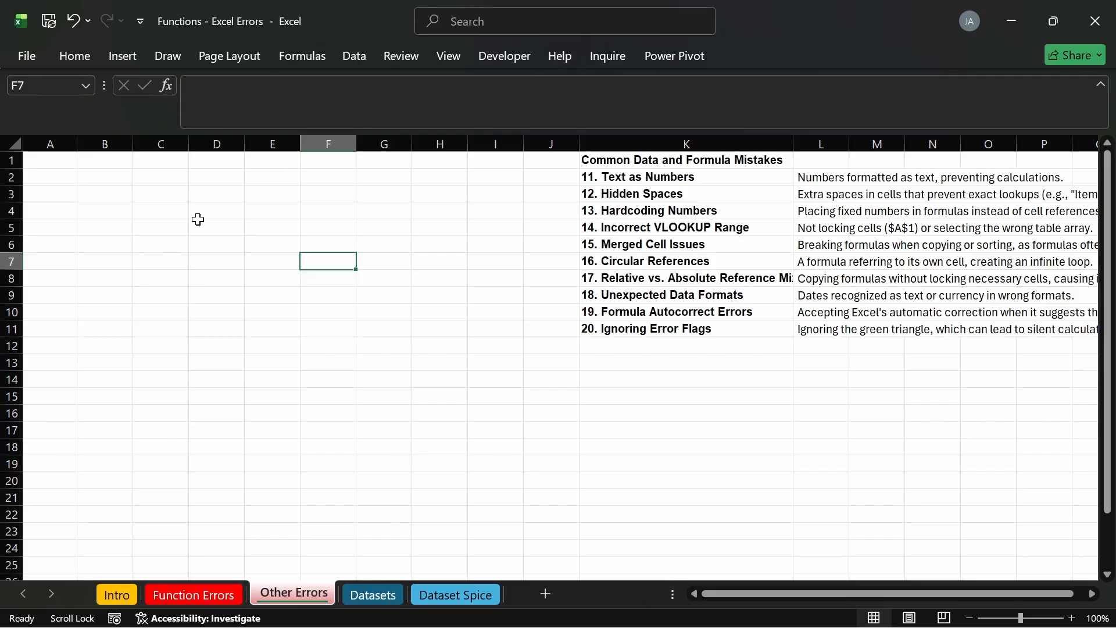
Step: Review the common data and formula mistakes 11 to 20 and their descriptions on the Other Errors sheet
left_click(690, 185)
left_click_drag(690, 185, 700, 326)
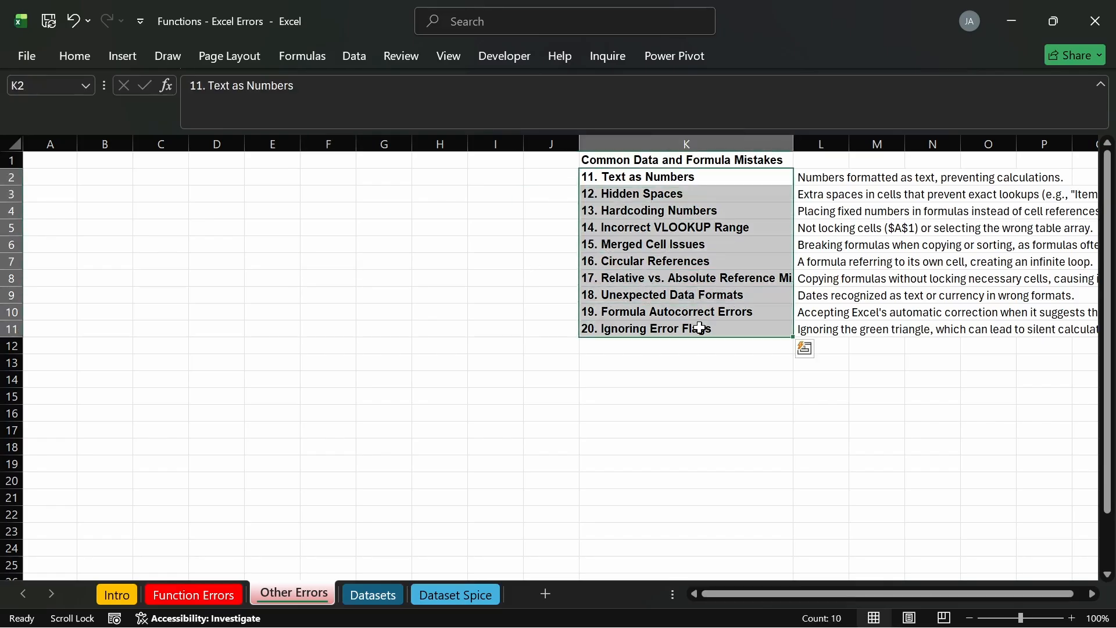
left_click(692, 393)
left_click(688, 183)
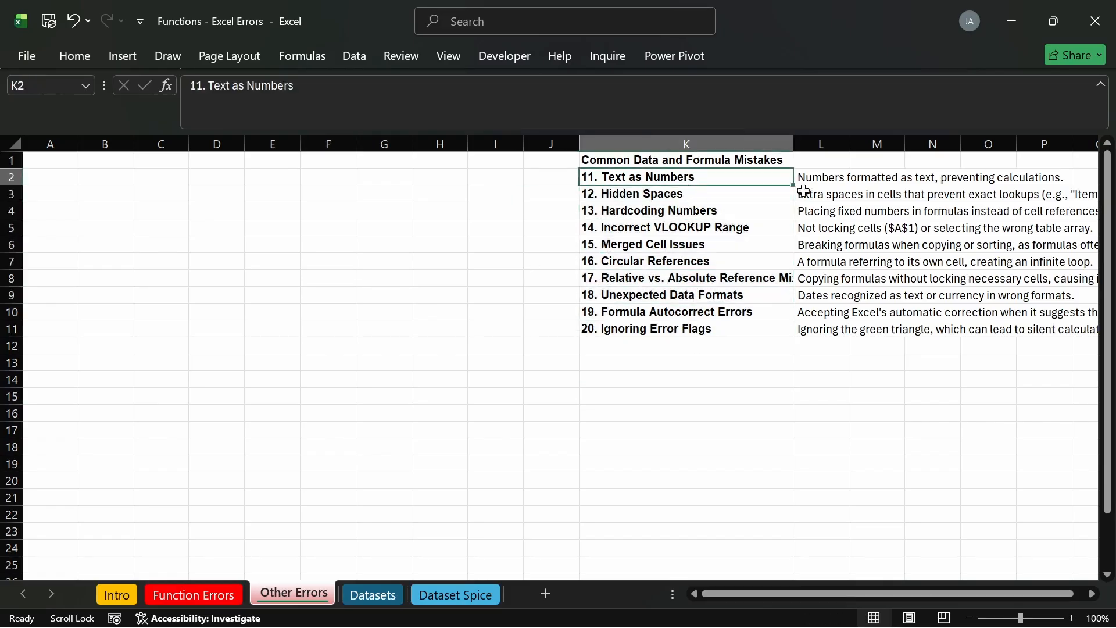
left_click_drag(829, 177, 831, 329)
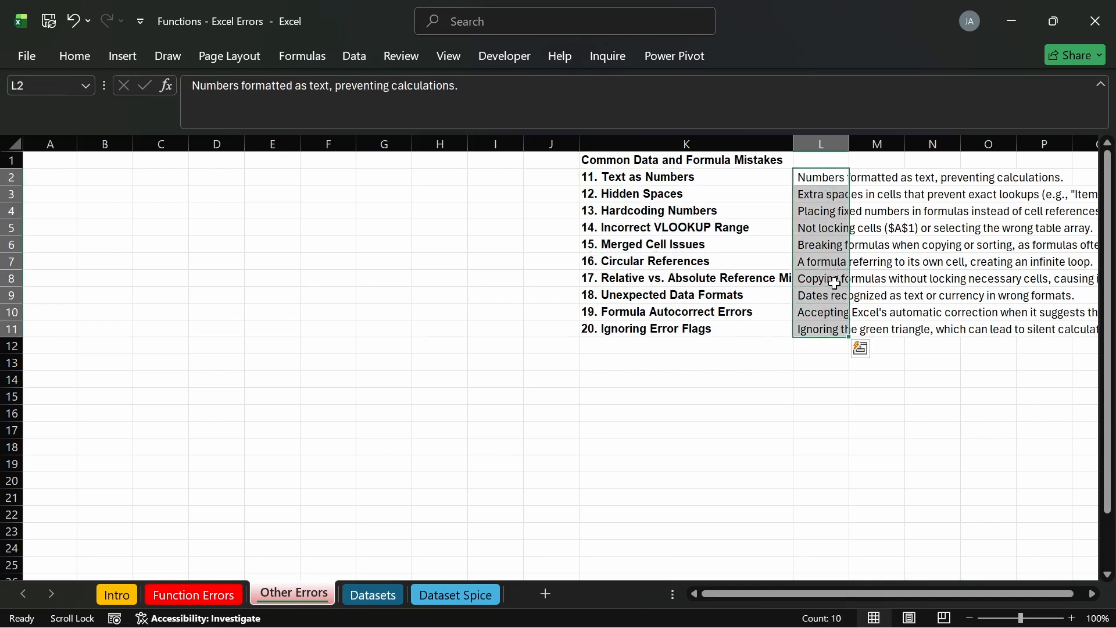
left_click(720, 327)
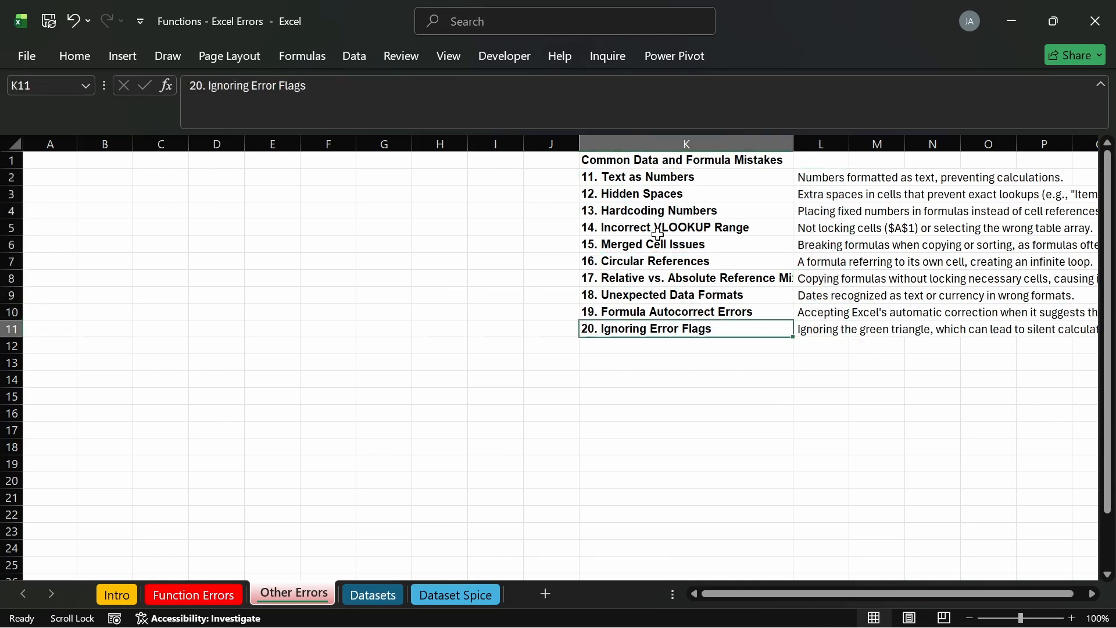
left_click(649, 159)
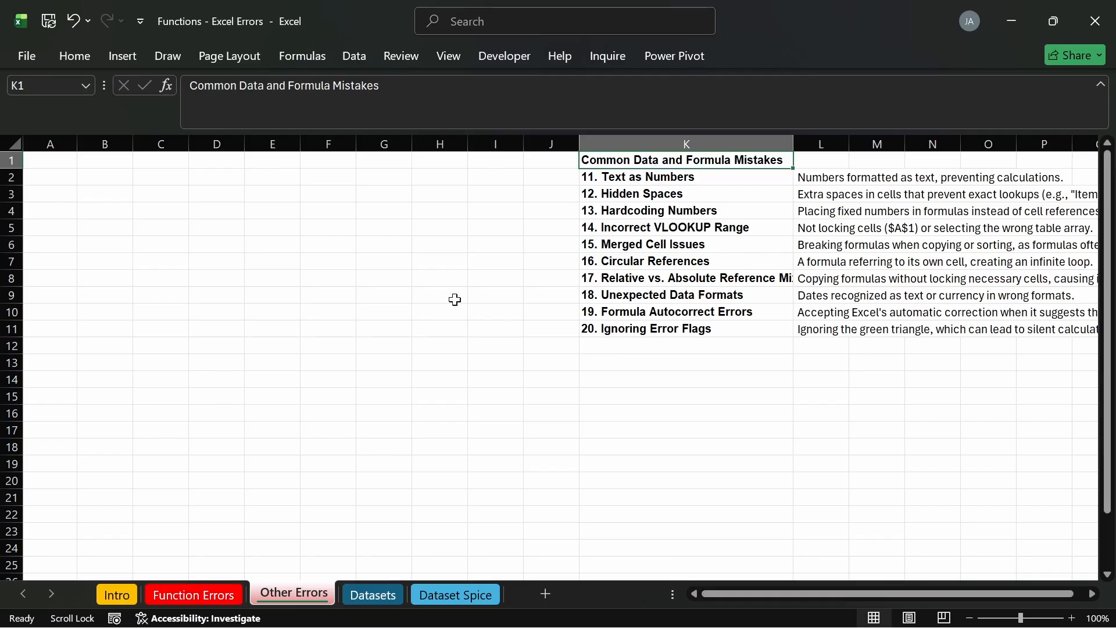
Step: Switch to the empty Dataset Spice sheet
left_click(487, 594)
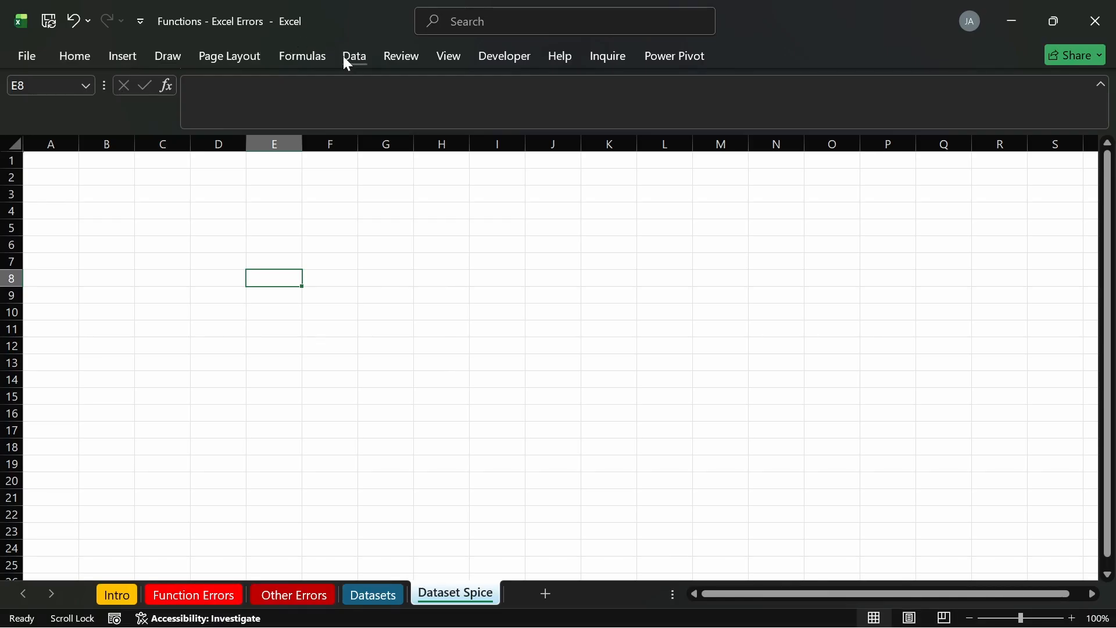
left_click(361, 52)
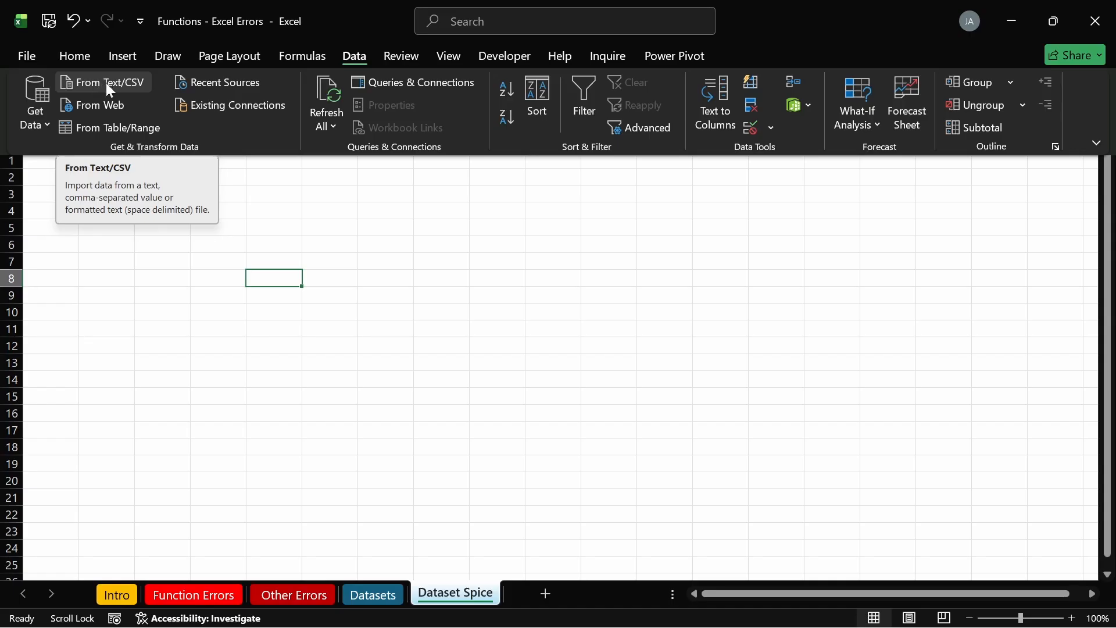
left_click(52, 125)
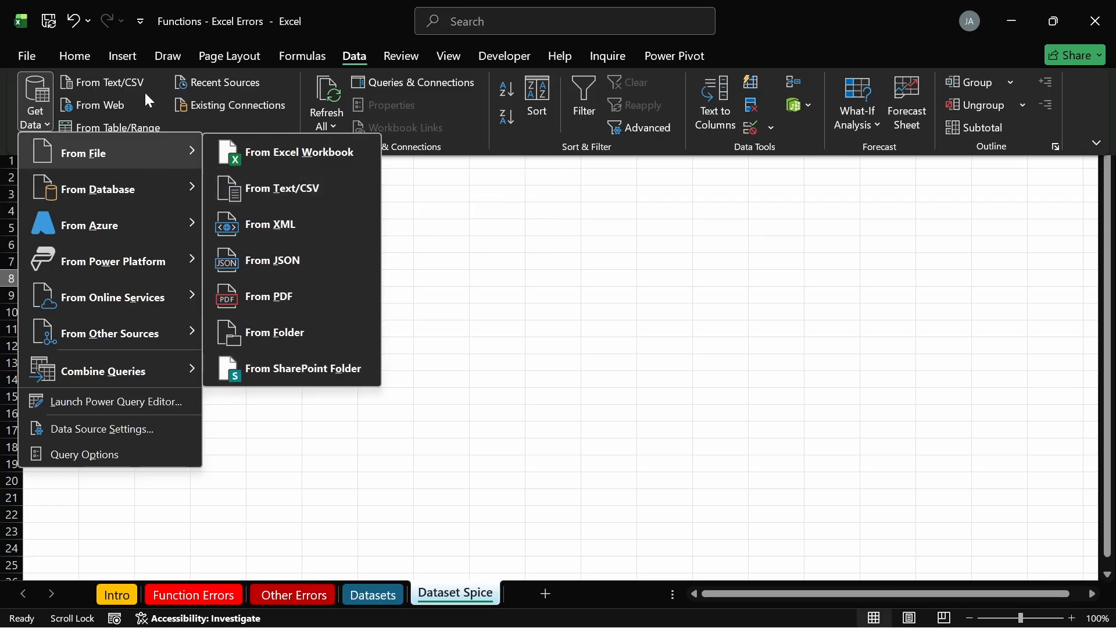
left_click(122, 80)
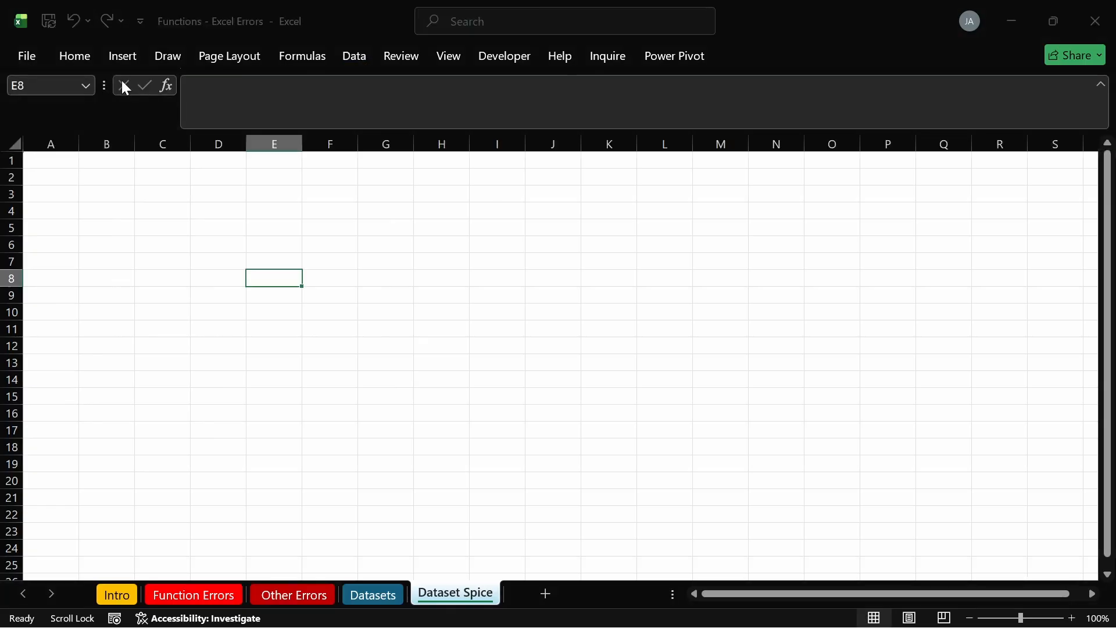
left_click(537, 13)
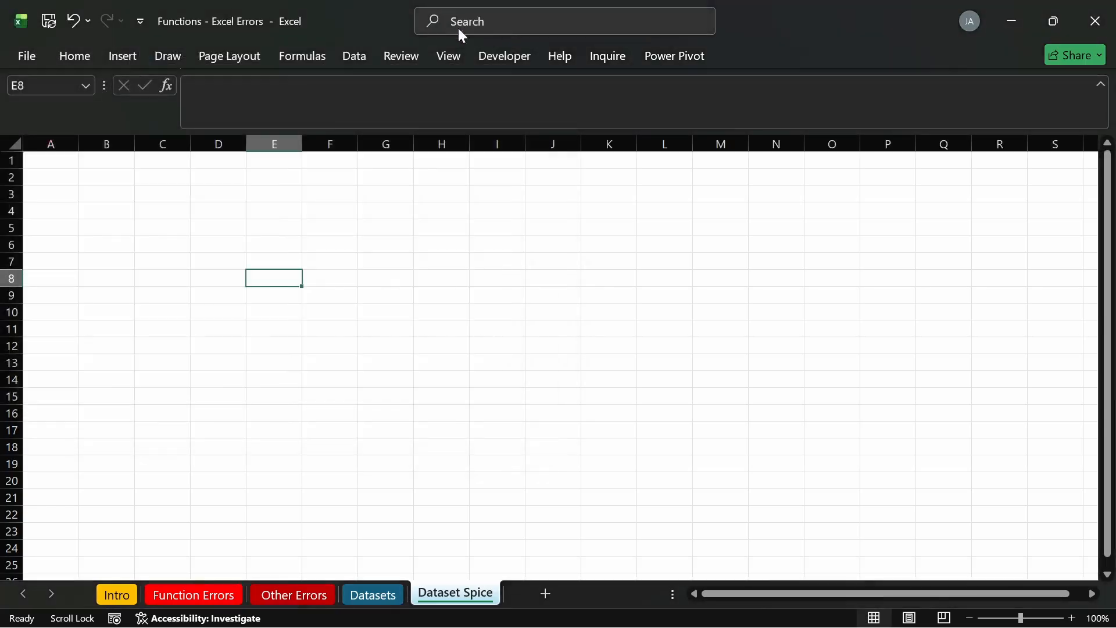
left_click(366, 53)
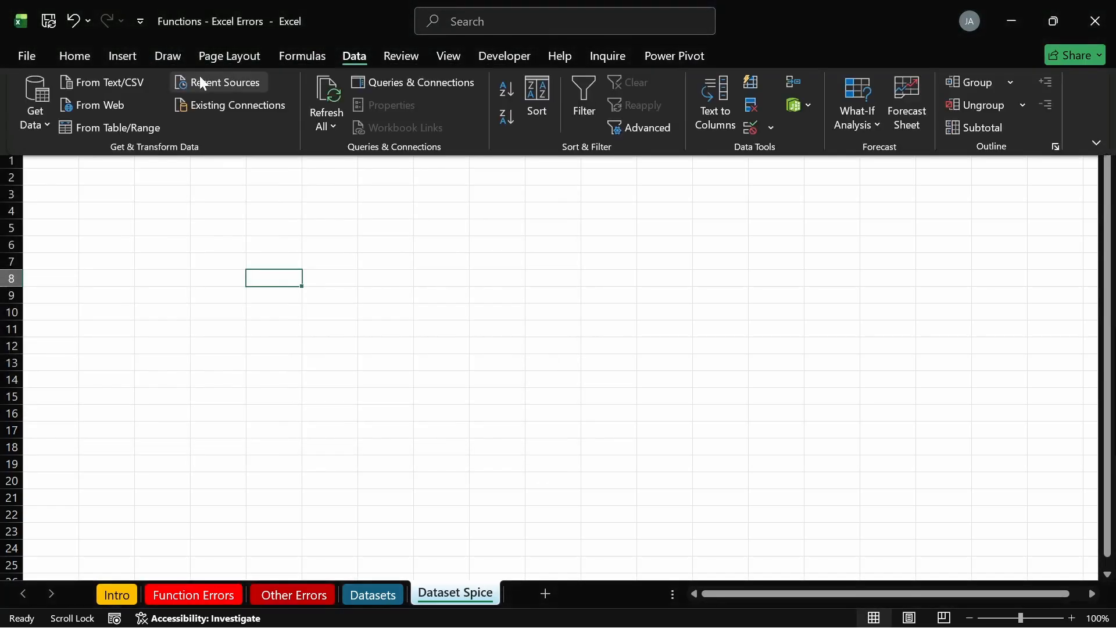
left_click(130, 81)
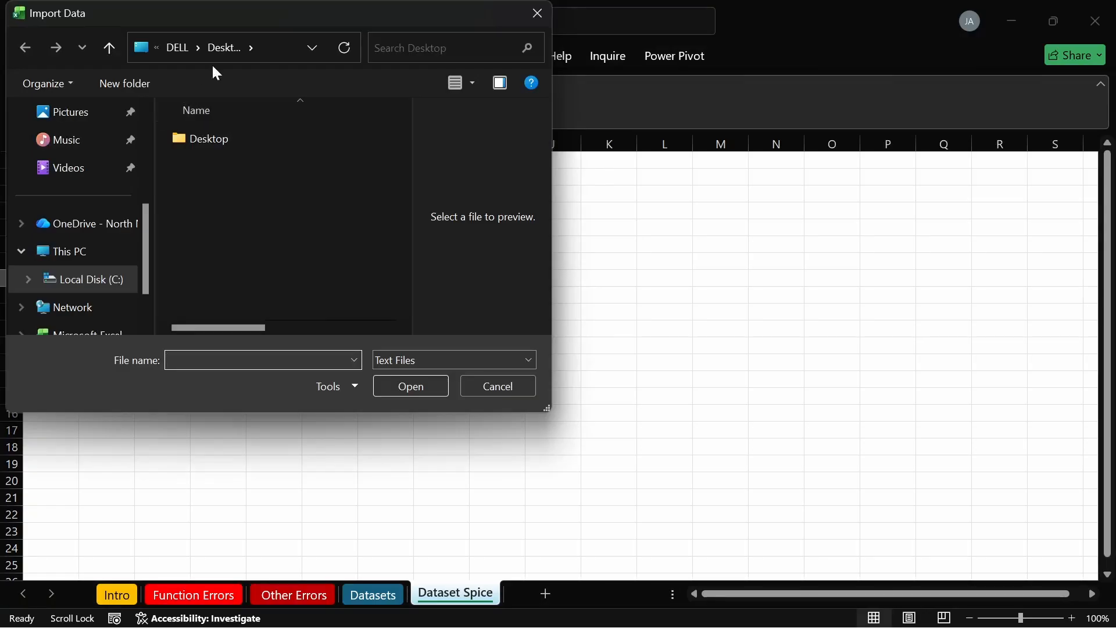
left_click(536, 11)
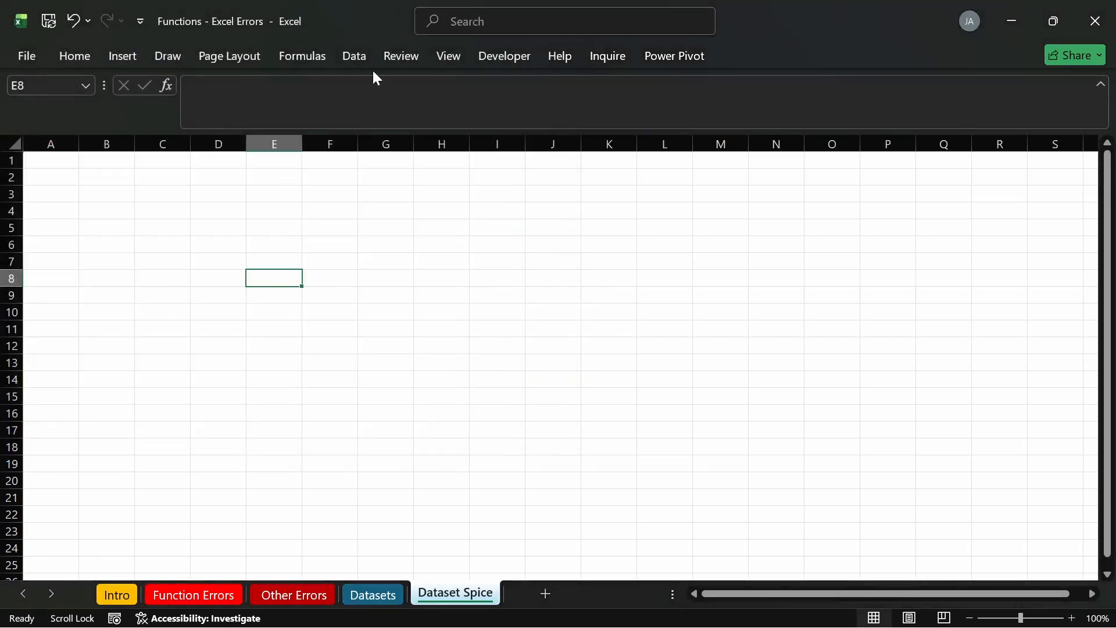
Step: Import the store-dataset-lecture text file from the Data Analysis folder as a table on a new sheet and close the queries pane
left_click(363, 56)
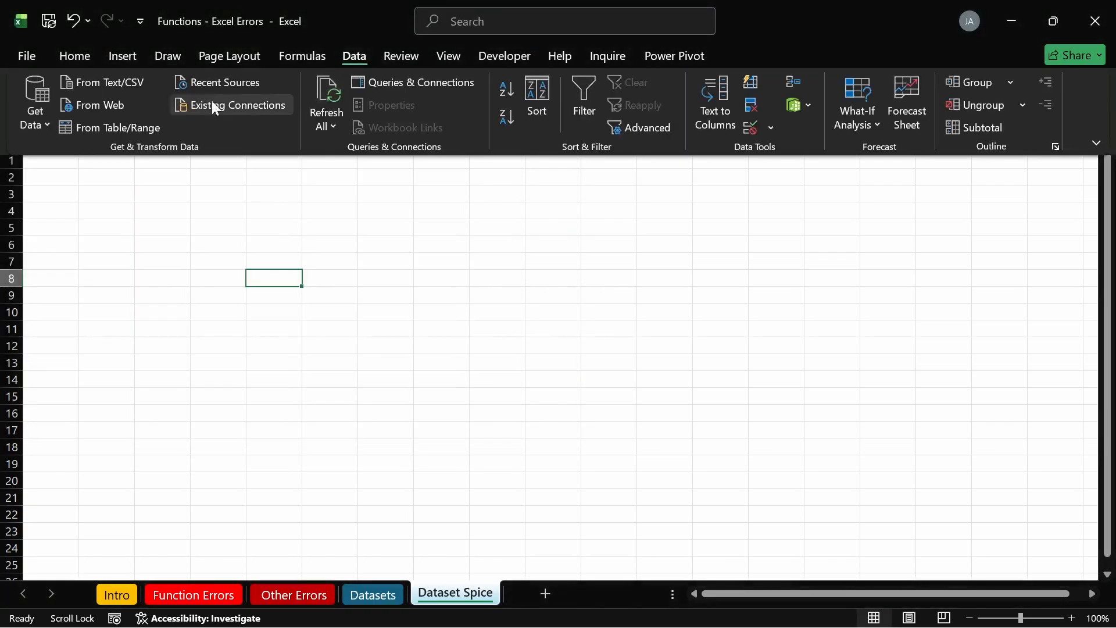
left_click(139, 82)
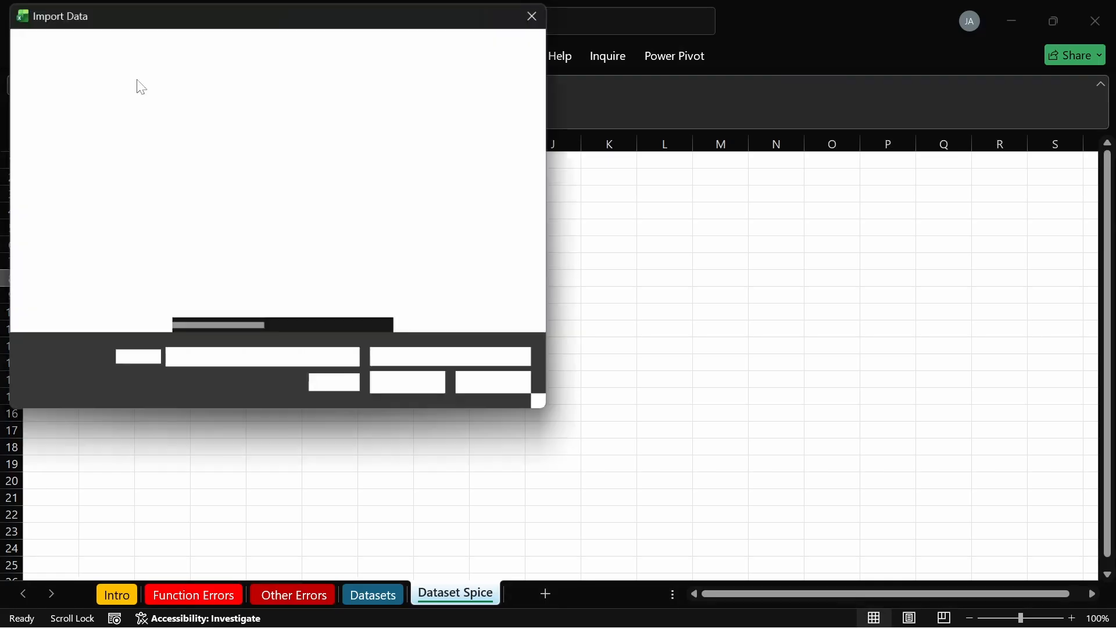
double_click(200, 140)
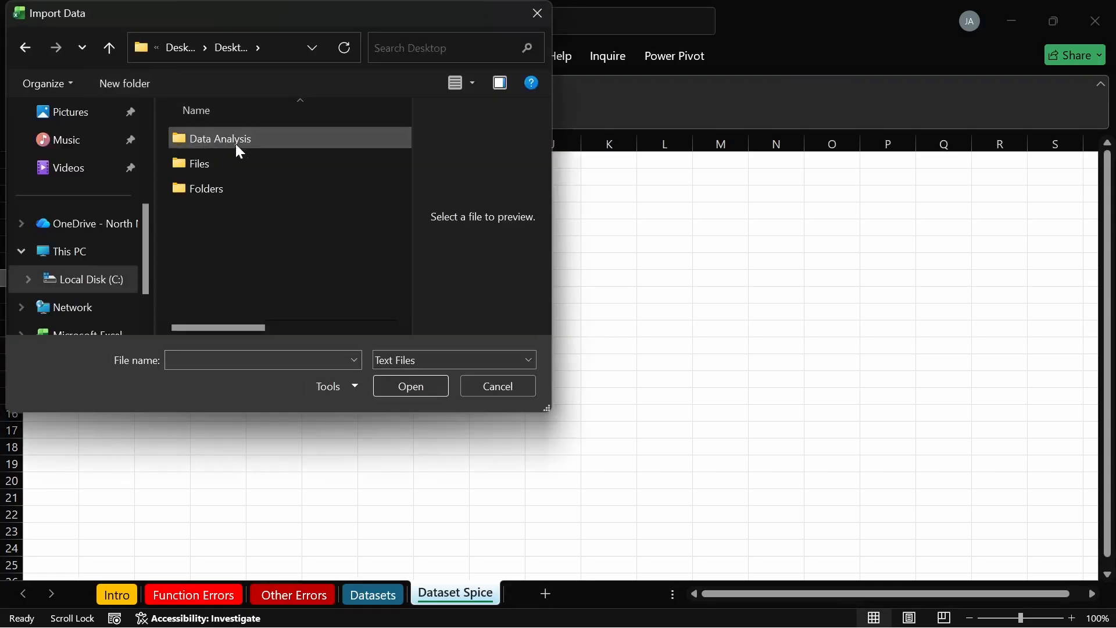
double_click(250, 139)
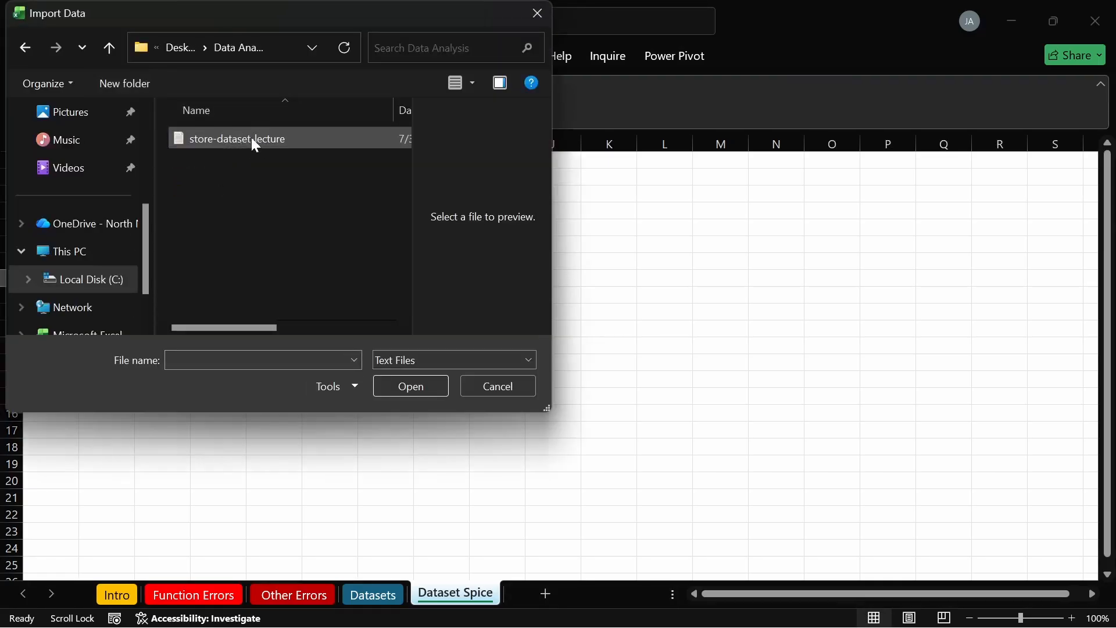
left_click(255, 139)
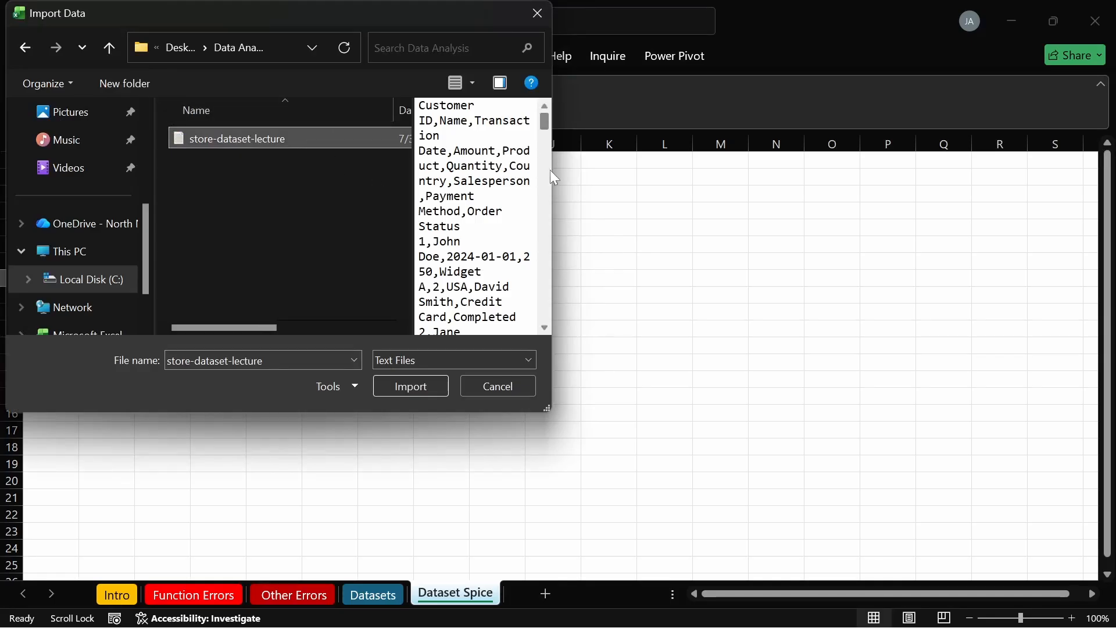
left_click_drag(550, 170, 731, 185)
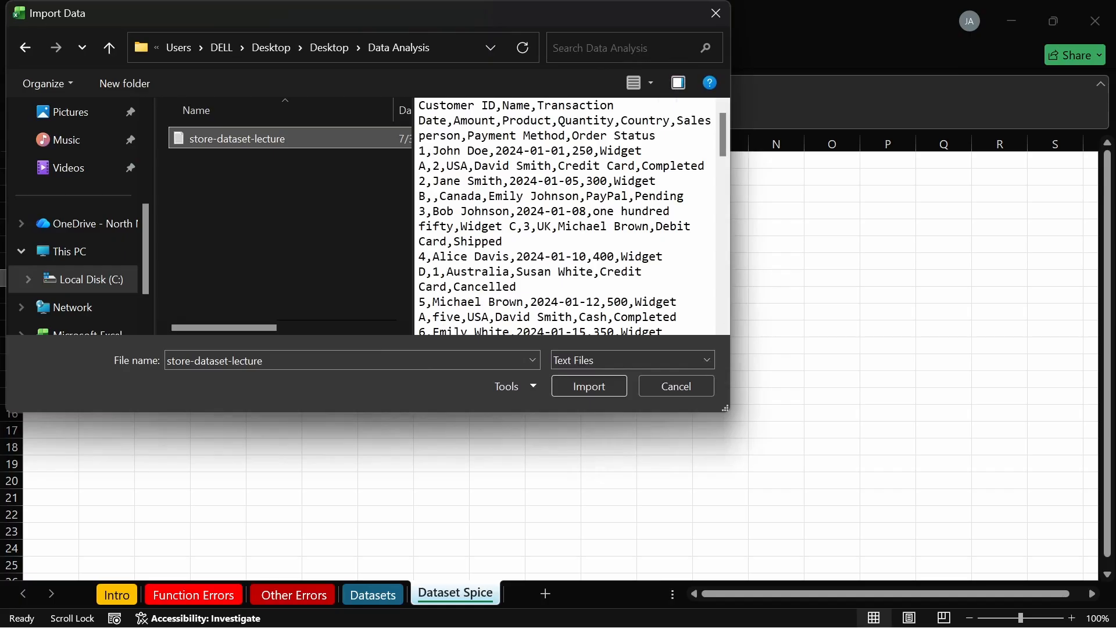
left_click(582, 383)
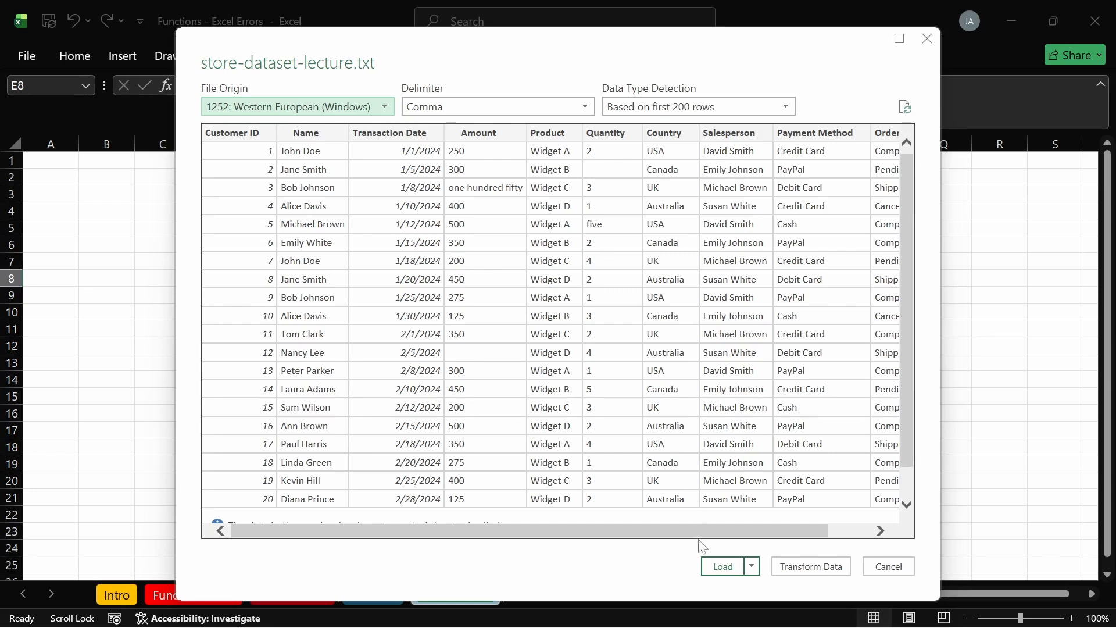
left_click(723, 567)
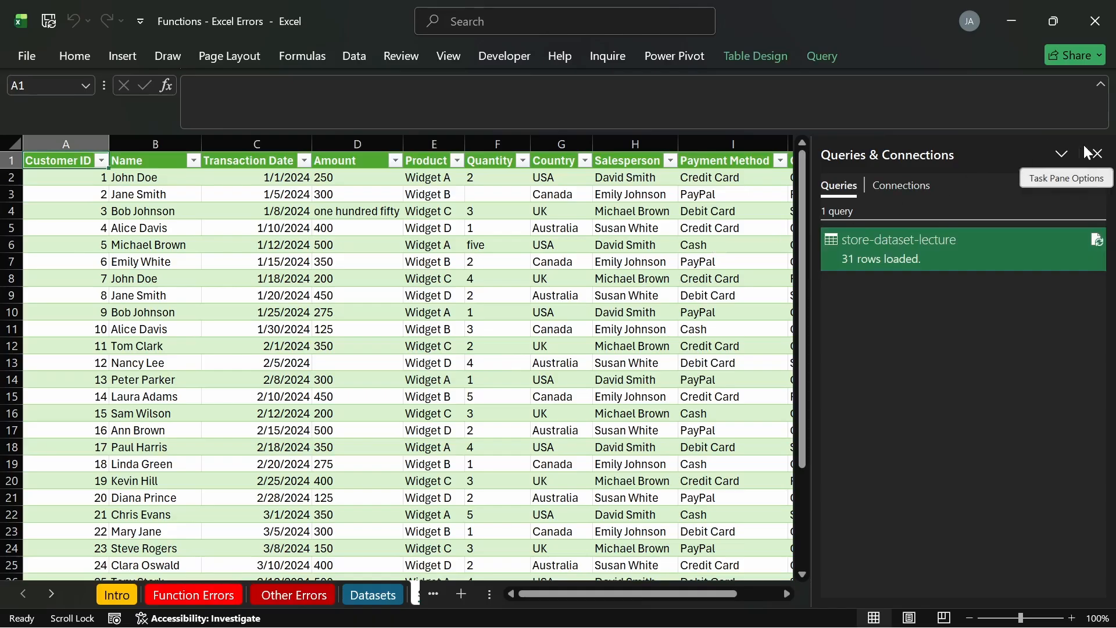
left_click(1099, 160)
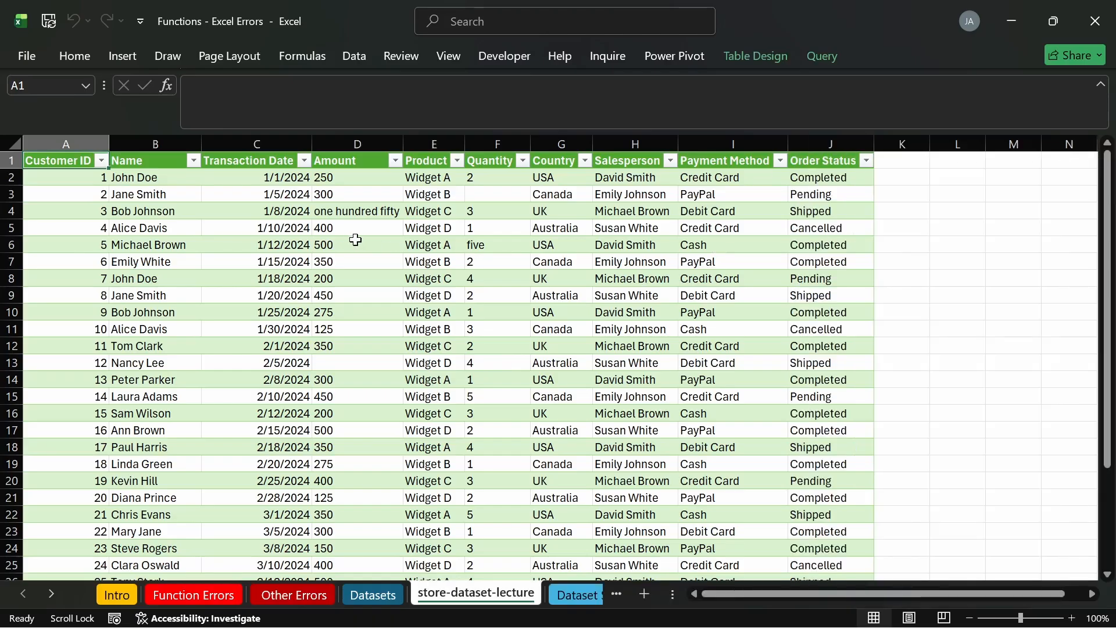
Step: Inspect the Amount column of the imported table for numbers entered as text, comparing cell D4 with the entries below it
left_click_drag(354, 239, 354, 294)
left_click_drag(341, 231, 351, 333)
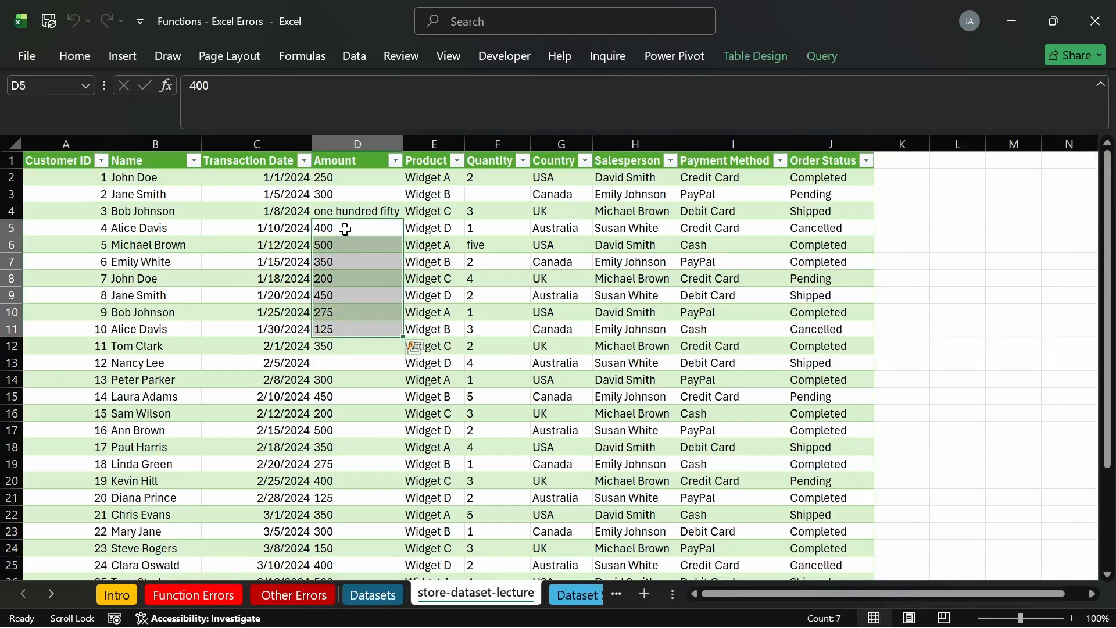
left_click(353, 214)
left_click(277, 226)
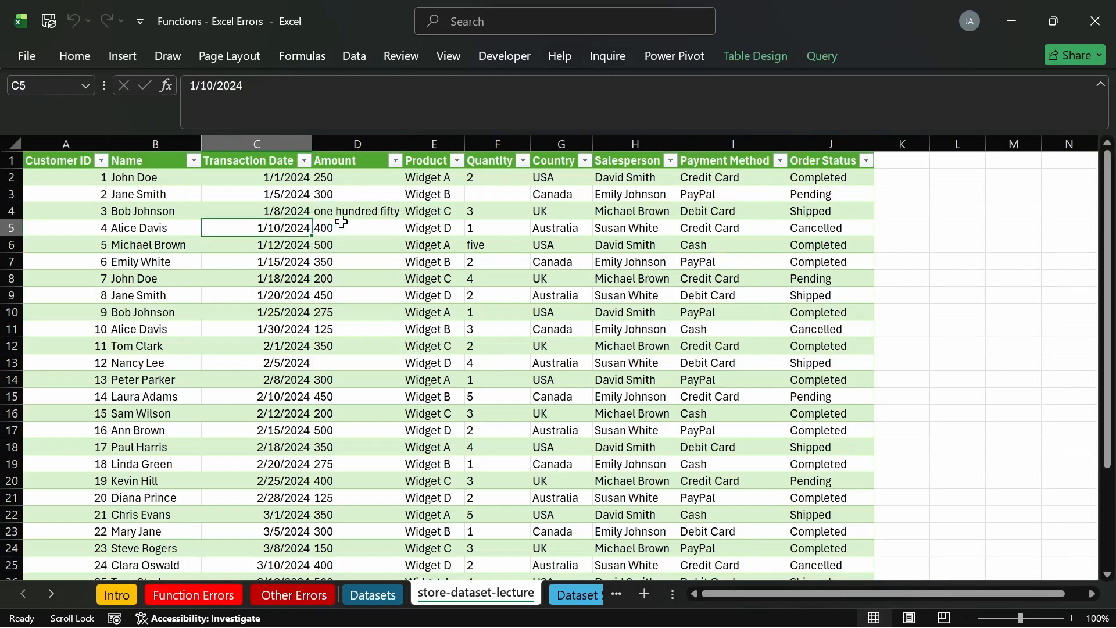
left_click(354, 209)
left_click_drag(189, 214, 193, 226)
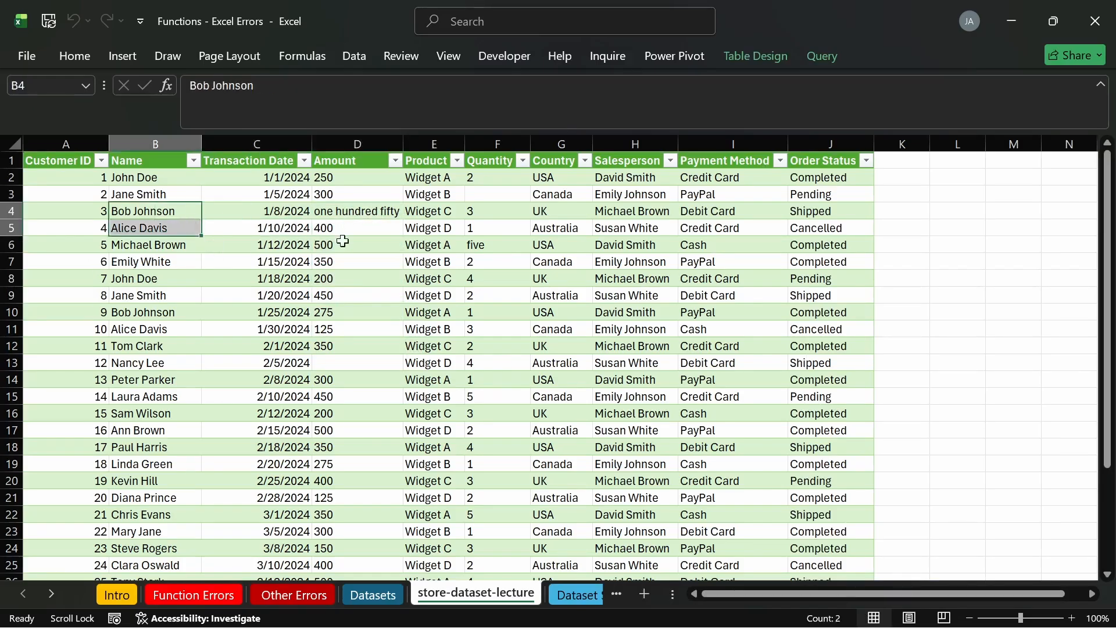
left_click(344, 241)
left_click(350, 212)
left_click(308, 277)
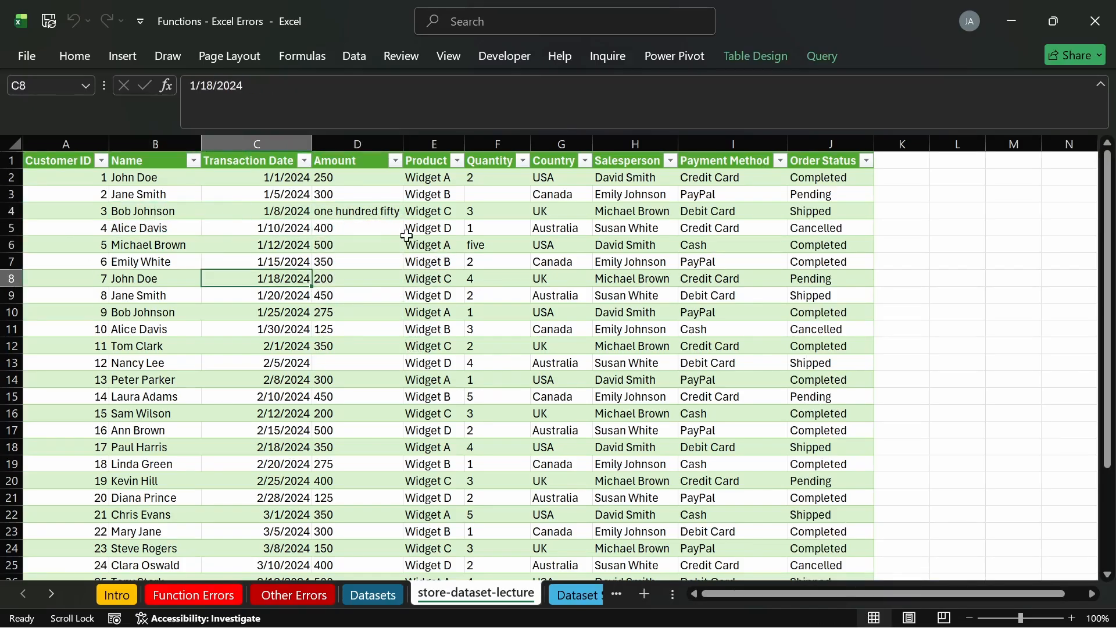
left_click(384, 211)
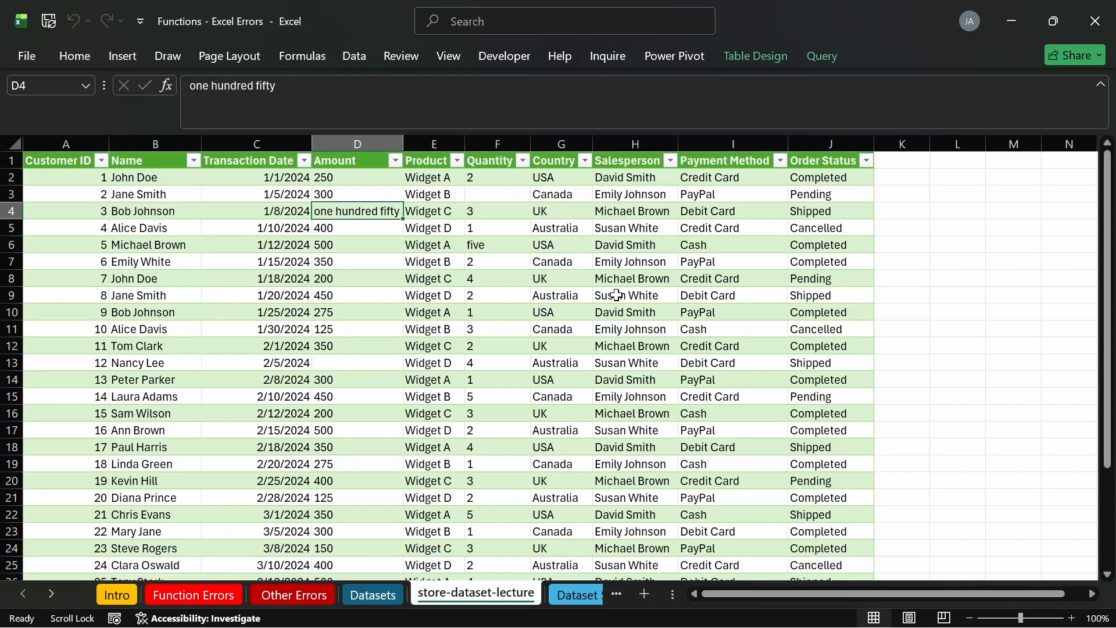
Step: Check the filter value lists of the Customer ID, Name and Transaction Date columns for blanks, leaving all values selected
left_click(103, 163)
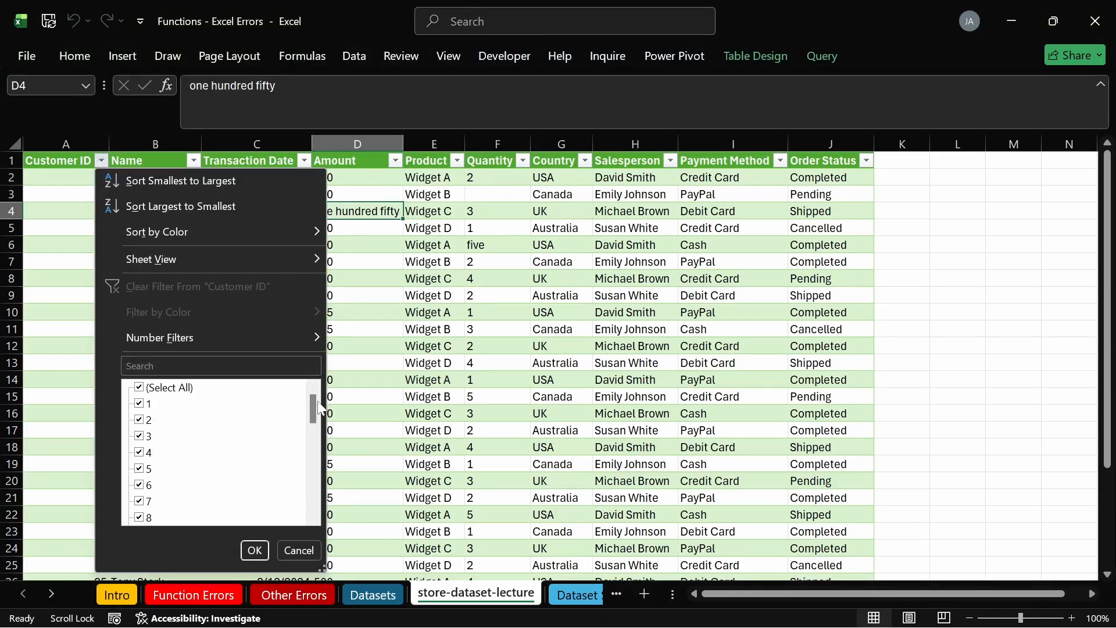
left_click_drag(313, 403, 297, 505)
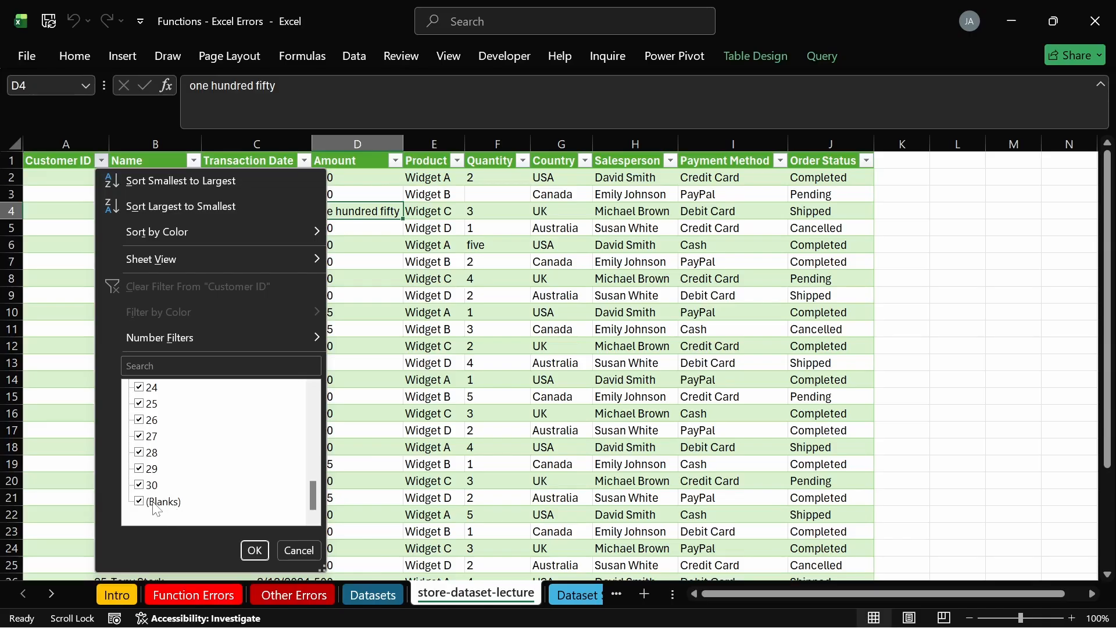
left_click(283, 549)
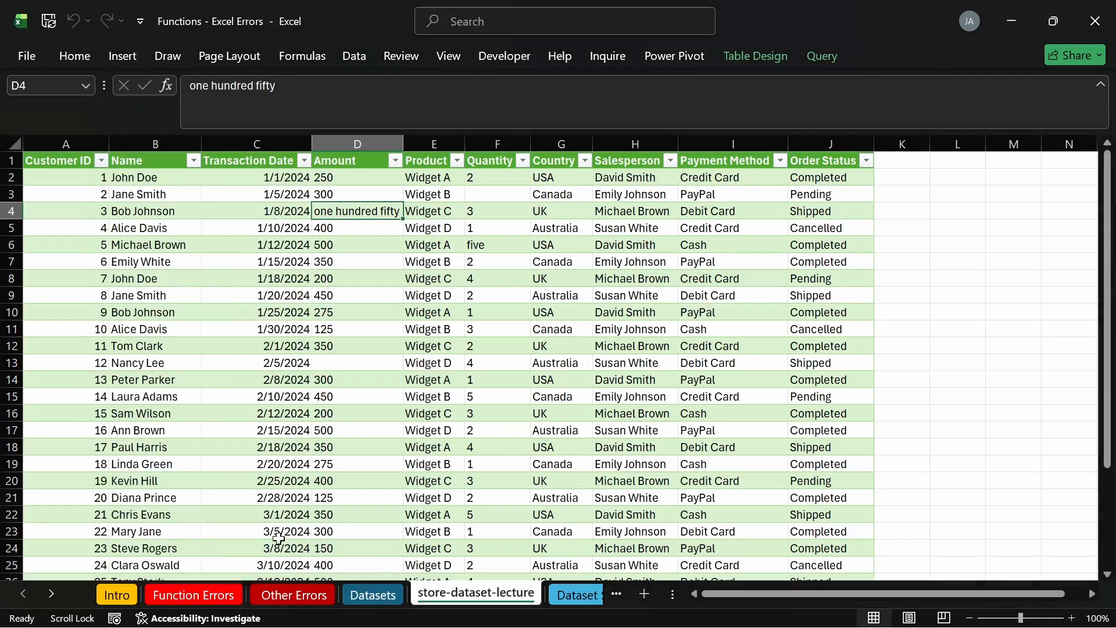
left_click(193, 162)
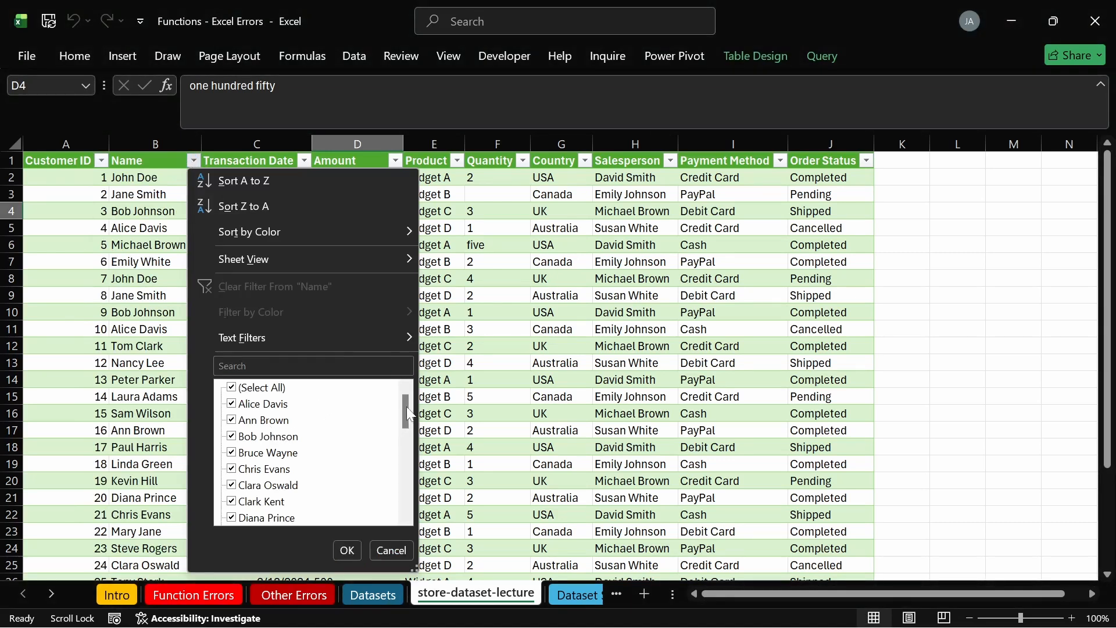
left_click_drag(407, 407, 404, 501)
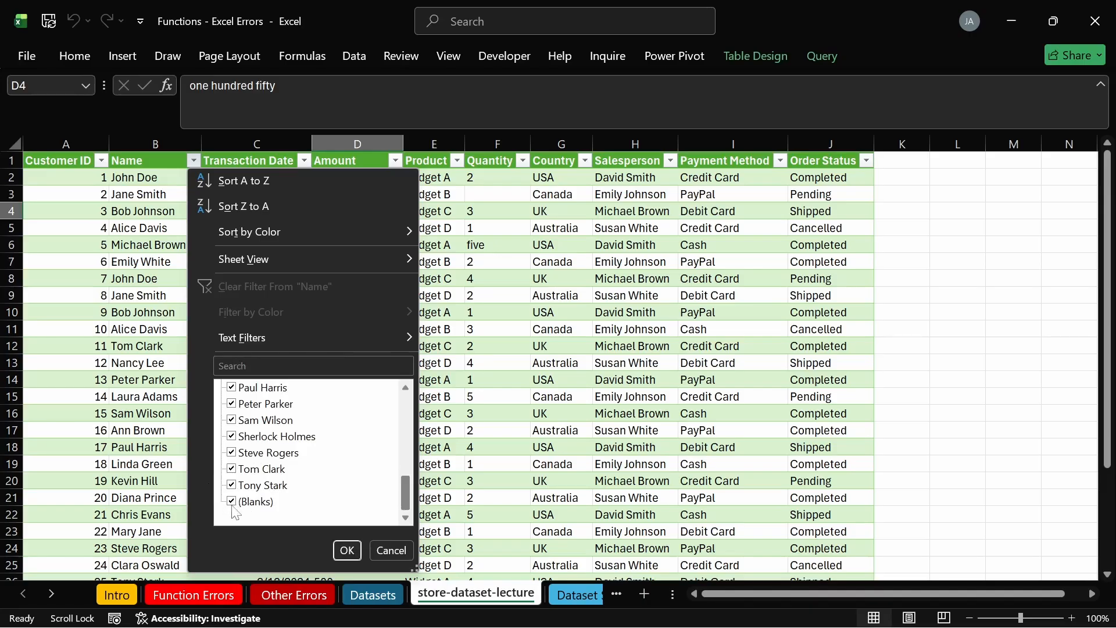
left_click(348, 550)
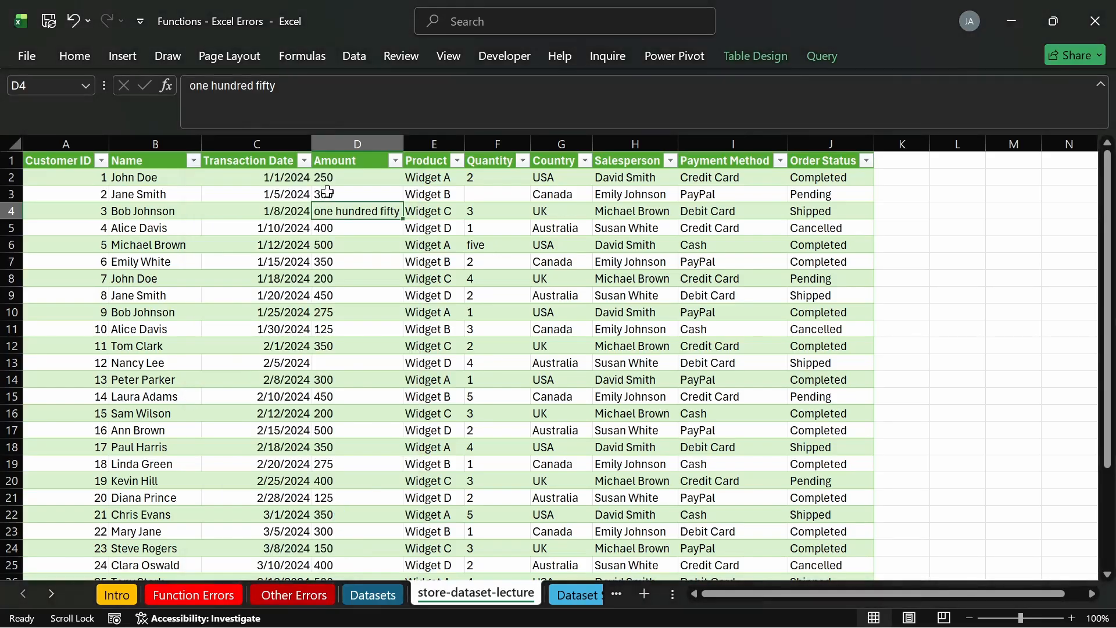
left_click(304, 161)
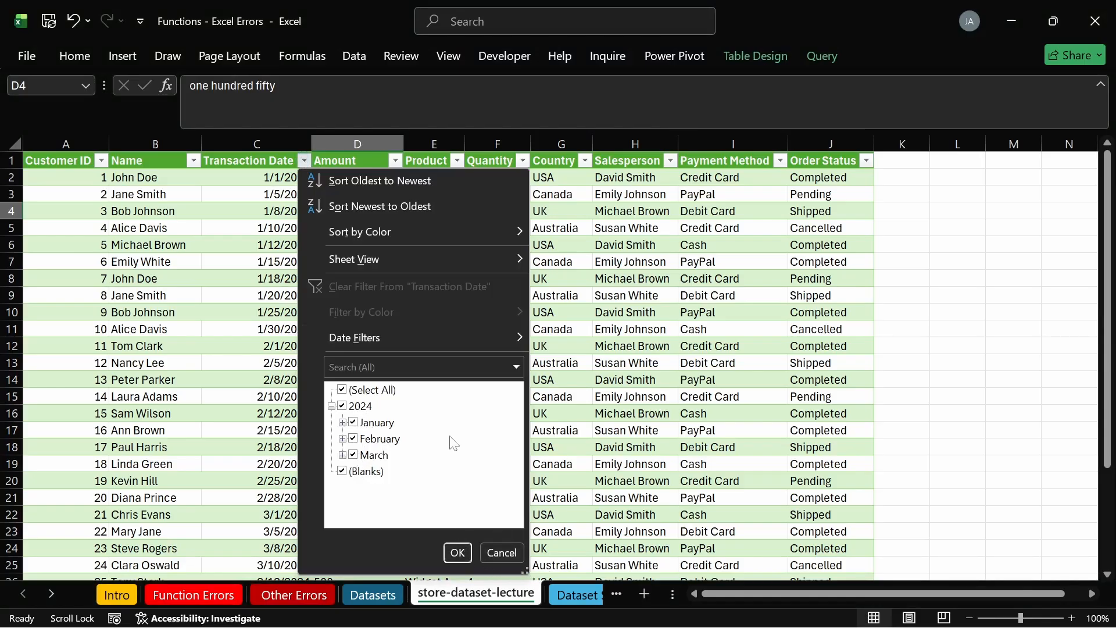
left_click(458, 552)
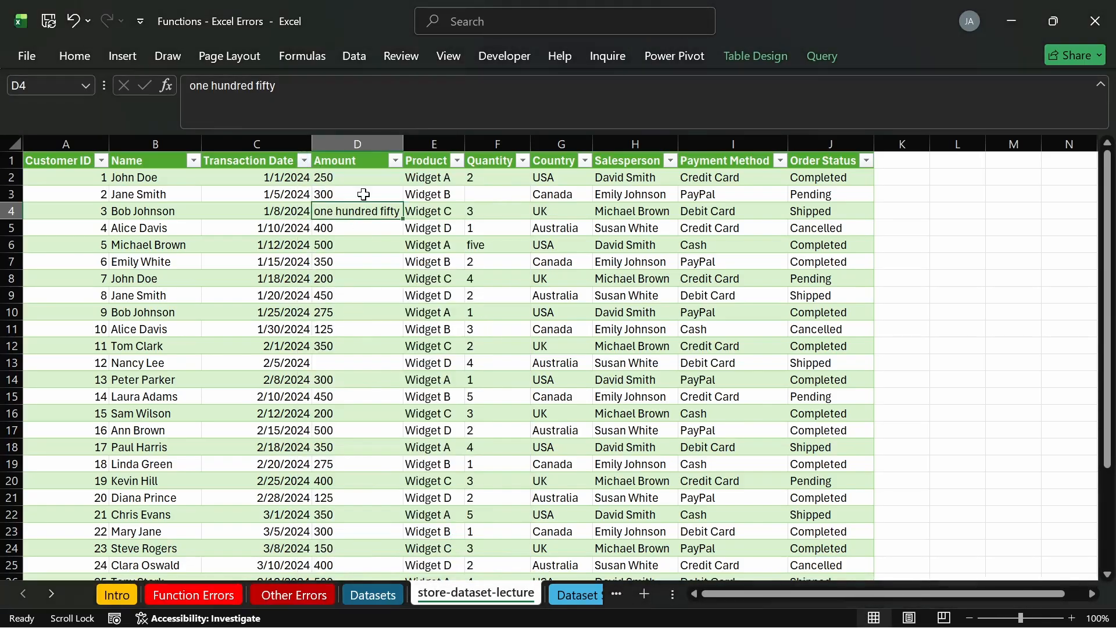
Step: Check the filter value list of the Amount column for text entries and blanks, leaving all values selected
left_click(396, 161)
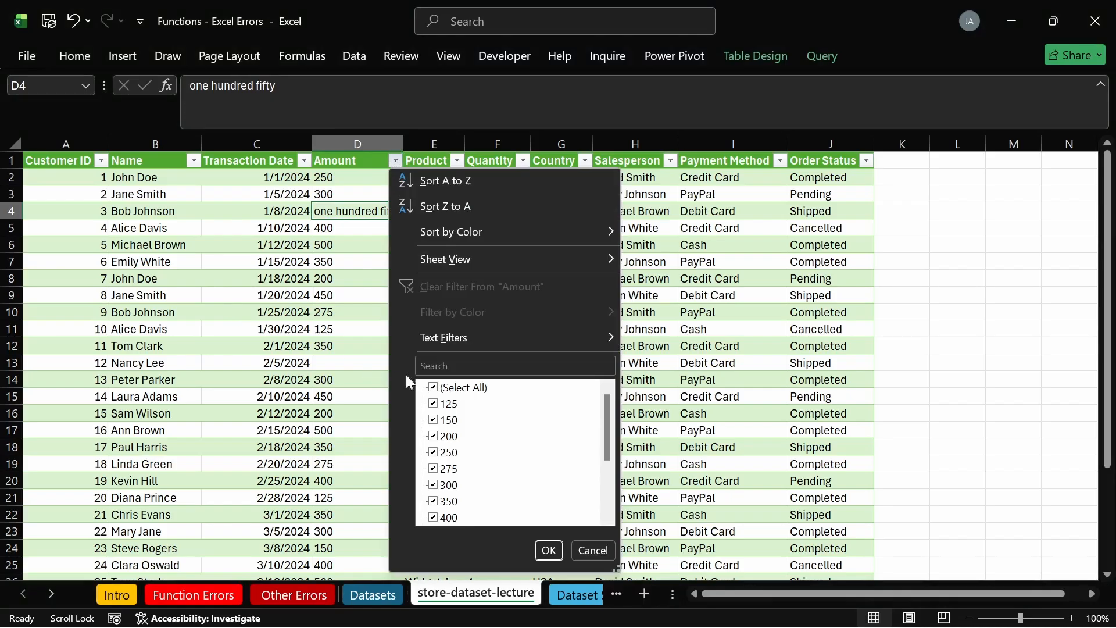
left_click(434, 388)
left_click_drag(608, 410, 609, 483)
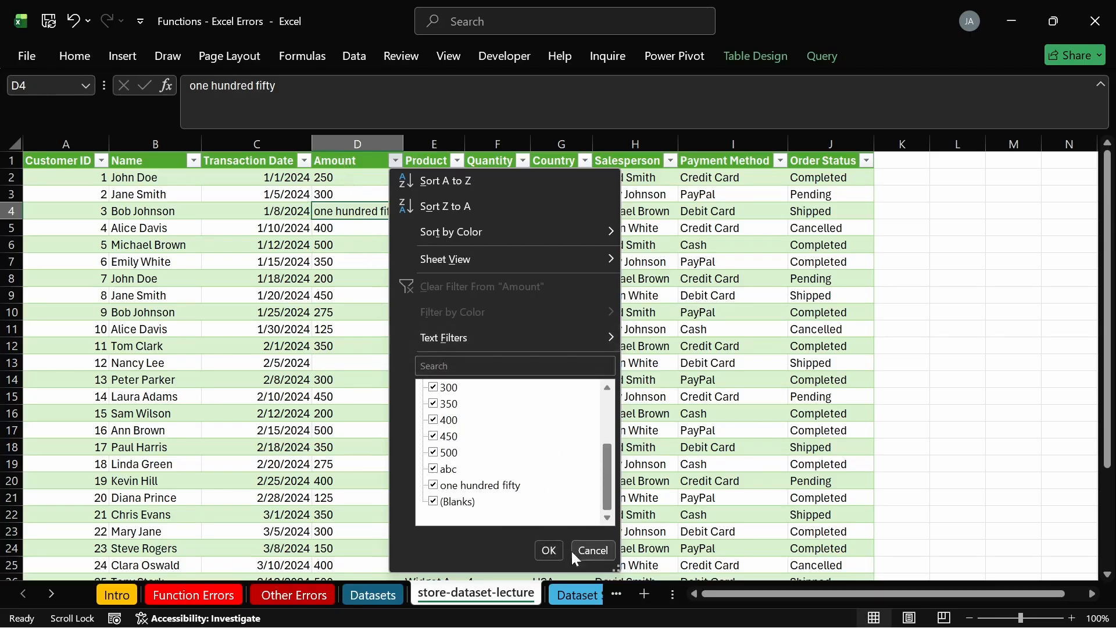
left_click(550, 550)
Step: Fill the Amount header cell with standard red to flag the column
left_click(350, 161)
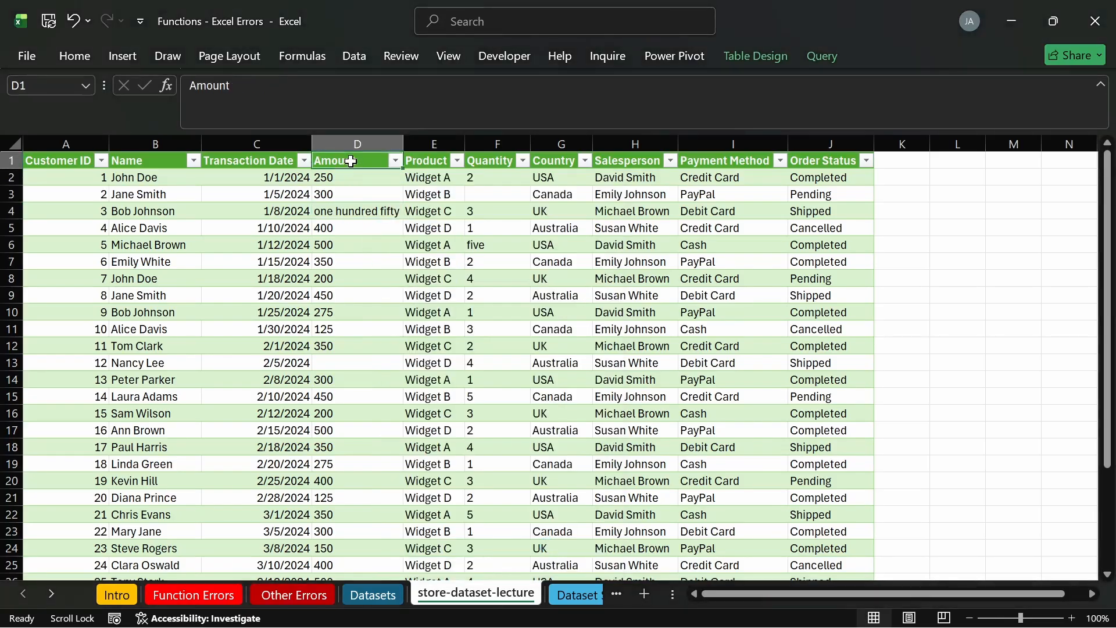
left_click(79, 55)
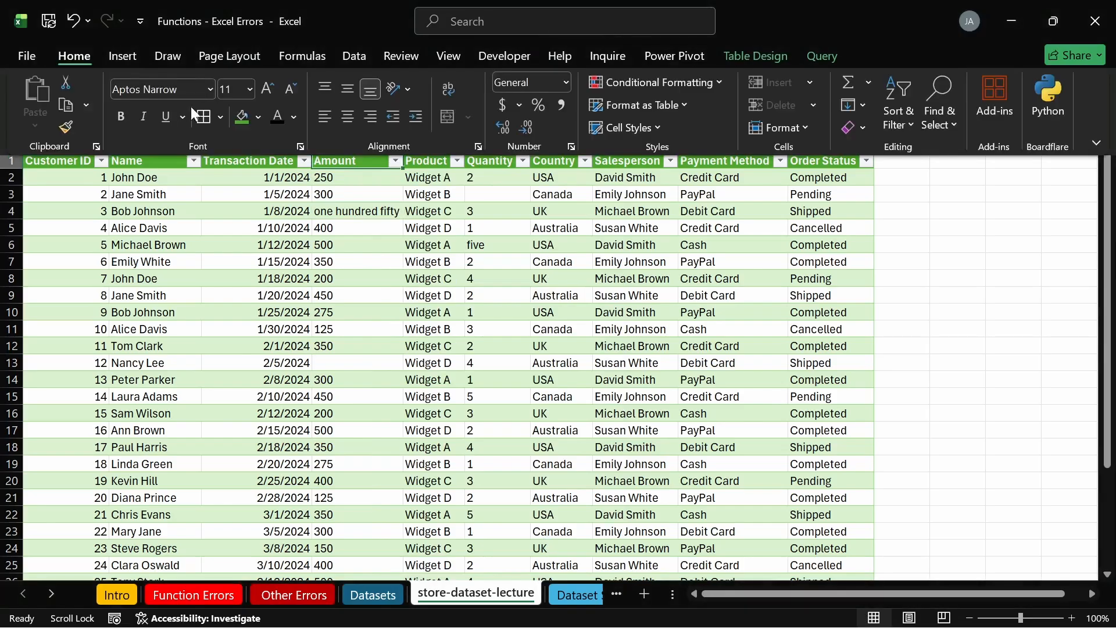
left_click(260, 118)
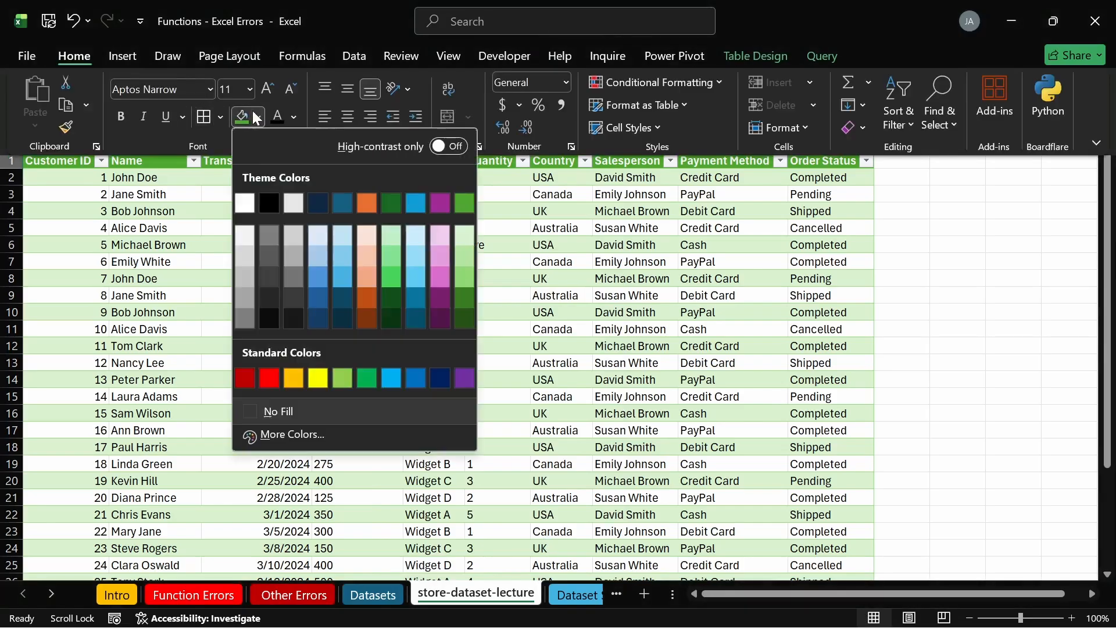
left_click(270, 371)
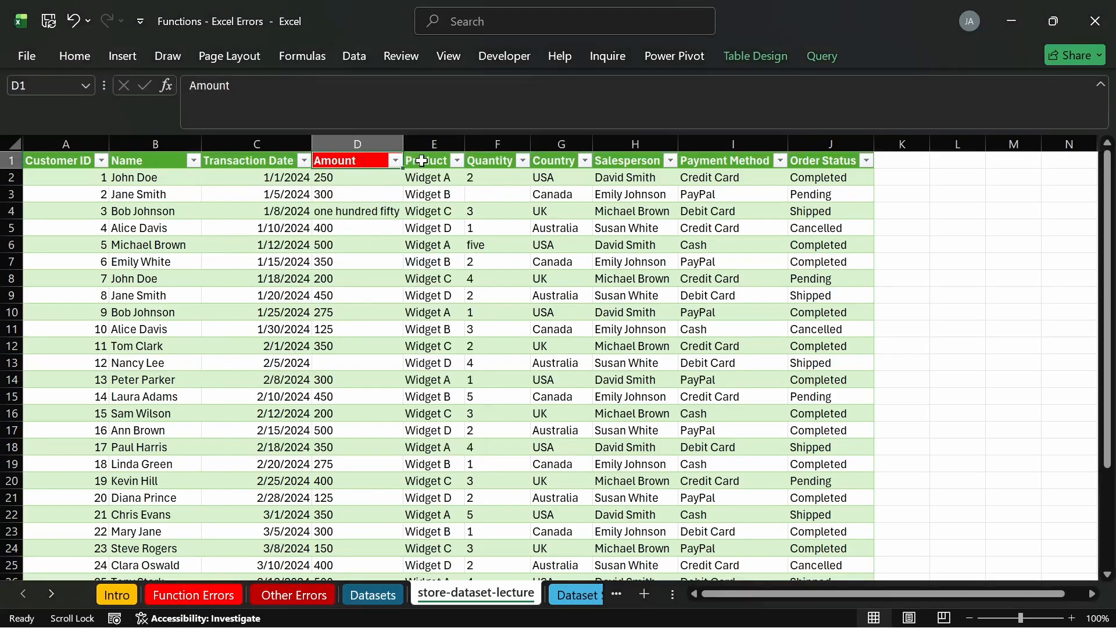
Step: Check the filter value lists of the Product and Quantity columns for text entries and blanks
left_click(422, 159)
left_click(438, 163)
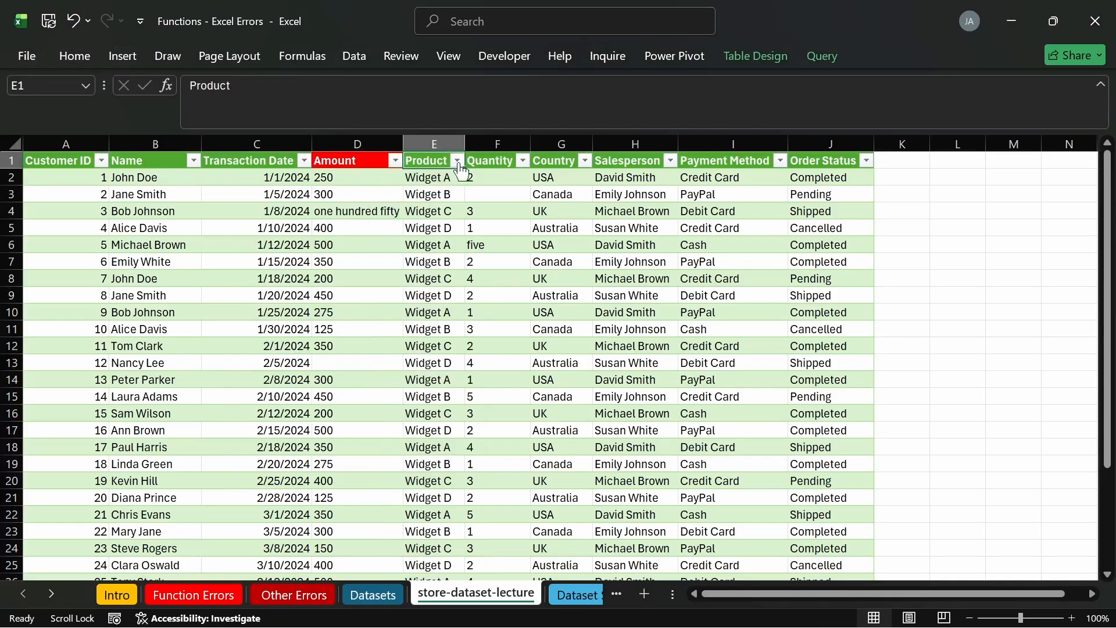
left_click(458, 163)
left_click(427, 422)
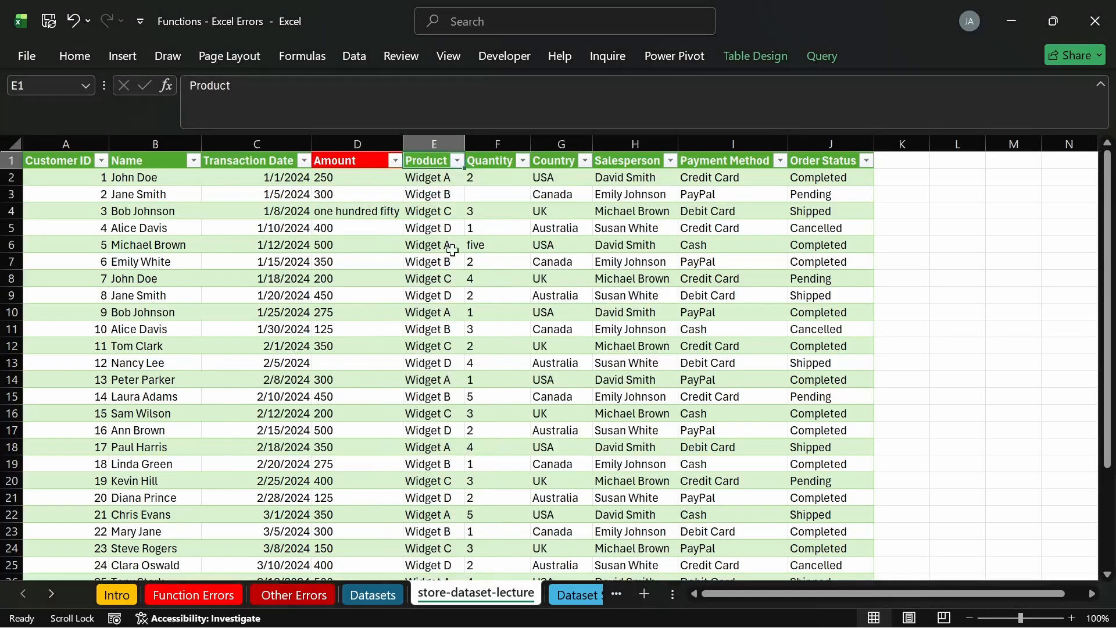
left_click(521, 162)
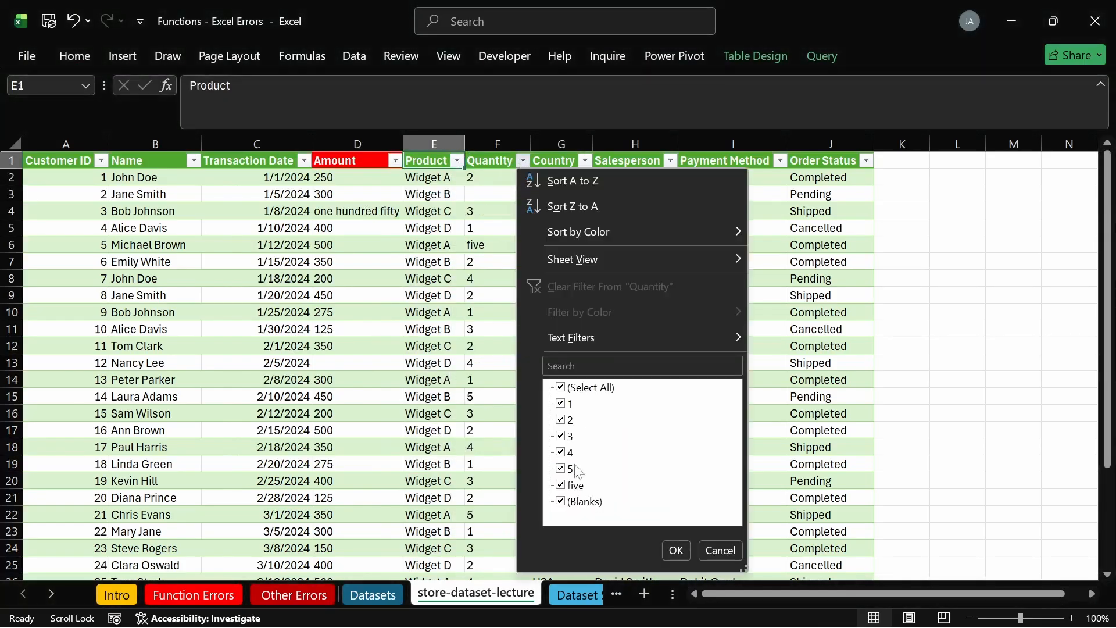
Step: Fill the Quantity header cell with the same red as the Amount header
left_click(488, 163)
left_click(485, 159)
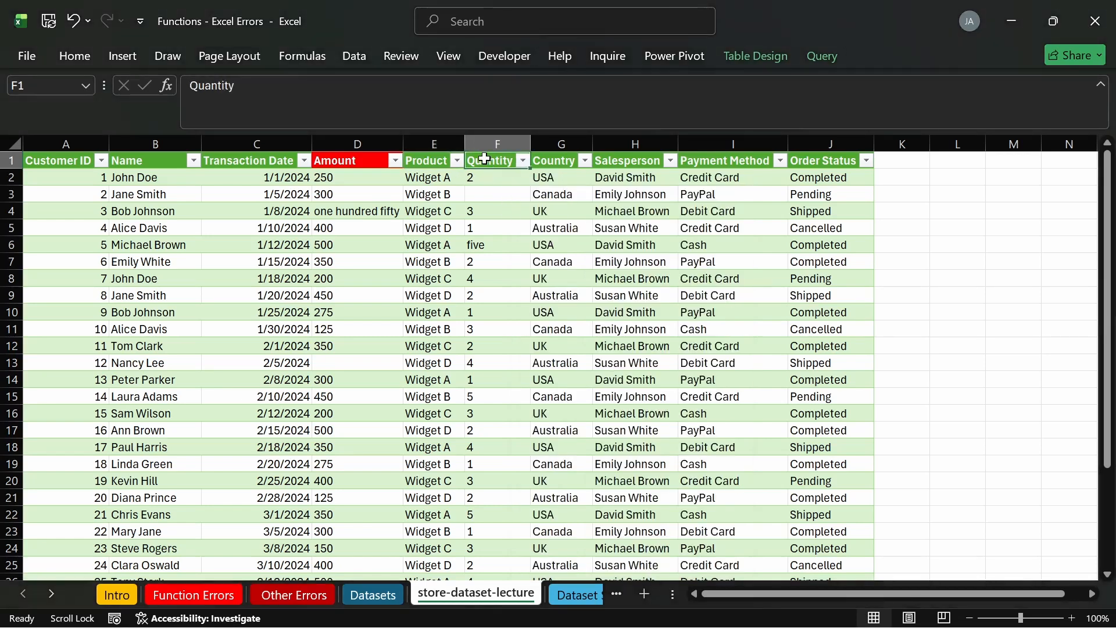
left_click(82, 57)
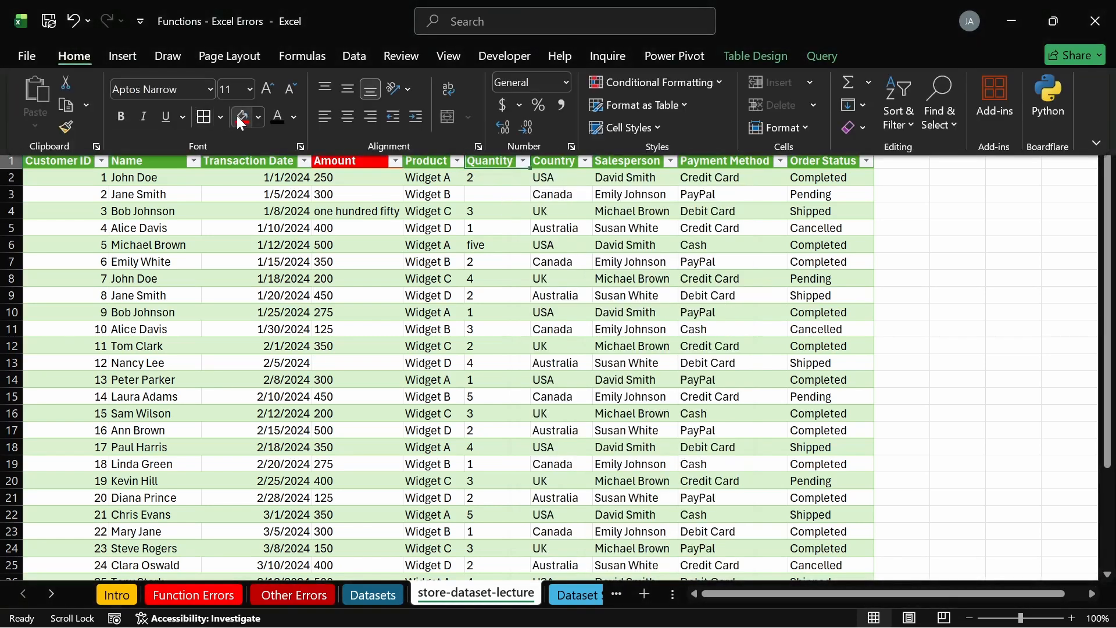
left_click(240, 117)
Step: Check the filter value lists of the Country, Salesperson, Payment Method and Order Status columns for blanks
left_click(573, 153)
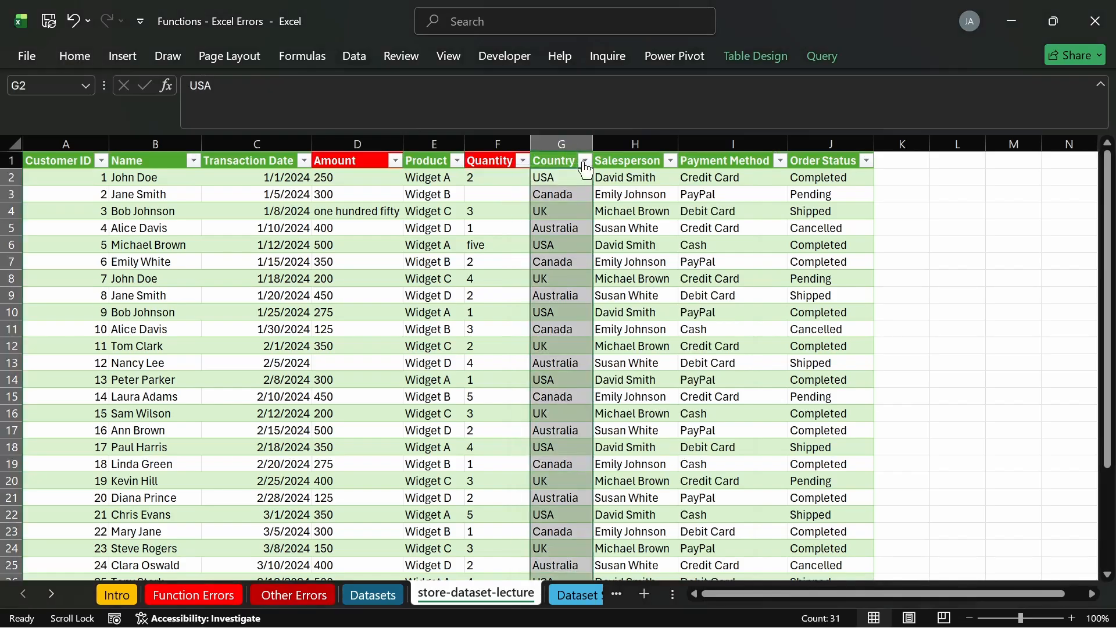
left_click(585, 161)
key("Escape")
left_click(671, 161)
key("Escape")
left_click(780, 161)
key("Escape")
left_click(866, 161)
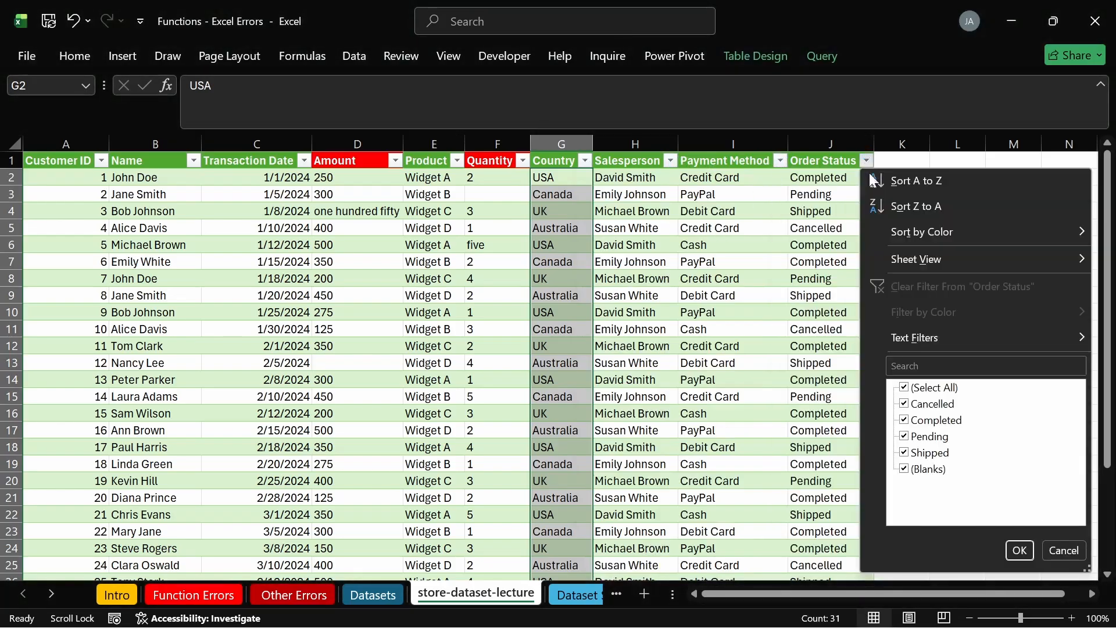
key("Escape")
Step: Delete the empty row 32 at the end of the table
scroll(561, 379, "down", 5)
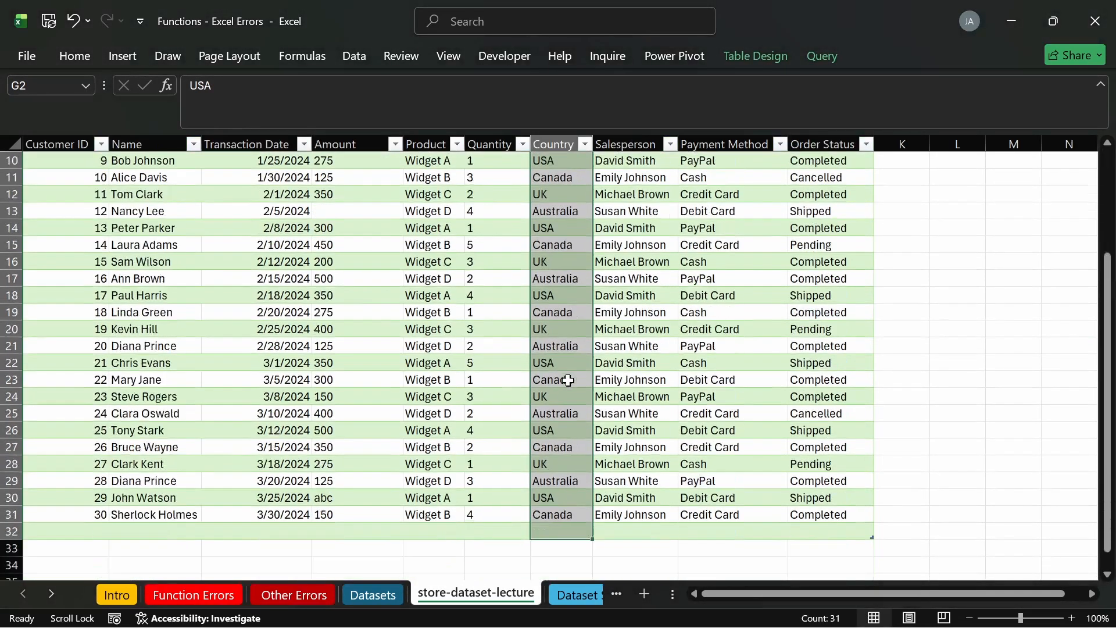
left_click(812, 430)
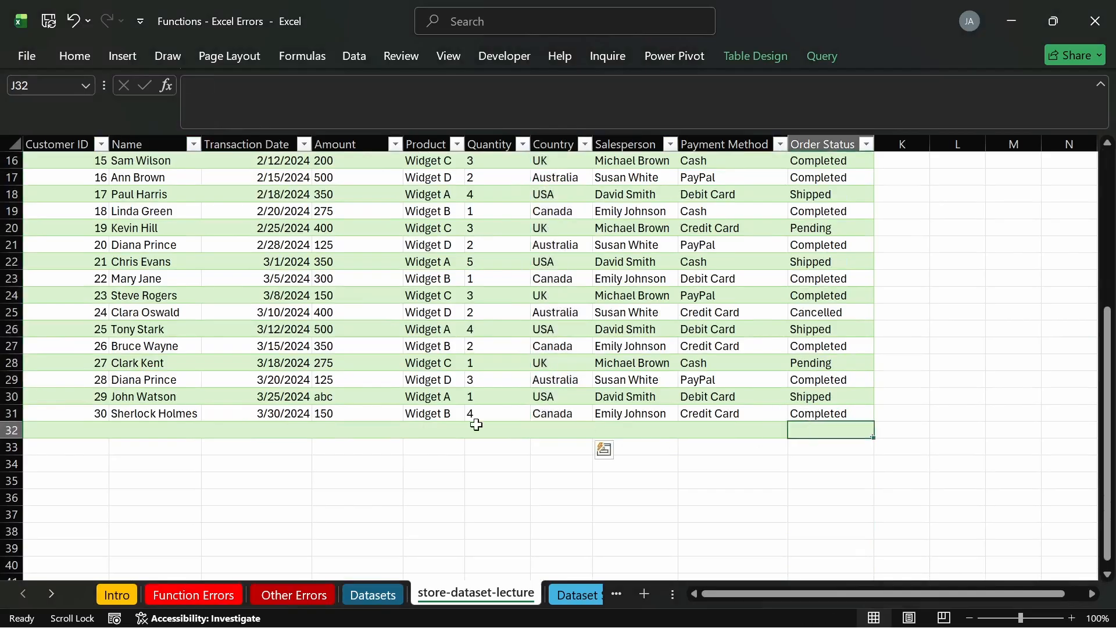
left_click(13, 431)
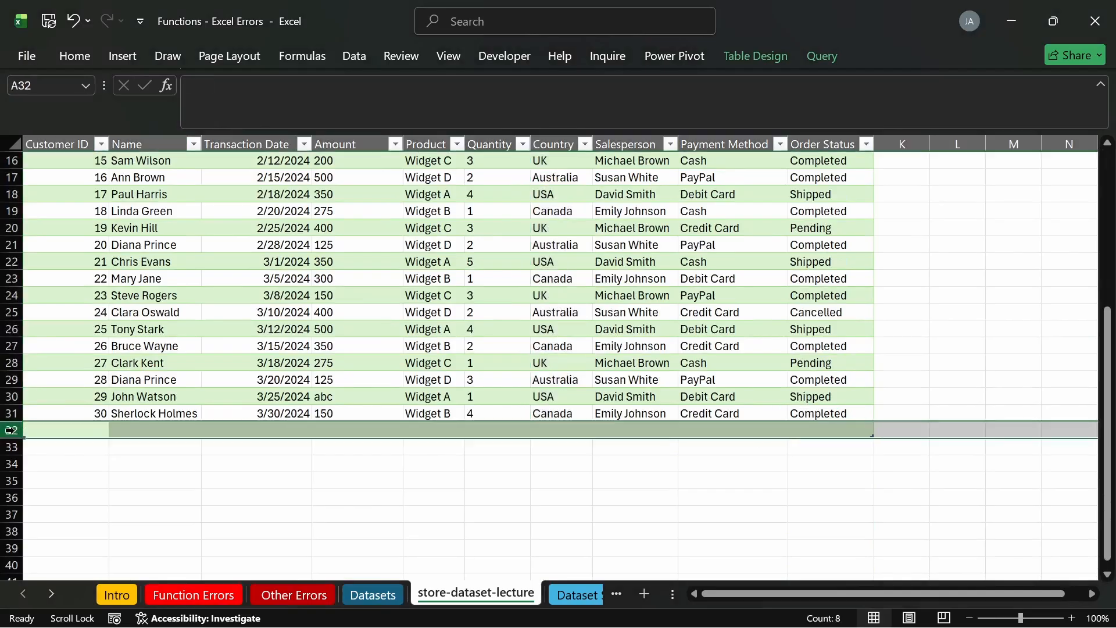
key("ctrl+minus")
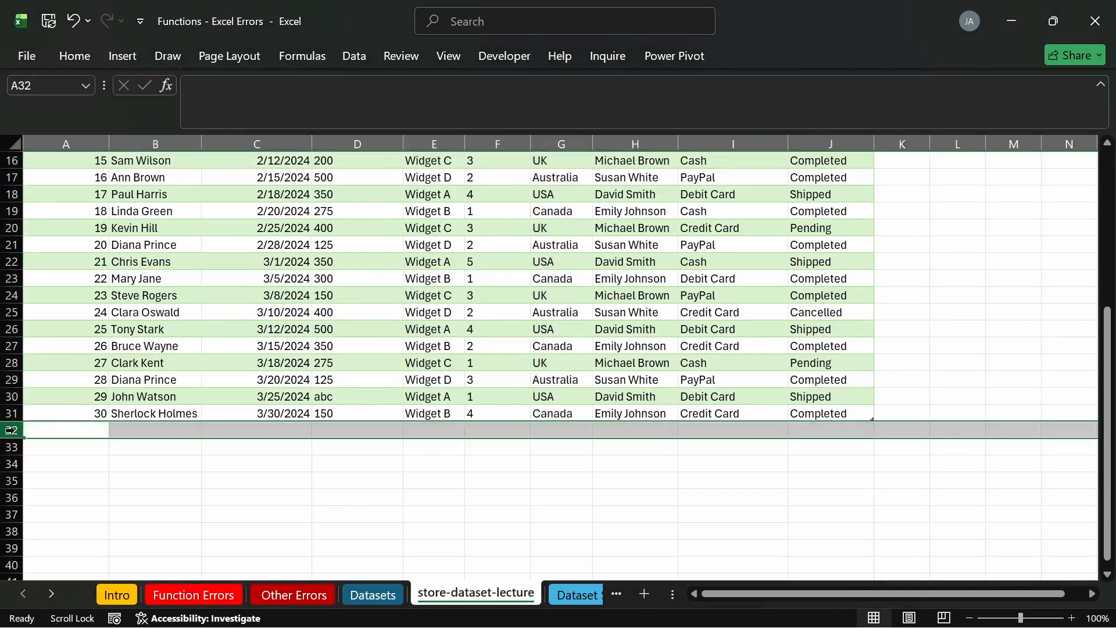
Step: Recheck the filter value lists of the Customer ID, Salesperson and Order Status columns for blanks, without filtering
scroll(291, 398, "up", 5)
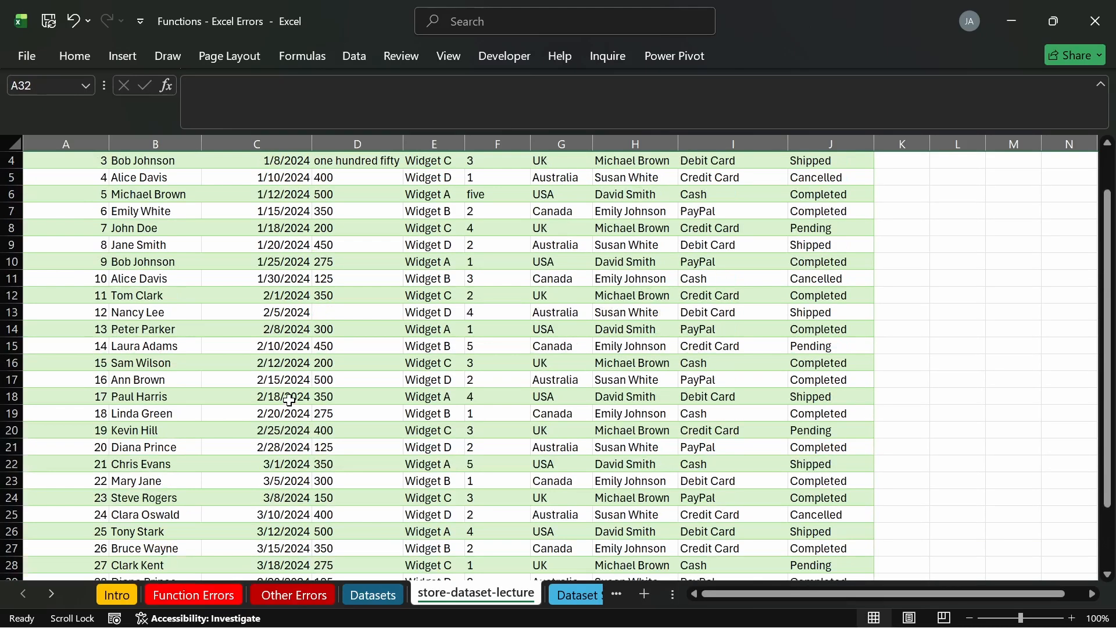
left_click(101, 160)
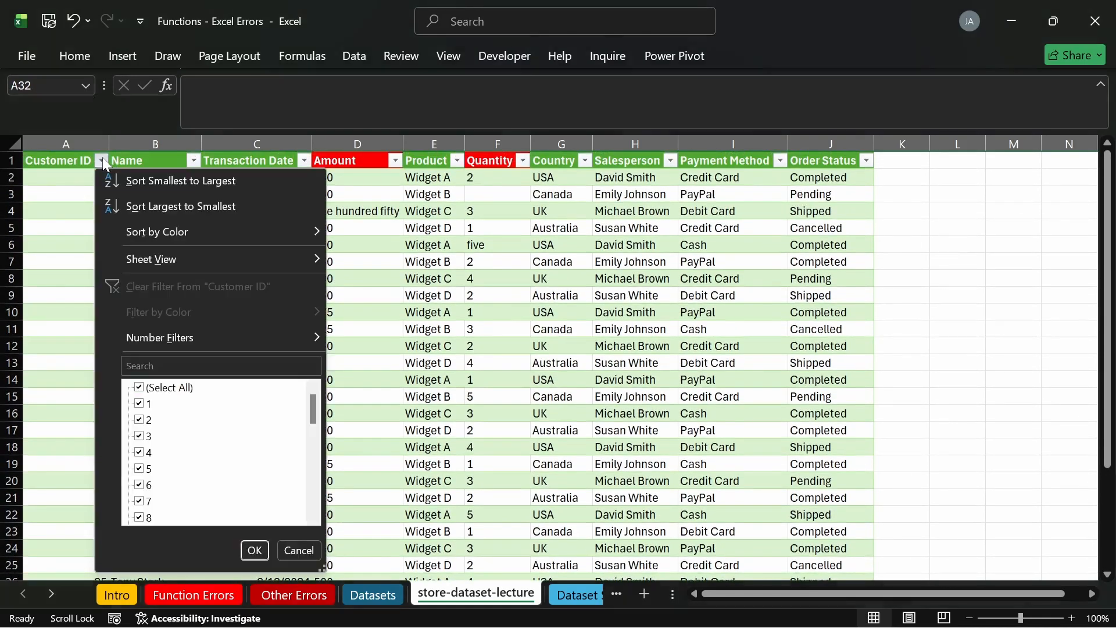
scroll(195, 460, "down", 8)
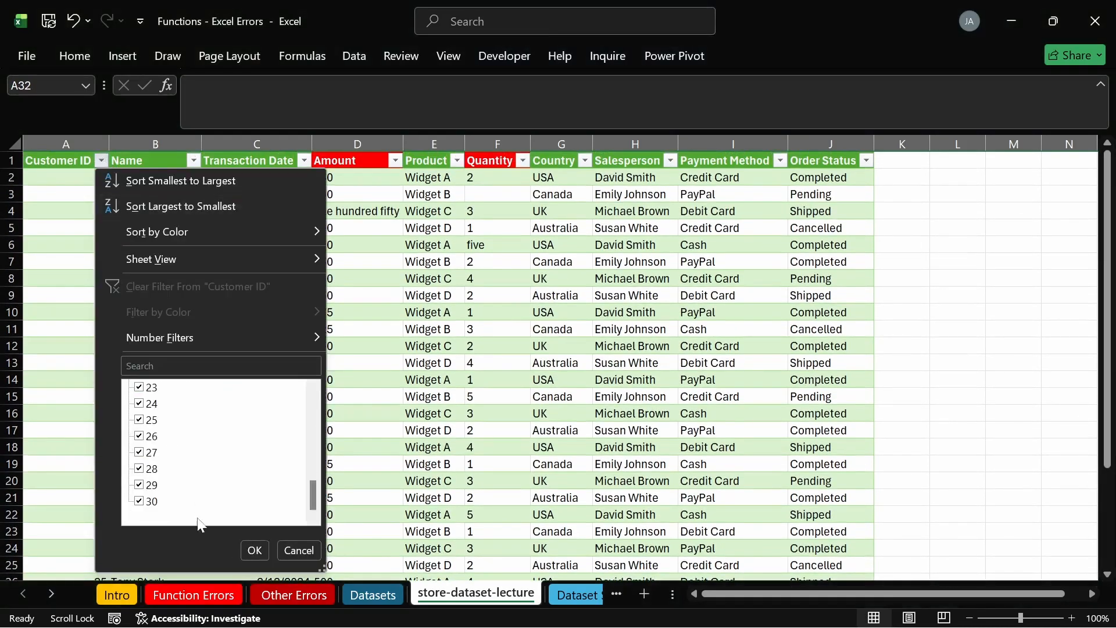
left_click(373, 399)
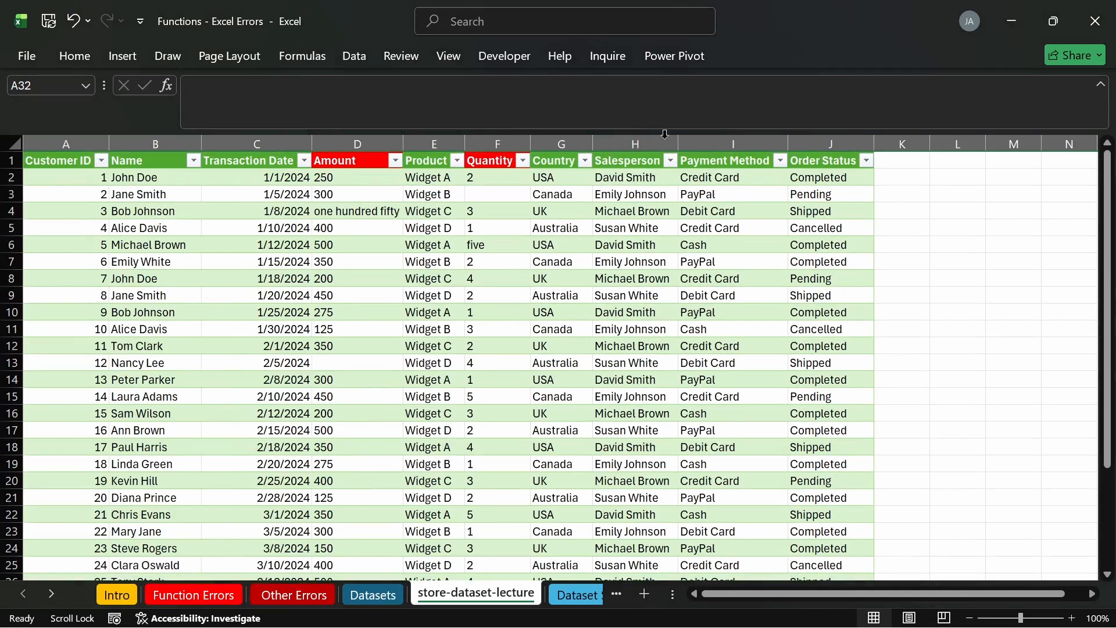
left_click(670, 160)
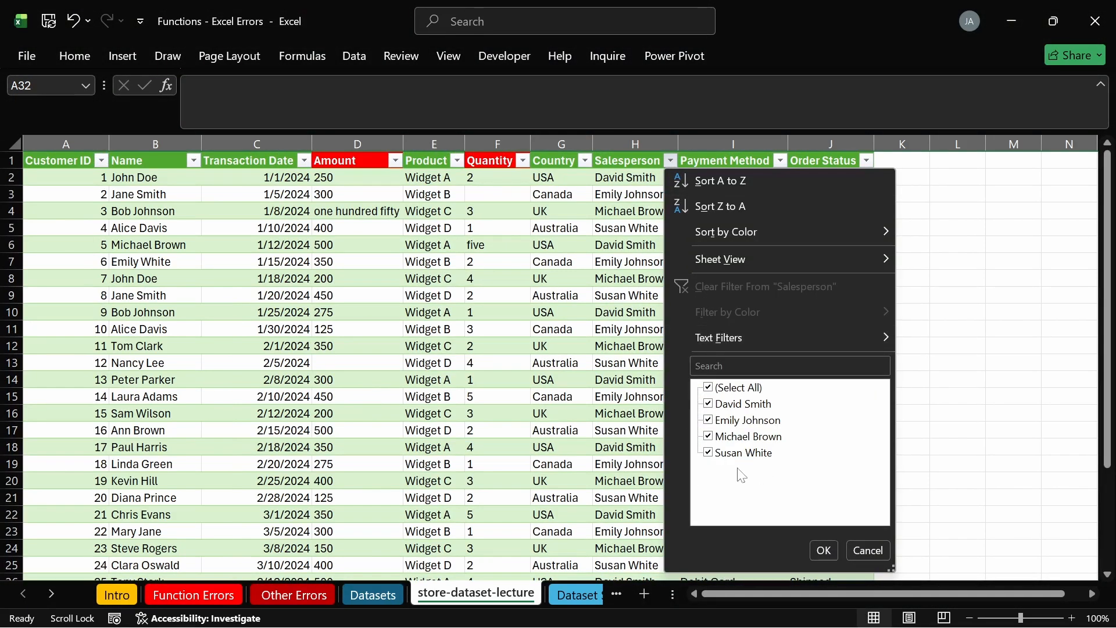
left_click(824, 550)
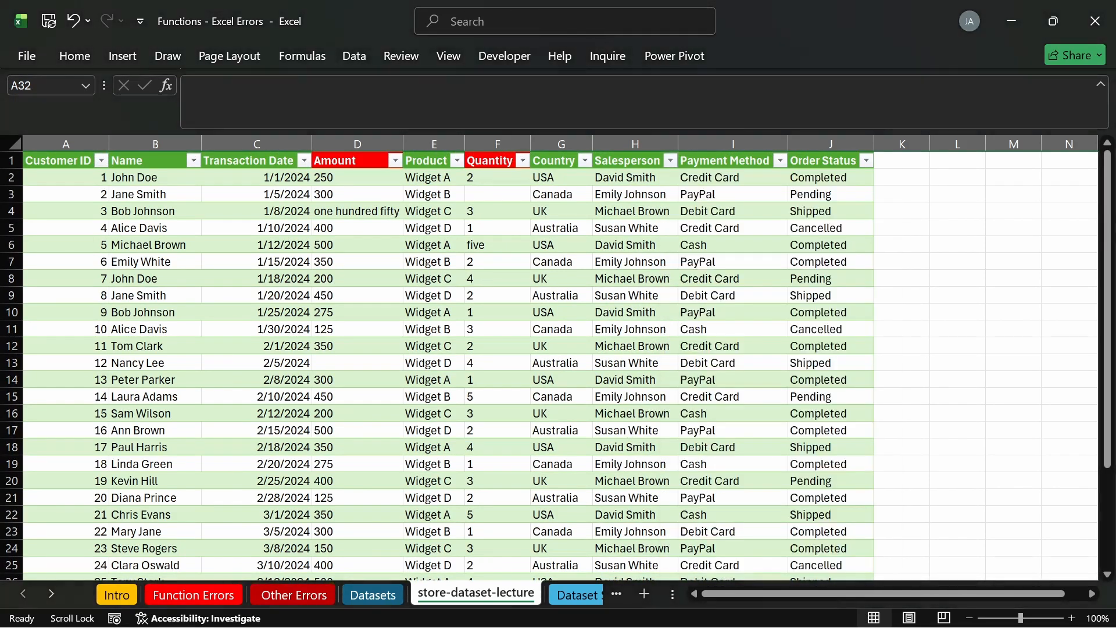
left_click(866, 161)
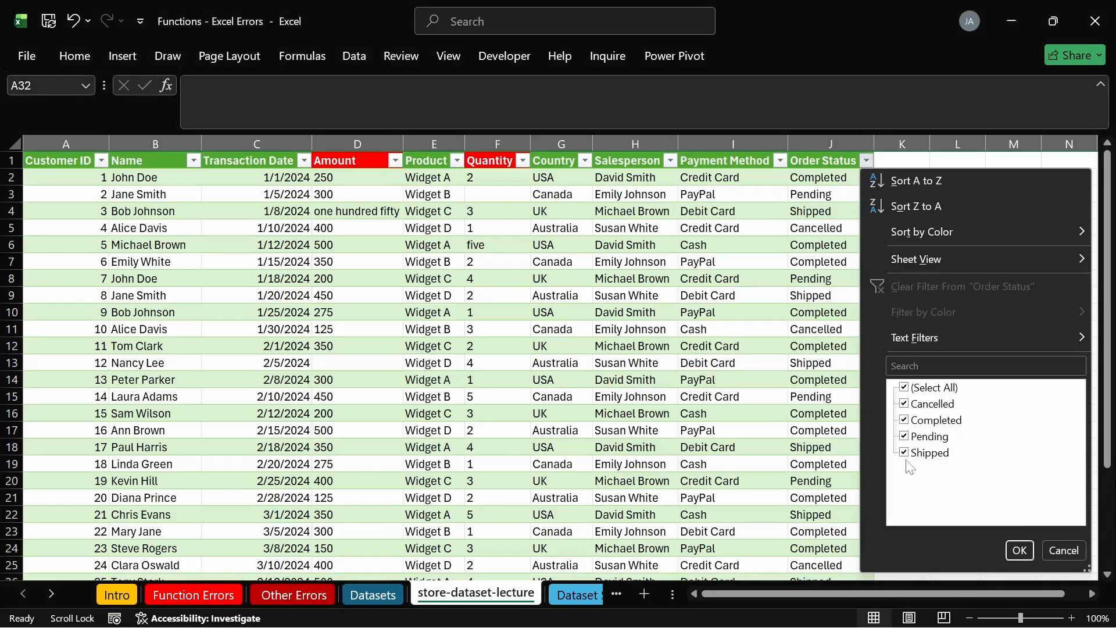
left_click(685, 456)
left_click(329, 326)
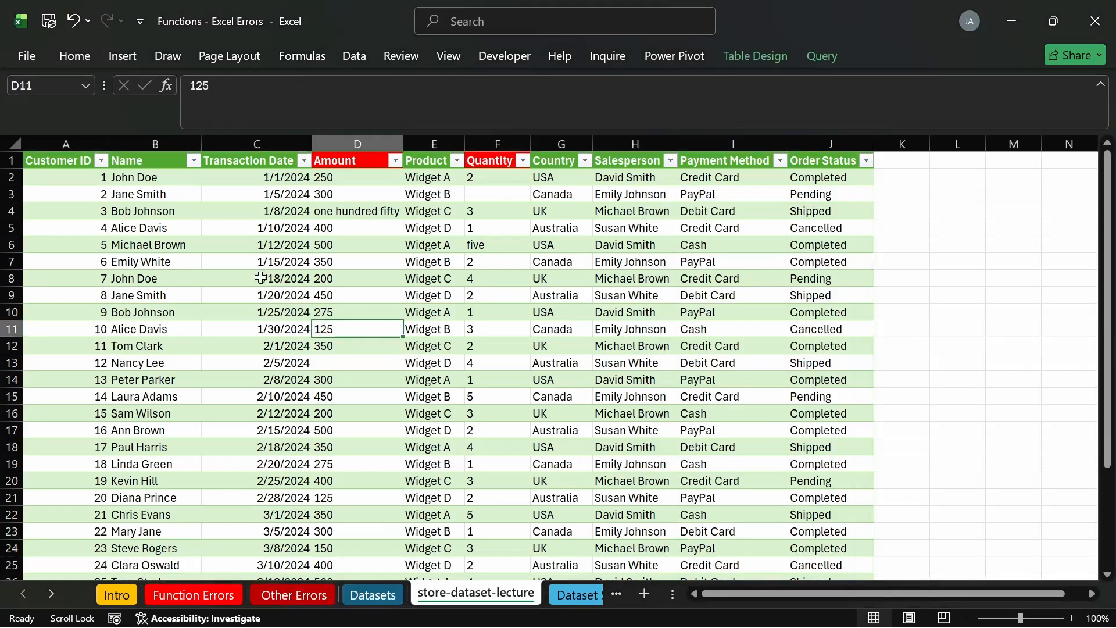
left_click(200, 270)
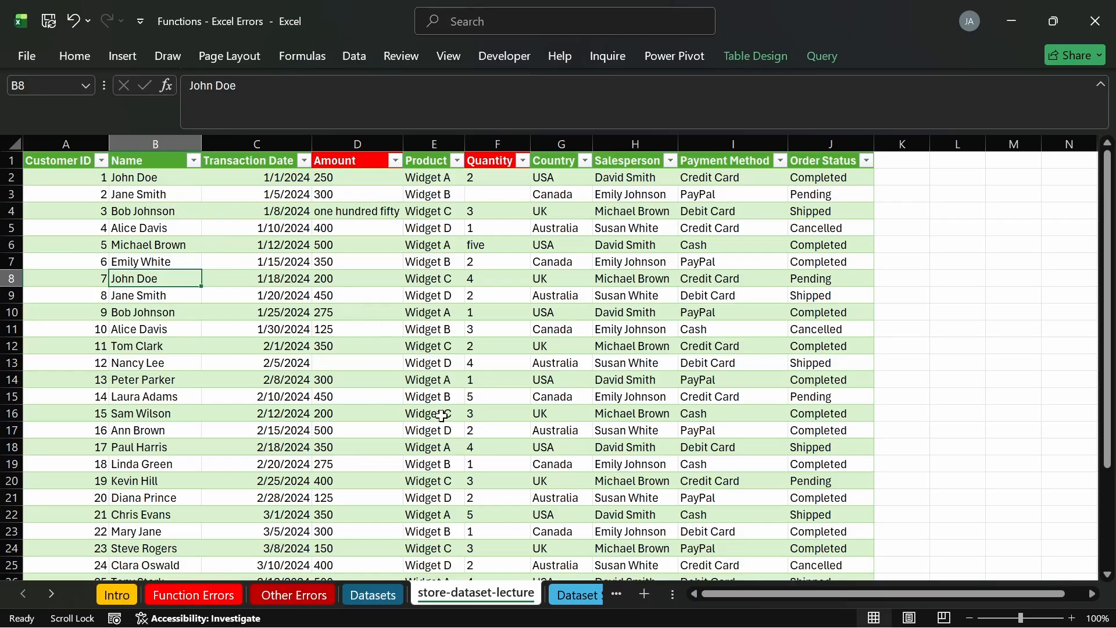
Step: Total the Amount column with =SUBTOTAL(109,[Amount]) in D32, directly below the table, to test whether its entries count as numbers
left_click(372, 212)
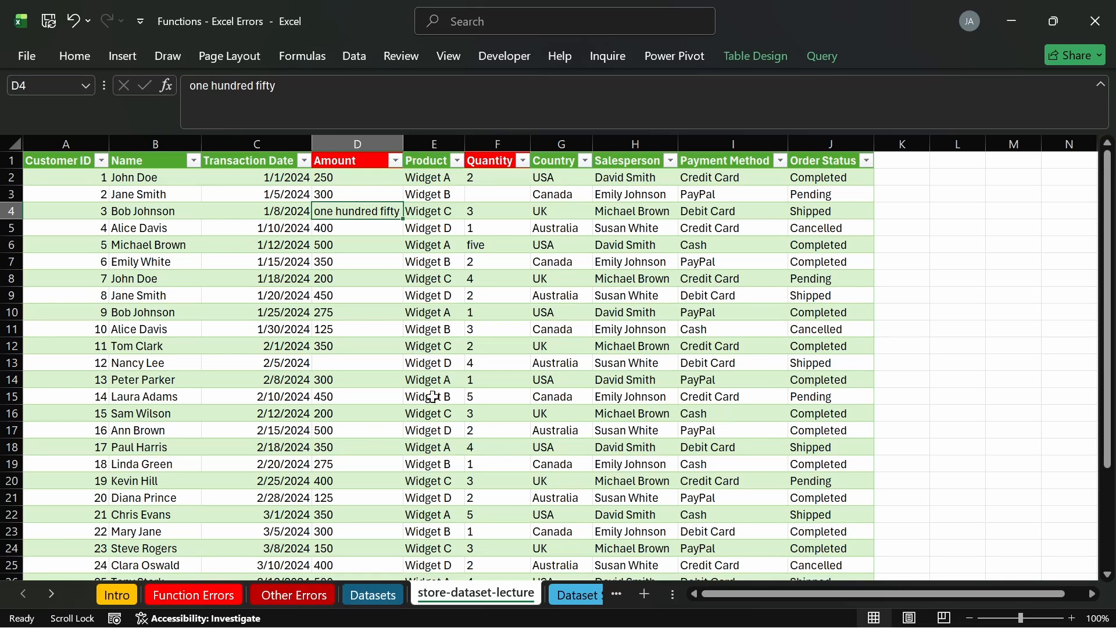
scroll(332, 347, "down", 4)
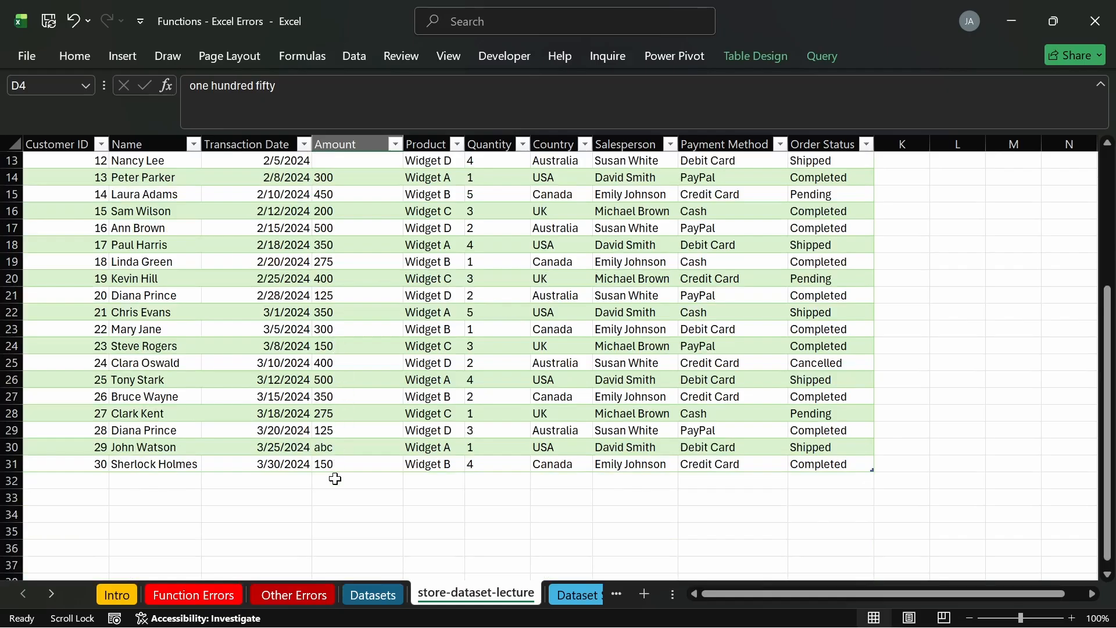
left_click(336, 481)
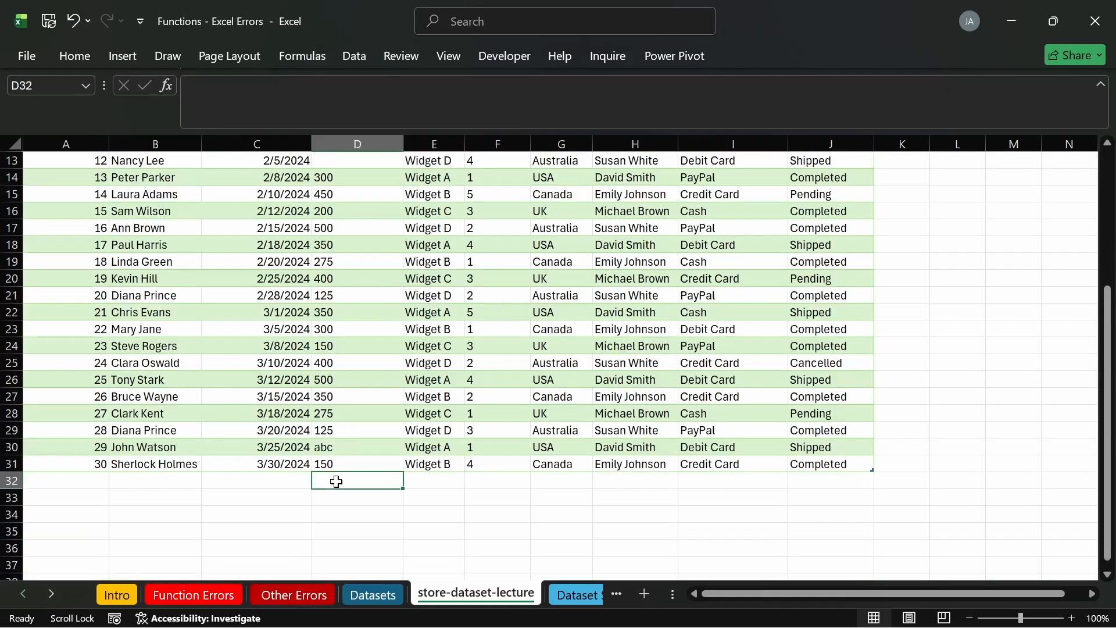
key("alt+equal")
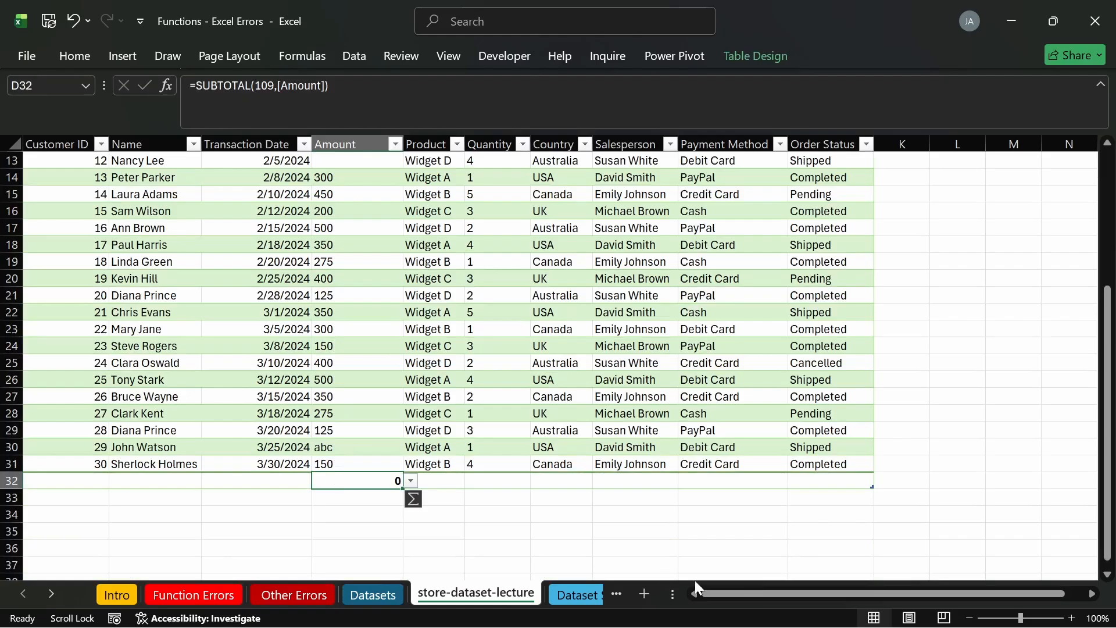
left_click(604, 511)
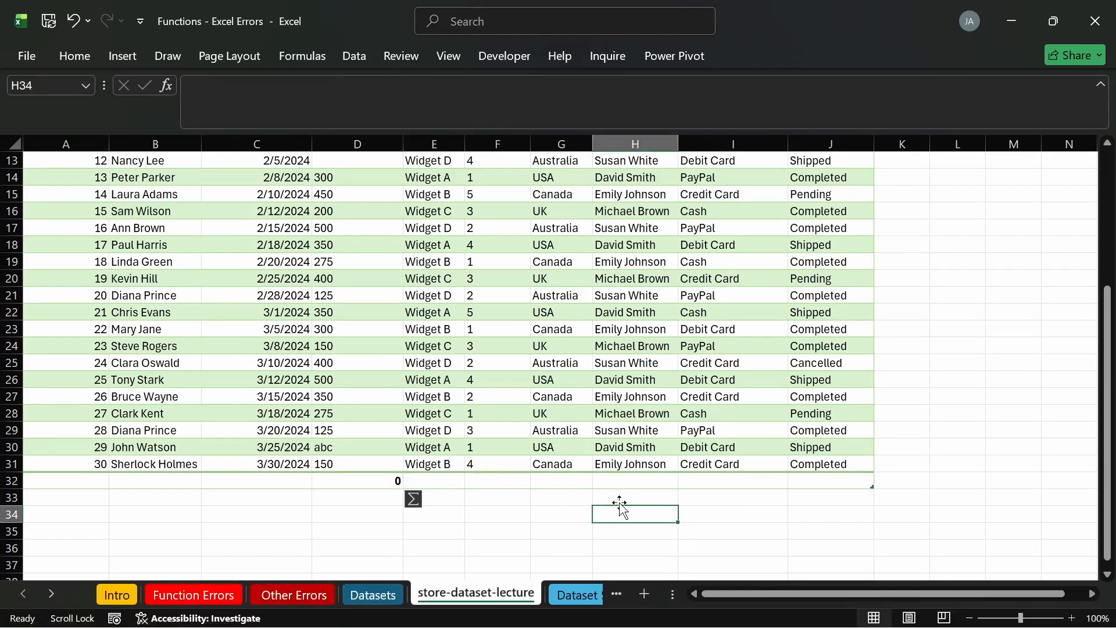
left_click(569, 501)
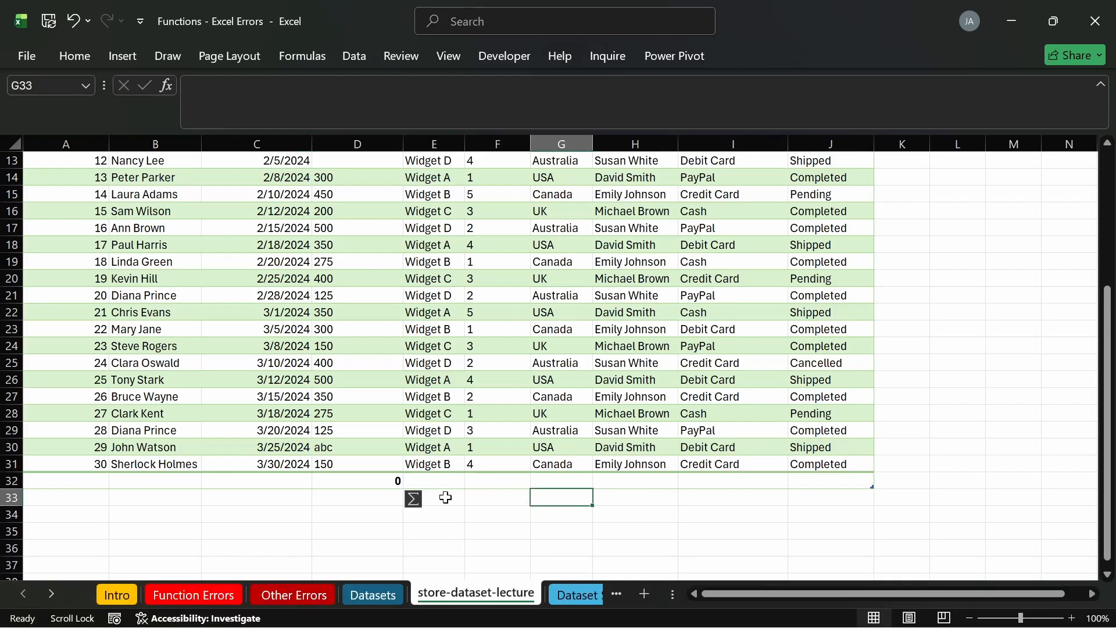
Step: Clear the Amount total in D32 and delete the empty row 32 from the end of the table
left_click(386, 483)
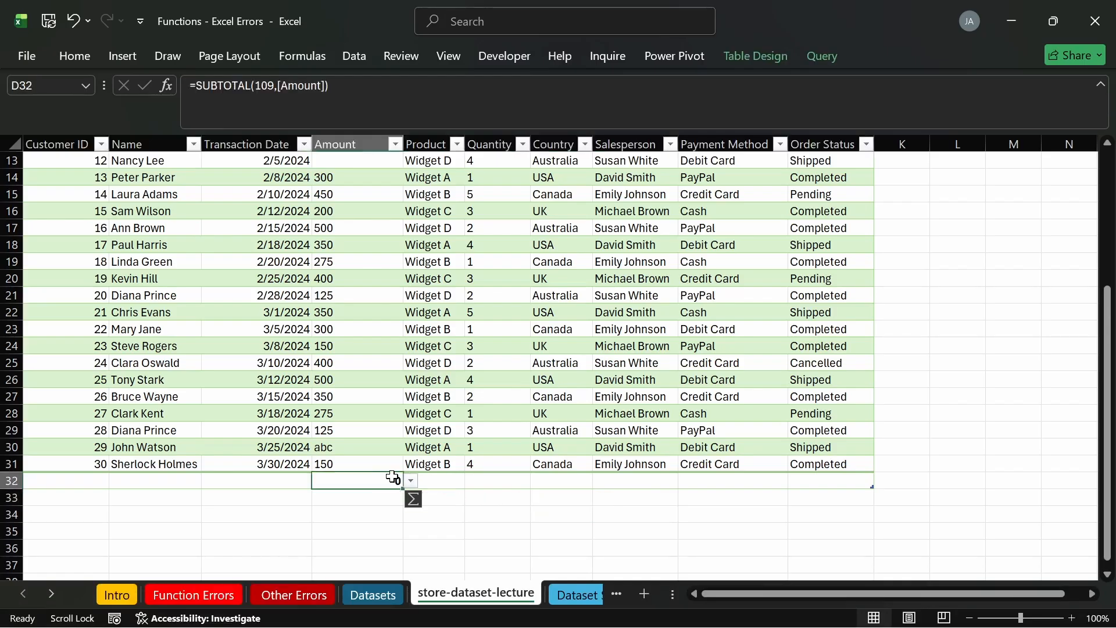
key("Delete")
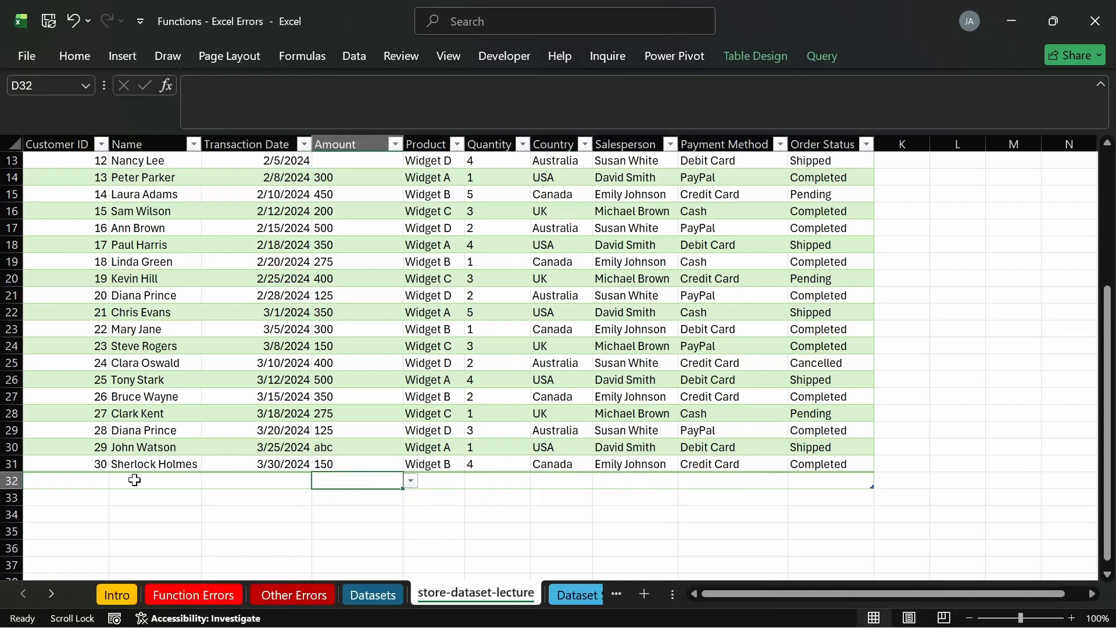
left_click(7, 480)
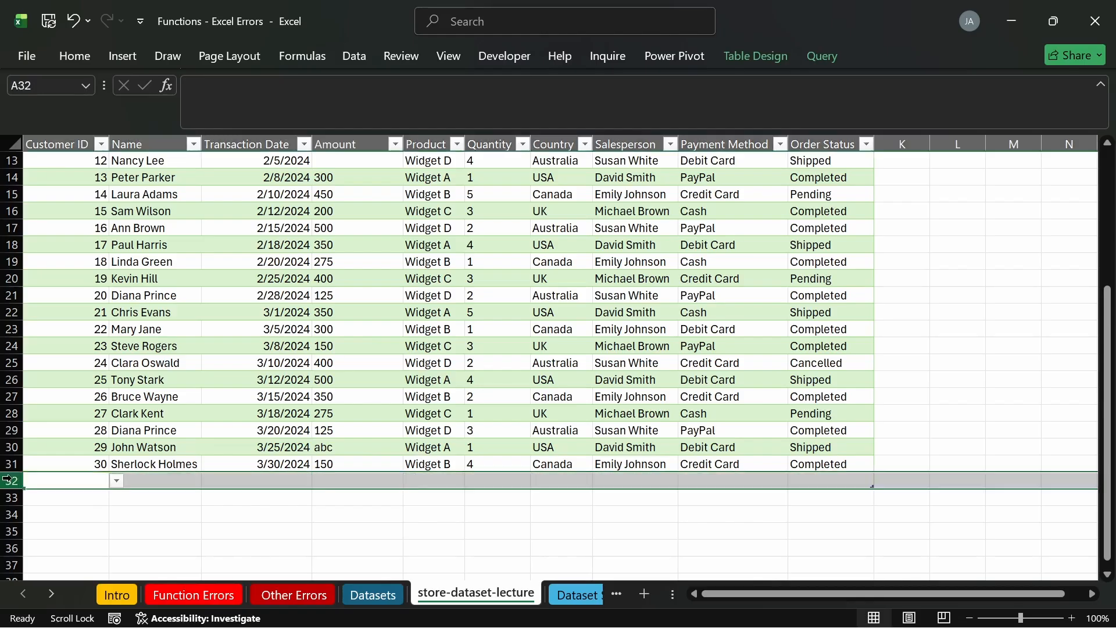
key("ctrl+minus")
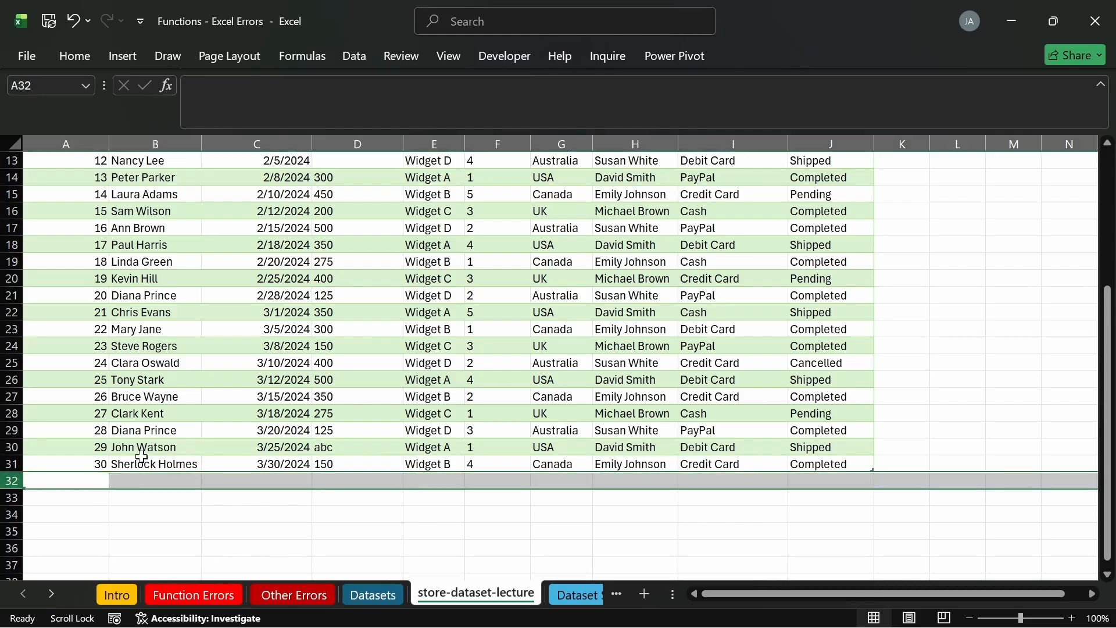
Step: Test whether the Amount entries count as numbers with =SUM(D2:D22) in L5, and clear the test formula
scroll(369, 381, "up", 4)
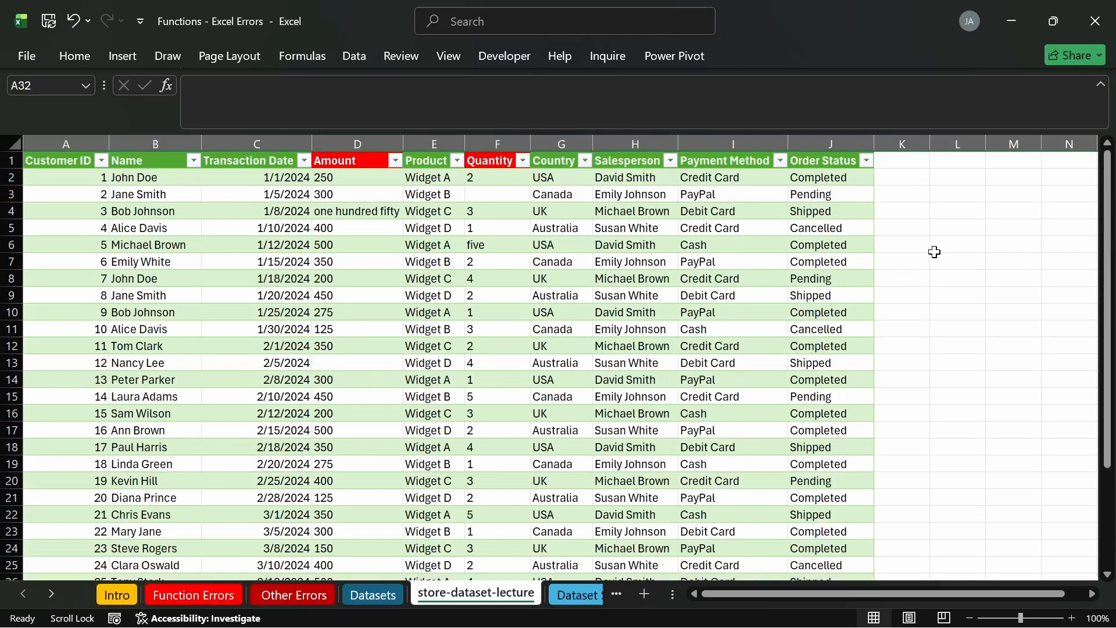
left_click(956, 223)
type("=s")
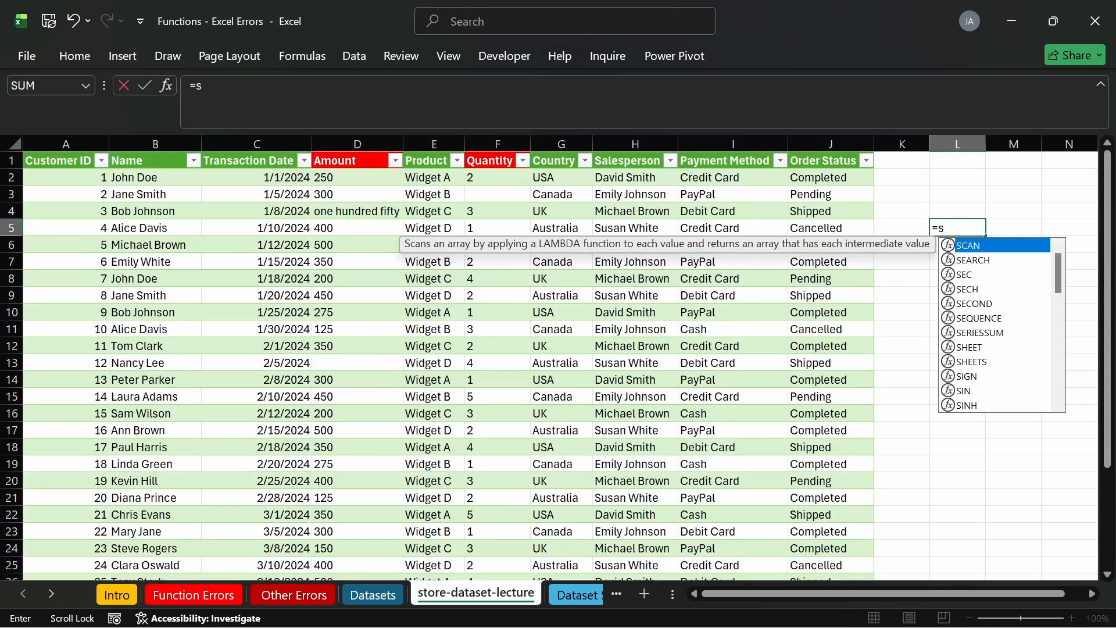
type("um")
key("Tab")
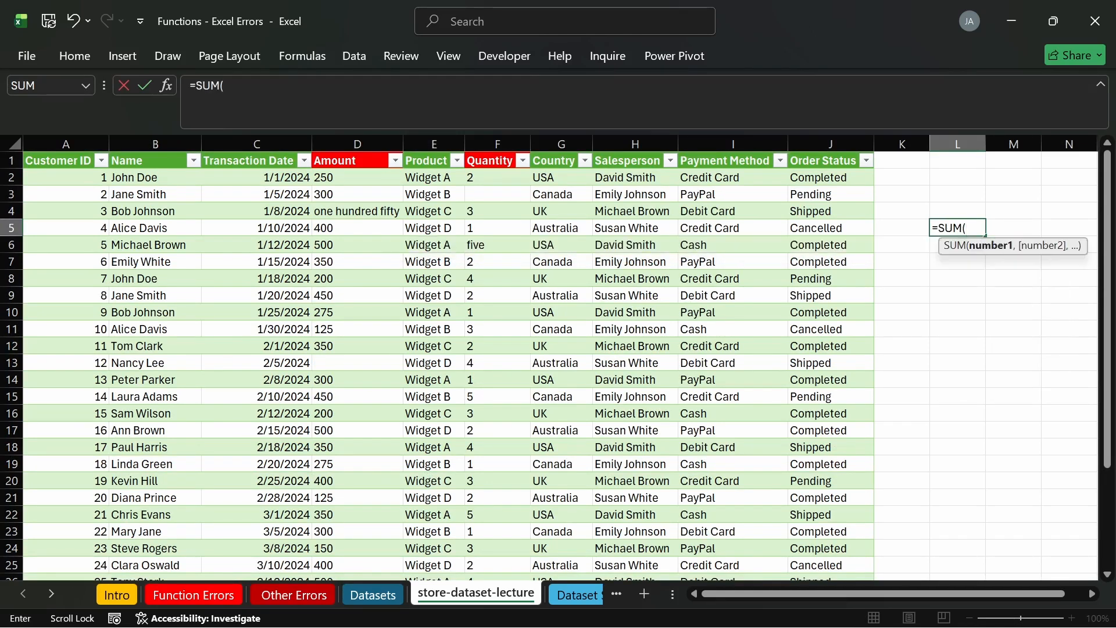
left_click_drag(373, 177, 349, 510)
key("ctrl+Return")
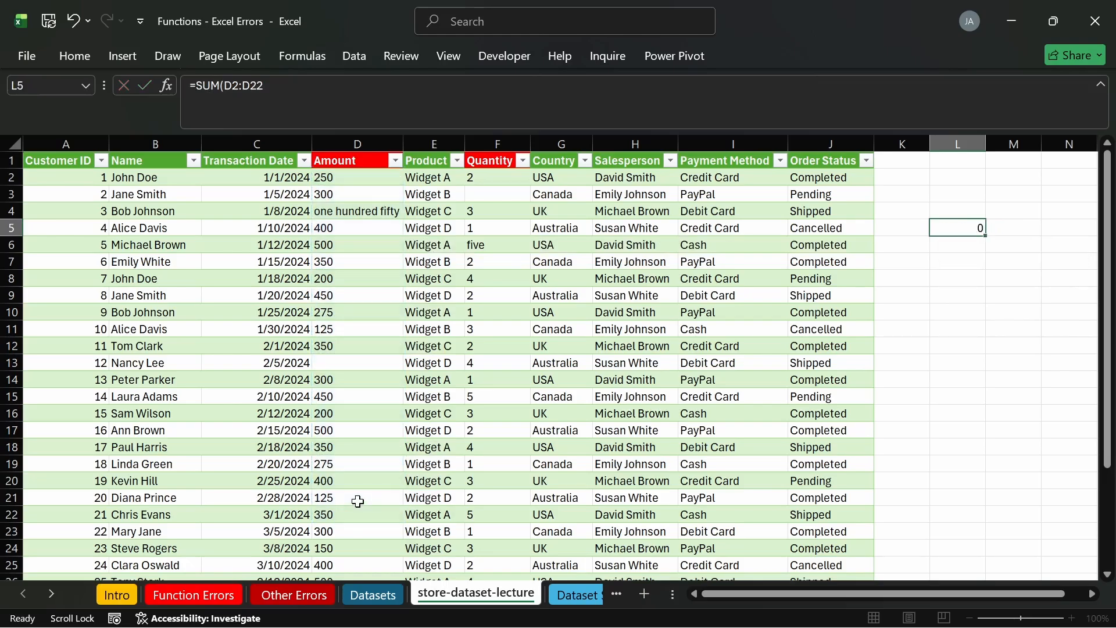
left_click(956, 227)
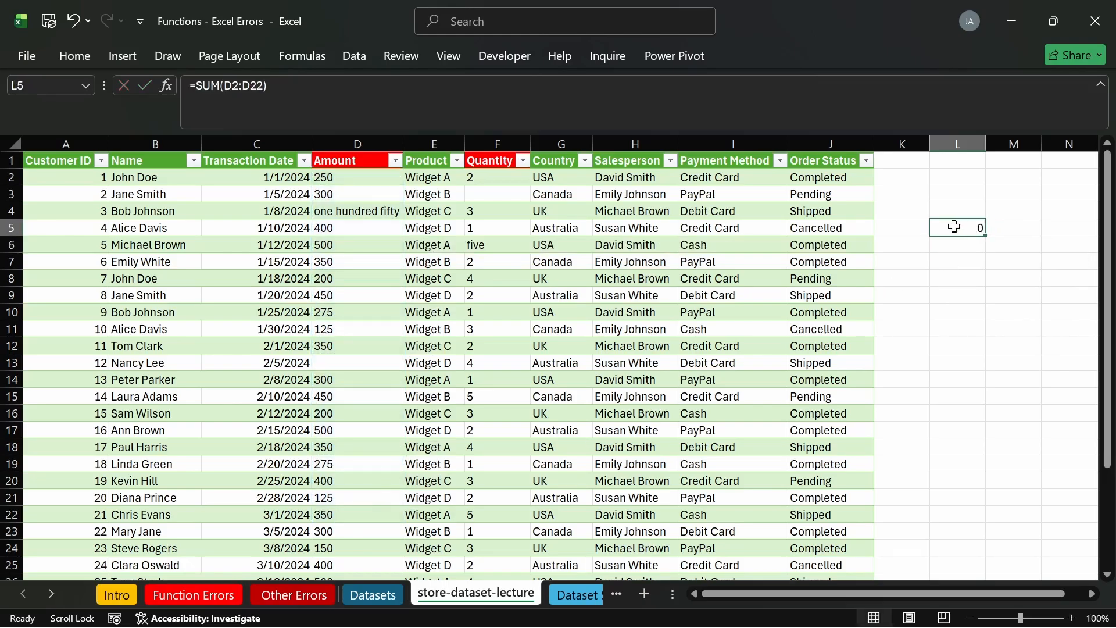
Step: Replace the written-out amount in D4 with the number 150
left_click(362, 216)
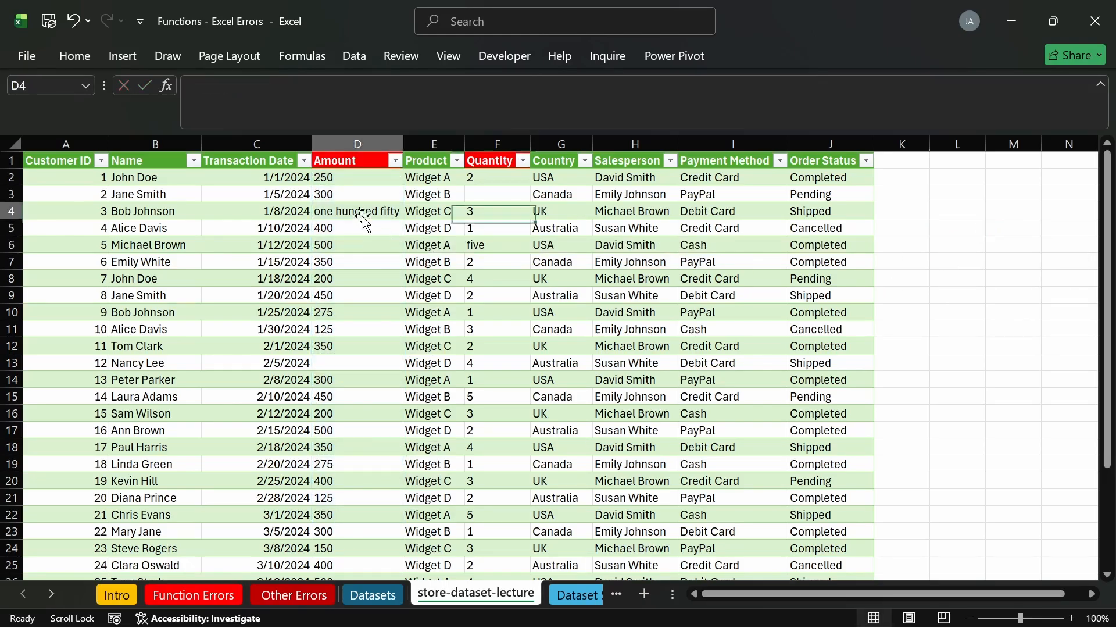
left_click(378, 245)
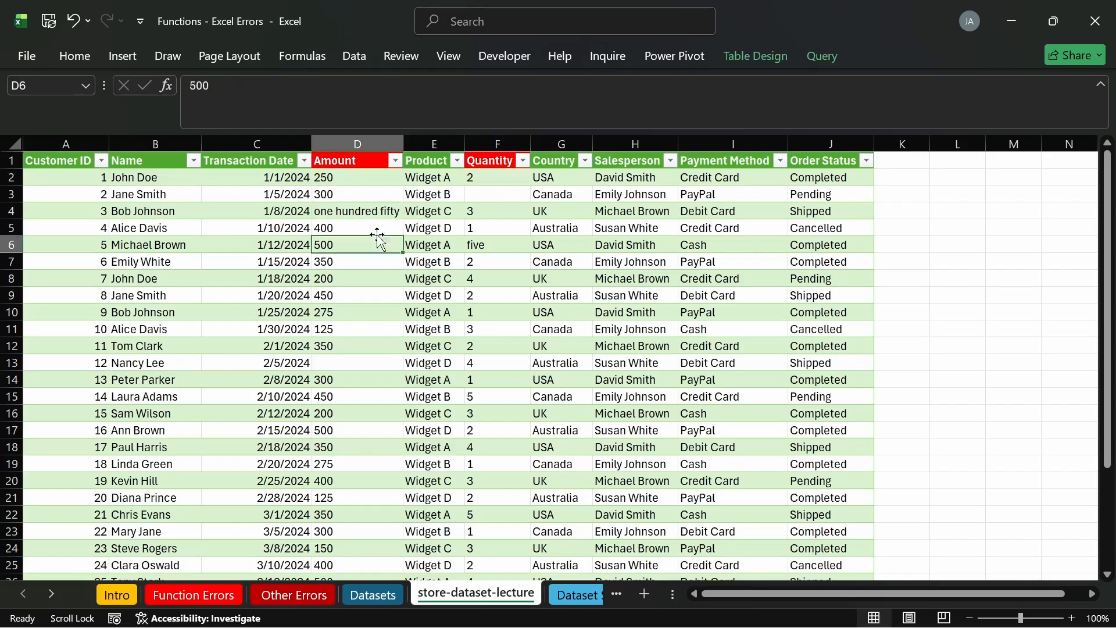
left_click(379, 210)
type("150")
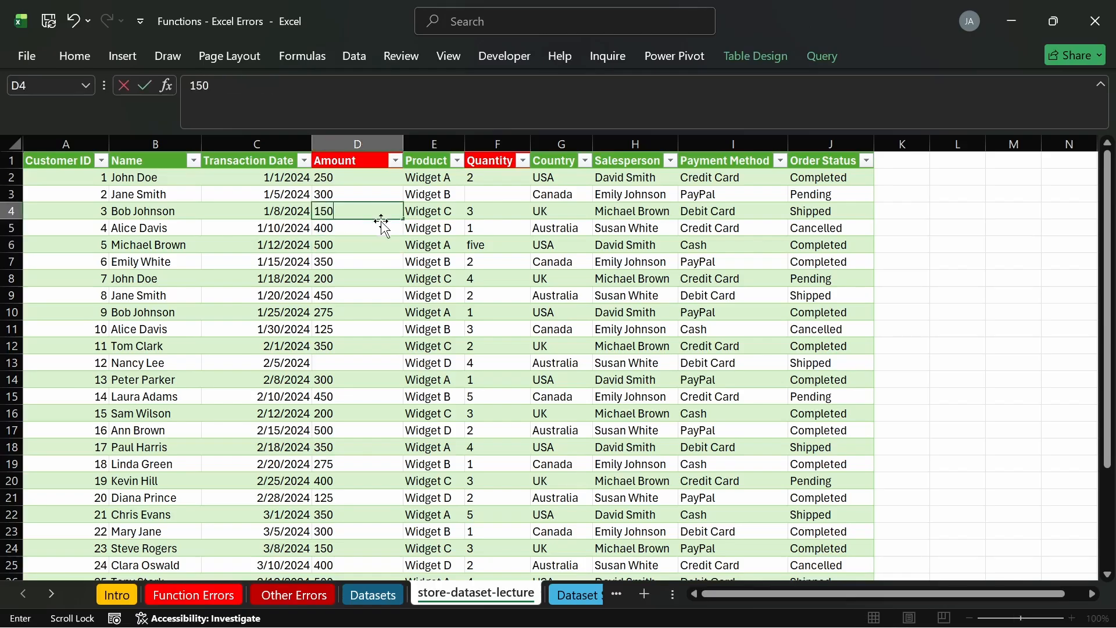
key("Return")
left_click(387, 241)
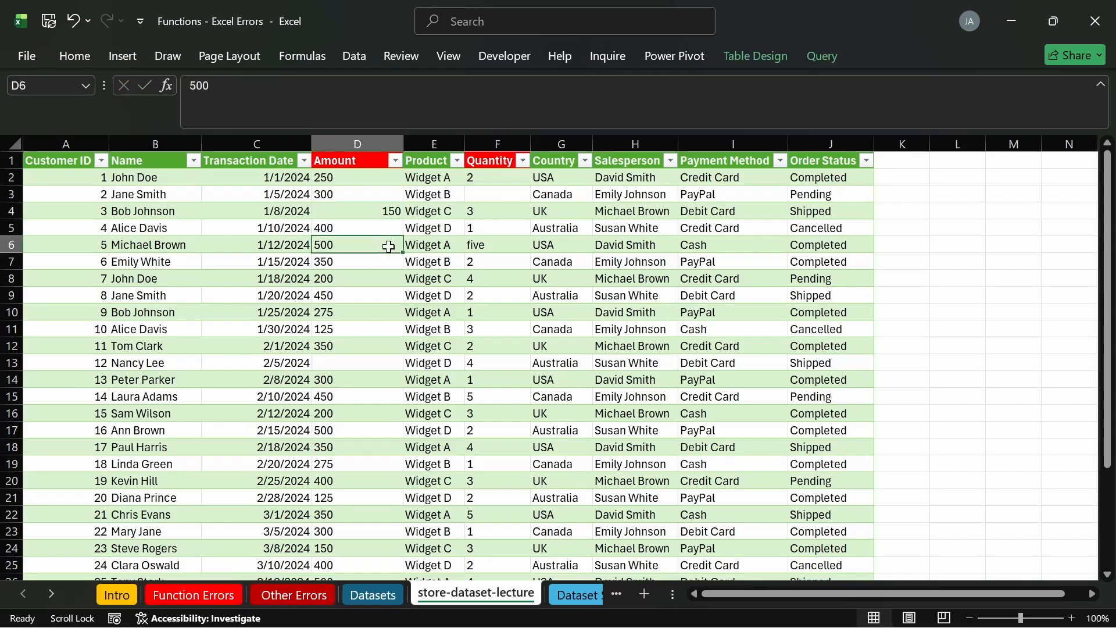
left_click(391, 212)
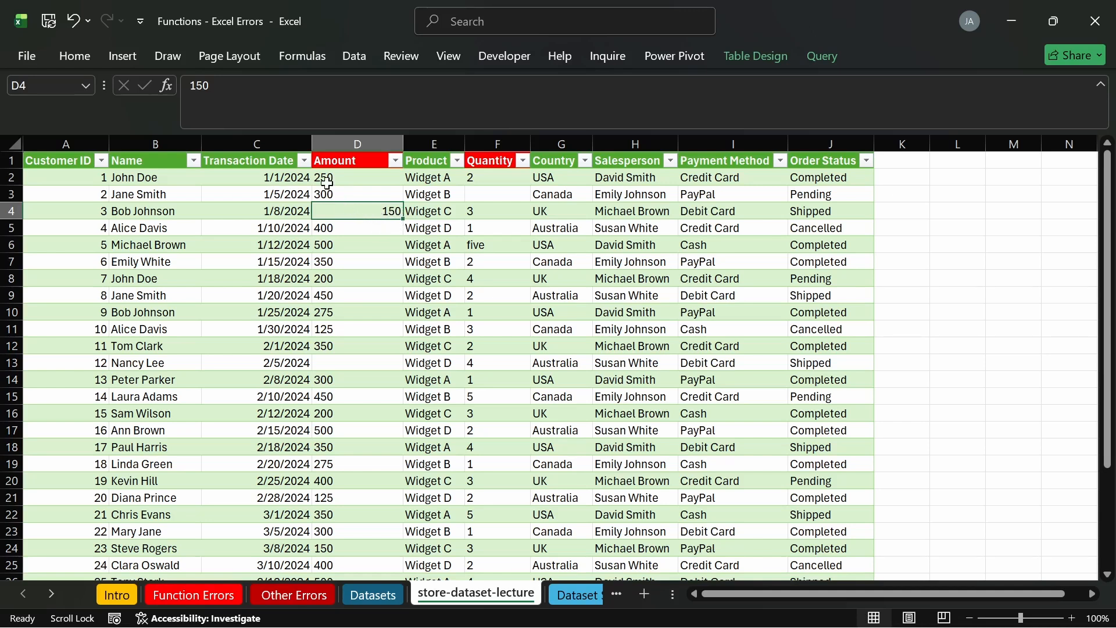
Step: Compare the alignment of the Amount entries with the Customer ID, Name, Salesperson, Country, Product and Transaction Date columns to distinguish text from numbers
left_click(344, 363)
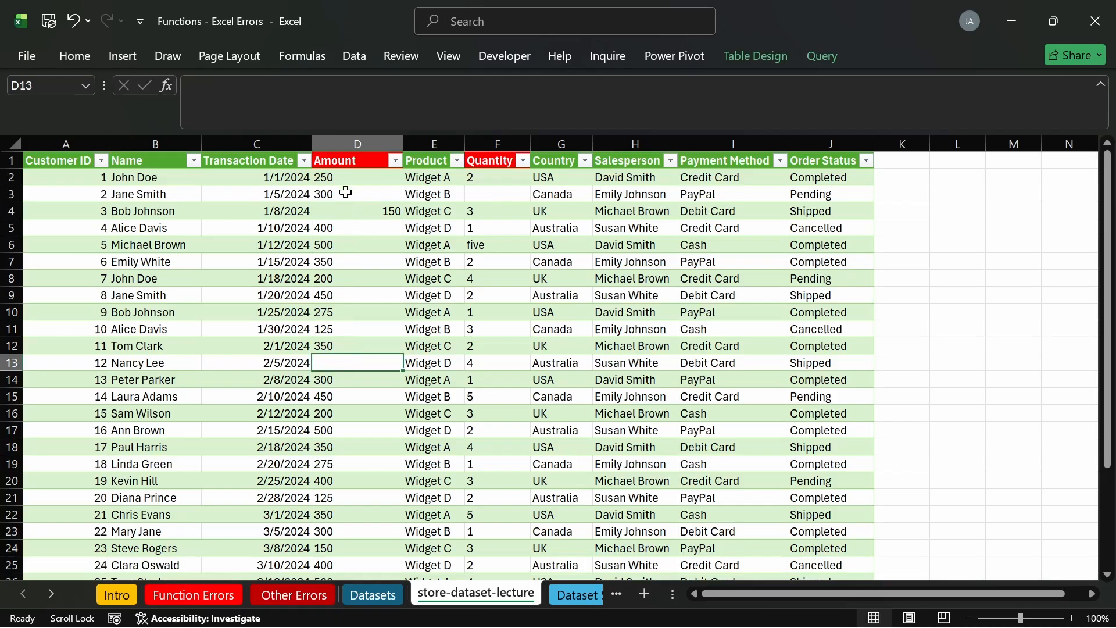
left_click_drag(347, 181, 341, 238)
left_click_drag(95, 180, 64, 451)
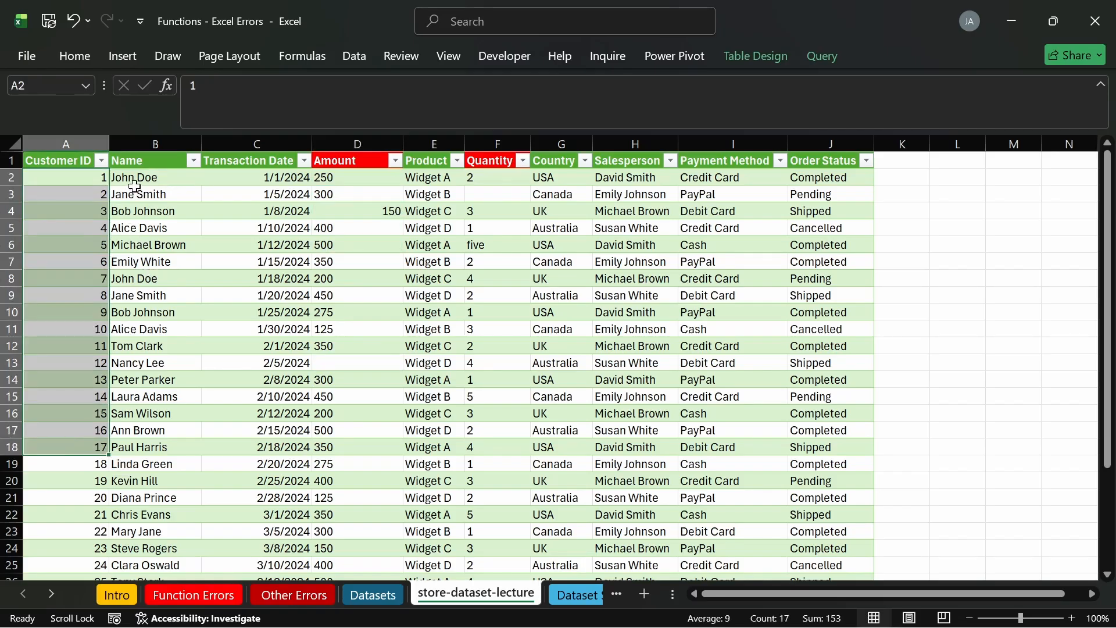
left_click_drag(134, 178, 139, 427)
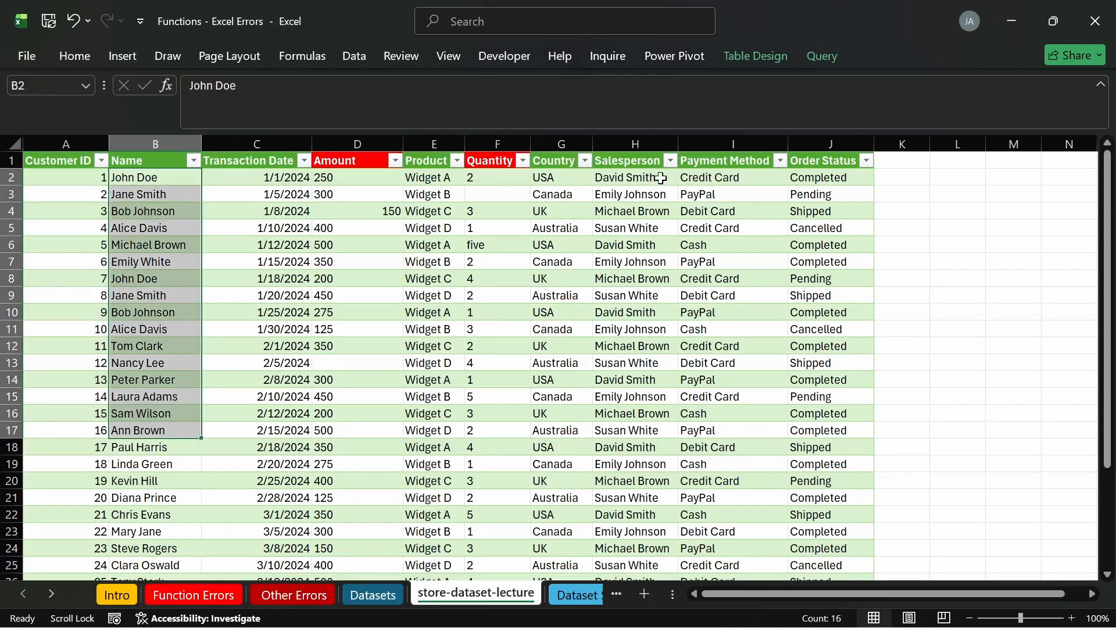
left_click_drag(662, 179, 659, 328)
left_click_drag(576, 178, 573, 329)
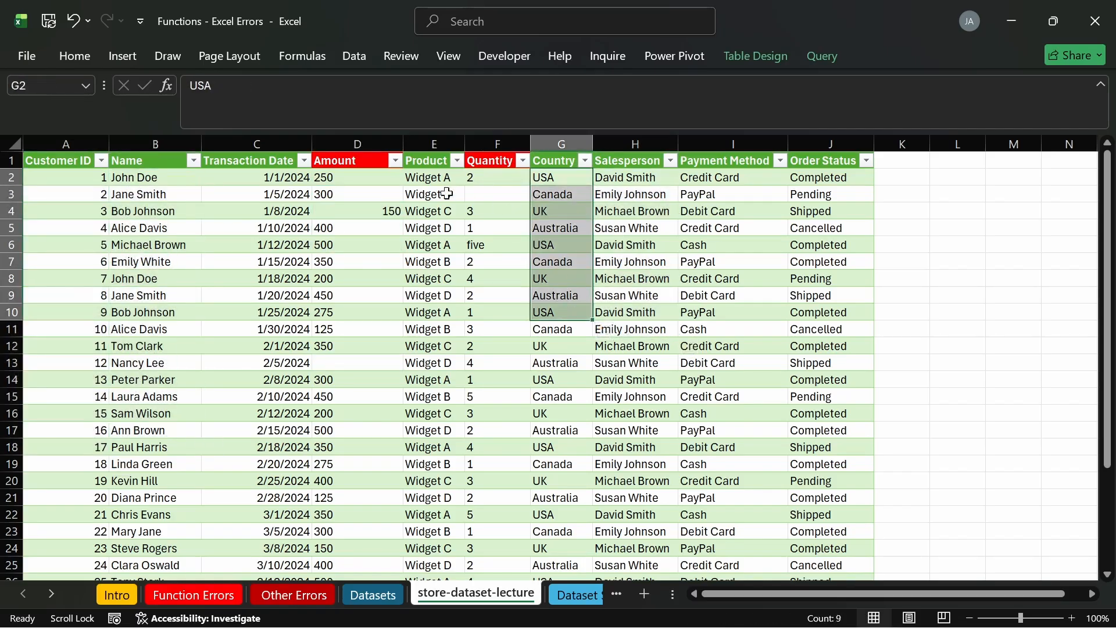
left_click_drag(433, 178, 429, 328)
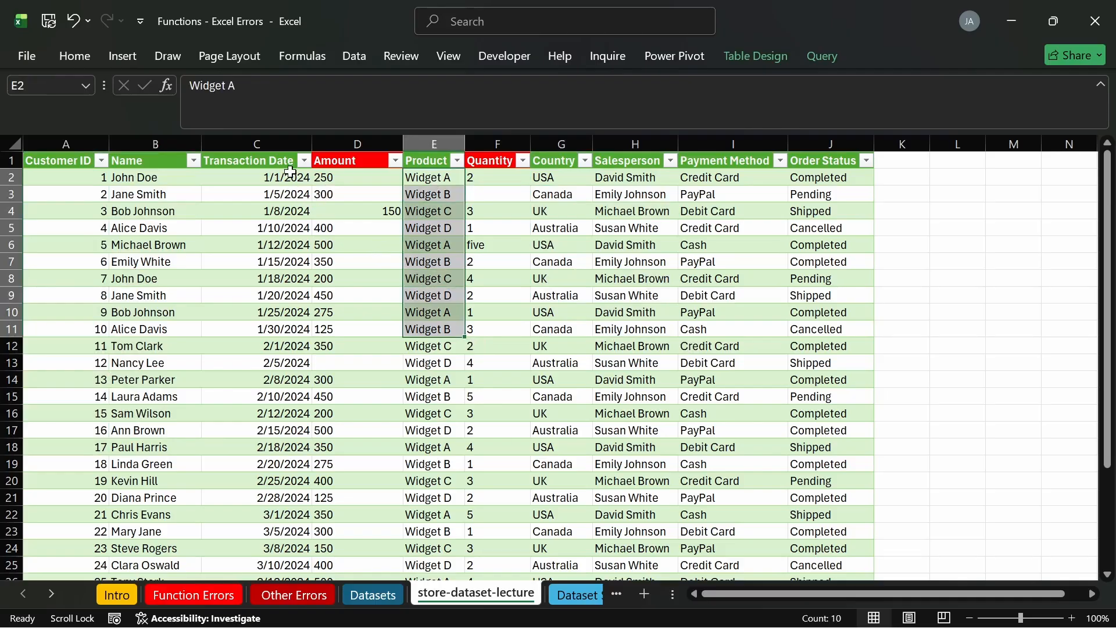
left_click_drag(286, 178, 292, 400)
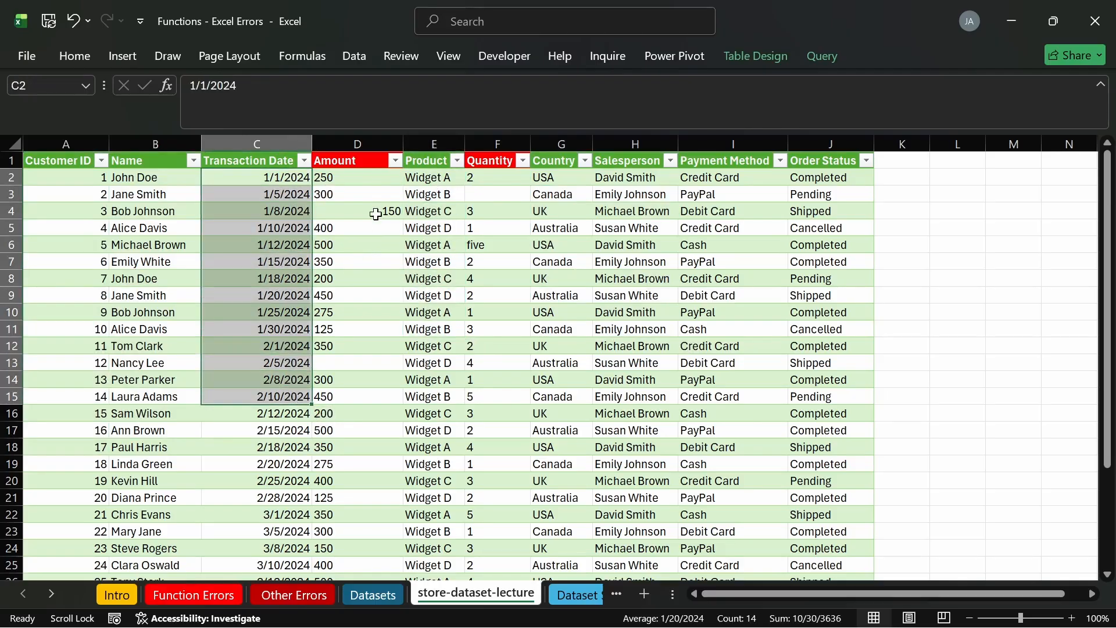
left_click_drag(367, 178, 361, 280)
Step: Apply the Number format without decimal places to the Amount entries D2:D31 and check the top cells
left_click(361, 178)
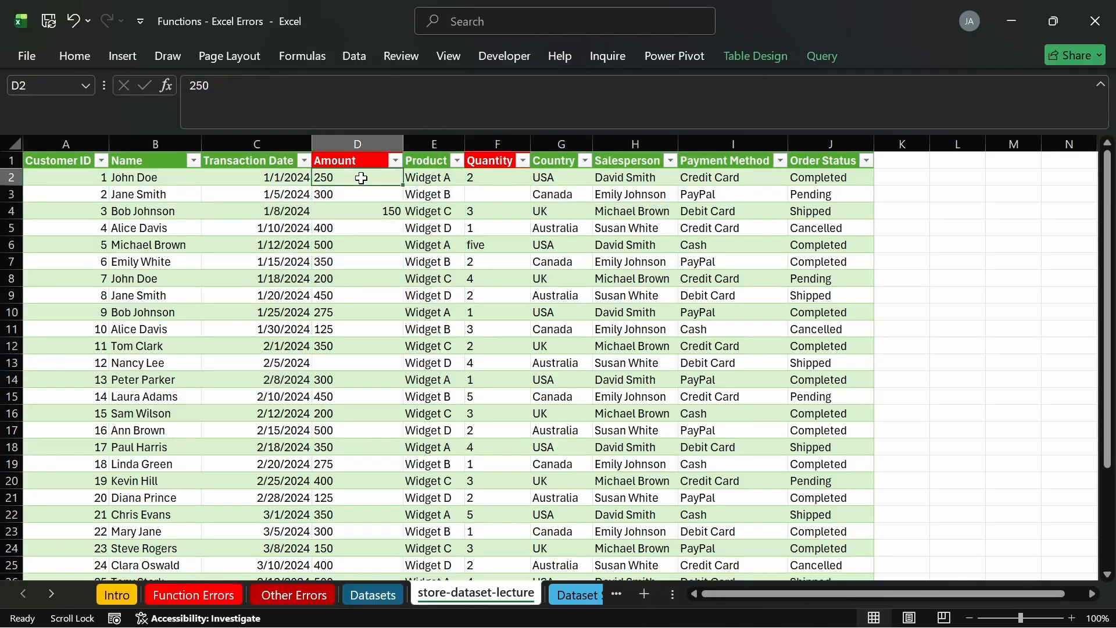
key("ctrl+shift+Down")
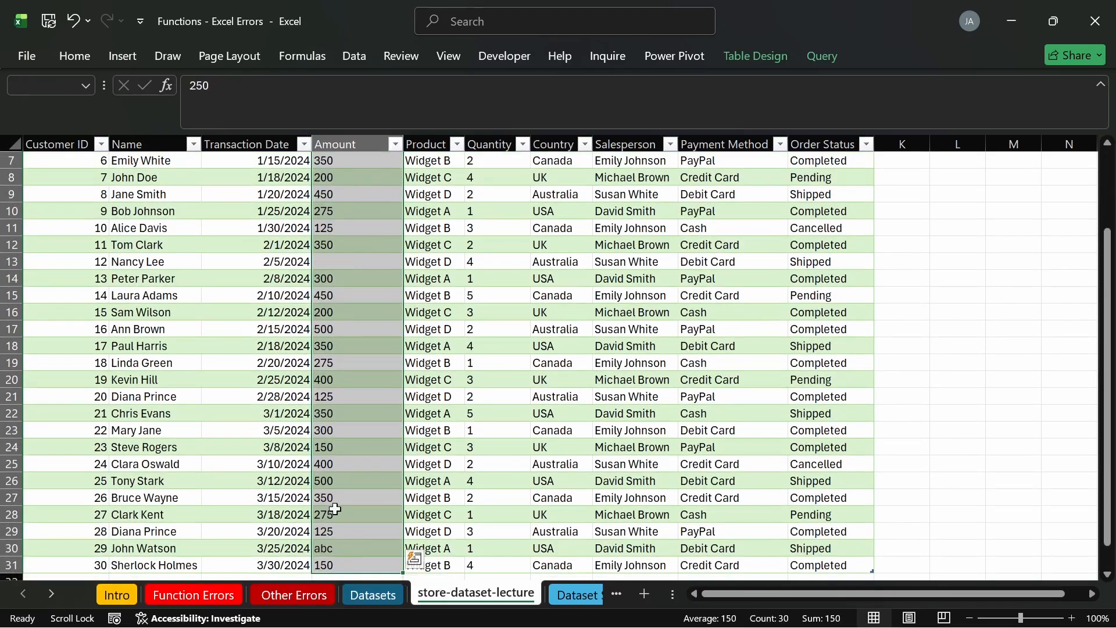
scroll(352, 451, "up", 2)
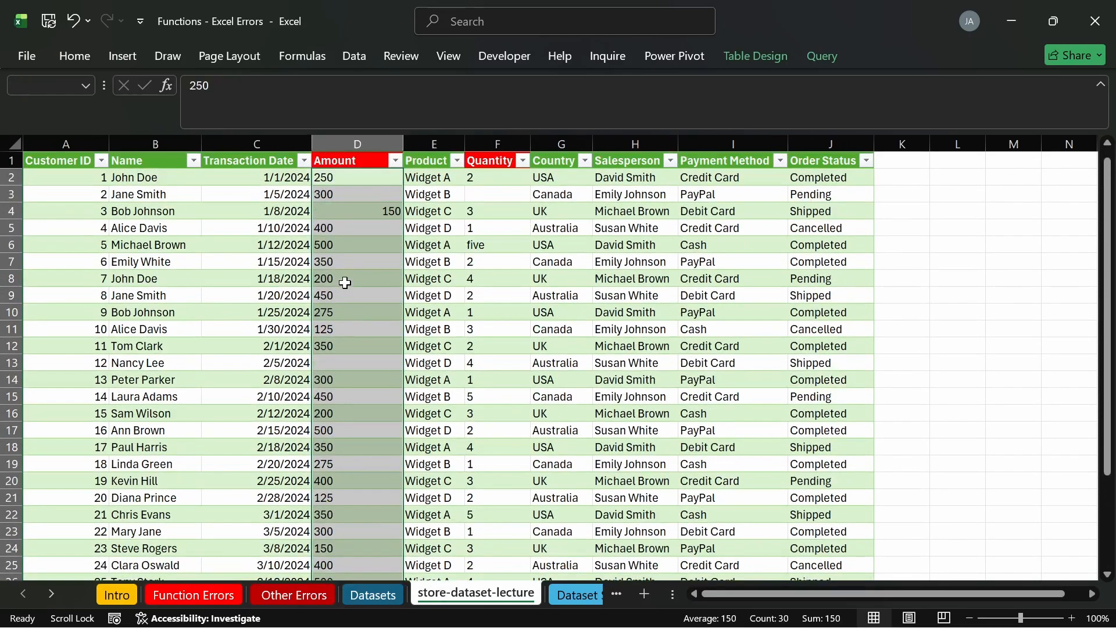
left_click(80, 61)
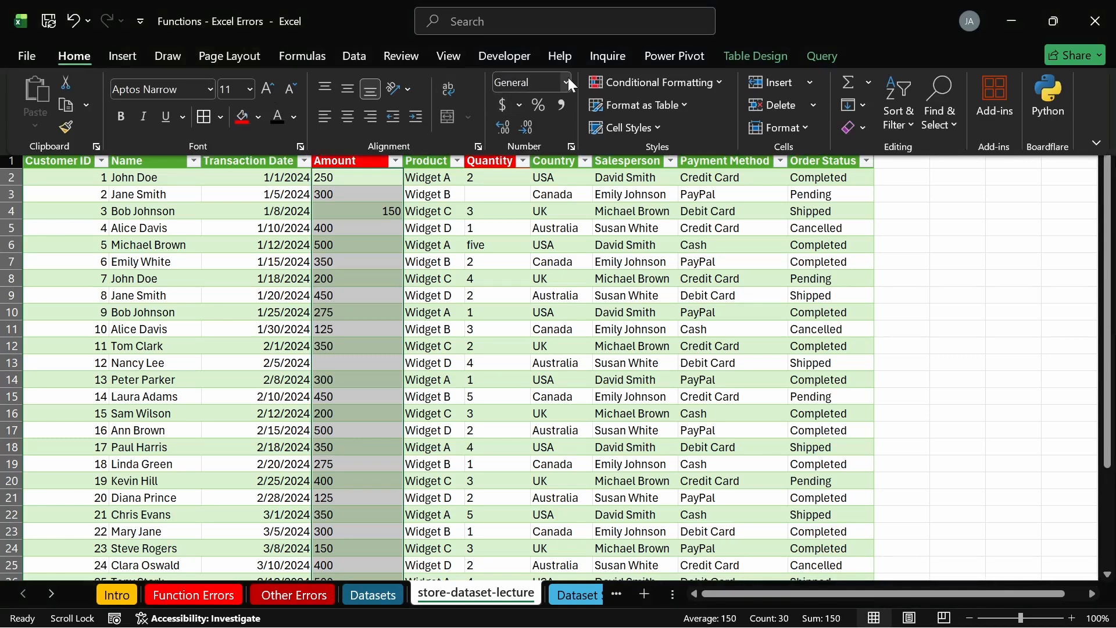
left_click(568, 83)
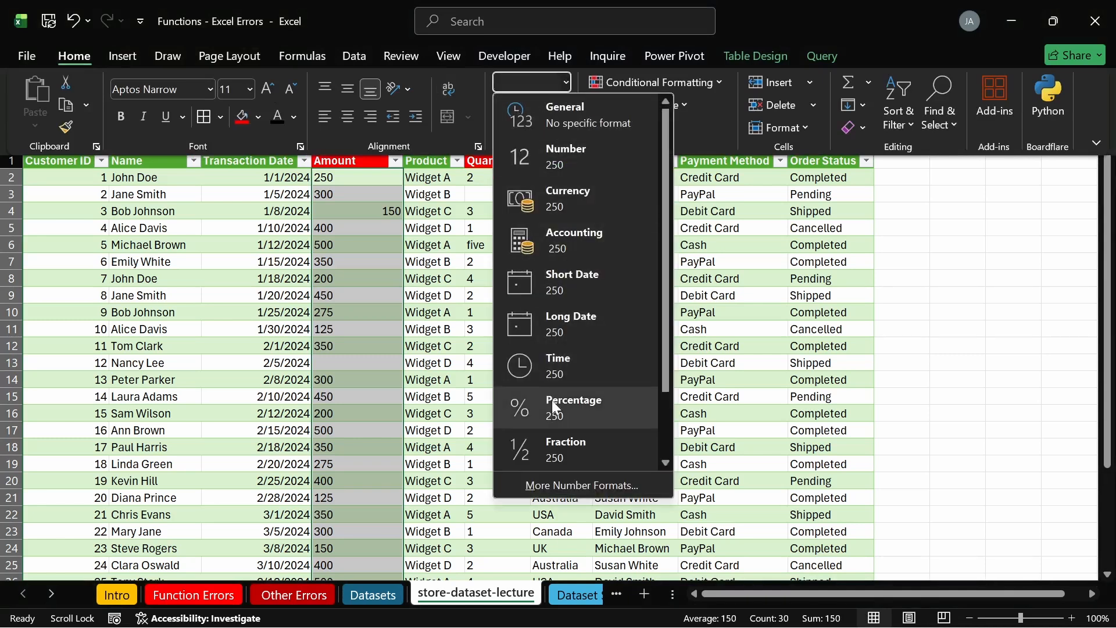
left_click(582, 158)
left_click(523, 128)
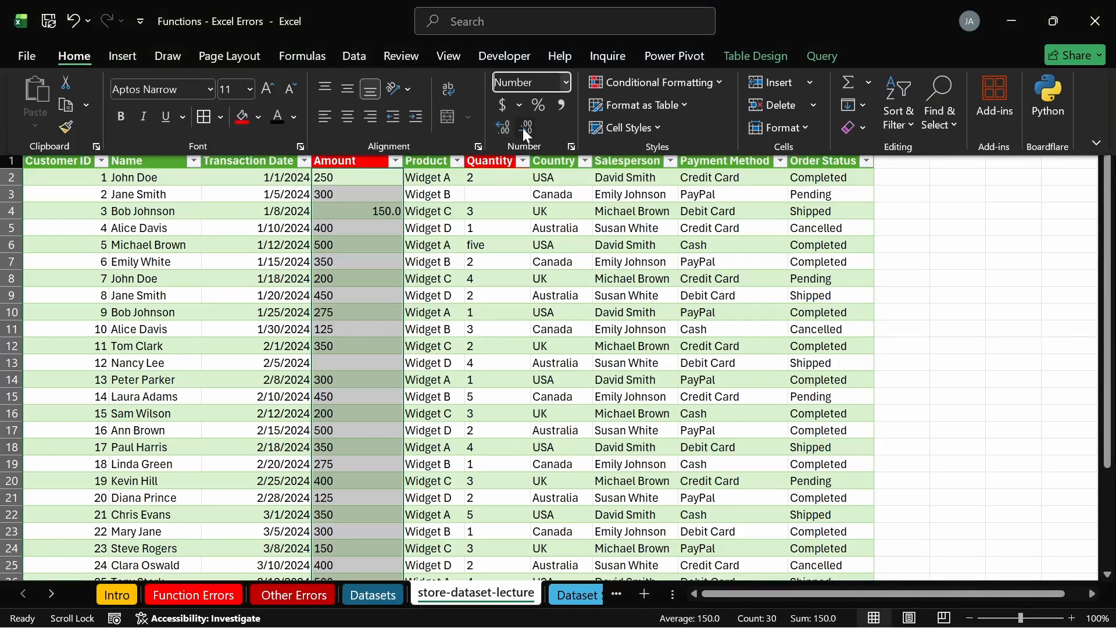
left_click(523, 127)
left_click(358, 194)
left_click(355, 193)
left_click(347, 174)
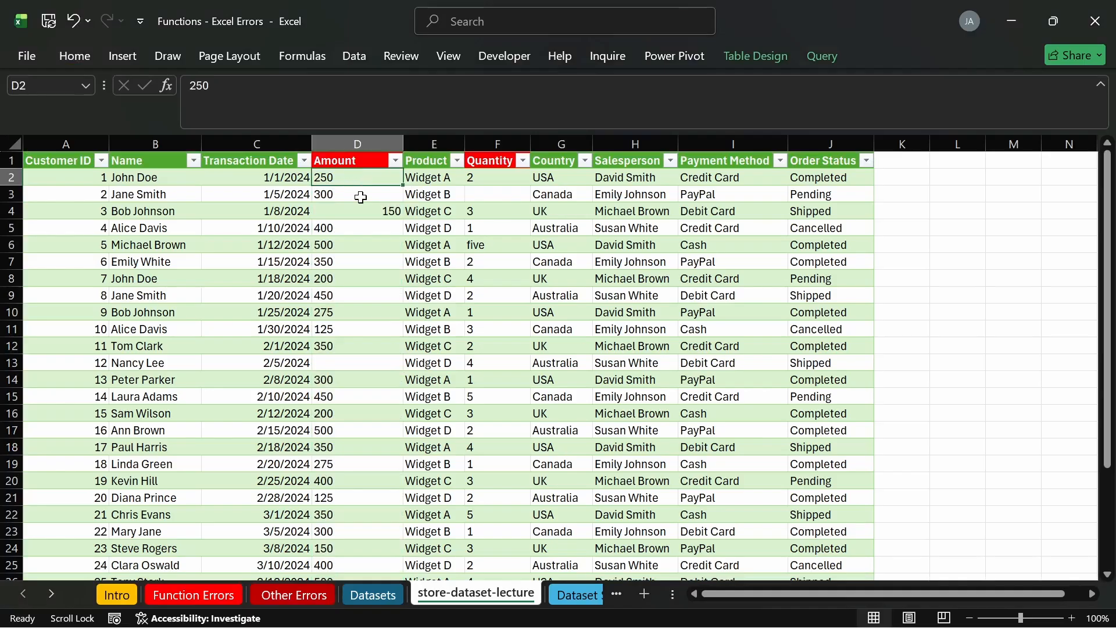
left_click(362, 189)
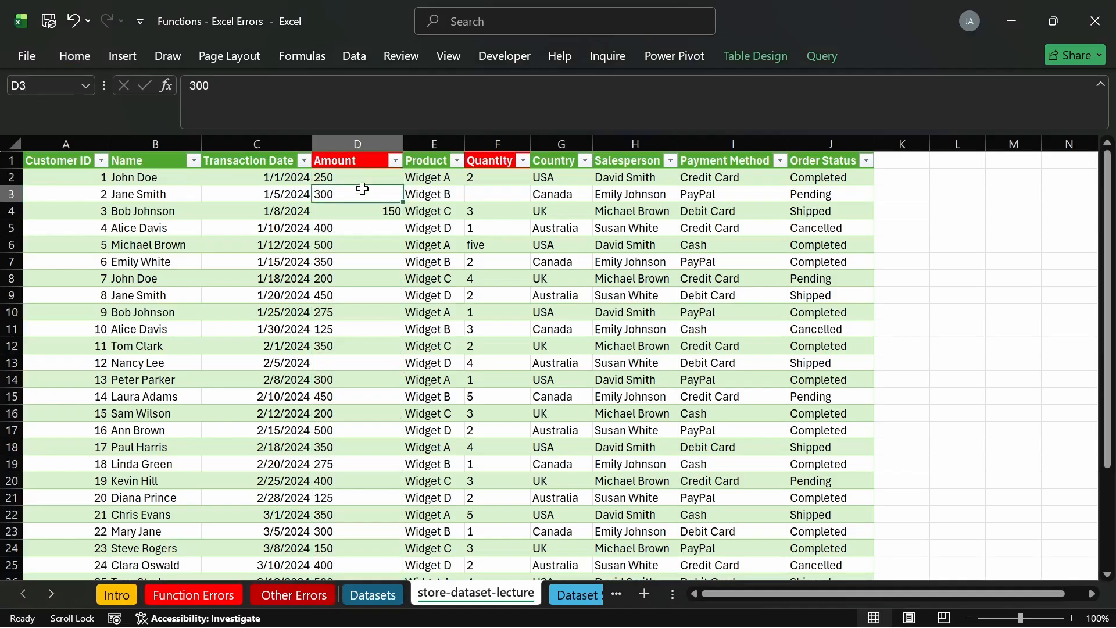
Step: Enter =SUM(D2:D6) in L2 to test which of the first five Amount entries are counted
left_click(949, 178)
type("=sum")
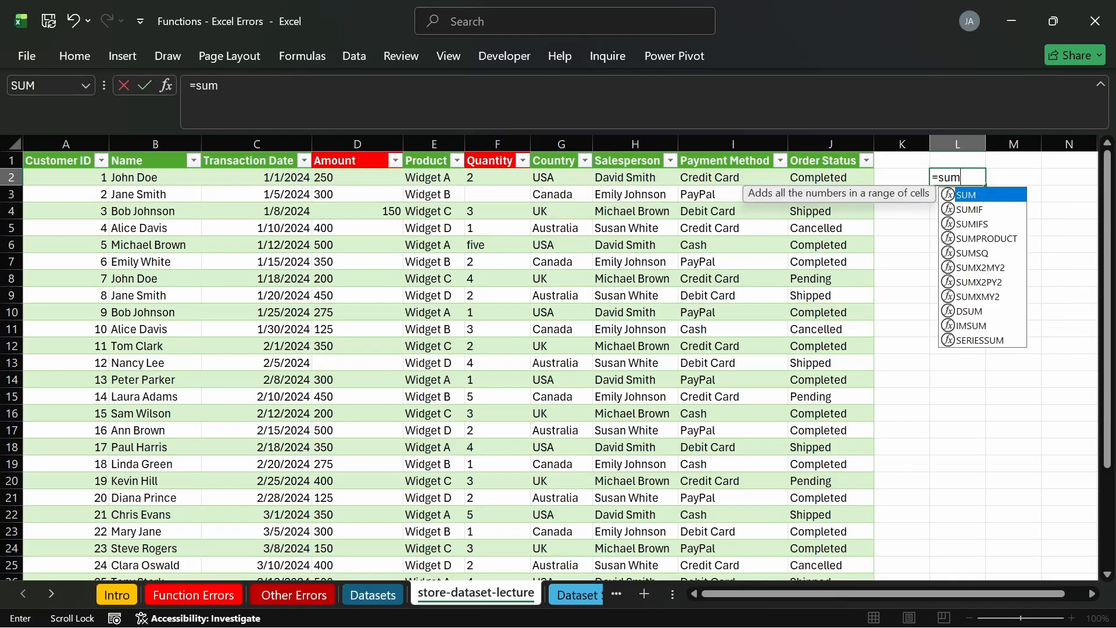
key("Tab")
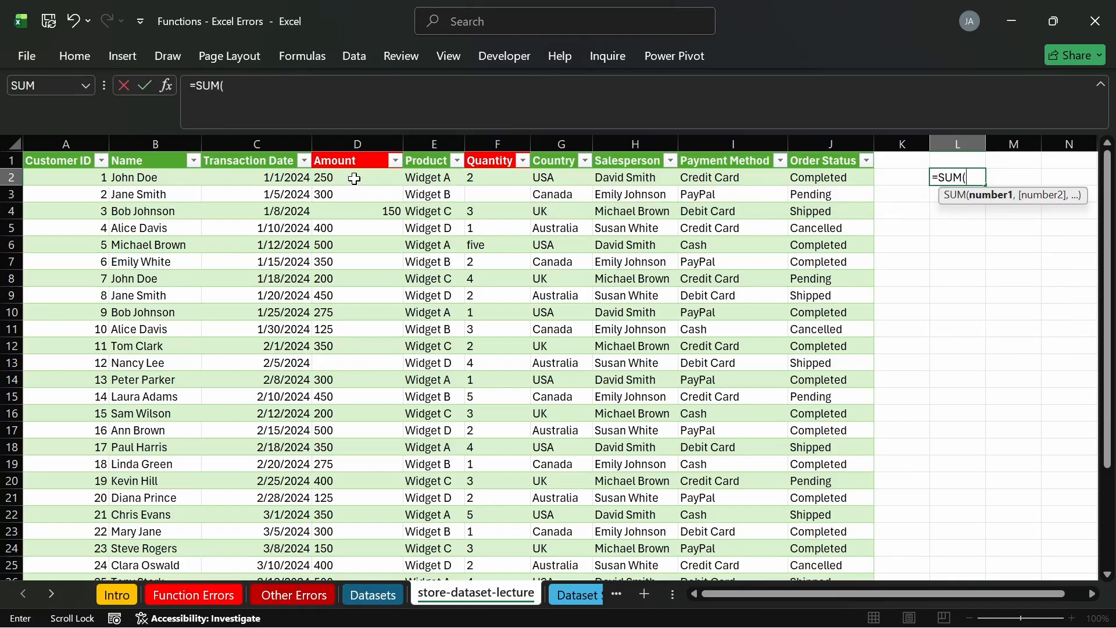
left_click_drag(354, 178, 354, 239)
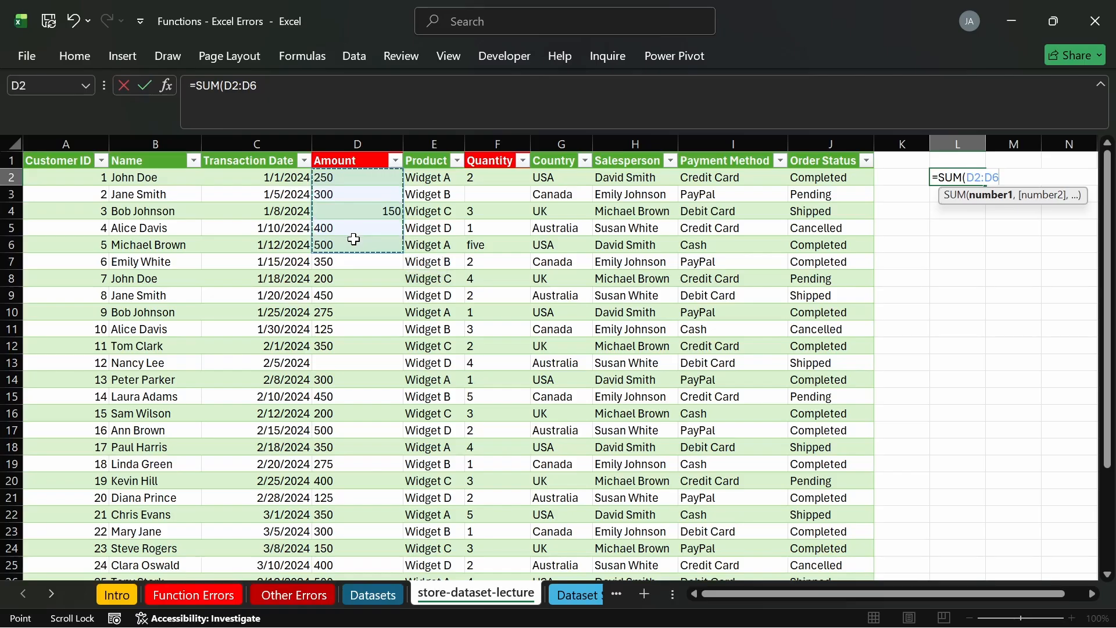
key("Return")
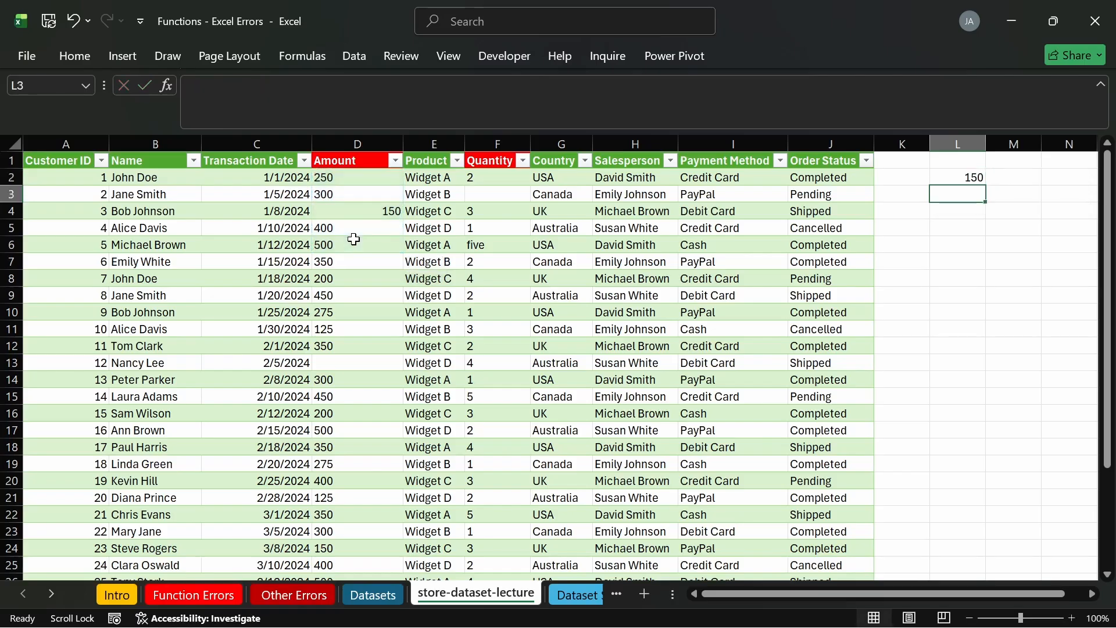
left_click(955, 179)
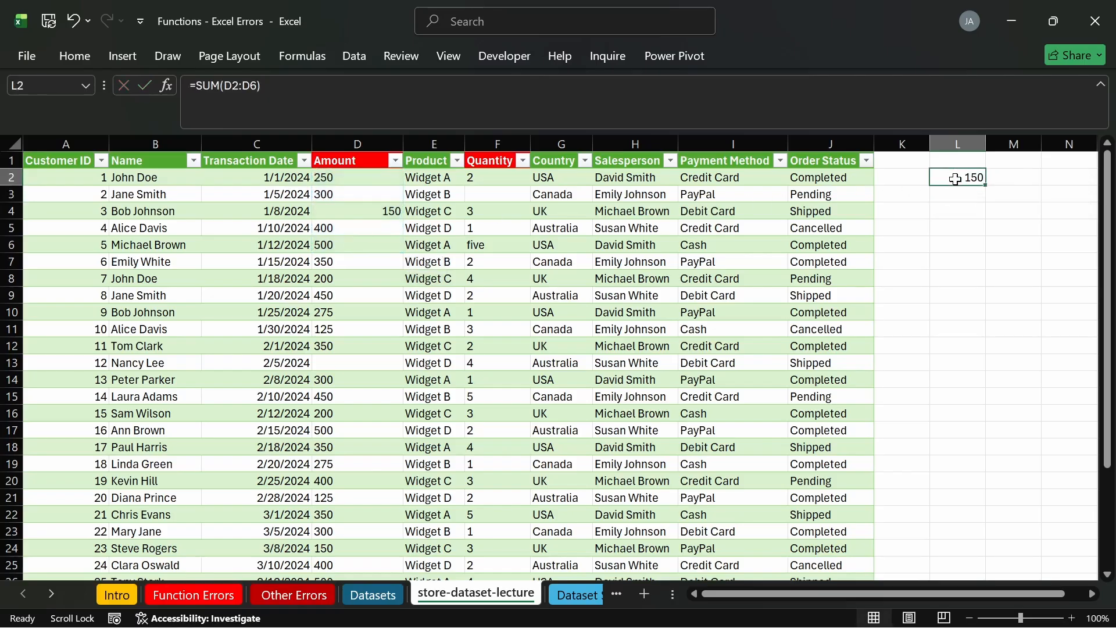
Step: Go to the Other Errors sheet and look up the entry "11. Text as Numbers" in K2
left_click(294, 594)
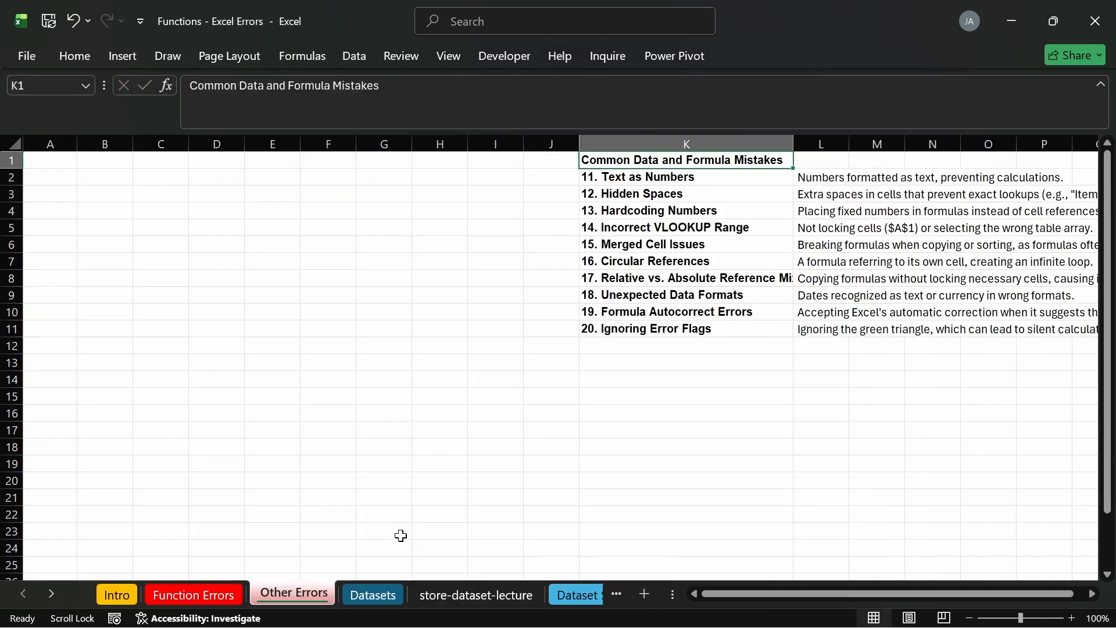
left_click(668, 177)
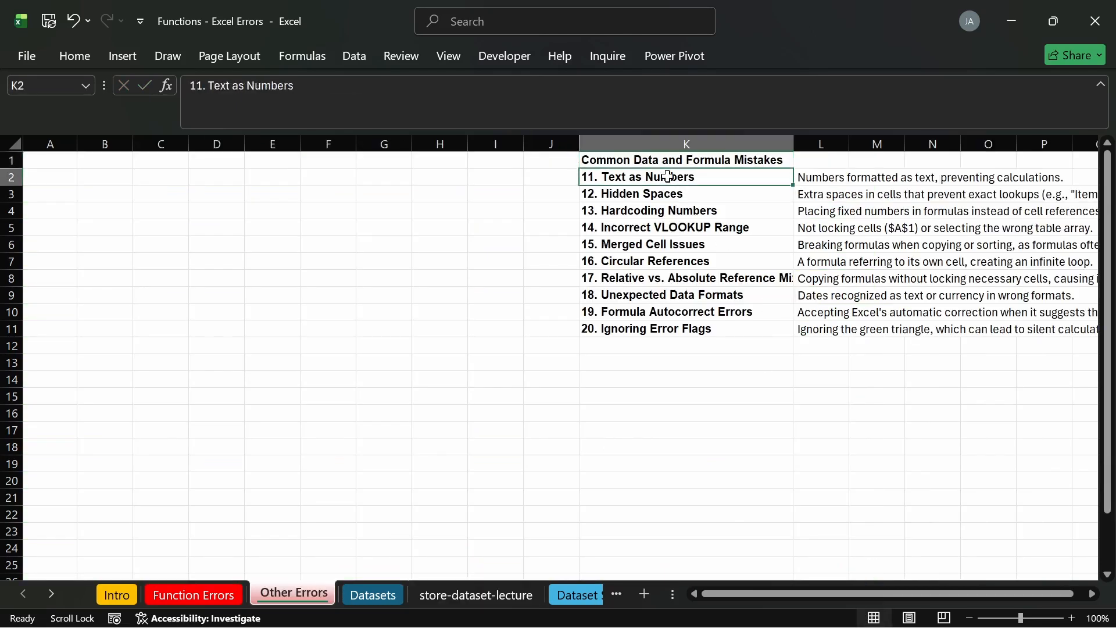
Step: Check the text-as-numbers description in L2, then copy the range A1:G13 from the store-dataset-lecture sheet
left_click(825, 175)
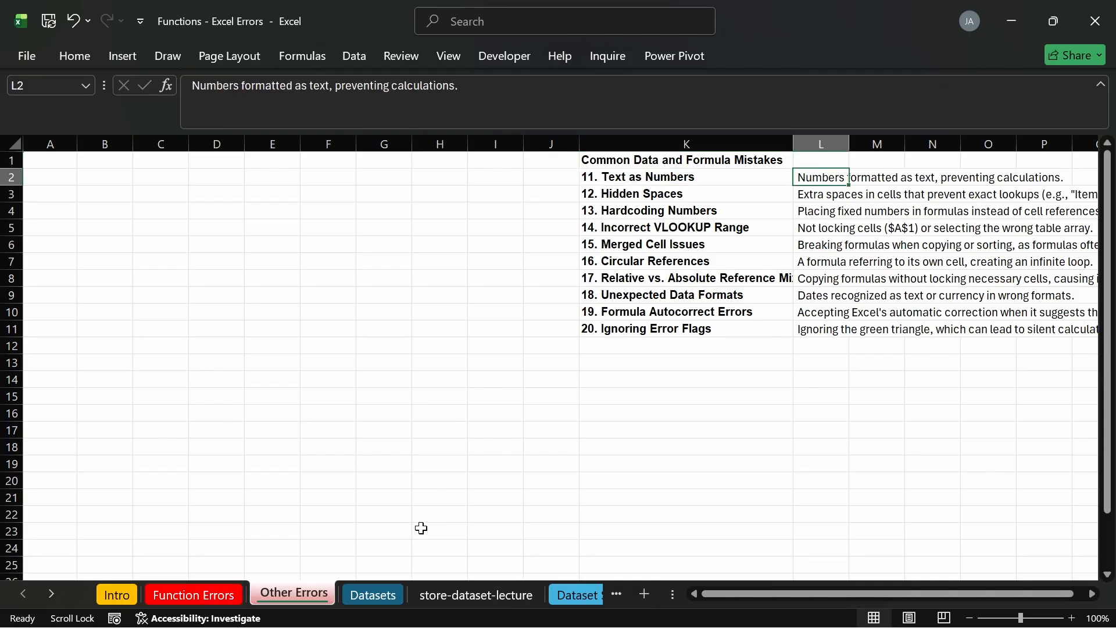
left_click(466, 598)
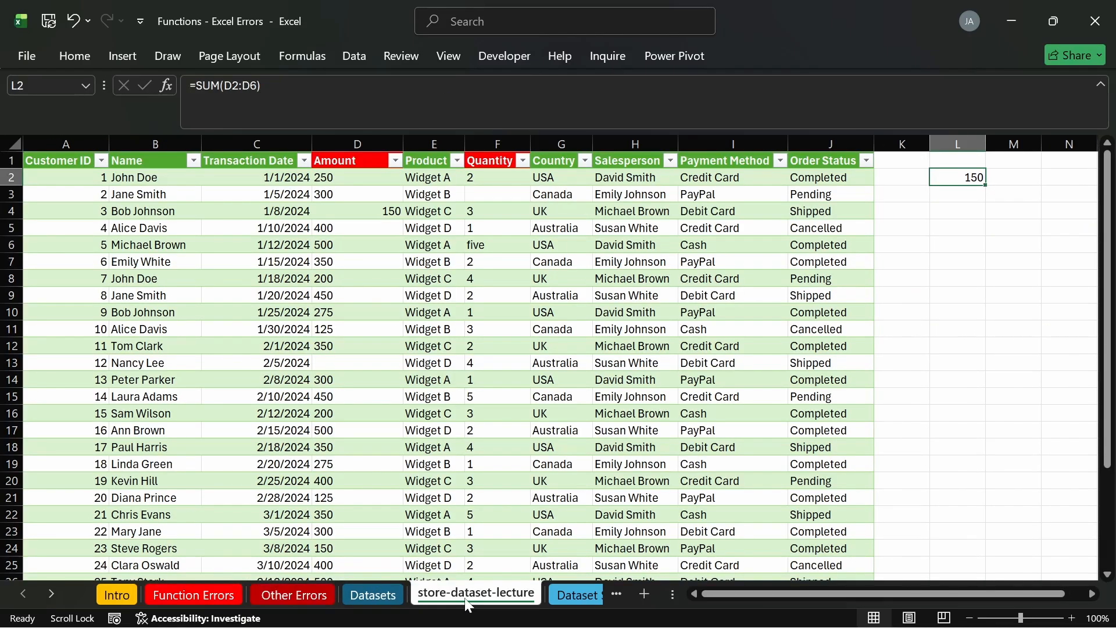
left_click(70, 158)
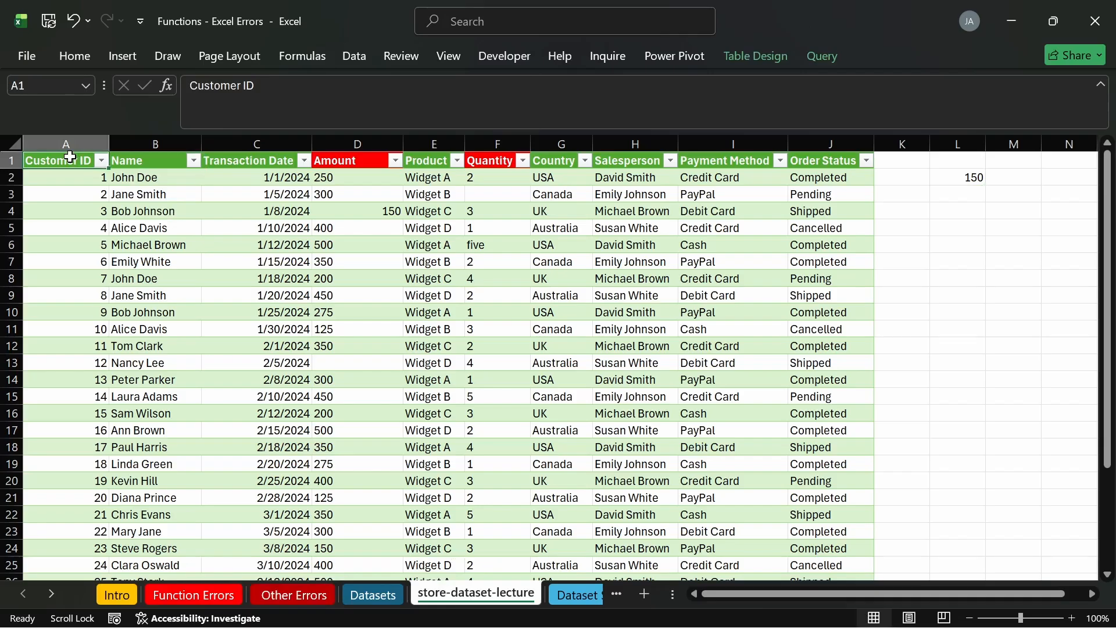
left_click_drag(70, 158, 556, 357)
key("ctrl+c")
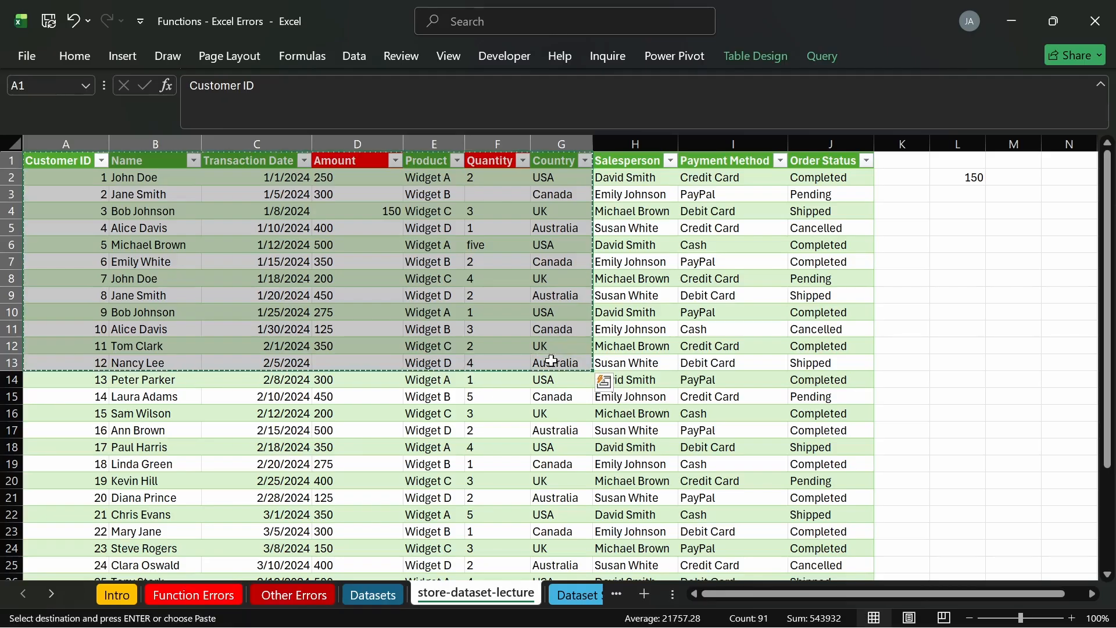
Step: Paste the copied range with its formatting at A1 of the Other Errors sheet and undo the paste
left_click(311, 595)
left_click(61, 156)
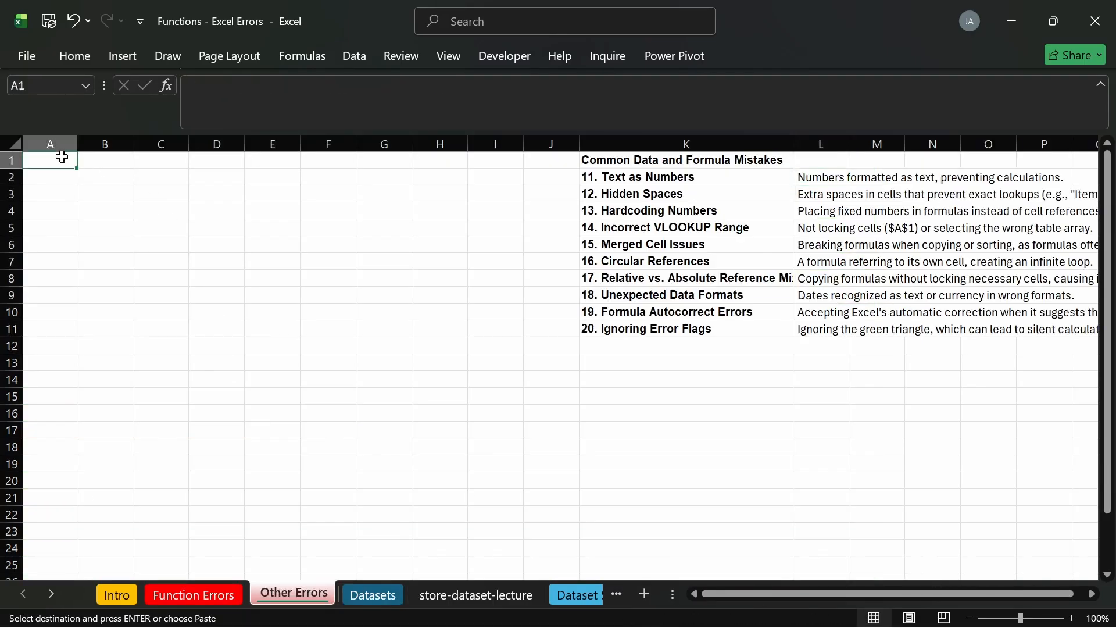
key("ctrl+v")
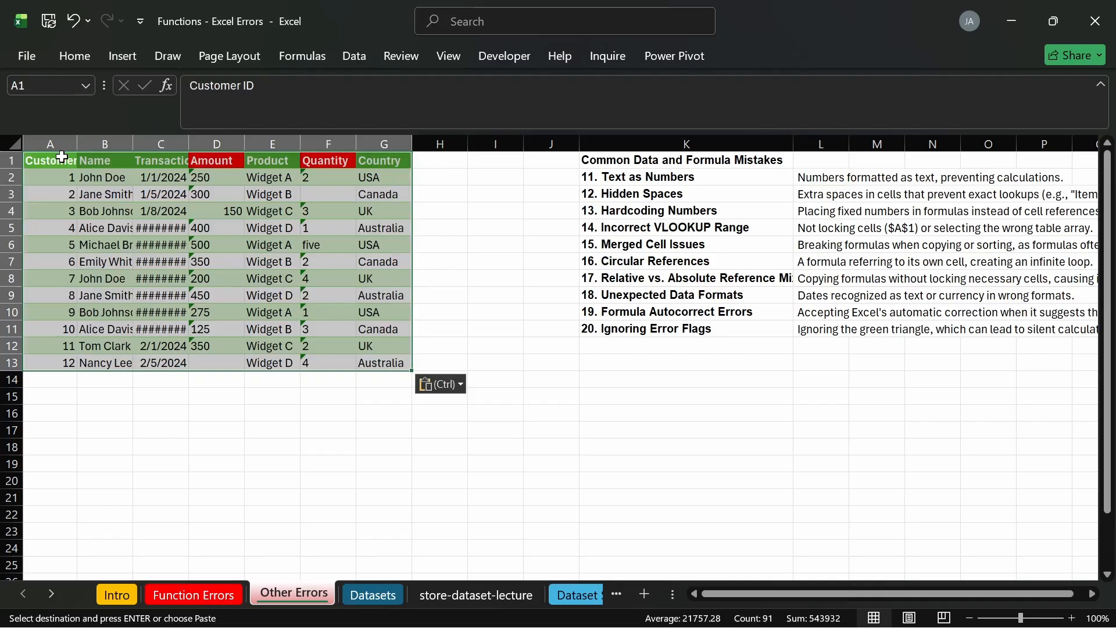
left_click(440, 227)
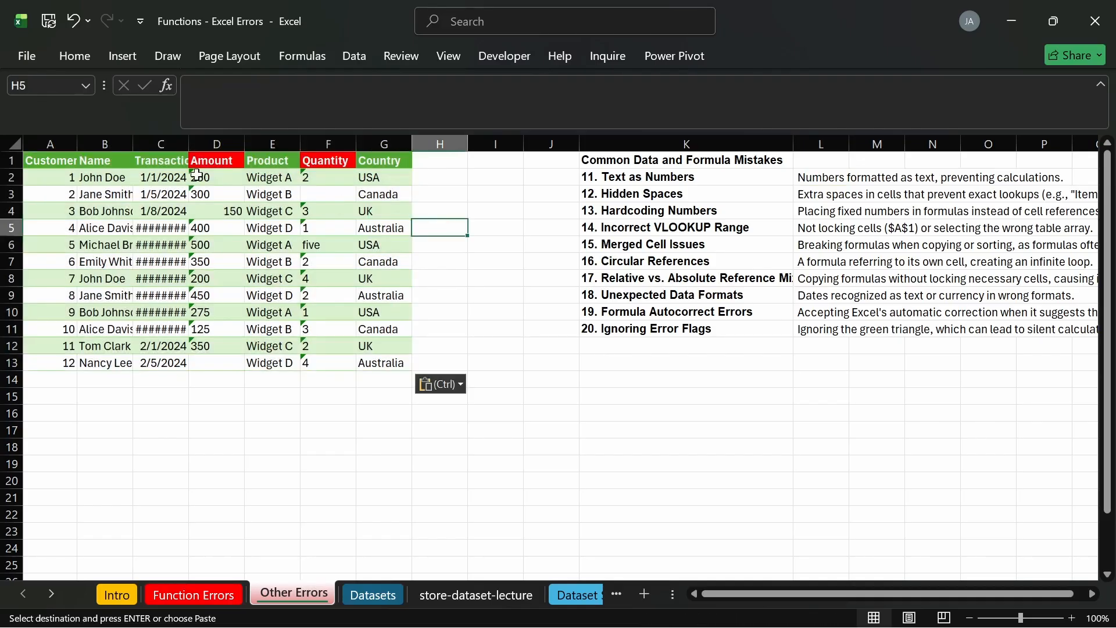
key("ctrl")
key("Escape")
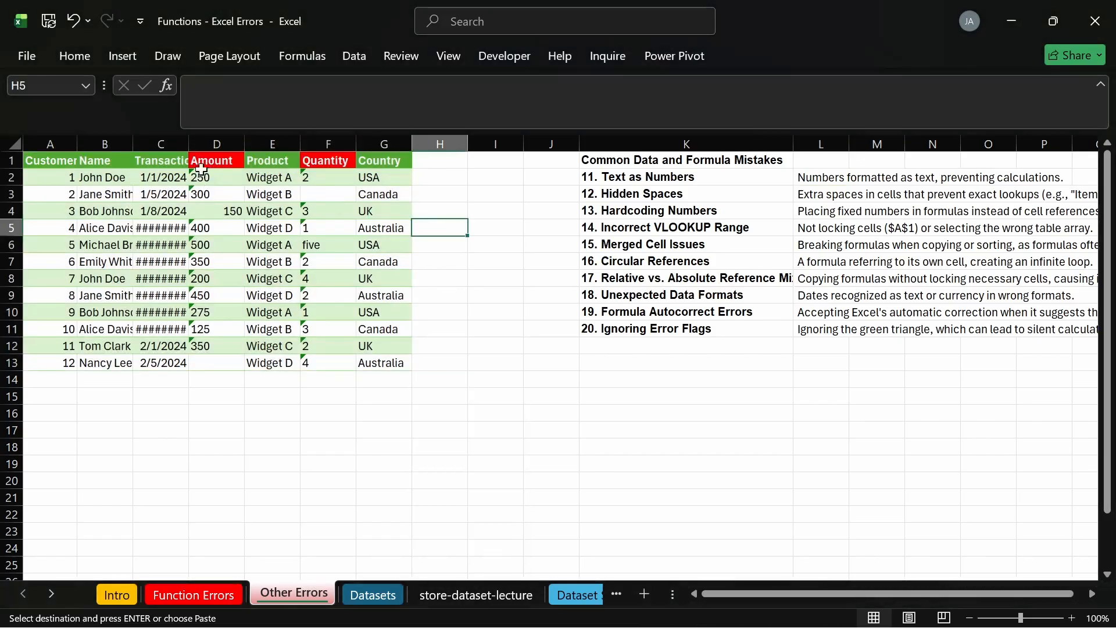
left_click(208, 175)
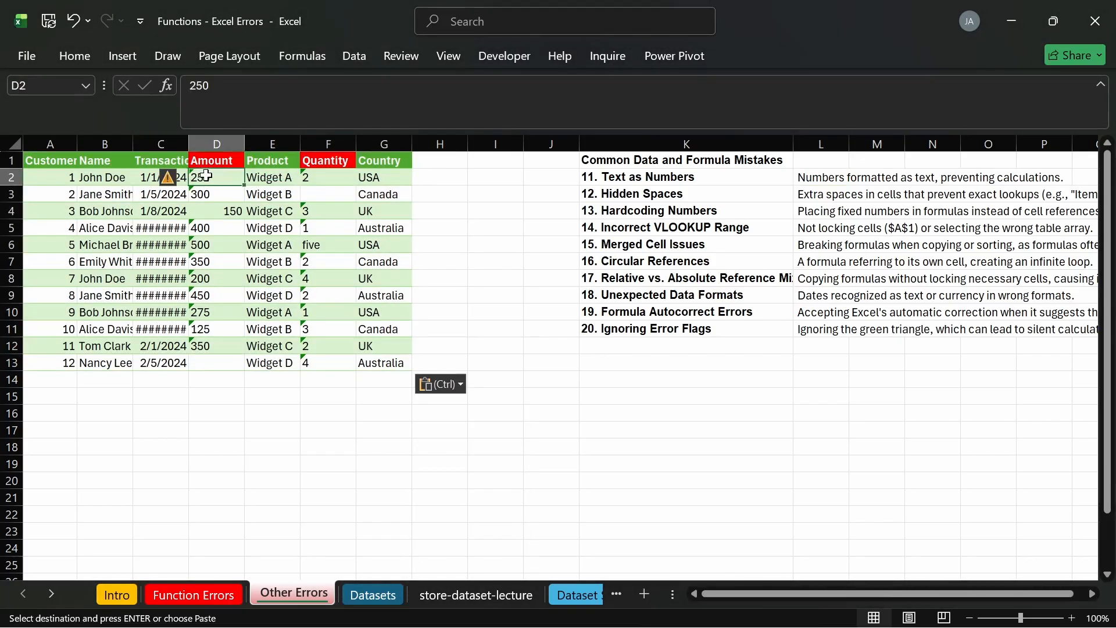
left_click(174, 177)
left_click(456, 219)
left_click(463, 228)
key("ctrl+z")
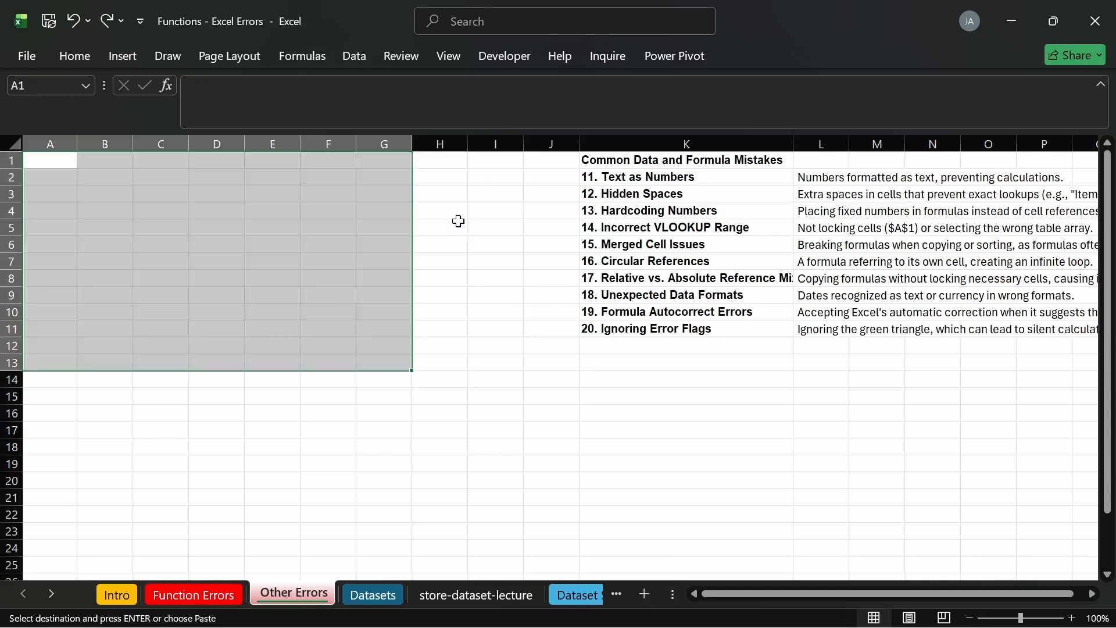
Step: Paste the copied store data into A1:G13 of the Other Errors sheet as values only
key("ctrl+alt+v")
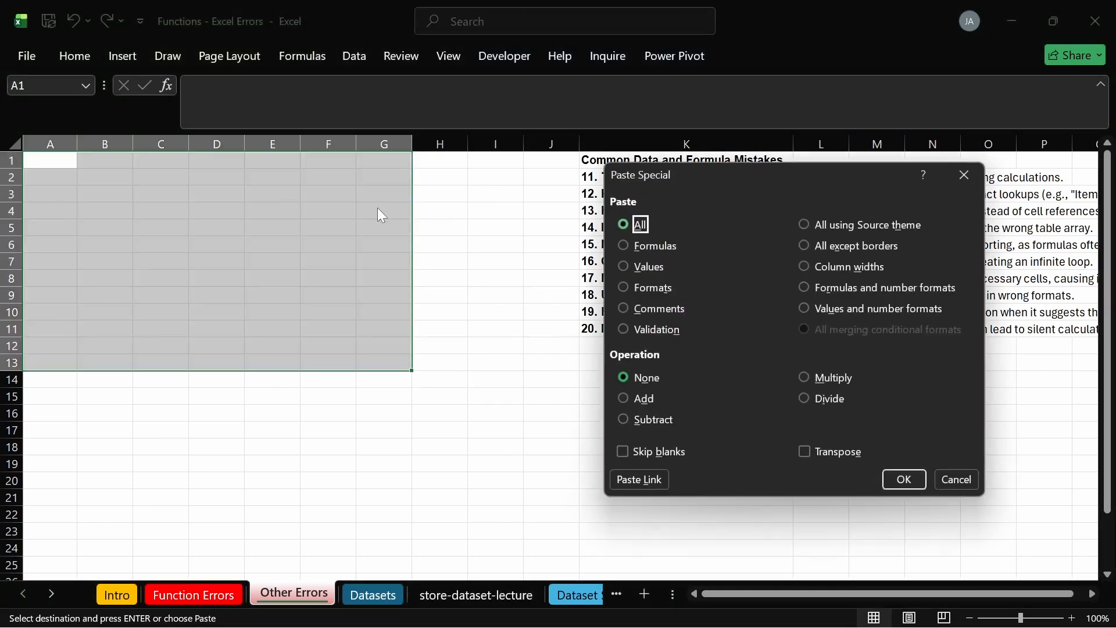
key("v")
key("Return")
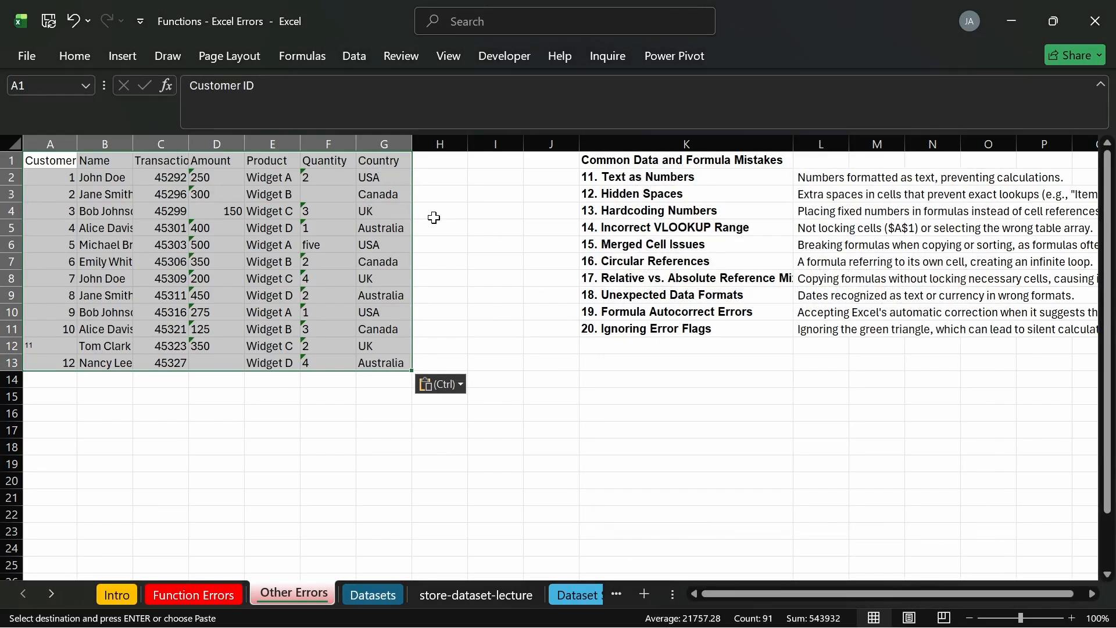
left_click(434, 217)
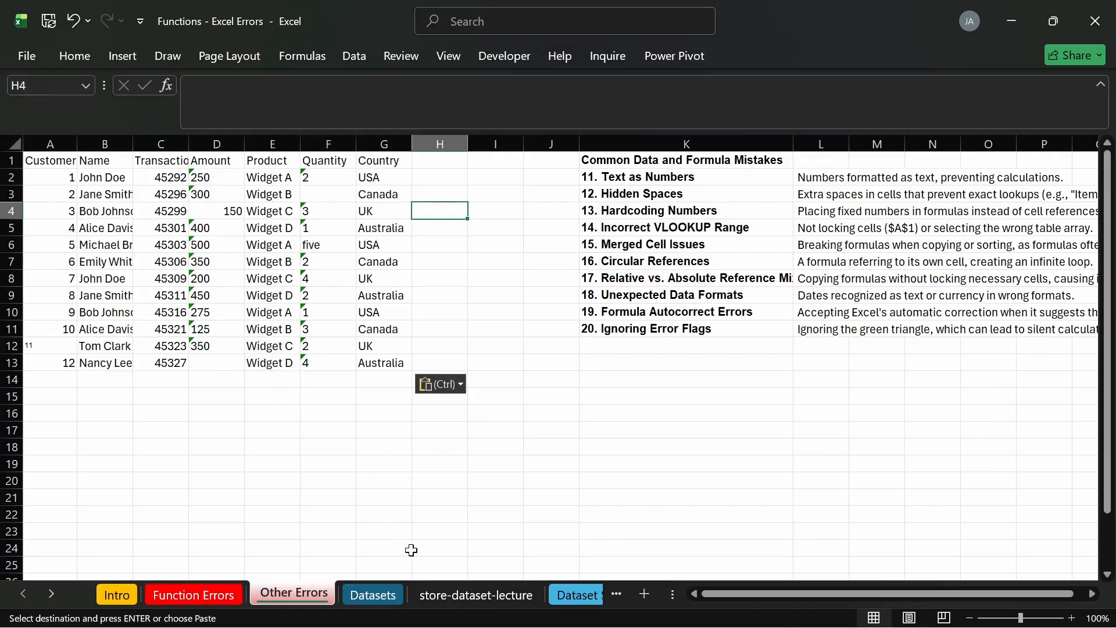
Step: Hide the store-dataset-lecture sheet and return to the Other Errors sheet
left_click(460, 594)
right_click(459, 594)
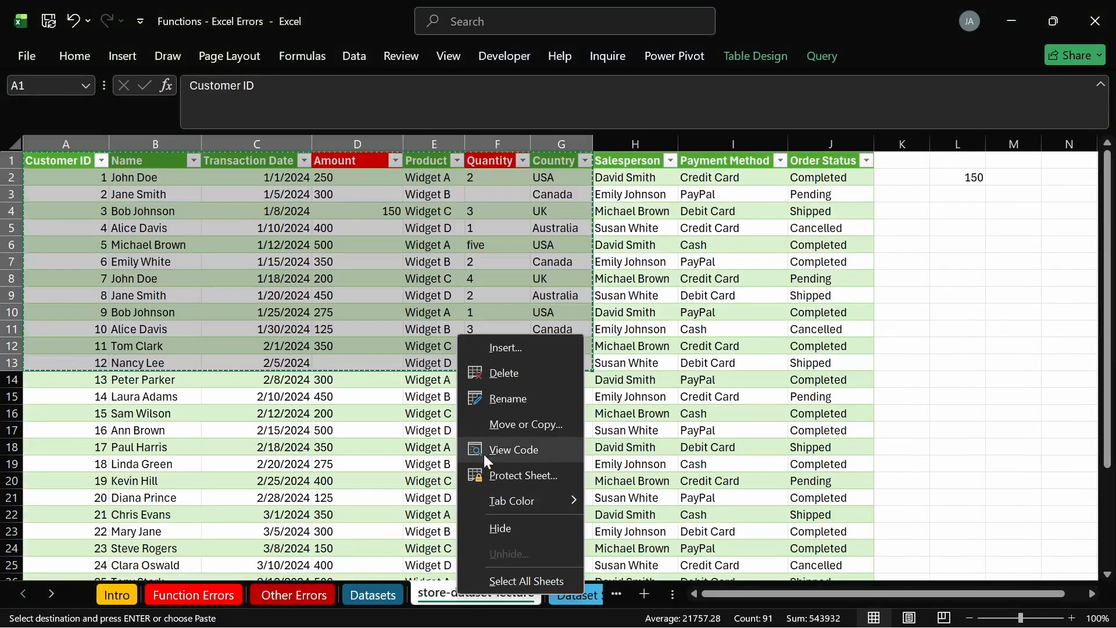
left_click(527, 527)
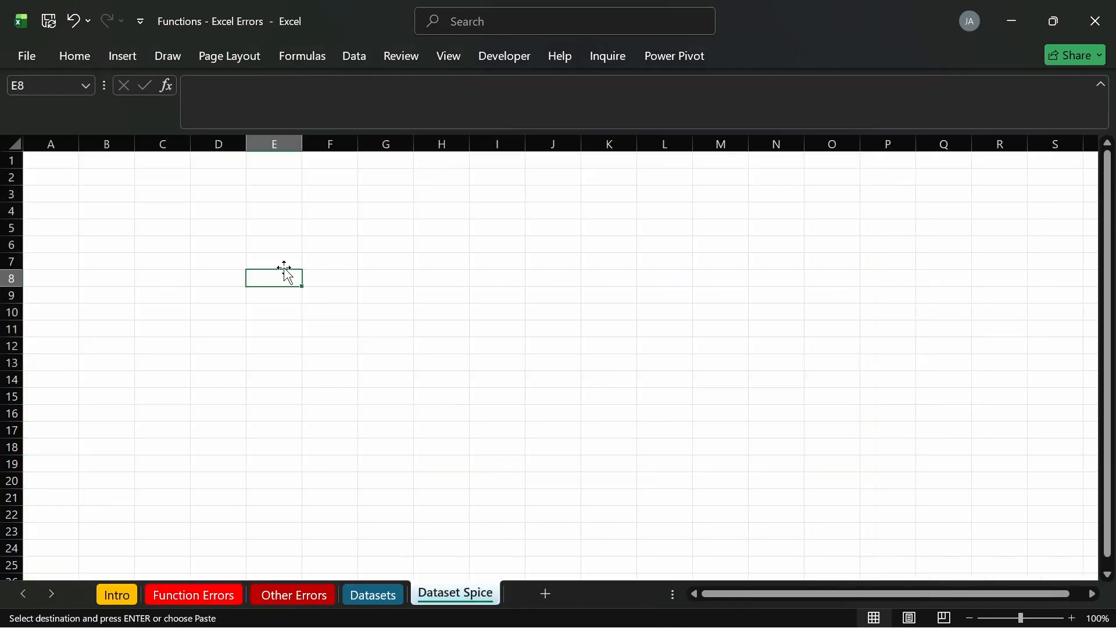
left_click(316, 595)
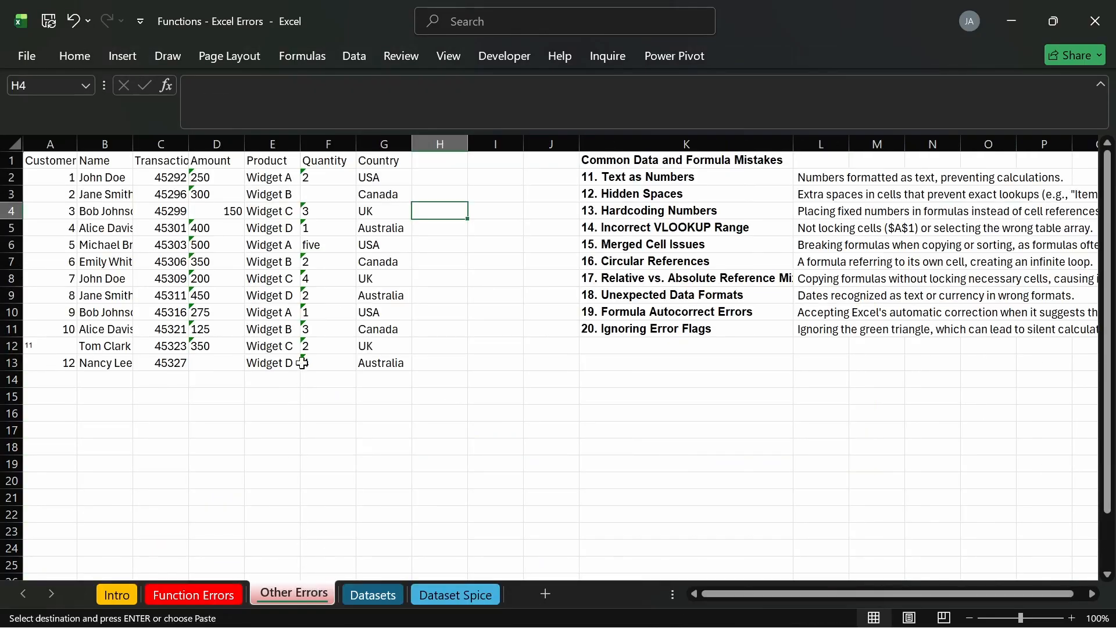
left_click(445, 593)
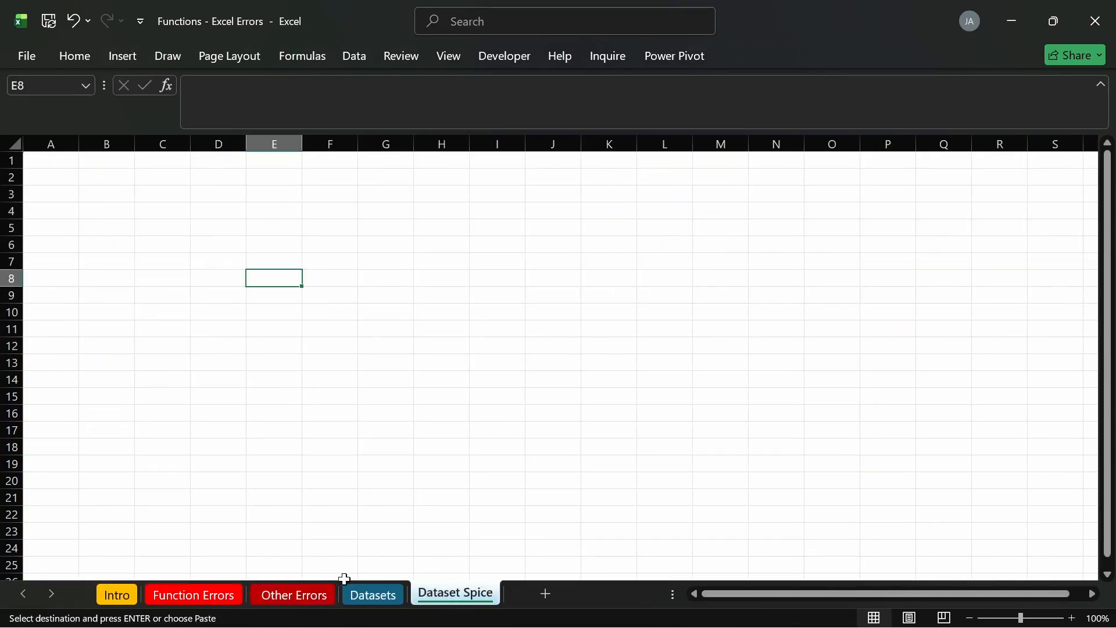
left_click(318, 594)
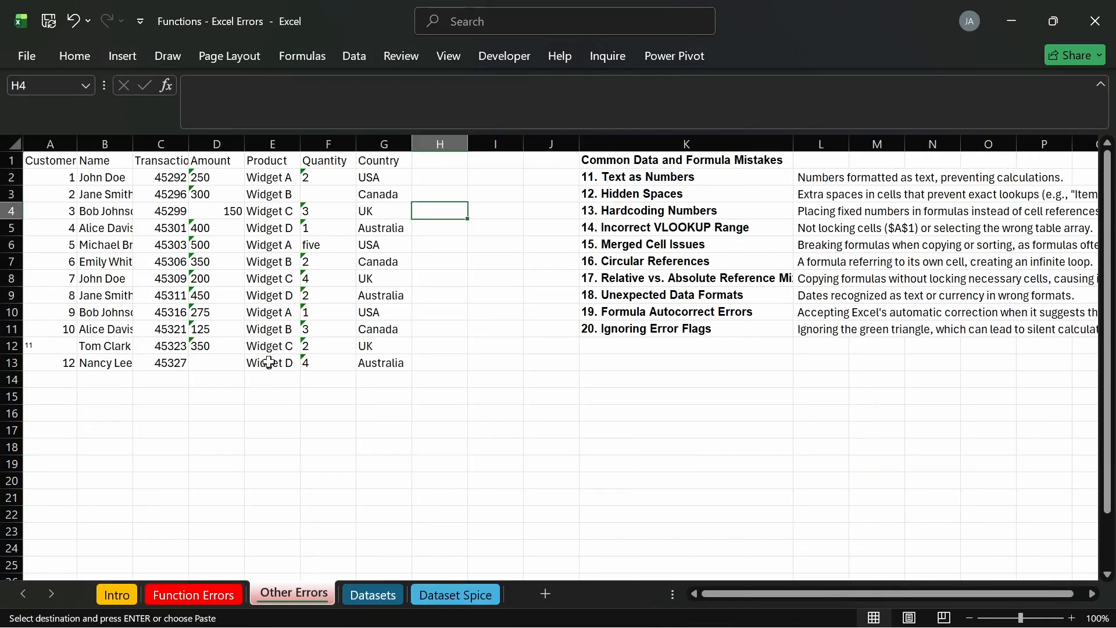
Step: Fill the blank Amount cell D13 with the number 500
left_click(66, 179)
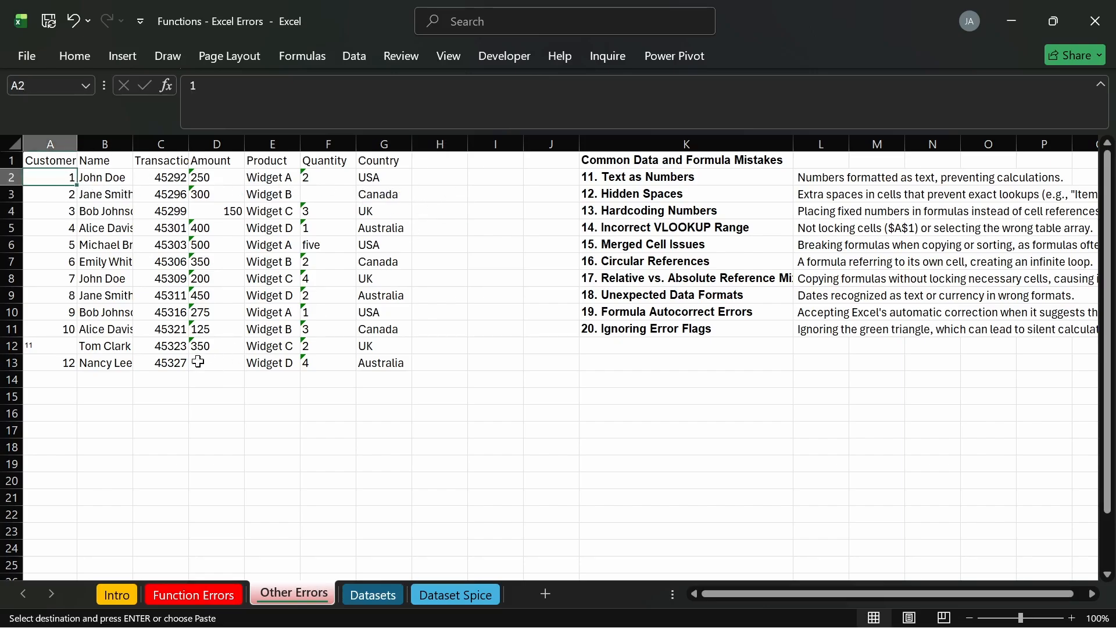
left_click_drag(200, 177, 204, 329)
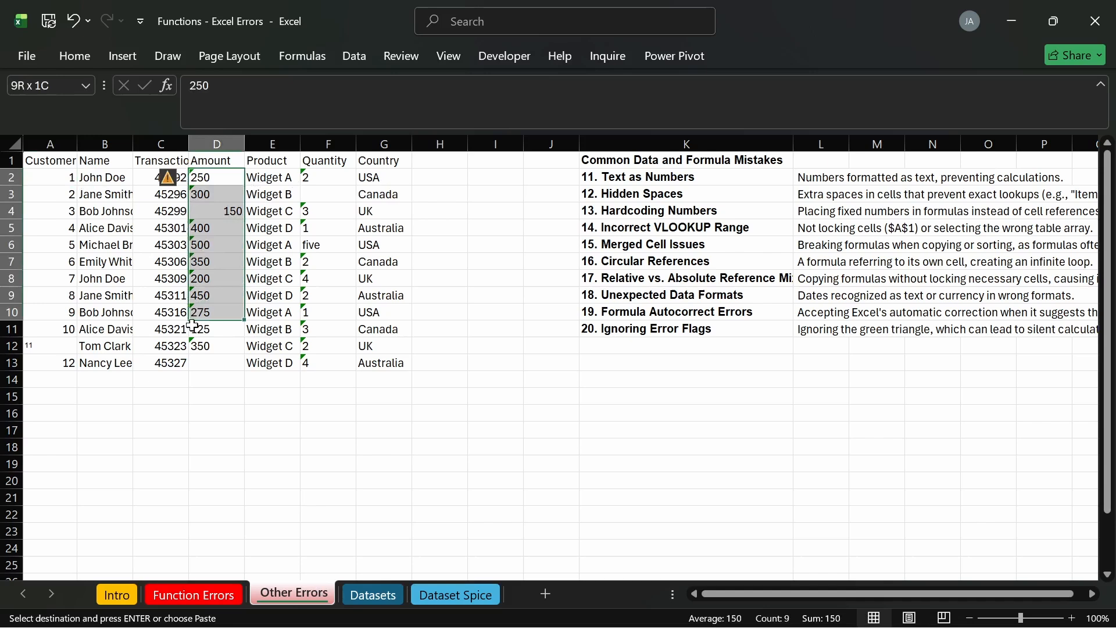
left_click(207, 364)
type("5")
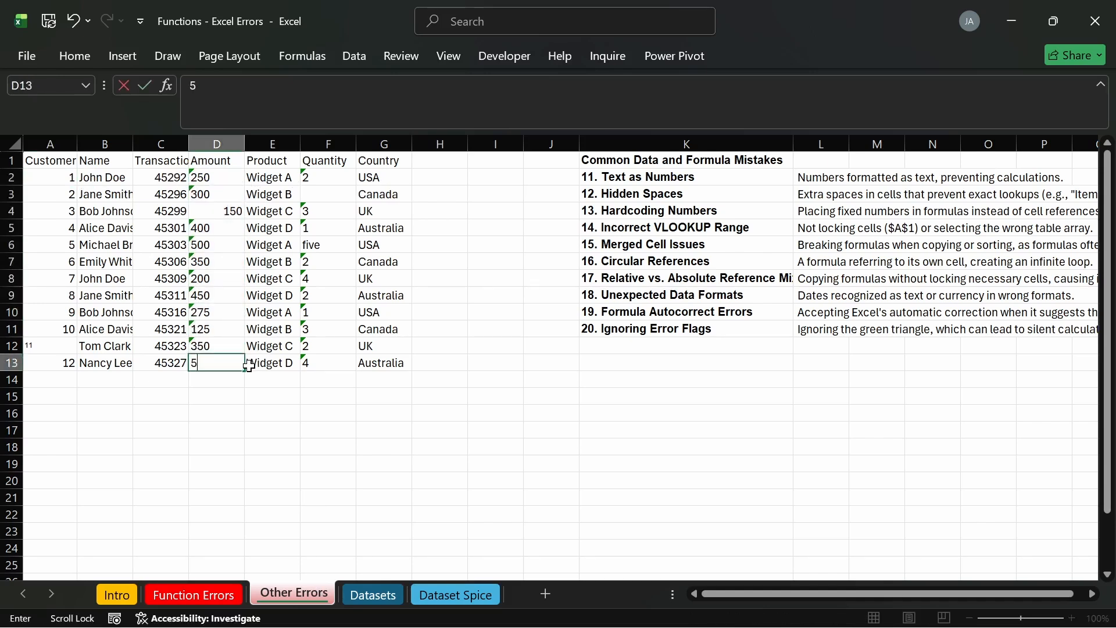
type("00")
key("Return")
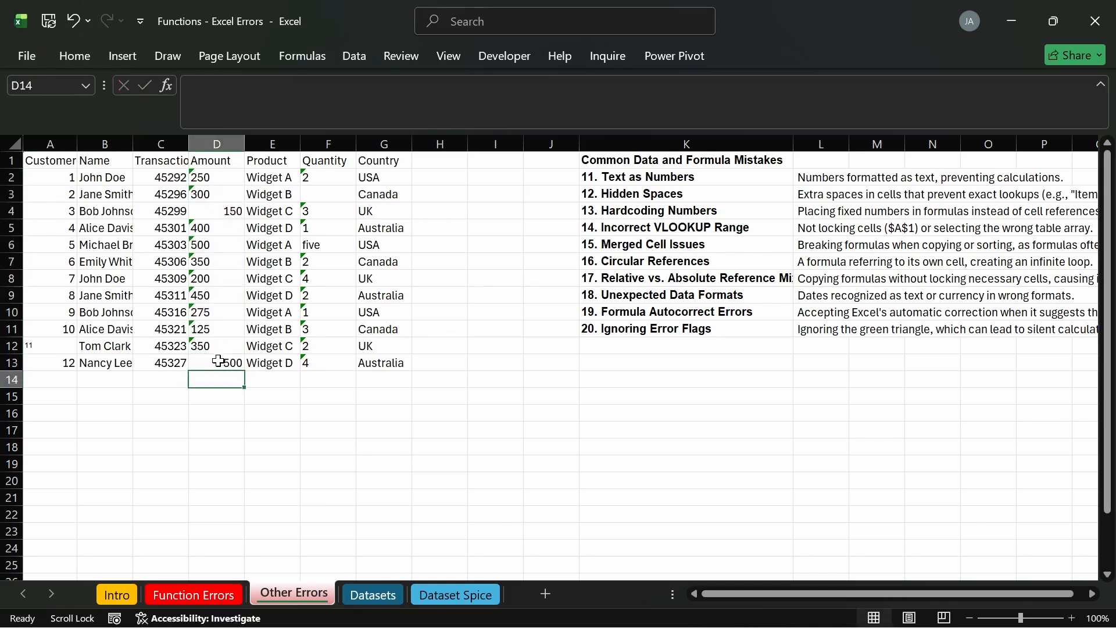
Step: Enter =SUM(D2:D13) in D15 and compare its total with the text and number entries in the Amount column
left_click(207, 396)
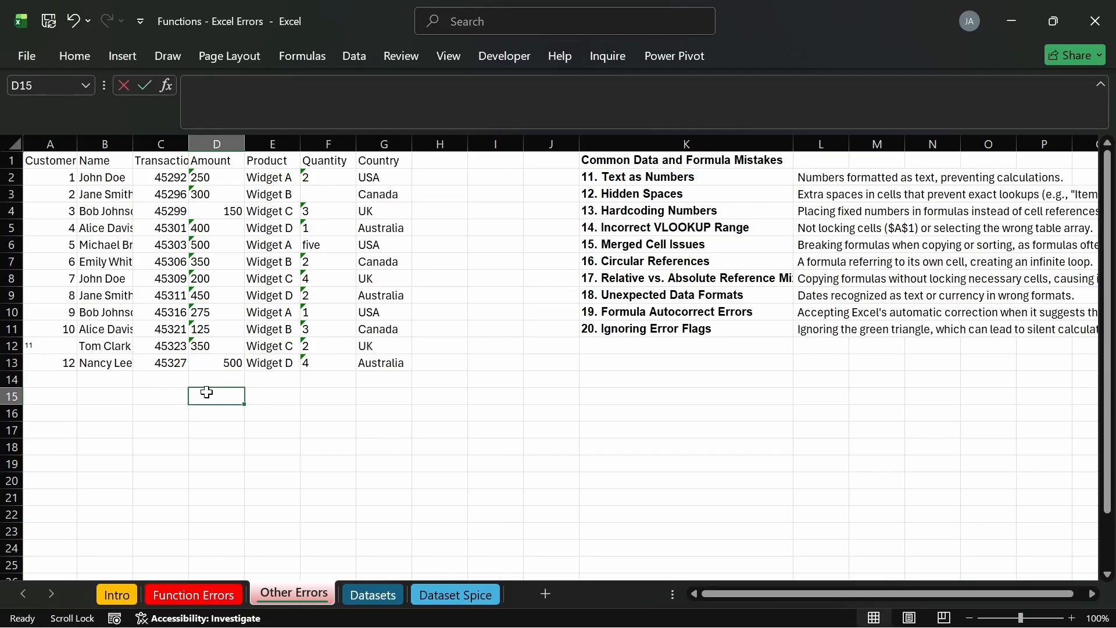
type("=sum")
key("Tab")
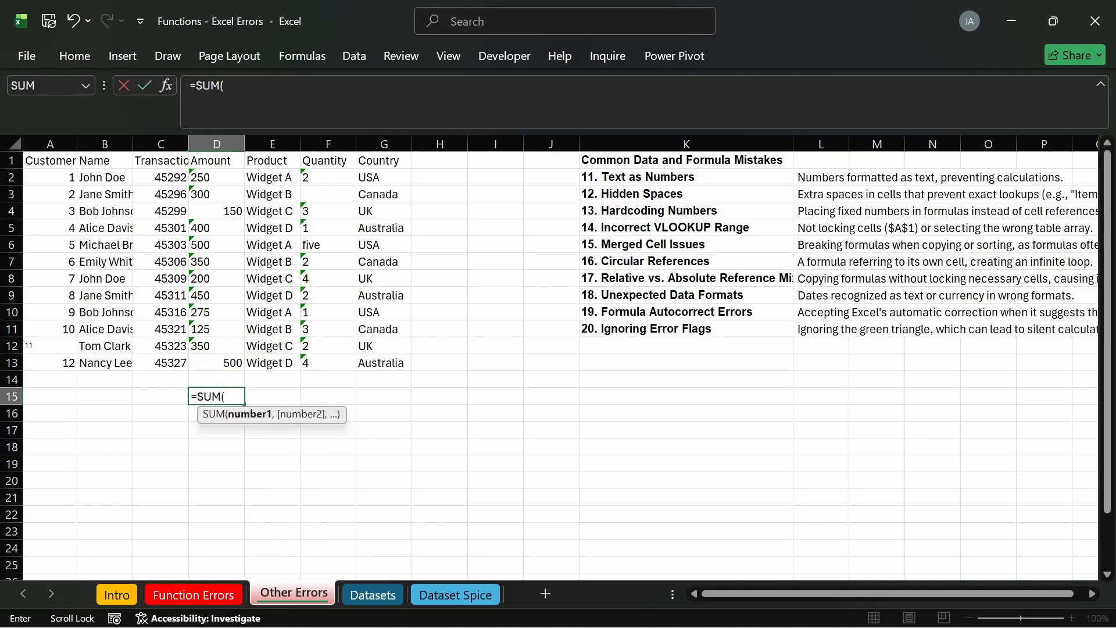
left_click_drag(206, 173, 206, 359)
key("Return")
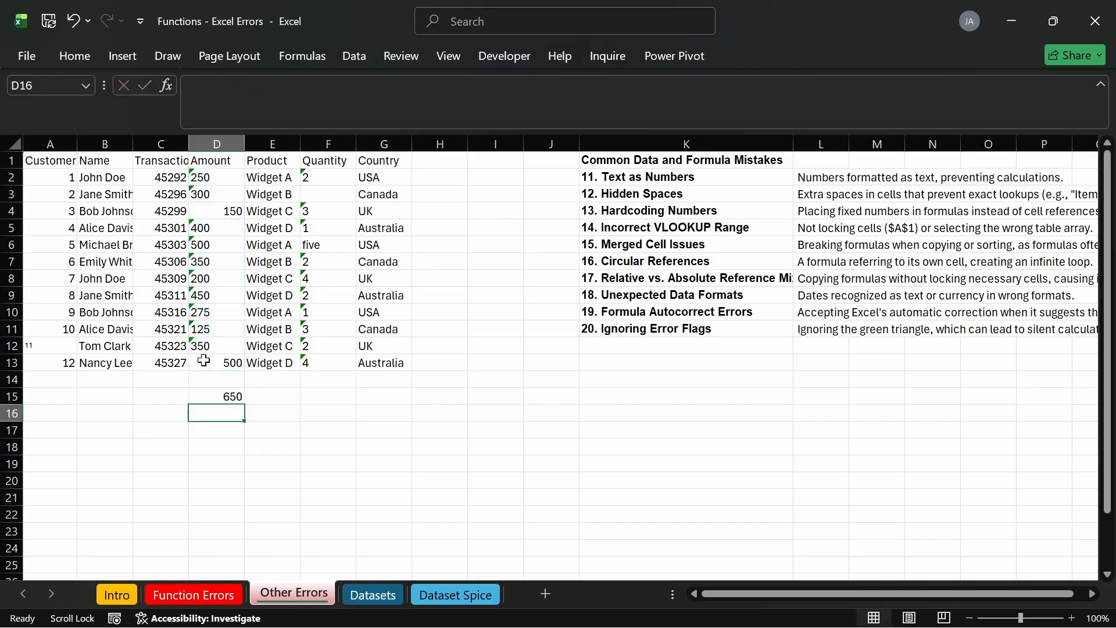
left_click(211, 395)
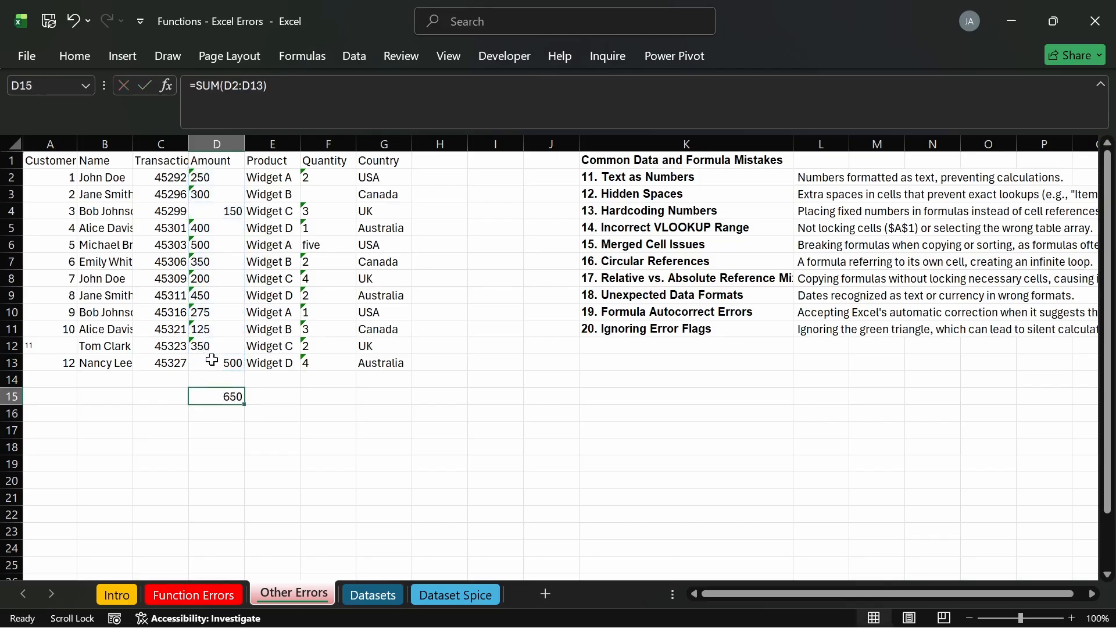
left_click_drag(212, 351, 203, 228)
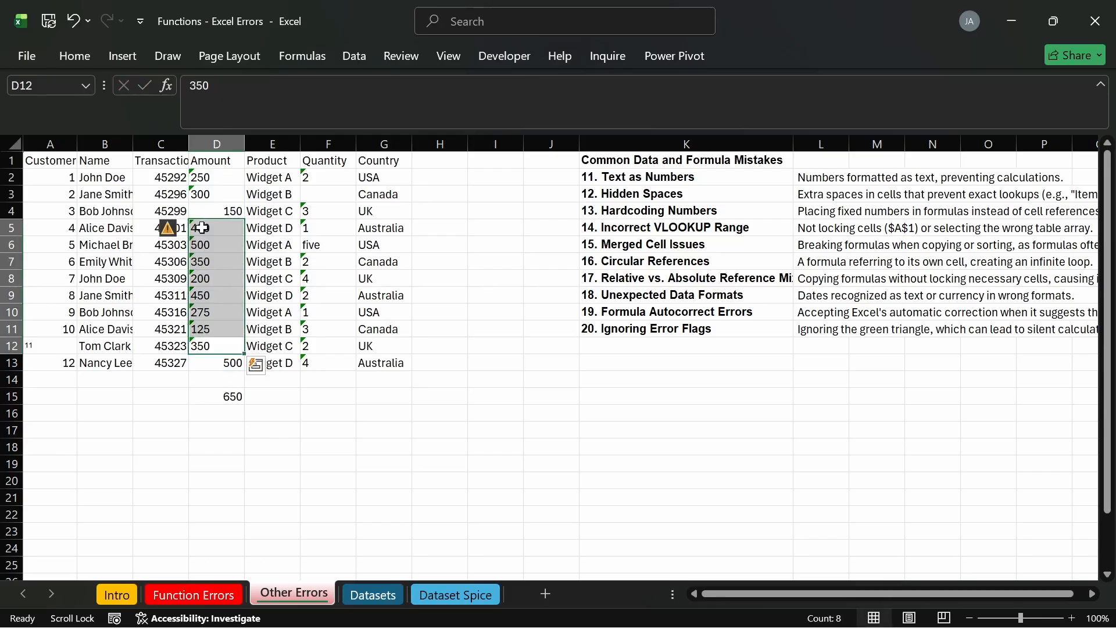
left_click(181, 395)
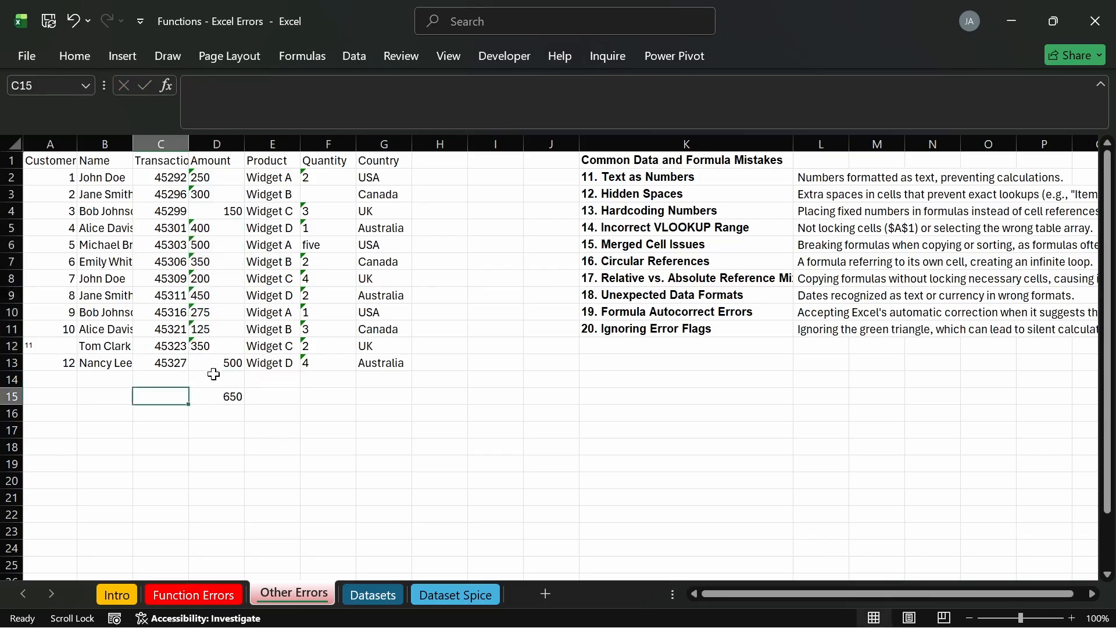
left_click(230, 396)
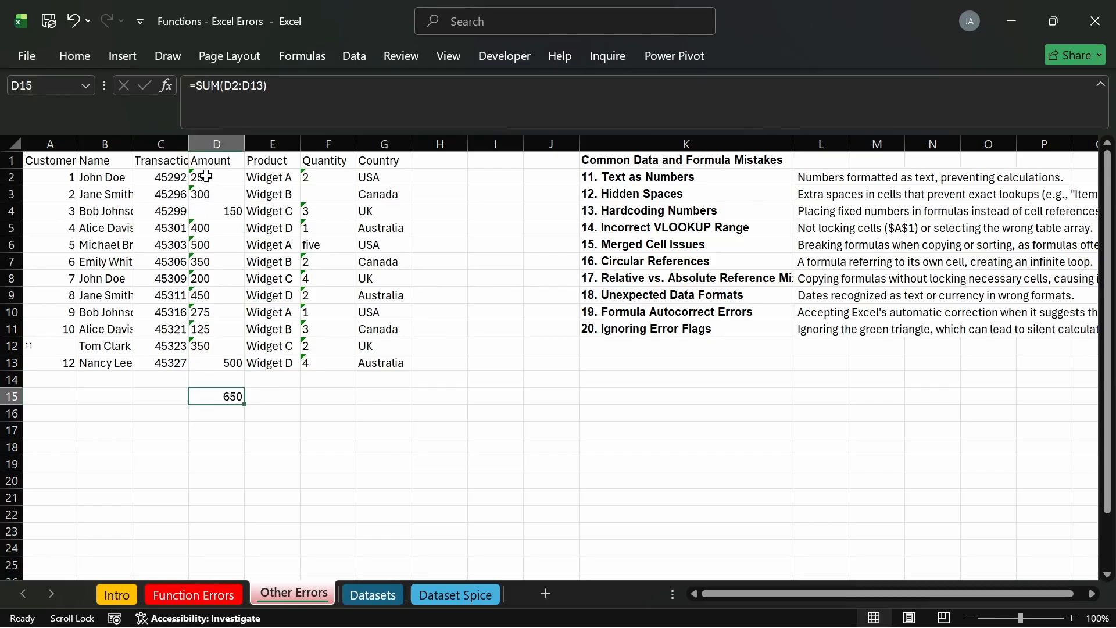
left_click_drag(207, 175, 211, 346)
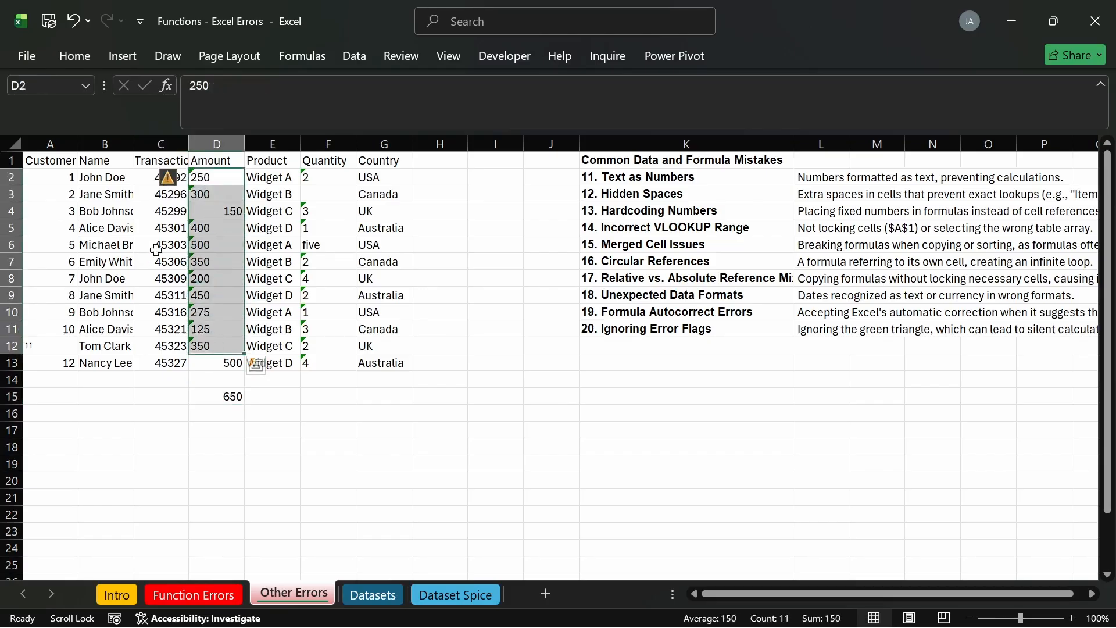
left_click(198, 227)
Step: Convert the Amount in D2 from text to a number and check the sum in D15
left_click(204, 178)
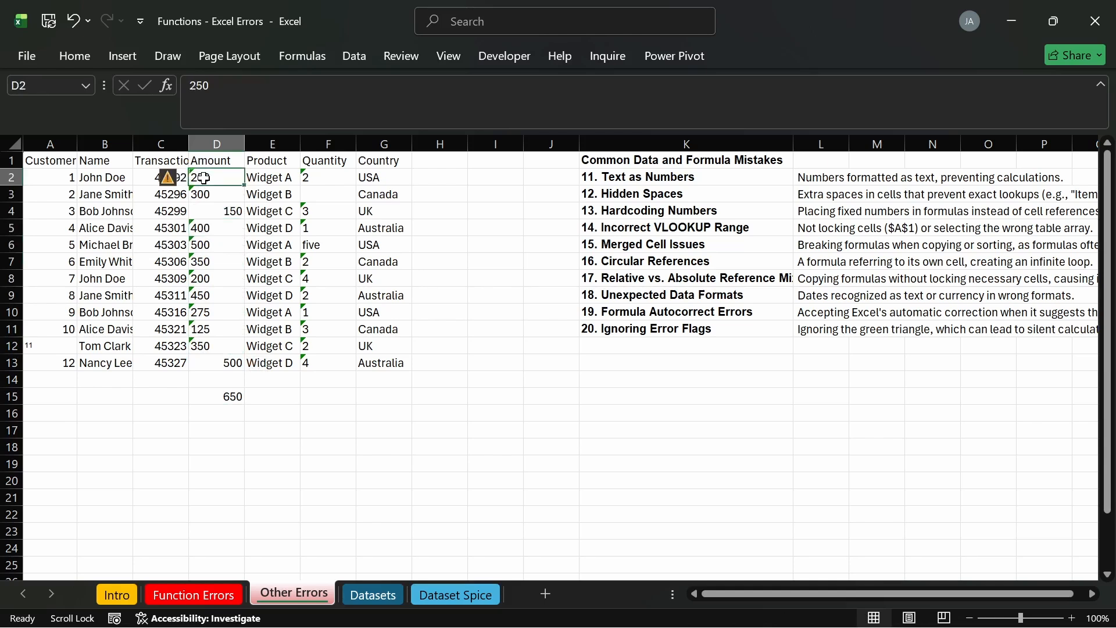
left_click(183, 180)
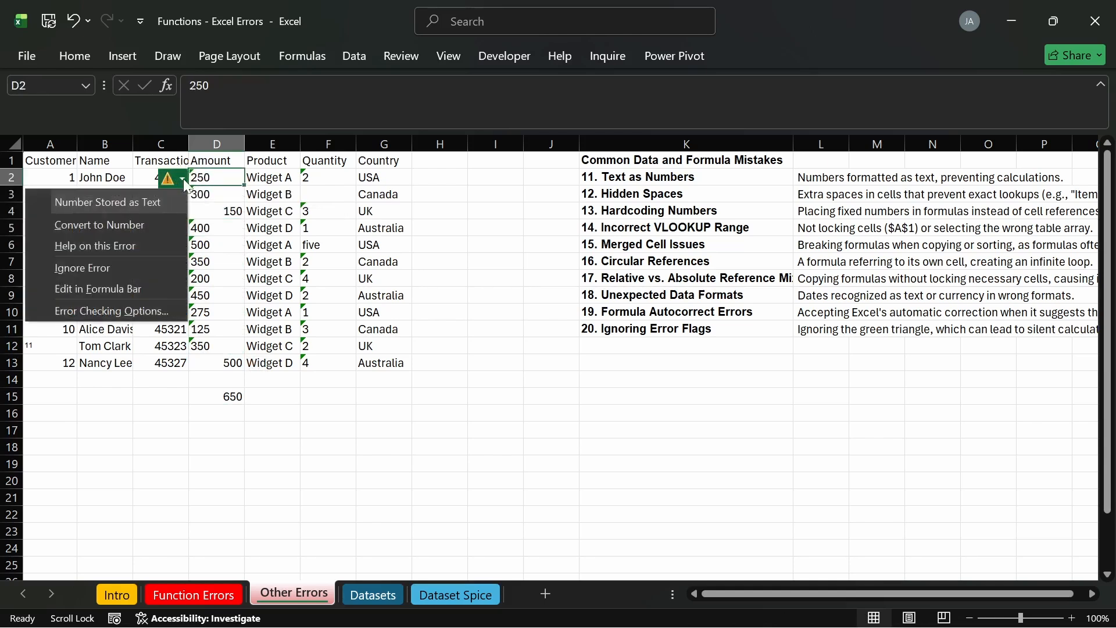
left_click(125, 225)
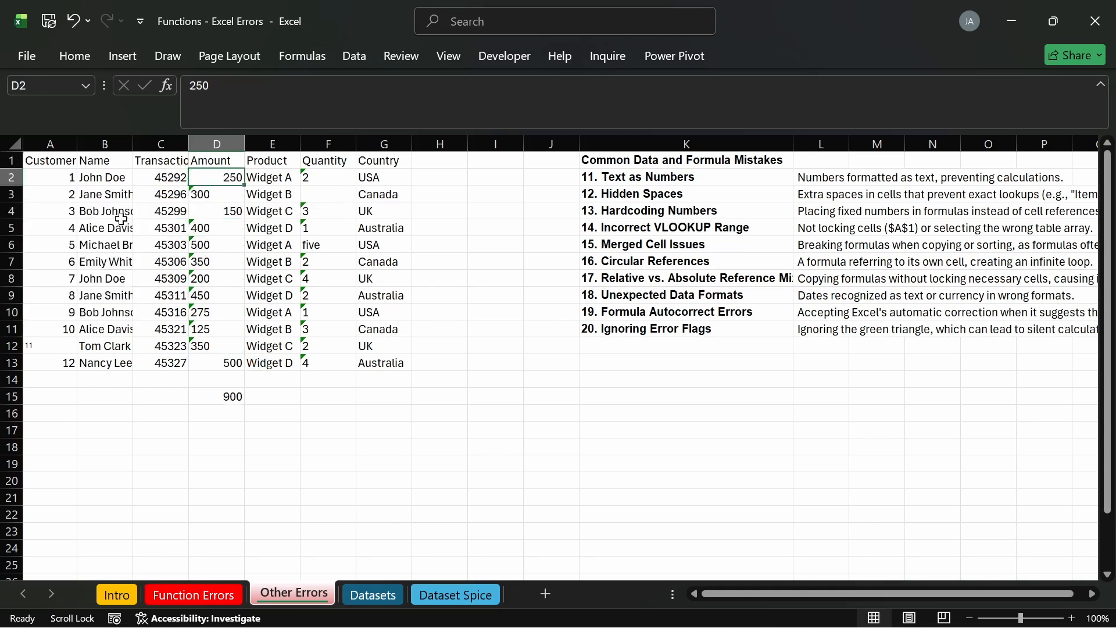
left_click(237, 402)
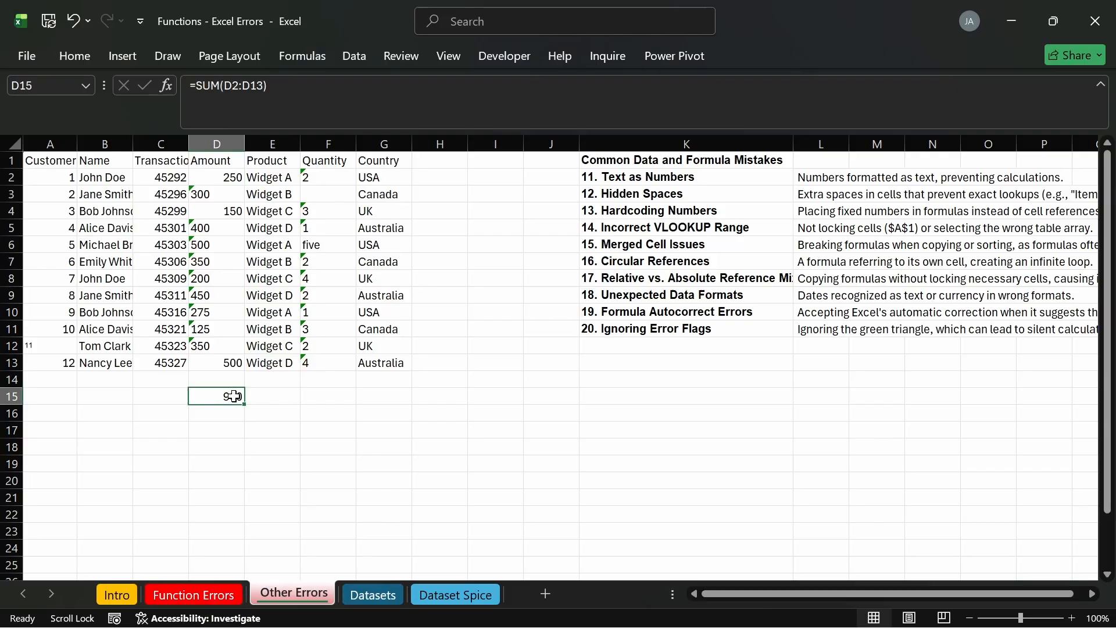
Step: Convert the Amount in D3 from text to a number and review the entries in D2:D13
left_click(200, 195)
left_click(177, 199)
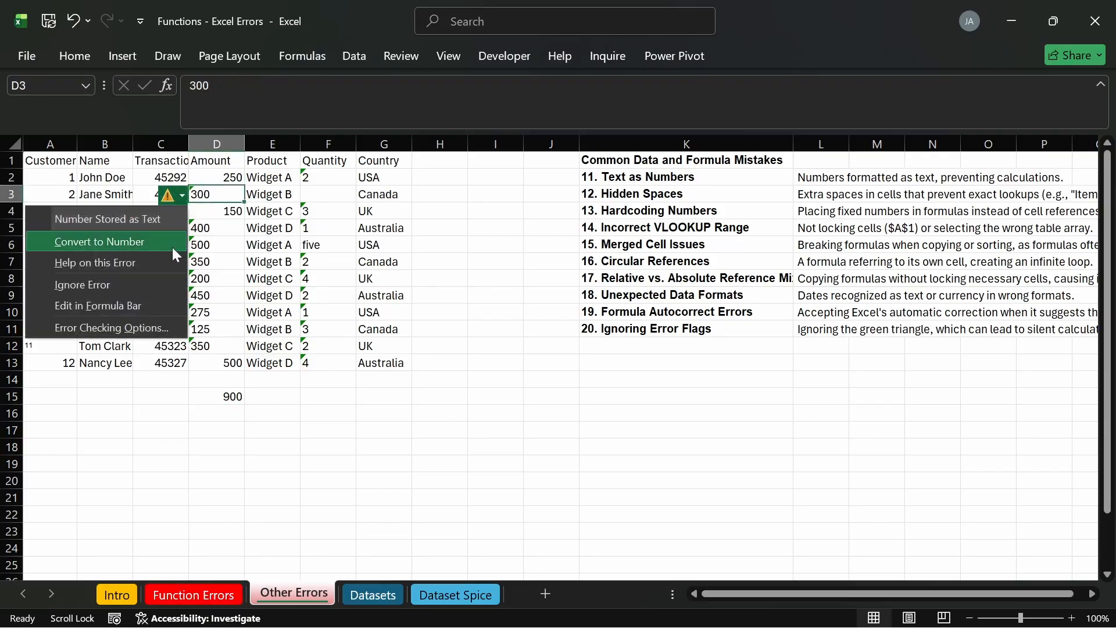
left_click(134, 245)
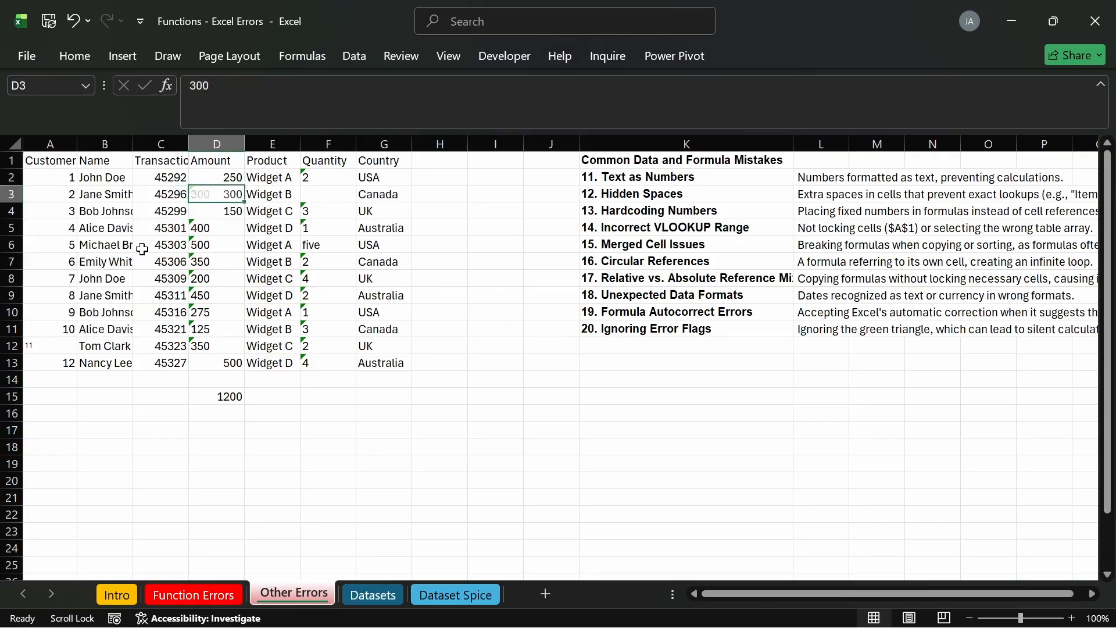
left_click_drag(216, 177, 224, 361)
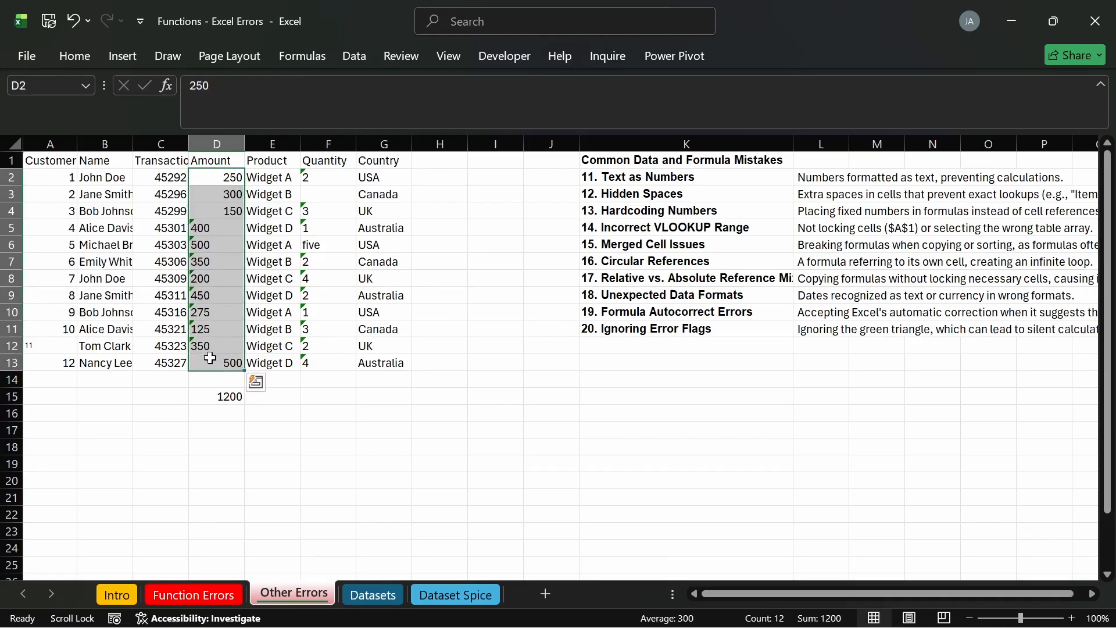
left_click(215, 178)
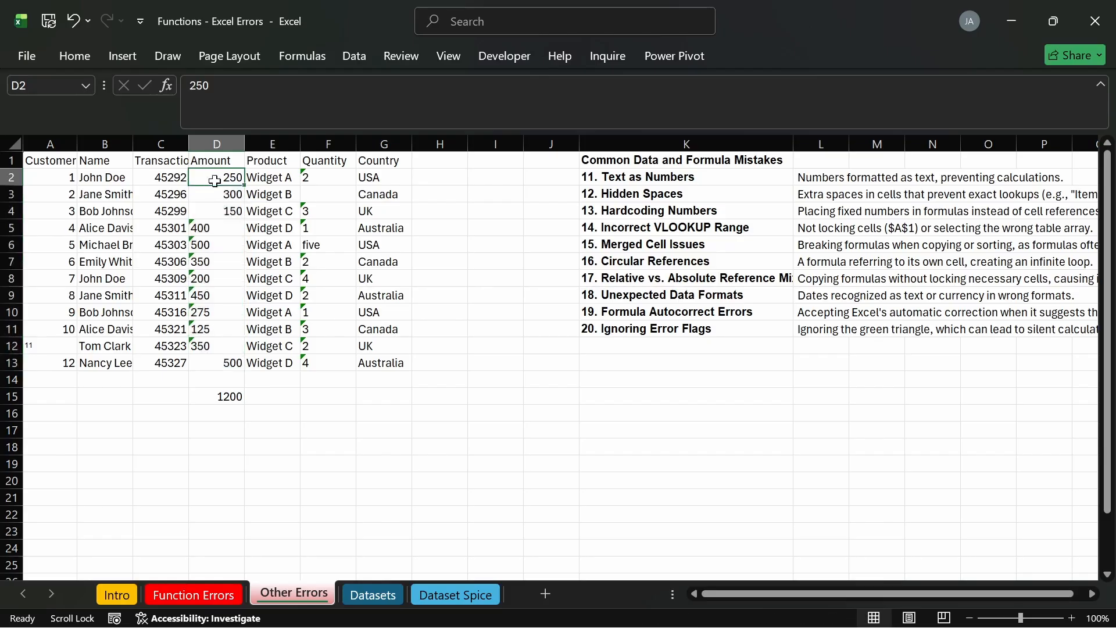
Step: Re-enter the Amount in D5 in place so that it is stored as a number
left_click(201, 226)
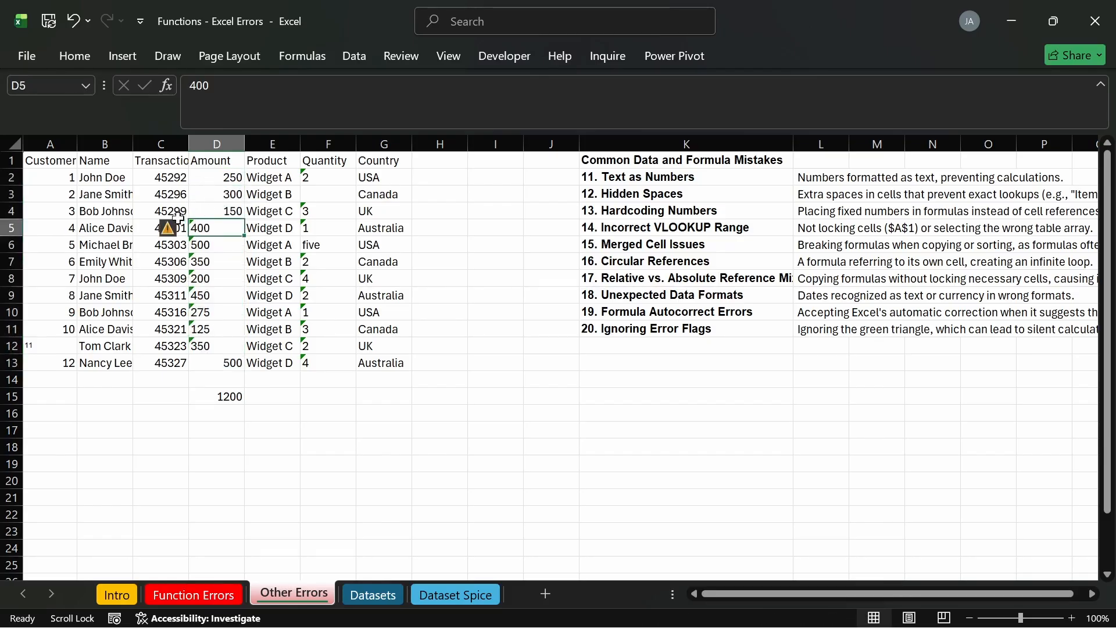
left_click(180, 234)
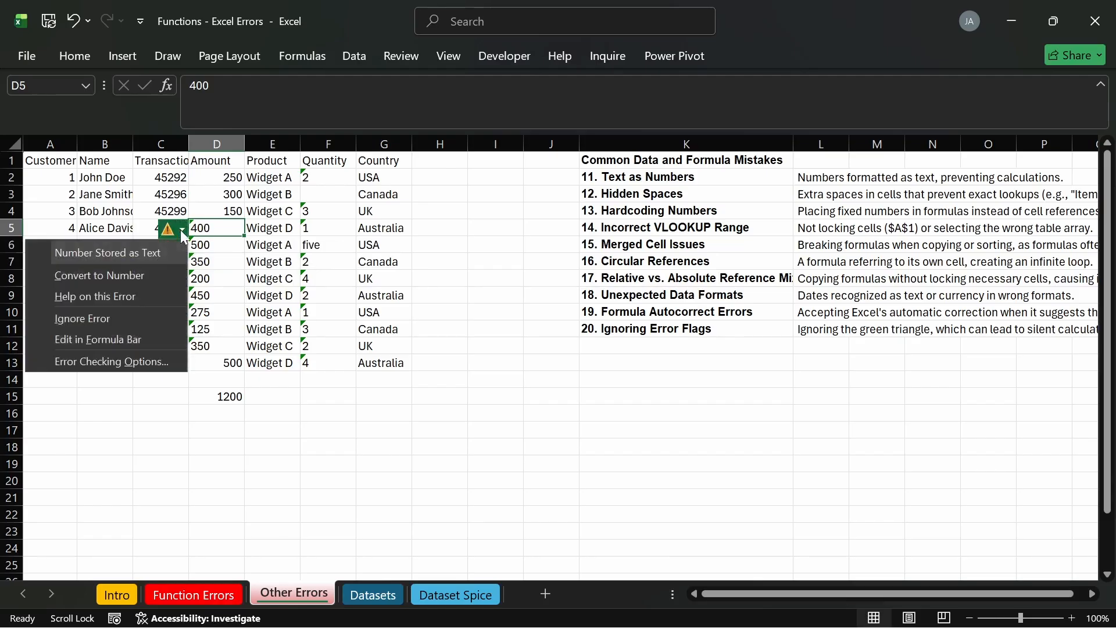
left_click(180, 234)
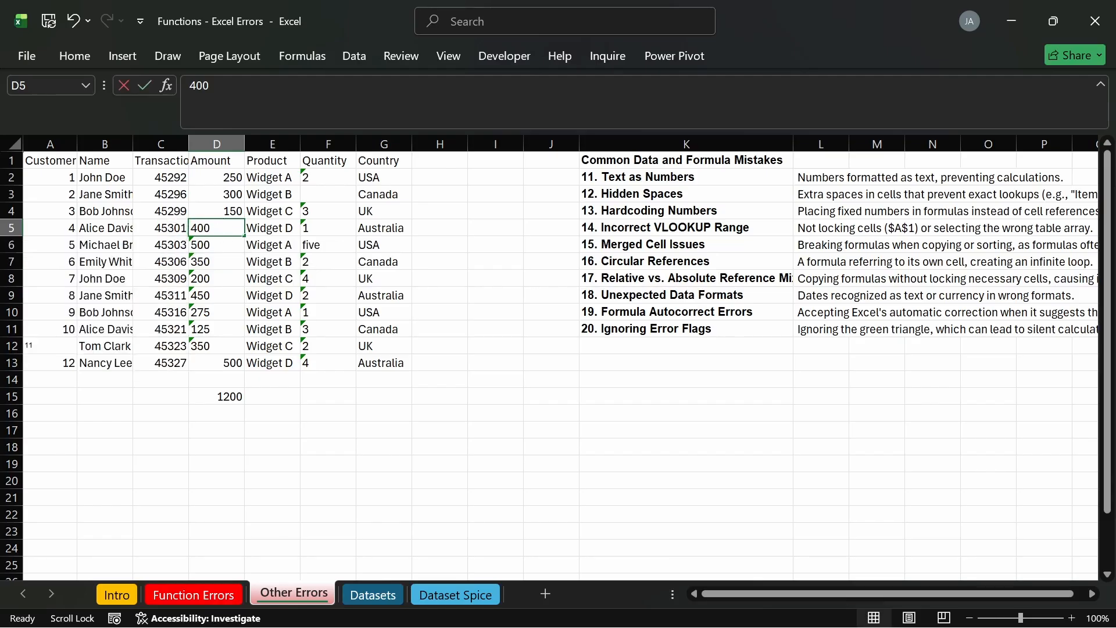
left_click(307, 421)
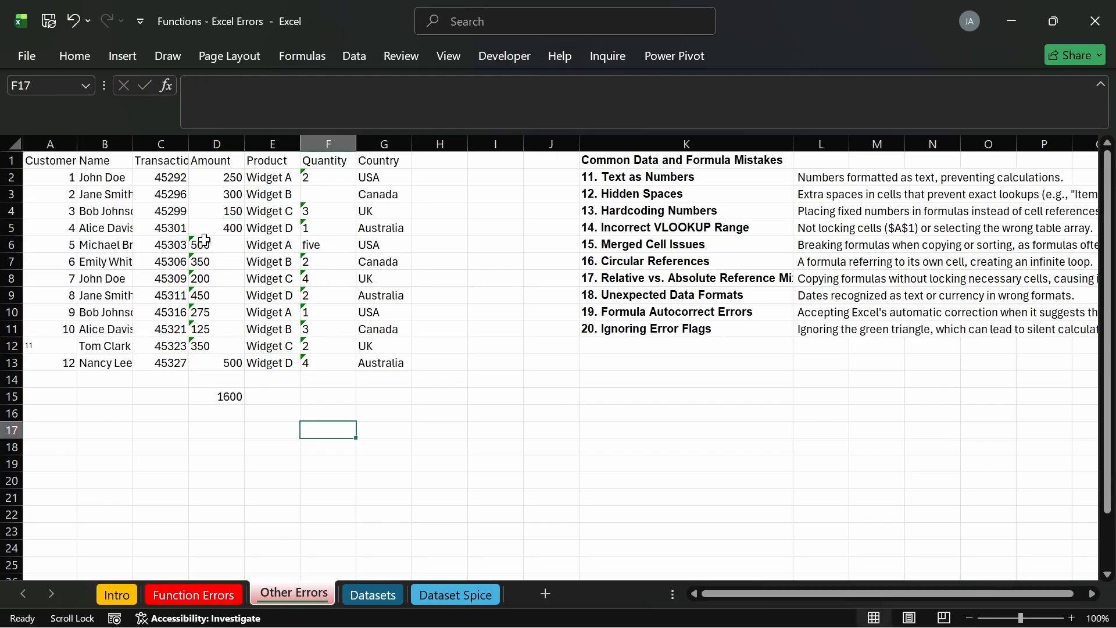
Step: Review the text amounts in D6:D12 and the sum in D15, and re-enter the Amount in D9 as a number
left_click_drag(205, 239, 204, 346)
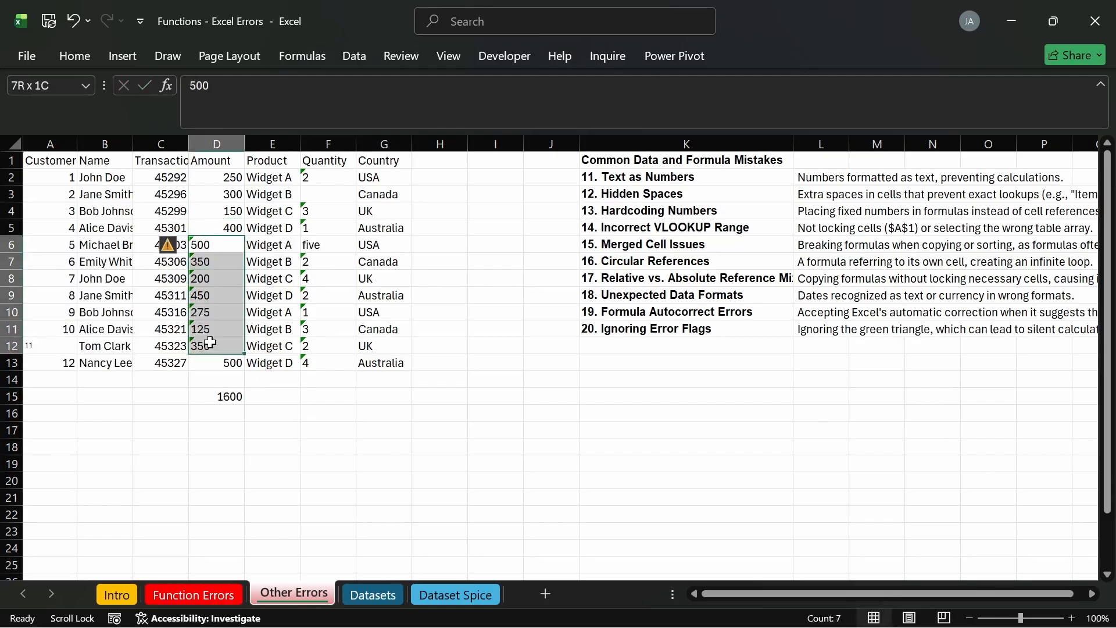
left_click(178, 248)
left_click(226, 308)
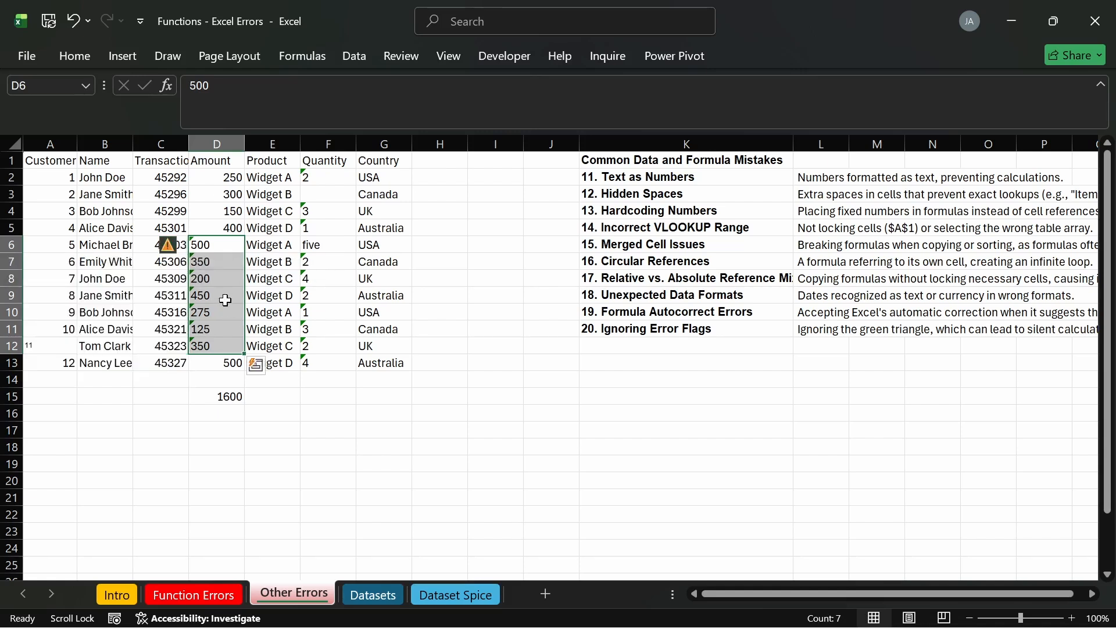
left_click(219, 396)
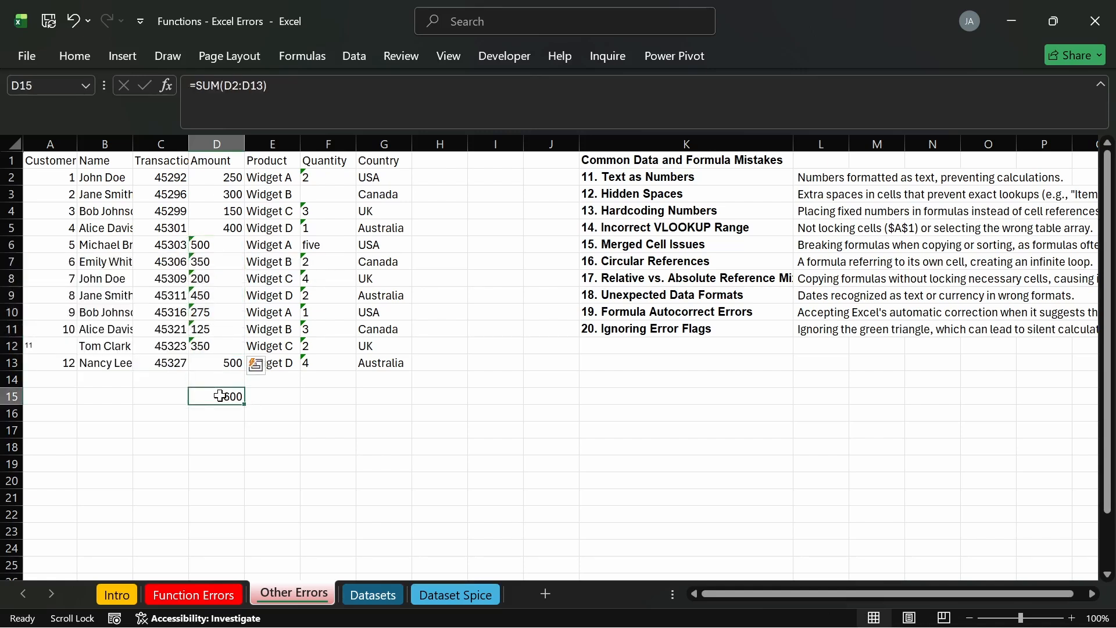
left_click(221, 289)
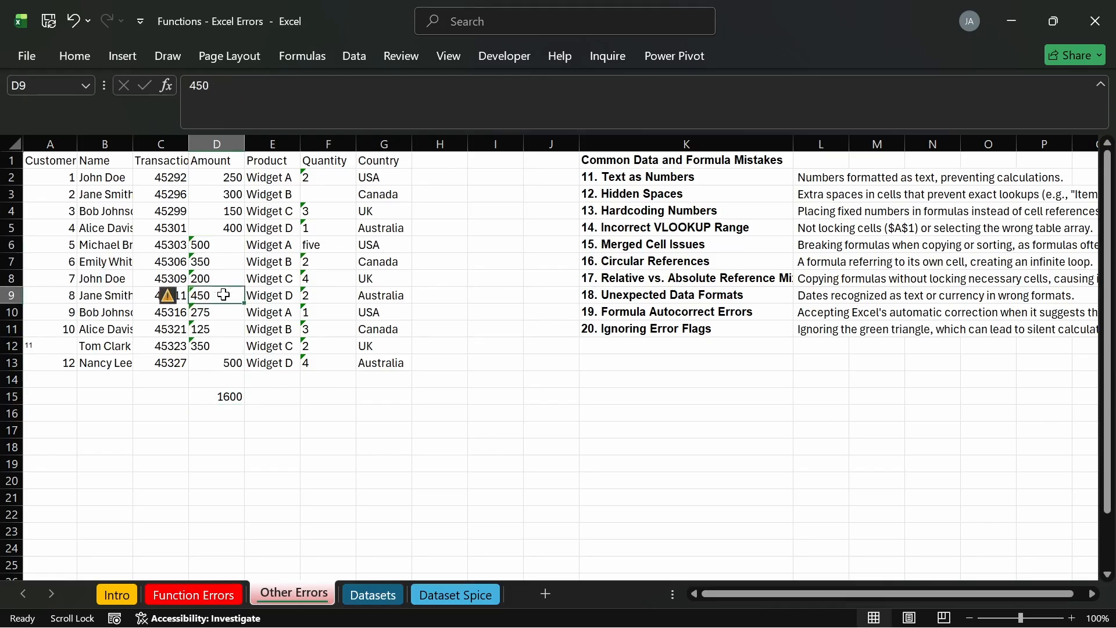
key("F2")
key("Return")
left_click(290, 394)
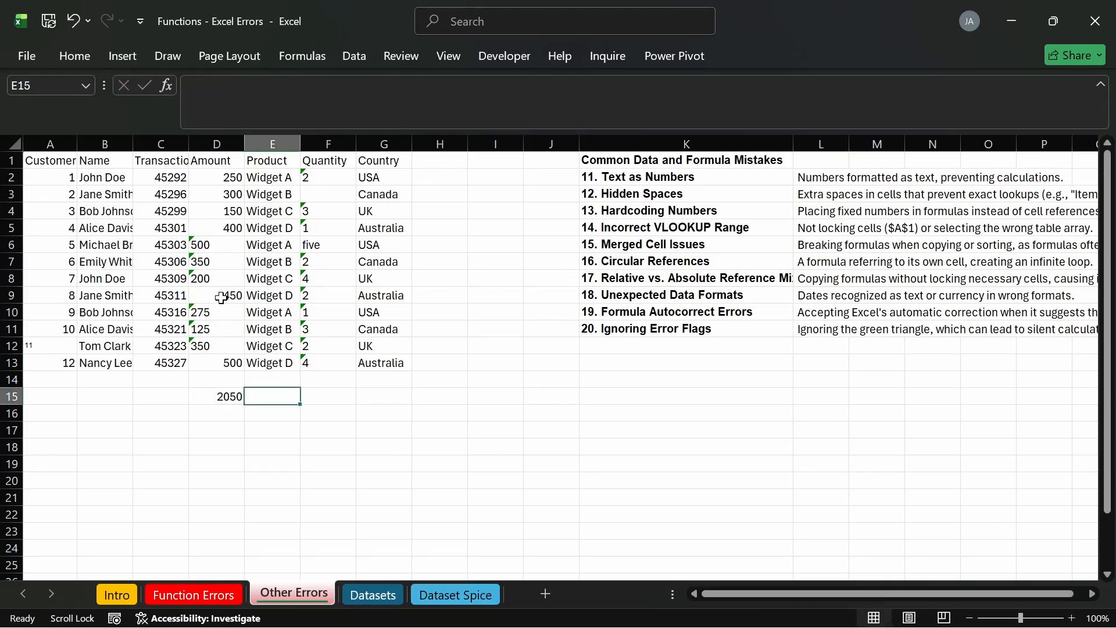
Step: Check the number-stored-as-text warning on the Amount range D6:D12
left_click_drag(204, 353, 205, 353)
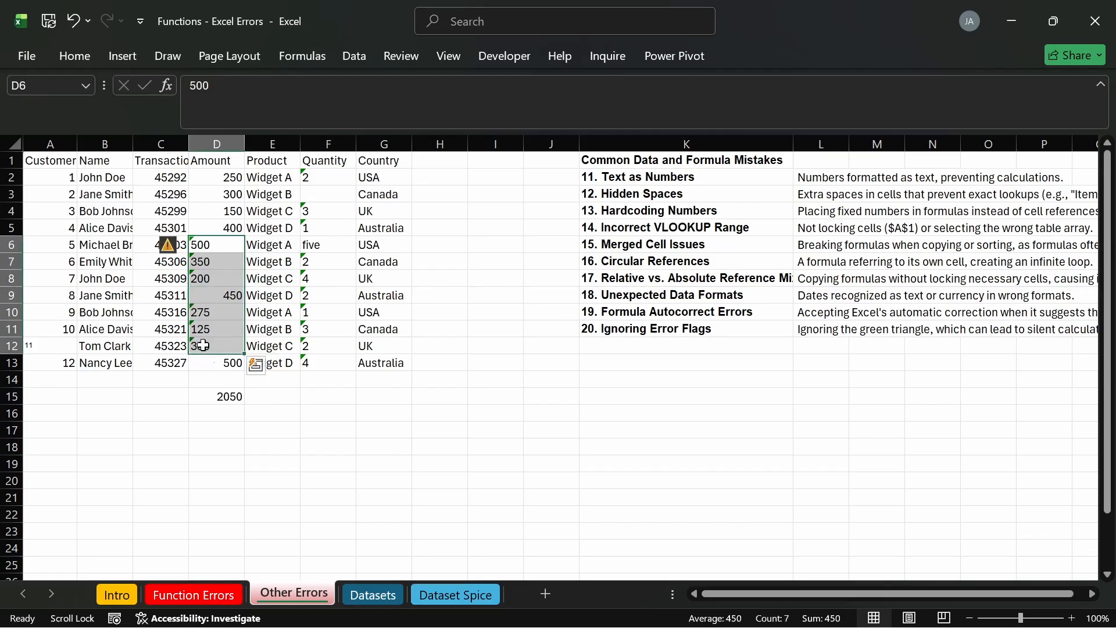
left_click(169, 329)
left_click_drag(209, 245, 217, 345)
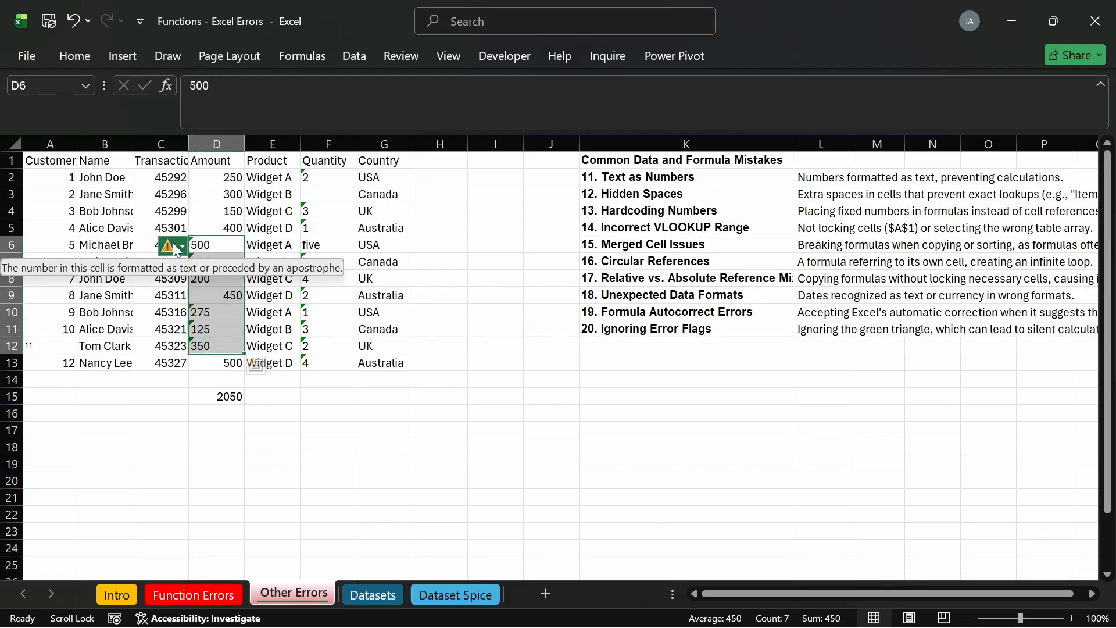
left_click(264, 409)
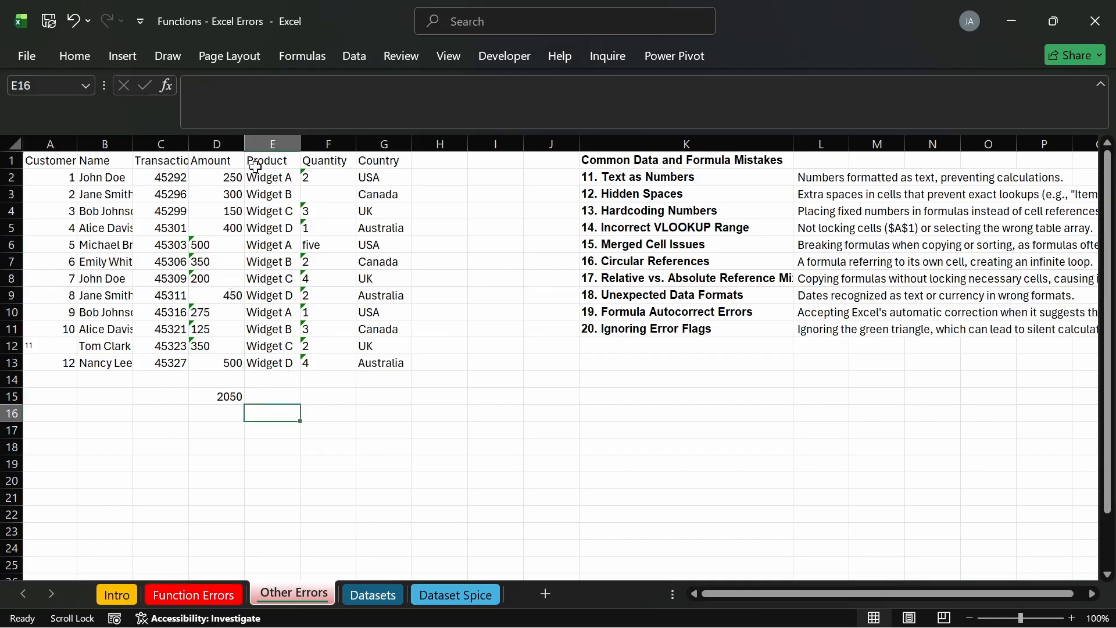
Step: Undo the number conversions of D9, D5, D3 and D2 in the Amount column
left_click(272, 143)
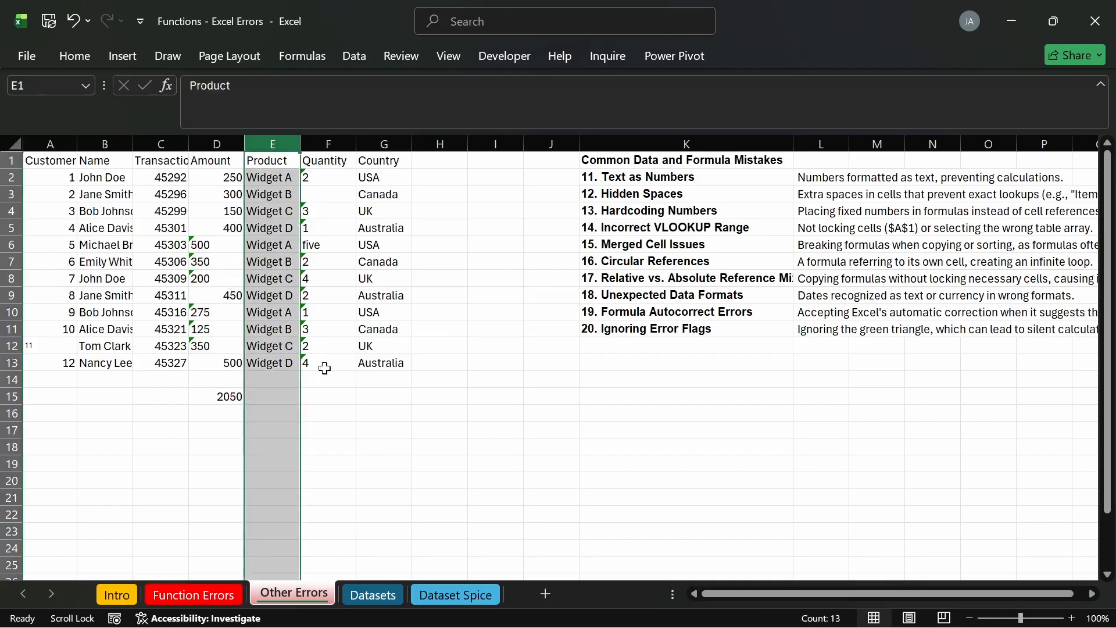
left_click(361, 412)
key("ctrl+z")
key("ctrl+z")
key("ctrl+z")
key("ctrl+z")
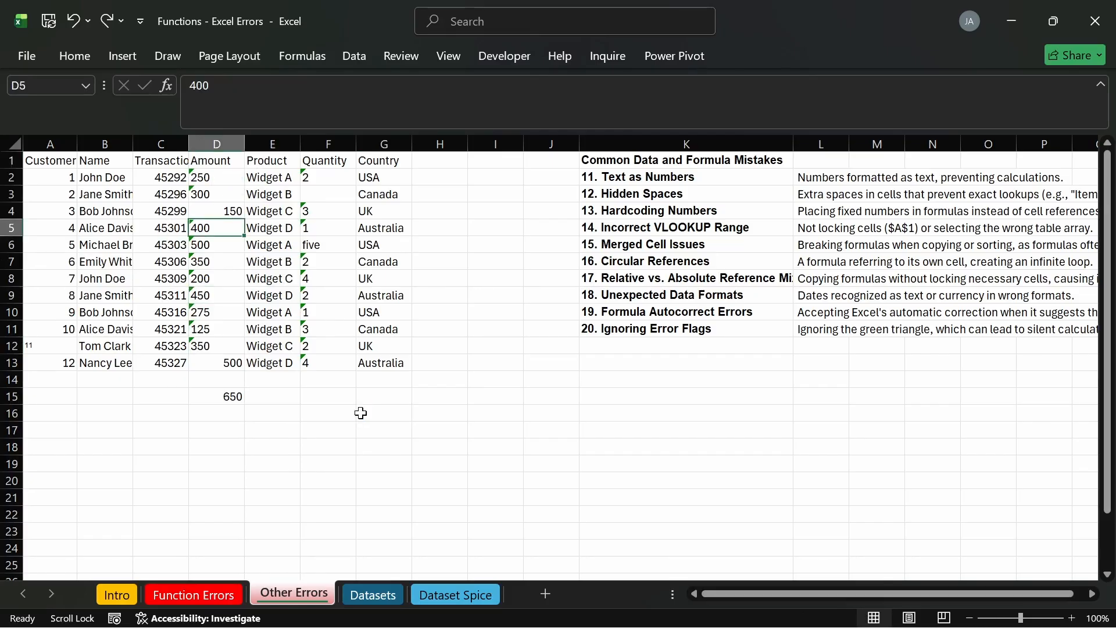
Step: Insert a blank column before Product and enter the header "Amount (#" in E1
left_click(276, 142)
key("ctrl+shift+plus")
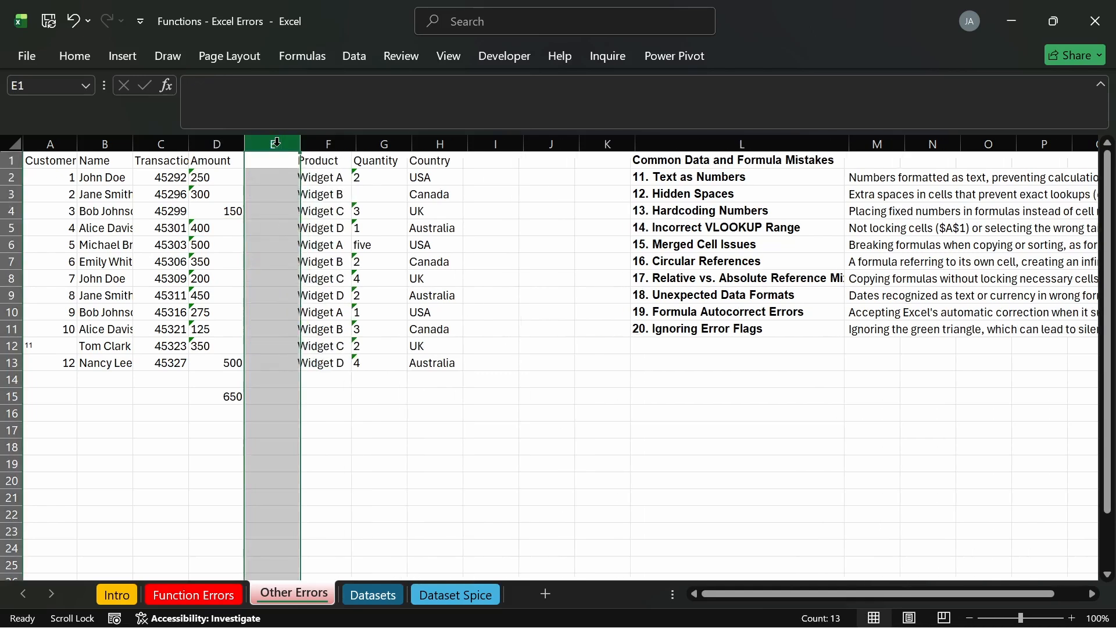
left_click(261, 164)
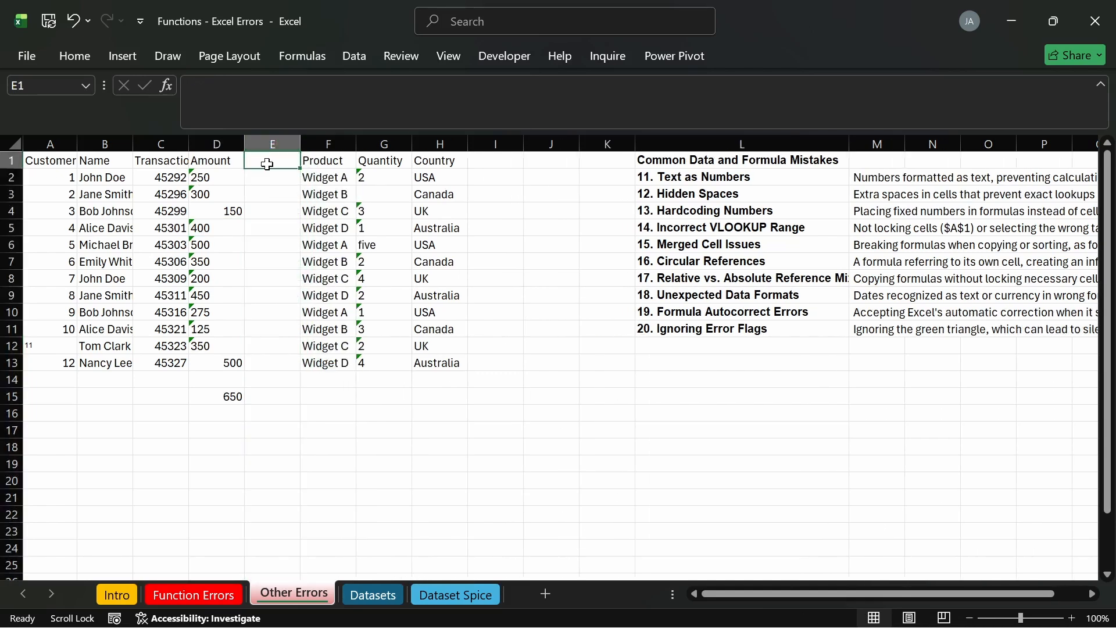
type("Amount")
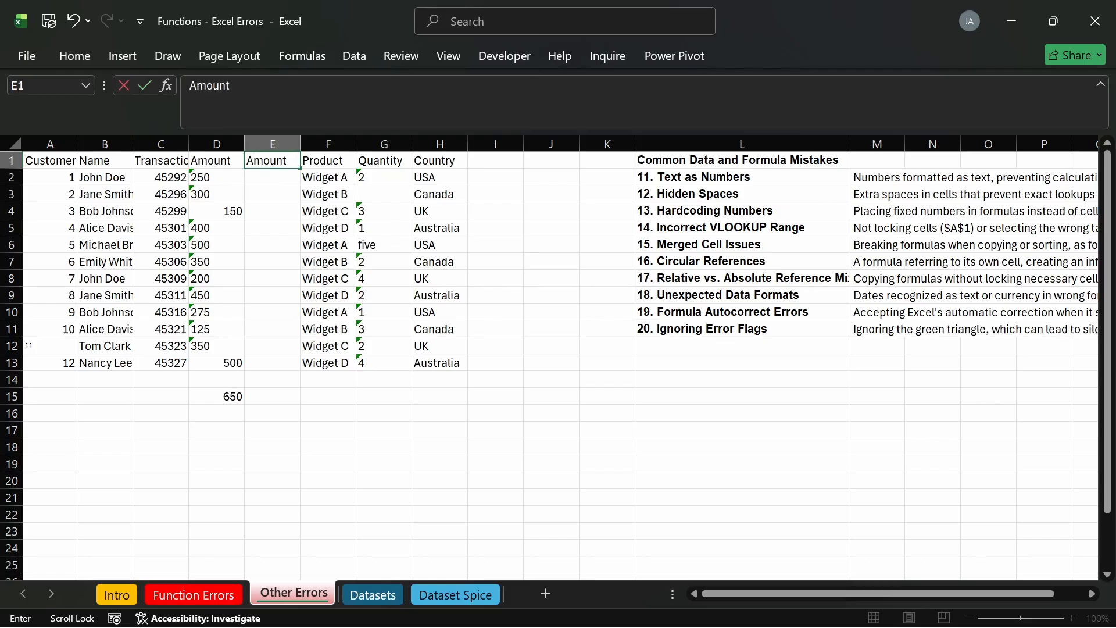
type(" ( #")
key("Return")
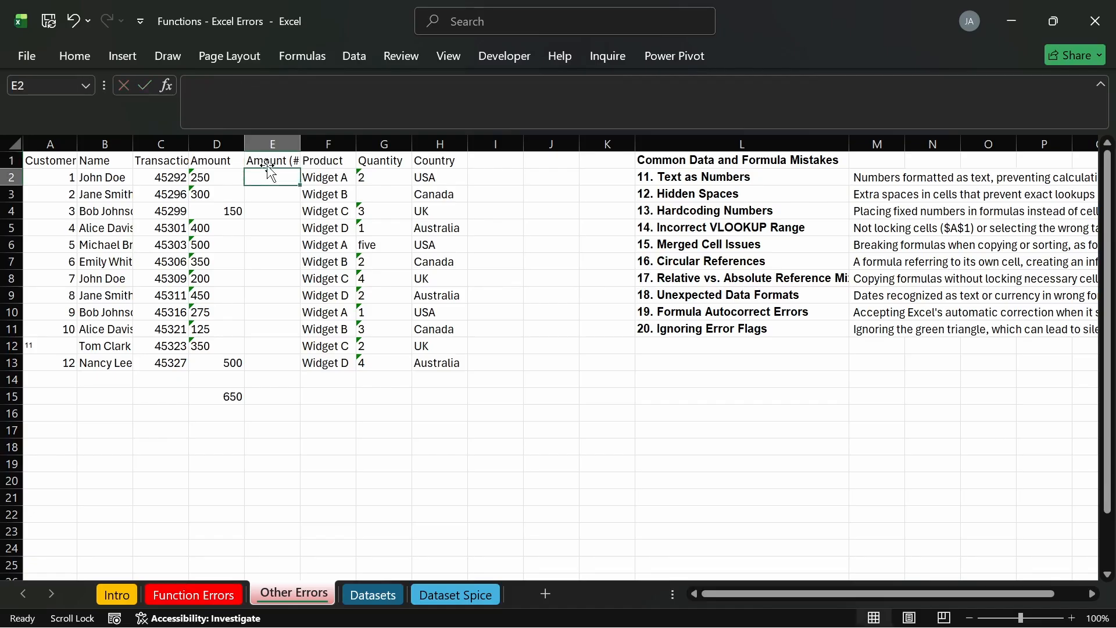
Step: Enter =VALUE(D2) in E2 and fill the formula down to E13
type("=value")
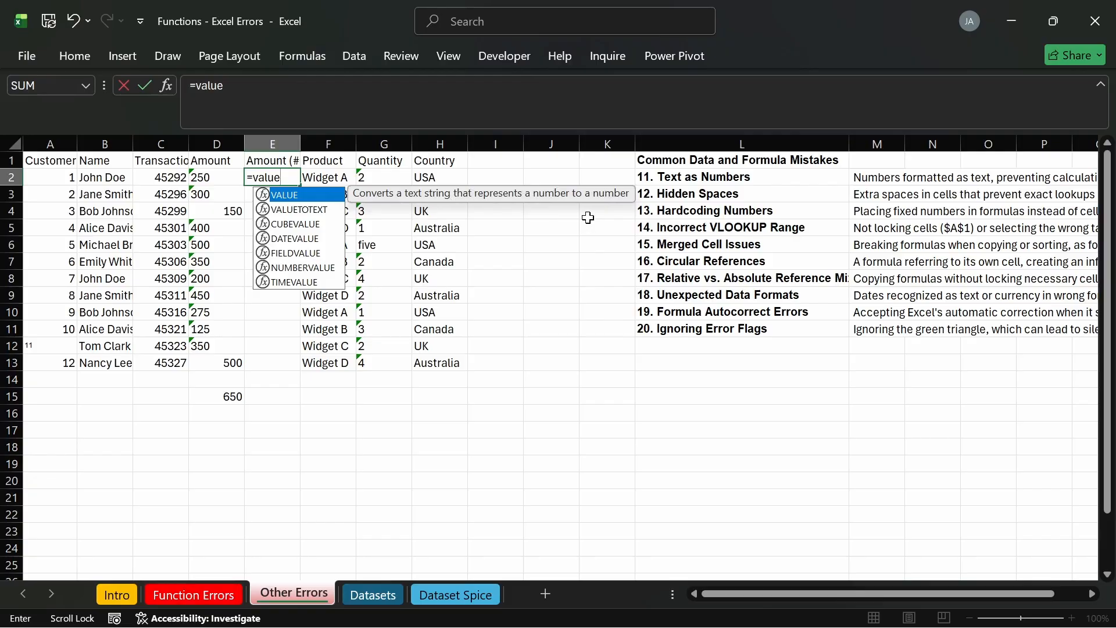
key("Tab")
left_click(216, 175)
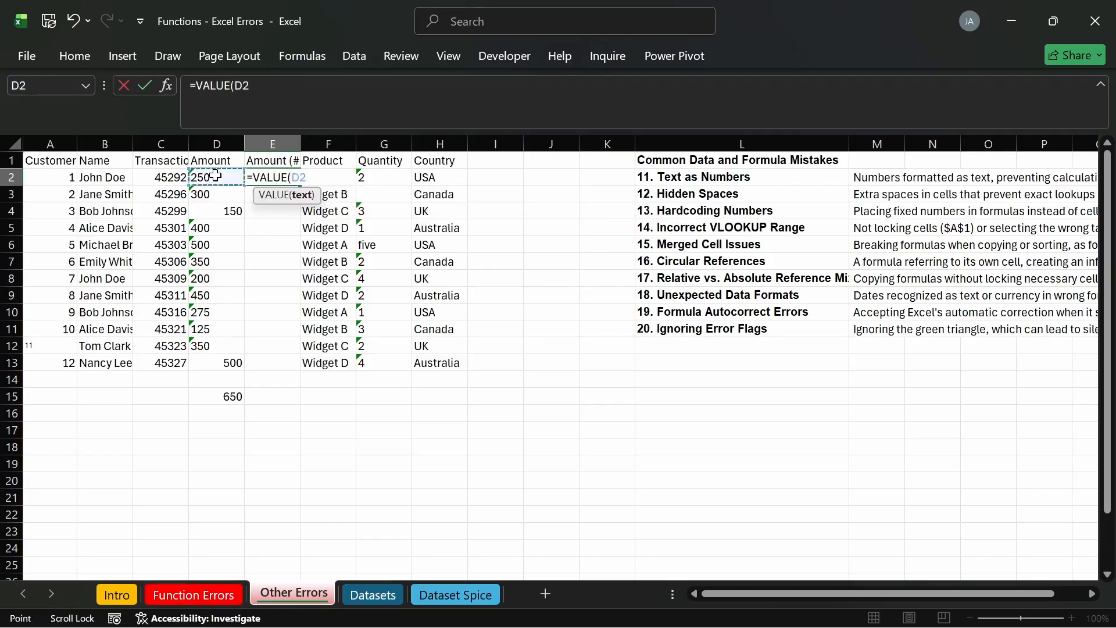
key("Return")
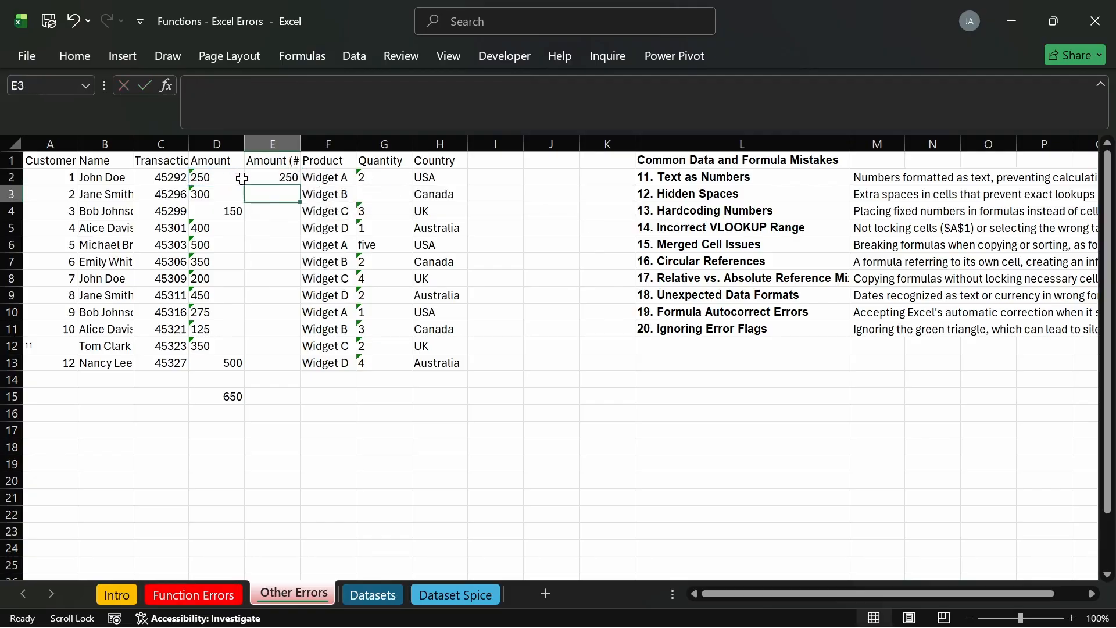
left_click(288, 179)
double_click(300, 185)
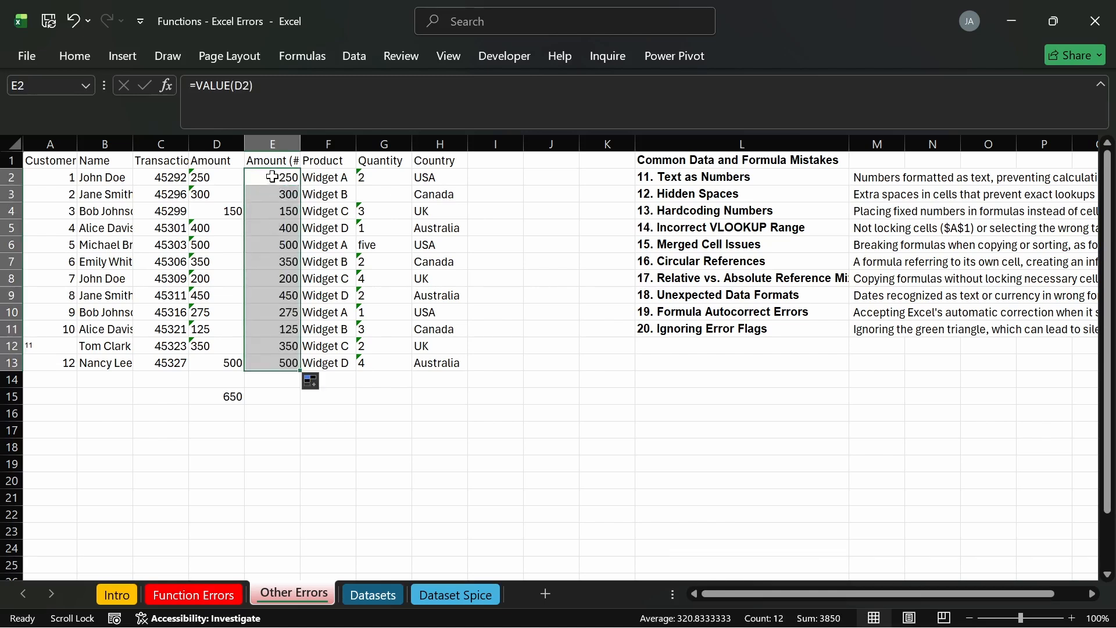
left_click_drag(270, 178, 260, 364)
Step: Copy the SUM formula from D15 across to E15 and check that it covers E2:E13
left_click(235, 397)
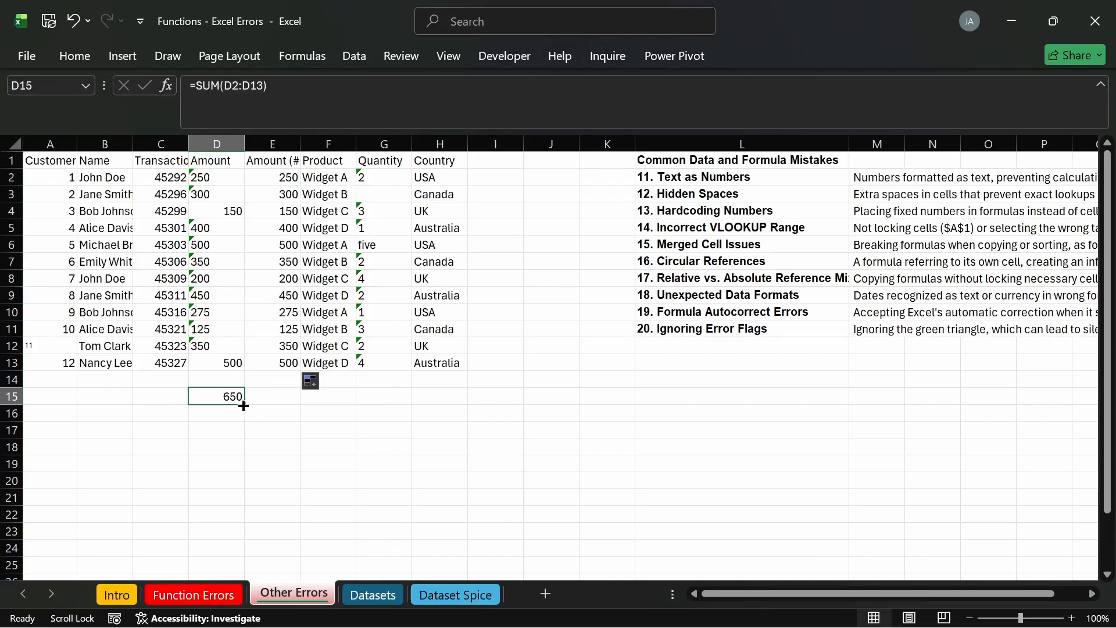
left_click_drag(243, 405, 299, 413)
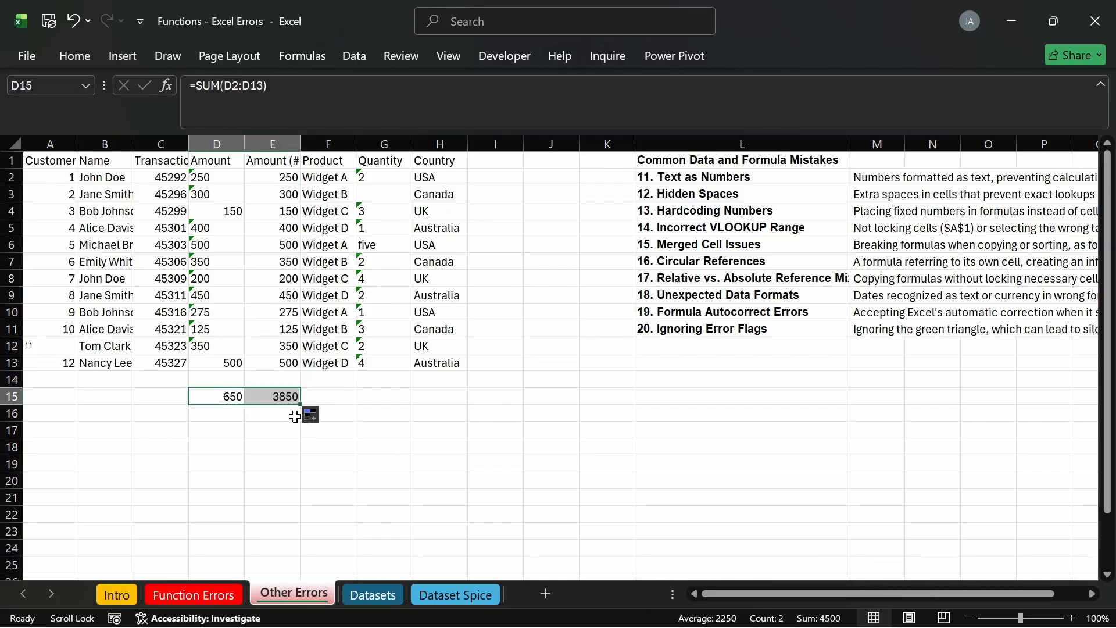
left_click(266, 397)
double_click(277, 397)
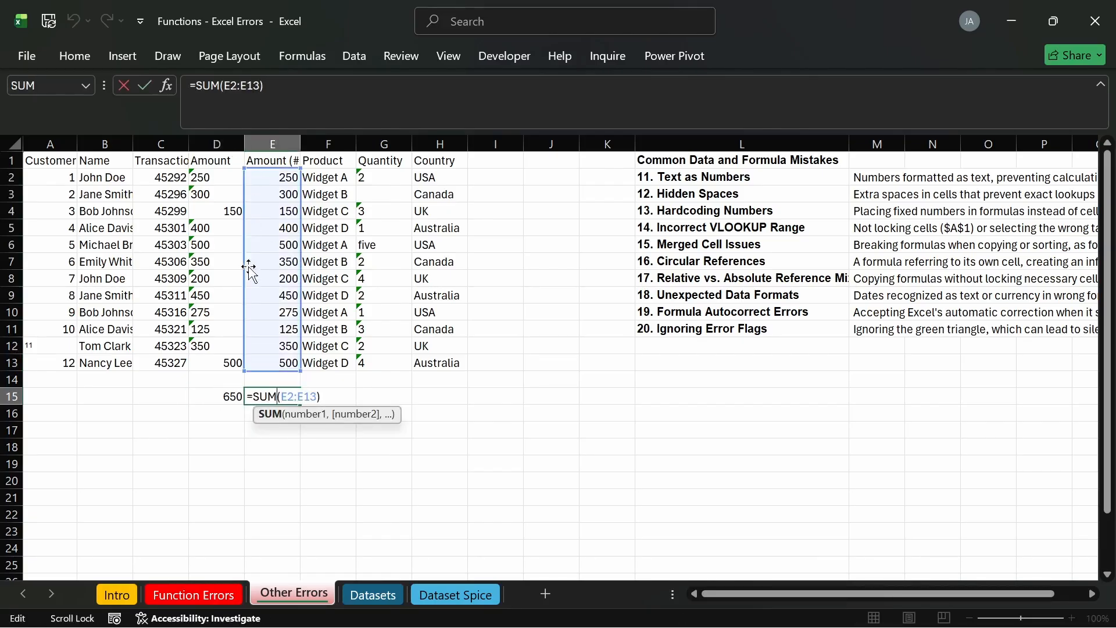
key("Return")
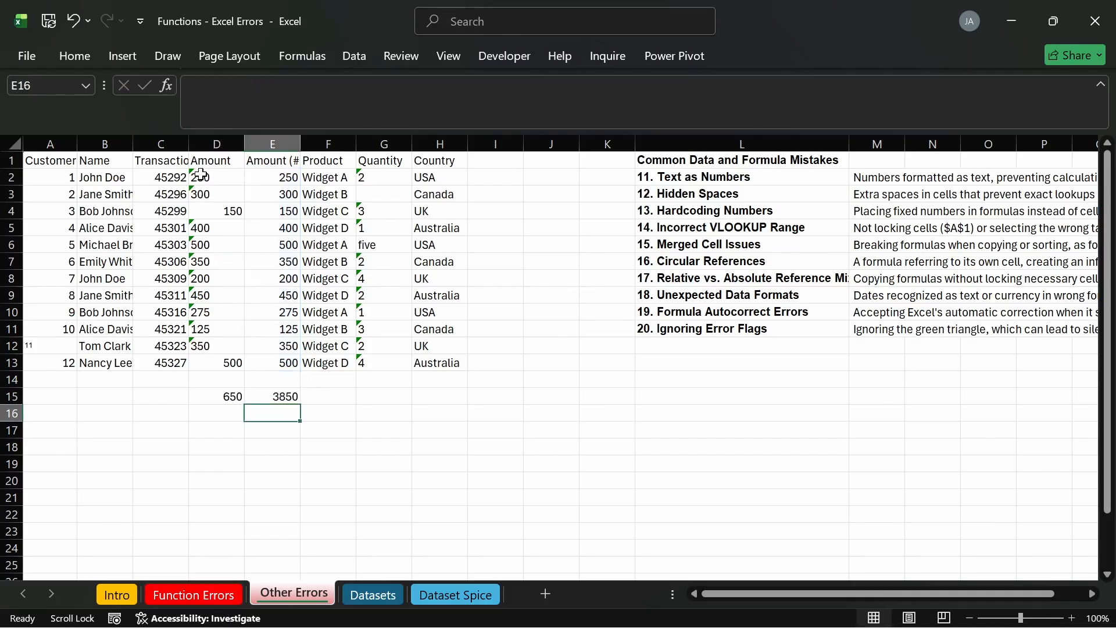
Step: Read the "20. Ignoring Error Flags" entry and its description in the Common Data and Formula Mistakes list
left_click(720, 329)
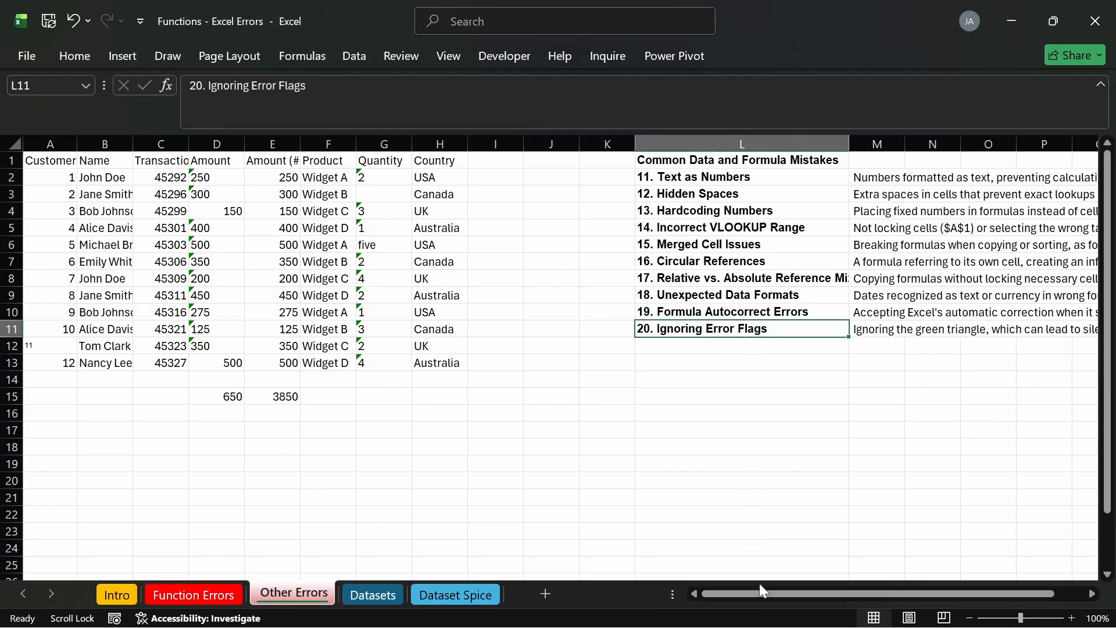
left_click_drag(763, 593, 792, 593)
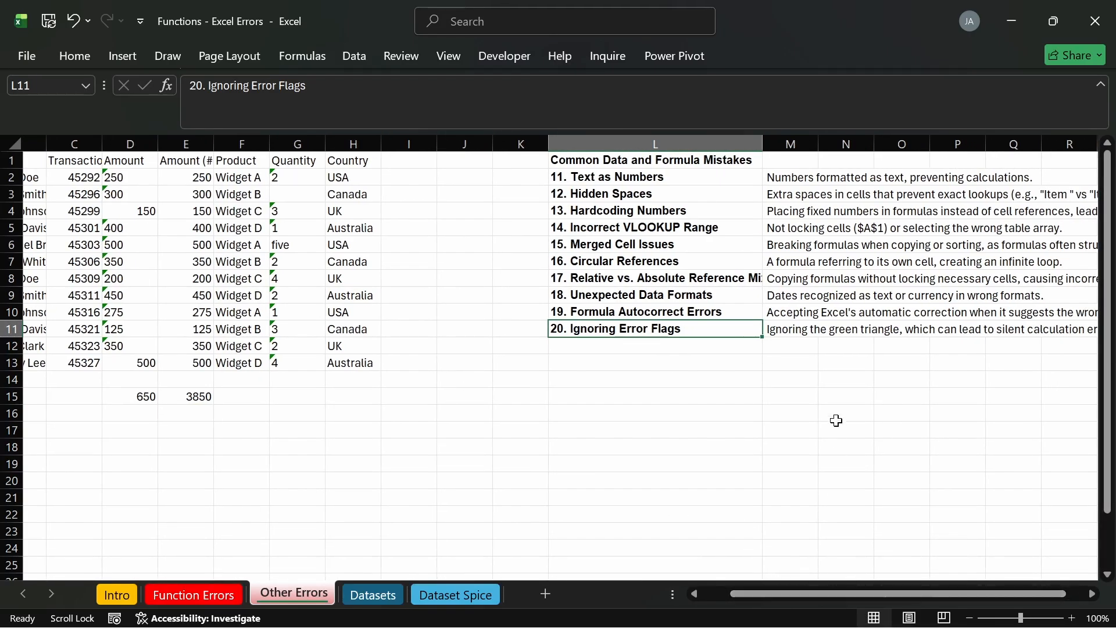
left_click(779, 330)
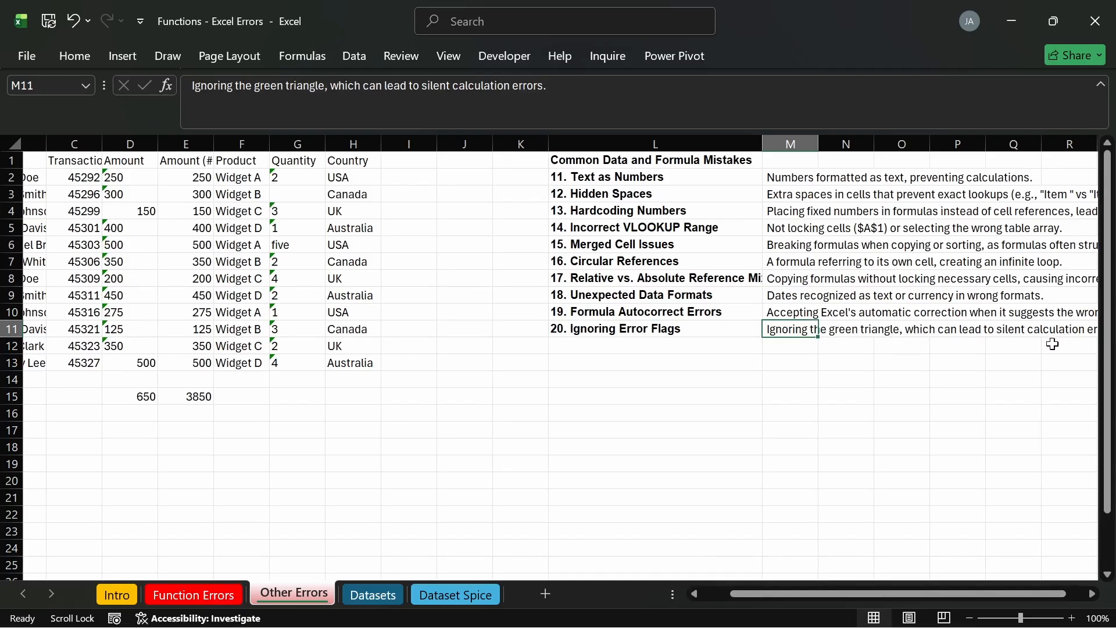
left_click_drag(855, 591, 818, 578)
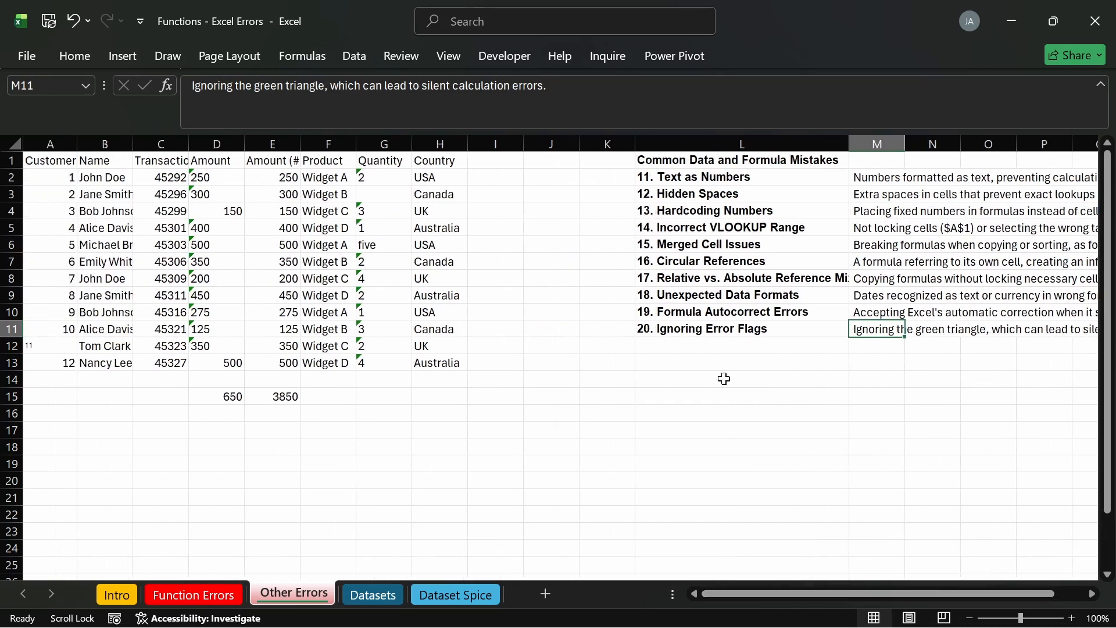
left_click(692, 327)
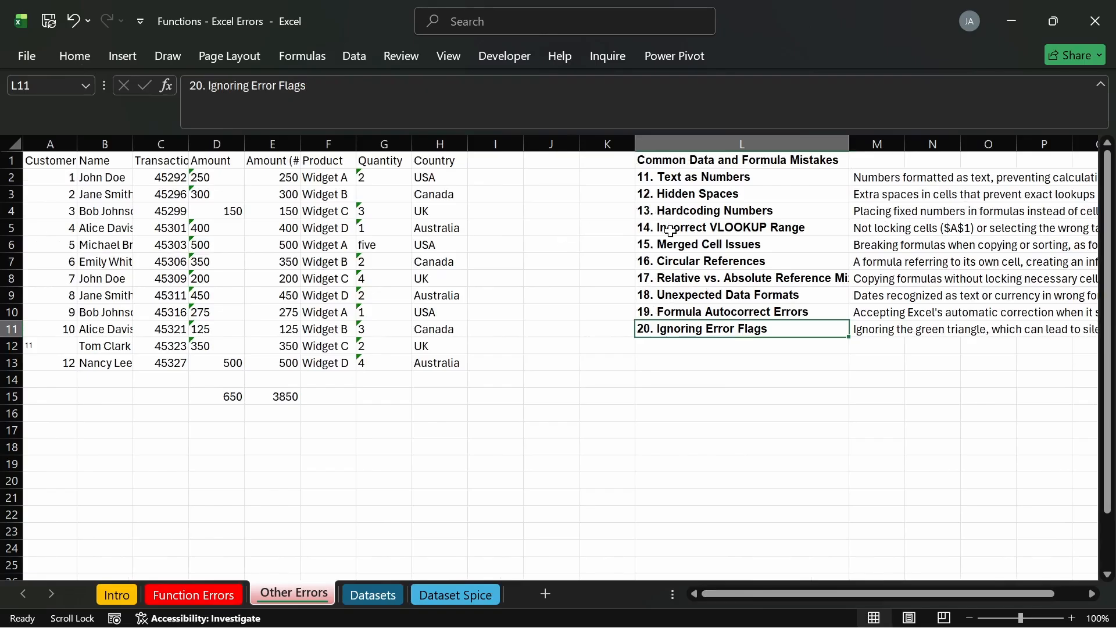
Step: Set the font colour of the "11. Text as Numbers" and "20. Ignoring Error Flags" entries to the light green theme colour
left_click(701, 177, "ctrl")
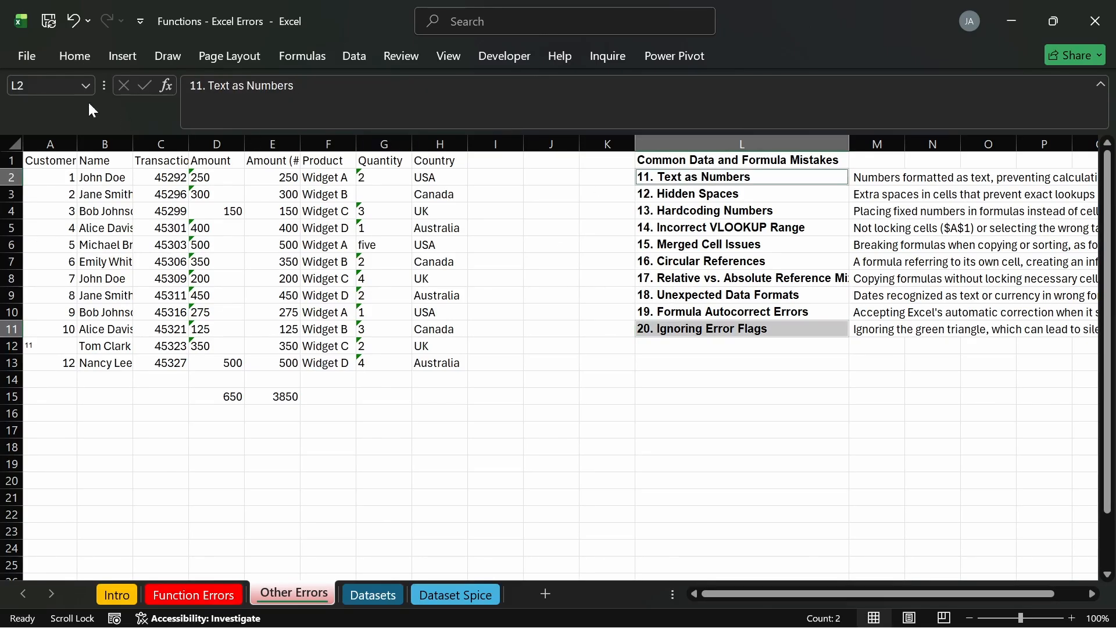
left_click(77, 49)
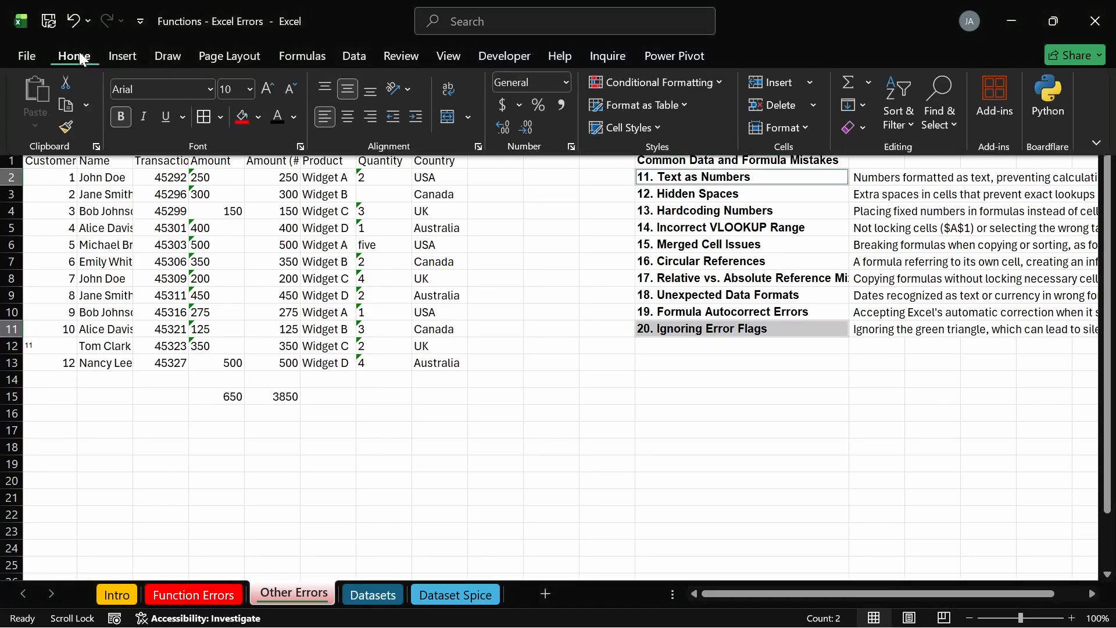
left_click(295, 118)
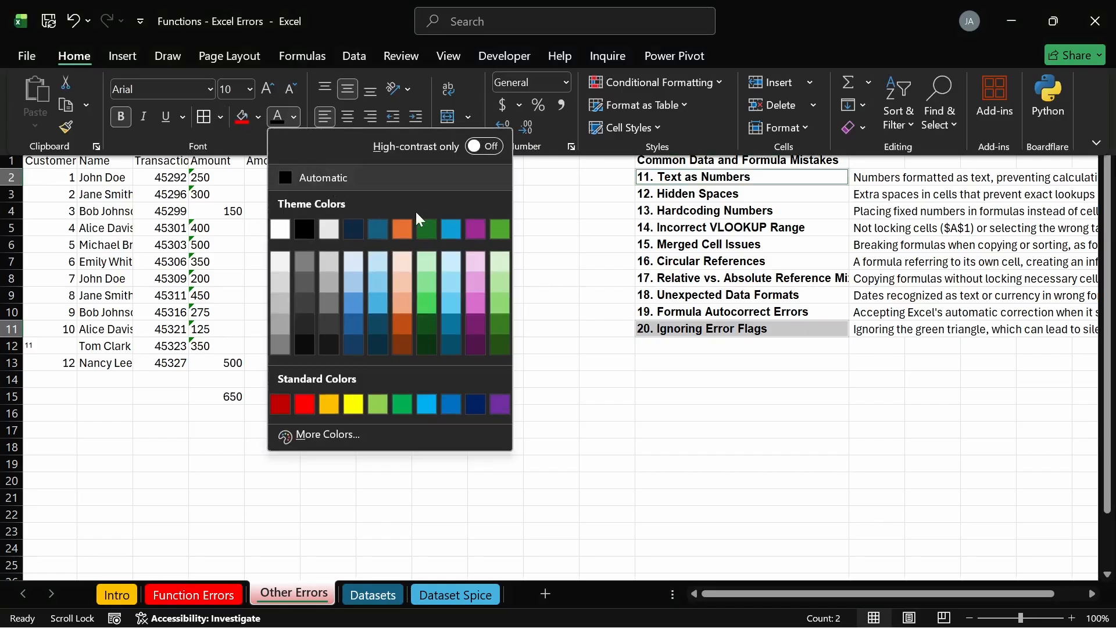
left_click(504, 228)
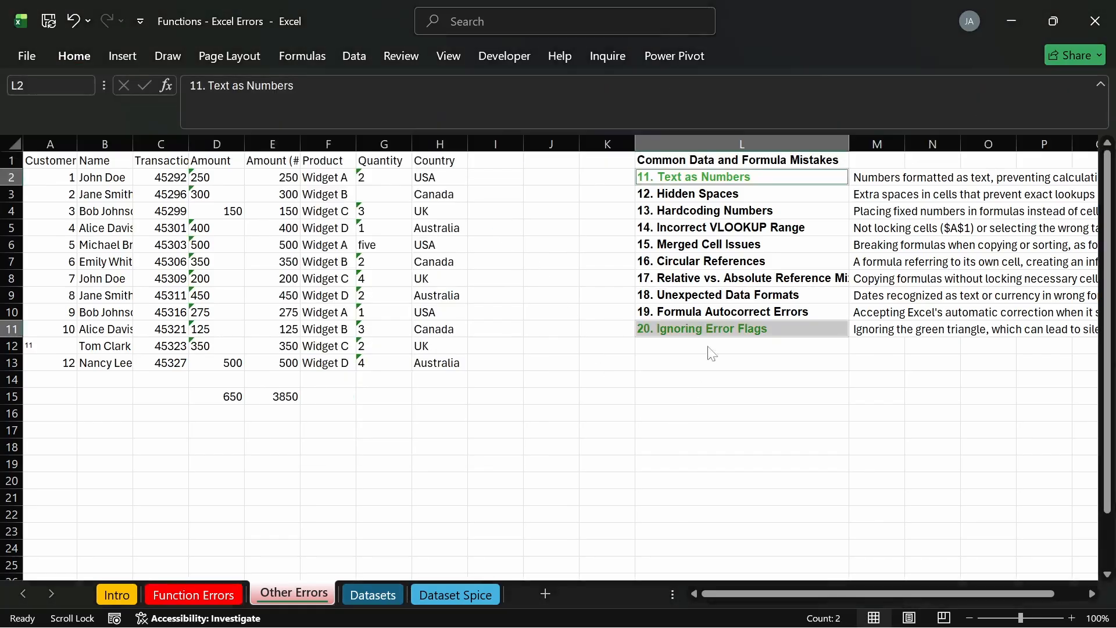
left_click(768, 480)
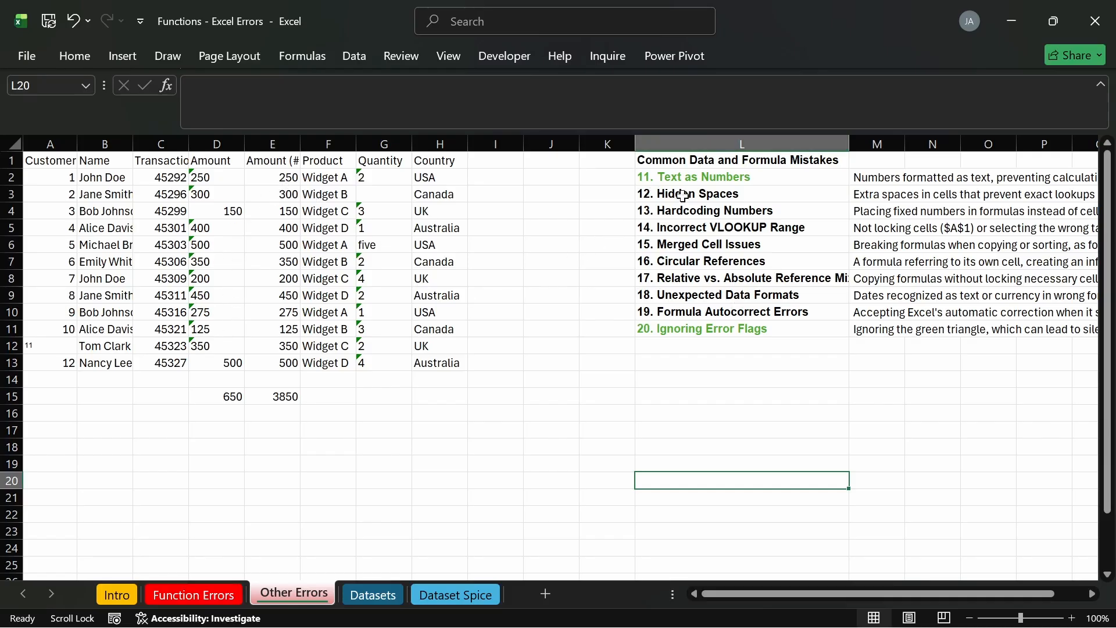
Step: Read the "12. Hidden Spaces" entry and its full description in the Common Data and Formula Mistakes list
left_click(755, 198)
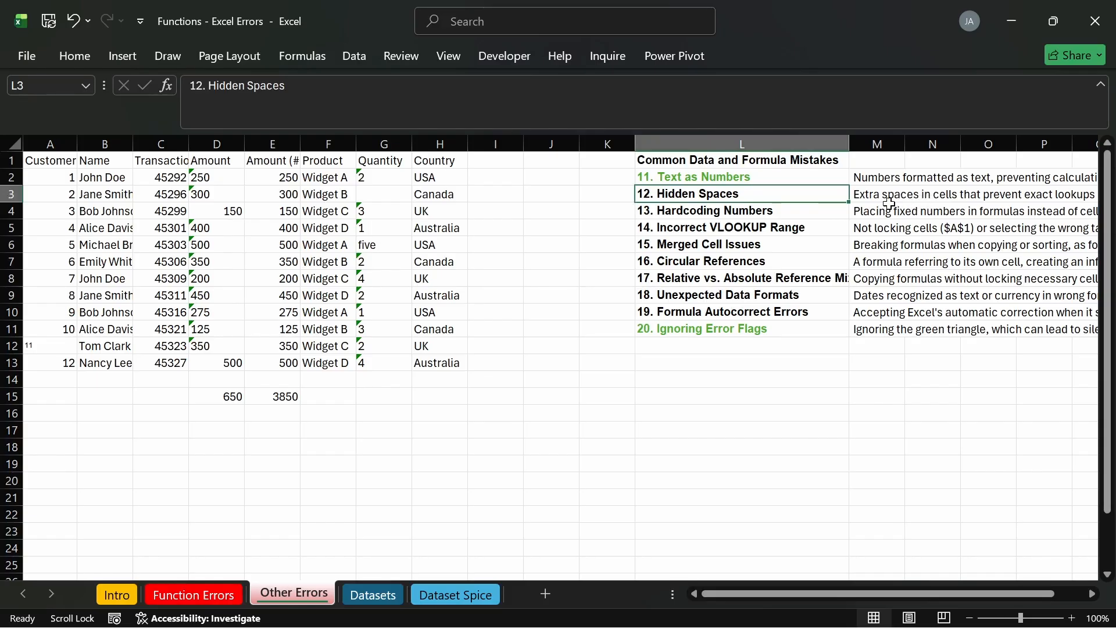
left_click_drag(827, 593, 858, 593)
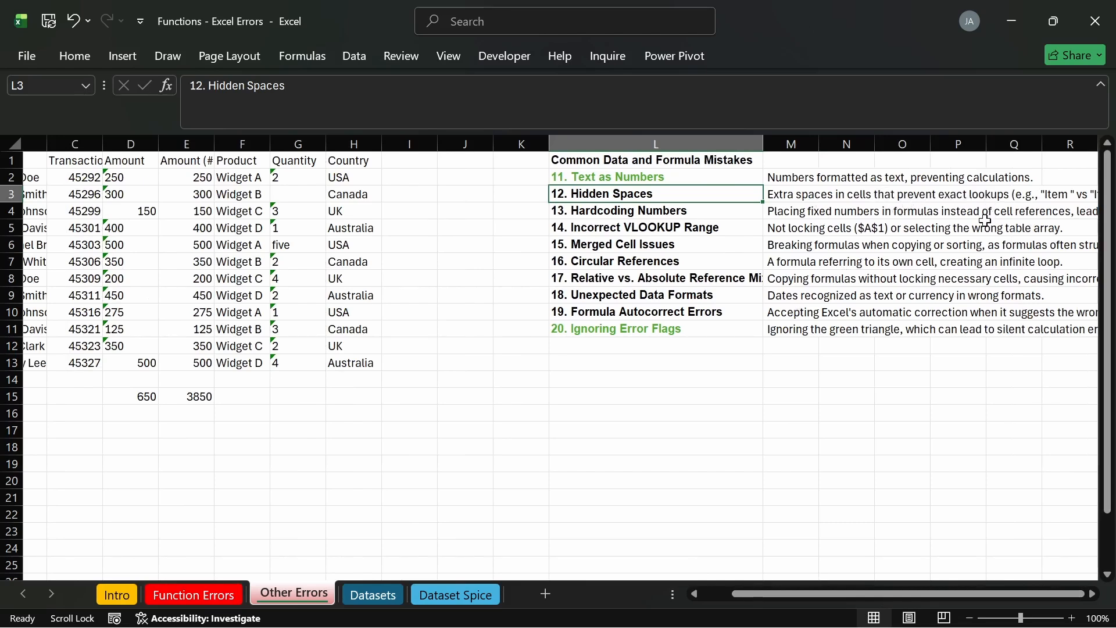
left_click(943, 602)
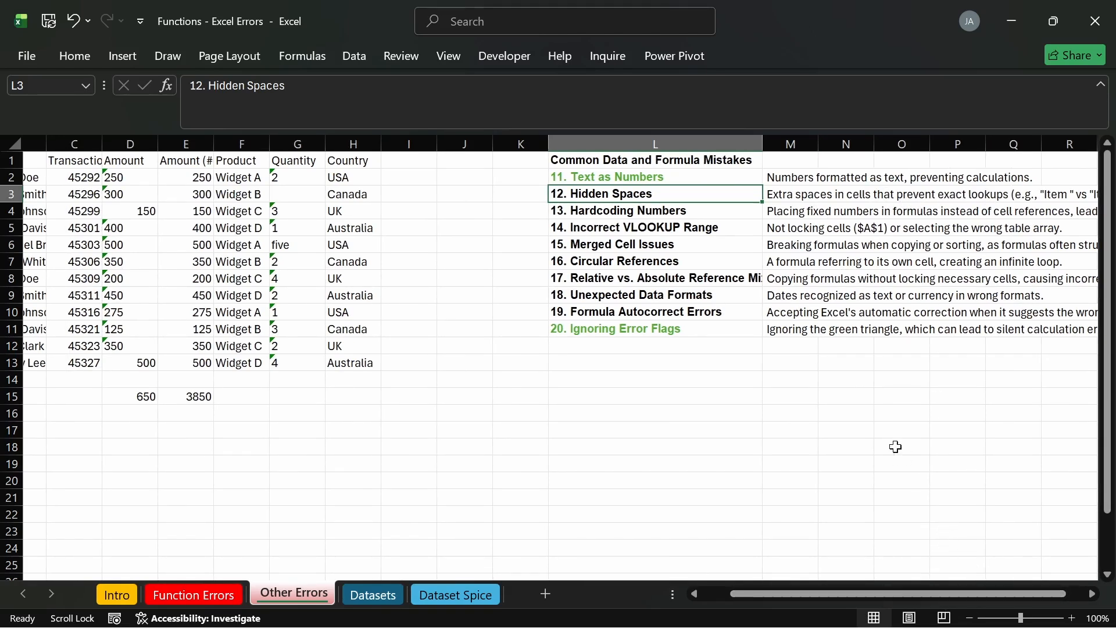
scroll(813, 314, "right", 2)
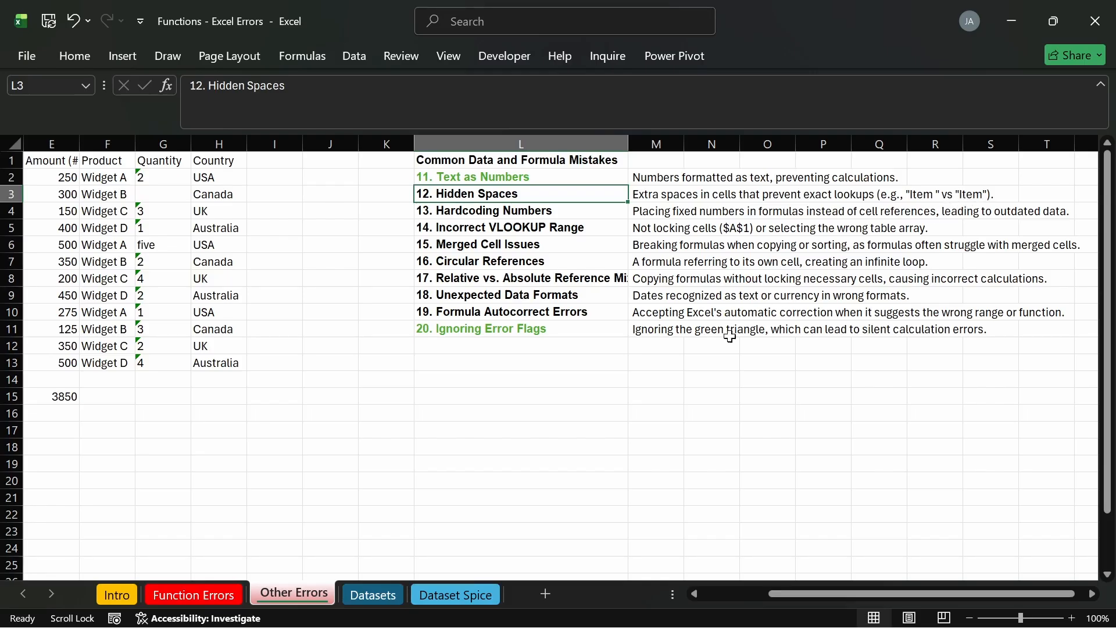
scroll(428, 369, "left", 4)
Step: Enter "item" in G19 and "Item" in H19 below the dataset
left_click(403, 434)
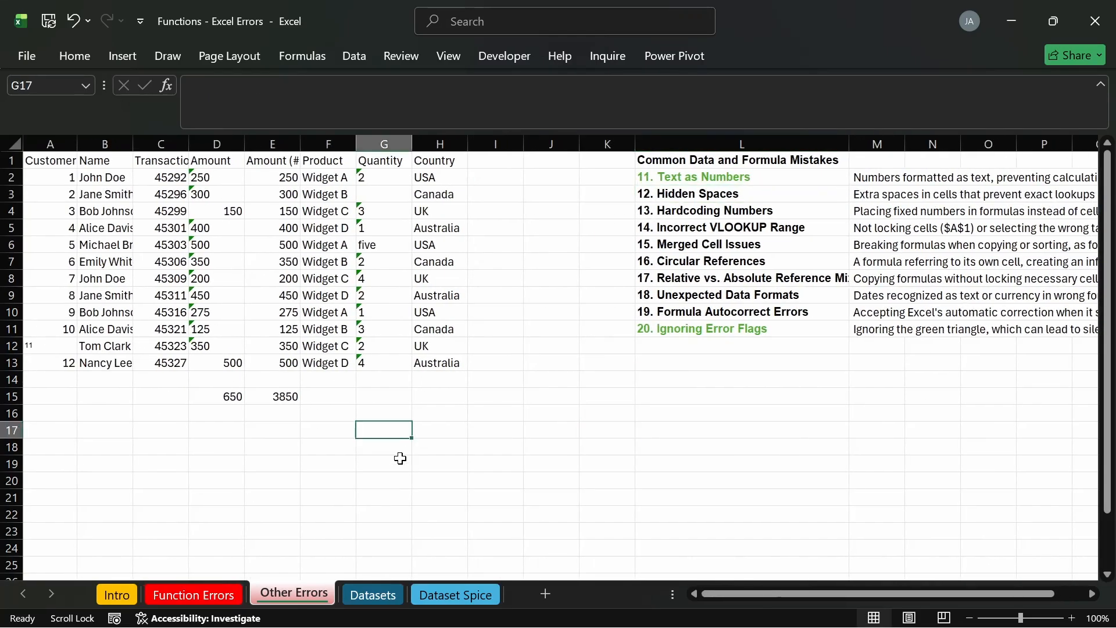
left_click(402, 463)
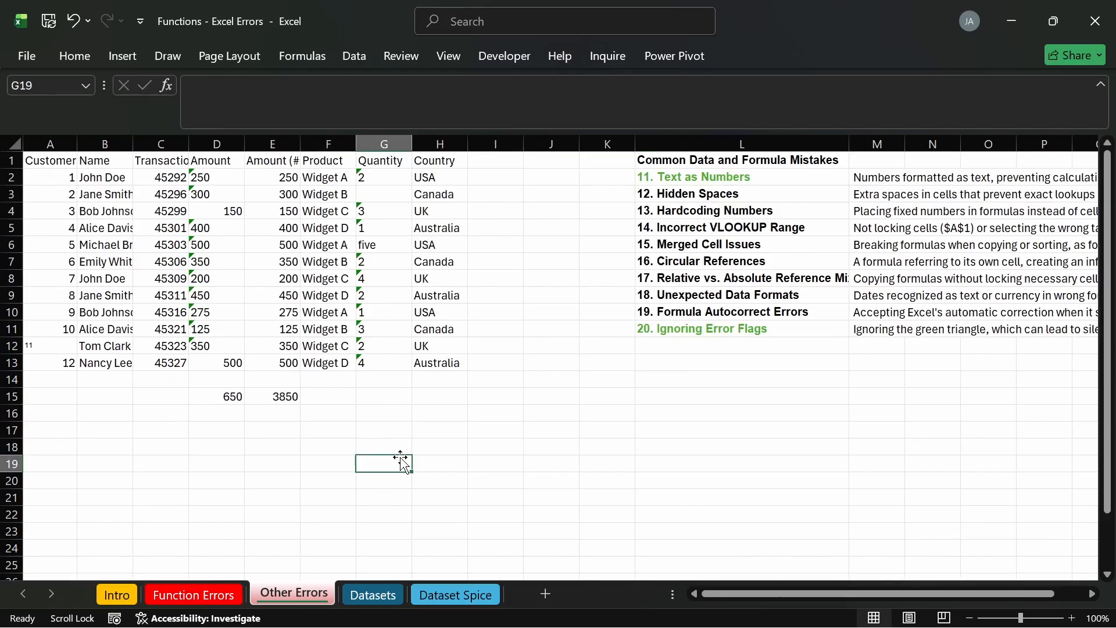
type("item")
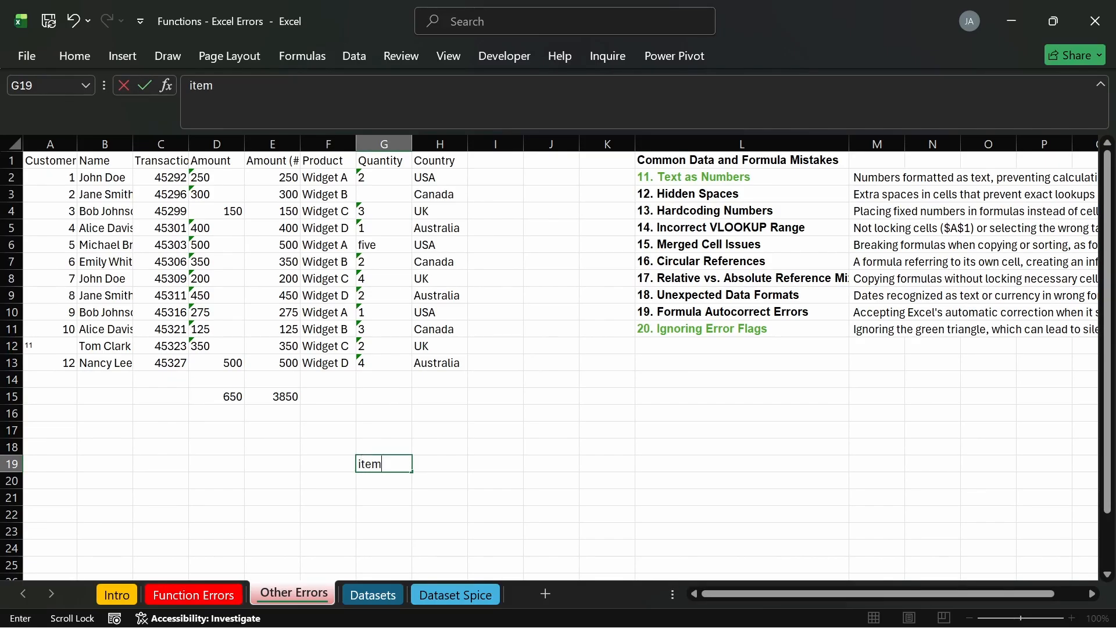
key("Return")
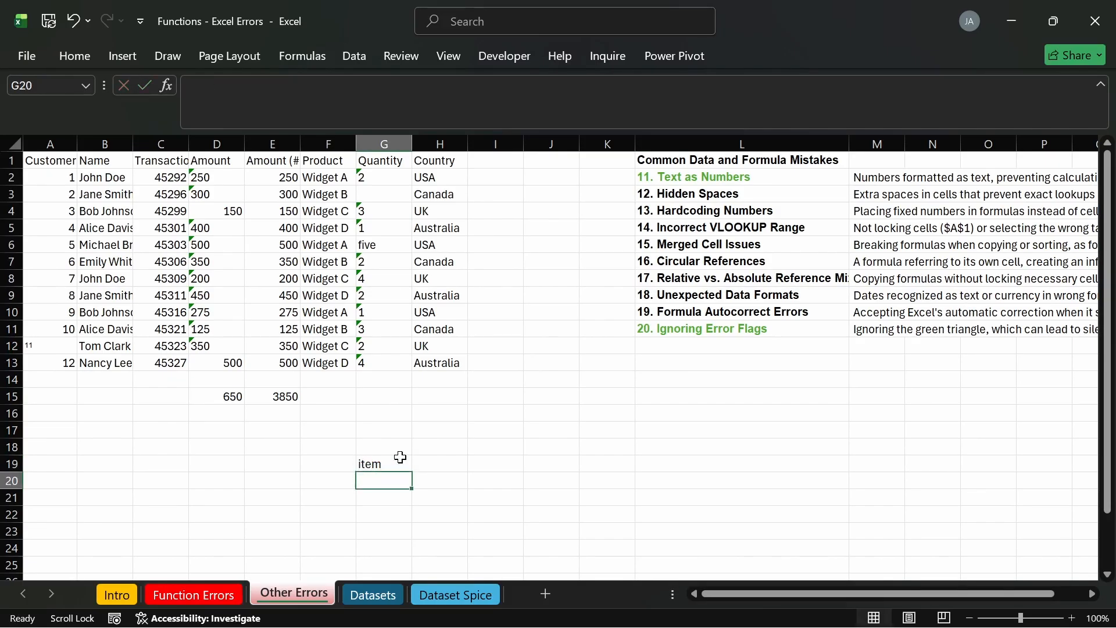
left_click(441, 464)
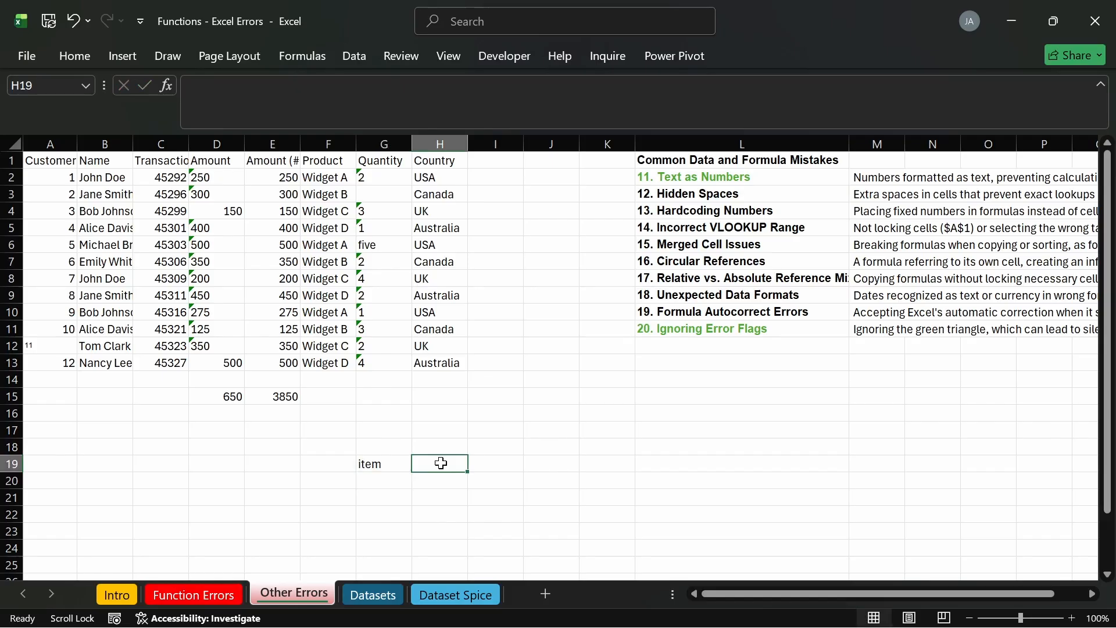
type("l")
type("tem")
key("Return")
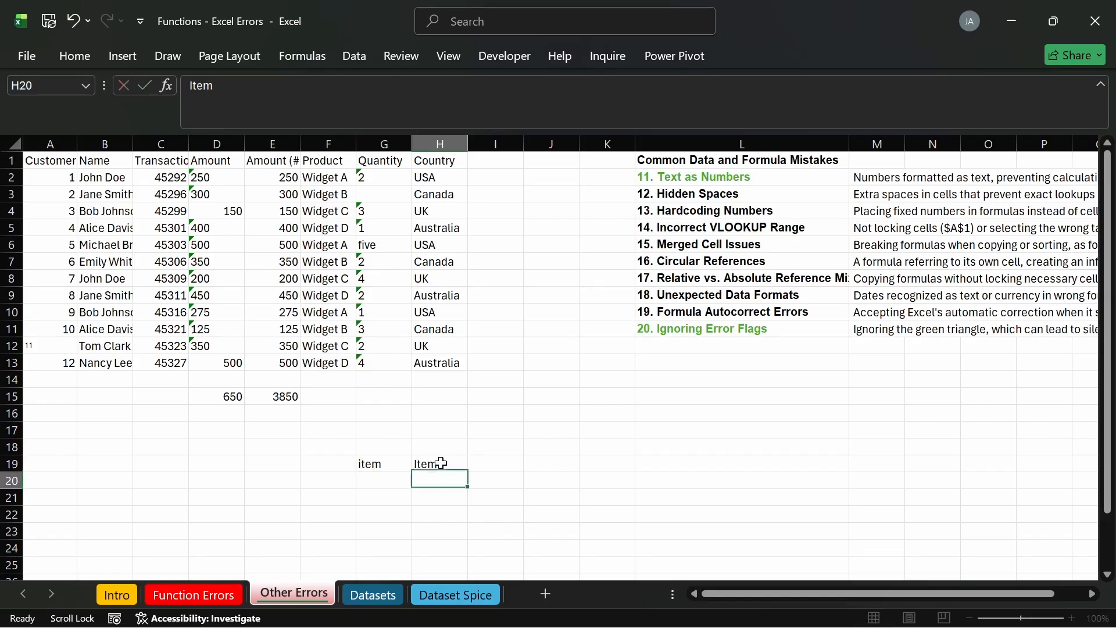
Step: Compare the two entries by entering the formula =G19=H19 in G20
left_click(379, 477)
type("=")
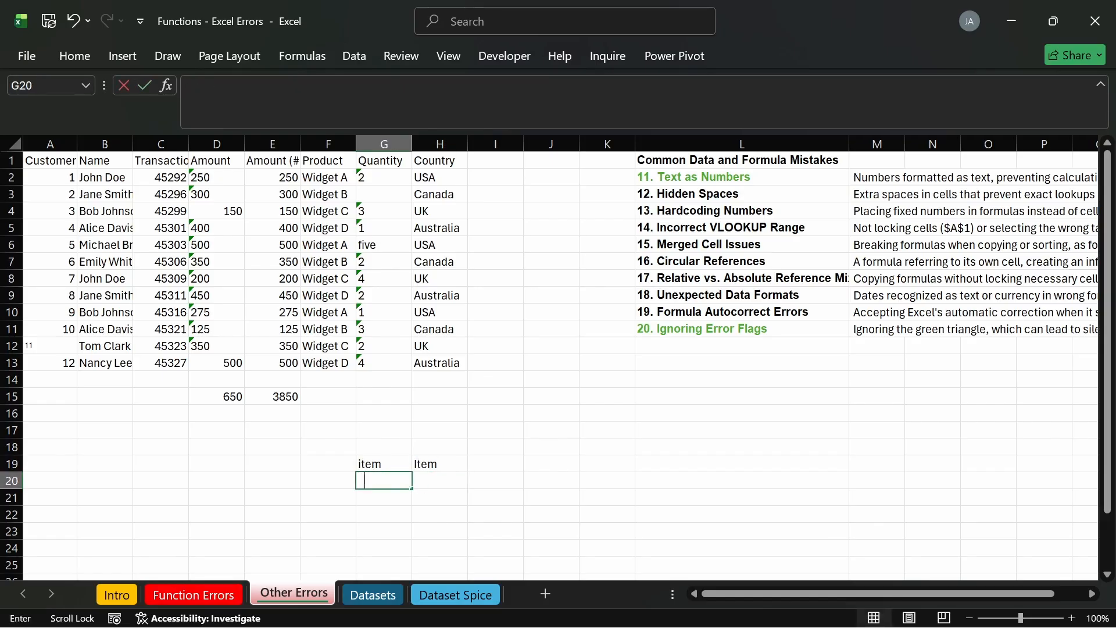
left_click(367, 461)
type("=")
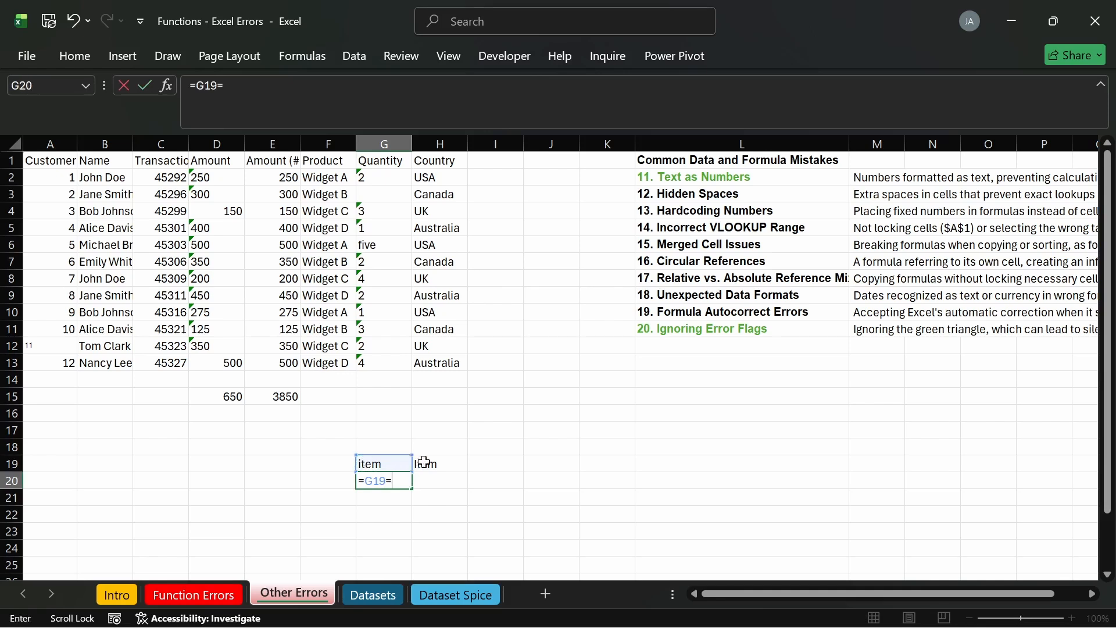
left_click(433, 464)
key("Return")
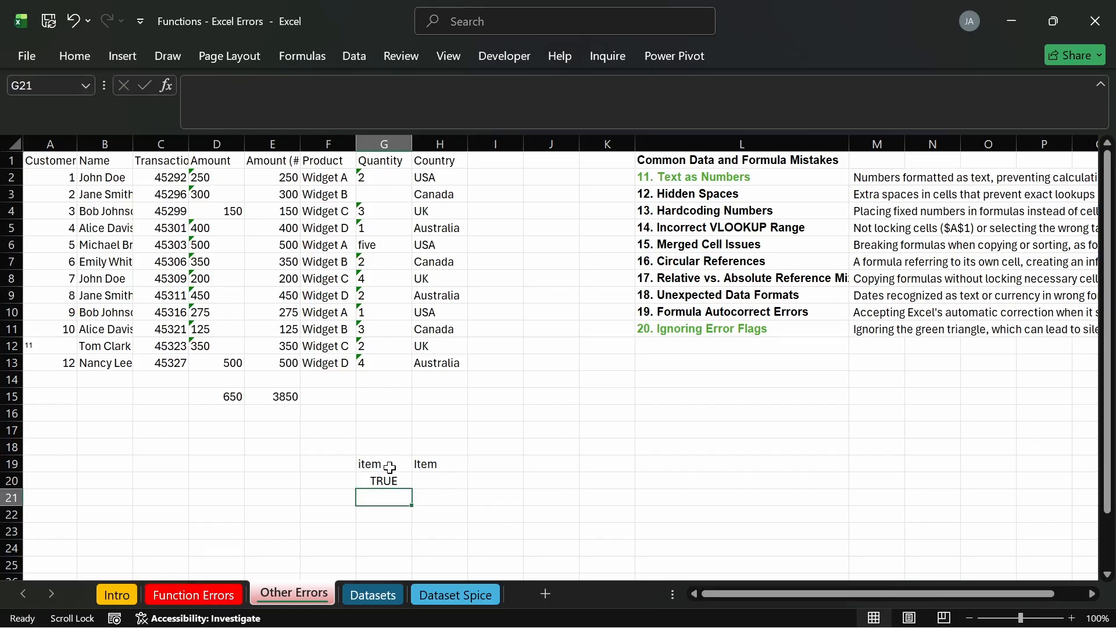
Step: Move the "Item" entry from H19 to G20, replacing the comparison formula there
left_click(396, 461)
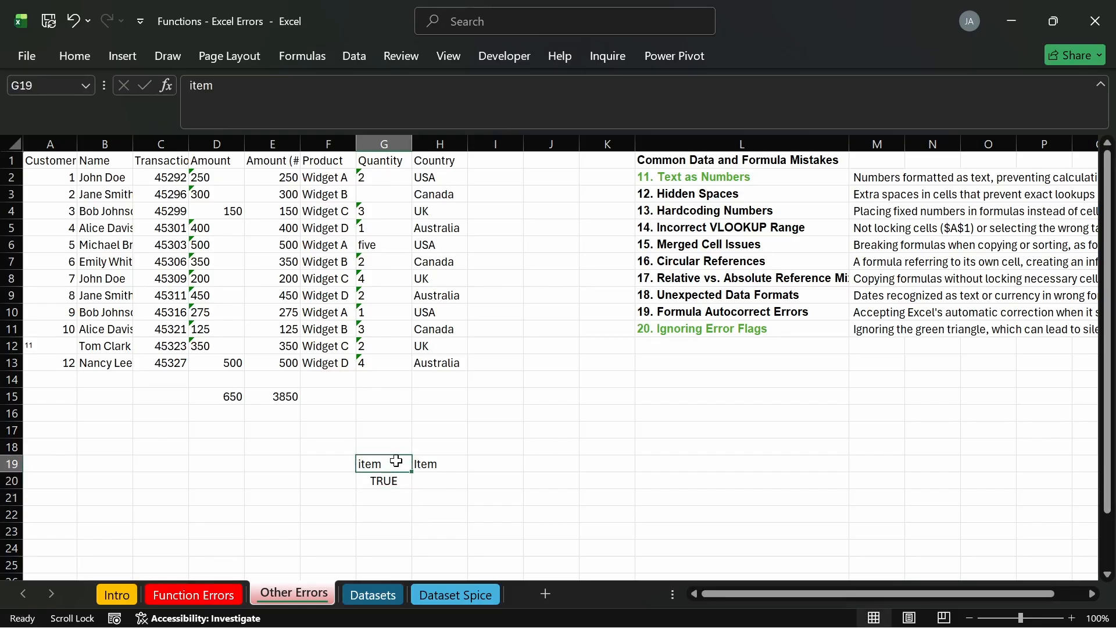
left_click(428, 467)
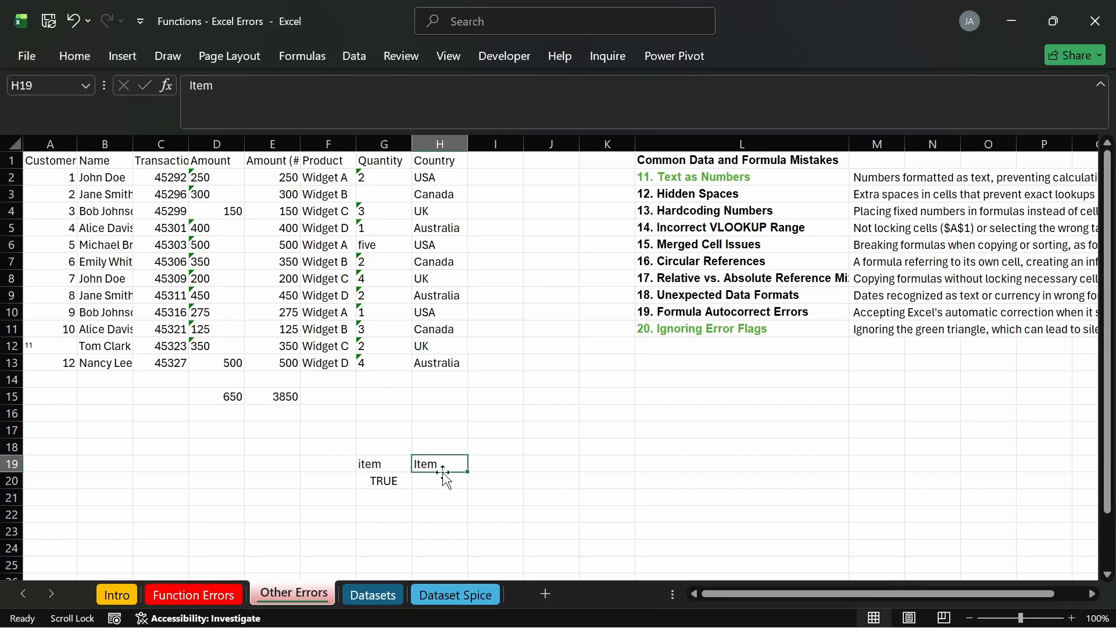
left_click_drag(451, 472, 396, 490)
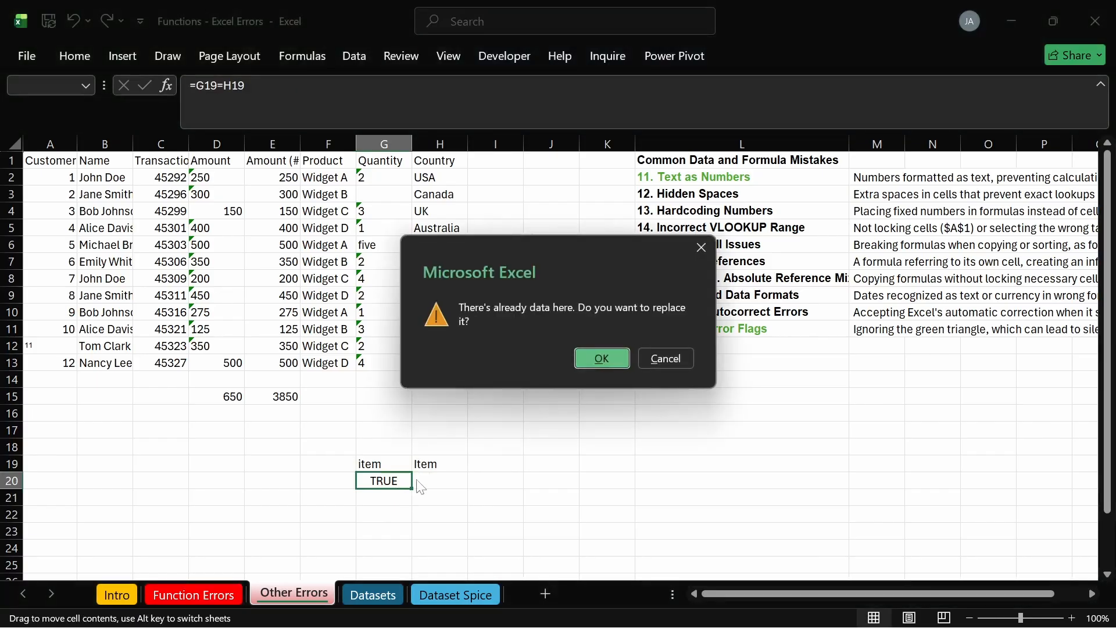
left_click(576, 365)
Step: Add "ITEM" in G21 and "item" in G22 to extend the list of spelling variants
left_click(386, 495)
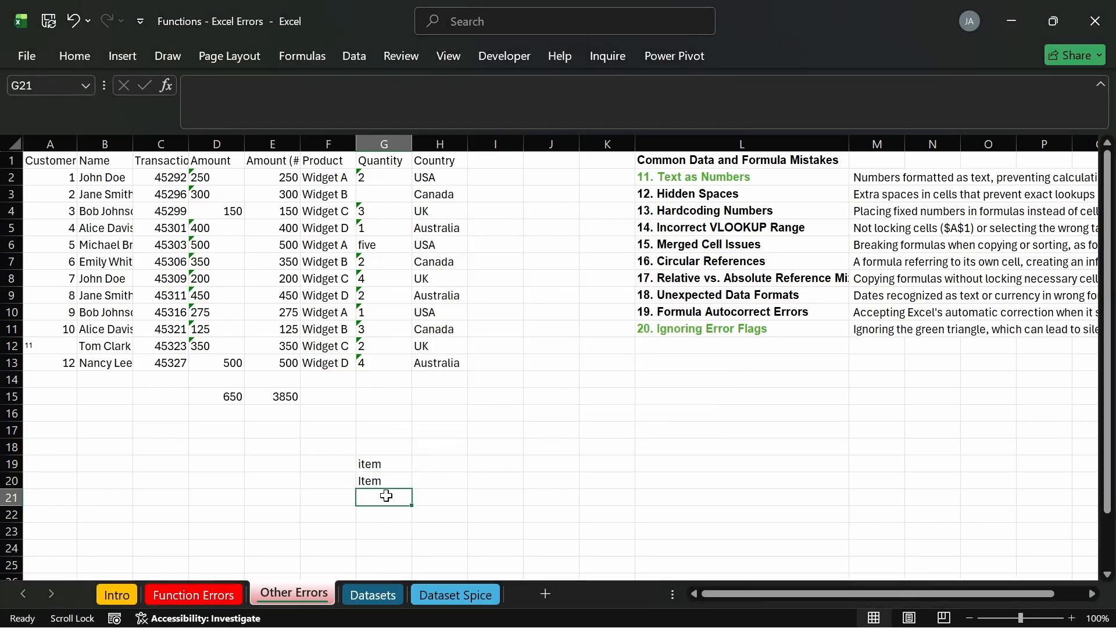
type("I")
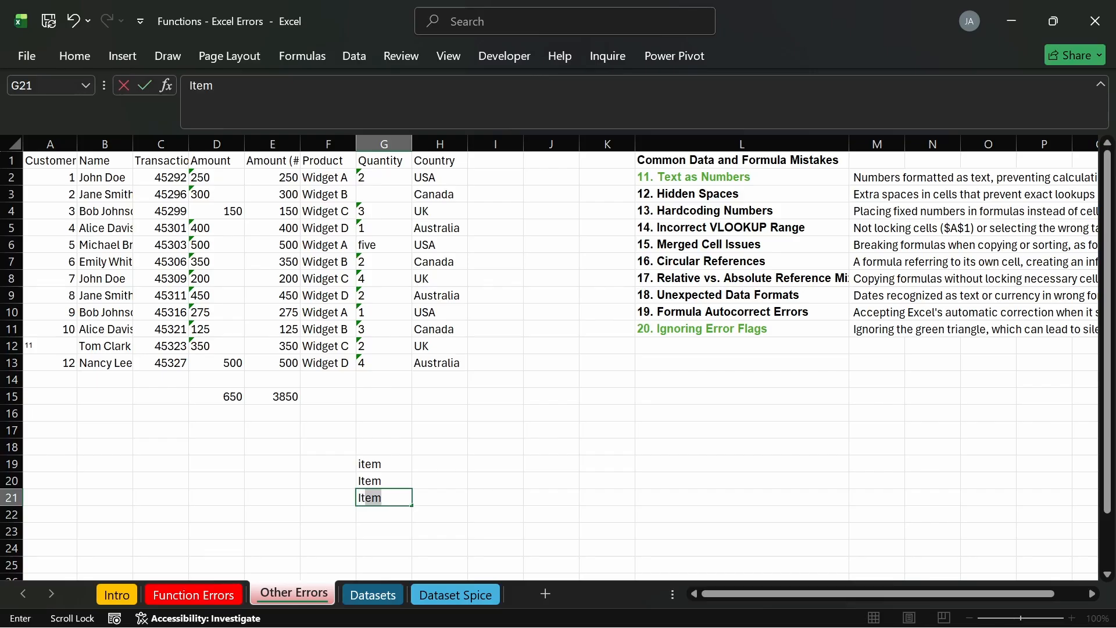
key("BackSpace")
type("TEM")
key("Return")
type("ITE")
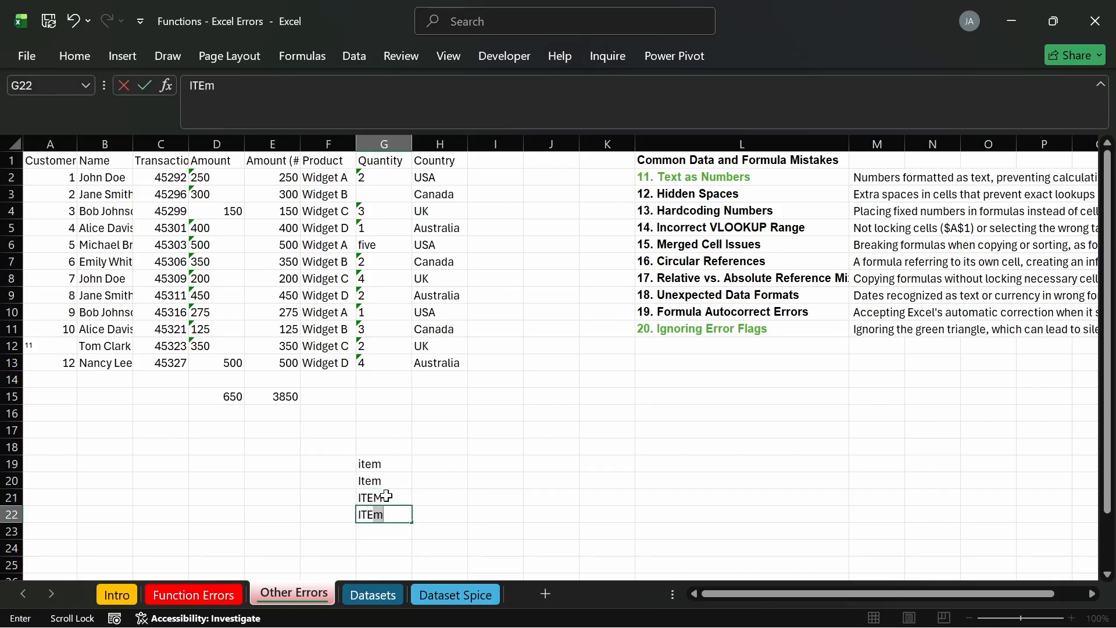
key("Return")
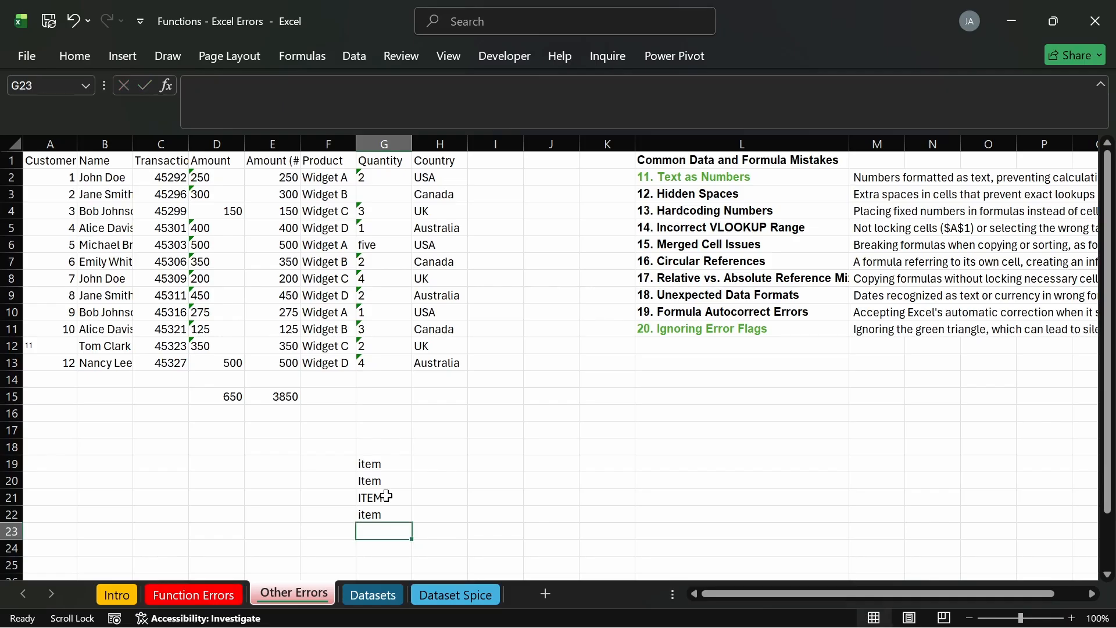
Step: Create a PivotTable from G19:G22 at I19 on the existing worksheet, with the item field as rows, and close the field list
left_click_drag(396, 464, 383, 515)
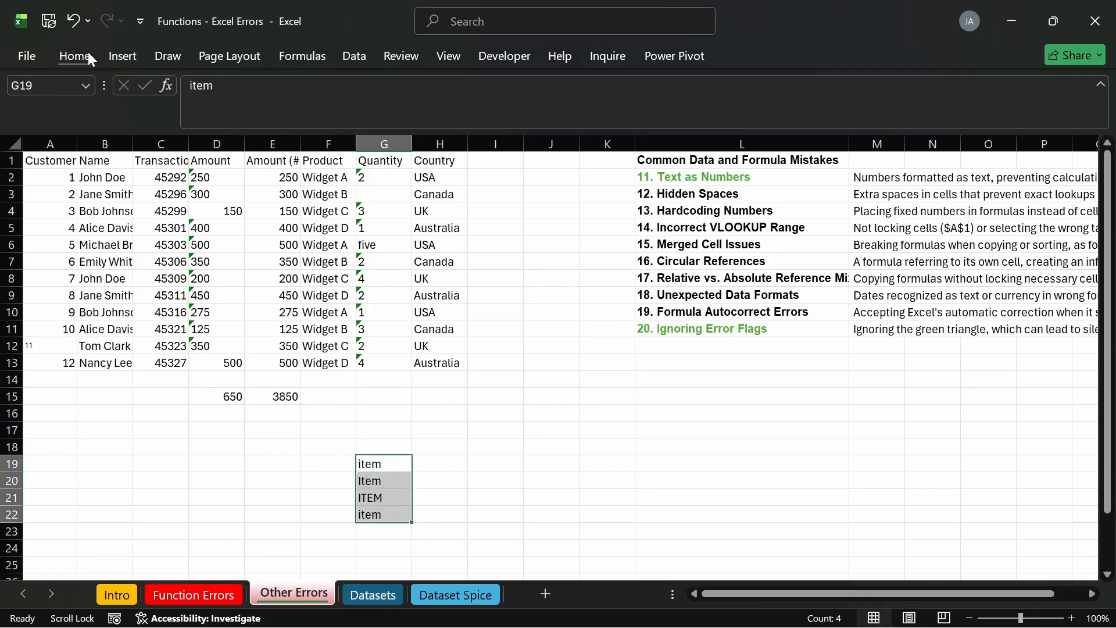
left_click(112, 51)
left_click(46, 89)
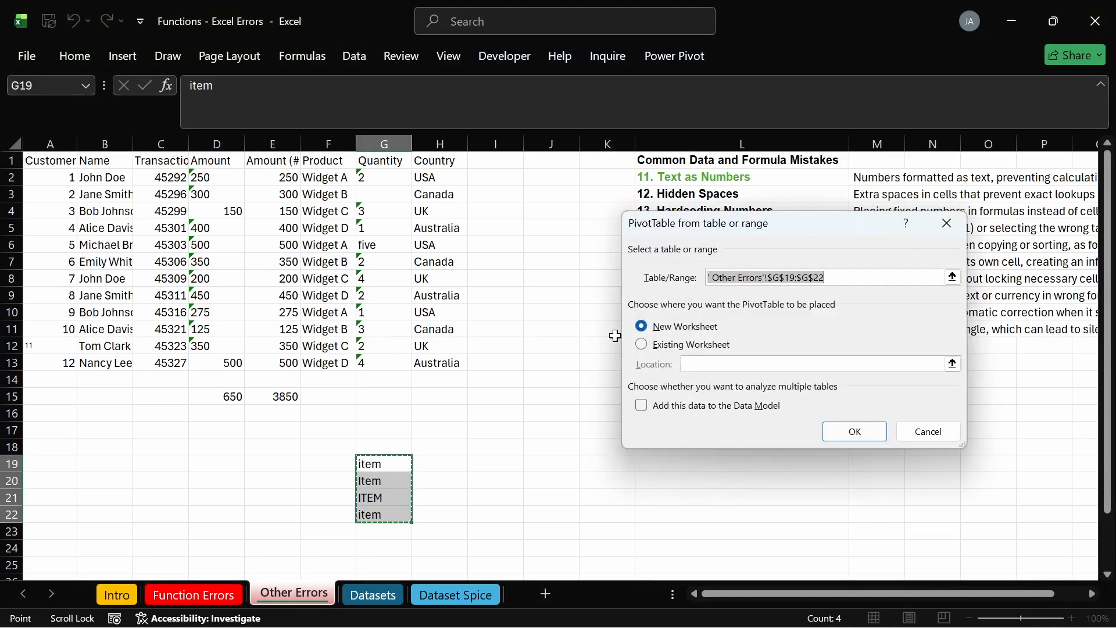
left_click(663, 346)
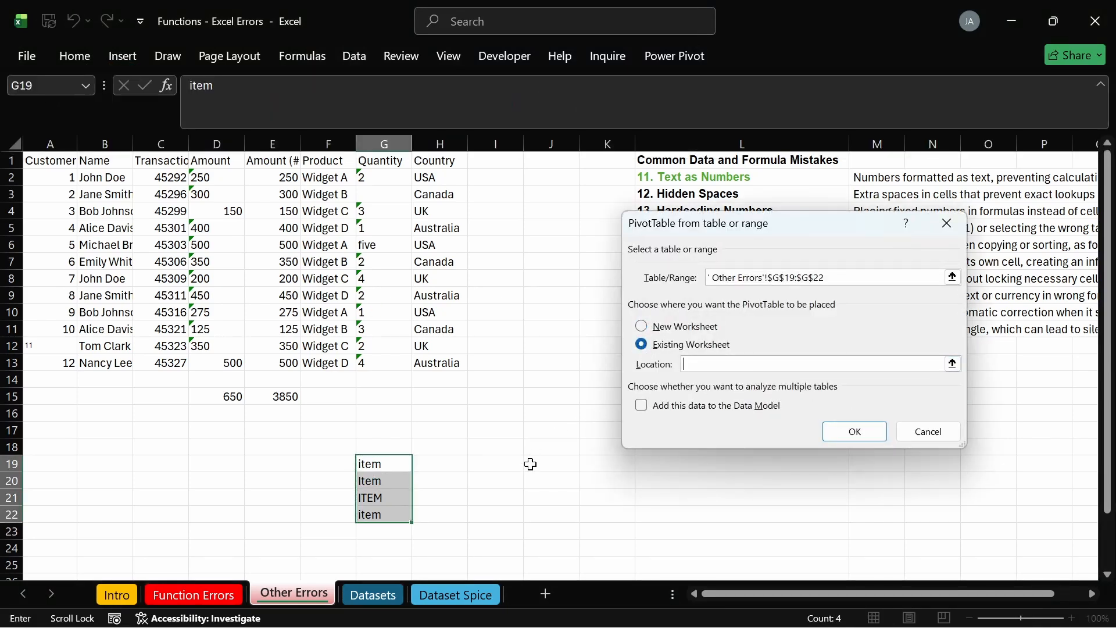
left_click(508, 464)
left_click(829, 433)
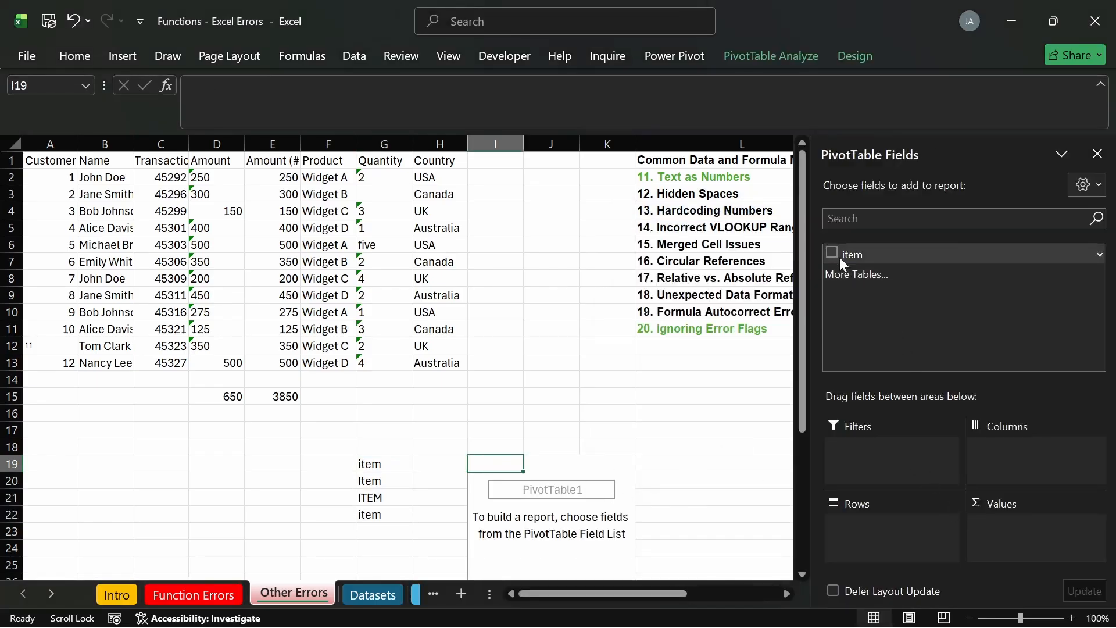
left_click(832, 252)
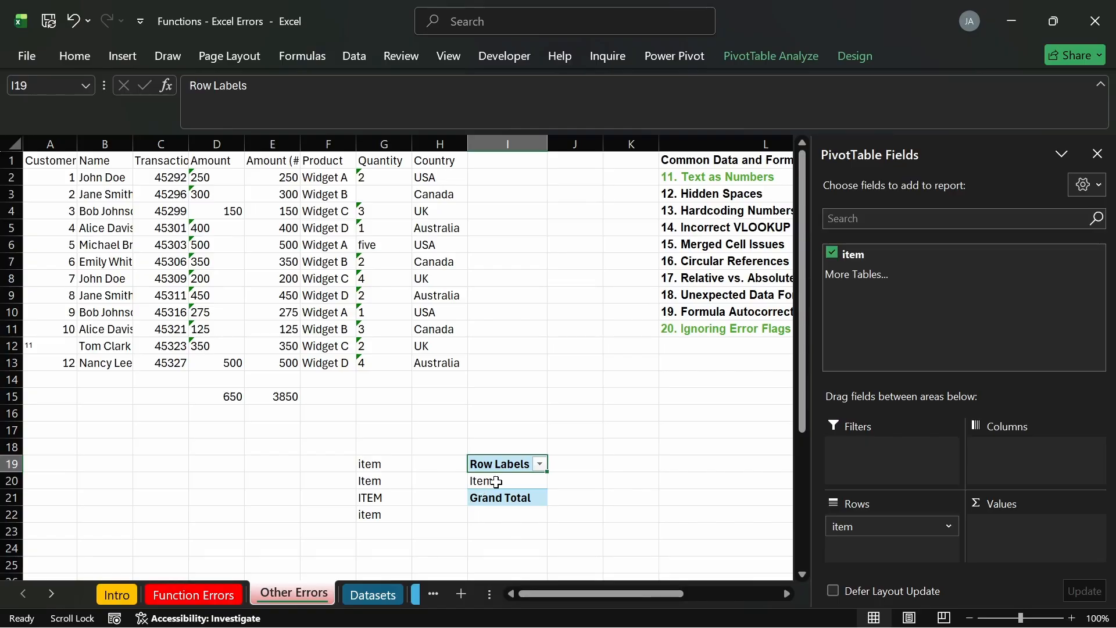
left_click(1097, 154)
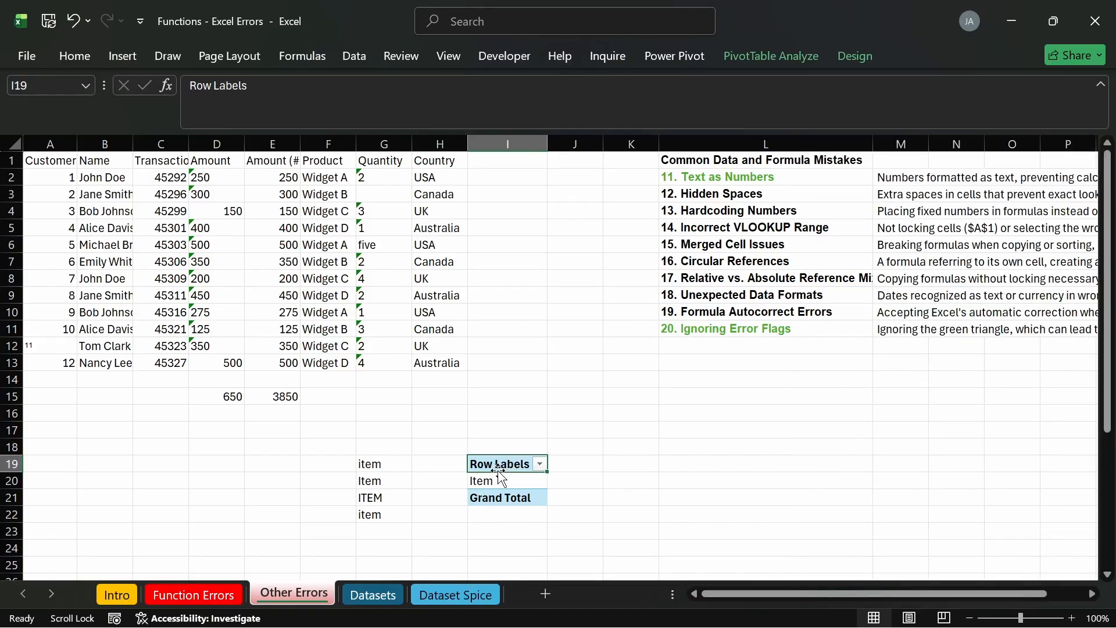
Step: Delete the PivotTable in I19:I21
left_click_drag(499, 466, 503, 497)
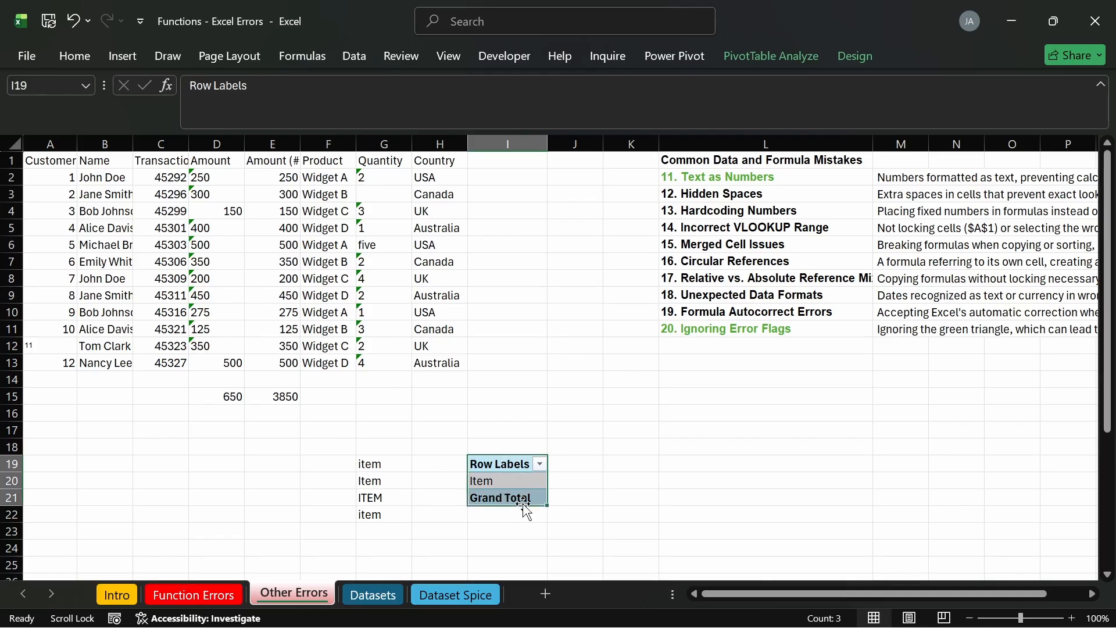
key("Delete")
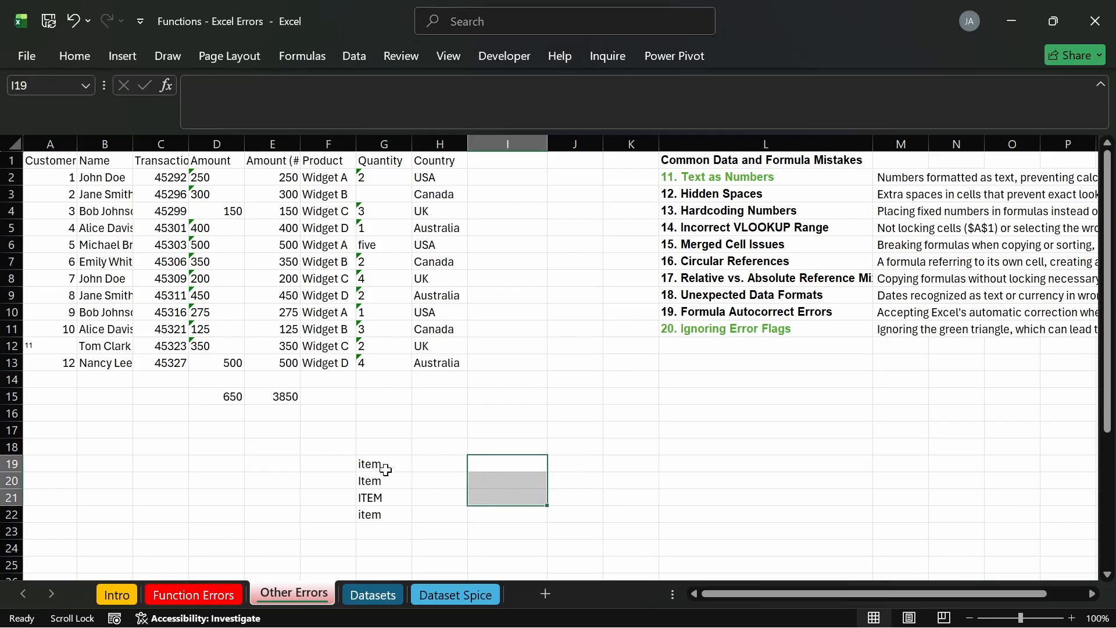
Step: Check the contents of the item entries in G19:G22 one by one
left_click(385, 468)
key("Down")
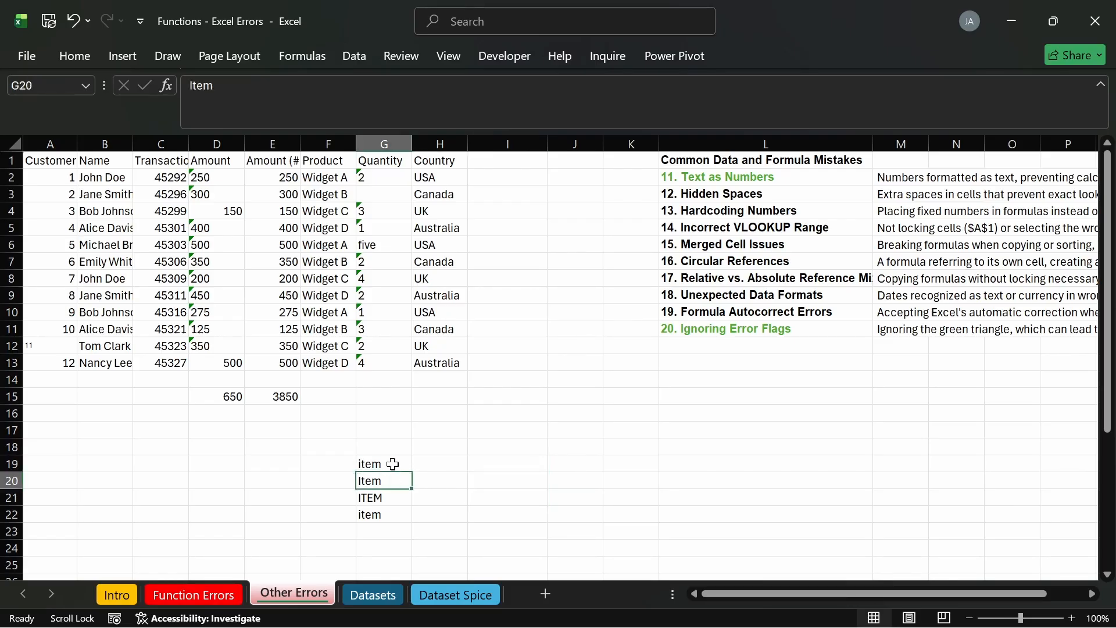
left_click(393, 464)
left_click(387, 482)
left_click(385, 515)
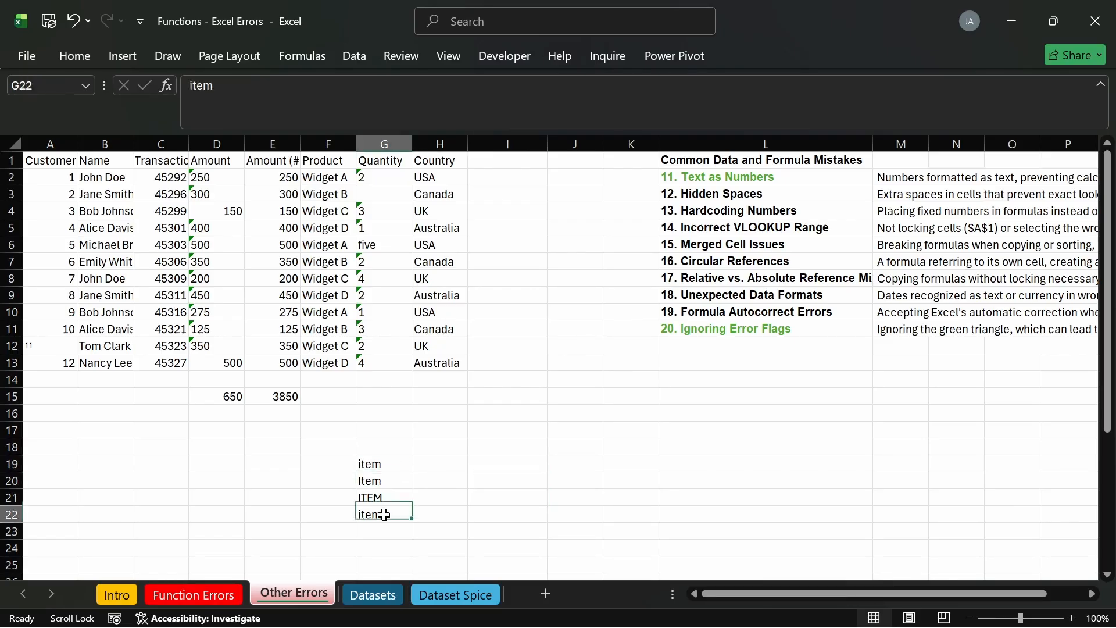
Step: Recheck the first item entry in G19 and undo the deletion of the PivotTable at I19
double_click(386, 463)
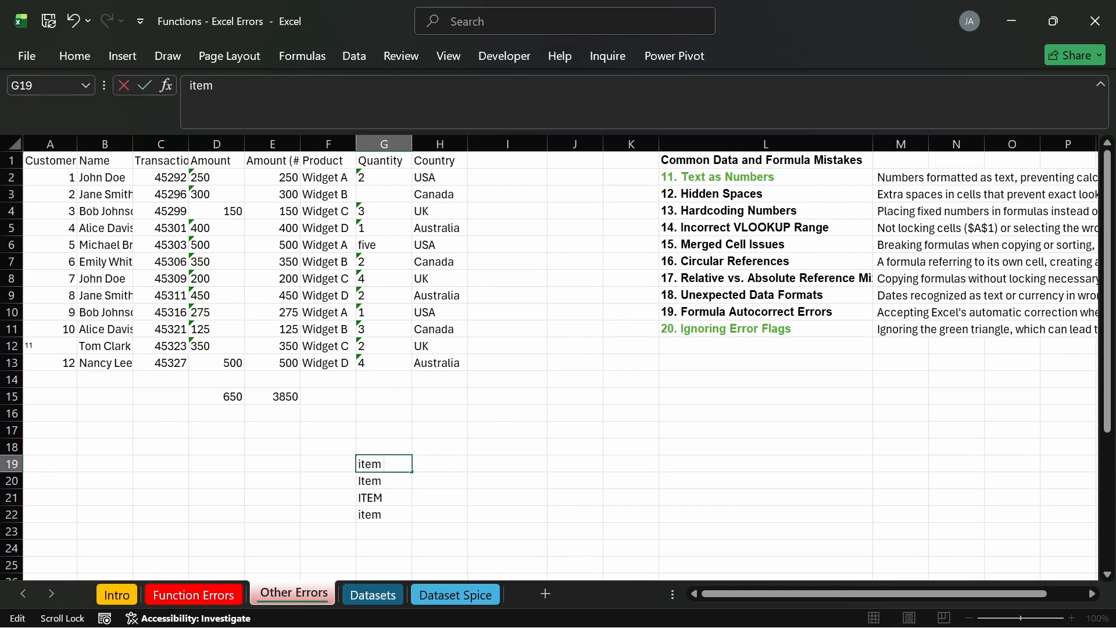
key("Return")
left_click_drag(405, 464, 400, 514)
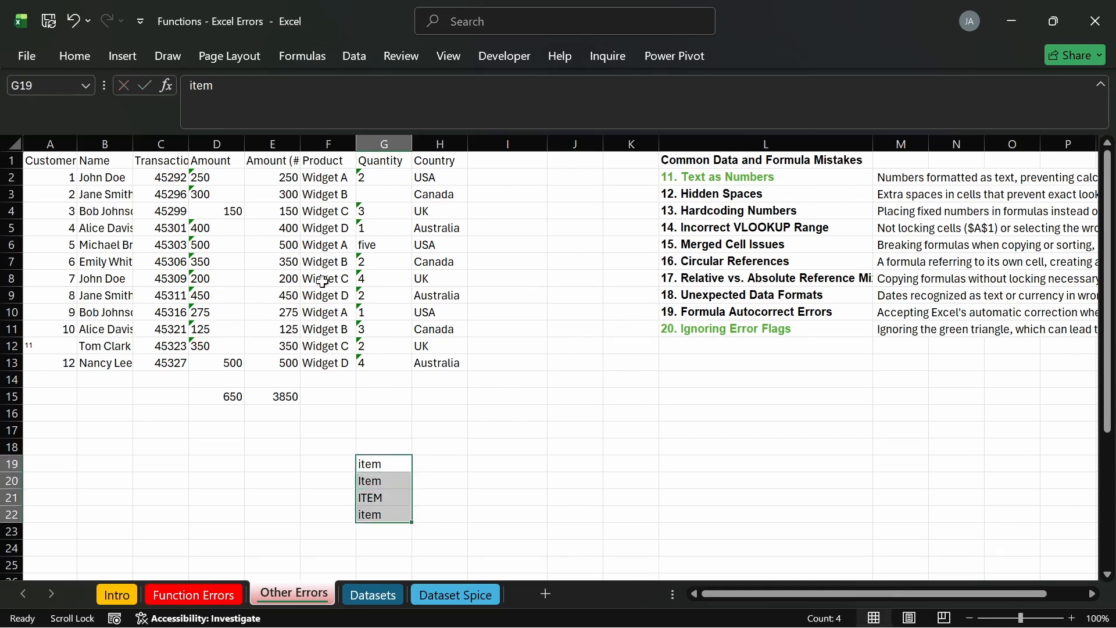
key("ctrl+z")
key("ctrl+z")
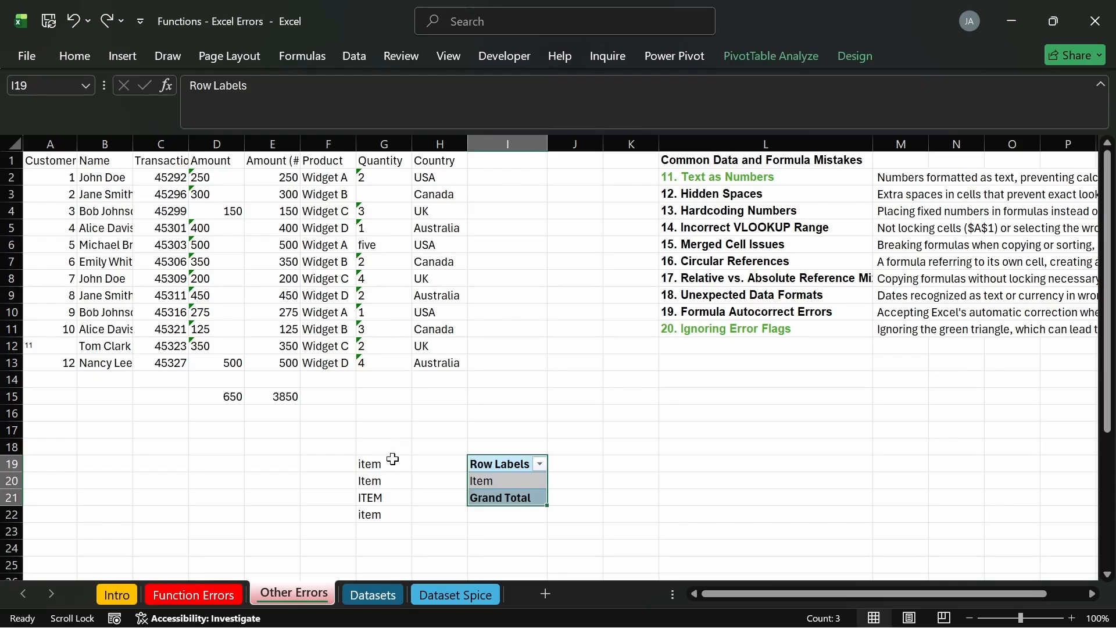
Step: Check the entry in G19 for a trailing space, confirm it, and refresh the PivotTable at I19
double_click(393, 460)
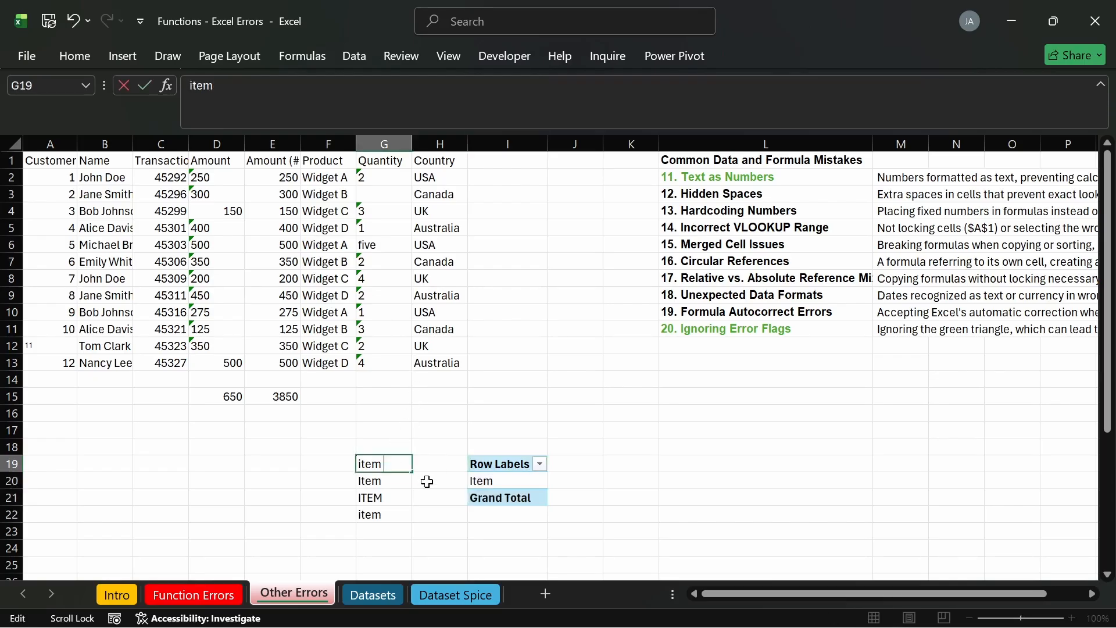
key("Return")
right_click(487, 465)
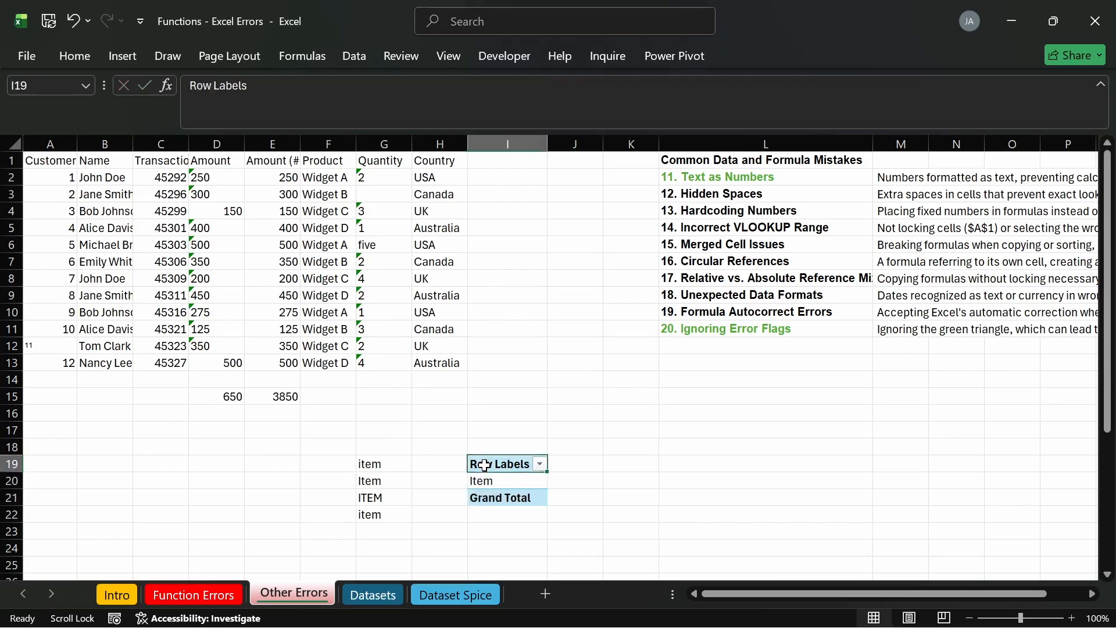
left_click(549, 367)
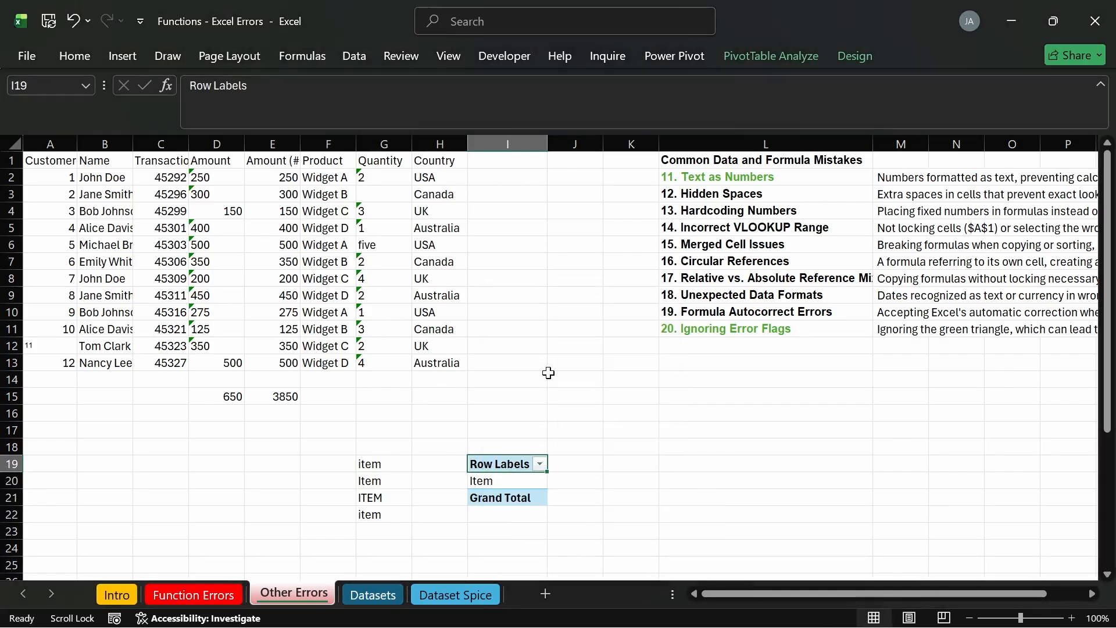
Step: Show the field list for the PivotTable at I19, add item as the row field again, and close the list
right_click(496, 461)
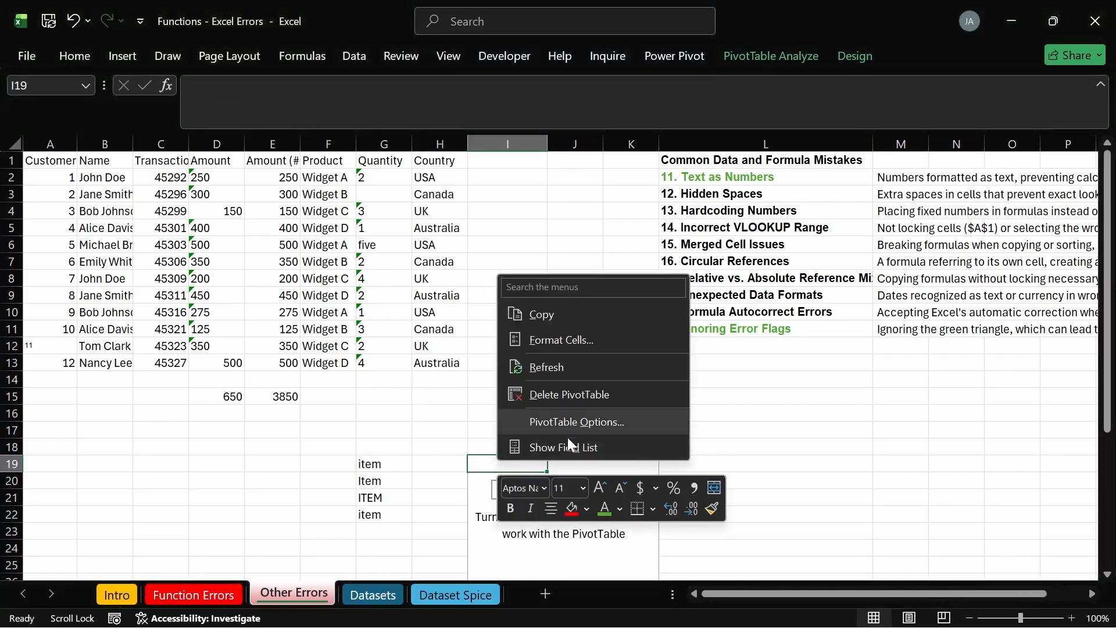
left_click(569, 444)
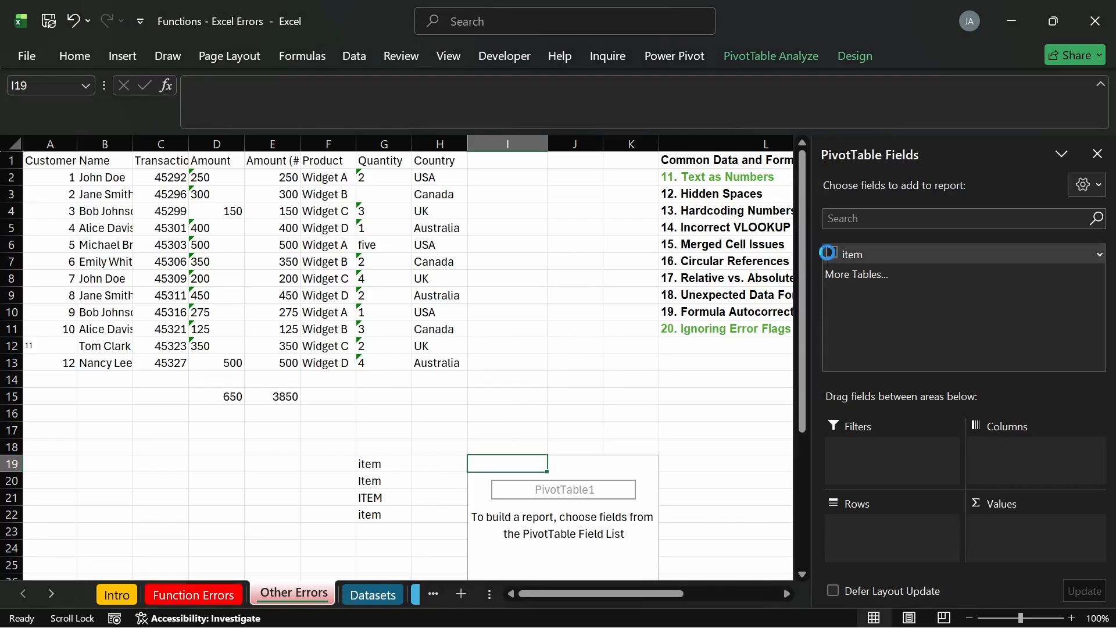
left_click(831, 252)
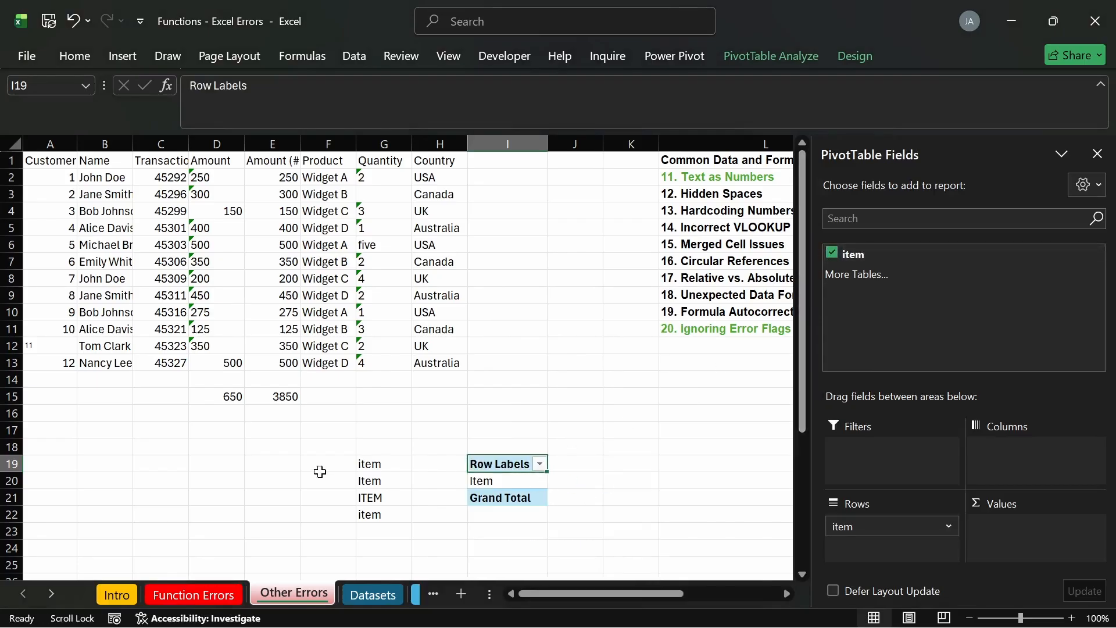
left_click(1097, 154)
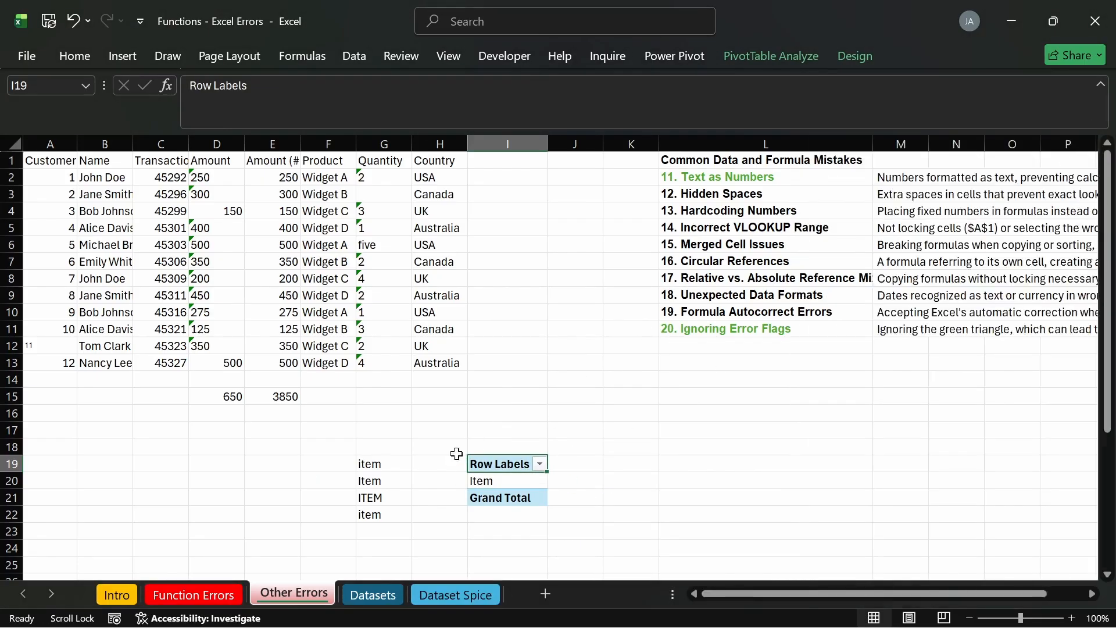
Step: Recheck the entry in G19 and delete the PivotTable in I19:I21
double_click(385, 464)
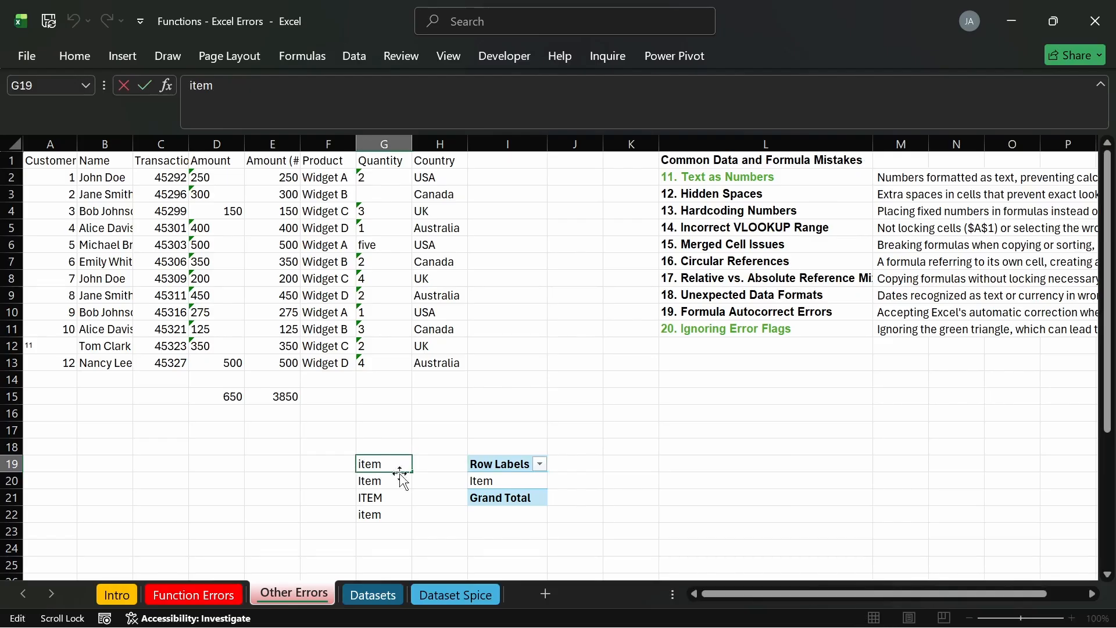
left_click(372, 481)
left_click(501, 464)
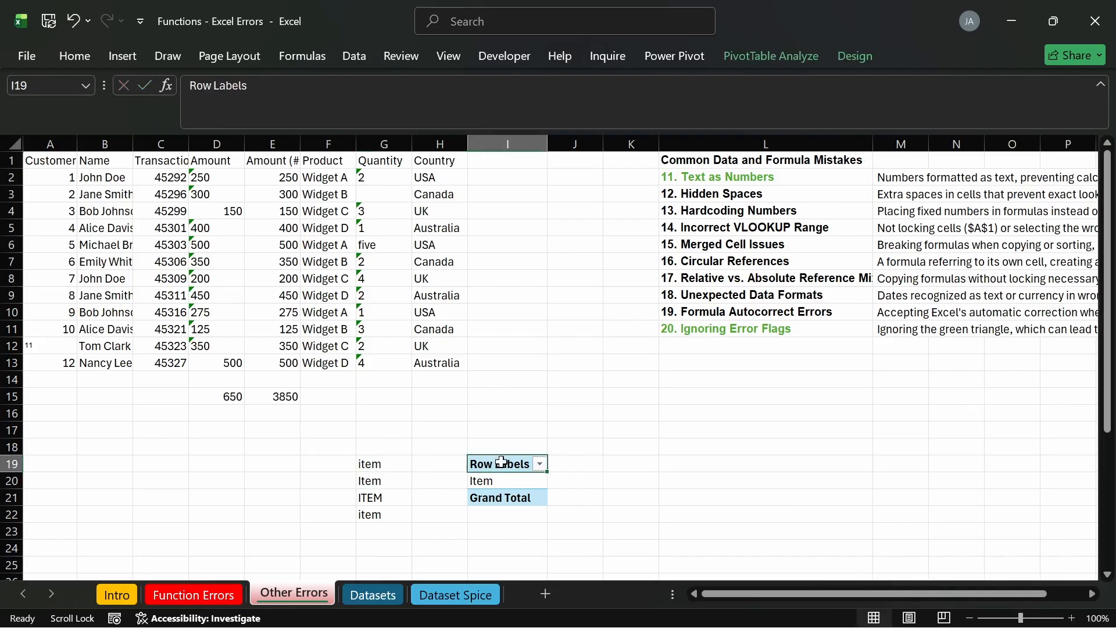
left_click_drag(501, 463, 499, 497)
key("Delete")
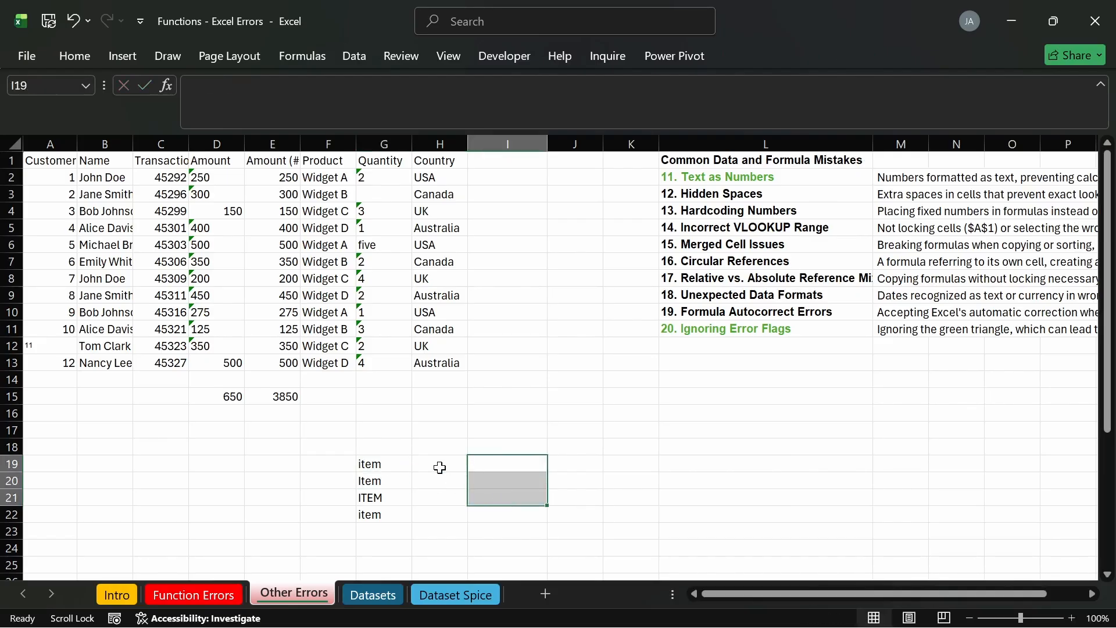
Step: Move the entries from G20, G21 and G22 to H19, I19 and J19 so the spelling variants form one row
left_click(440, 468)
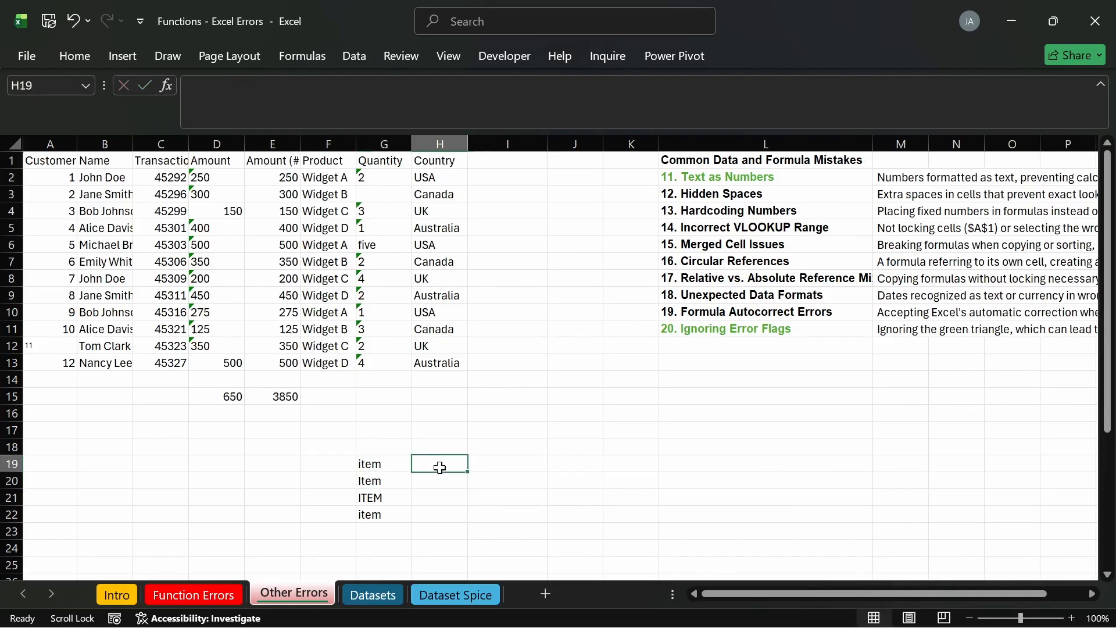
left_click(380, 483)
left_click_drag(398, 481, 471, 483)
left_click(385, 497)
left_click_drag(385, 497, 526, 478)
left_click(372, 515)
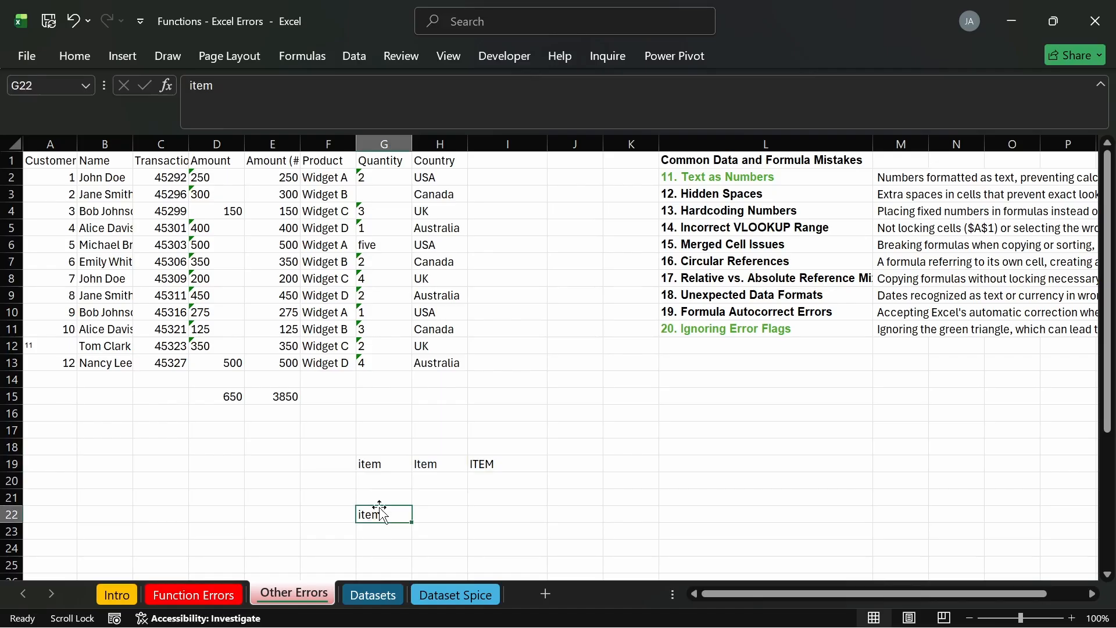
left_click_drag(378, 507, 561, 465)
Step: Check the entries in G19 and H19 for hidden spaces and compare them in G20 with the formula =G19=H19
double_click(382, 463)
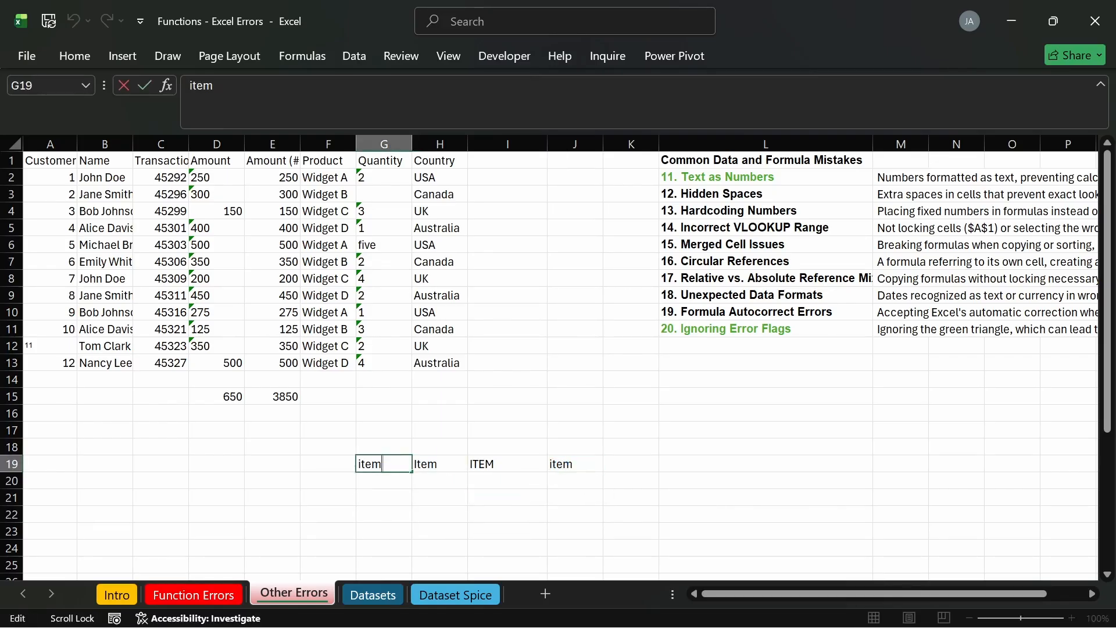
double_click(438, 463)
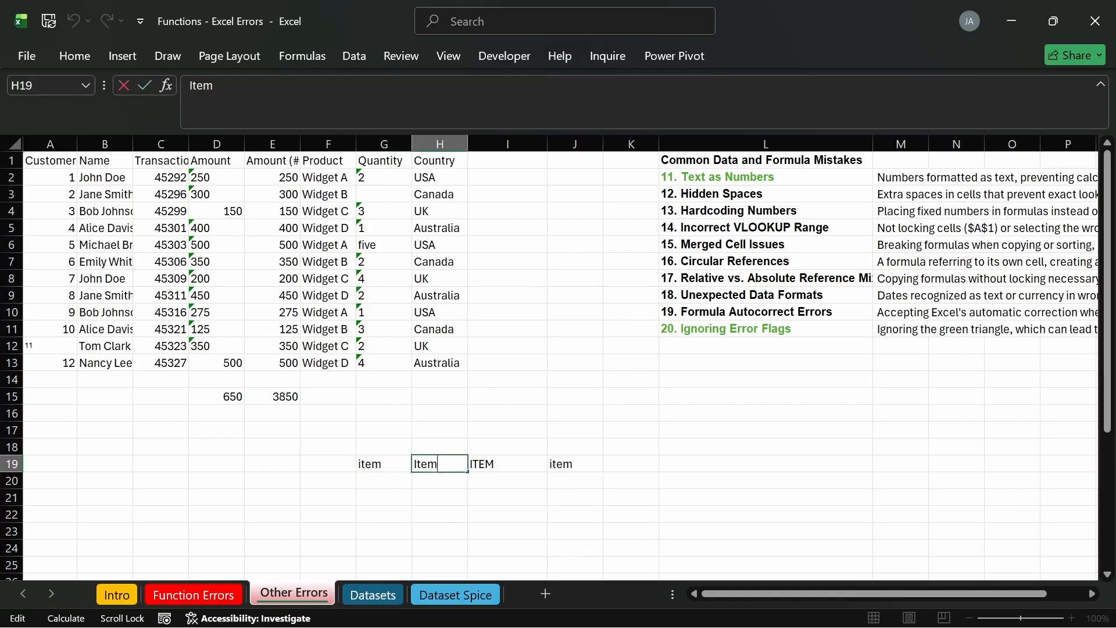
left_click(383, 479)
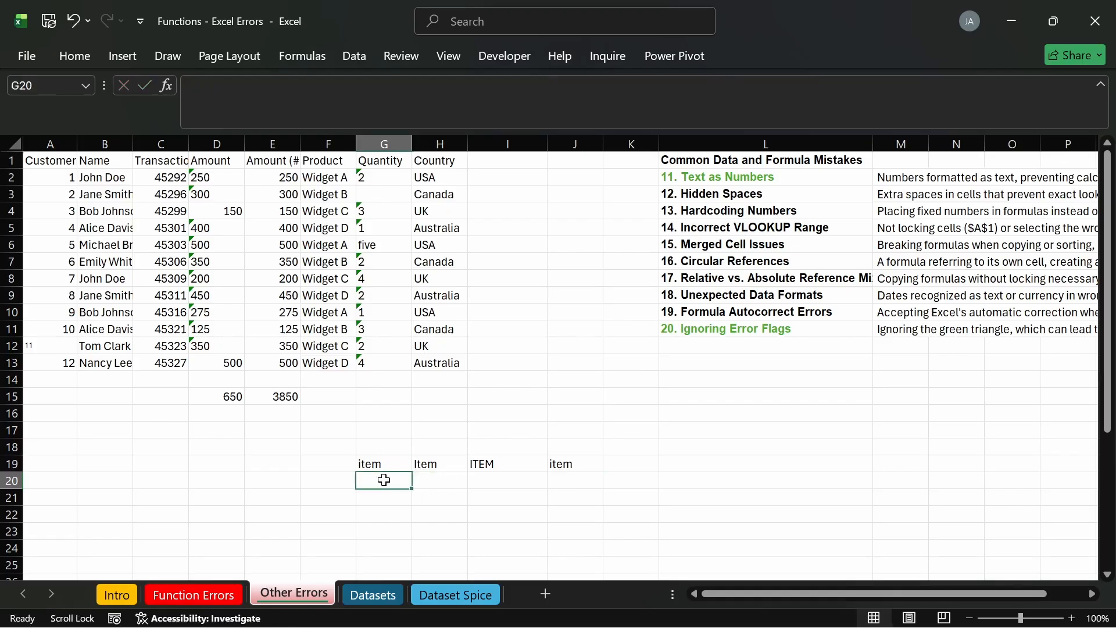
type("=")
left_click(391, 462)
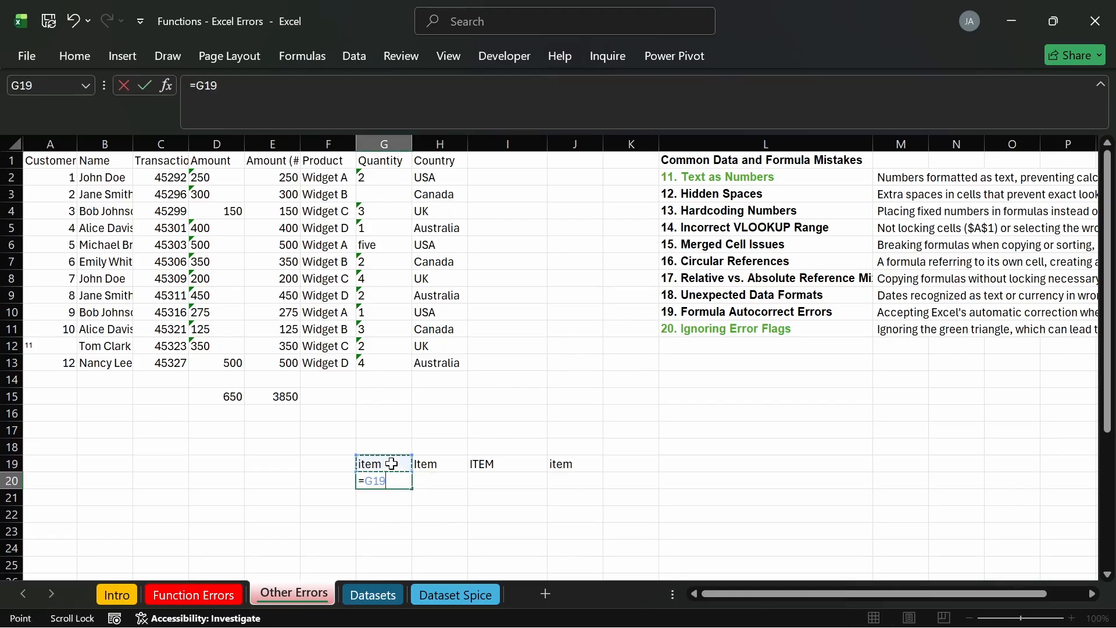
type("=")
left_click(437, 463)
key("Return")
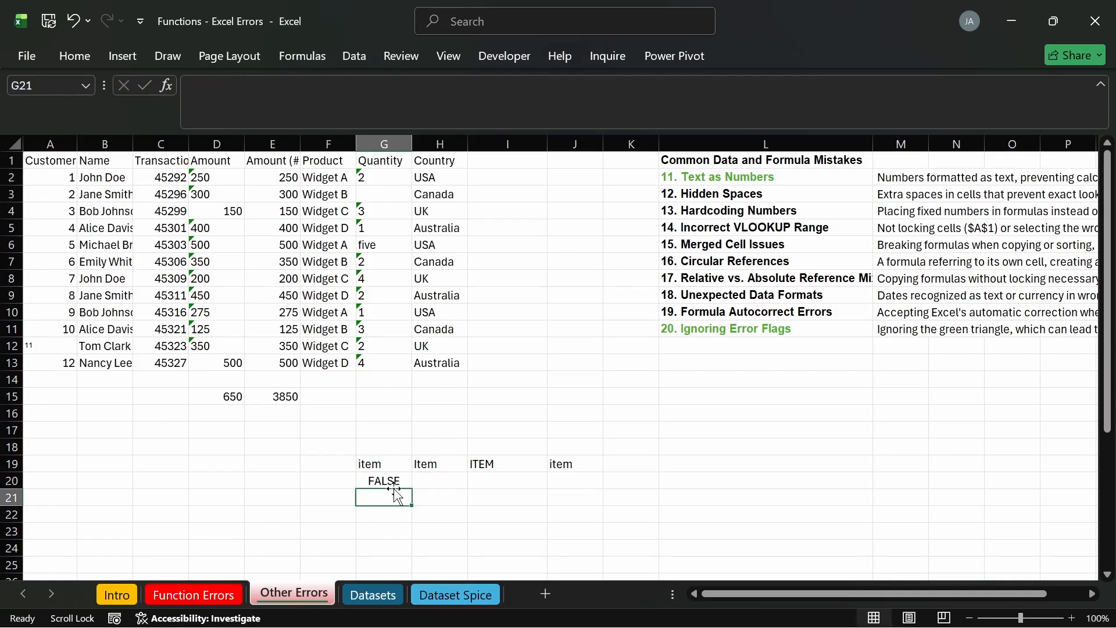
Step: Review the comparison formula in G20 and clear the test entries in G19:J20
left_click(393, 477)
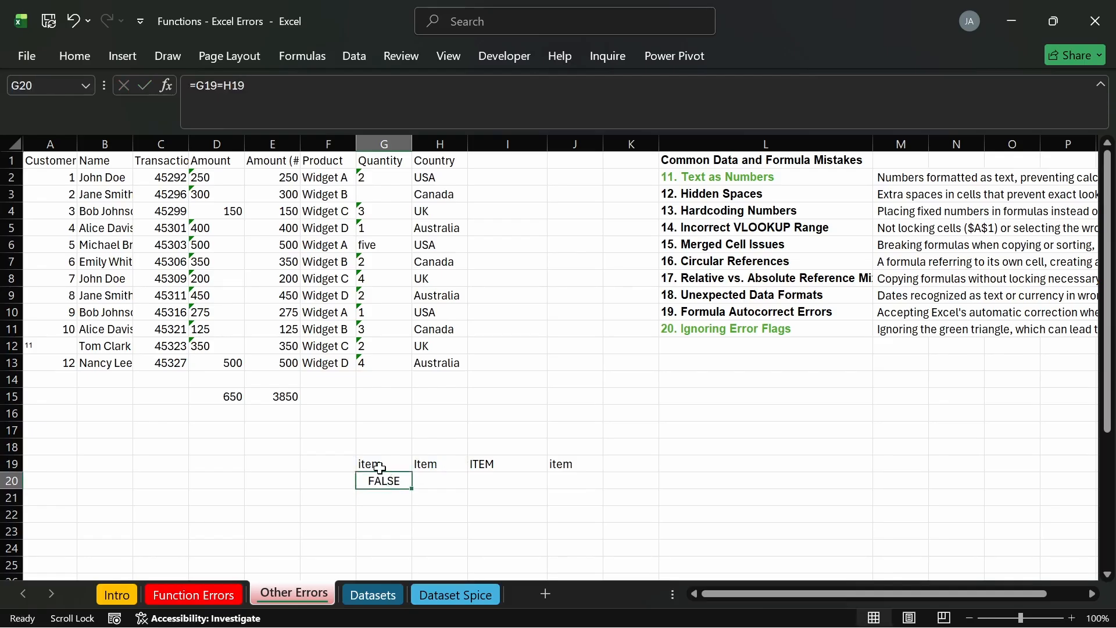
mouse_move(375, 463)
left_mouse_down()
mouse_move(560, 464)
mouse_move(572, 476)
left_mouse_up()
key("Delete")
left_click(463, 513)
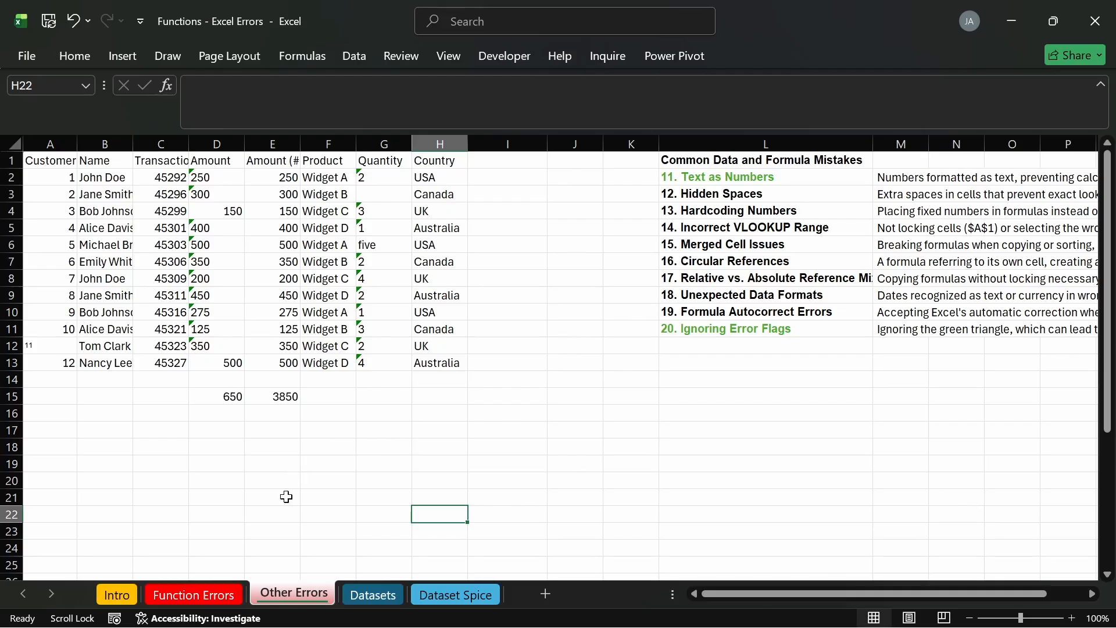
Step: Go to the Function Errors sheet and examine the lookup formulas in B19 and C19, including B19's VLOOKUP arguments
left_click(211, 597)
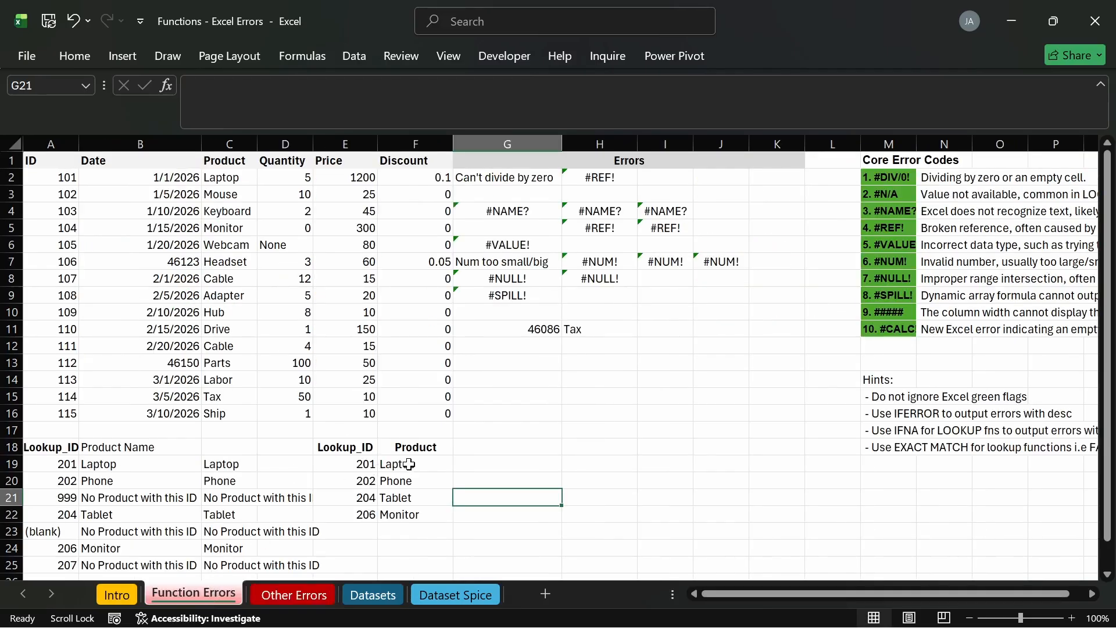
left_click(154, 465)
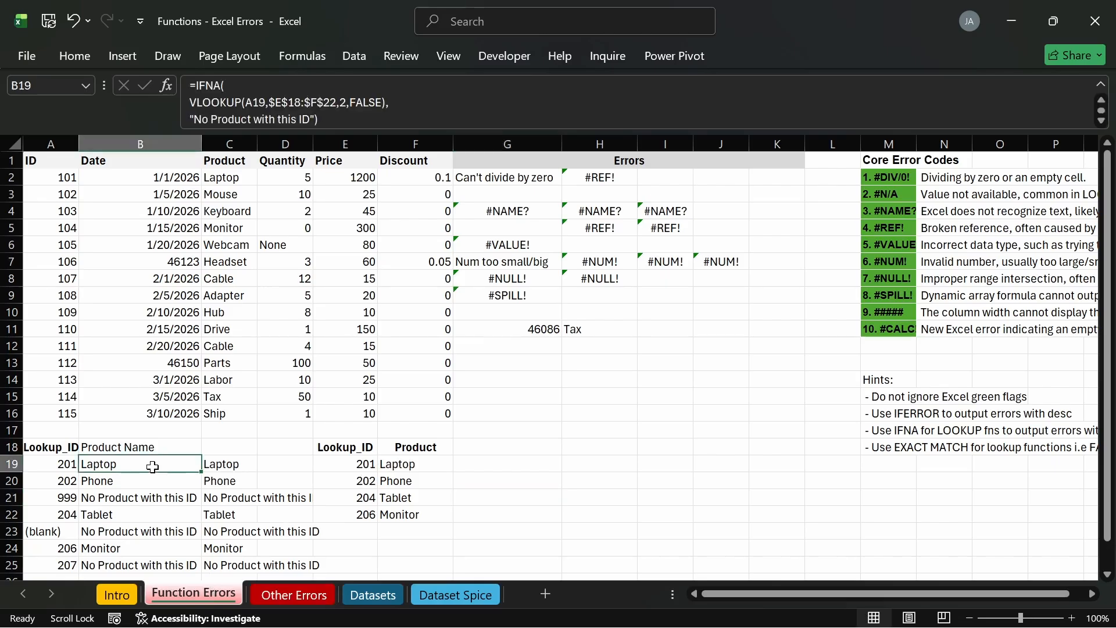
left_click(220, 464)
left_click(170, 463)
double_click(170, 463)
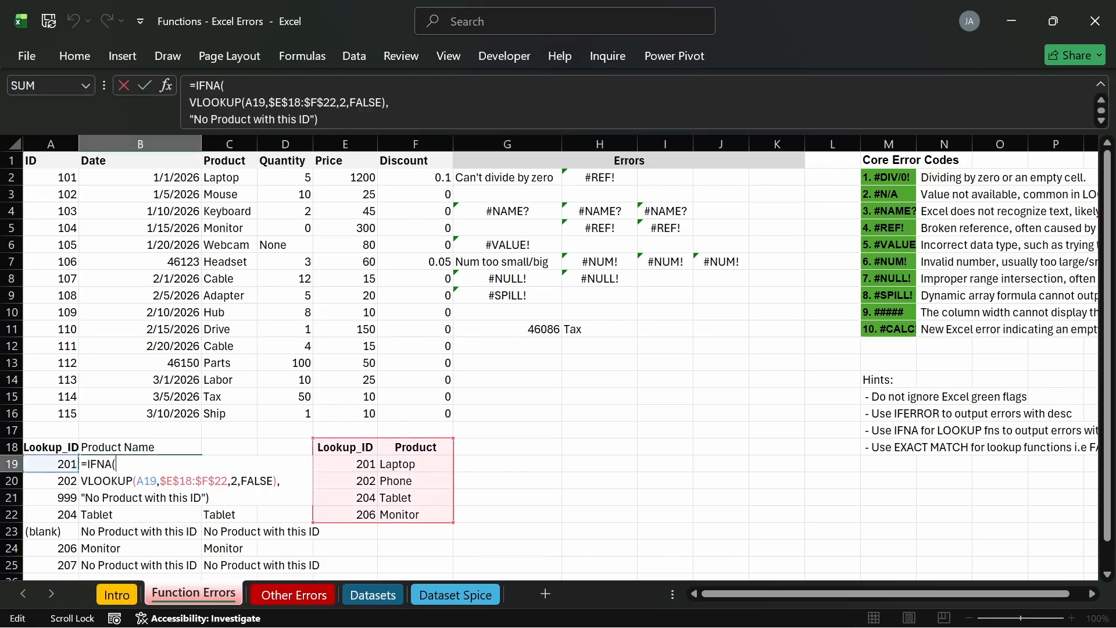
key("Return")
Step: Try "2 01" with an inner space as the lookup ID in A19, check the B19 lookup, and undo the change
left_click(64, 463)
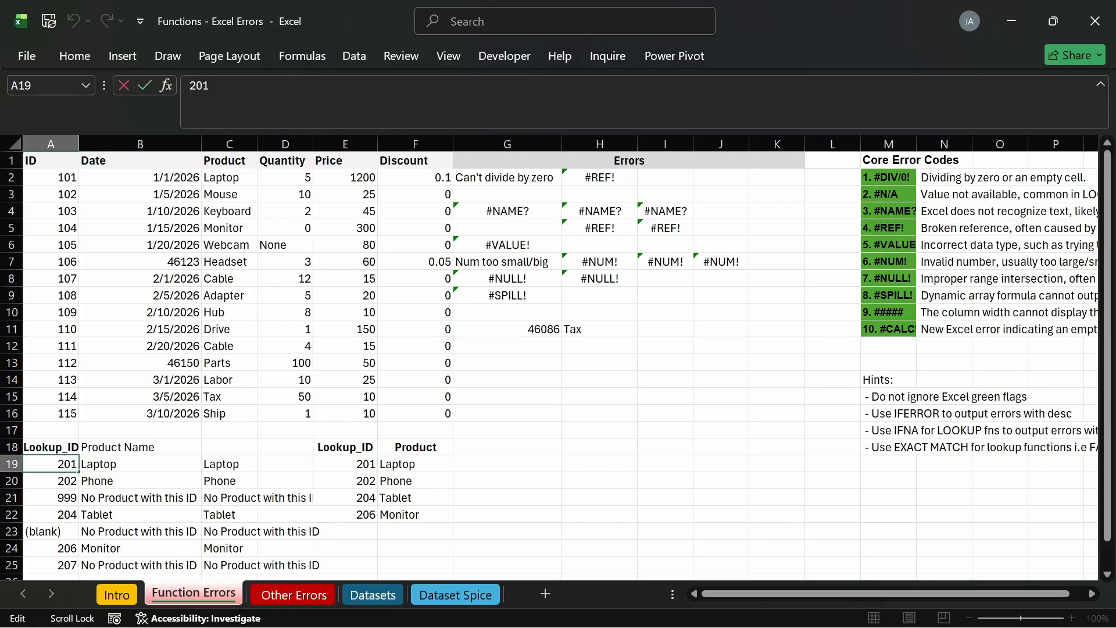
key("Return")
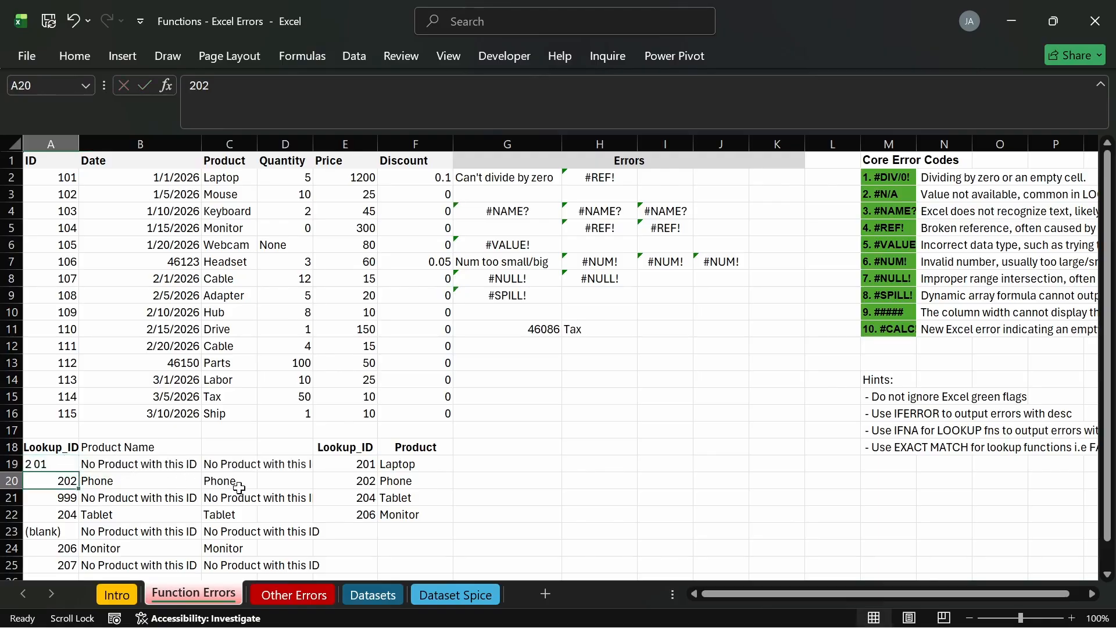
left_click(288, 497)
left_click(164, 468)
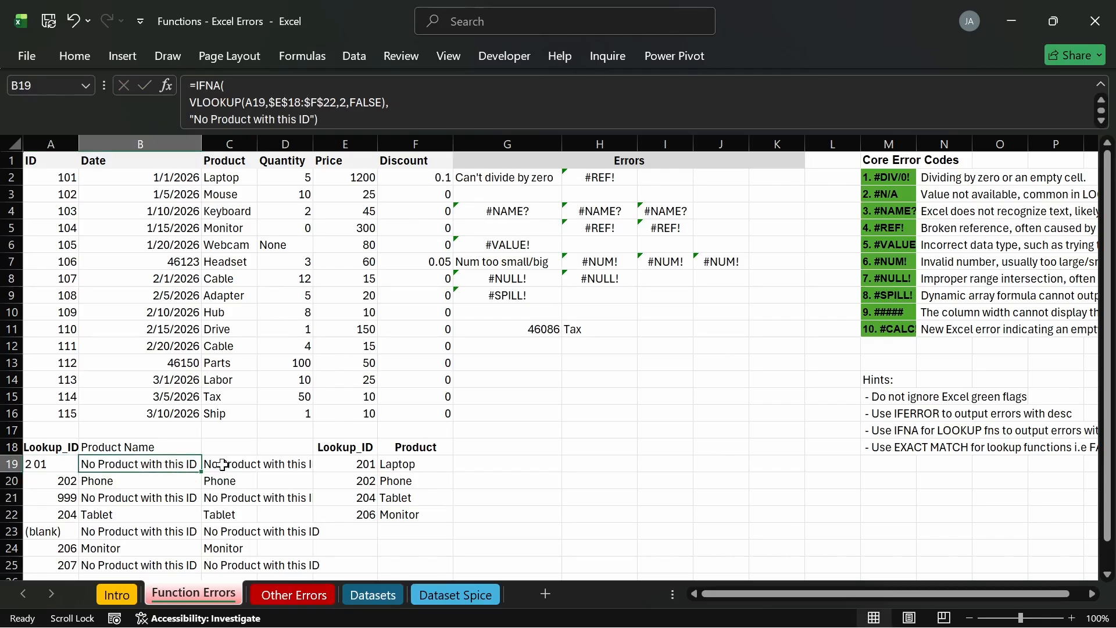
key("ctrl+z")
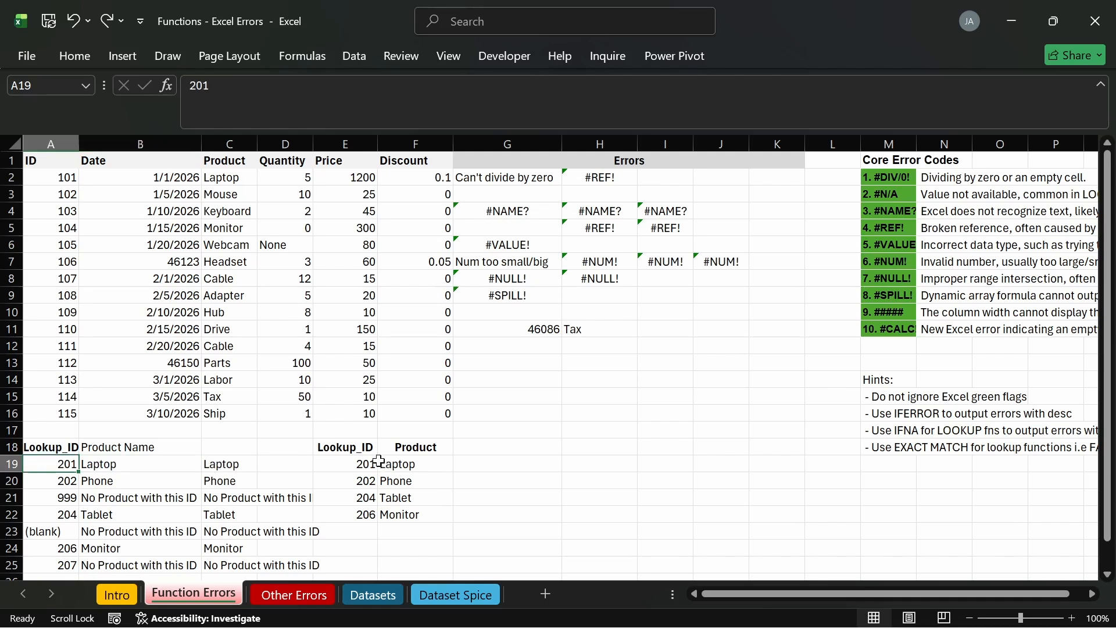
Step: Copy the Lookup_ID and Product table in E18:F22 to D18 on the Other Errors sheet, keeping the default paste format
left_click_drag(348, 451, 414, 512)
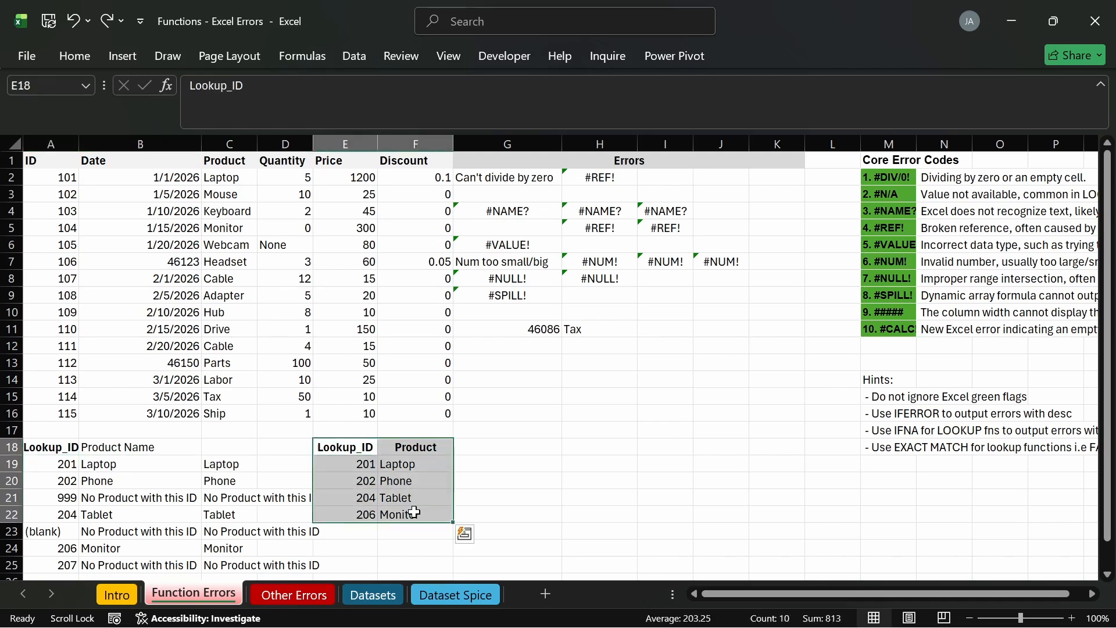
key("ctrl+c")
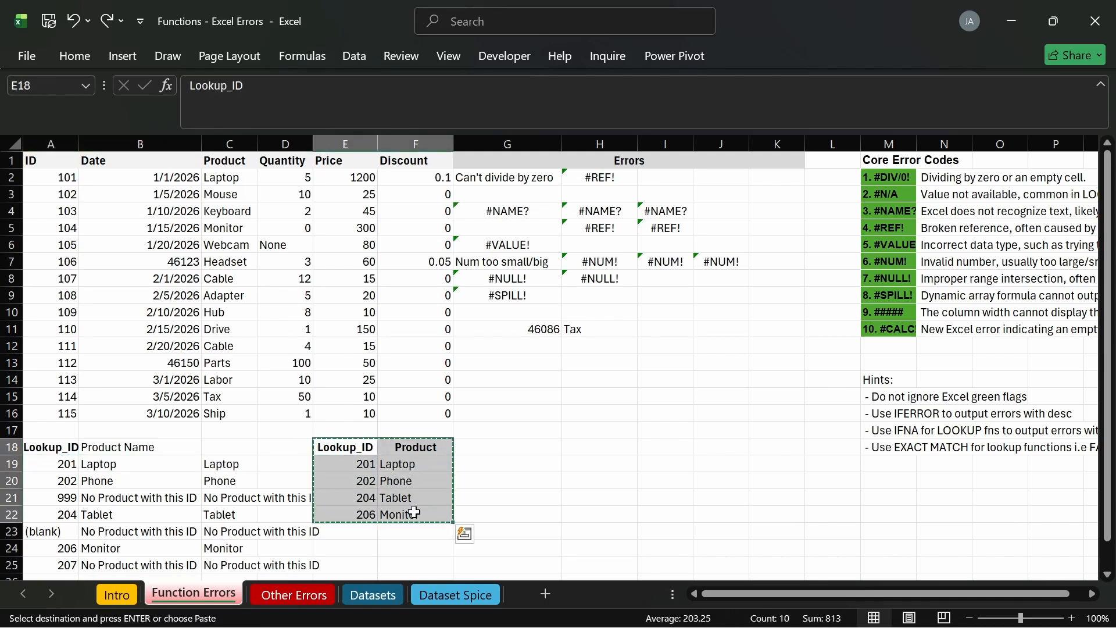
left_click(324, 595)
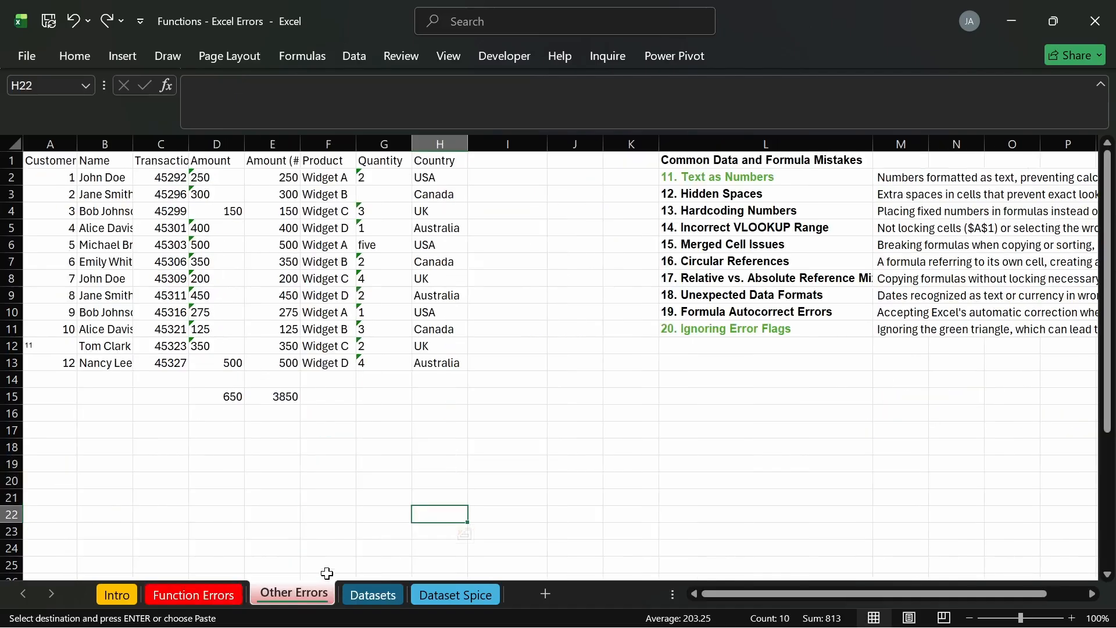
left_click(210, 451)
key("ctrl+v")
key("ctrl")
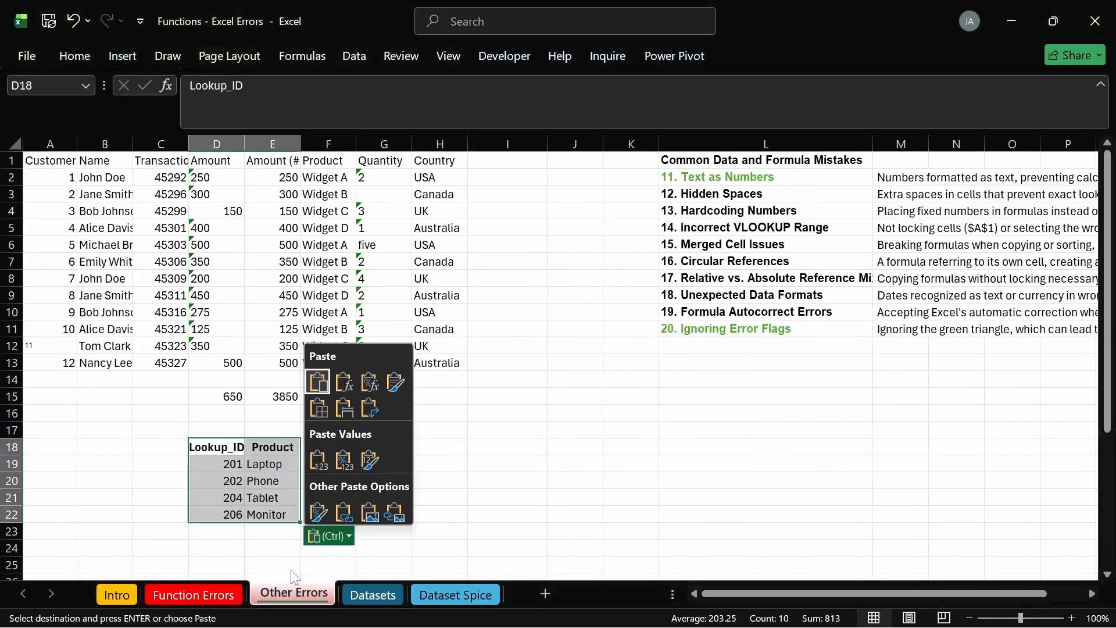
key("Escape")
Step: Copy the Lookup_ID and Product Name table in A18:B25 of Function Errors to G18 on the Other Errors sheet
left_click(223, 591)
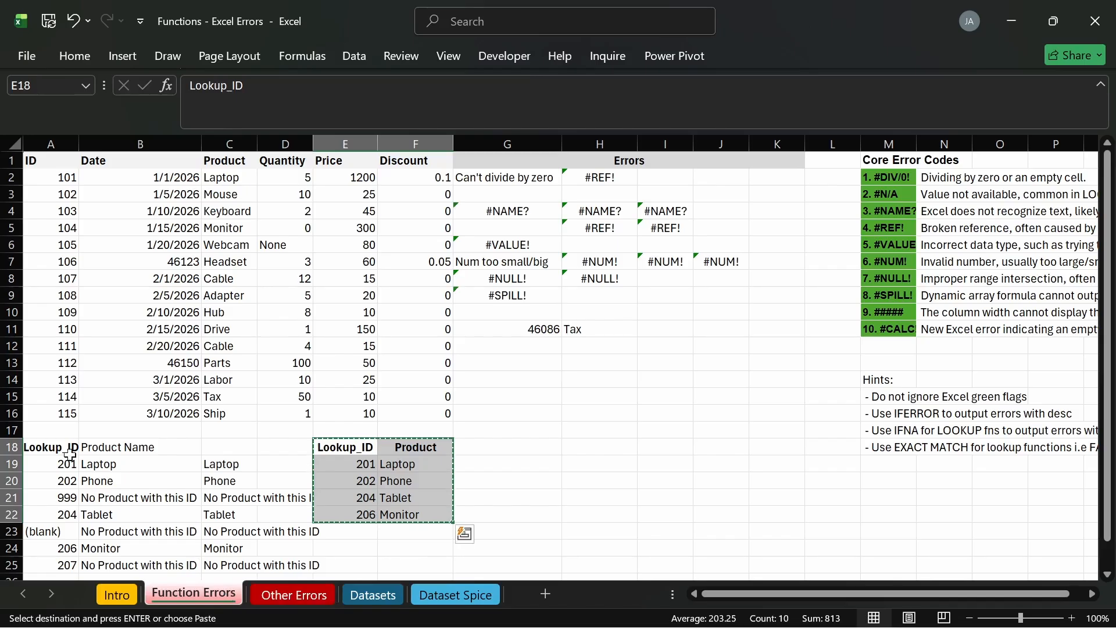
left_click_drag(62, 449, 113, 557)
key("ctrl+c")
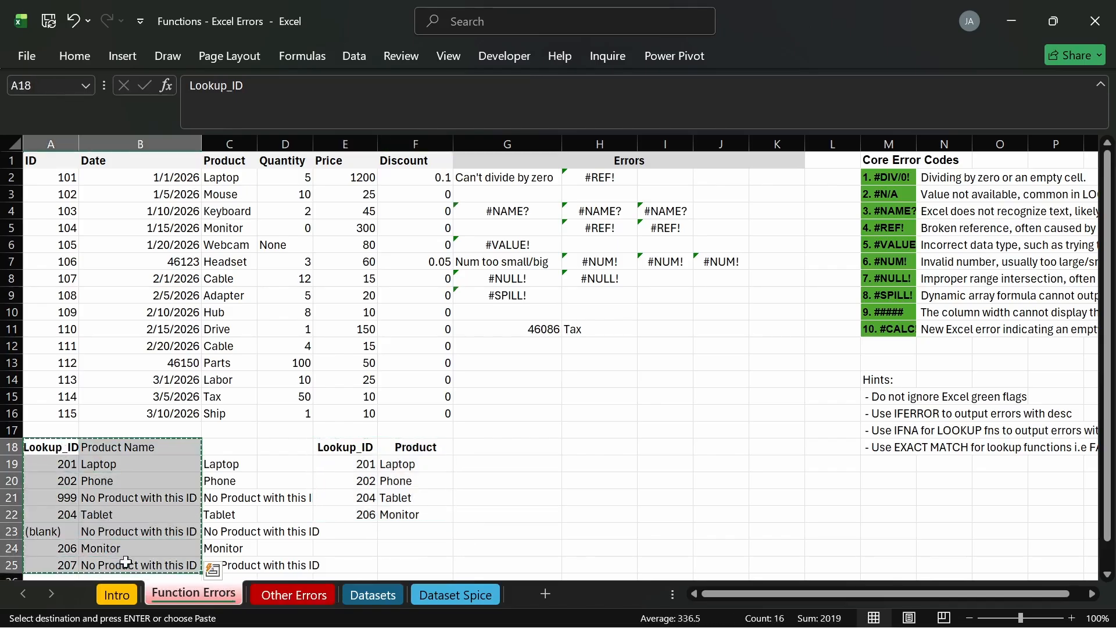
left_click(291, 594)
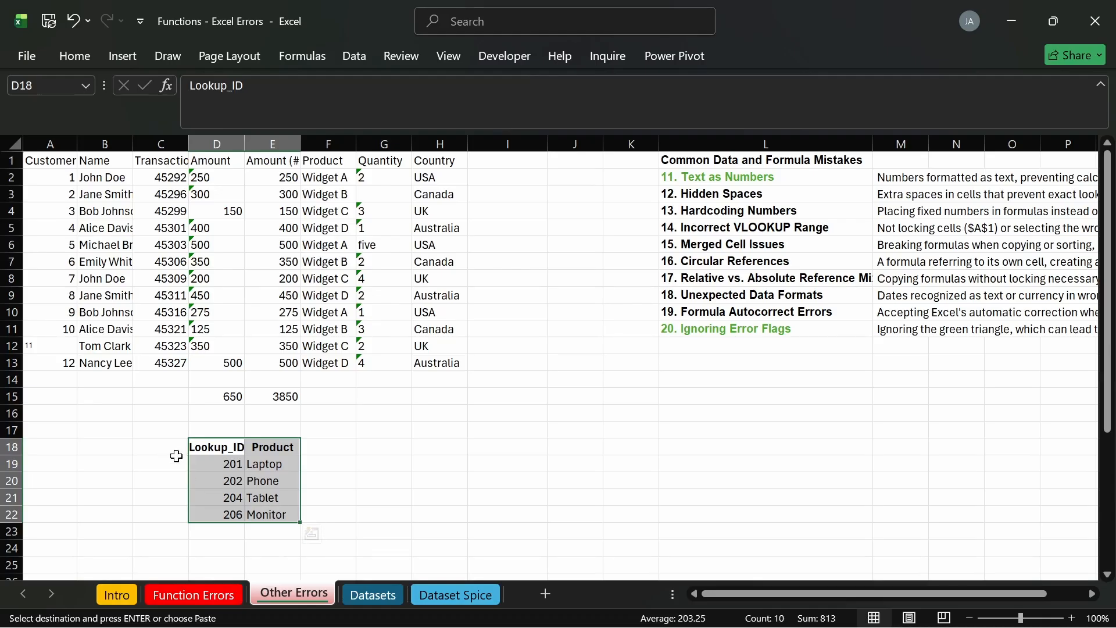
left_click(65, 445)
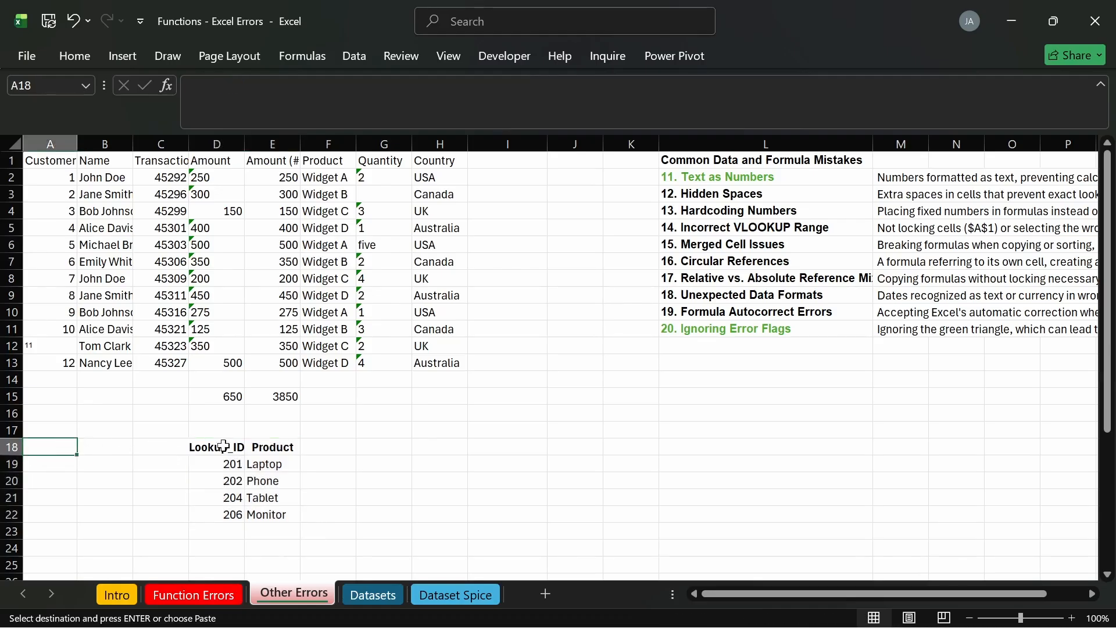
left_click(378, 451)
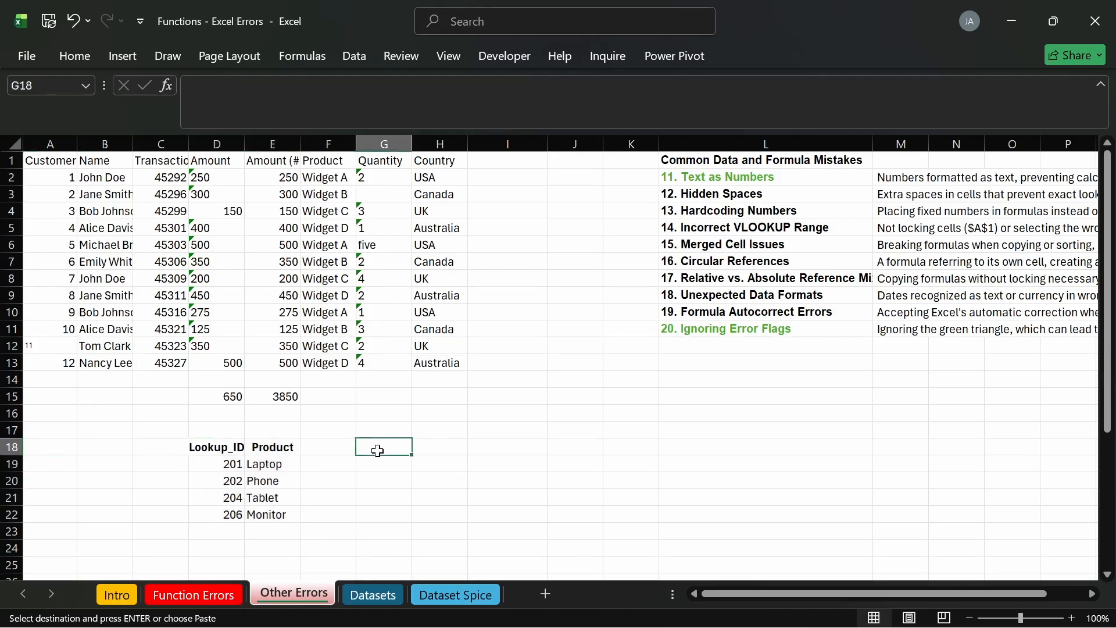
key("ctrl+v")
Step: Clear the pasted product name formulas in H19:H25 and make the Product Name heading in H18 bold
left_click(442, 449)
left_click_drag(445, 464, 448, 567)
key("Delete")
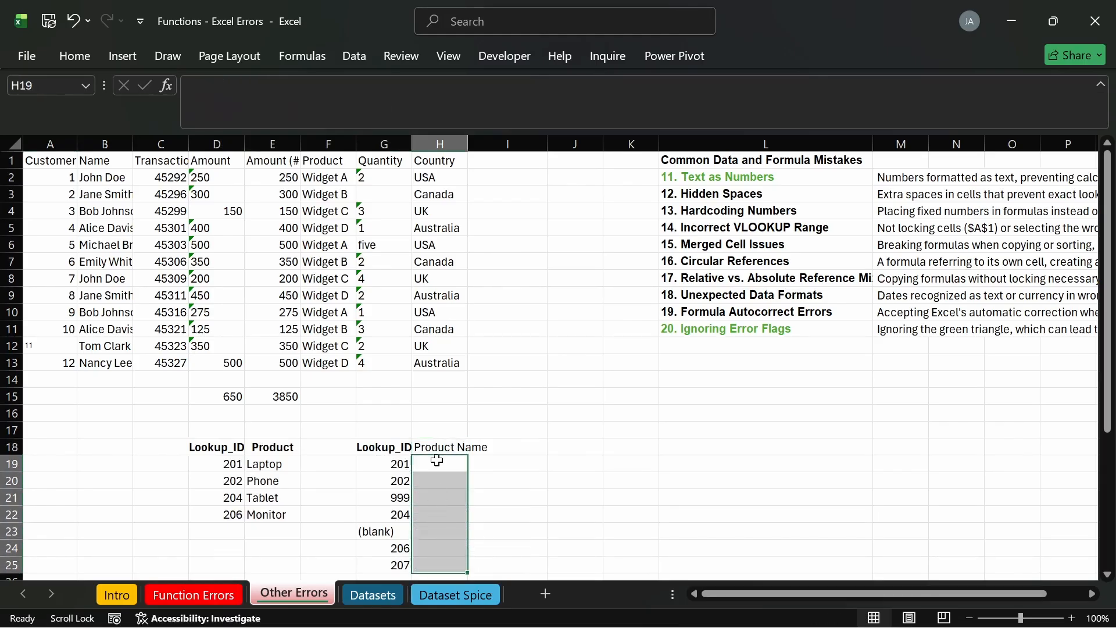
left_click(438, 451)
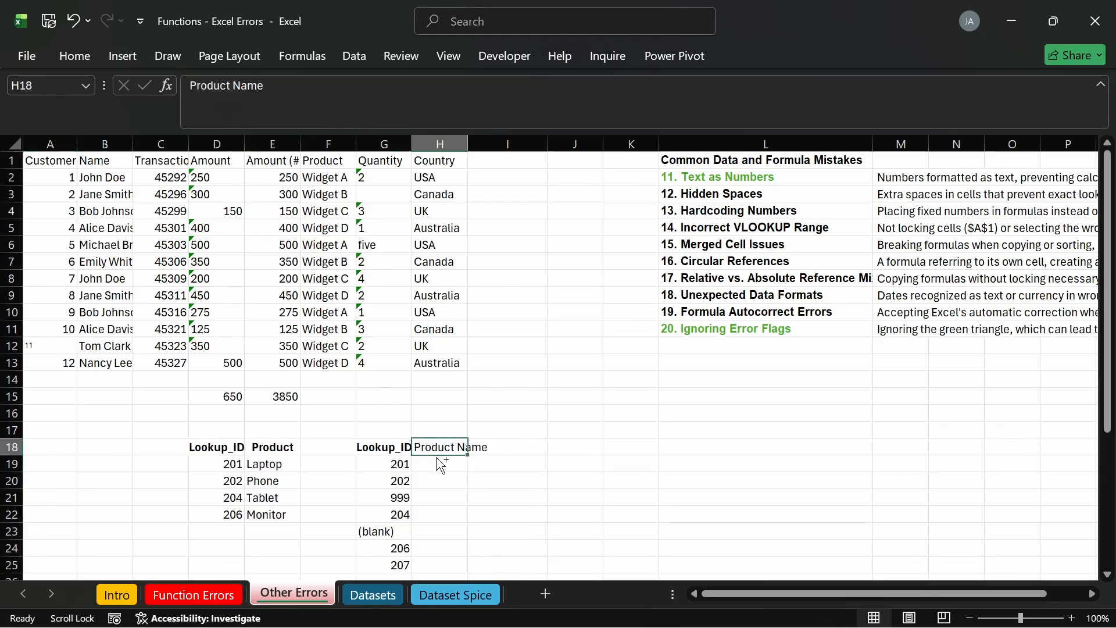
key("ctrl+b")
left_click(435, 464)
left_click(233, 464)
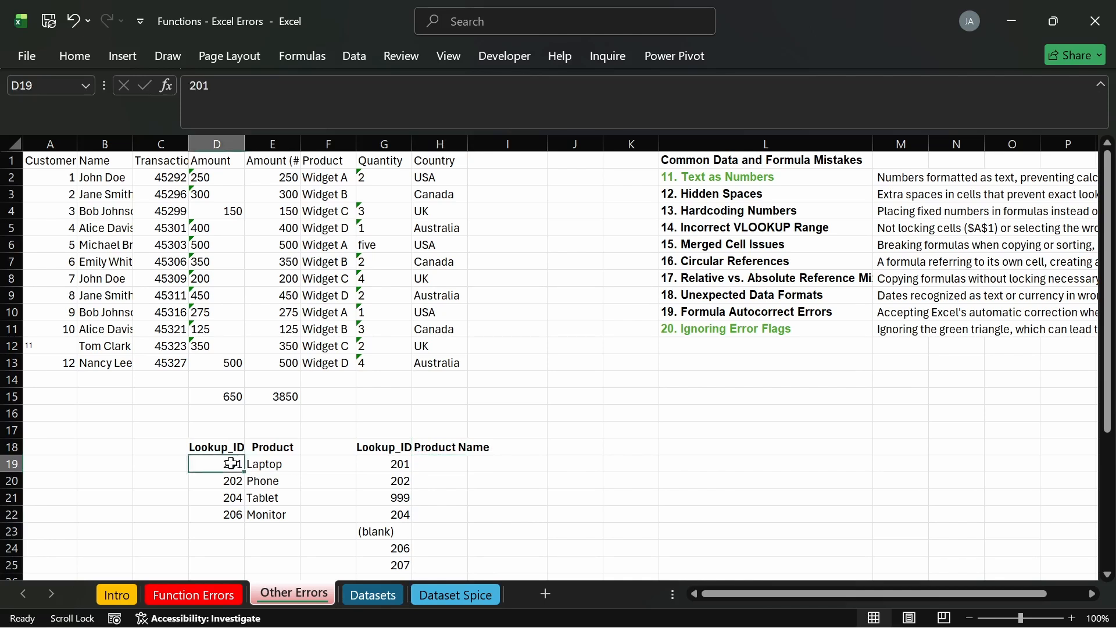
key("F2")
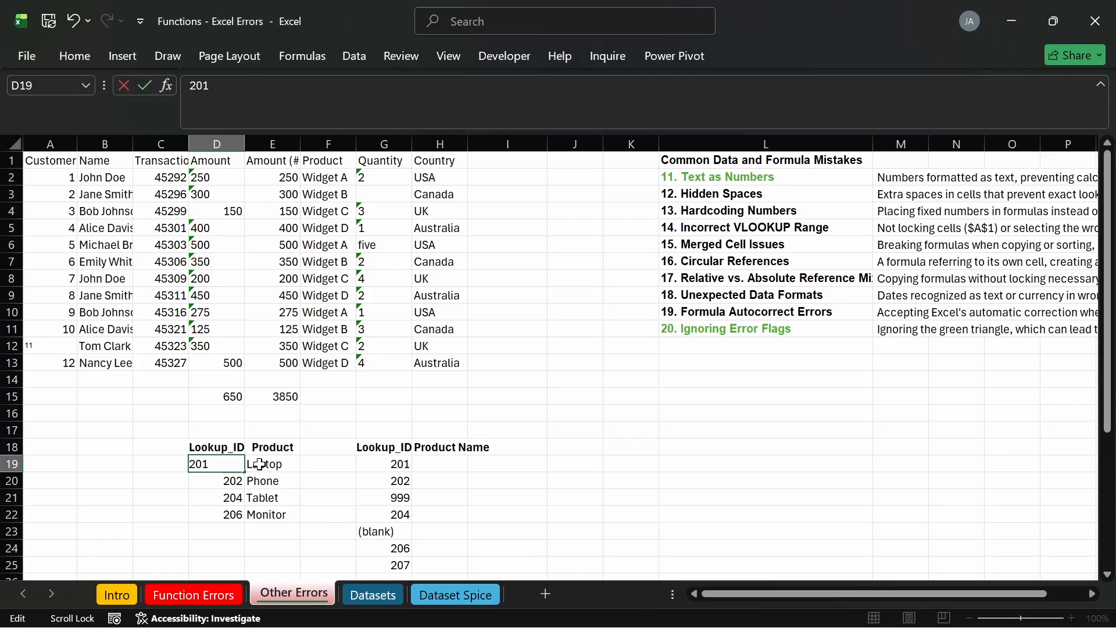
key("Return")
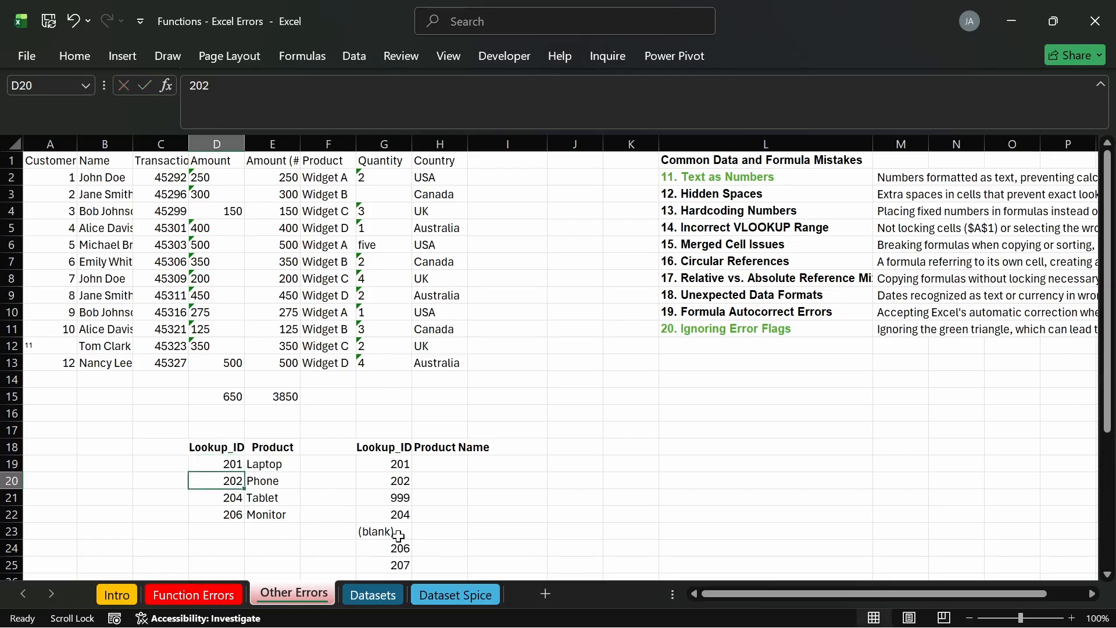
scroll(382, 502, "down", 1)
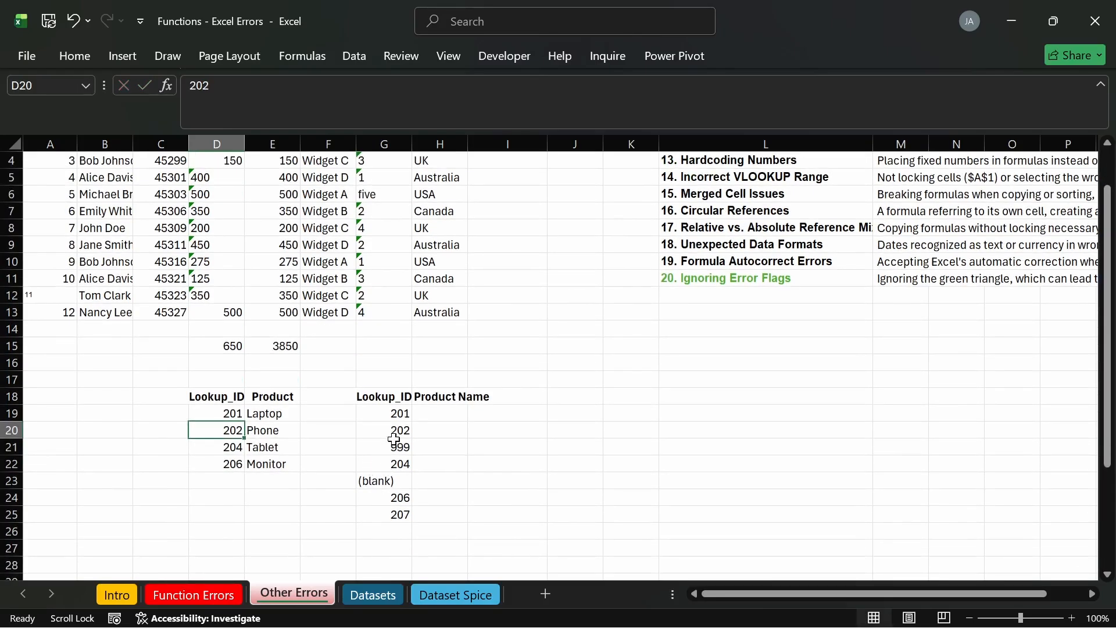
left_click(387, 481)
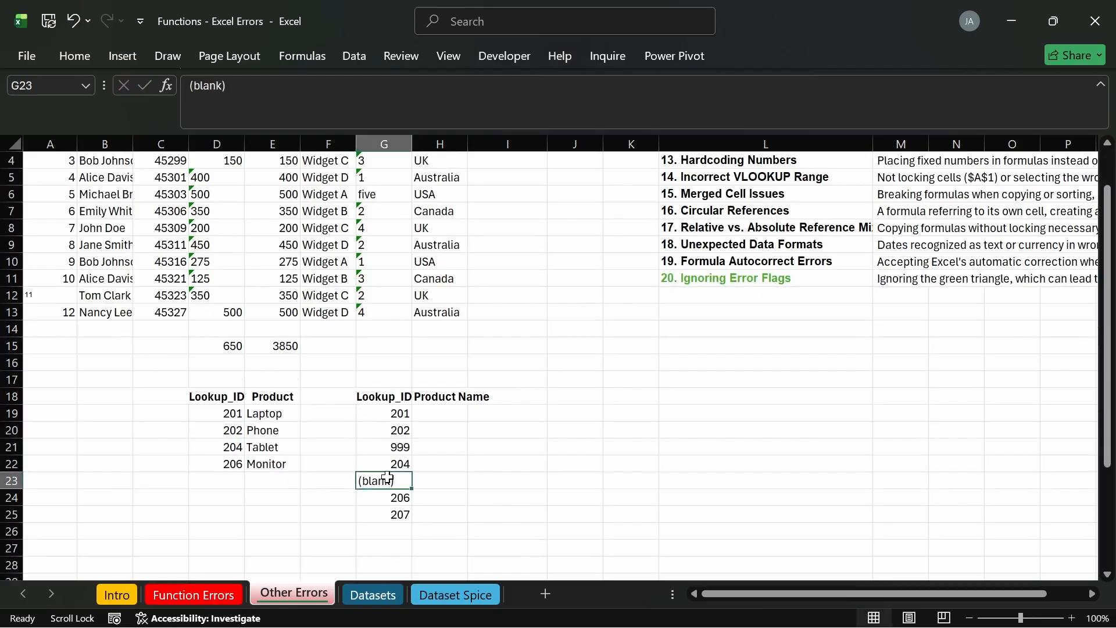
key("ctrl+z")
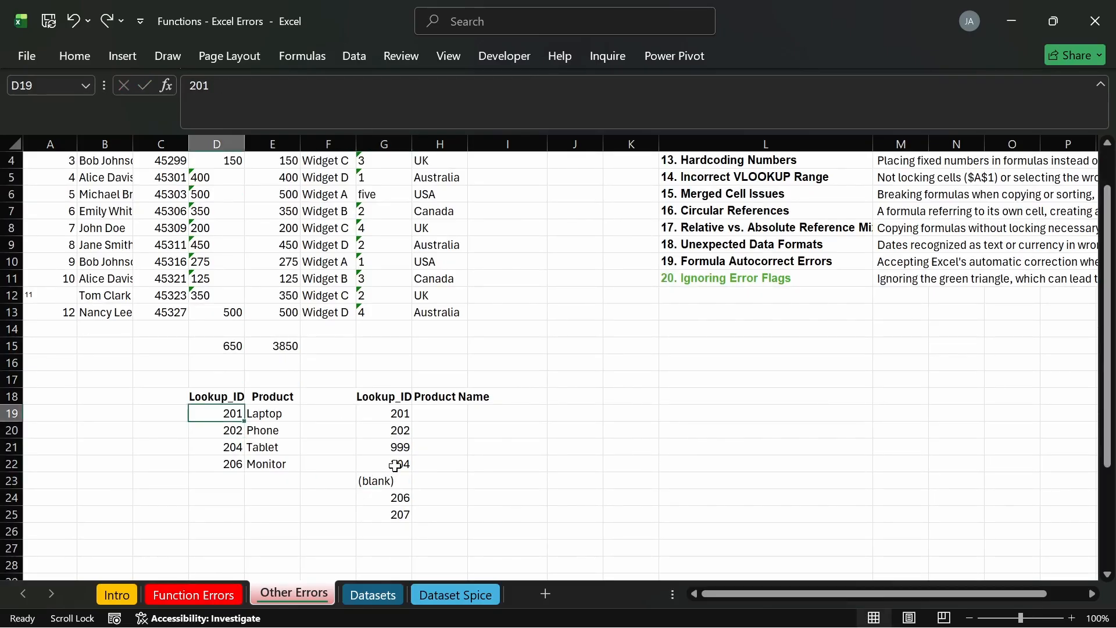
Step: Copy the "(blank)" entry in G23 over the lookup ID in G20
left_click(389, 479)
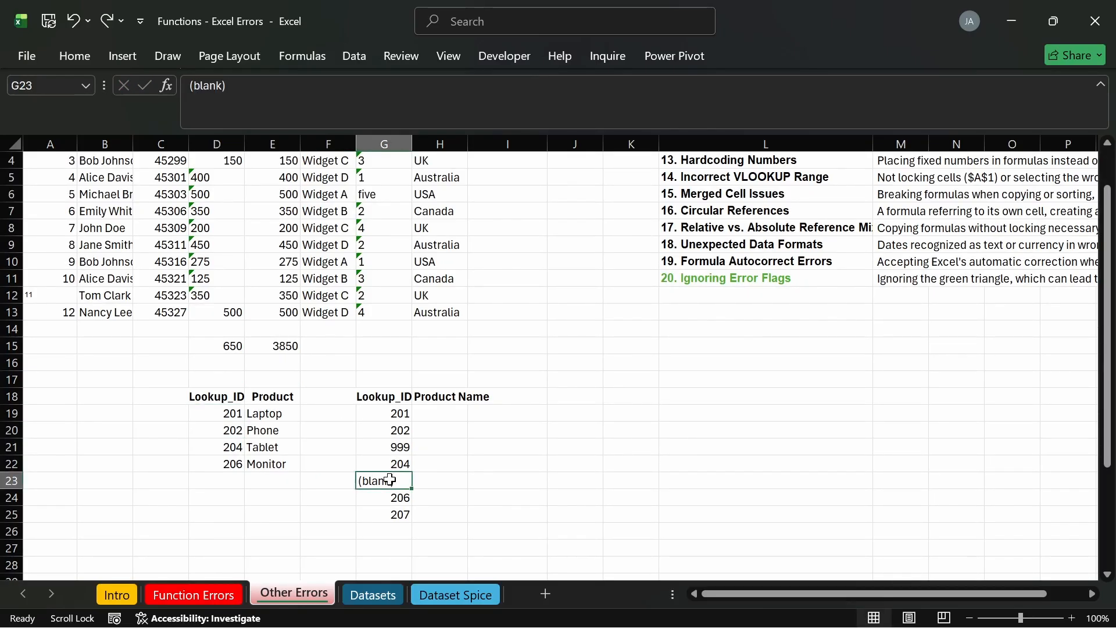
key("ctrl+c")
left_click(389, 450)
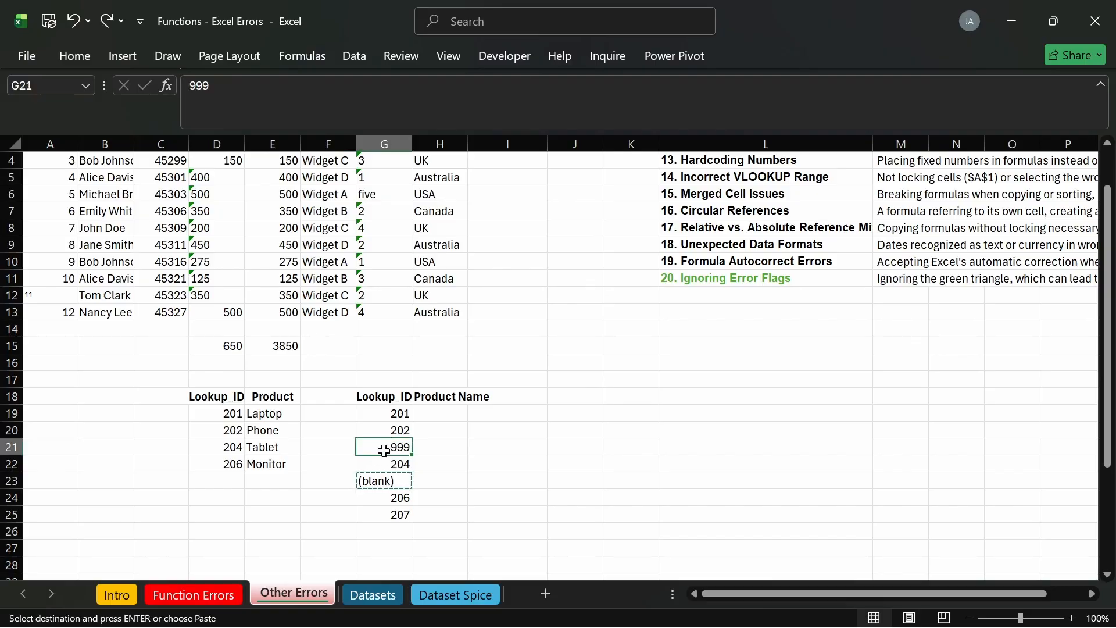
left_click(386, 434)
key("ctrl+v")
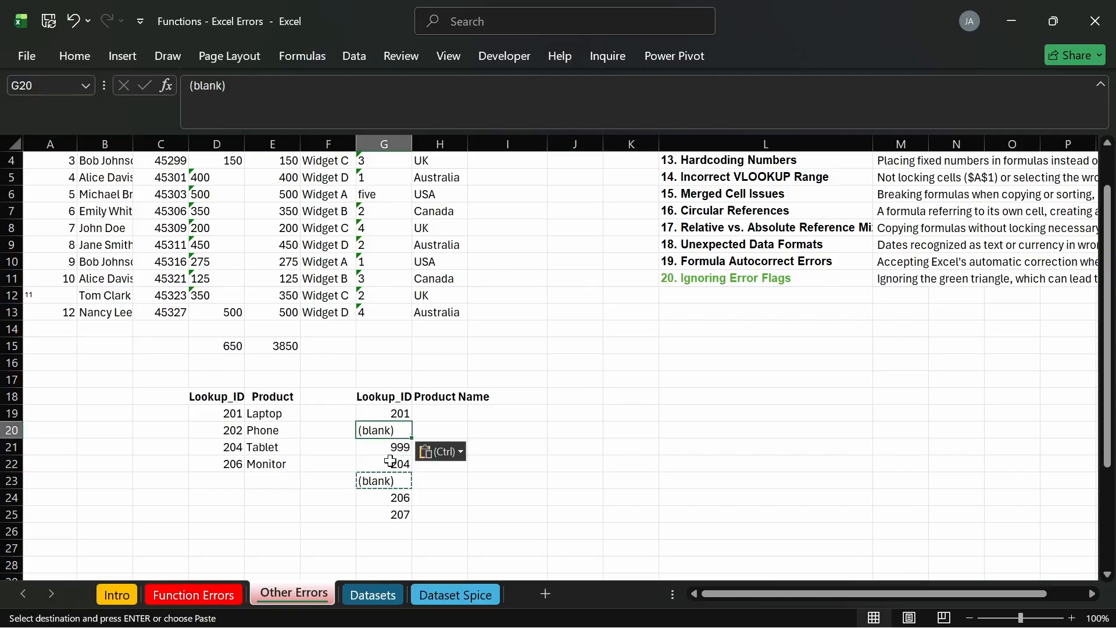
Step: Set the lookup ID in G22 to 202 and clear the remaining IDs in G23:G25
left_click(390, 463)
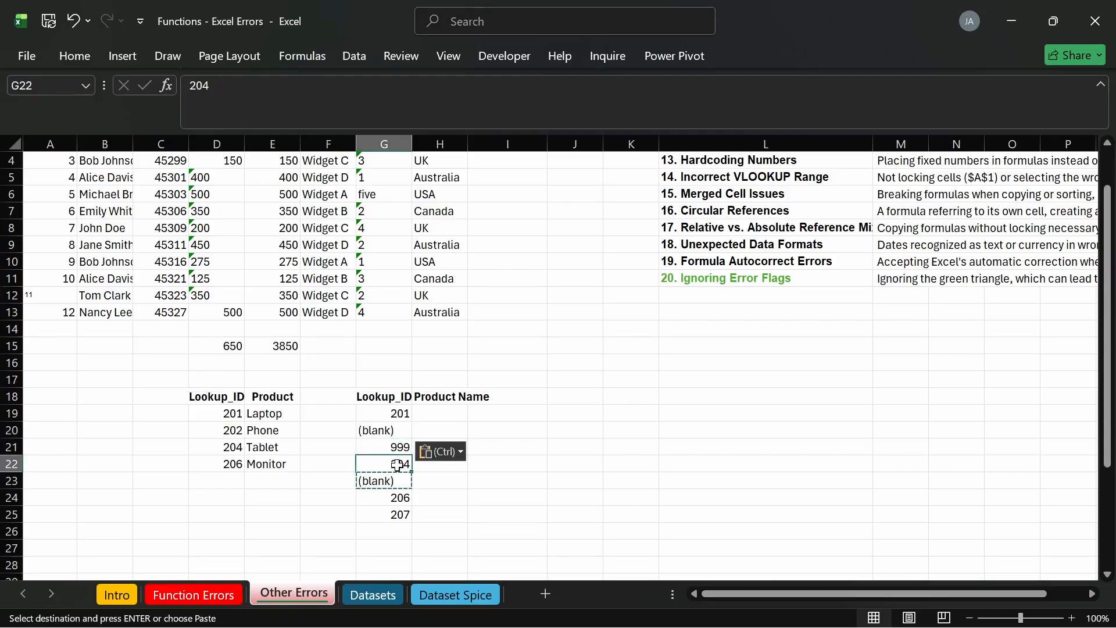
type("2")
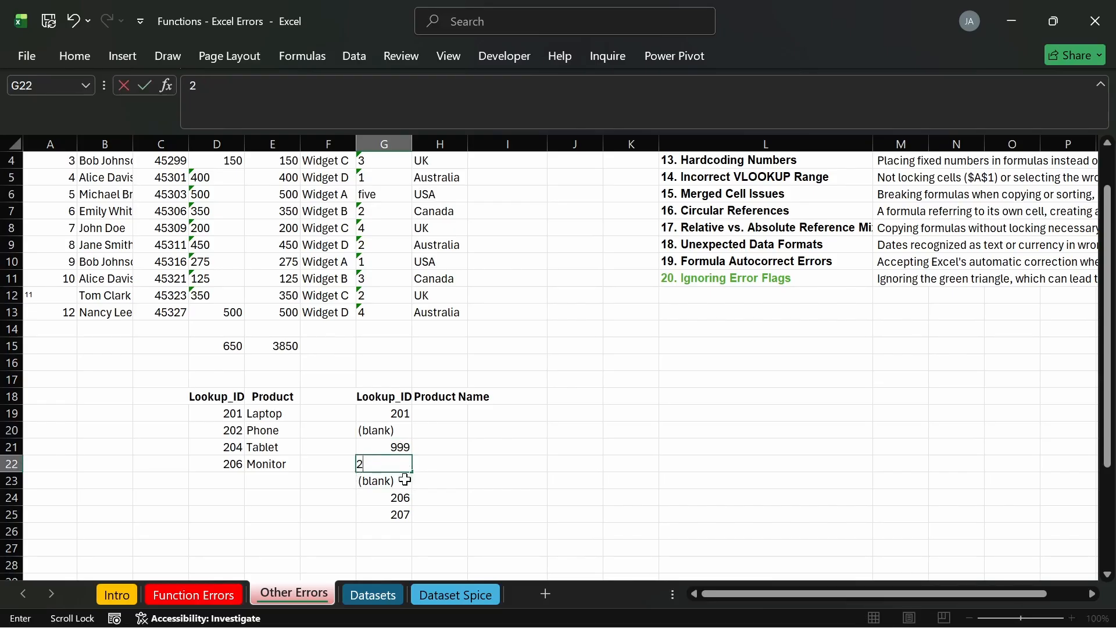
left_click_drag(405, 480, 390, 512)
key("Delete")
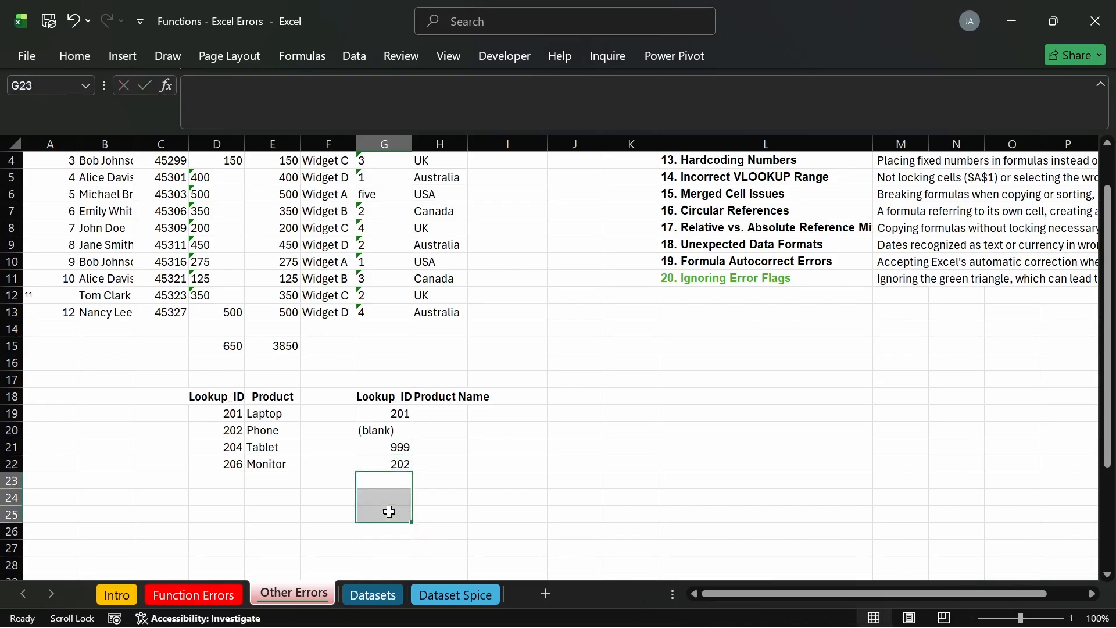
Step: Inspect the content of the first lookup ID in D19 in edit mode, leaving its value as it is
scroll(419, 459, "up", 1)
left_click(448, 495)
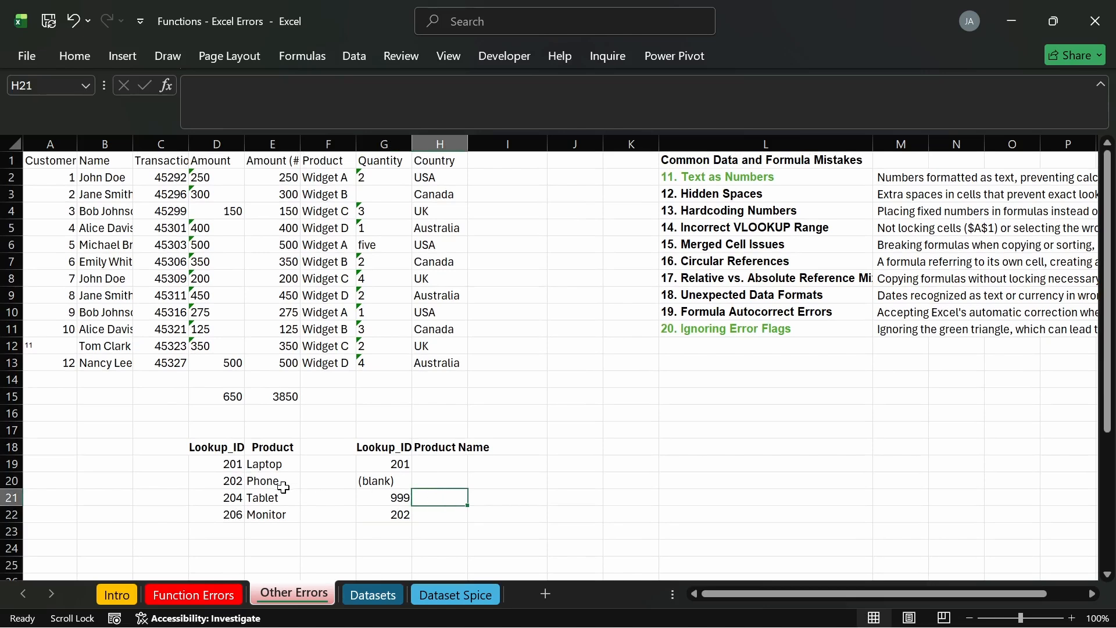
double_click(233, 463)
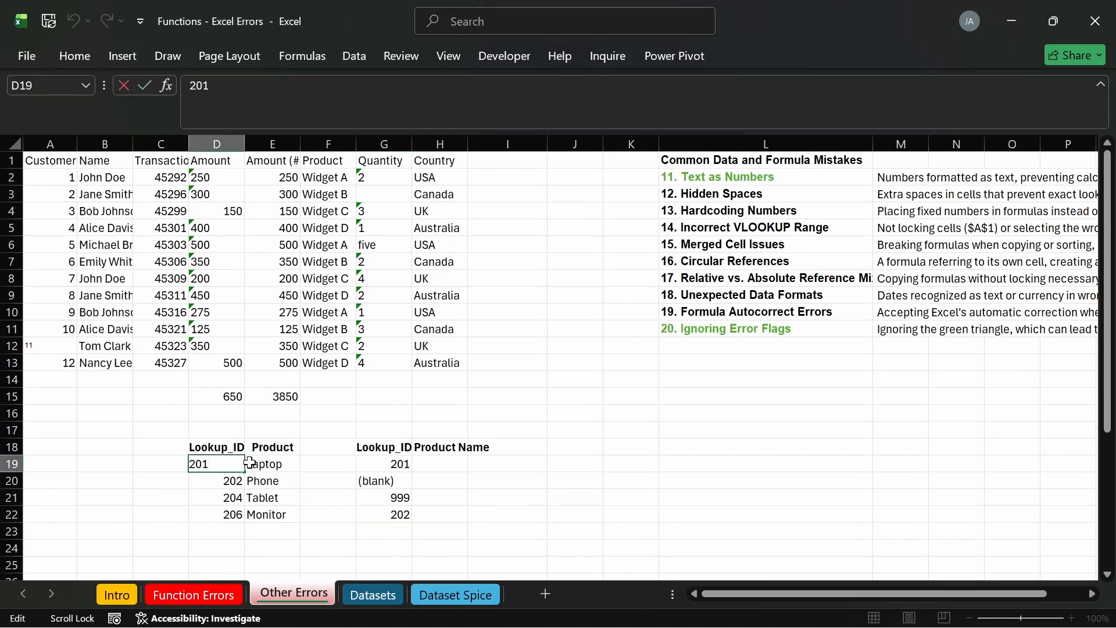
key("Return")
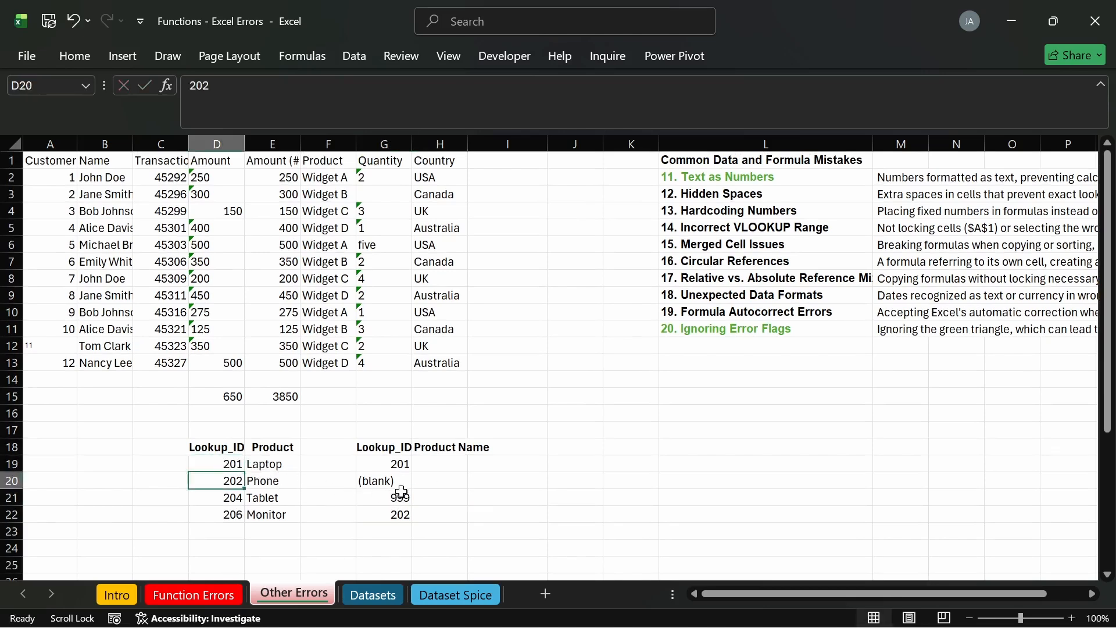
left_click(433, 465)
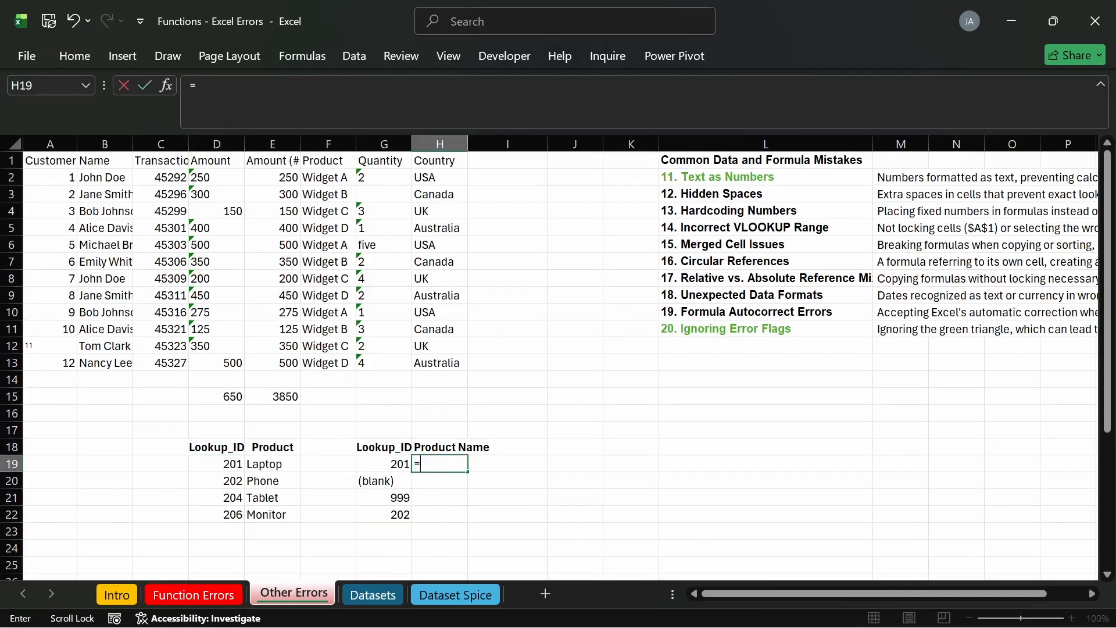
type("=VL")
key("Tab")
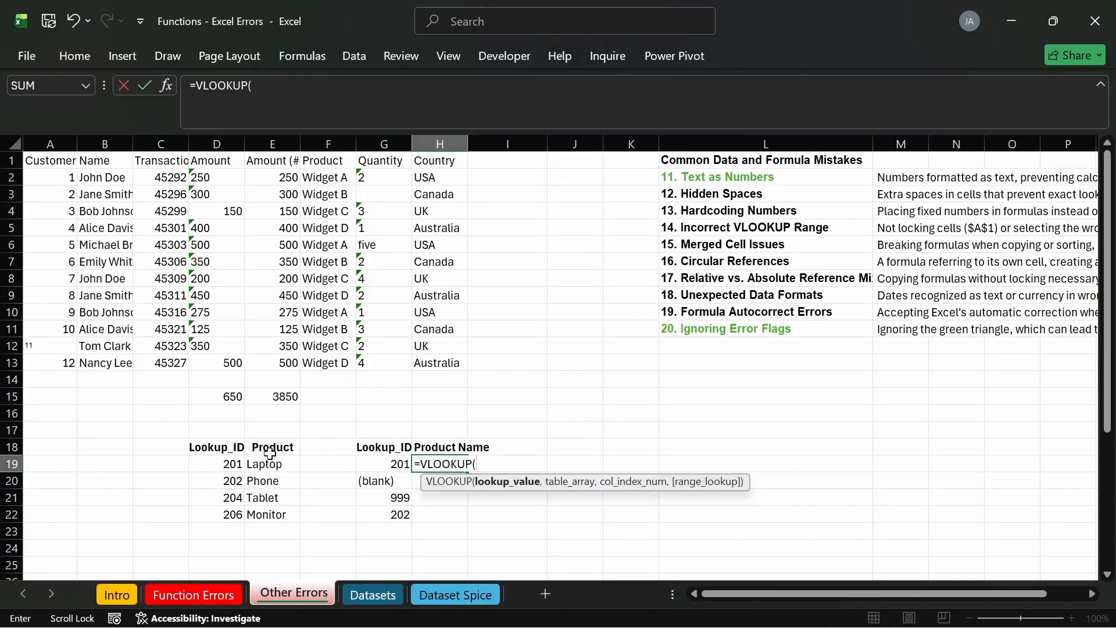
left_click(223, 463)
type(",")
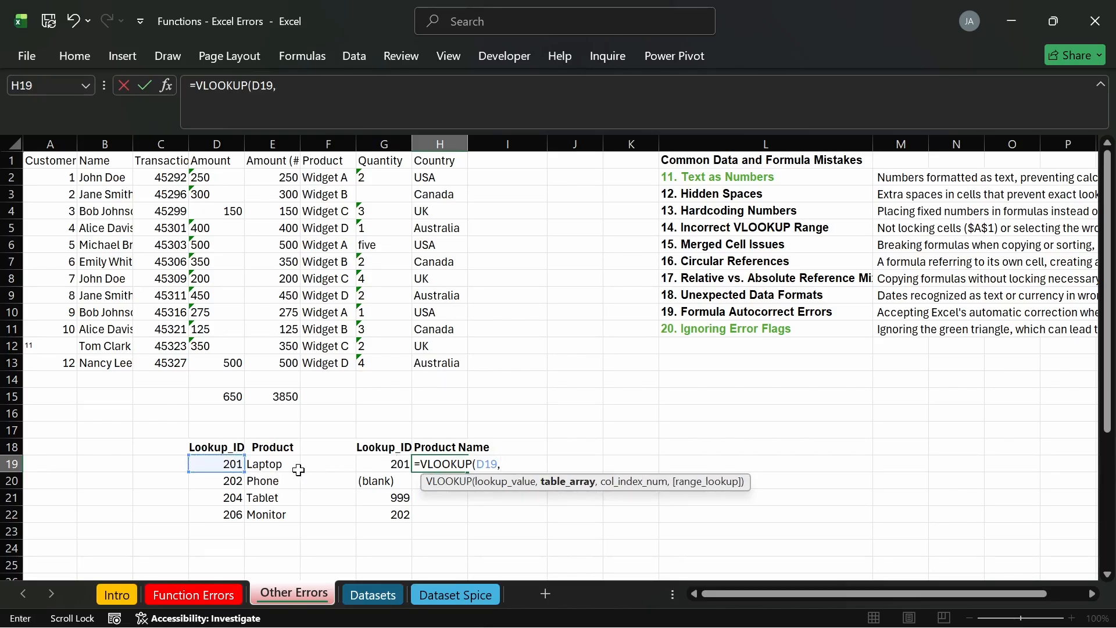
key("BackSpace")
key("BackSpace")
key("BackSpace")
key("BackSpace")
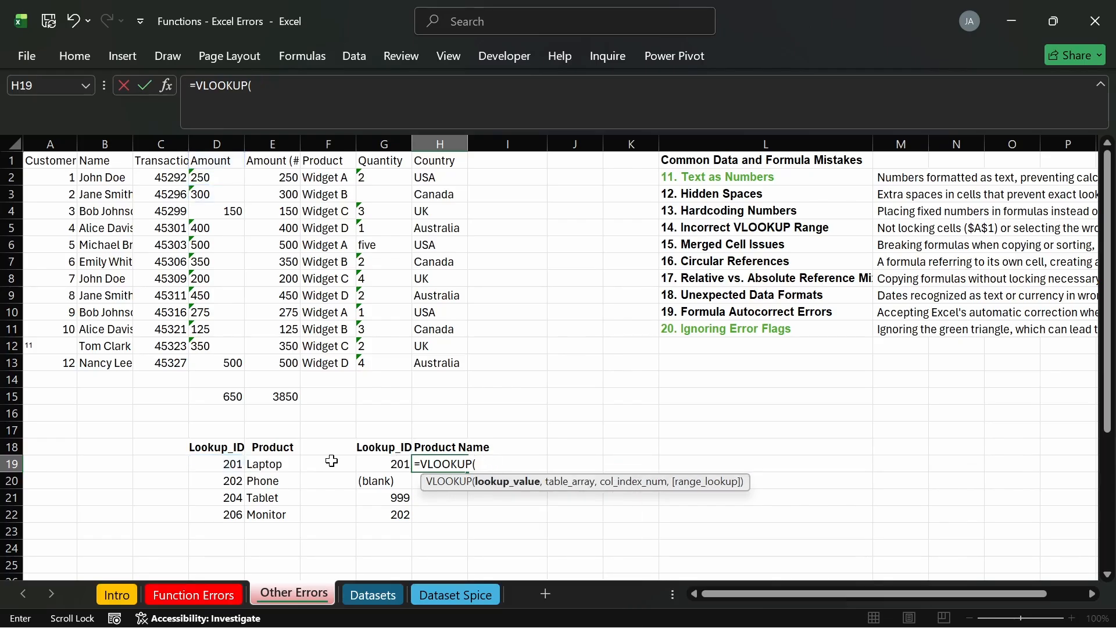
key("BackSpace")
key("BackSpace")
key("BackSpace")
key("BackSpace")
key("BackSpace")
key("BackSpace")
key("BackSpace")
key("BackSpace")
key("BackSpace")
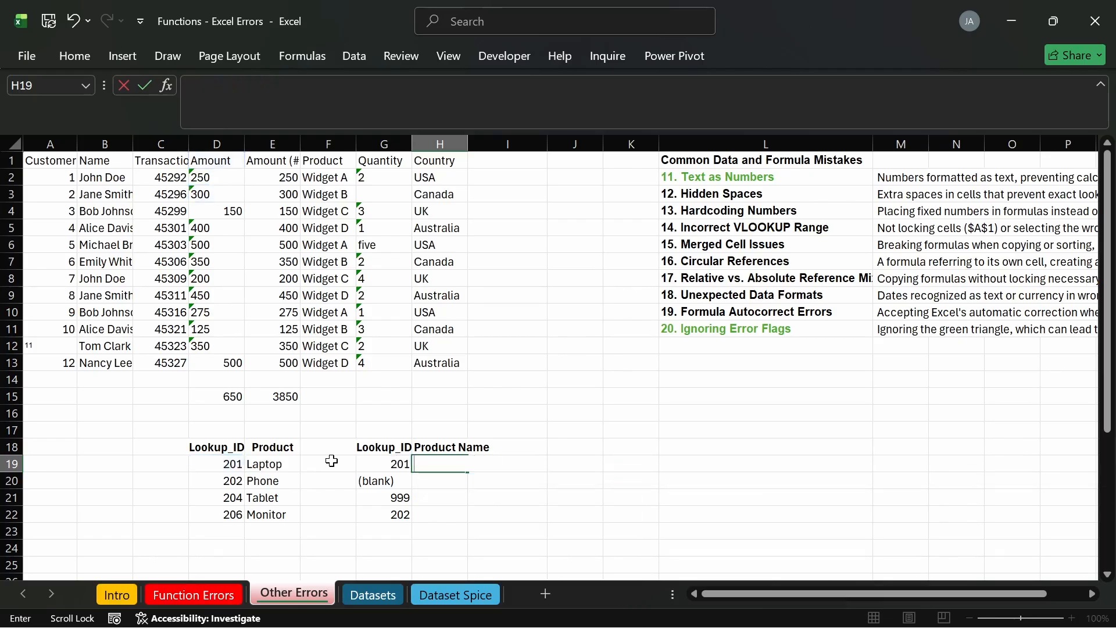
left_click(340, 481)
Step: Check the lookup ID in D19, and change the one in G19 to "20 1" with an inner space
double_click(224, 464)
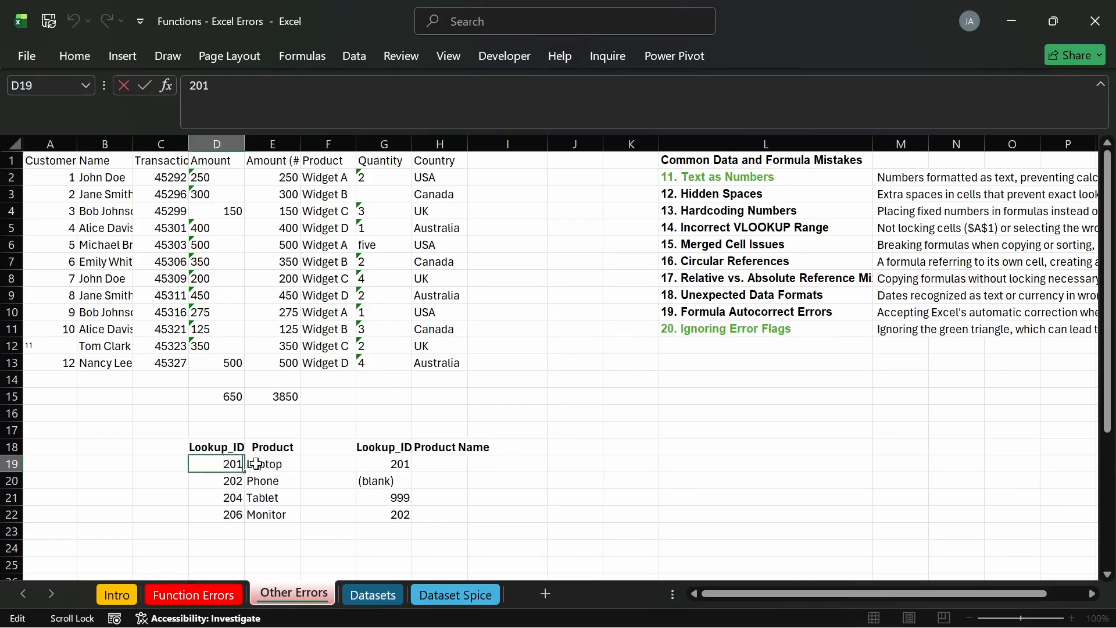
left_click(258, 481)
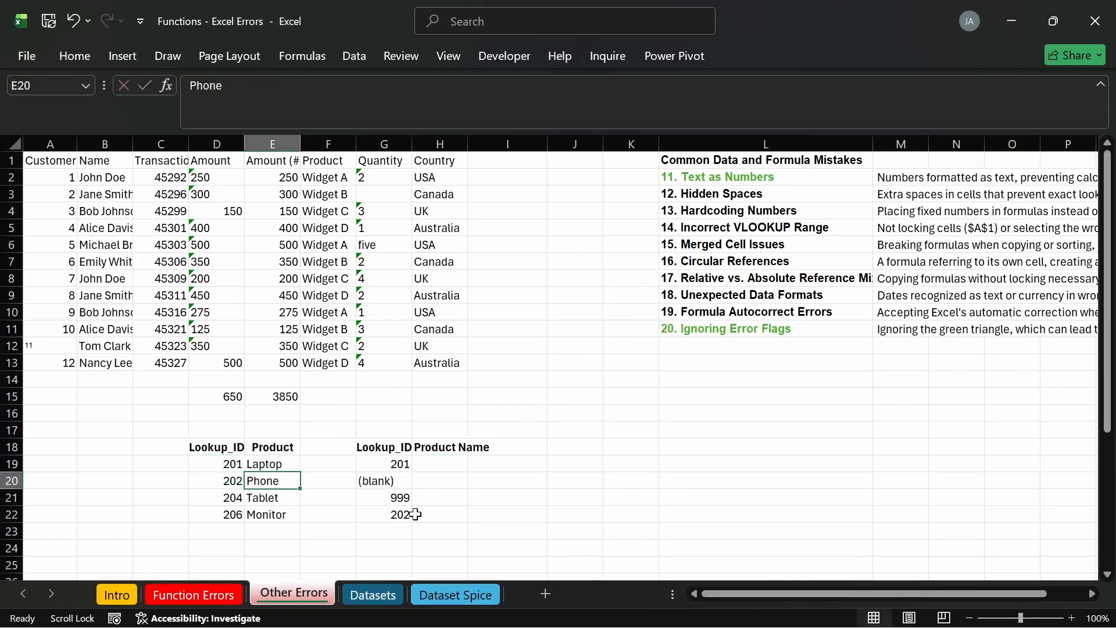
double_click(401, 465)
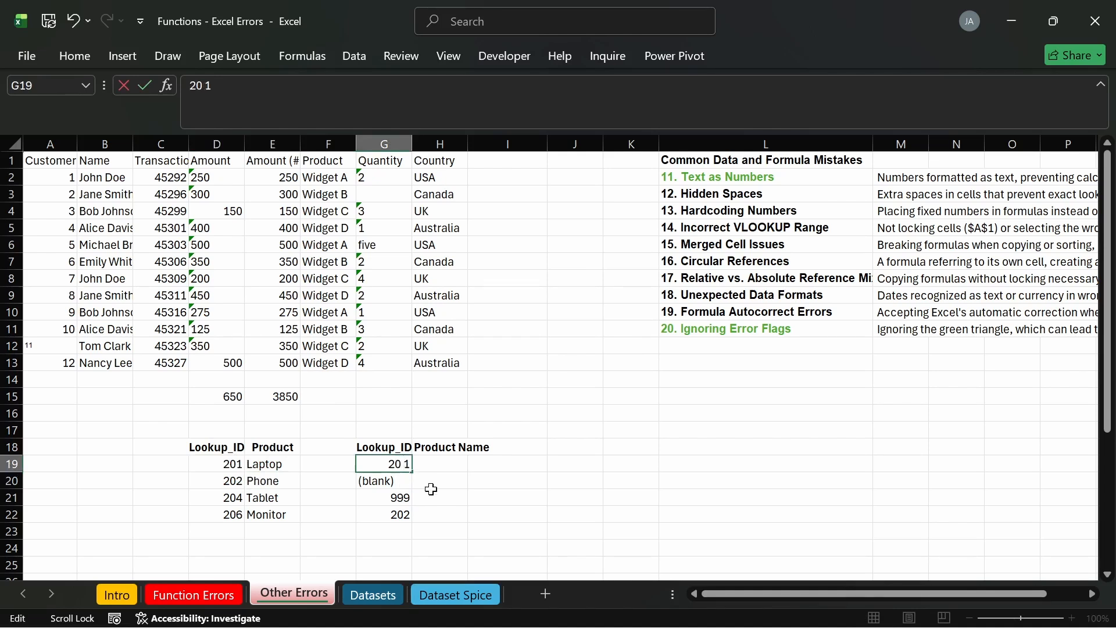
key("Return")
left_click(396, 465)
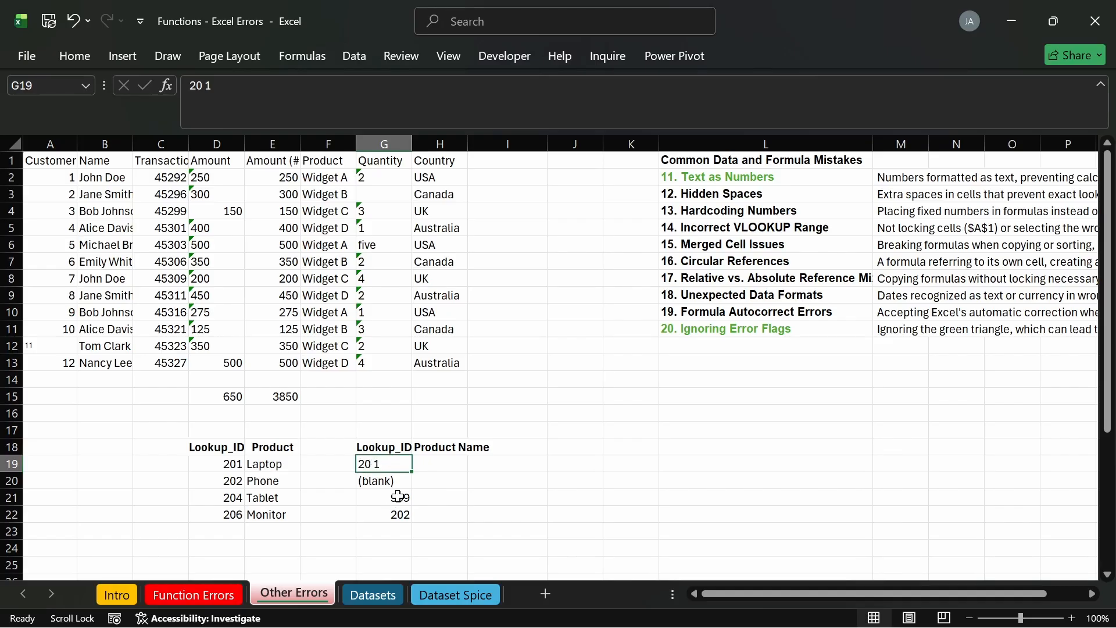
Step: Try entering the lookup ID in G22 as 202 with surrounding spaces, and check the stored value for them
double_click(398, 514)
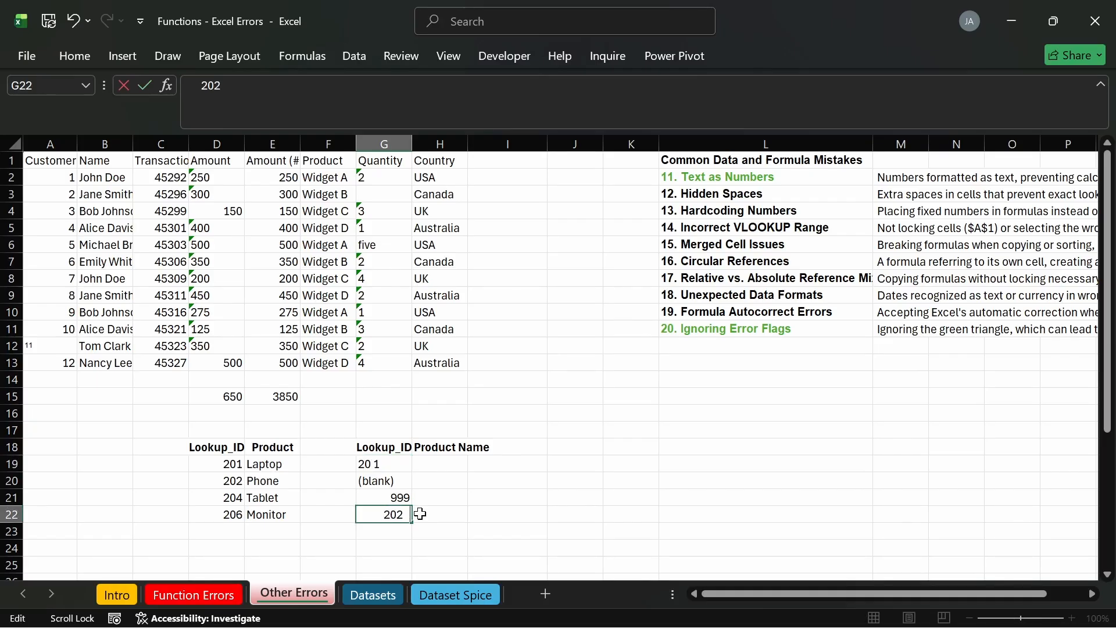
key("Return")
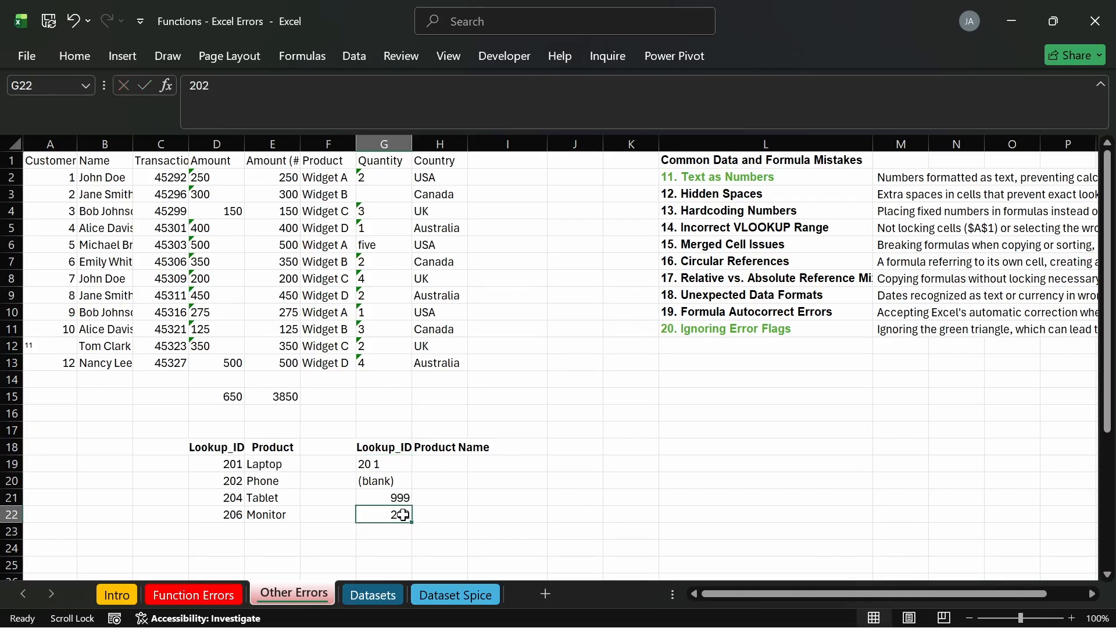
left_click(275, 88)
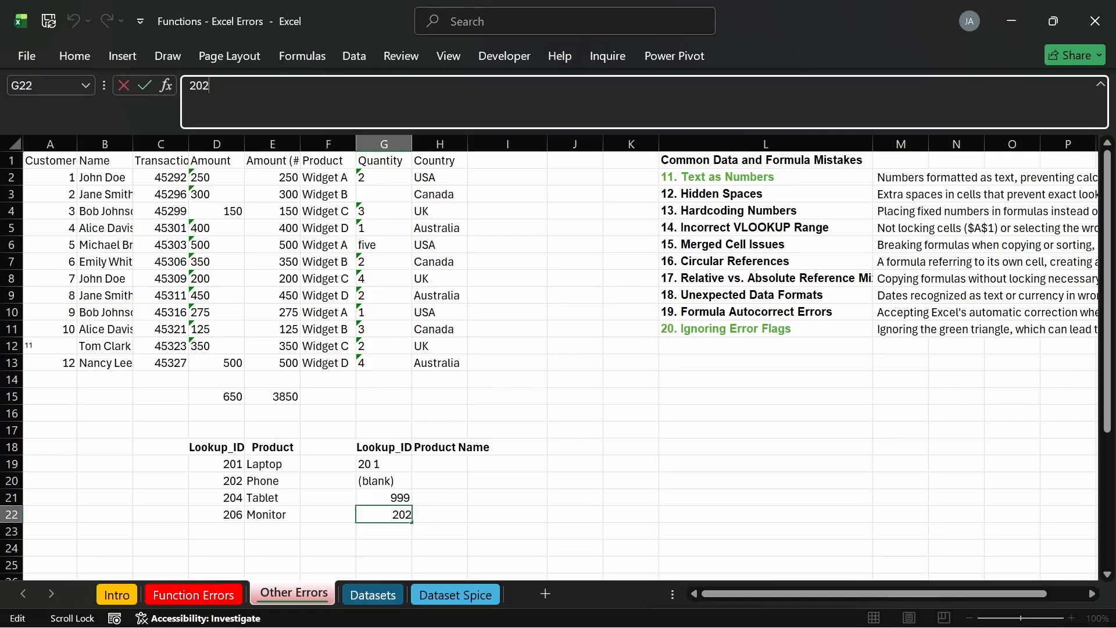
key("Return")
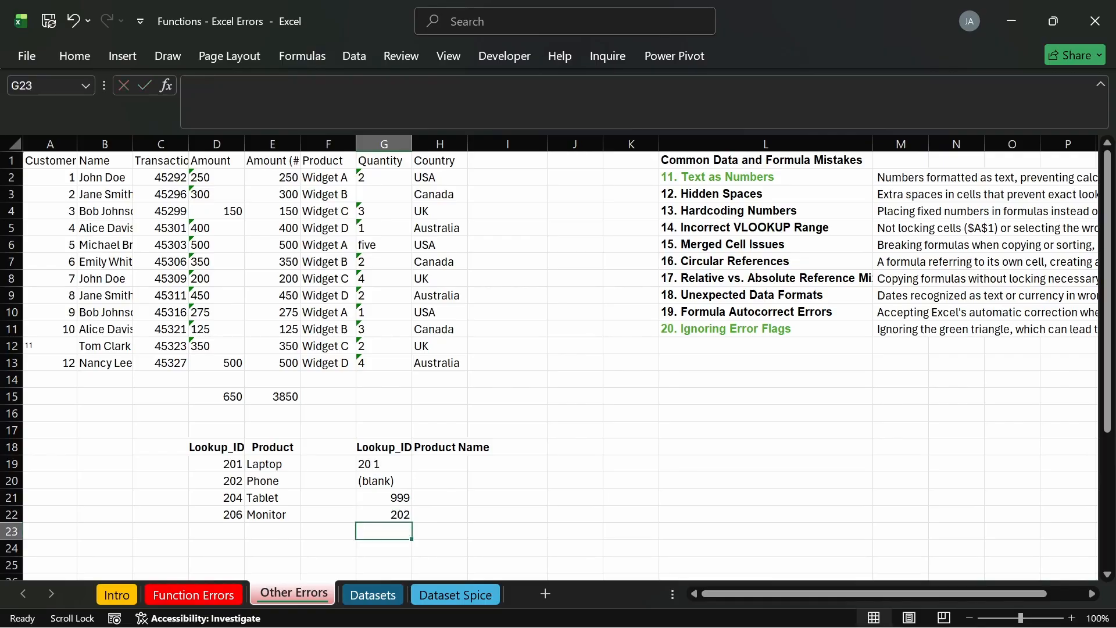
Step: Enter =VLOOKUP(G19,D18:E22,2,FALSE) in H19 to look up the product name by exact match
left_click(396, 515)
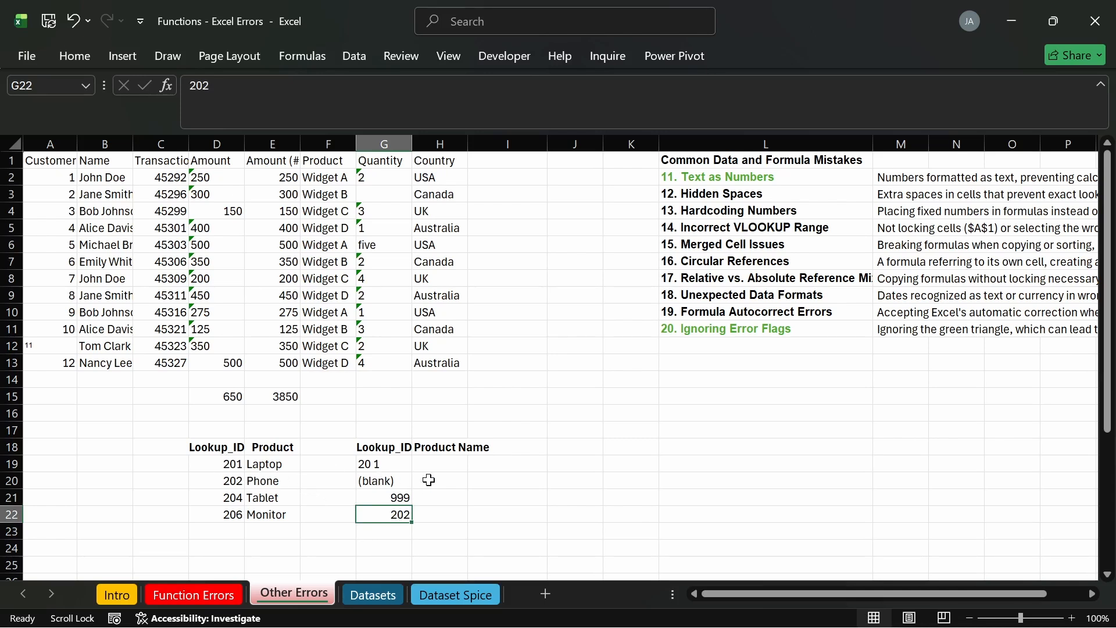
left_click(439, 464)
type("=")
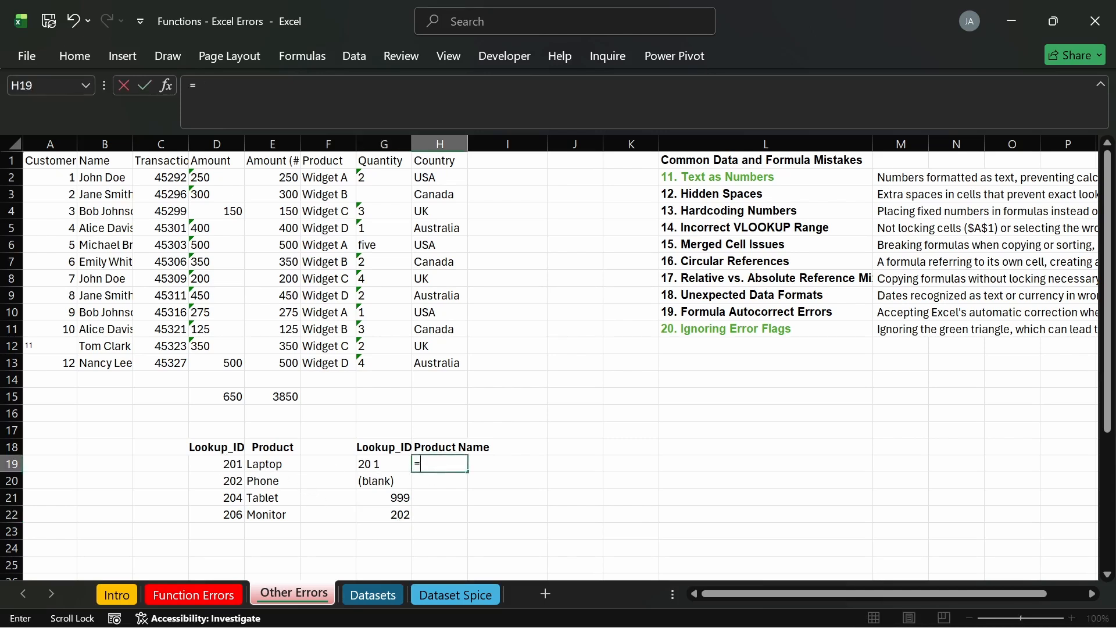
type("VL")
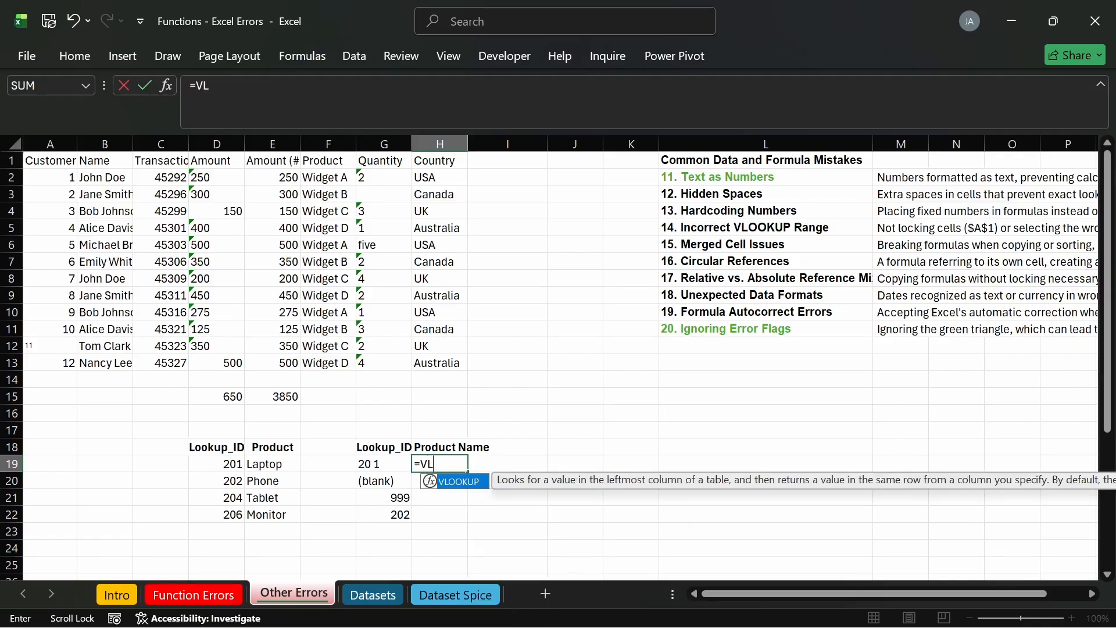
key("Tab")
left_click(379, 464)
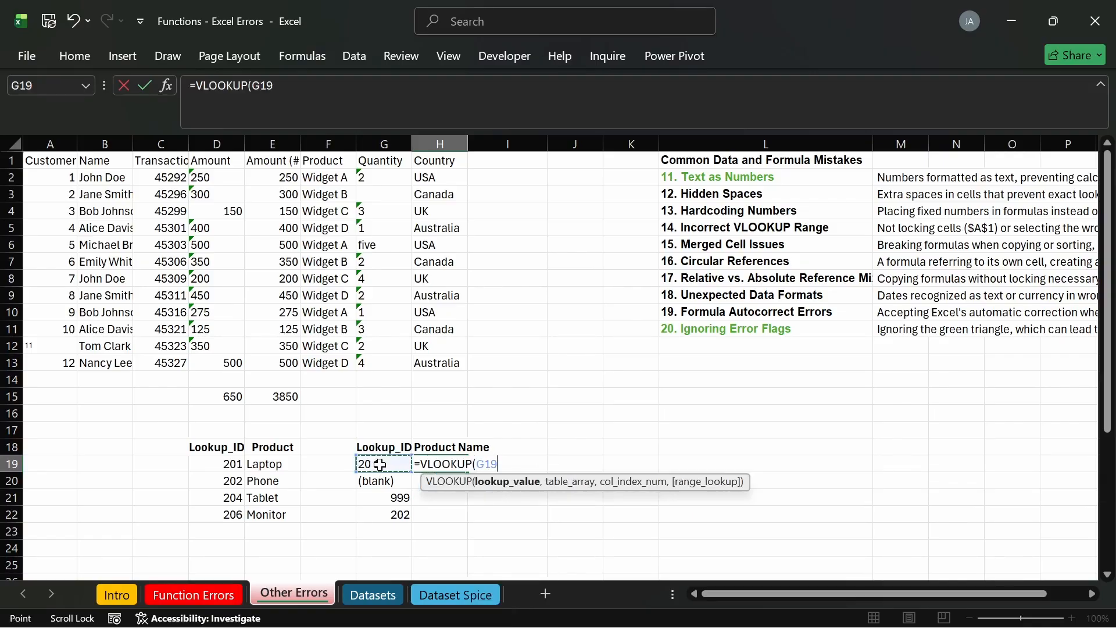
type(",")
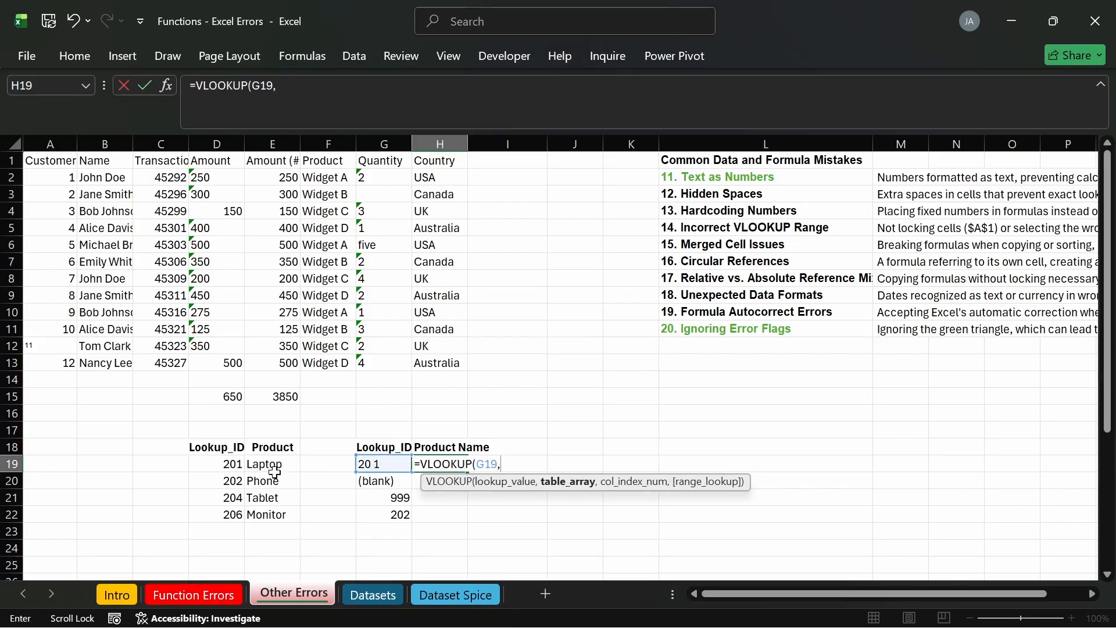
left_click_drag(199, 449, 259, 513)
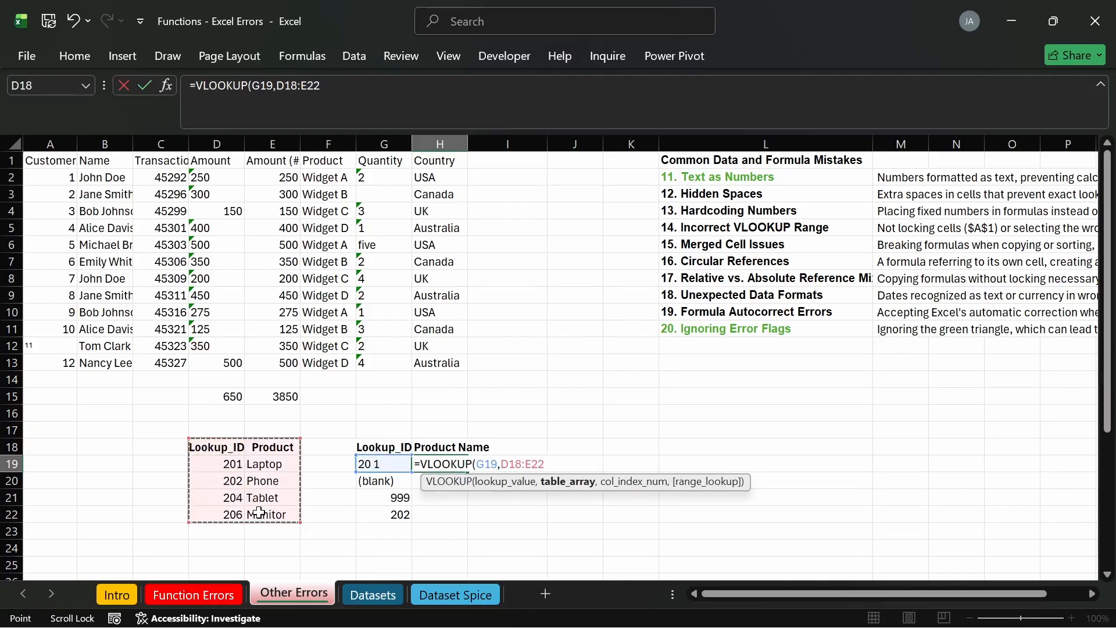
type(",")
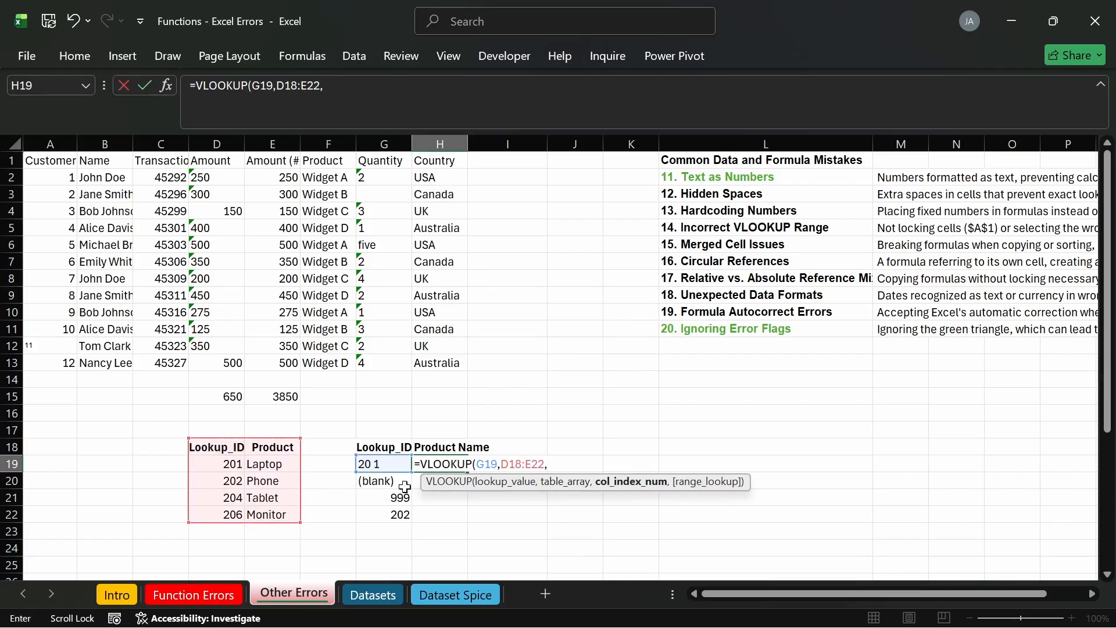
type("2,F")
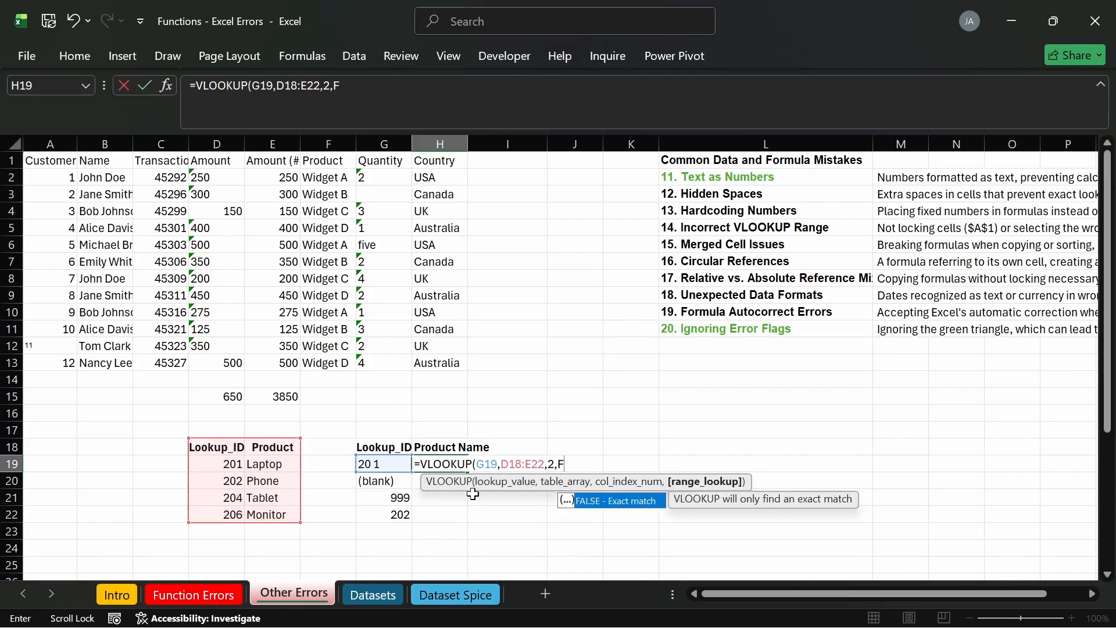
key("Tab")
type(")")
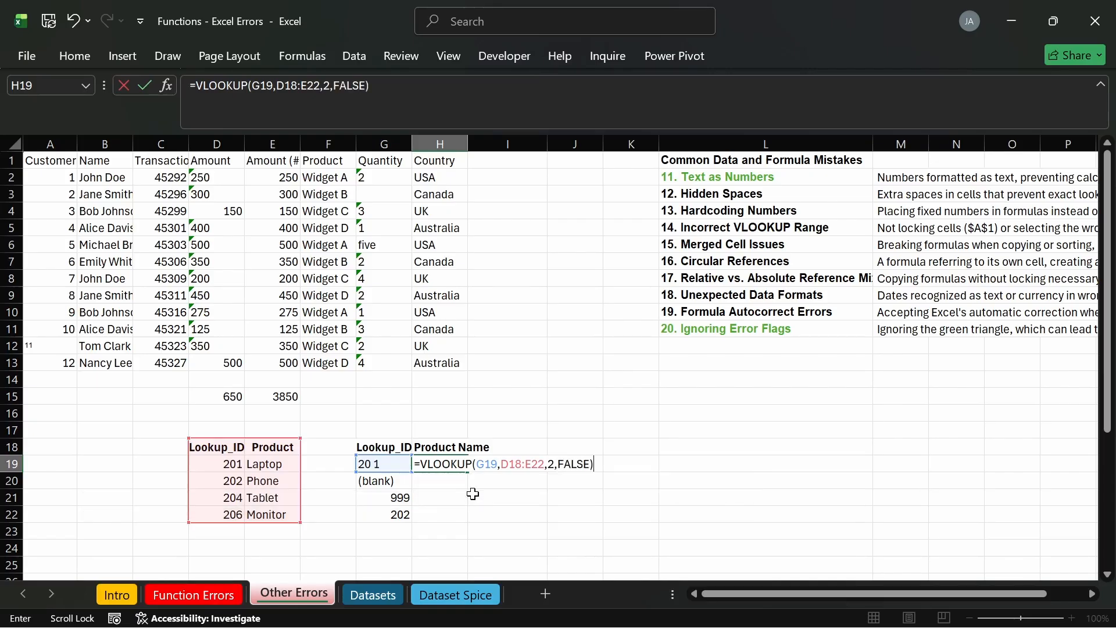
key("Return")
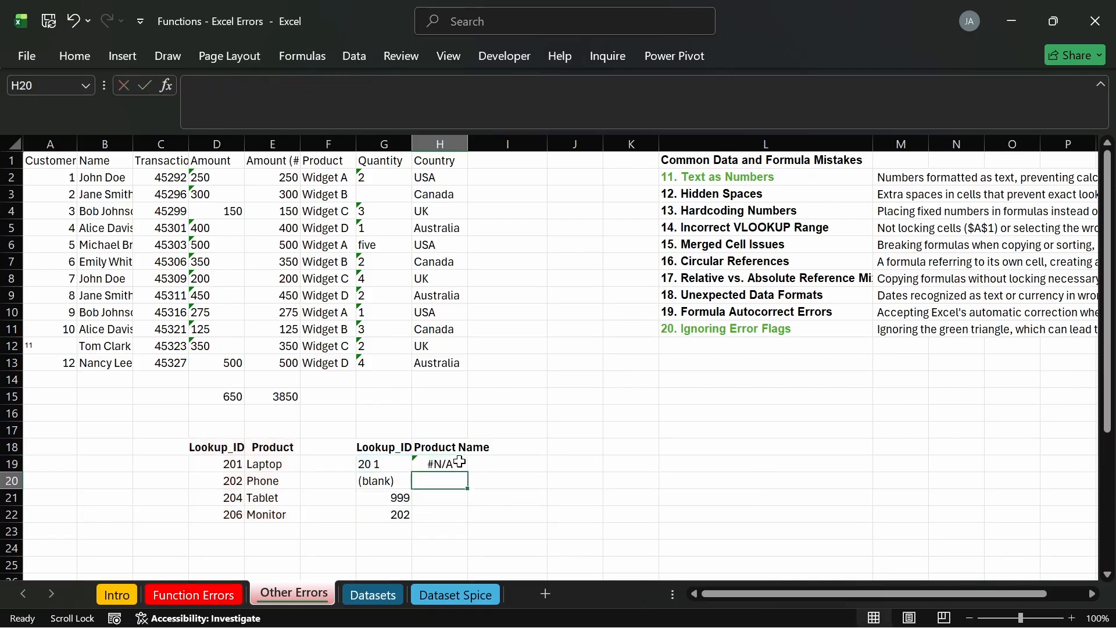
Step: Try wrapping the lookup value G19 in TRIM within the H19 VLOOKUP formula
left_click(458, 461)
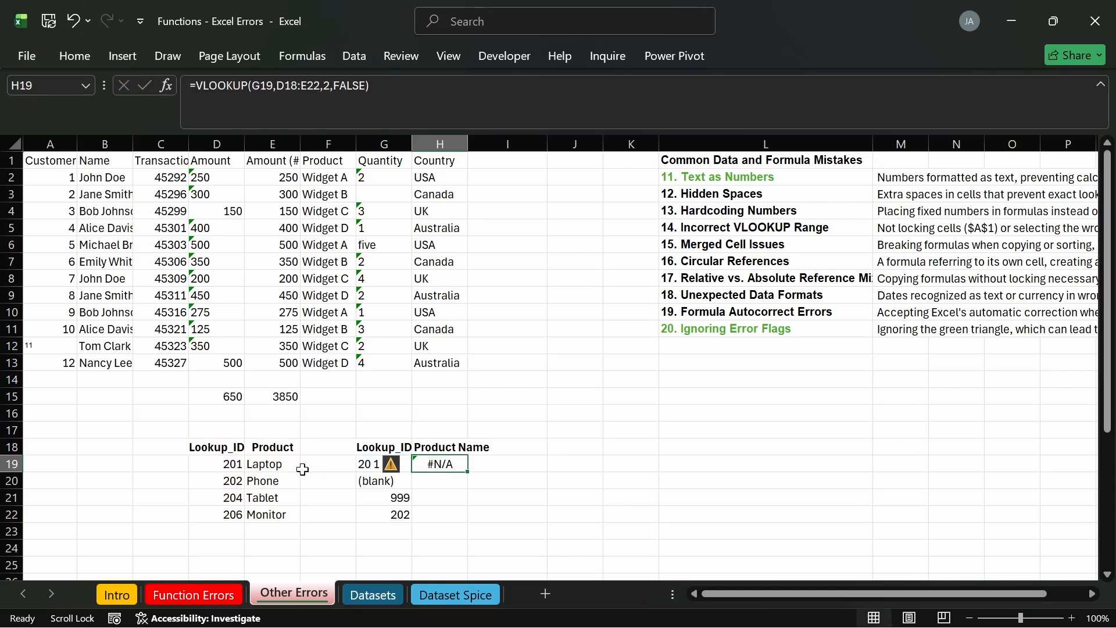
left_click(370, 465)
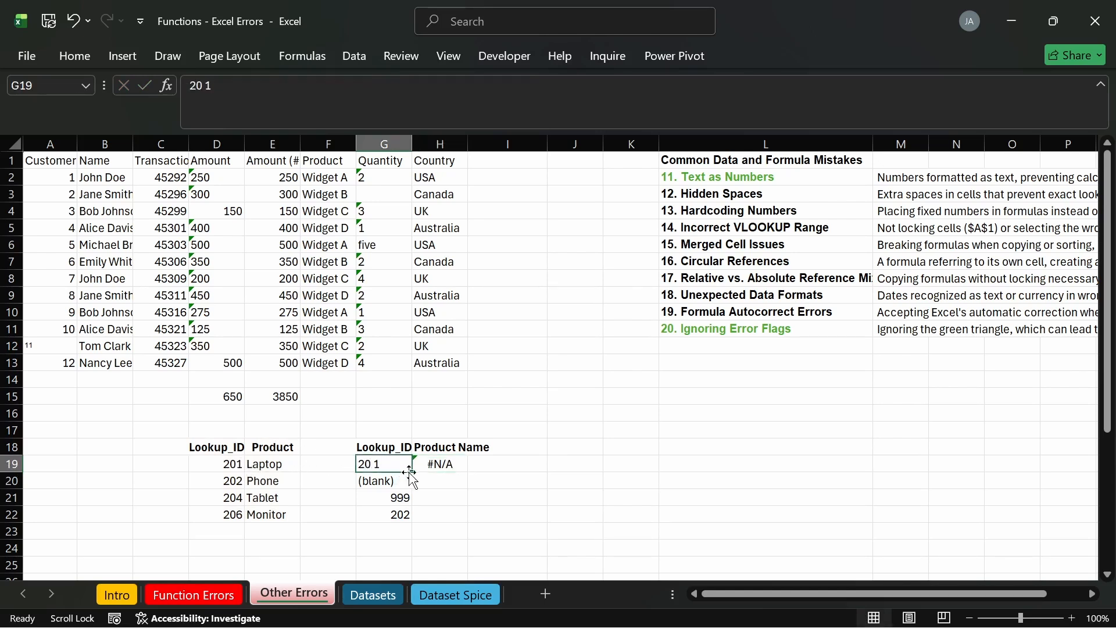
left_click(440, 464)
double_click(441, 465)
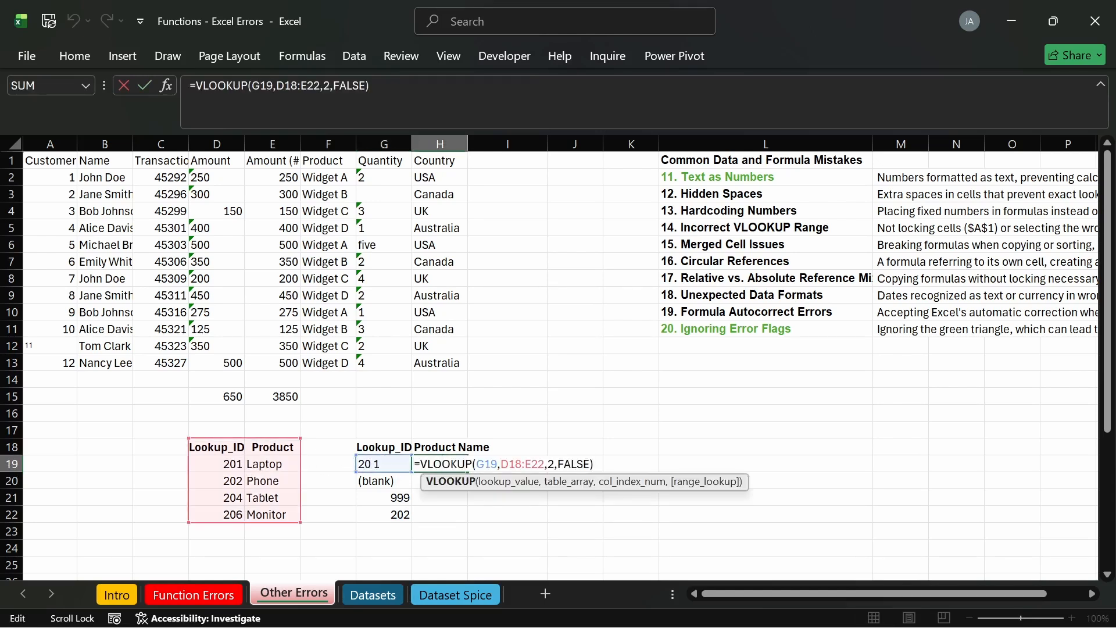
left_click(475, 464)
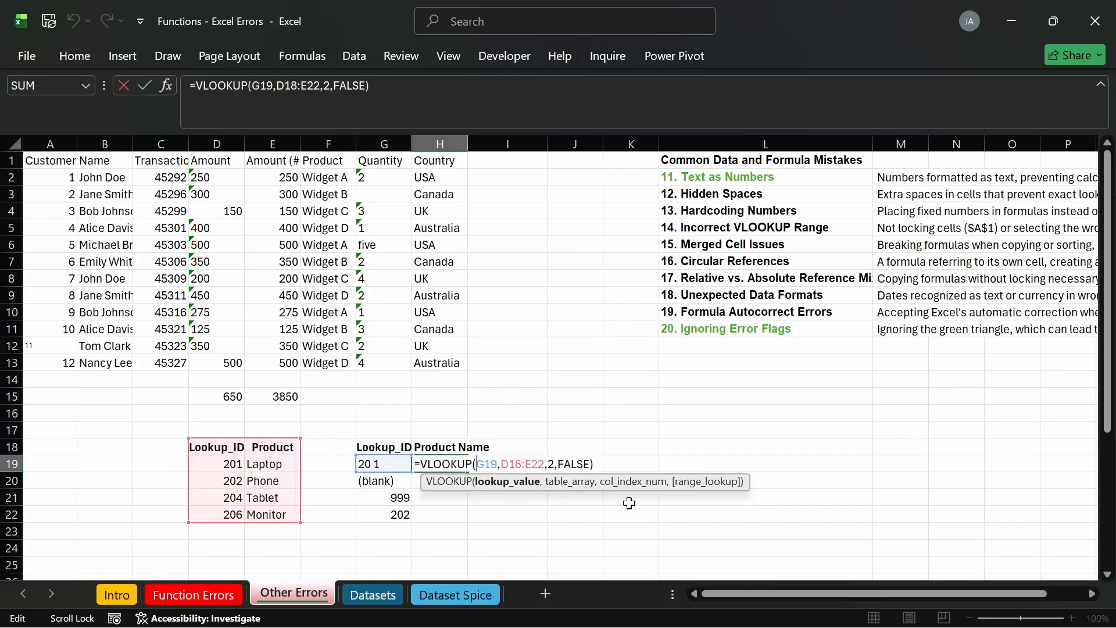
type("T")
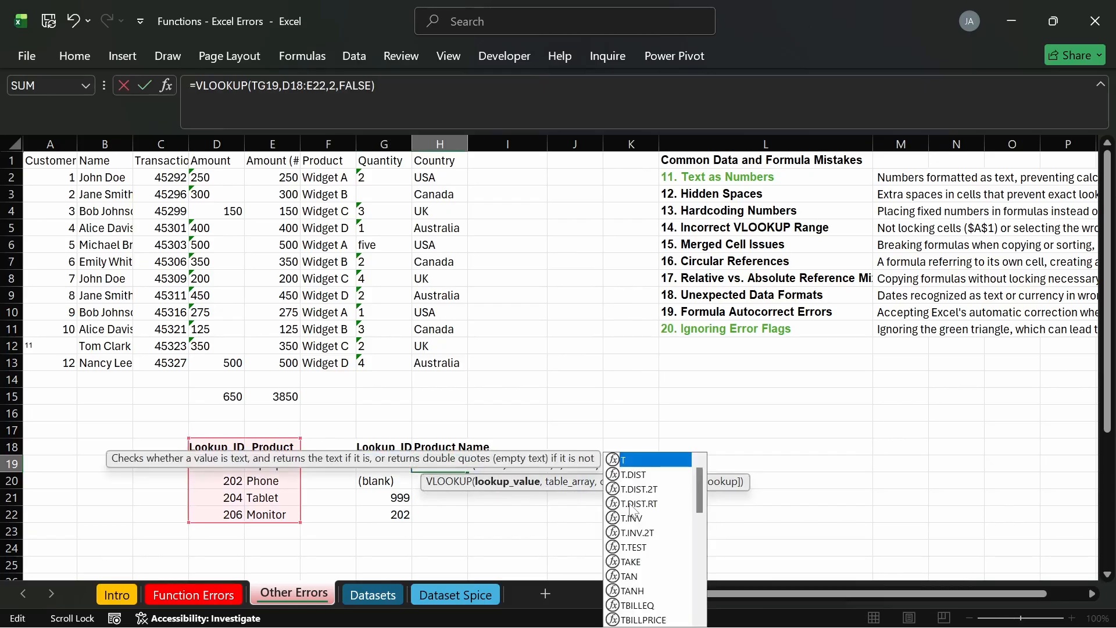
type("E")
key("BackSpace")
type("R")
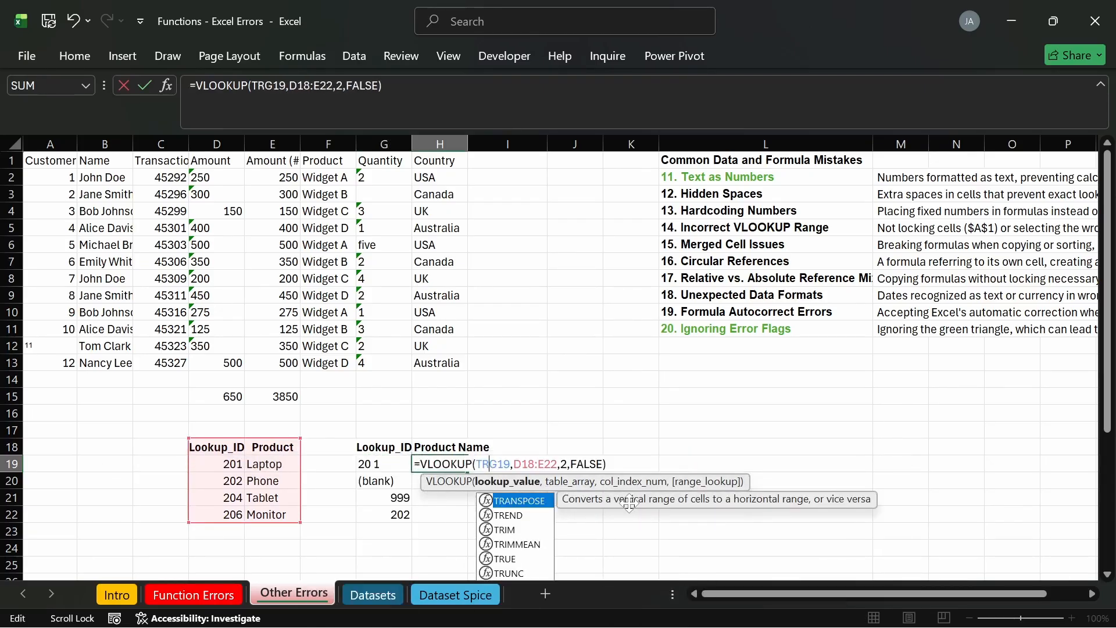
type("IM")
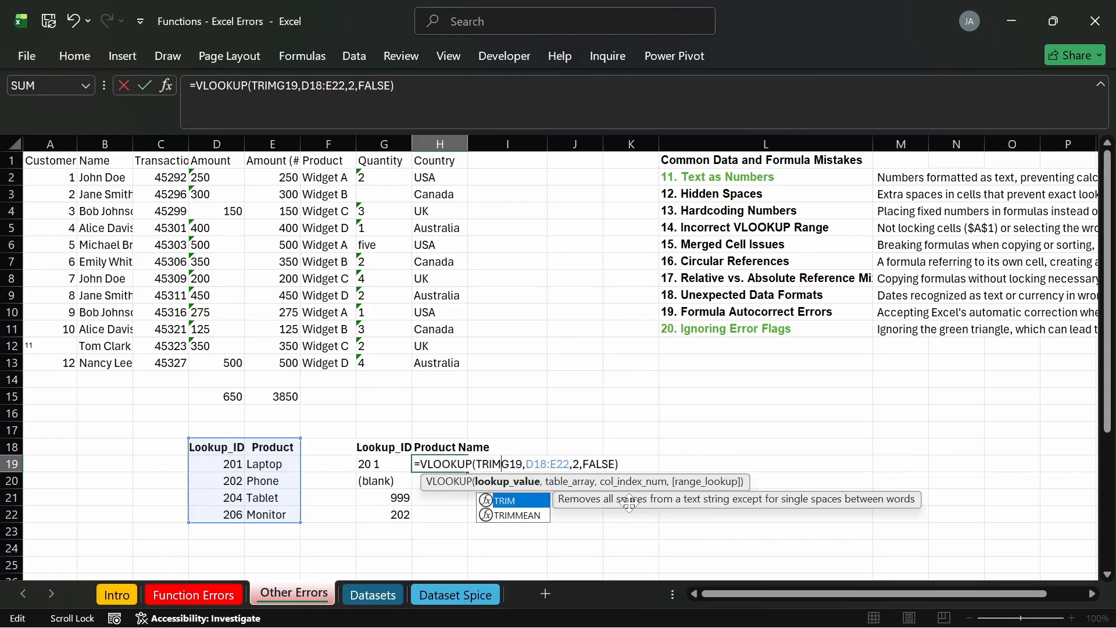
type("(G19")
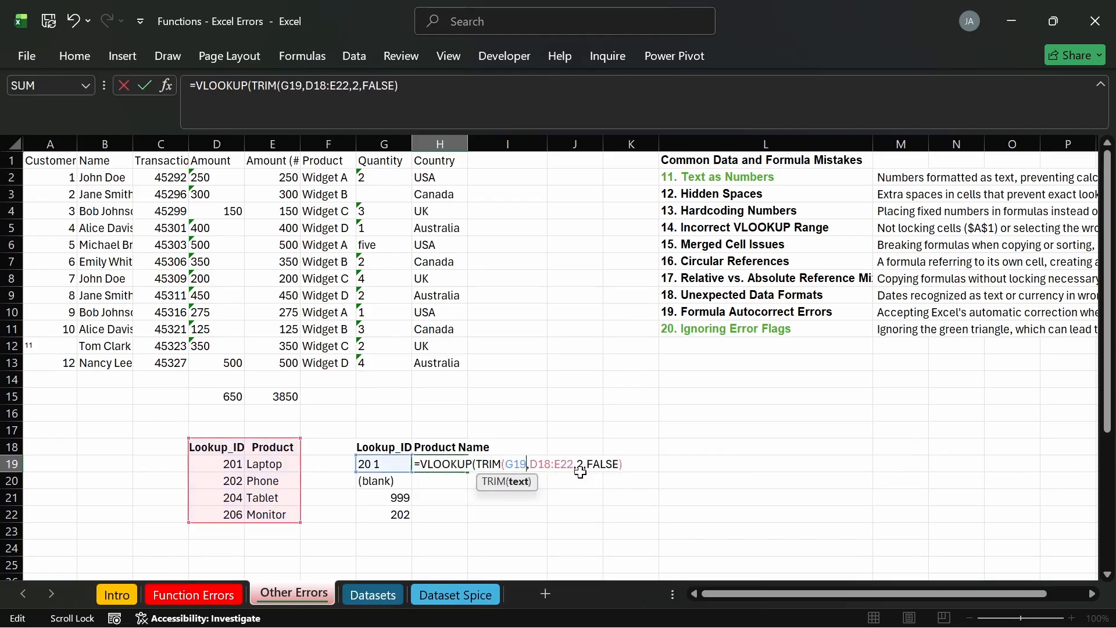
type(")")
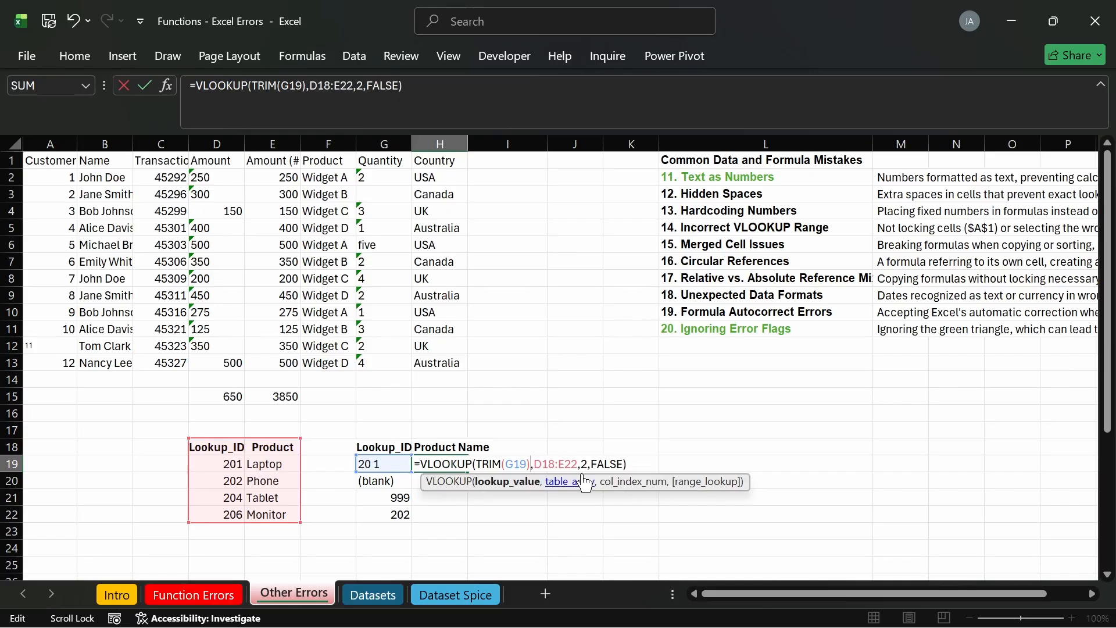
key("Return")
Step: Replace TRIM(G19) in the H19 formula with a plain reference to G19
double_click(451, 463)
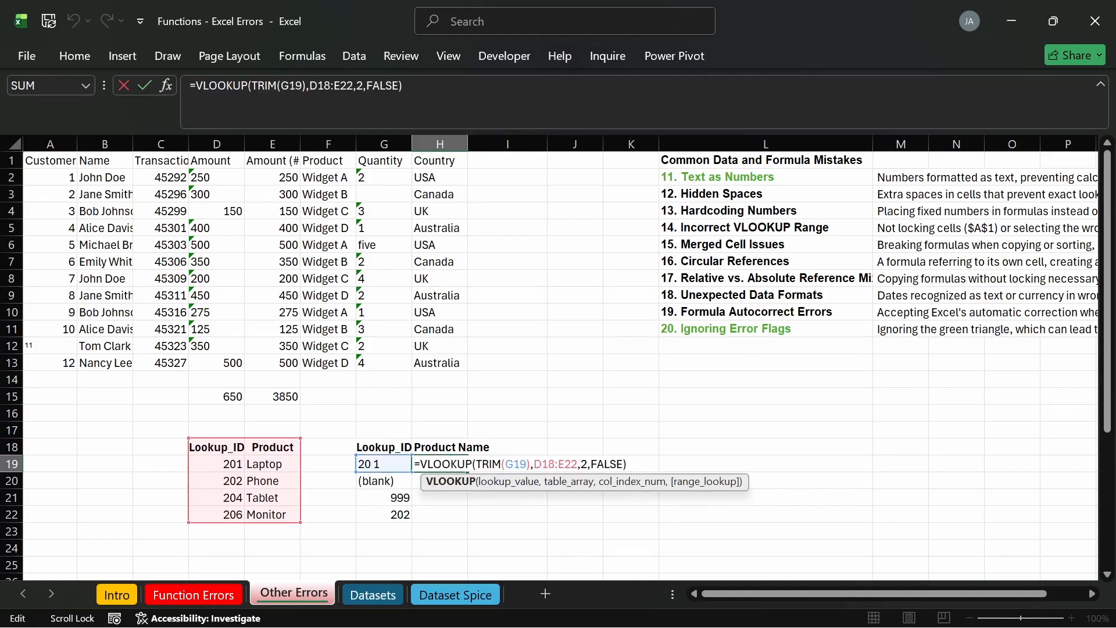
left_click_drag(529, 464, 477, 464)
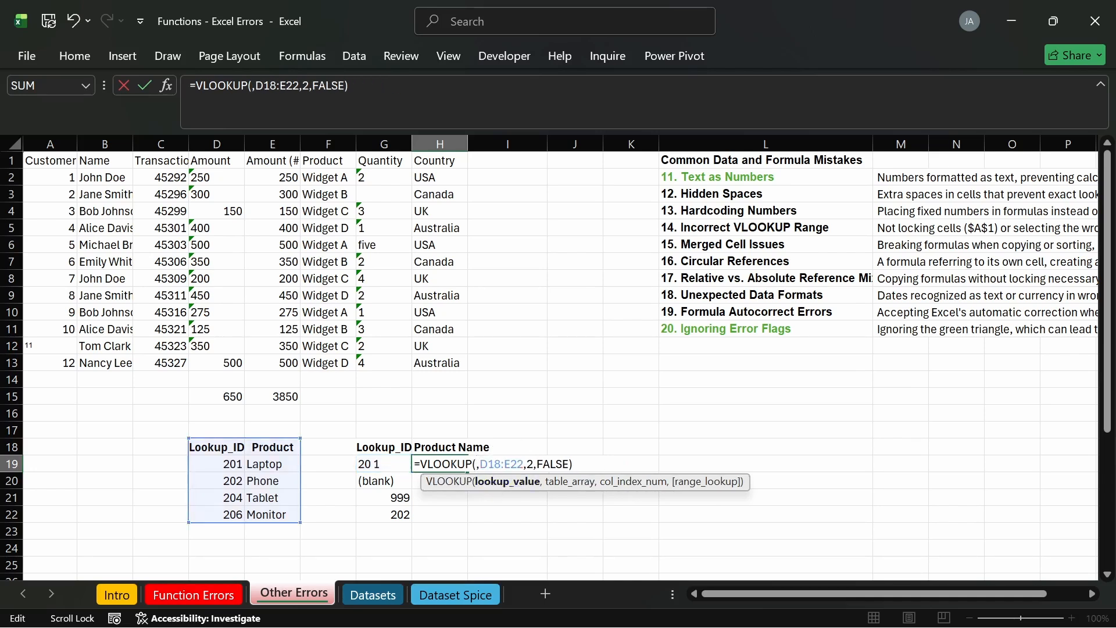
left_click(388, 465)
key("Return")
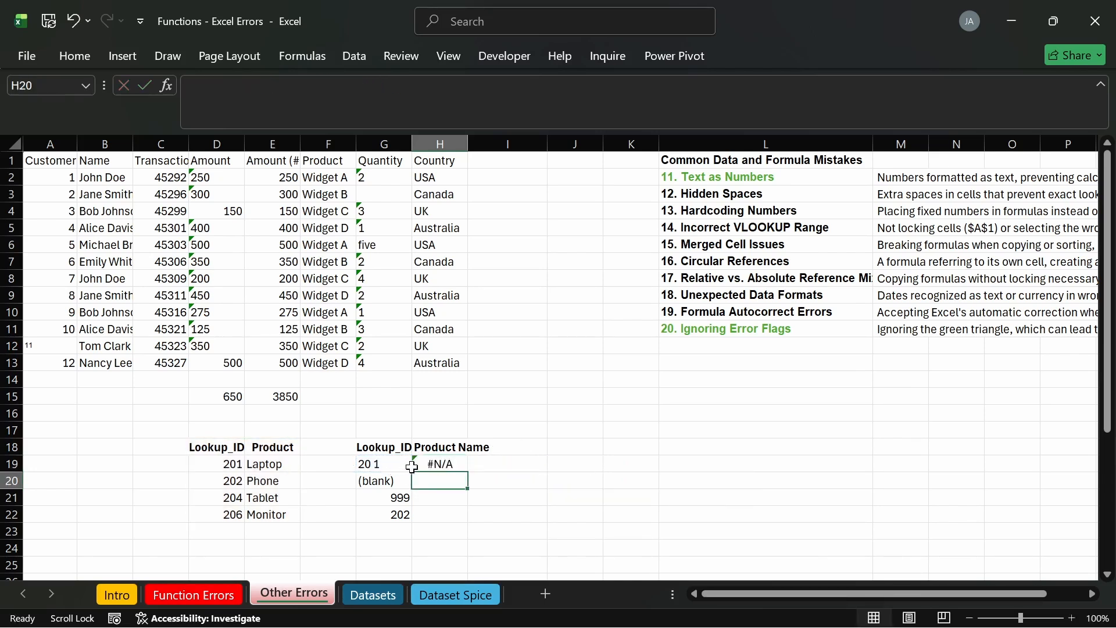
Step: Remove the inner space from the lookup ID in G19 so it reads 201
left_click(457, 464)
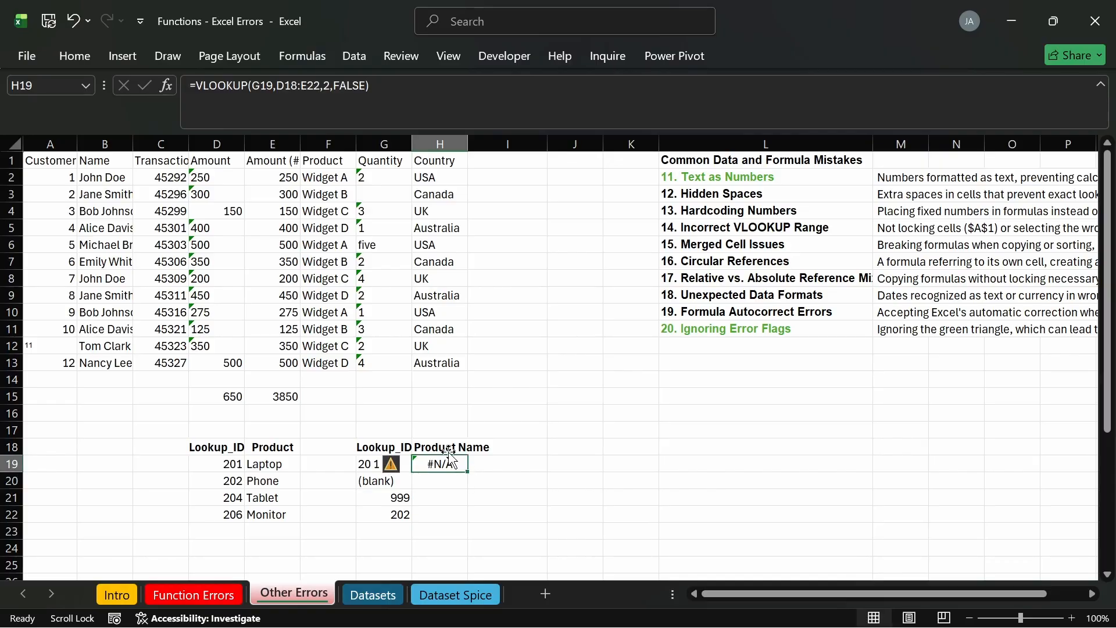
double_click(368, 465)
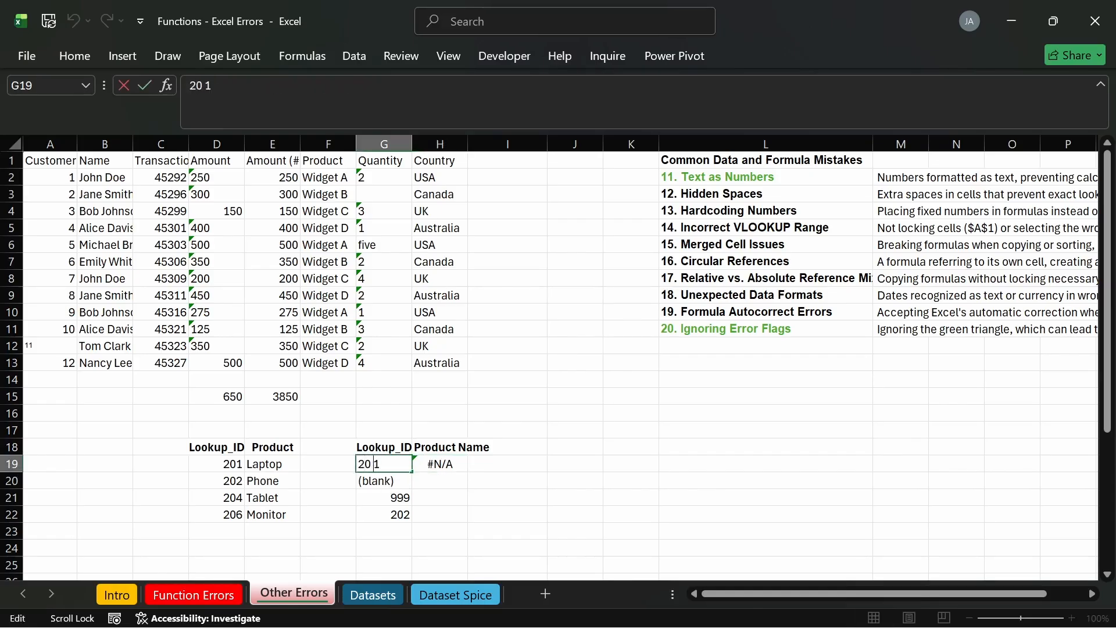
key("Delete")
key("Return")
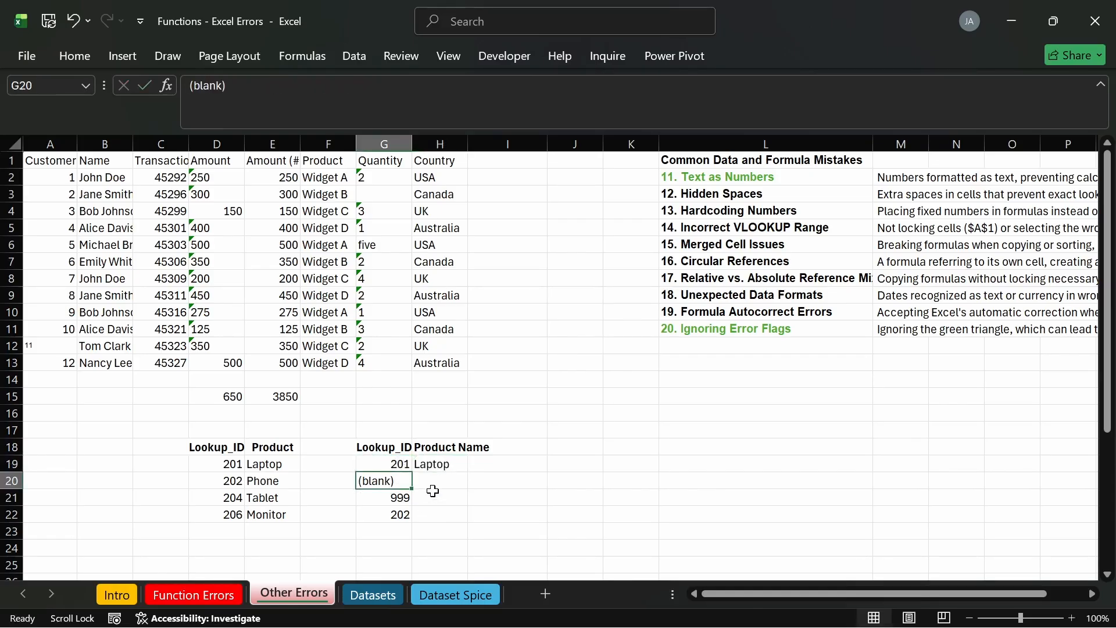
left_click(403, 464)
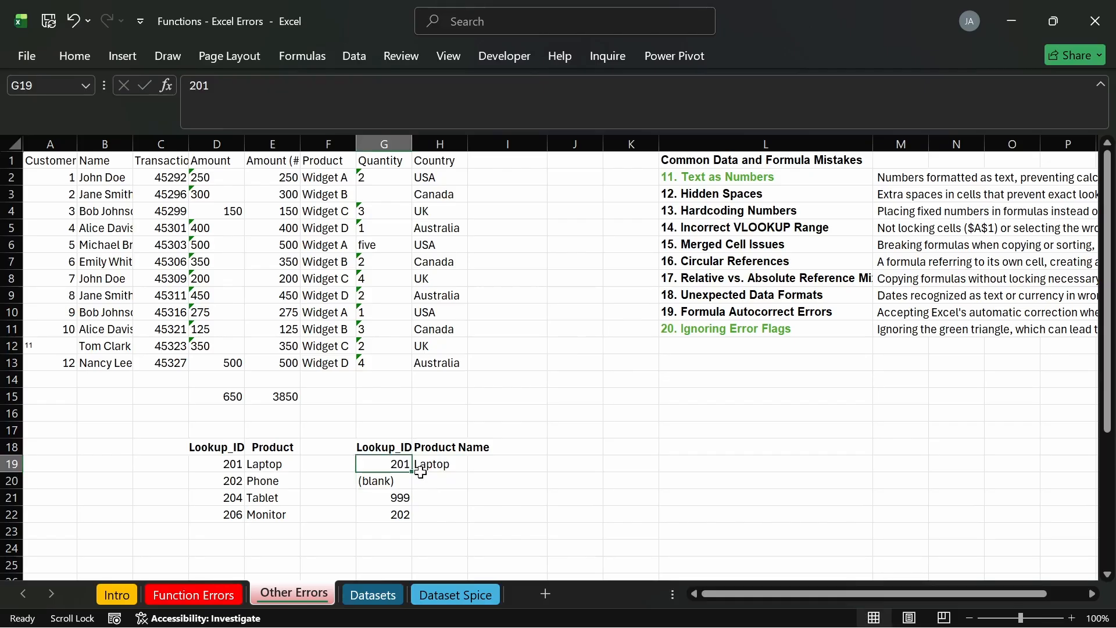
Step: Change the Laptop lookup ID in D19 to LPT-201 and the Phone lookup ID in D20 to PHN-202
left_click(227, 464)
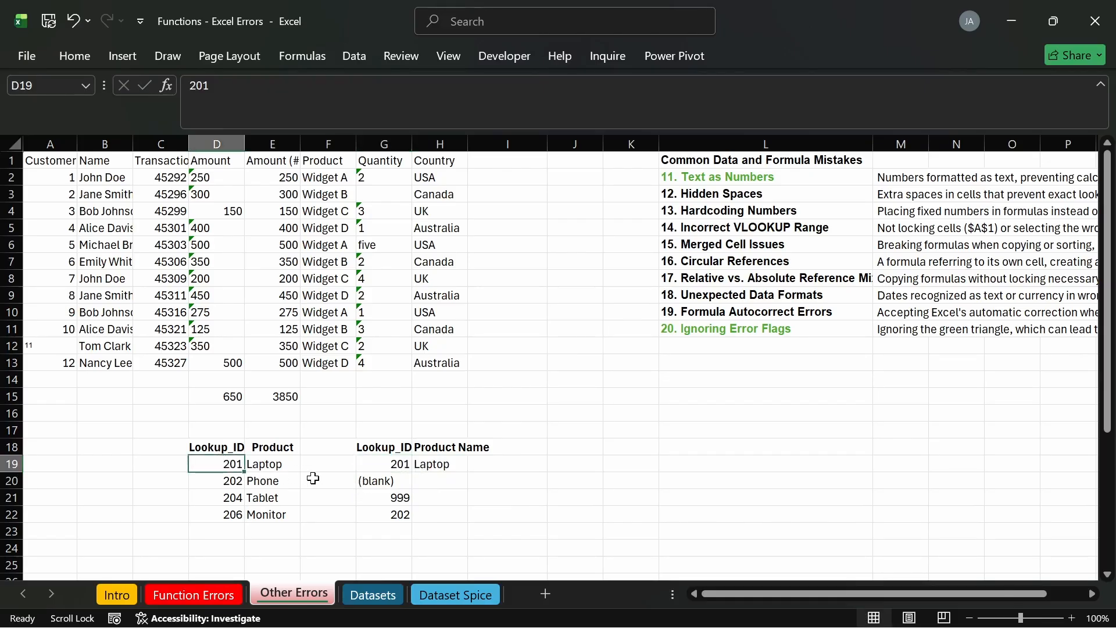
type("LPT")
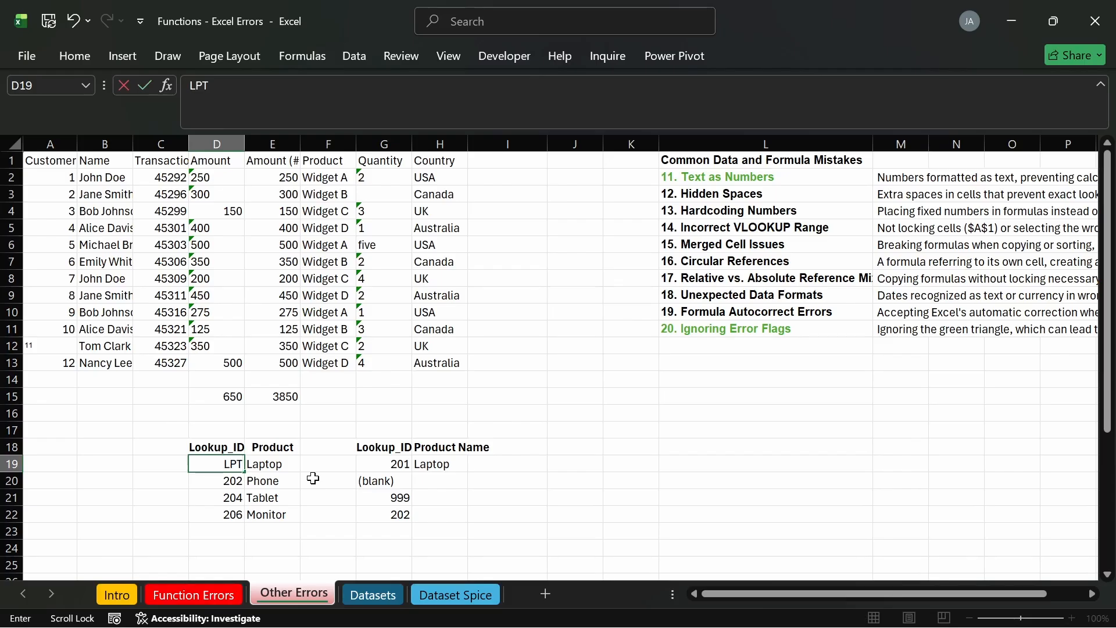
type("-201")
key("Return")
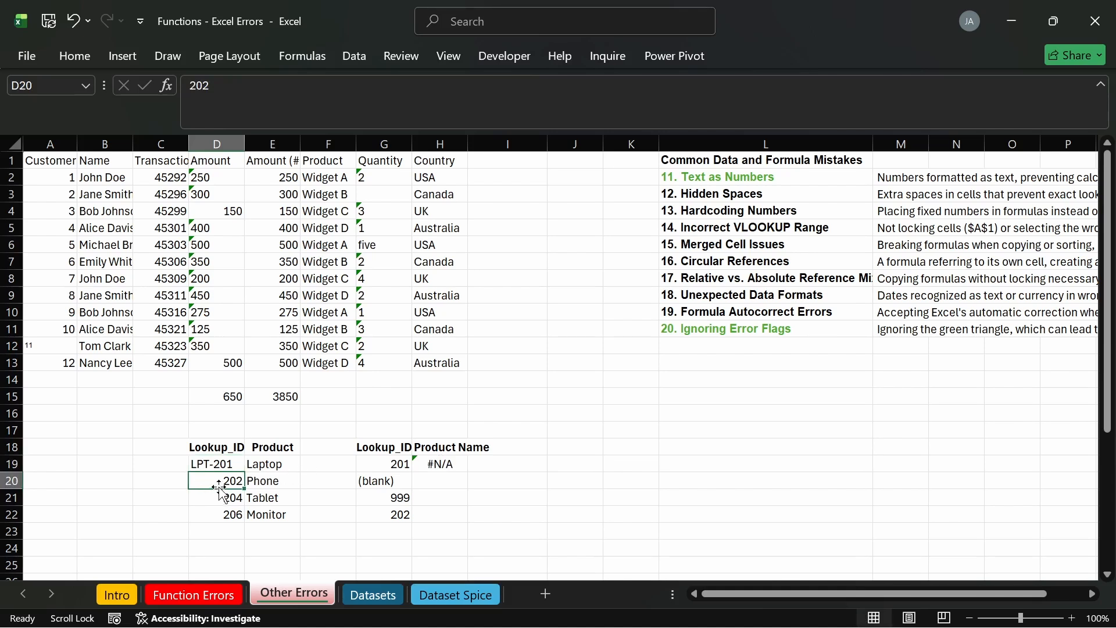
key("F2")
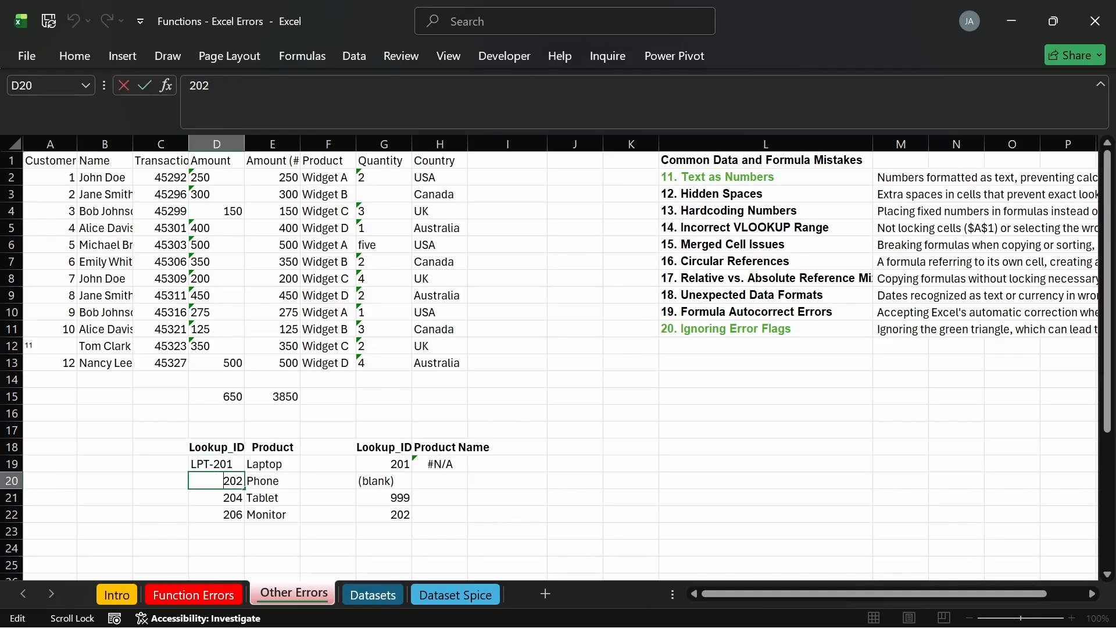
type("PHN-")
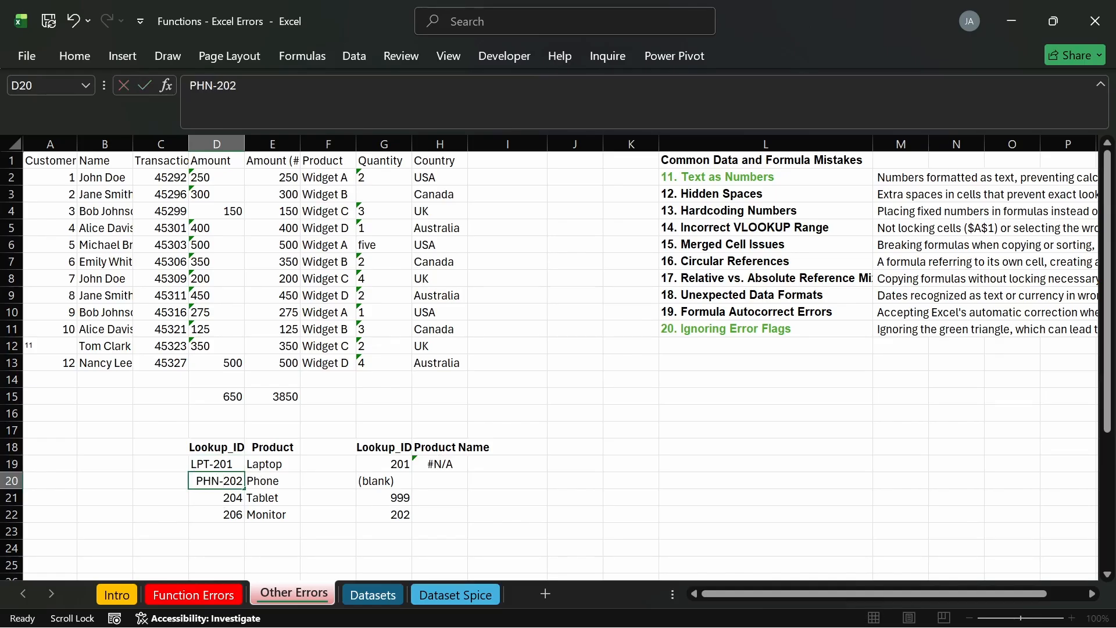
key("Return")
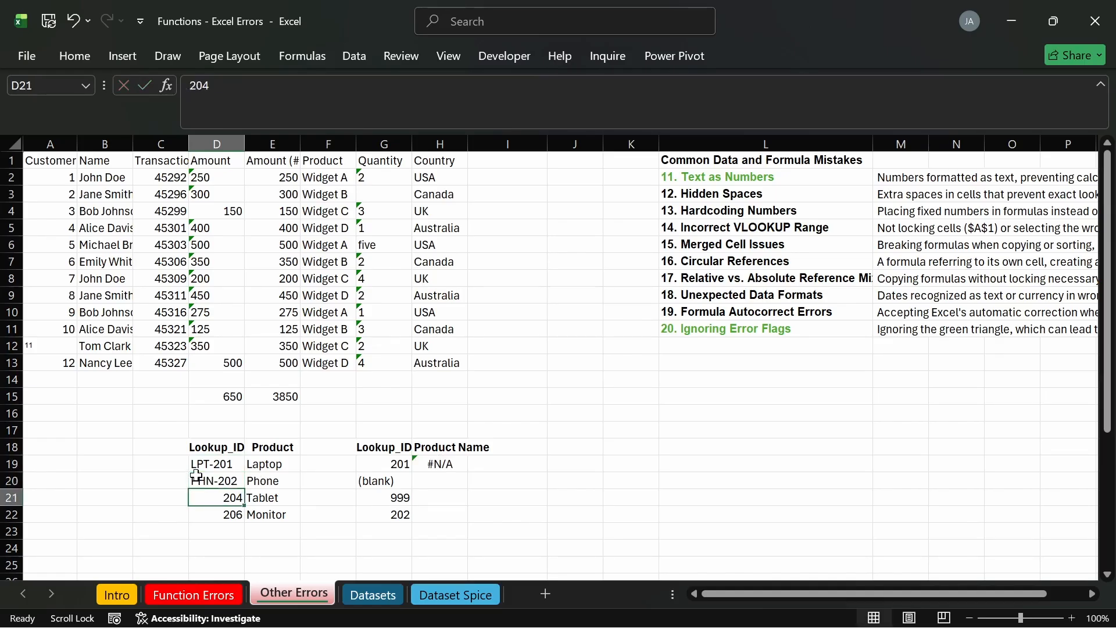
Step: Prefix the Tablet ID in D21 to read TAB-204 and the Monitor ID in D22 to read MNT-206
key("F2")
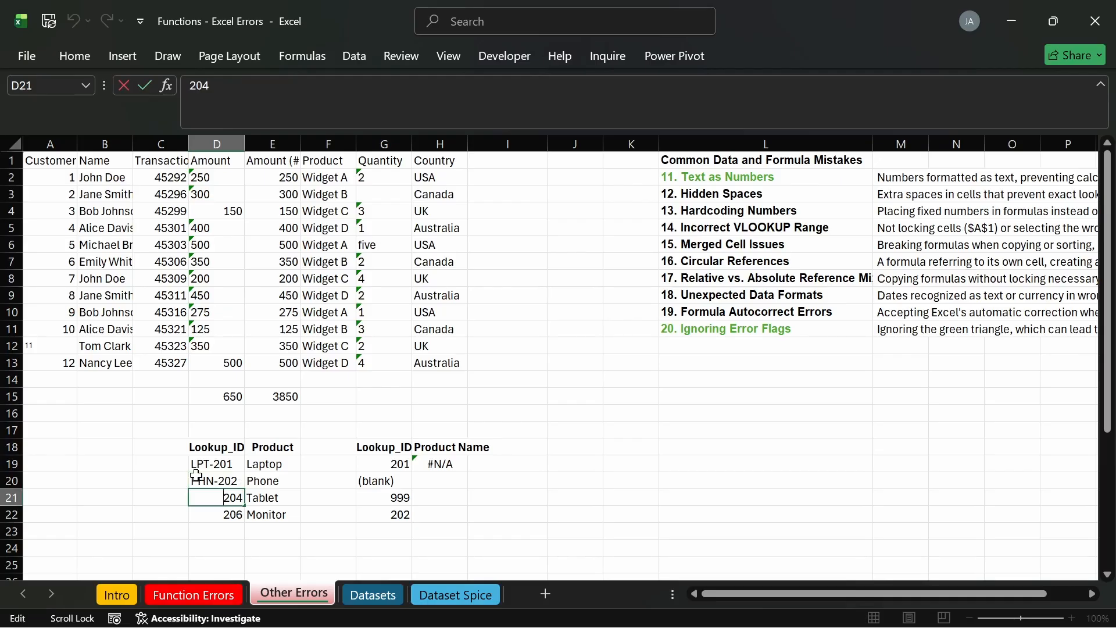
type("TAB-")
key("Return")
key("F2")
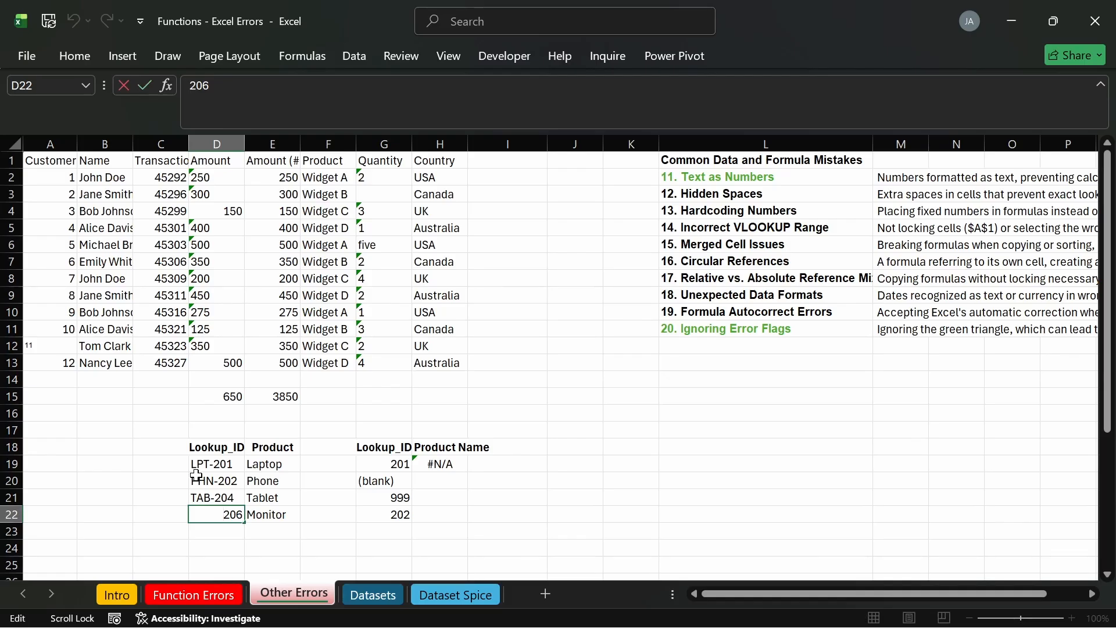
type("MNT-")
key("Return")
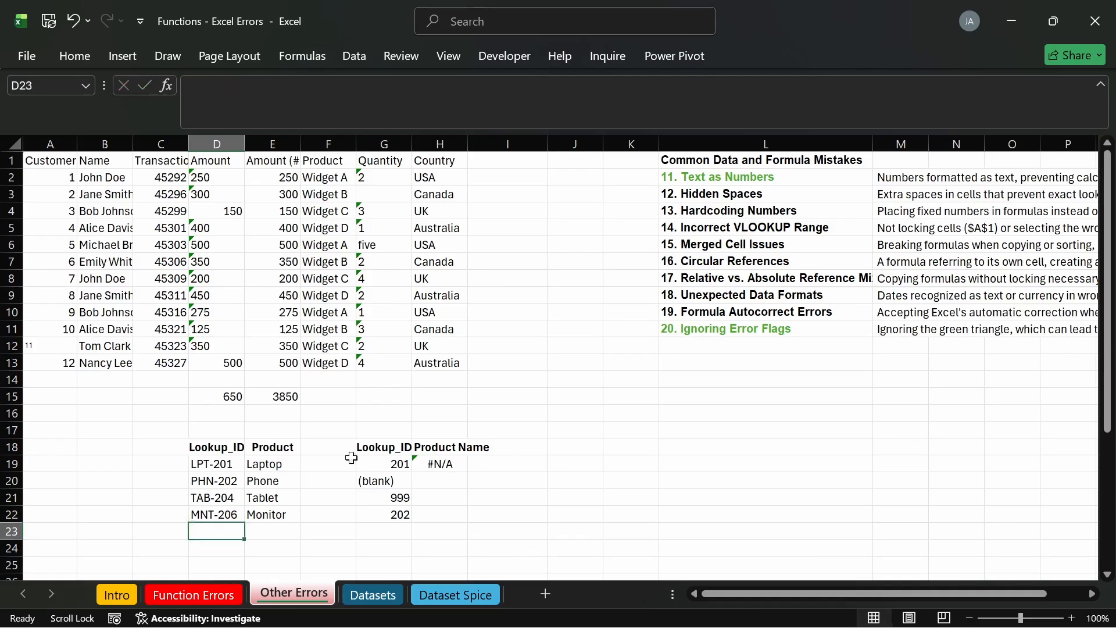
Step: Prefix the lookup ID in G19 to read LPT- 201 and the one in G22 to read PHN-202
double_click(385, 463)
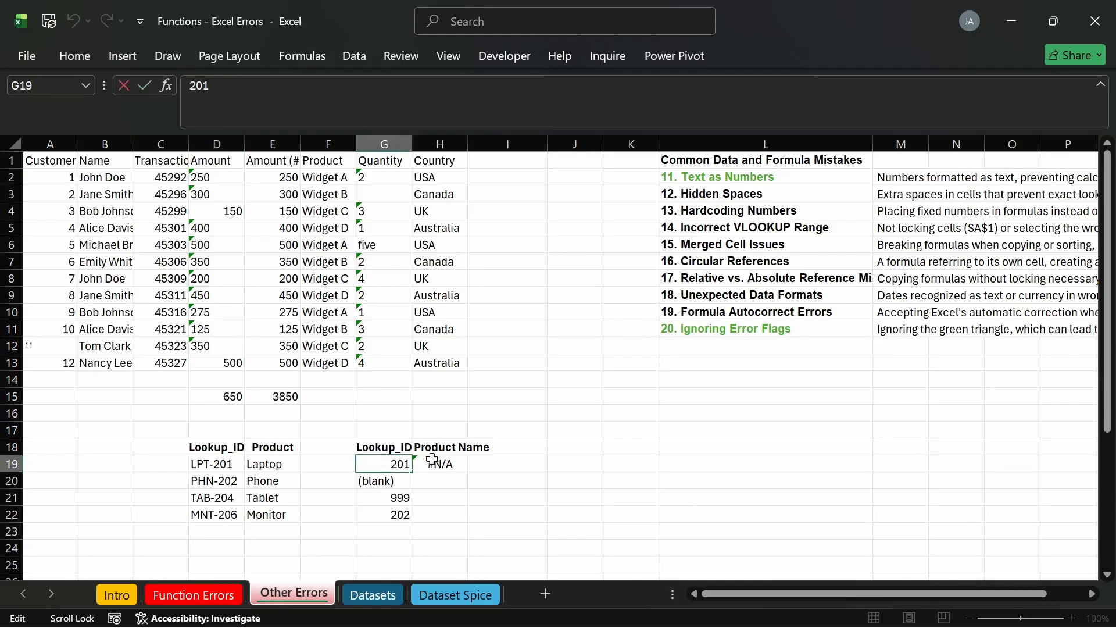
type("LPT-")
key("Return")
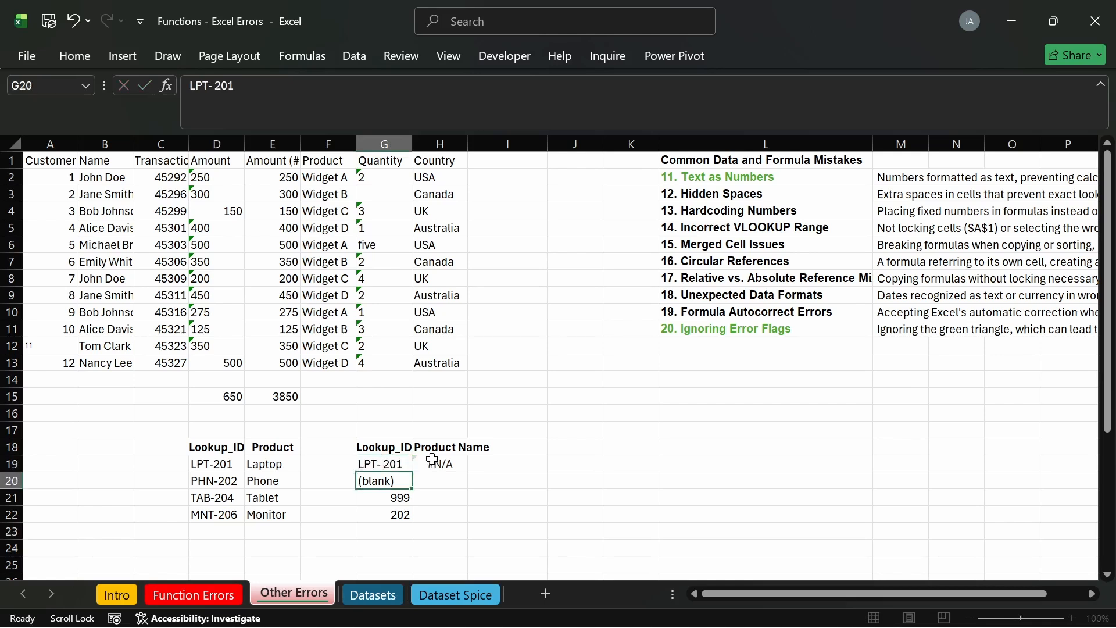
double_click(391, 497)
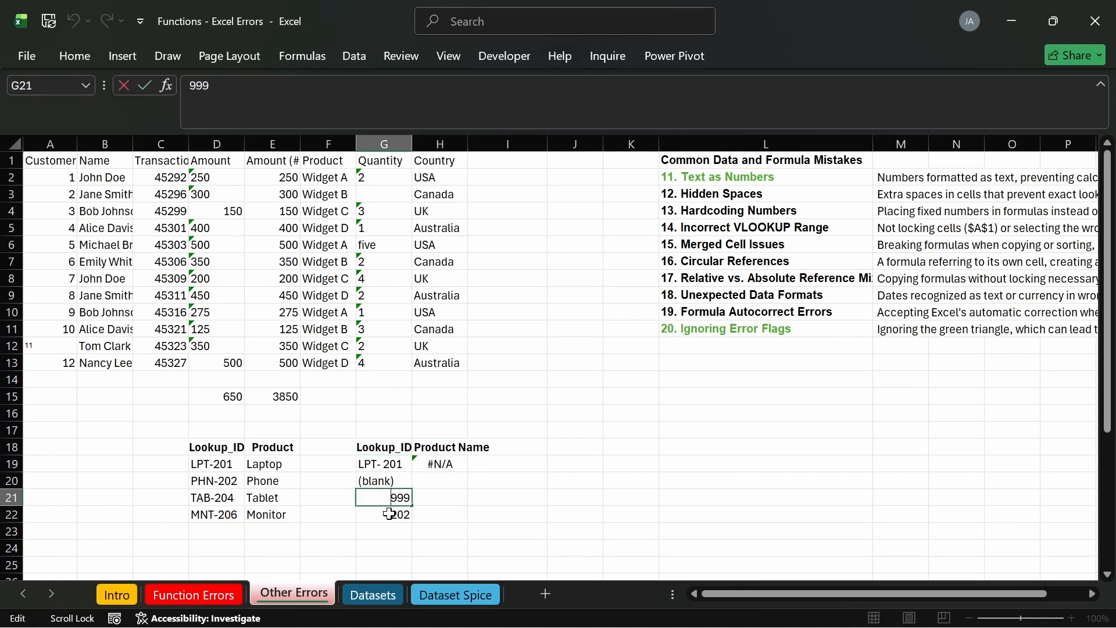
key("Return")
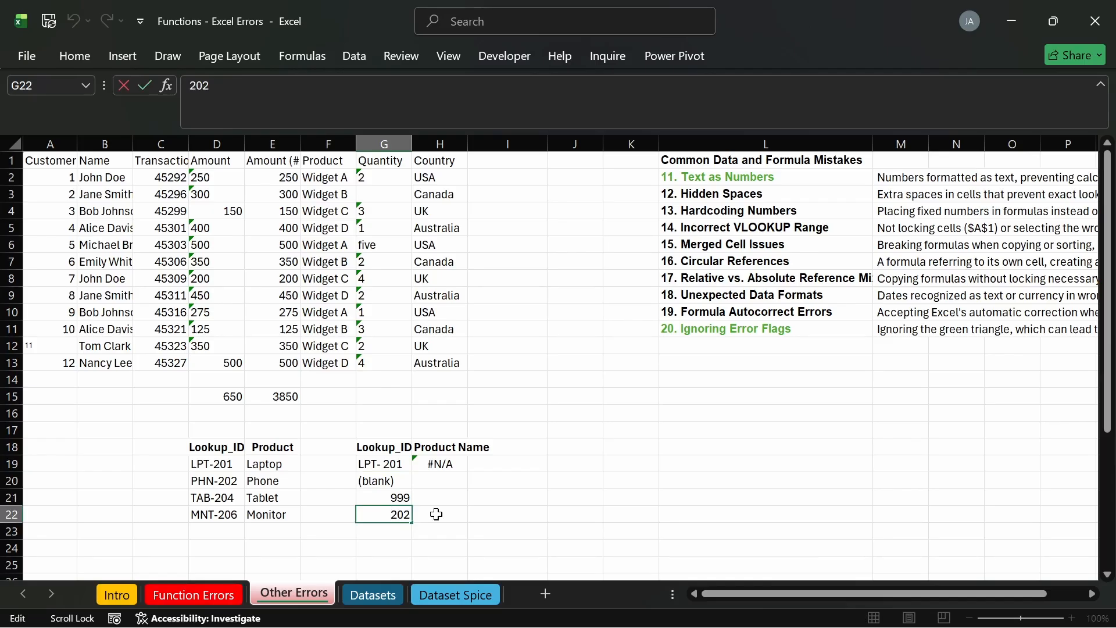
type("PHN-")
key("Return")
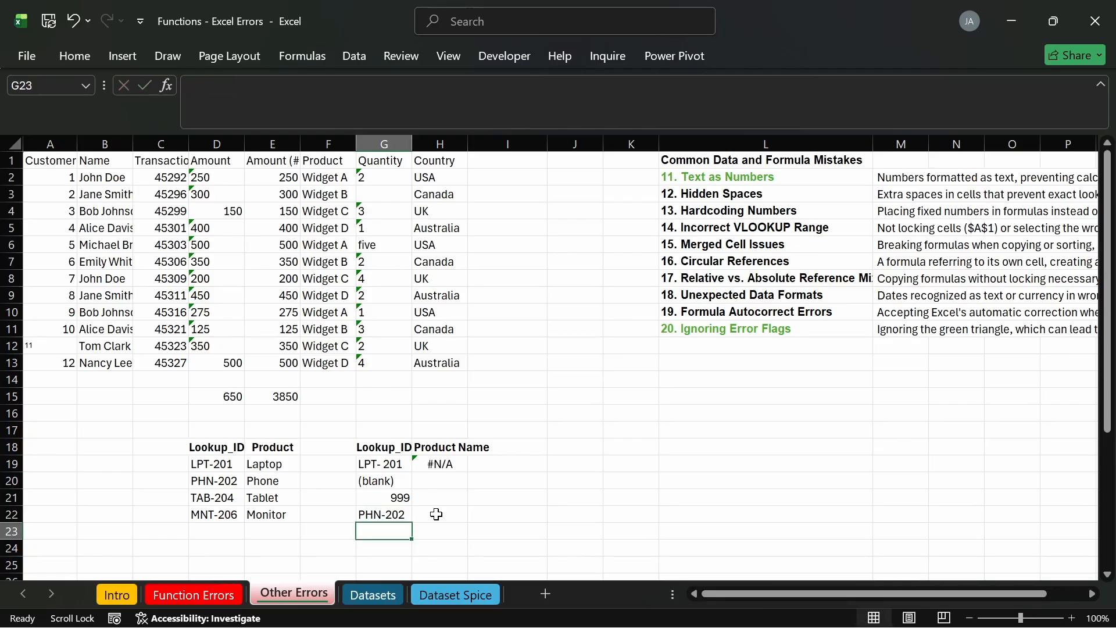
Step: Inspect the lookup ID in G22 for a trailing space and review the VLOOKUP formula in H19
left_click(406, 518)
left_click(233, 87)
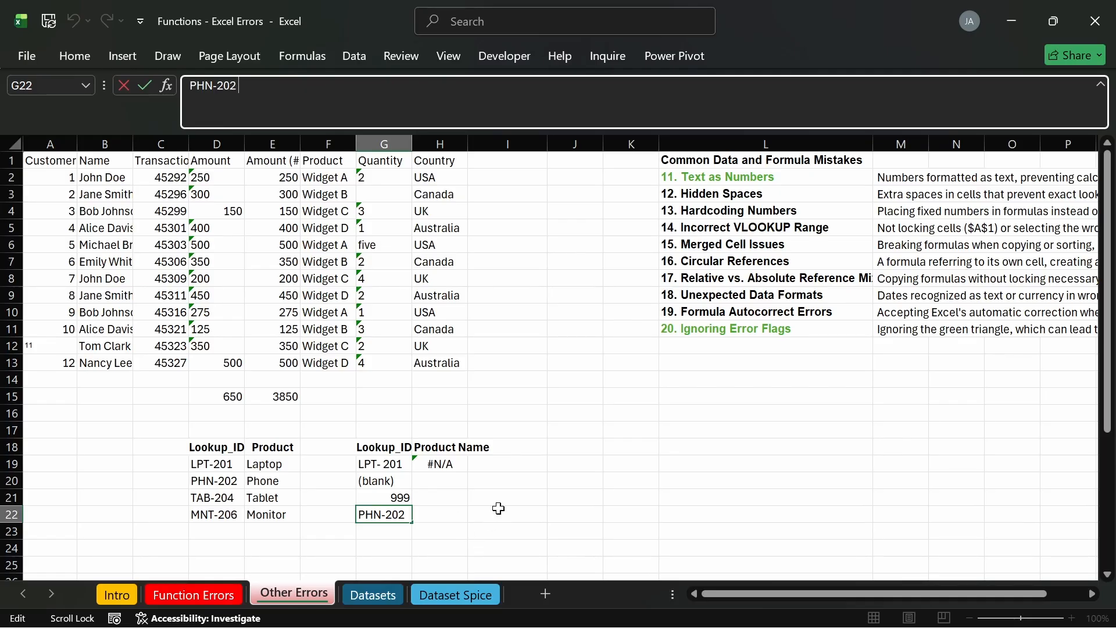
left_click(502, 482)
left_click(357, 513)
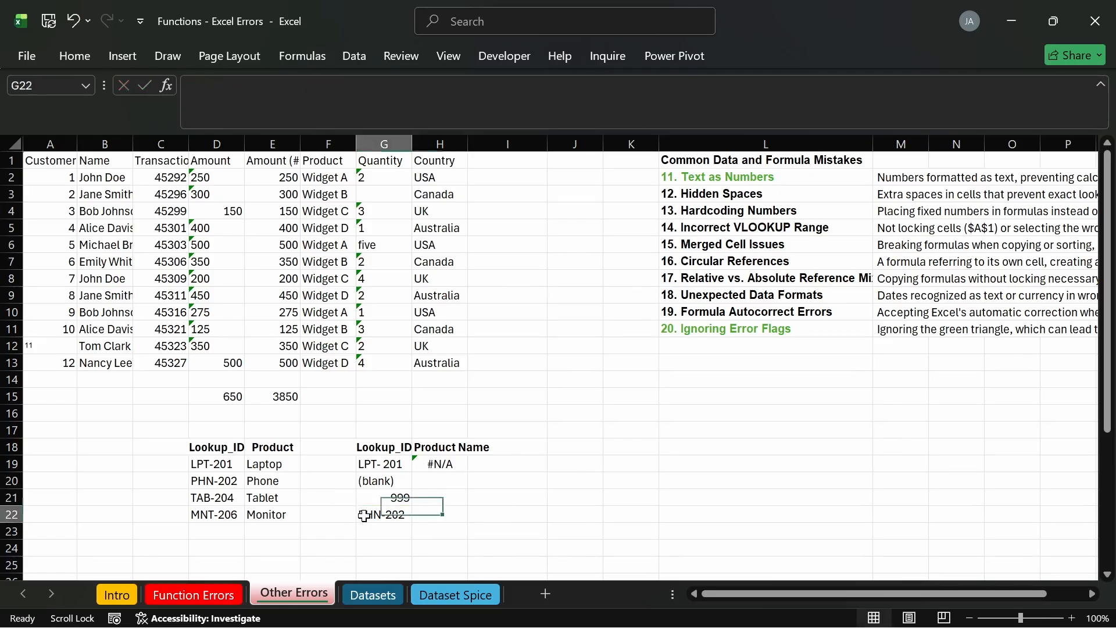
left_click(433, 466)
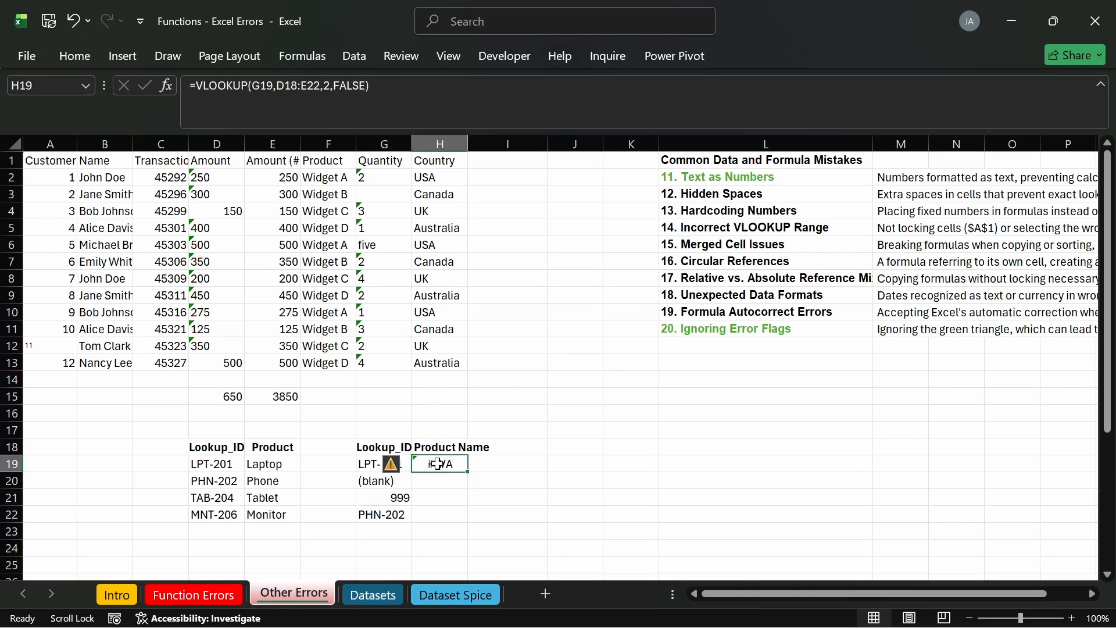
double_click(458, 464)
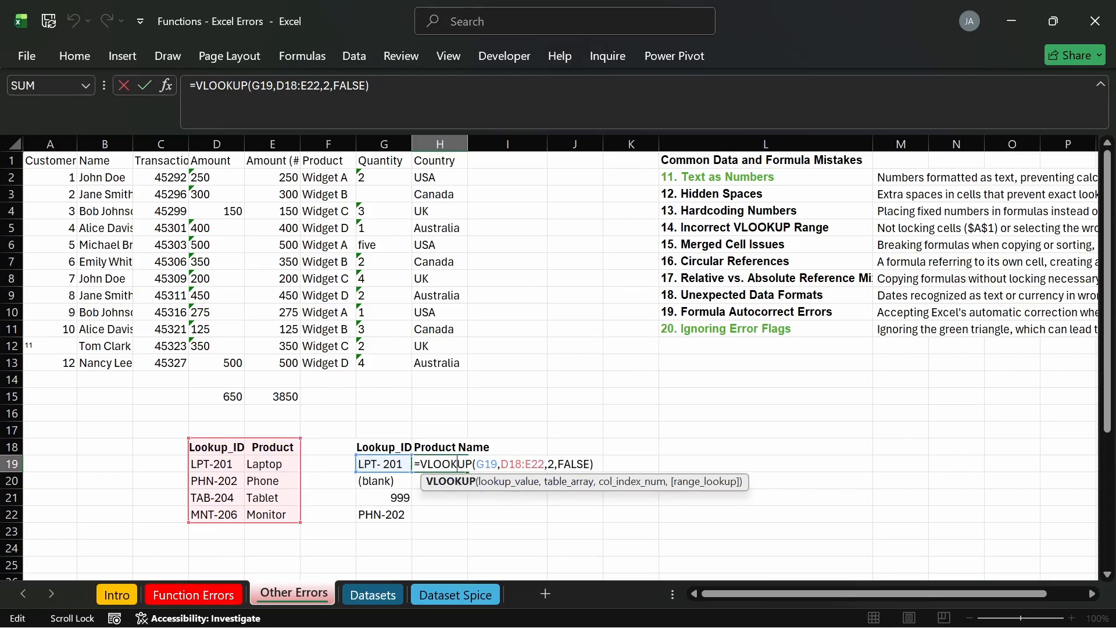
key("Return")
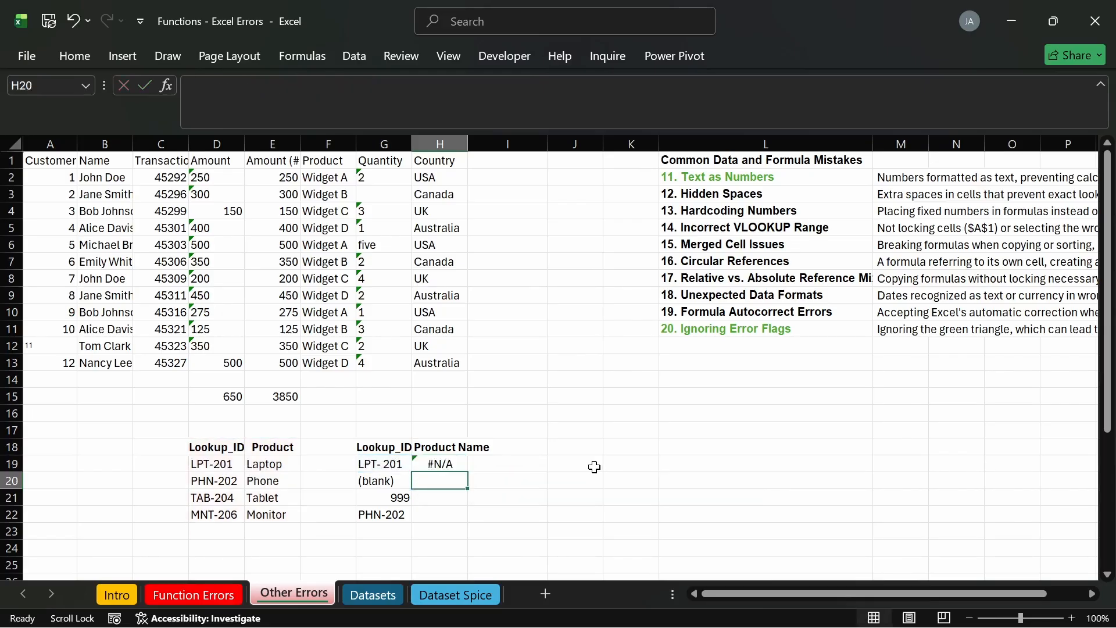
left_click(463, 463)
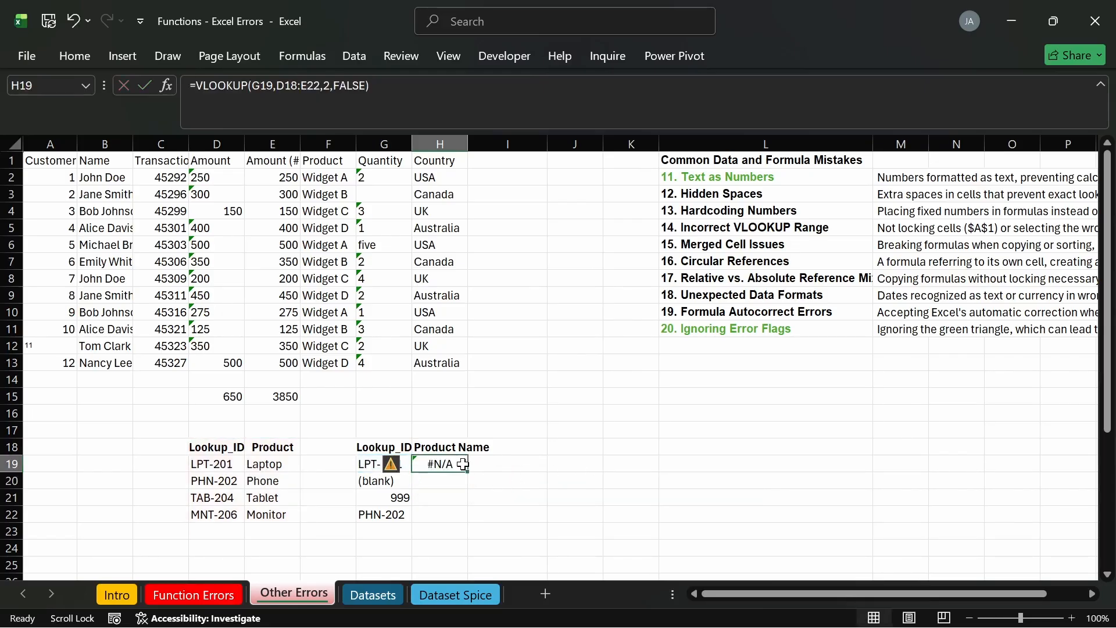
Step: Try removing the inner space from G19 so it reads LPT-201, and undo that removal
left_click(288, 478)
double_click(381, 464)
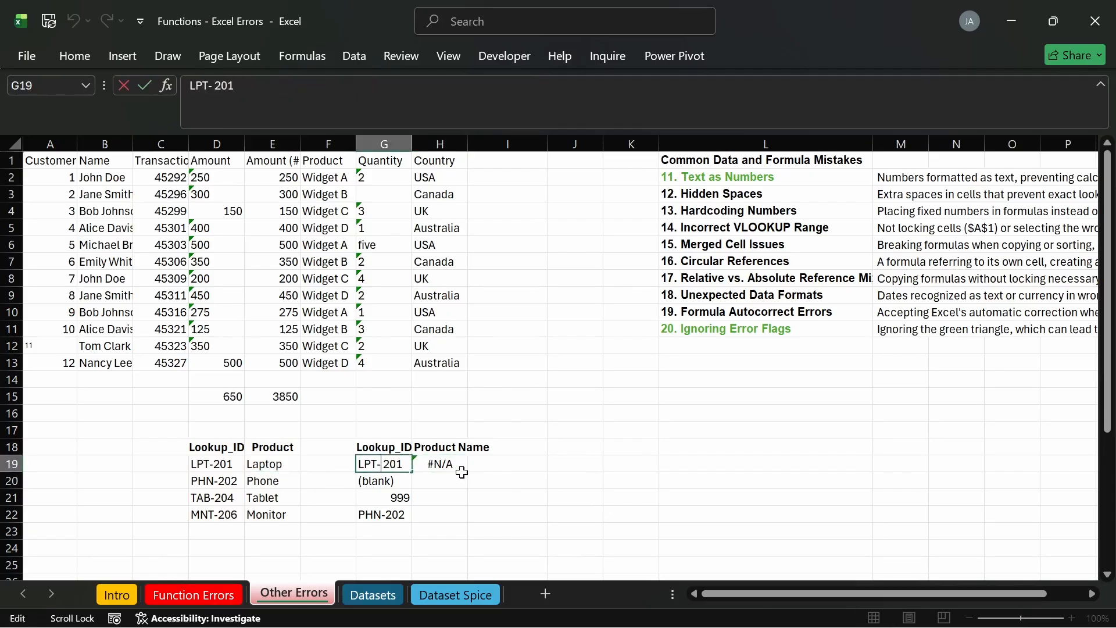
key("Delete")
key("Return")
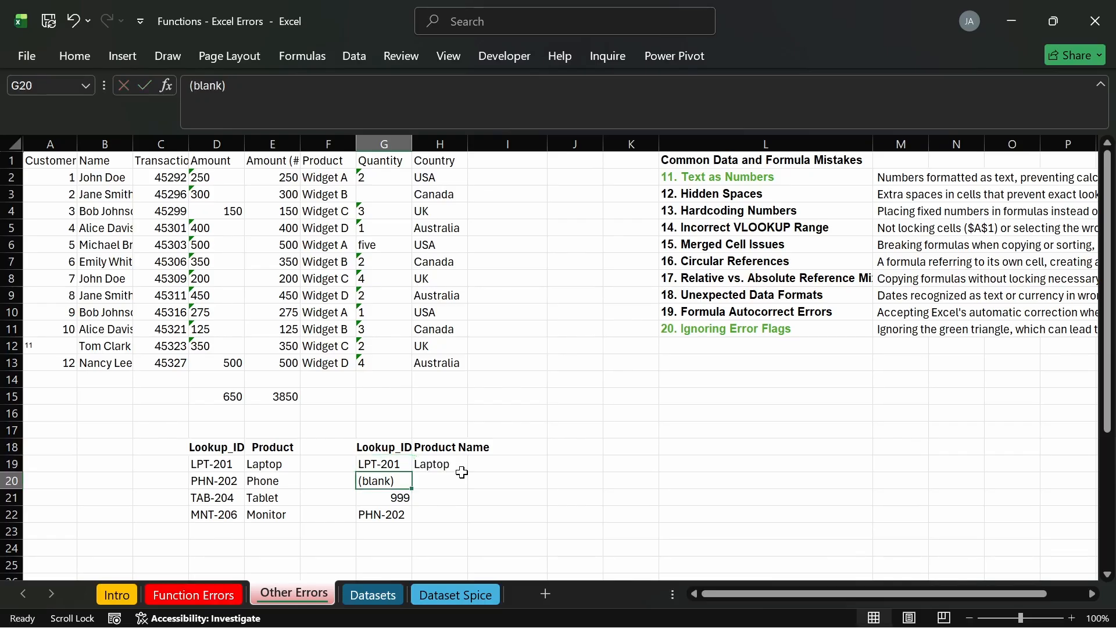
key("ctrl+z")
Step: Wrap the G19 lookup value in TRIM inside the H19 formula: =VLOOKUP(TRIM(G19),D18:E22,2,FALSE)
double_click(442, 464)
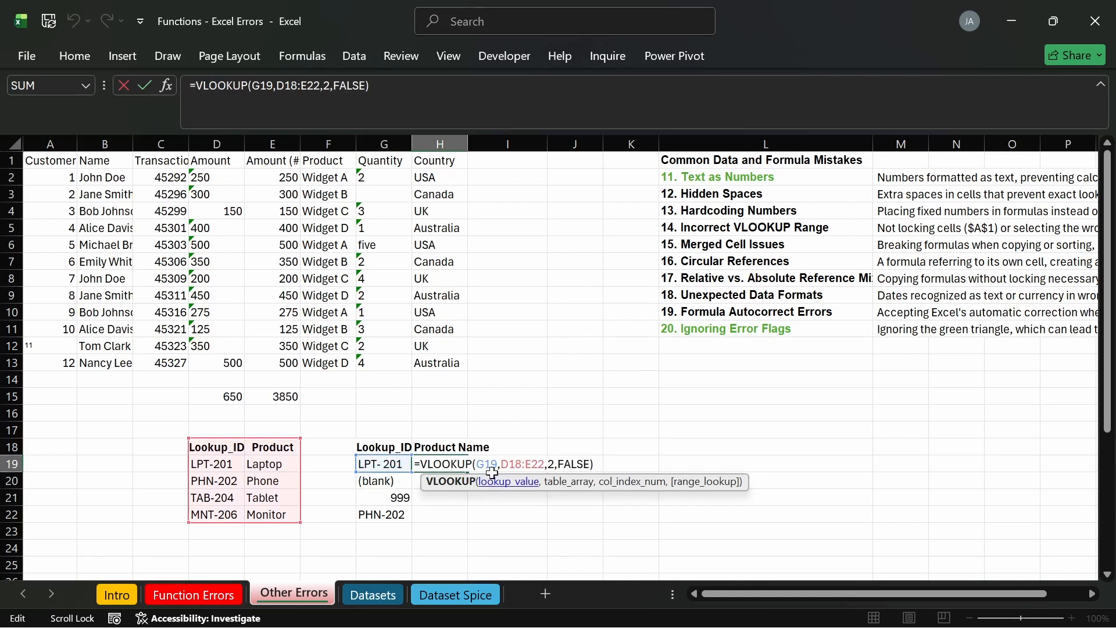
left_click(476, 464)
type("TR")
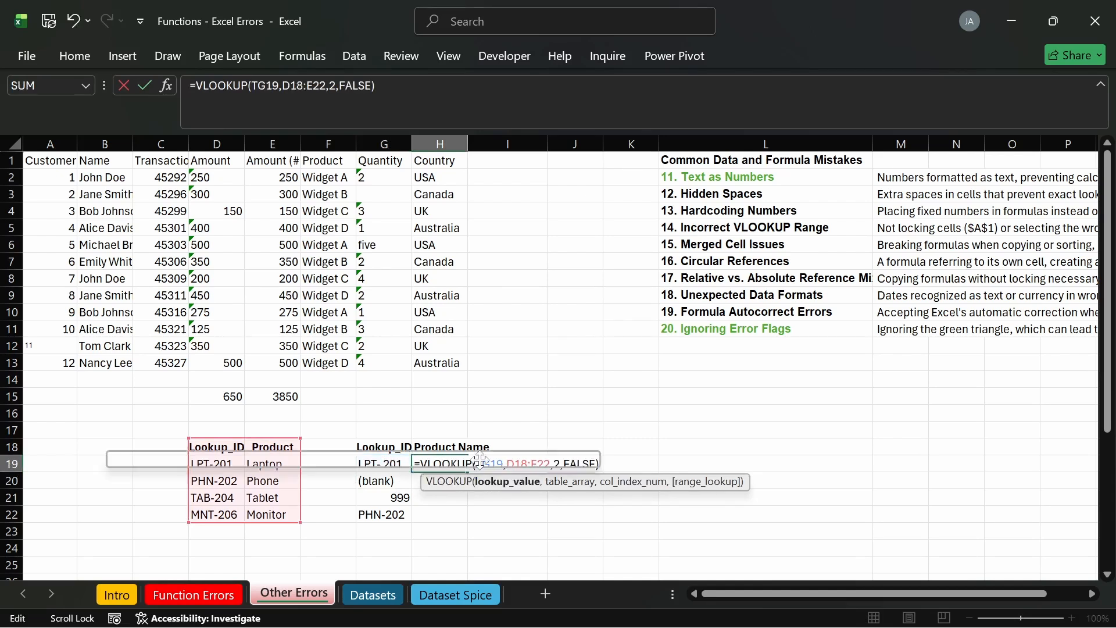
type("IM")
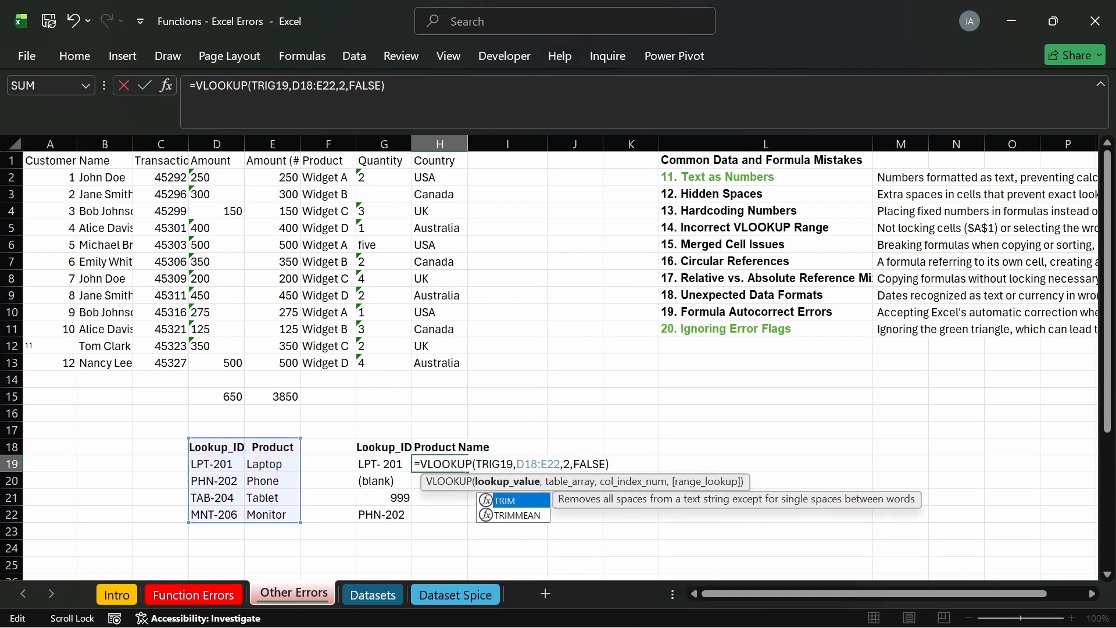
type("(")
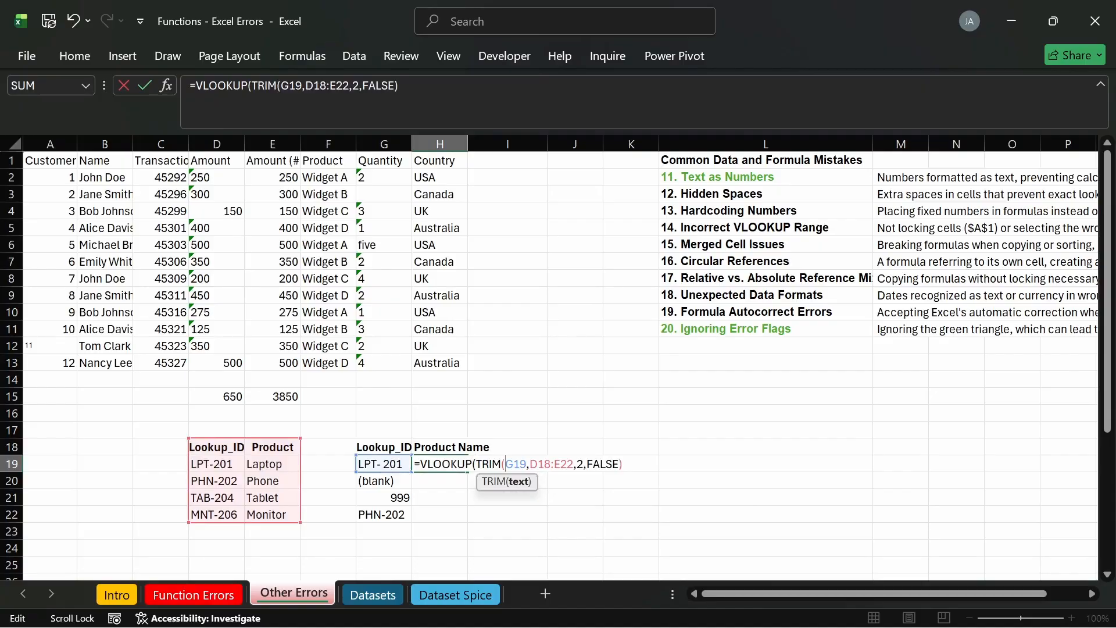
left_click(527, 463)
type(")")
key("Return")
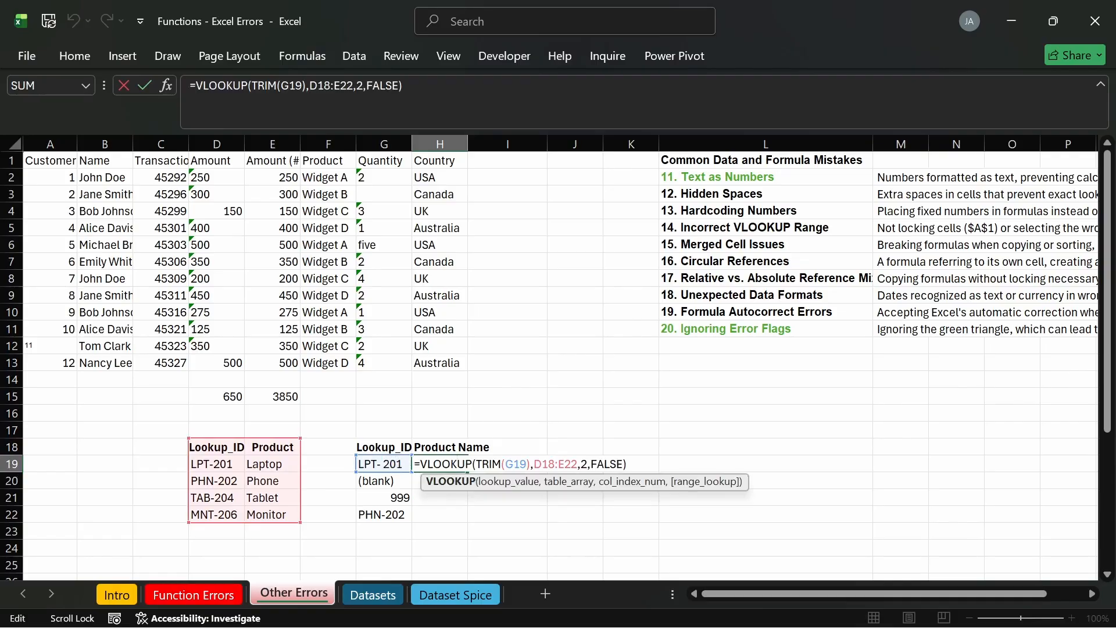
Step: Remove TRIM from the H19 formula, restoring =VLOOKUP(G19,D18:E22,2,FALSE)
left_click_drag(503, 463, 476, 464)
key("BackSpace")
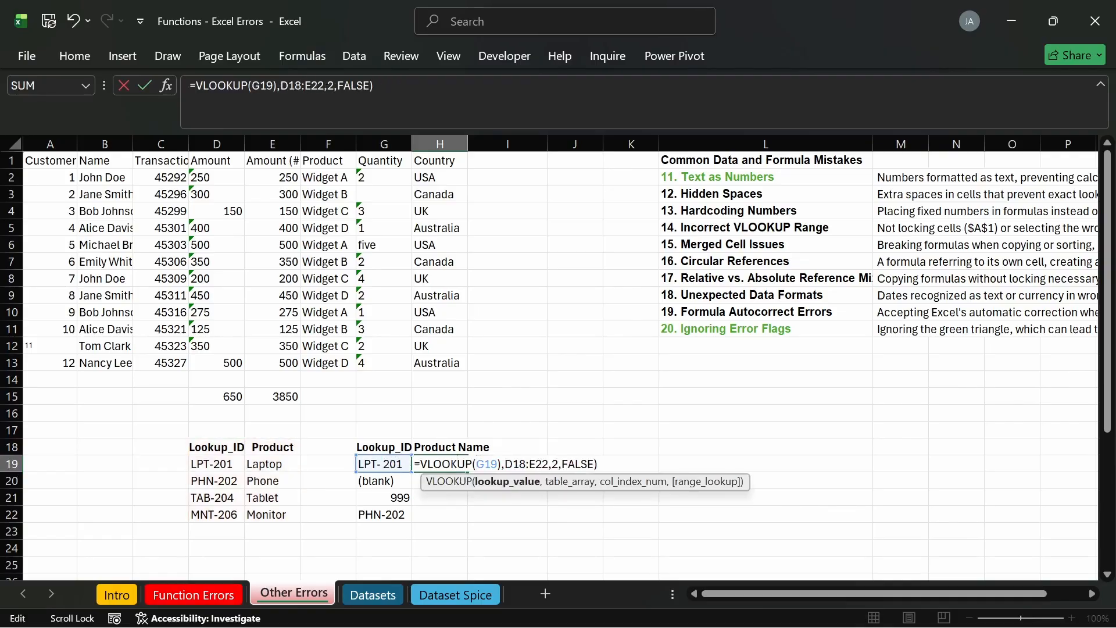
left_click(498, 463)
key("Delete")
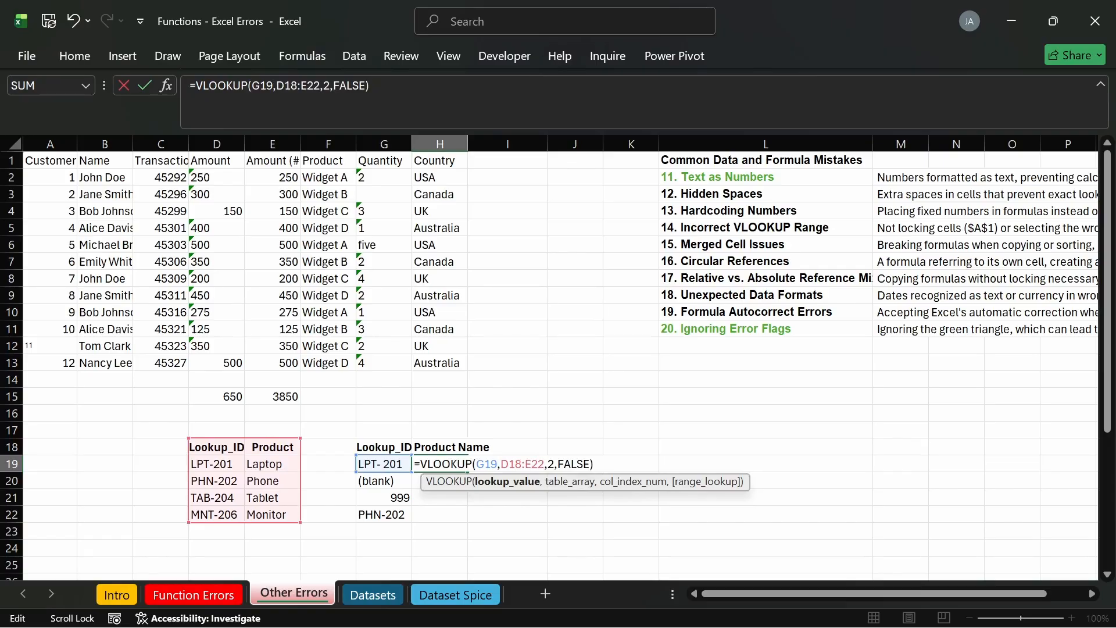
key("Return")
double_click(427, 463)
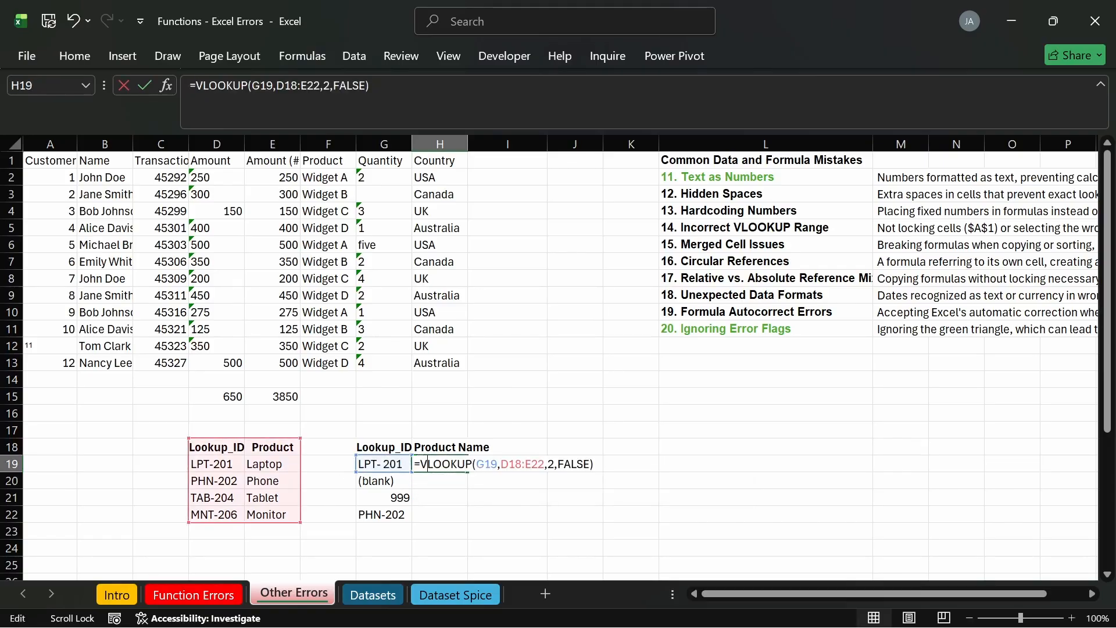
key("Return")
Step: Insert blank cells at H18:H22, shifting the Product Name column one column to the right
left_click(384, 464)
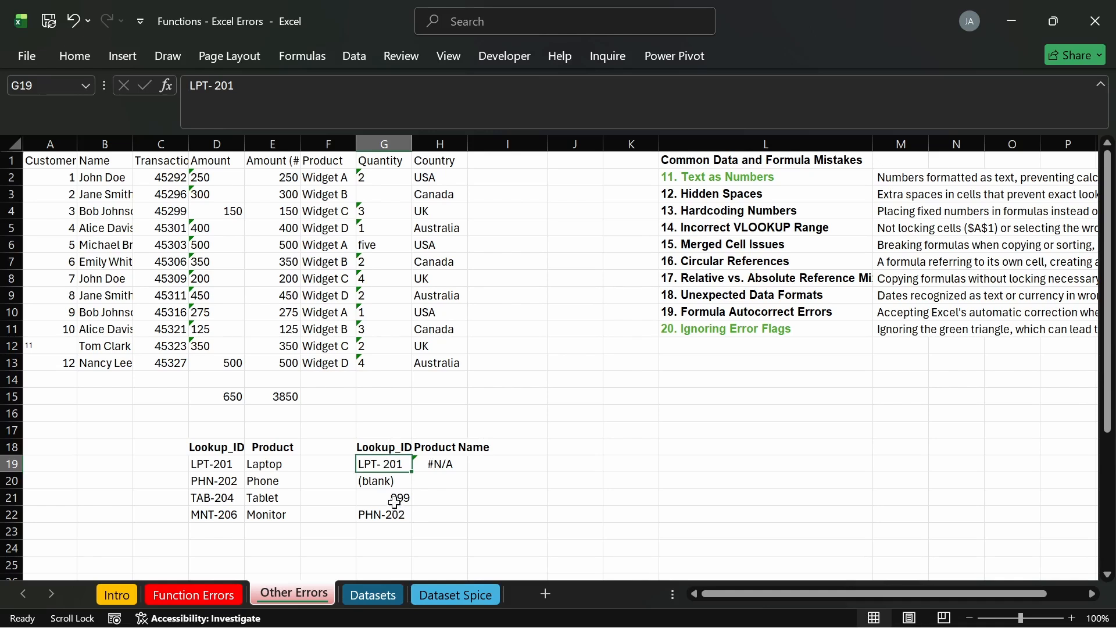
left_click(433, 448)
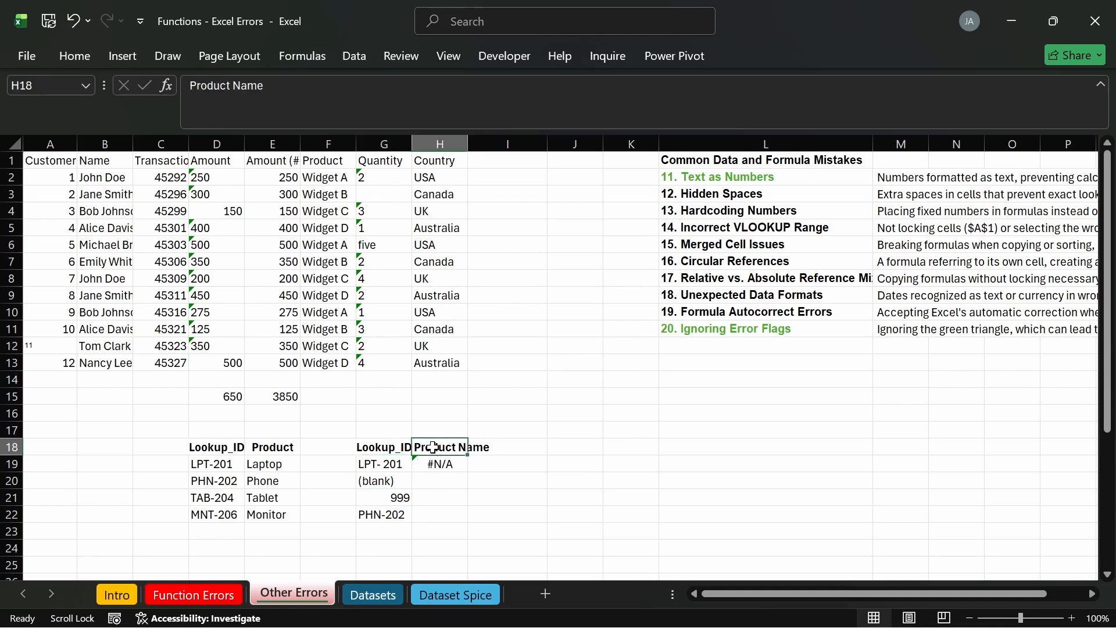
left_click_drag(434, 449, 433, 515)
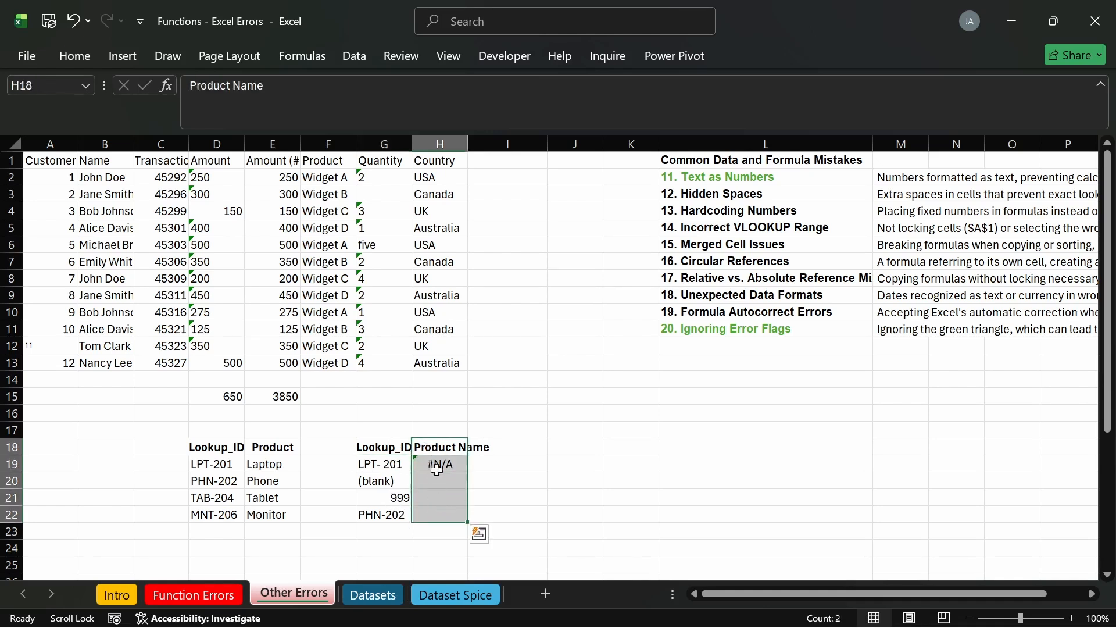
right_click(437, 449)
left_click(511, 272)
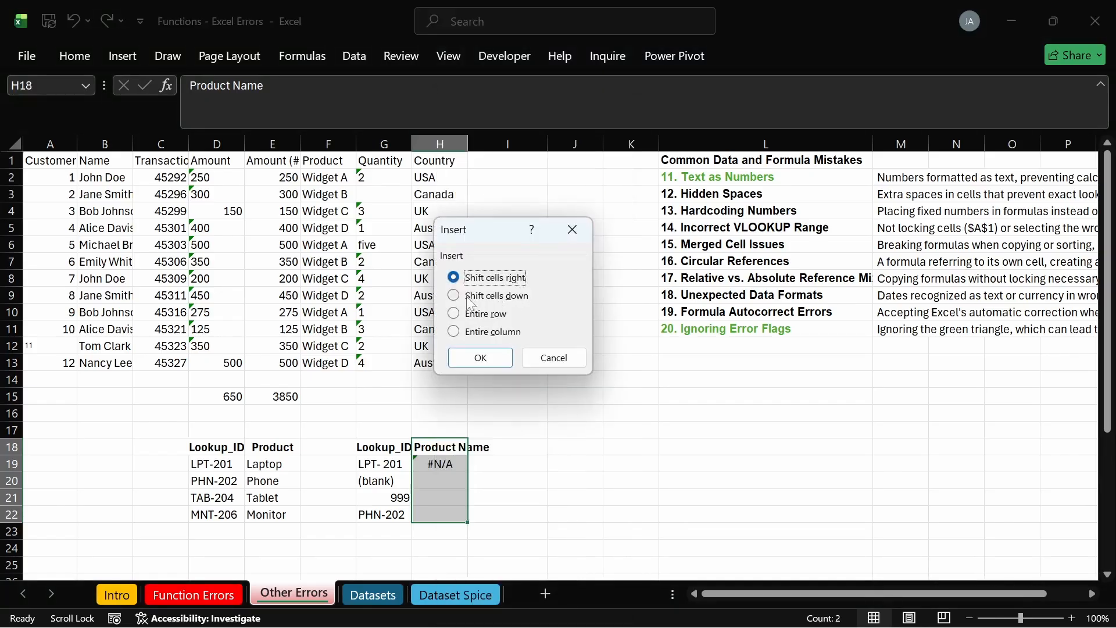
left_click(482, 357)
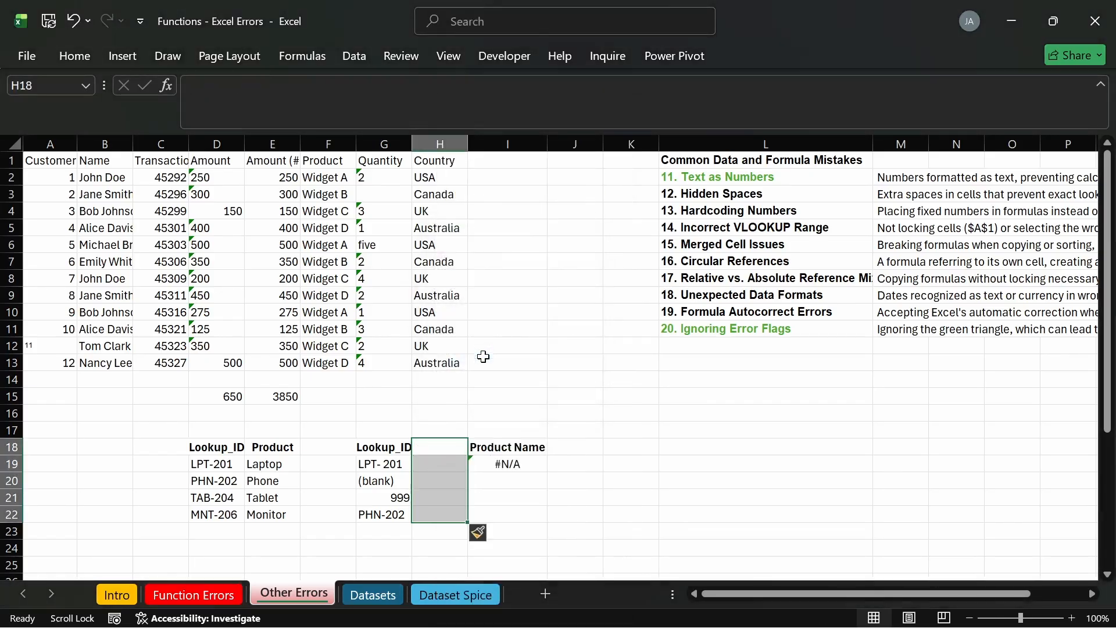
Step: Enter the header Lookup ID in H18 above the new blank cells
left_click(455, 477)
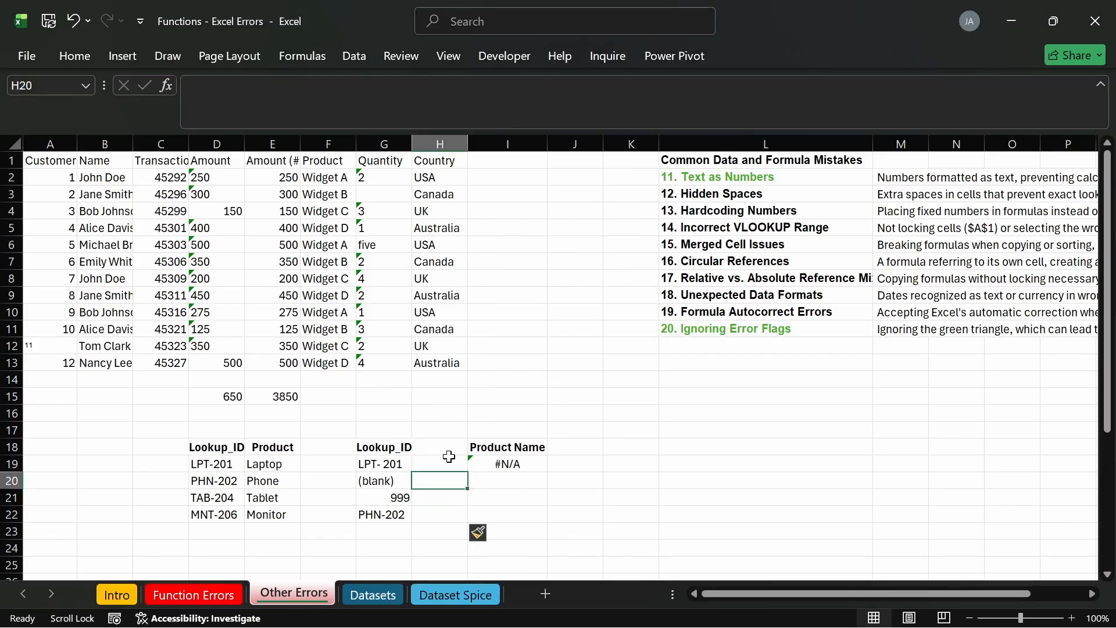
left_click(445, 449)
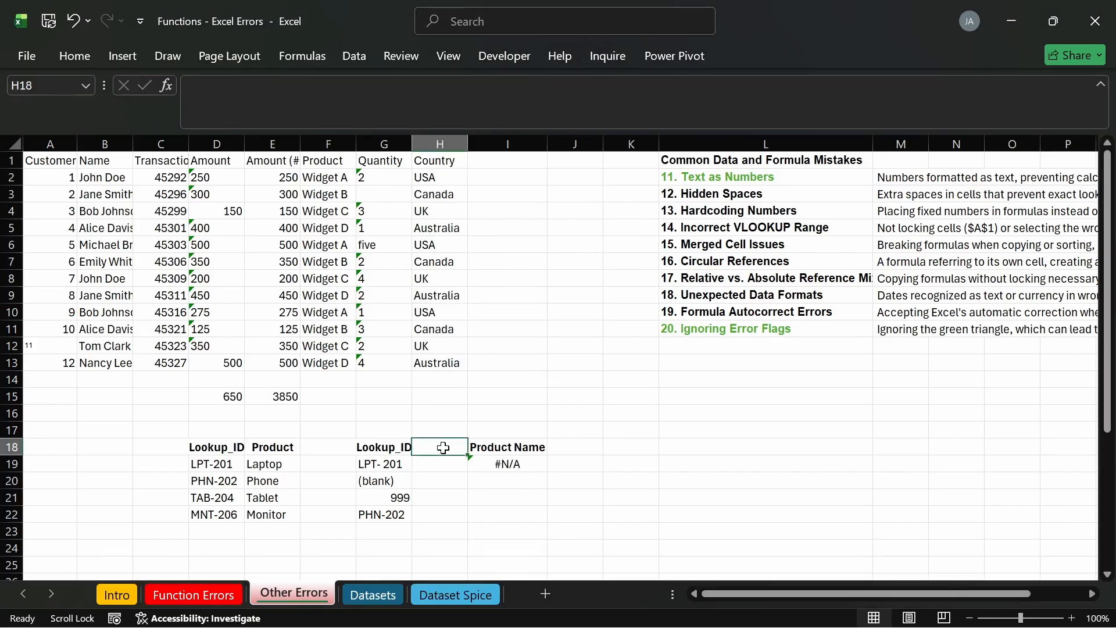
type("lOOKUP")
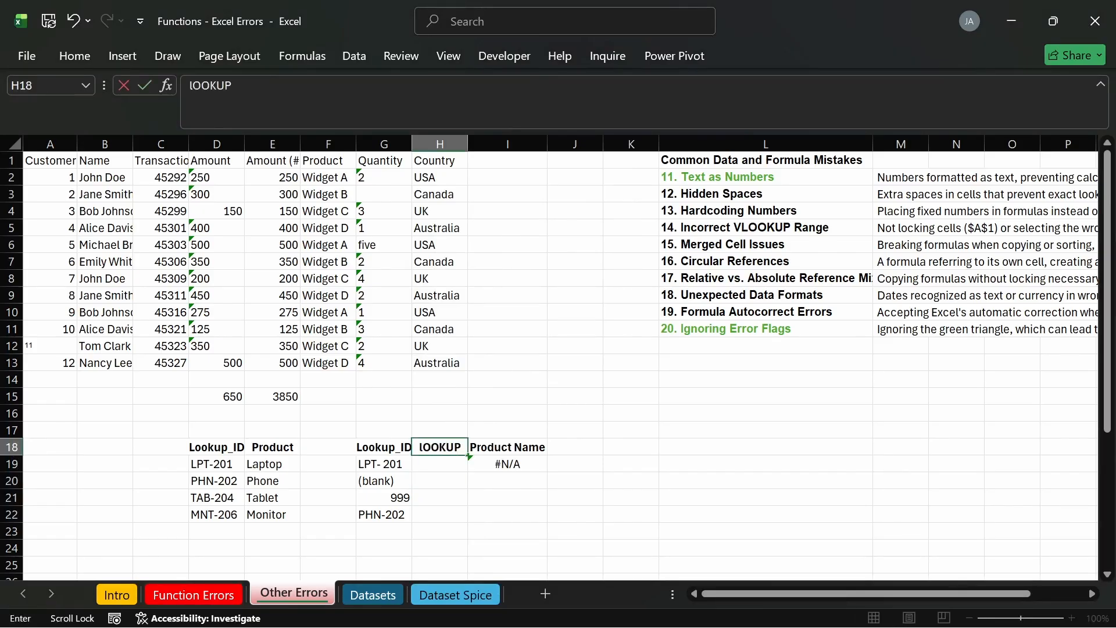
key("Return")
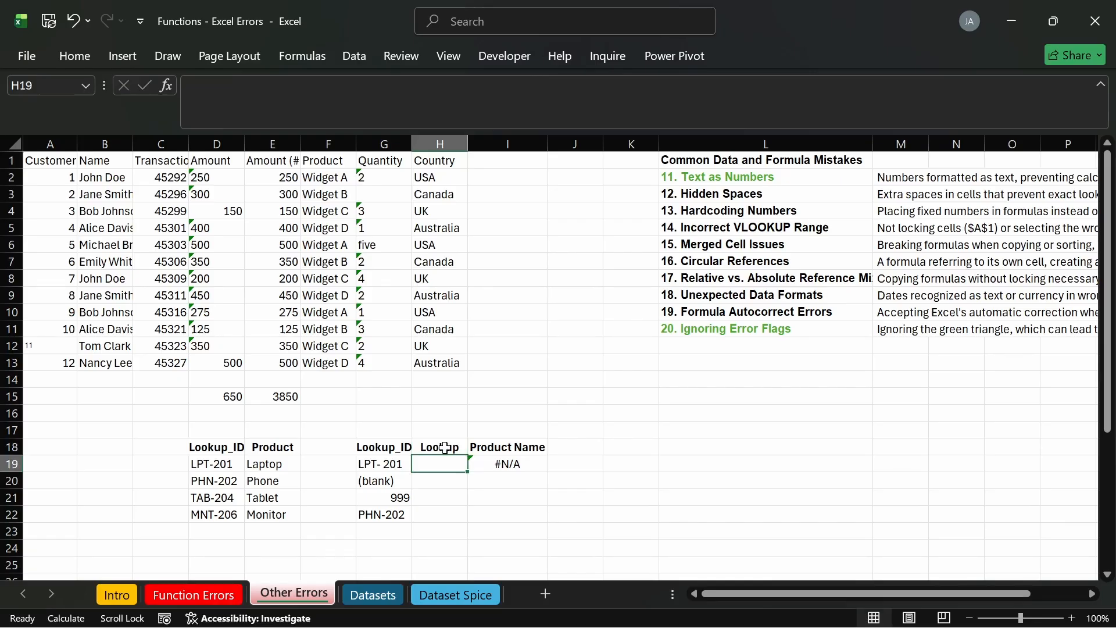
double_click(445, 447)
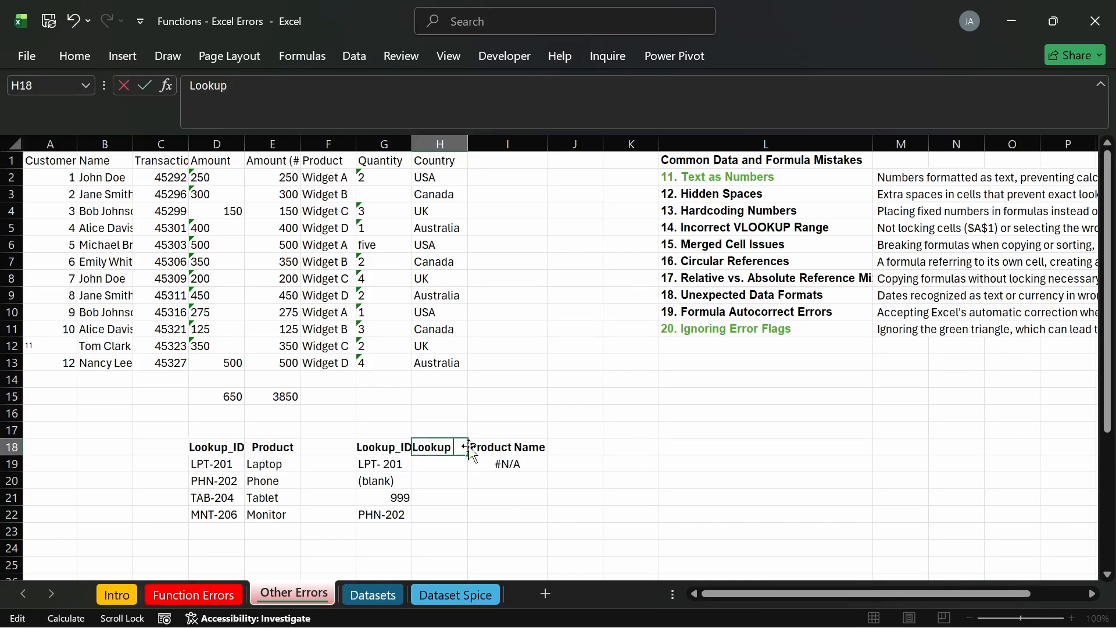
type("ID")
key("Return")
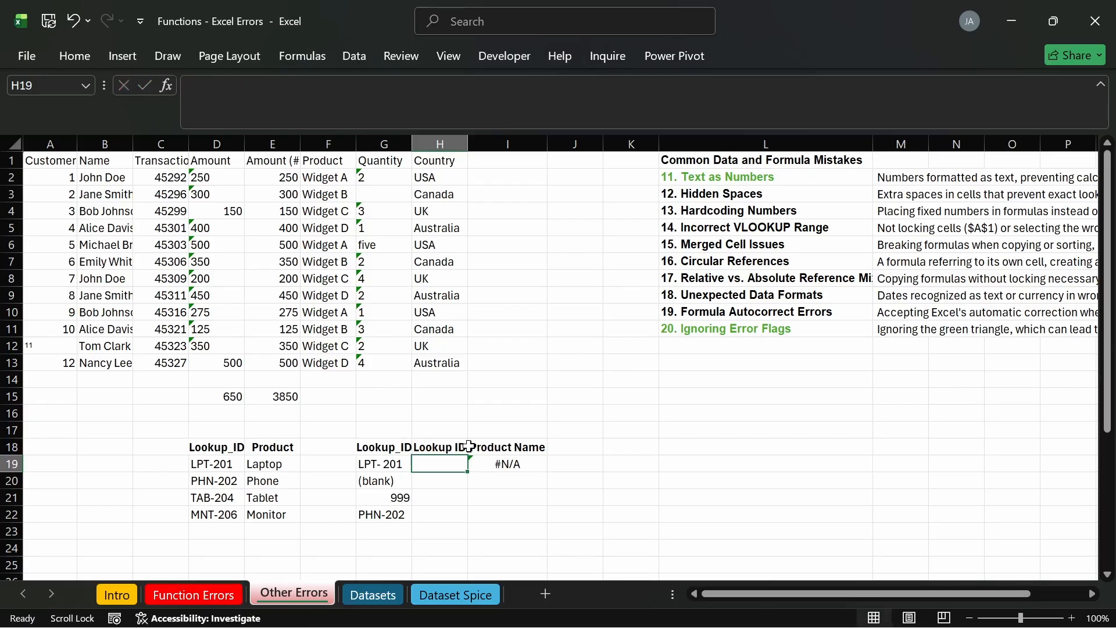
Step: Fill the VLOOKUP formula from I19 down through I22
left_click(526, 465)
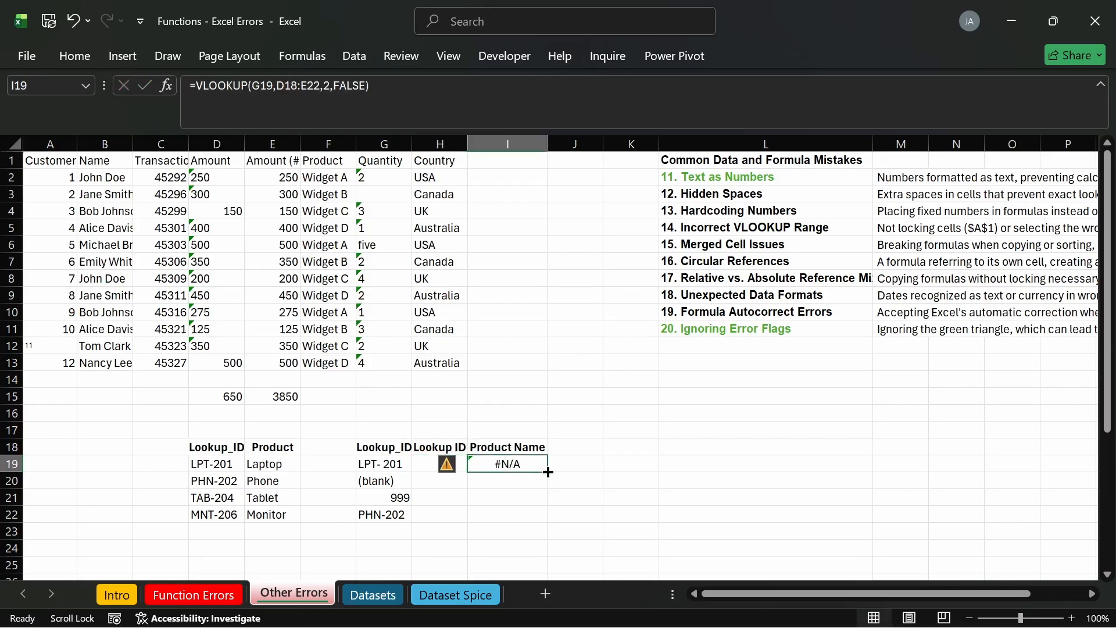
double_click(546, 472)
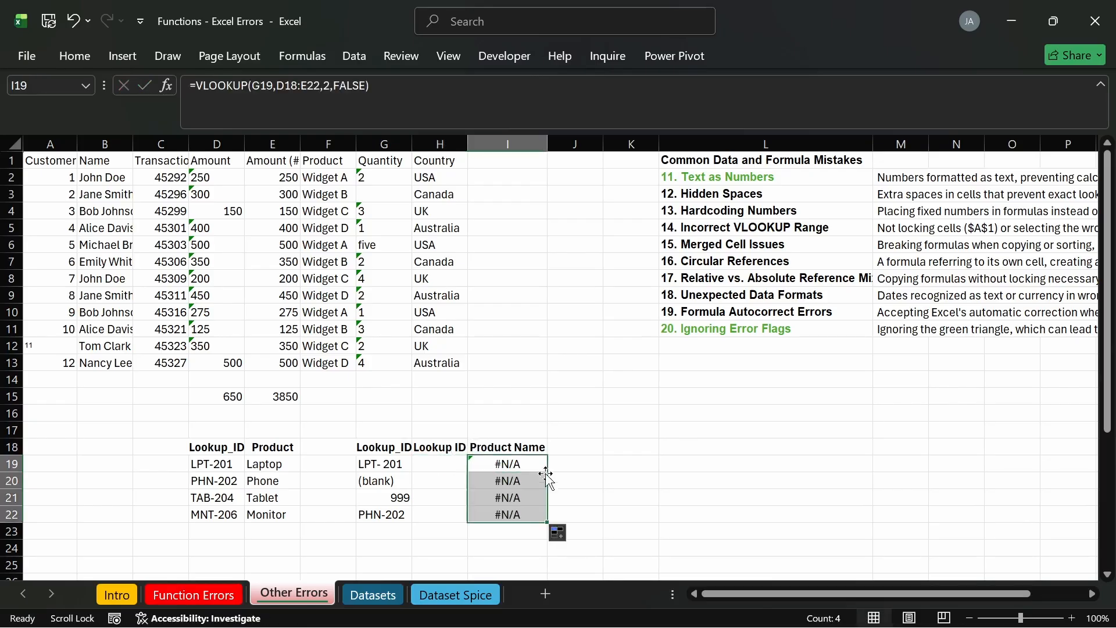
left_click(459, 532)
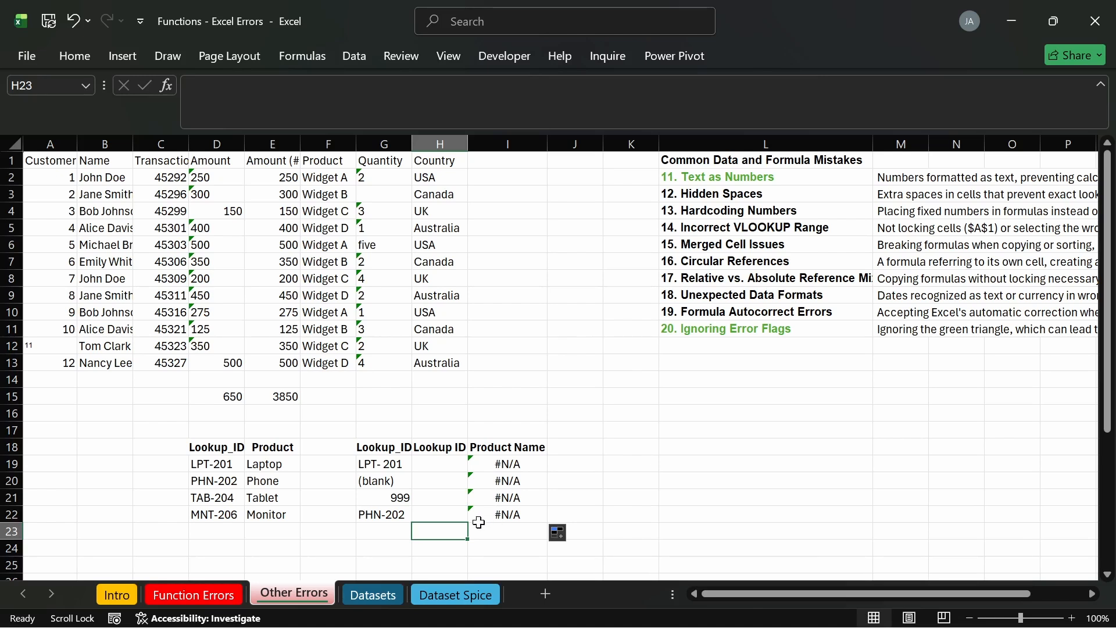
Step: Compare the PHN-202 entry in G22 with the matching ID in D20, checking the cell text for hidden spaces
left_click(395, 518)
left_click(226, 480)
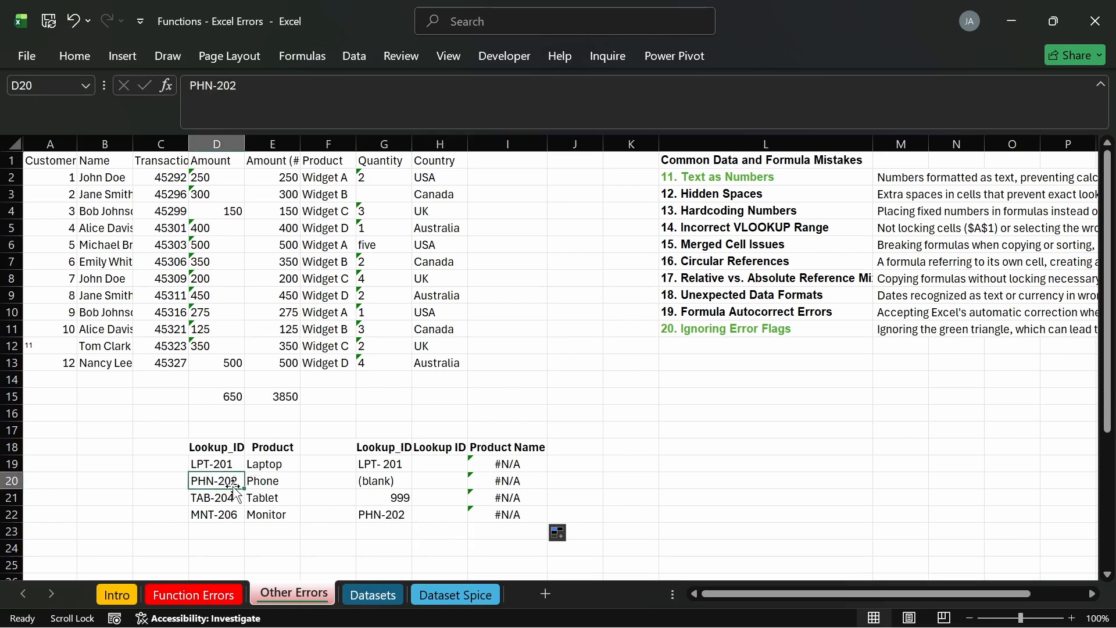
left_click(393, 511)
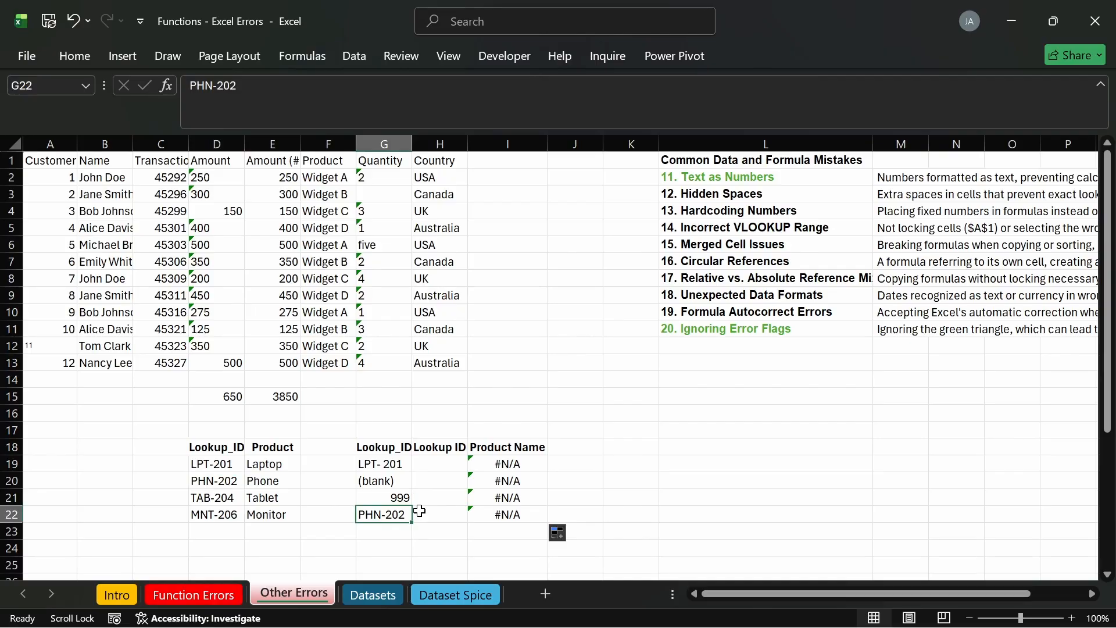
double_click(386, 514)
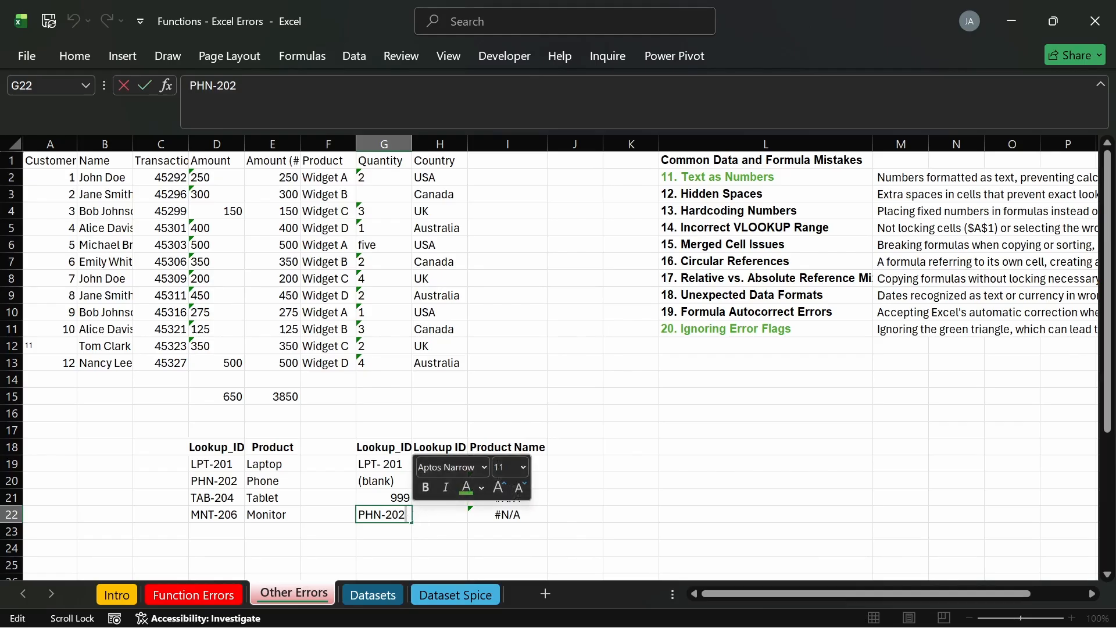
key("Return")
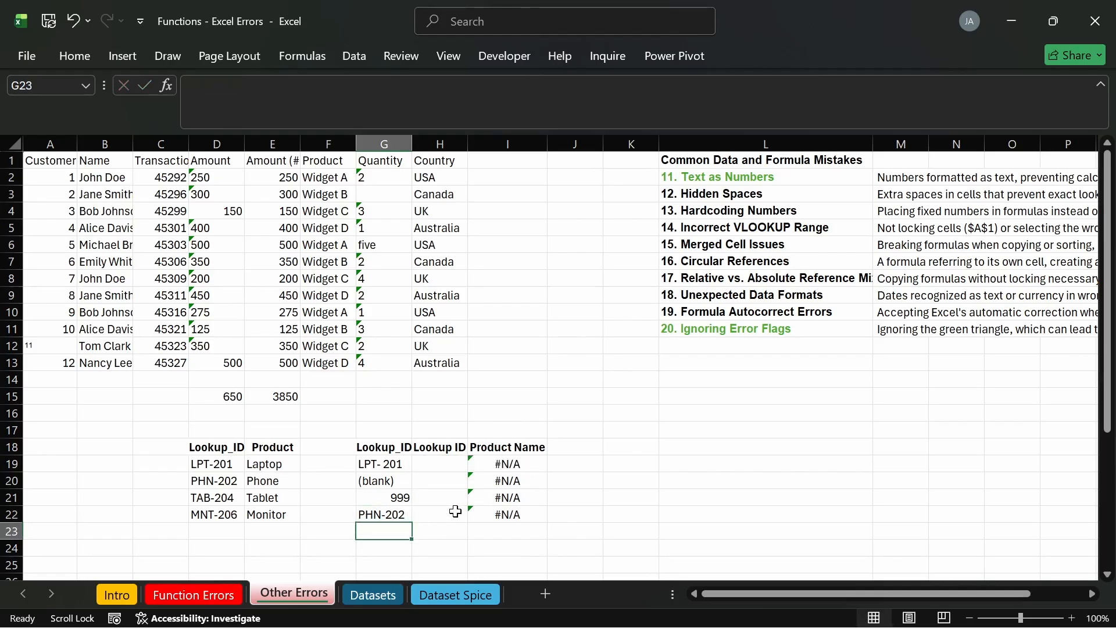
Step: Enter =TRIM(G19) in H19 and fill the formula down through H22
left_click(426, 463)
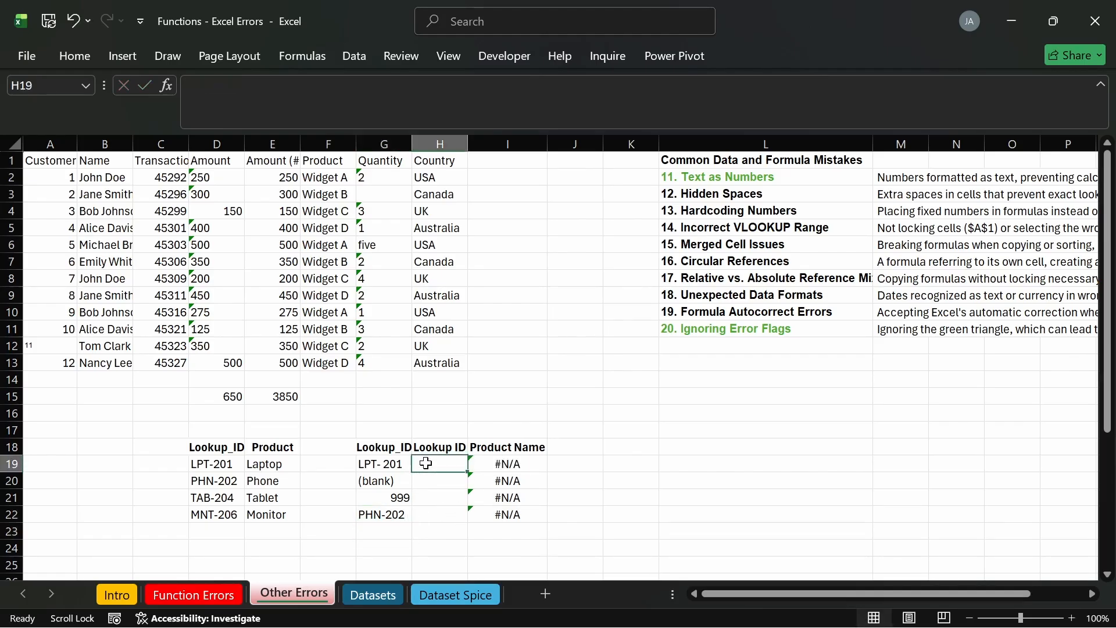
type("=")
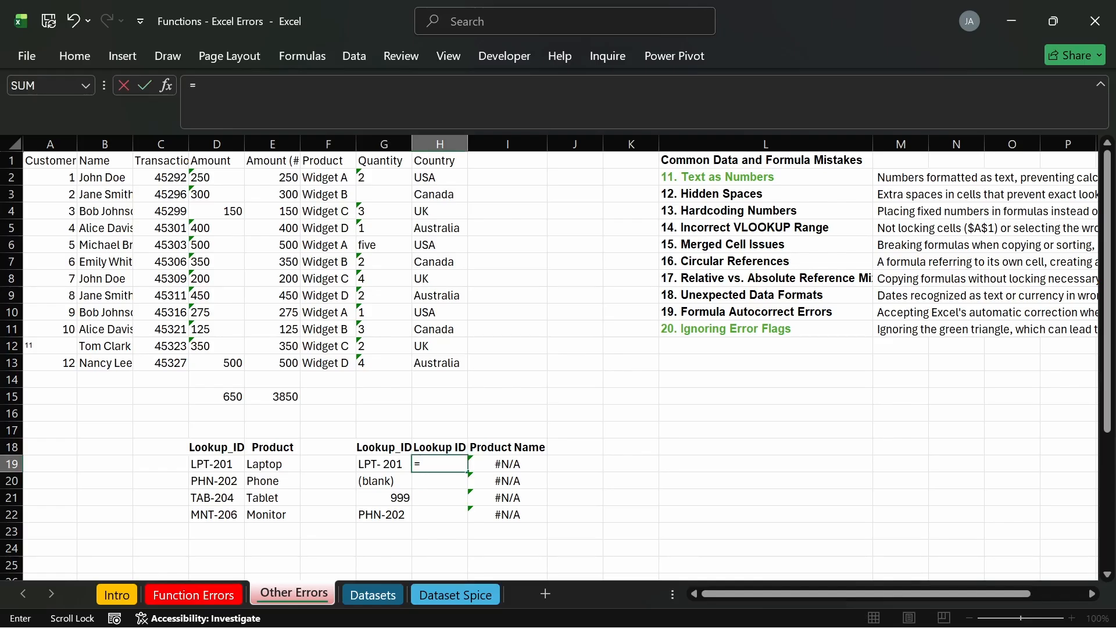
type("TR")
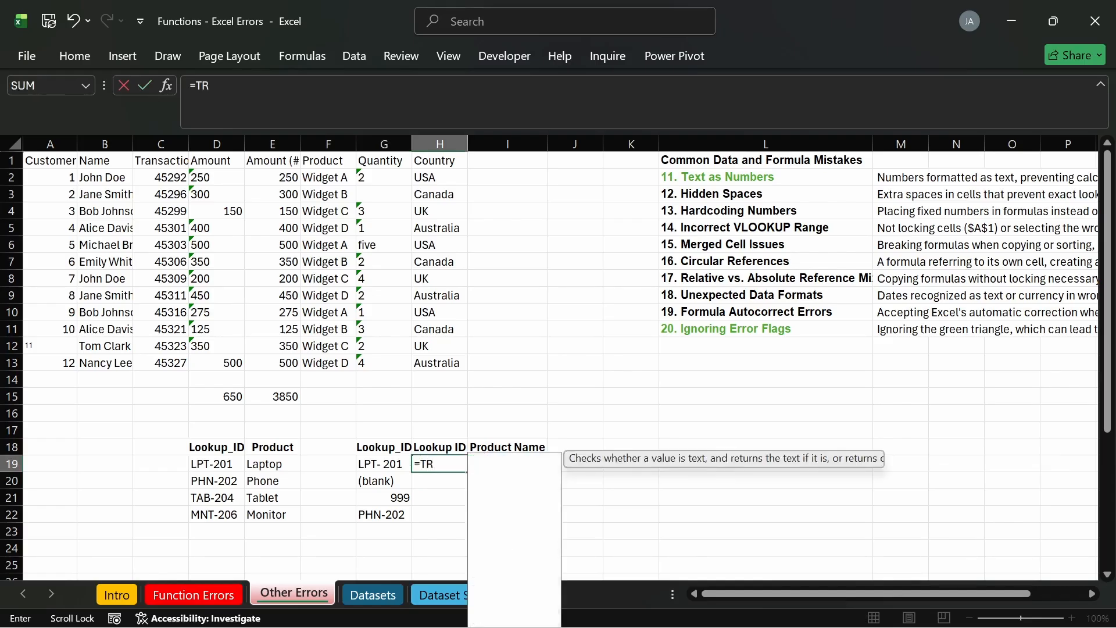
type("IM(")
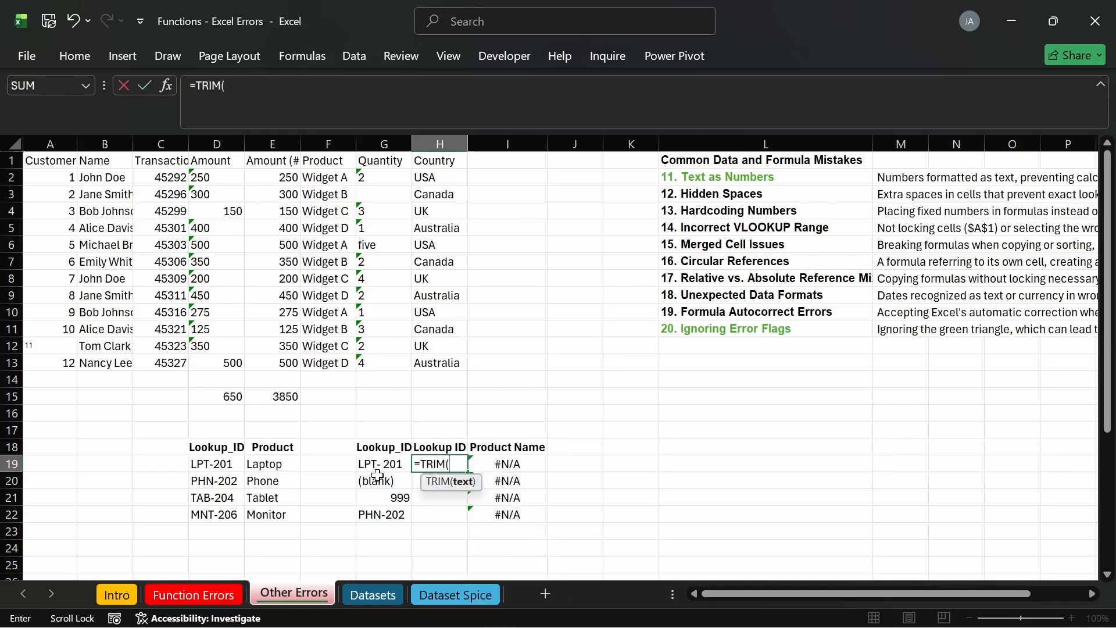
left_click(381, 463)
key("Return")
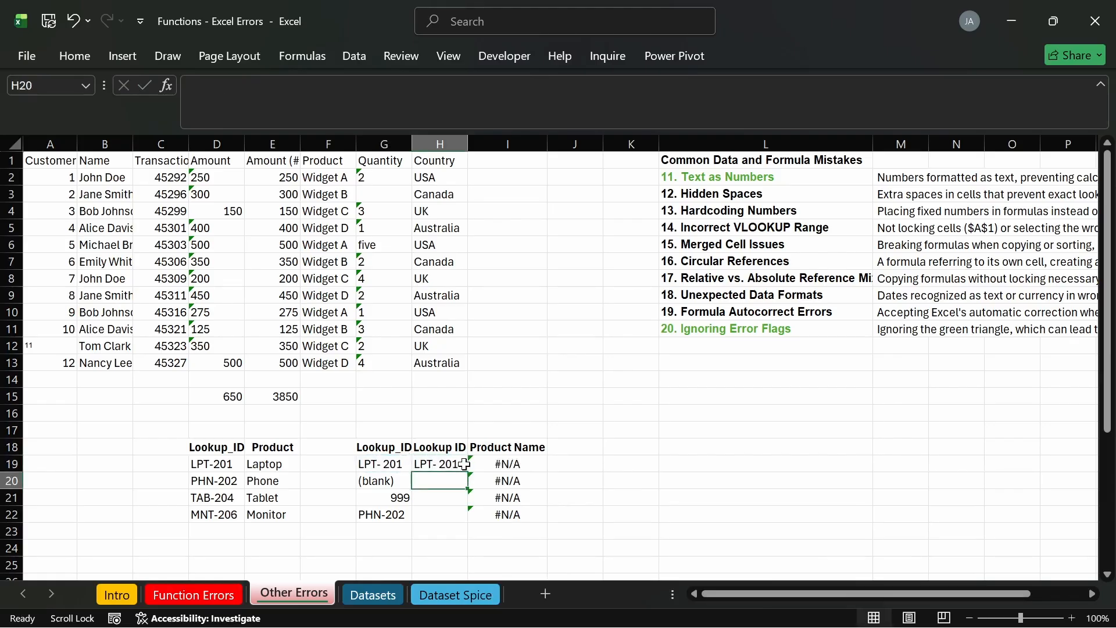
left_click(461, 467)
left_click_drag(468, 471, 468, 519)
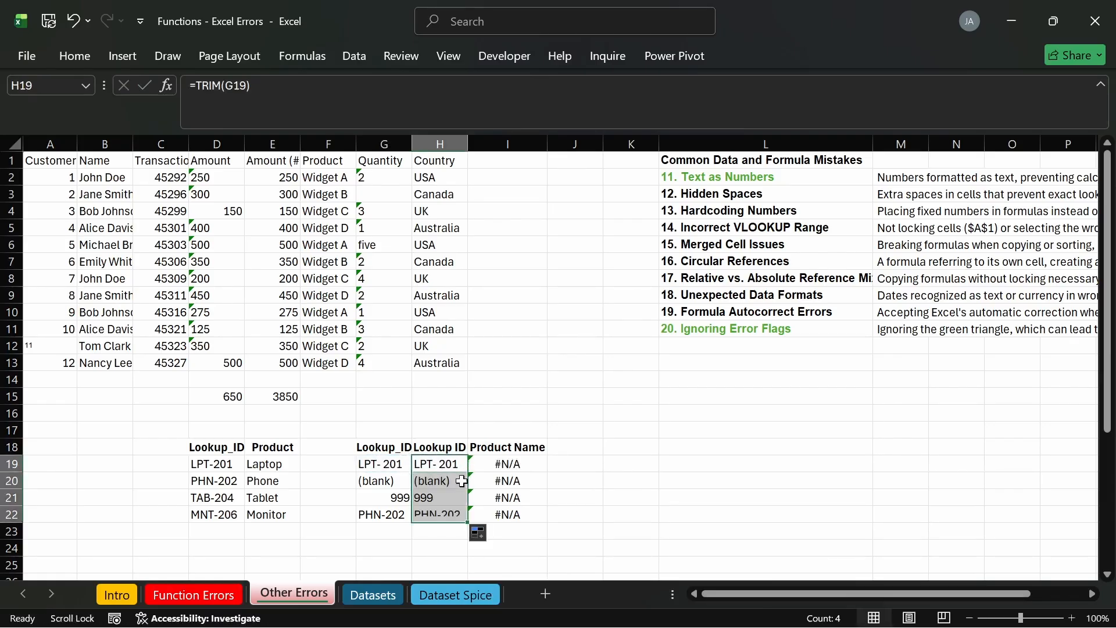
Step: Change the lookup value in the I19 VLOOKUP formula to H19, giving =VLOOKUP(H19,D18:E22,2,FALSE)
double_click(507, 462)
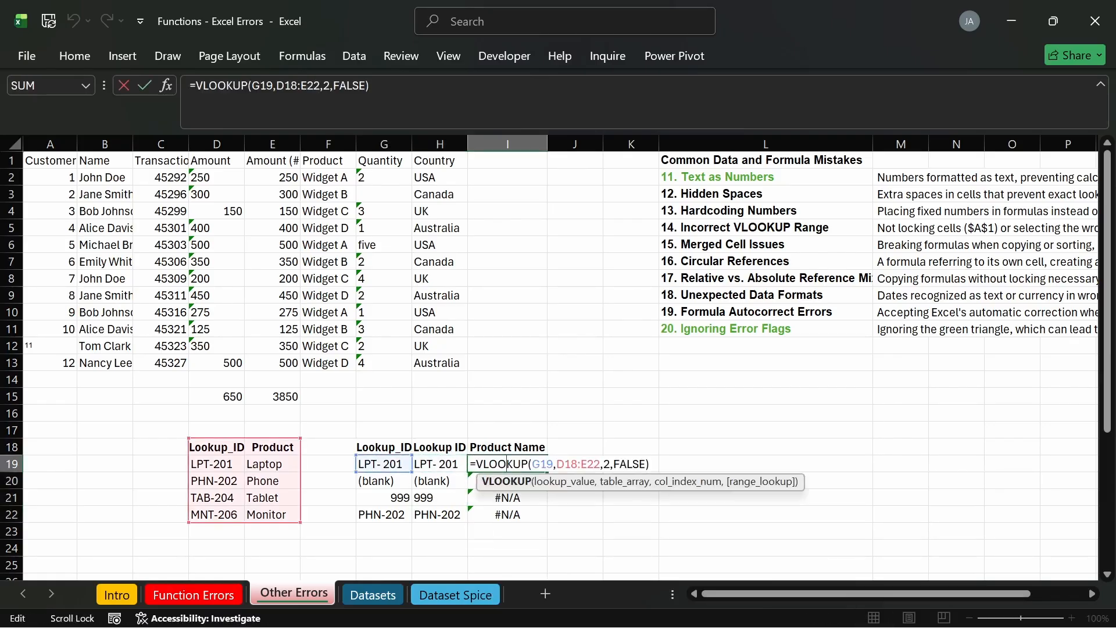
left_click_drag(553, 463, 532, 463)
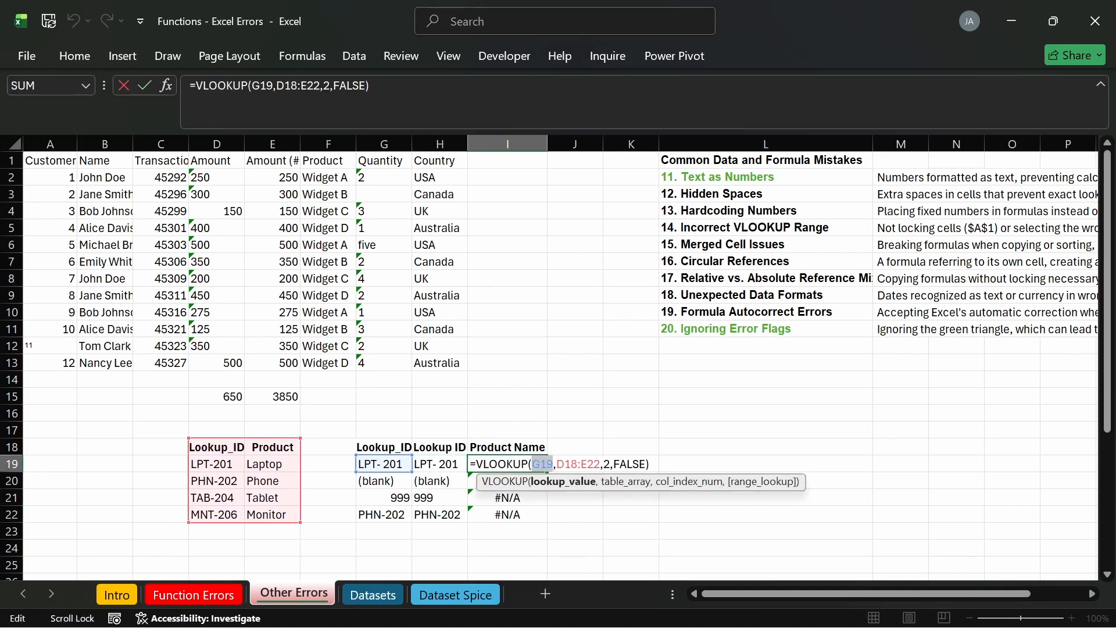
key("BackSpace")
left_click(455, 464)
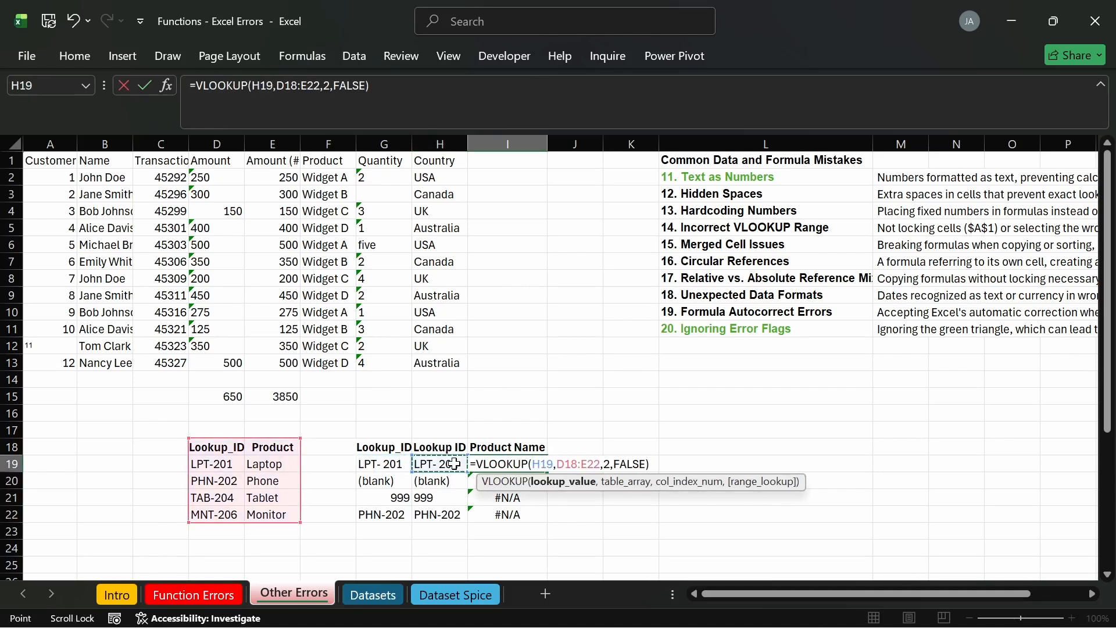
key("Return")
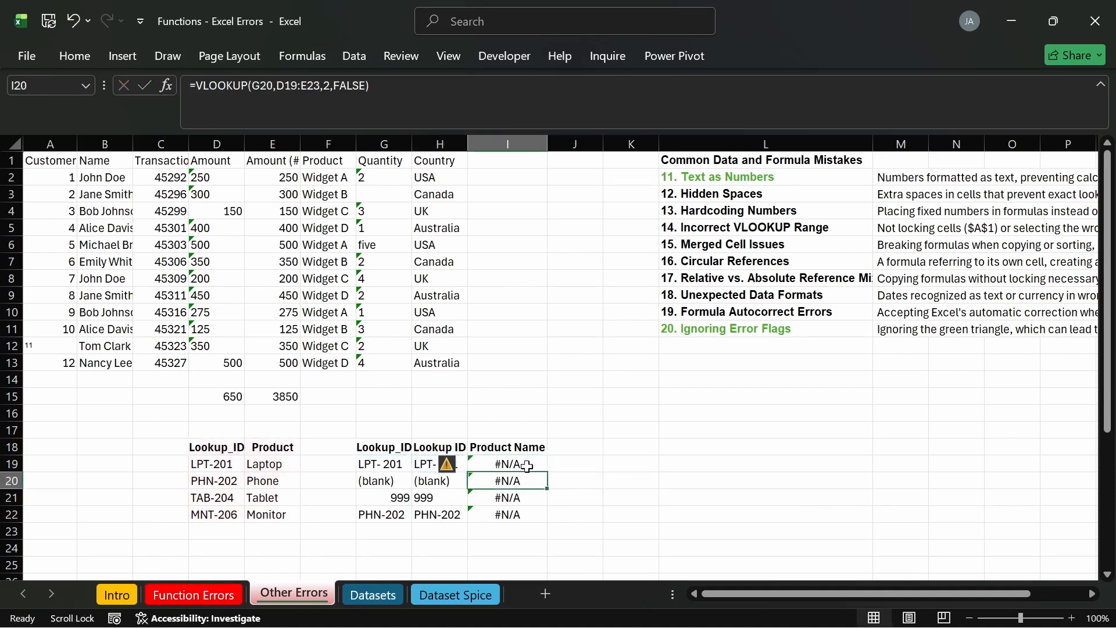
Step: Inspect the text of the ID in D19 and the references used by the VLOOKUP formula in I19
left_click(527, 466)
double_click(235, 463)
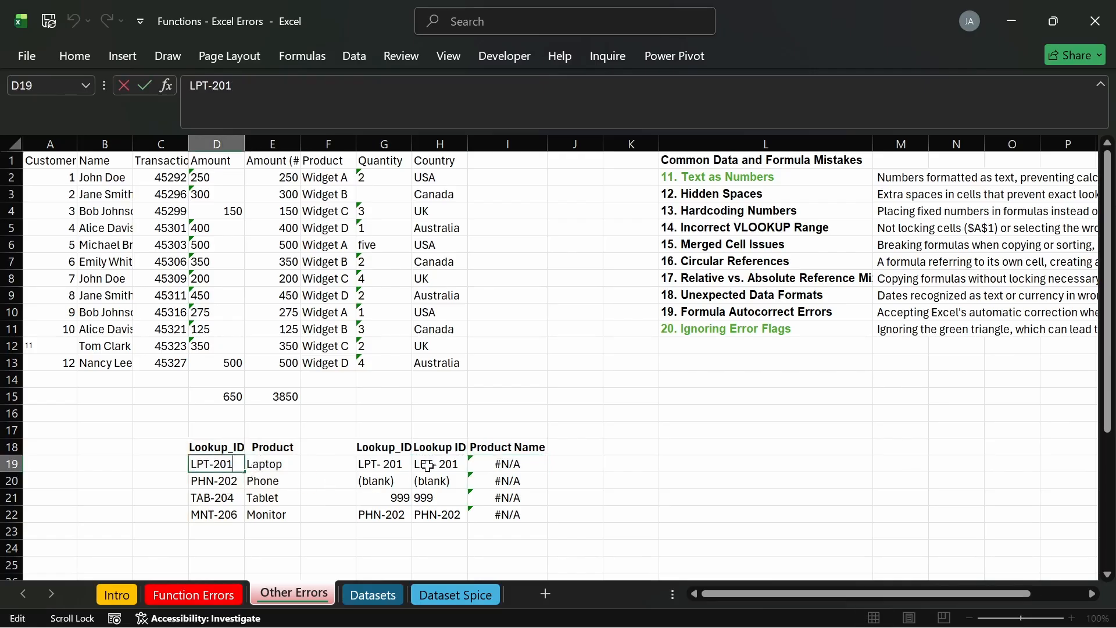
left_click(501, 464)
key("F2")
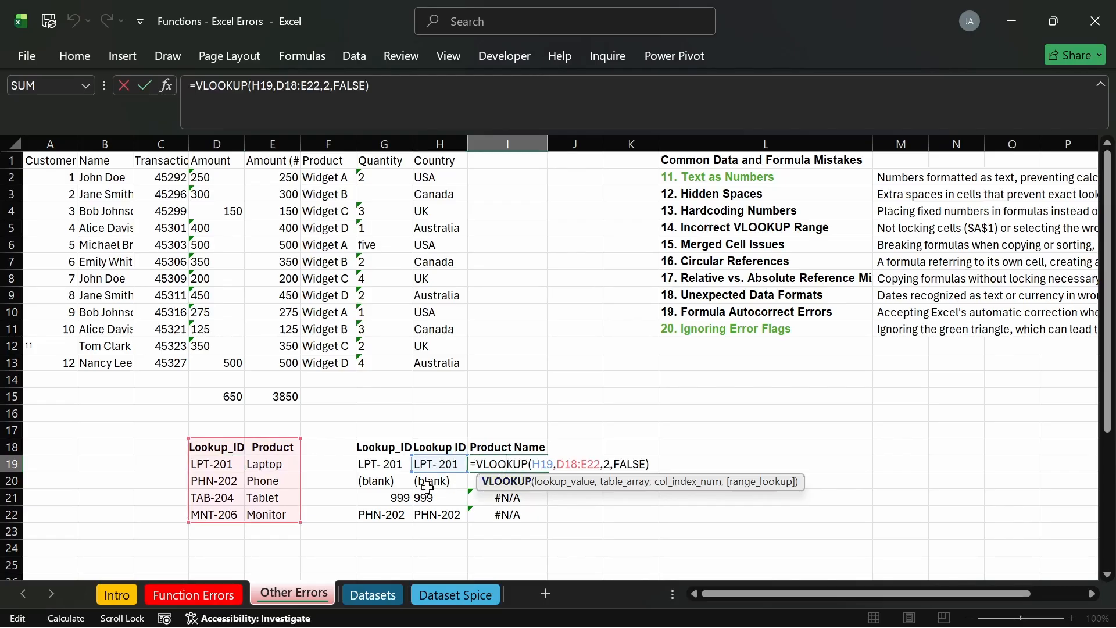
left_click(506, 464)
key("Escape")
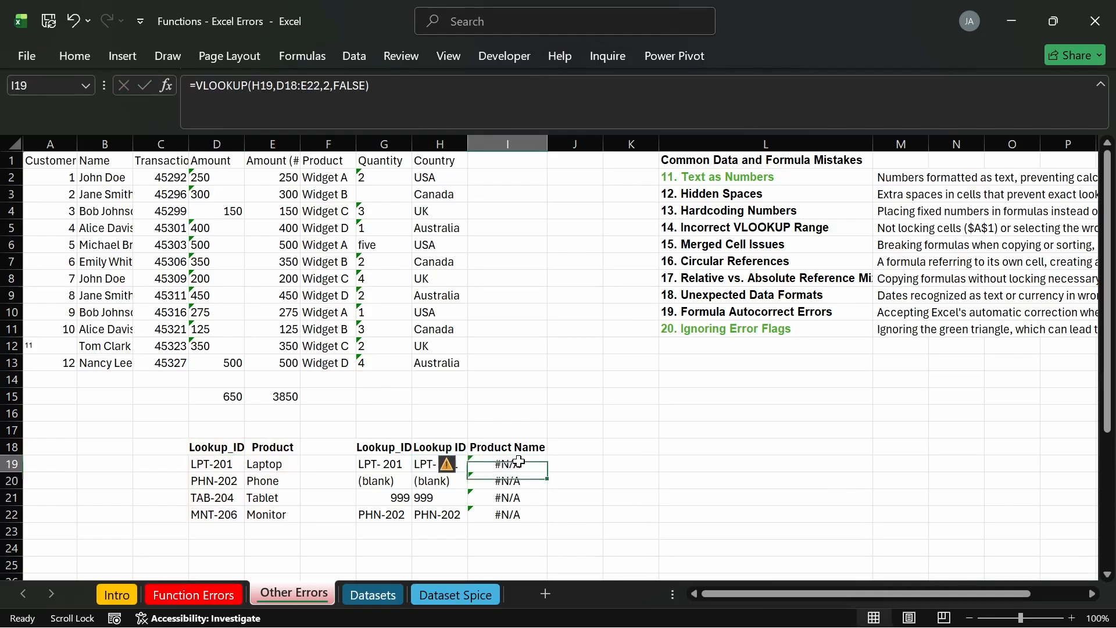
Step: Try replacing the H19 formula with the text LPT-201 copied from D19, and undo the paste
left_click(208, 466)
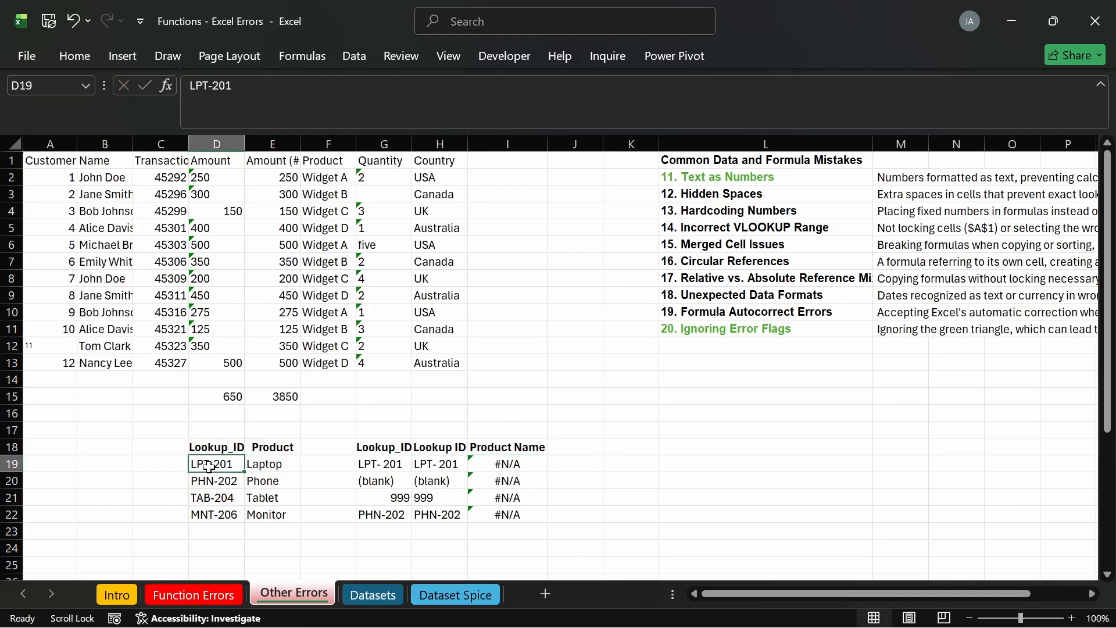
key("F2")
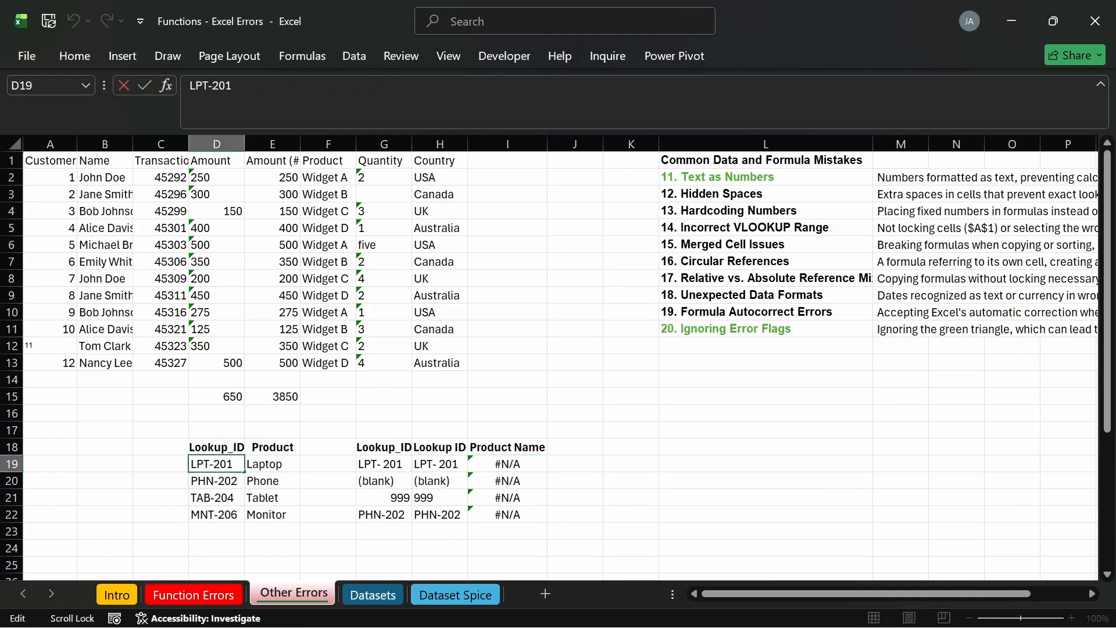
left_click_drag(234, 464, 190, 464)
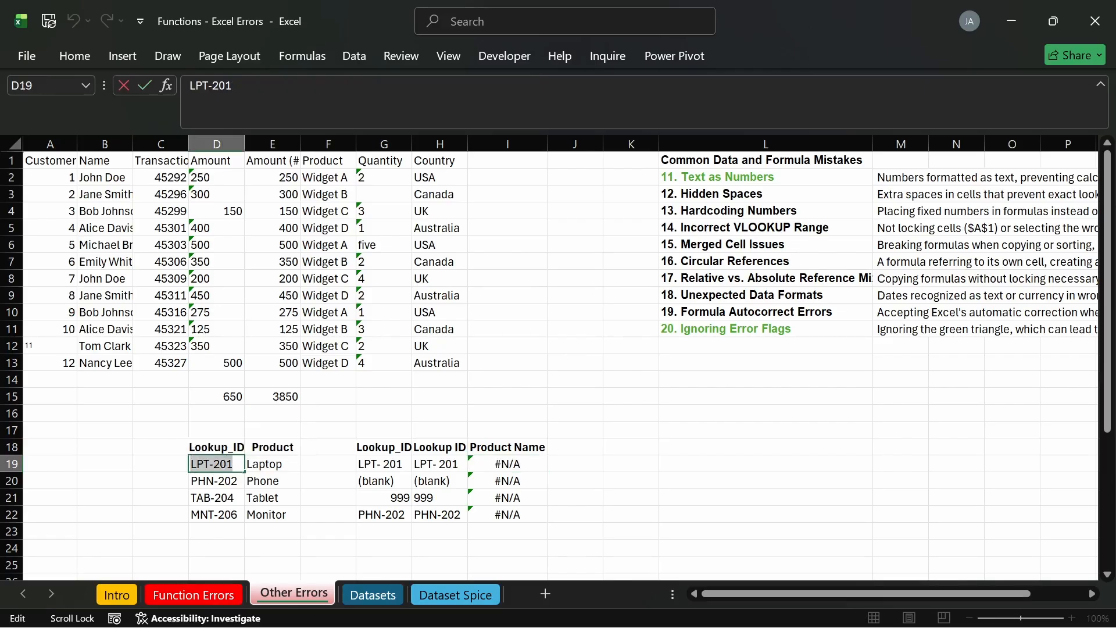
key("ctrl+c")
left_click(437, 463)
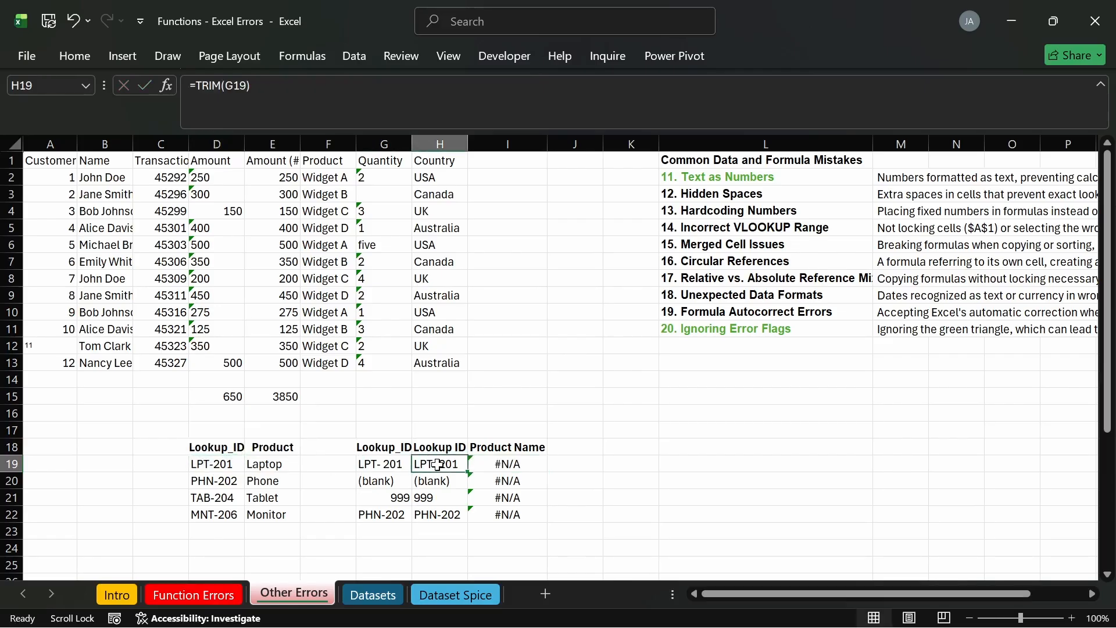
key("ctrl+v")
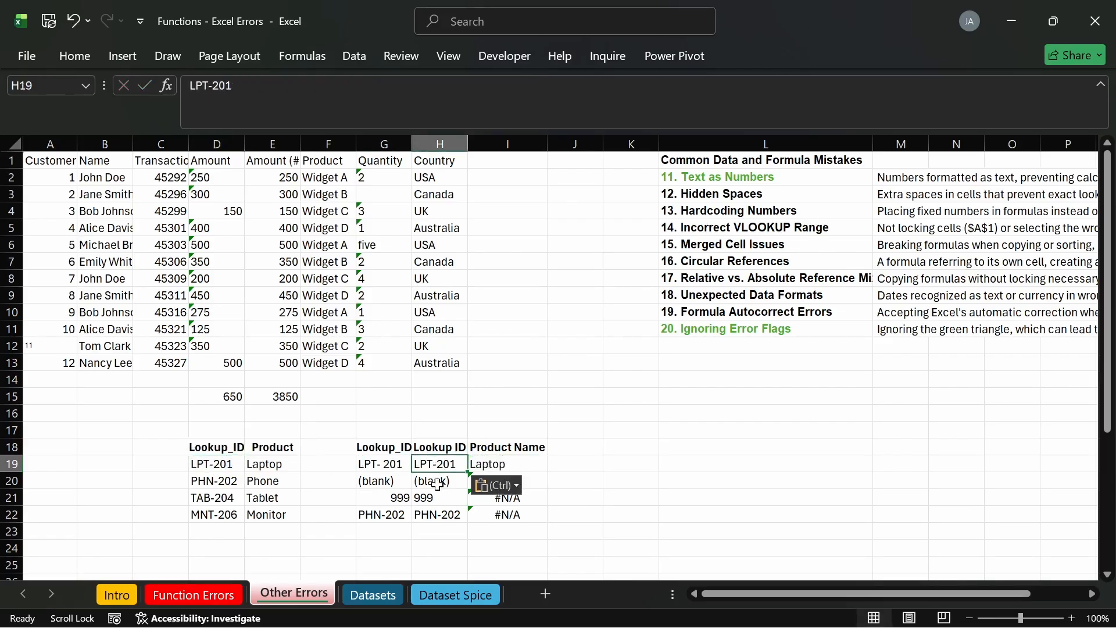
key("ctrl+z")
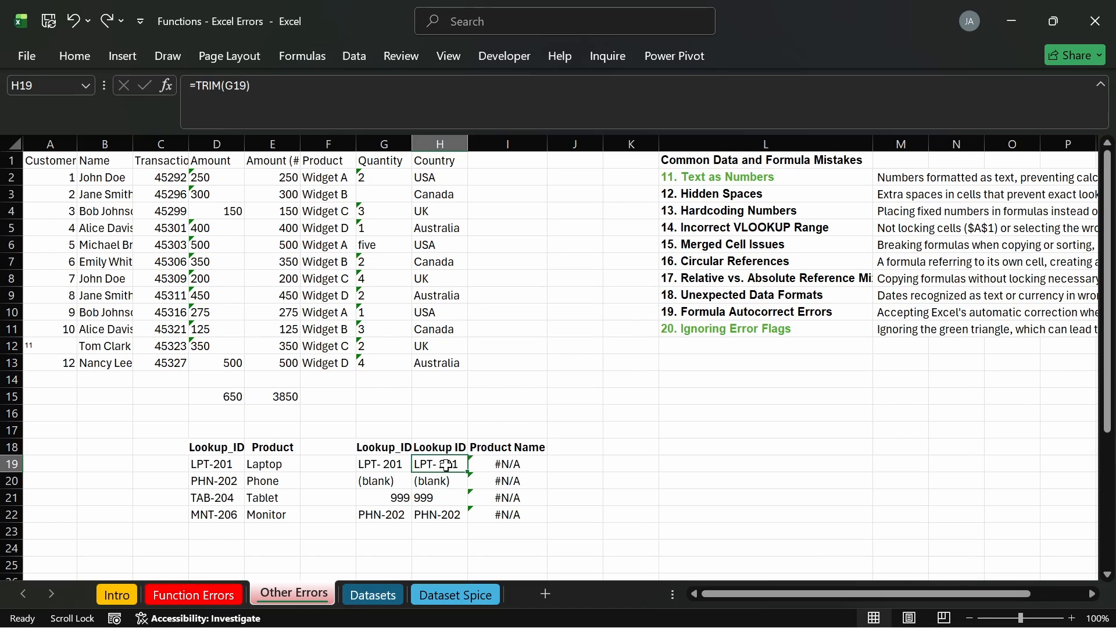
Step: Inspect the TRIM formula in H19 and open its source text in G19 for editing
double_click(447, 465)
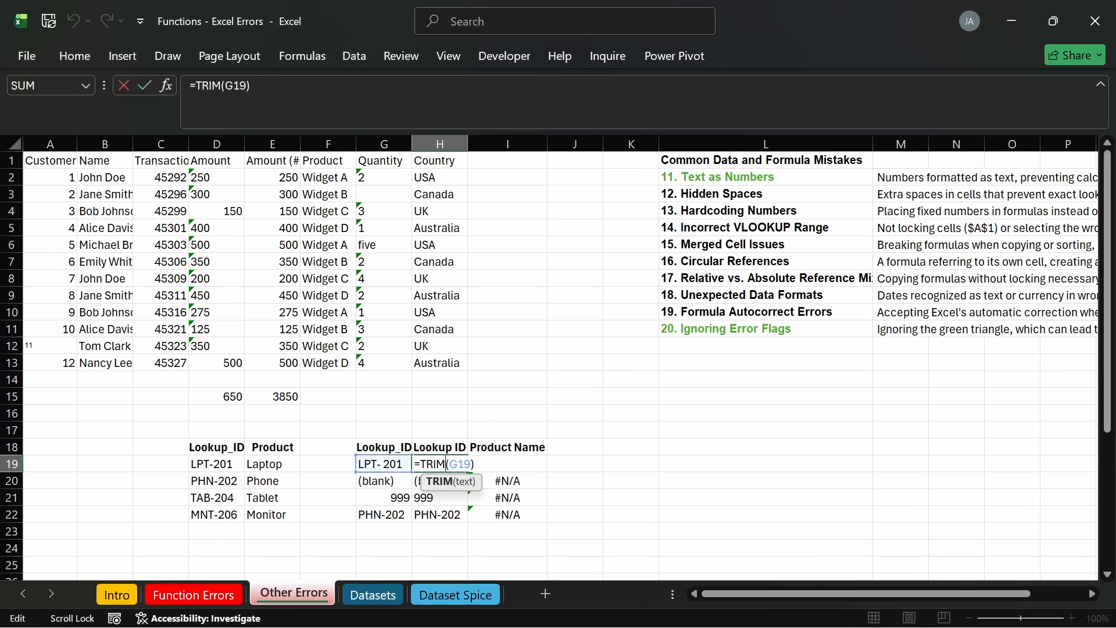
key("Return")
double_click(403, 465)
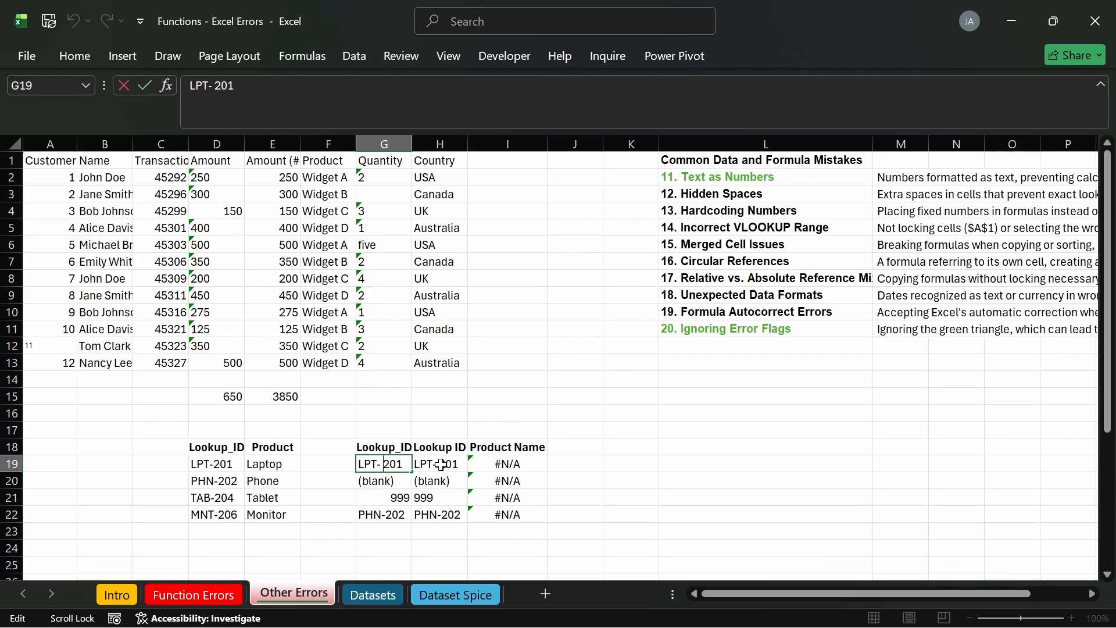
Step: Remove the extra space from the lookup ID in G19 so it reads LPT-201
key("BackSpace")
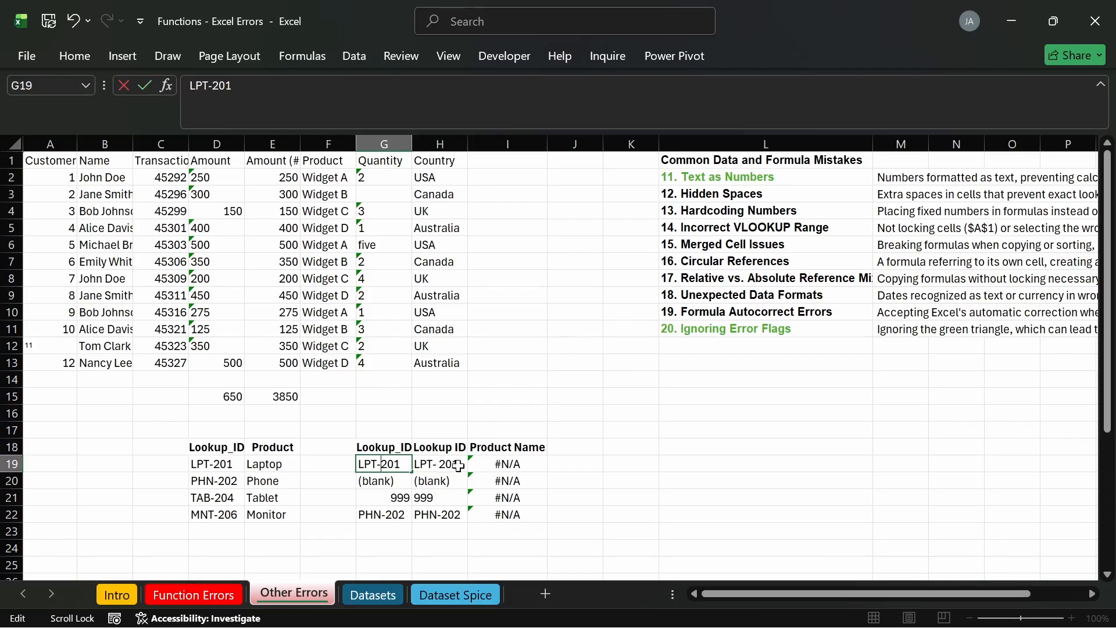
key("Escape")
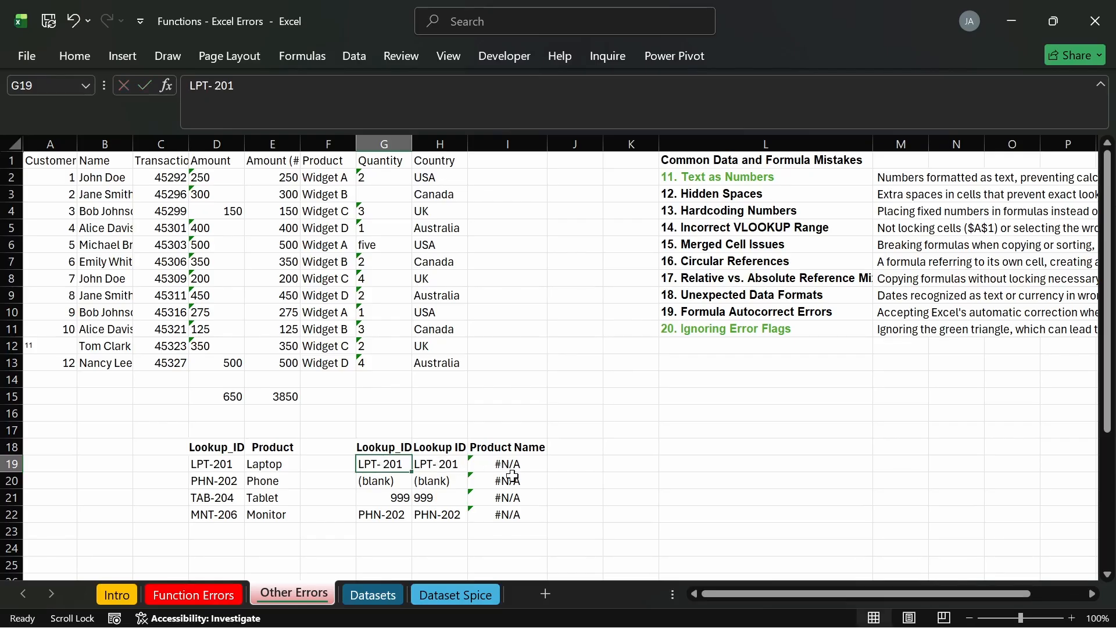
left_click(445, 465)
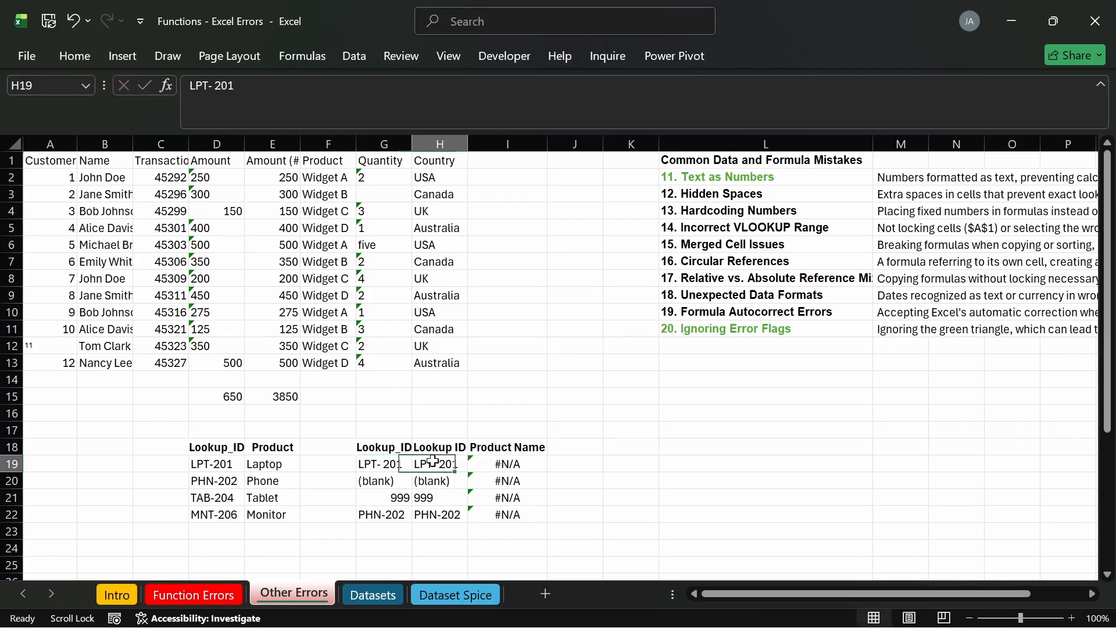
double_click(384, 464)
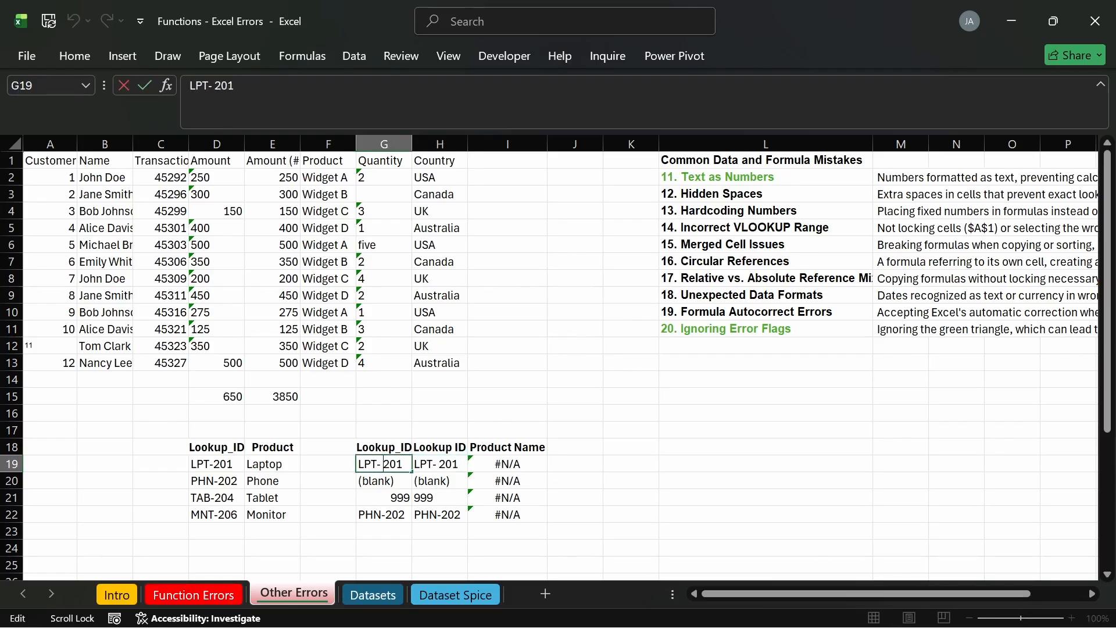
key("BackSpace")
key("Return")
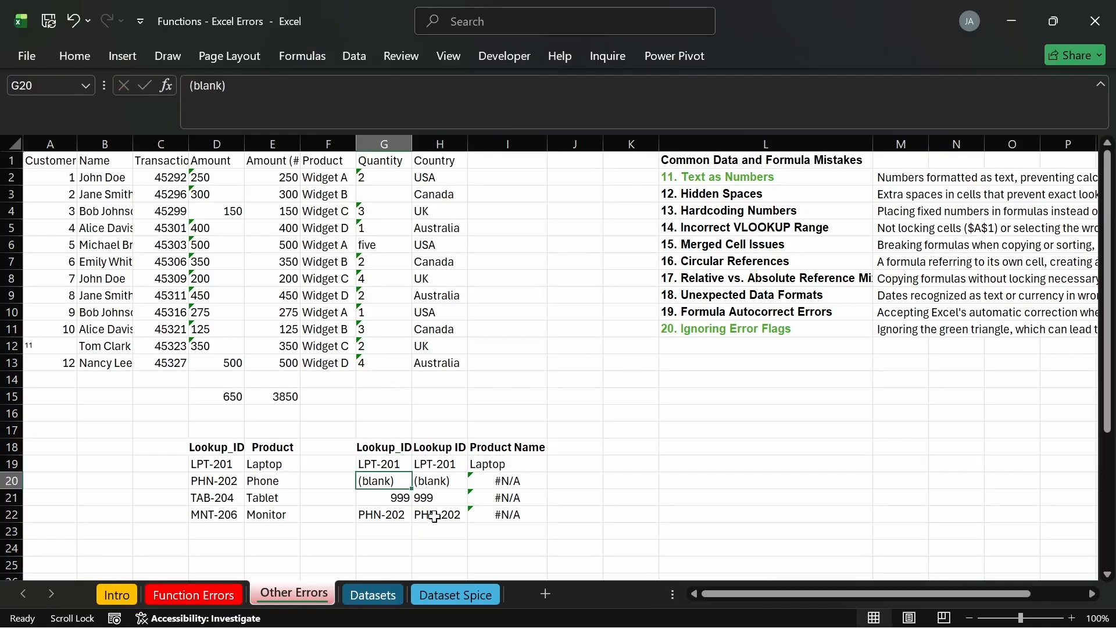
Step: Inspect the lookup ID in G22, its TRIM formula in H22 and the matching ID in D20 for hidden spaces
left_click(407, 515)
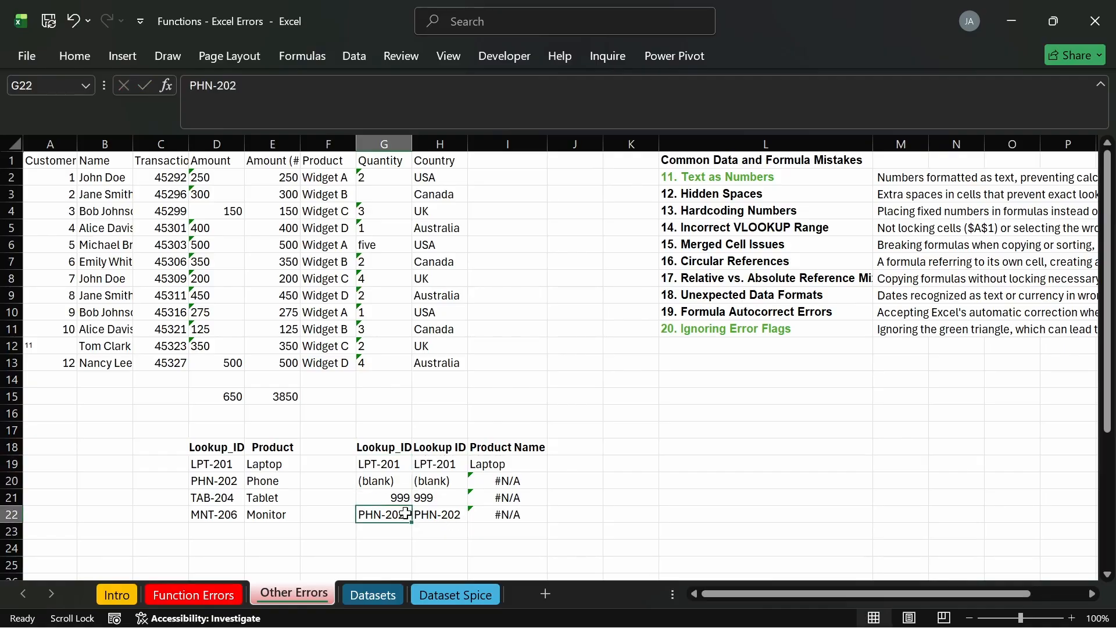
double_click(405, 514)
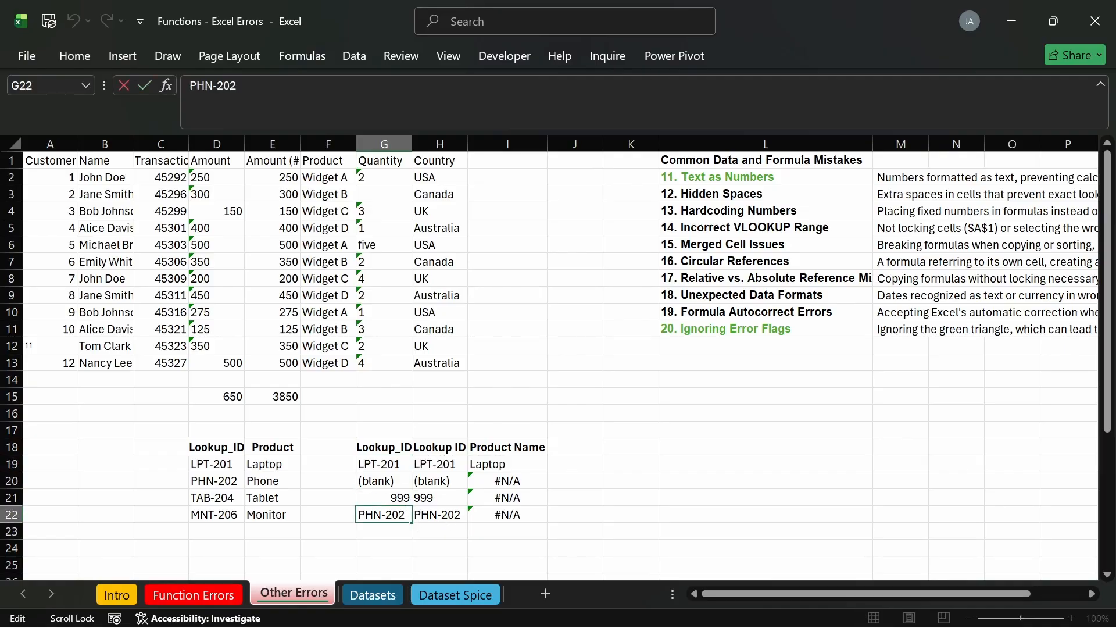
left_click(448, 516)
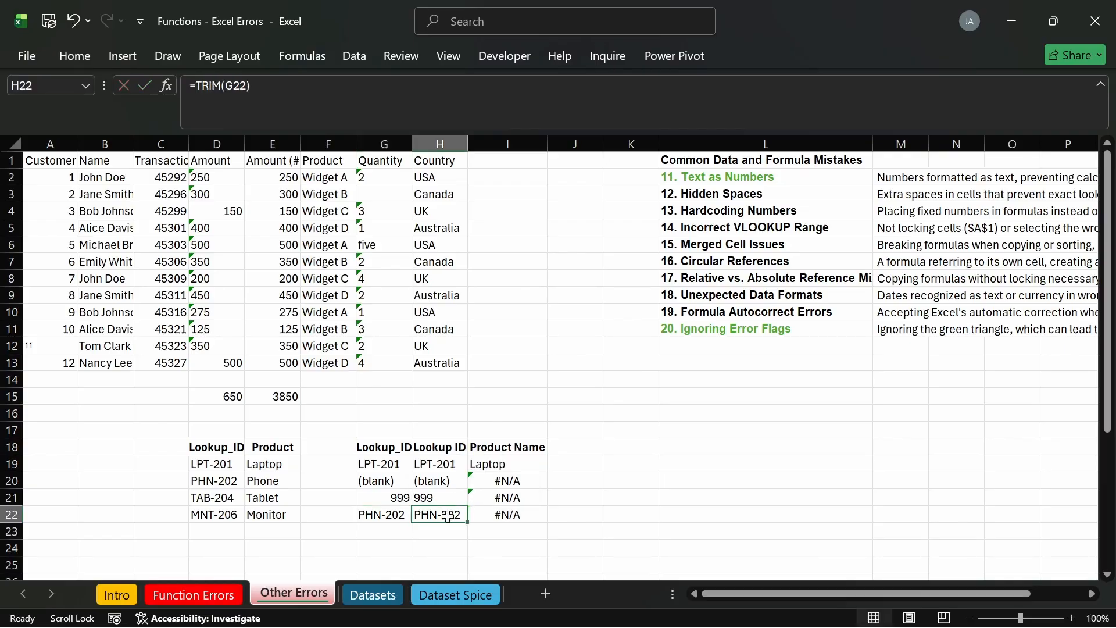
double_click(448, 515)
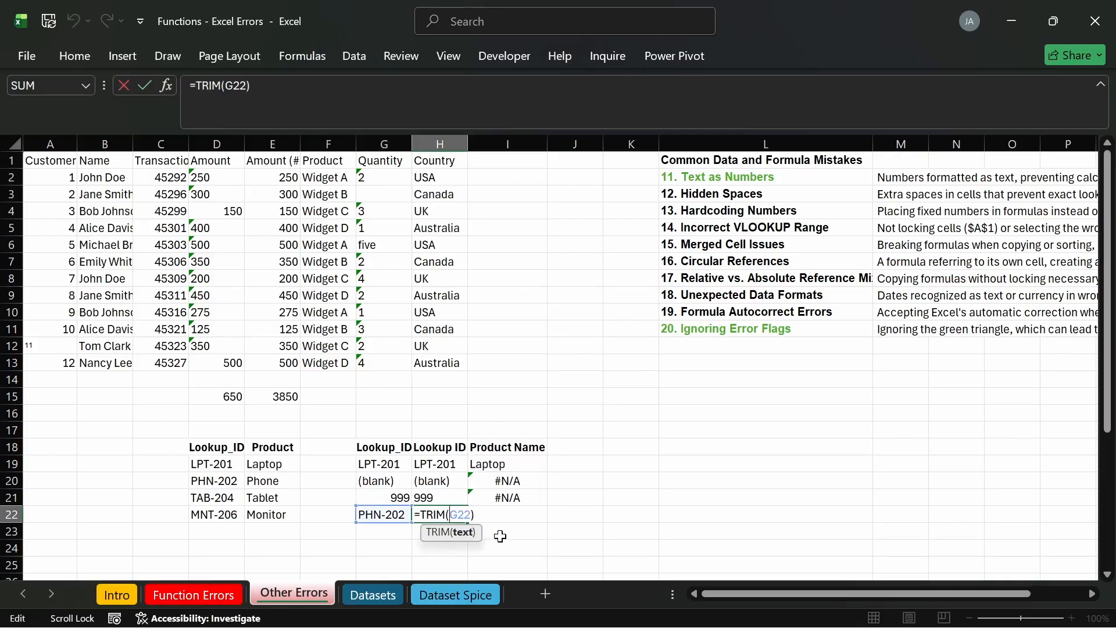
key("Escape")
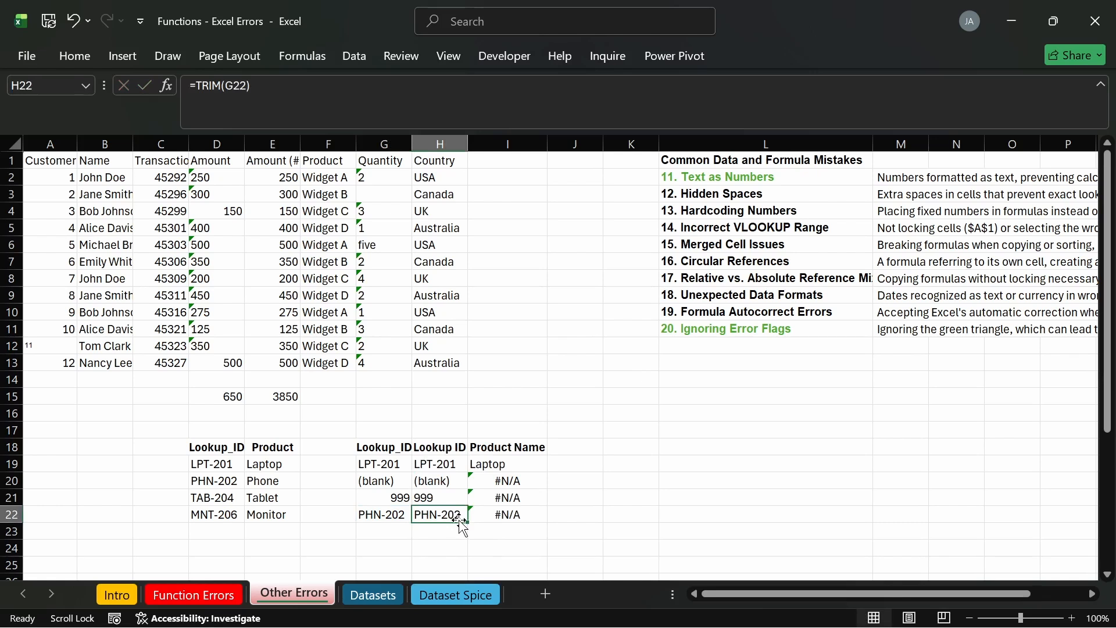
double_click(449, 515)
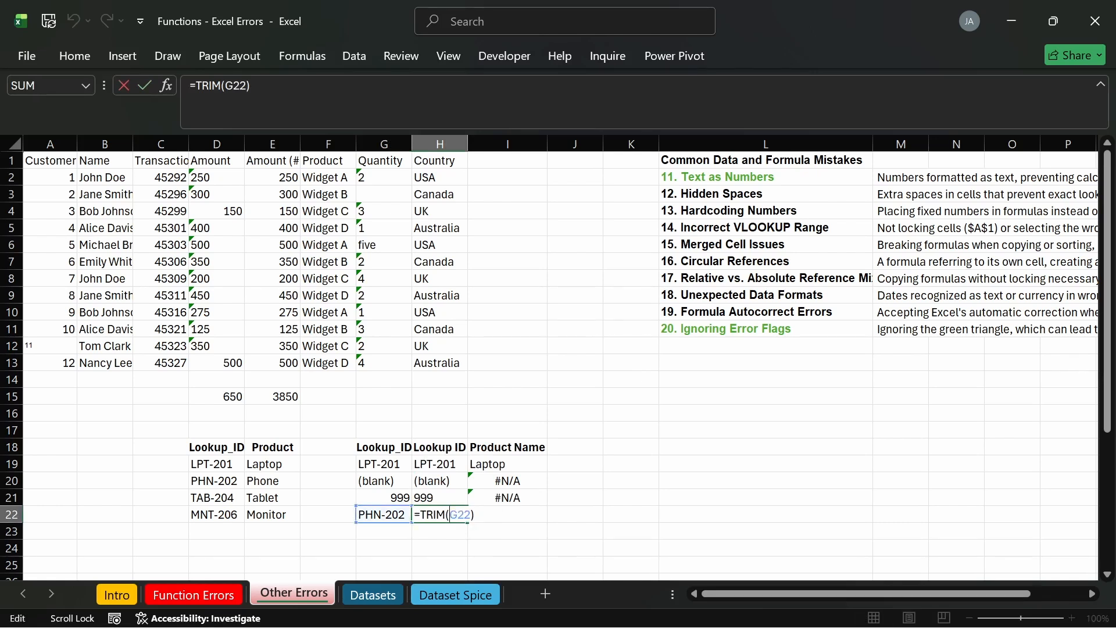
key("Return")
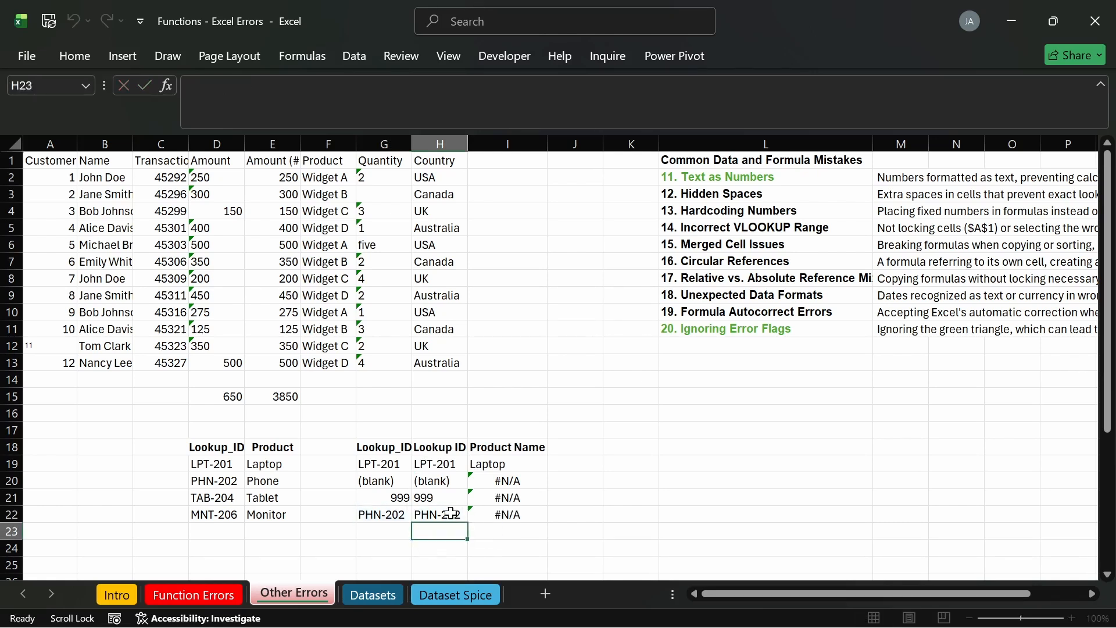
double_click(403, 507)
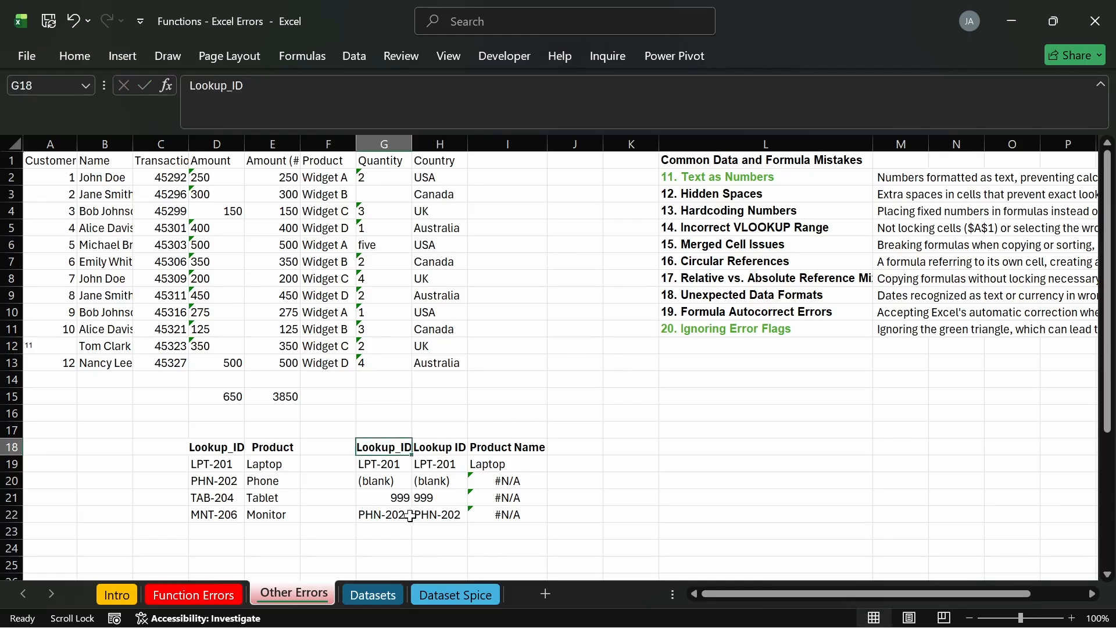
double_click(408, 514)
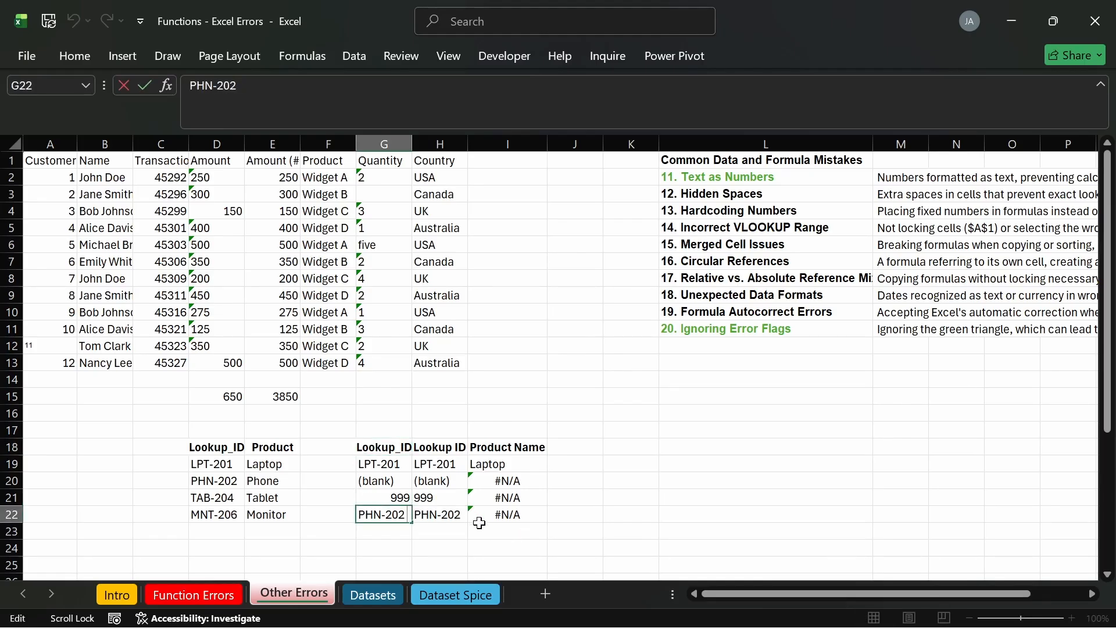
key("Return")
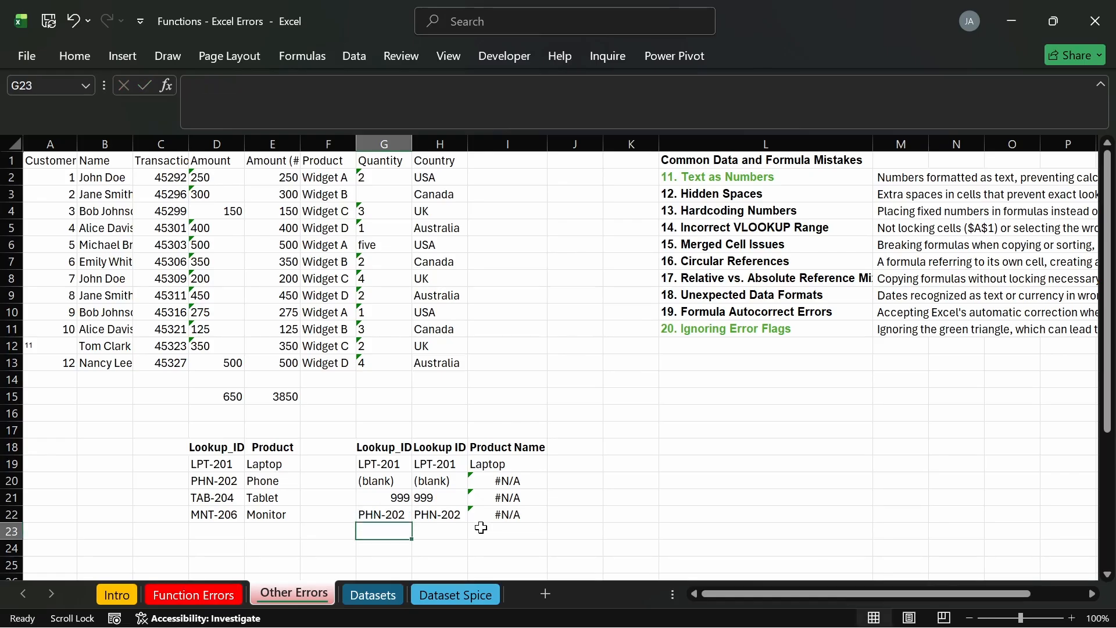
left_click(454, 514)
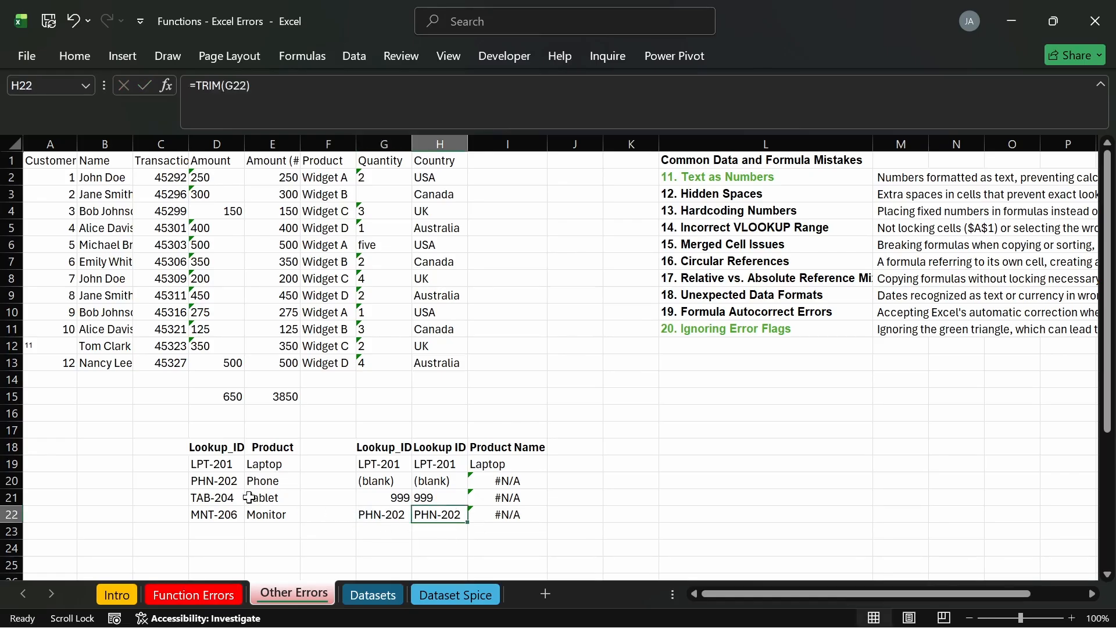
left_click(232, 487)
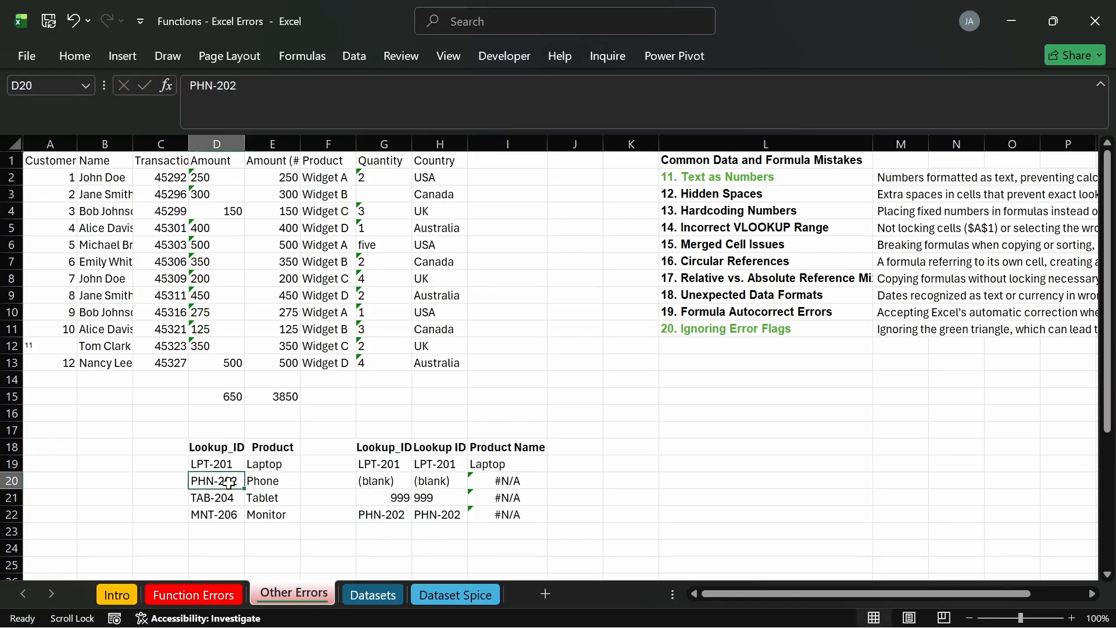
double_click(399, 514)
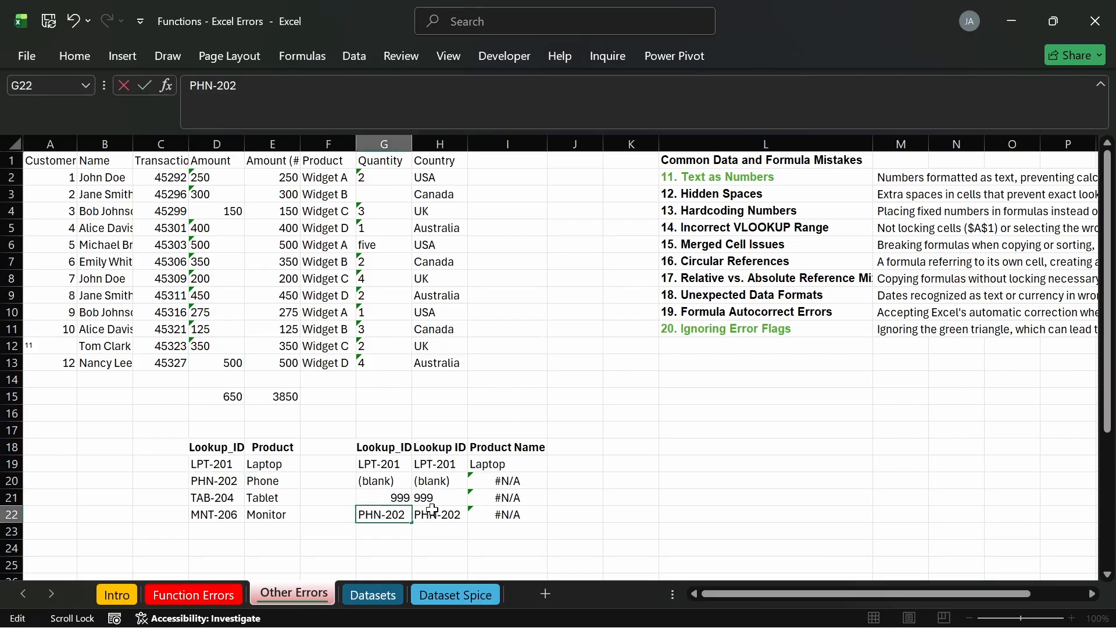
key("Return")
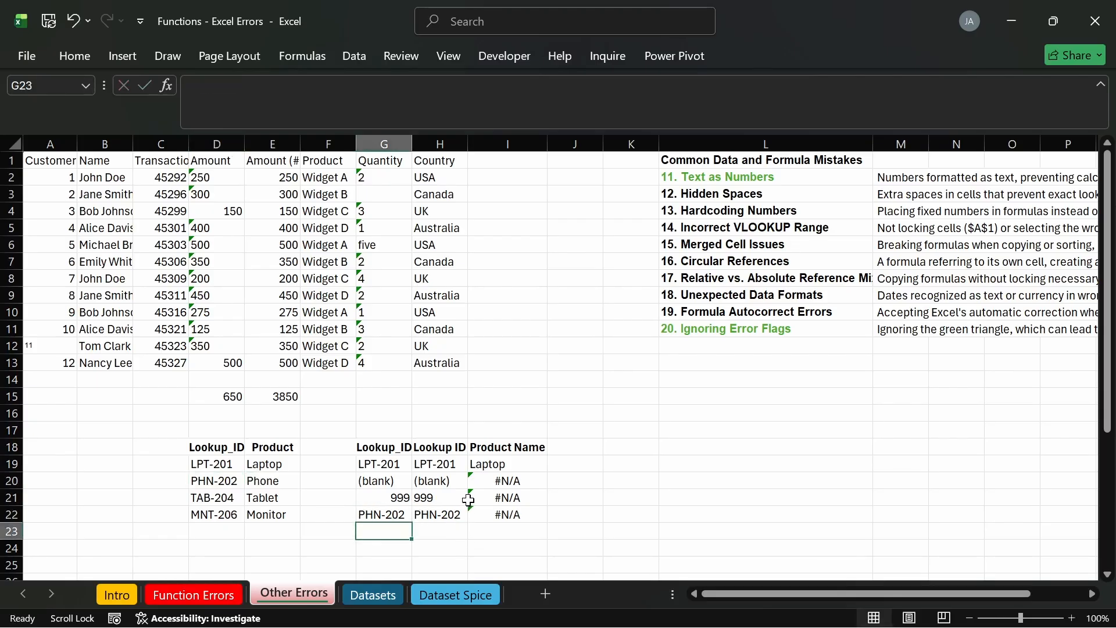
Step: Compare the table ranges used by the VLOOKUP formulas in I22 and I19
left_click(515, 515)
double_click(515, 515)
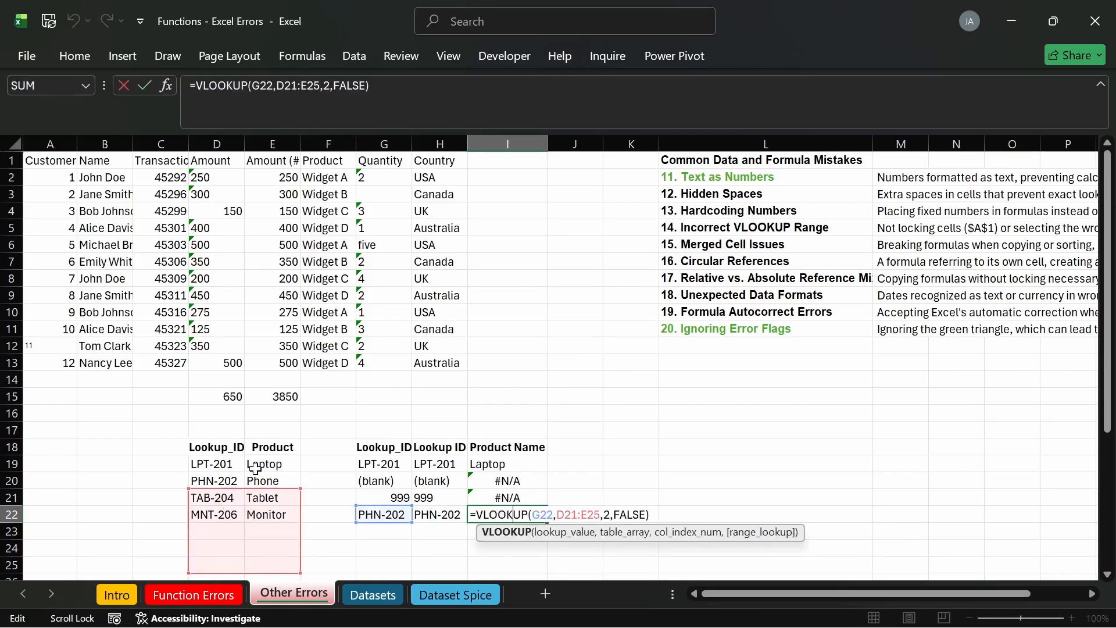
key("Return")
left_click(490, 463)
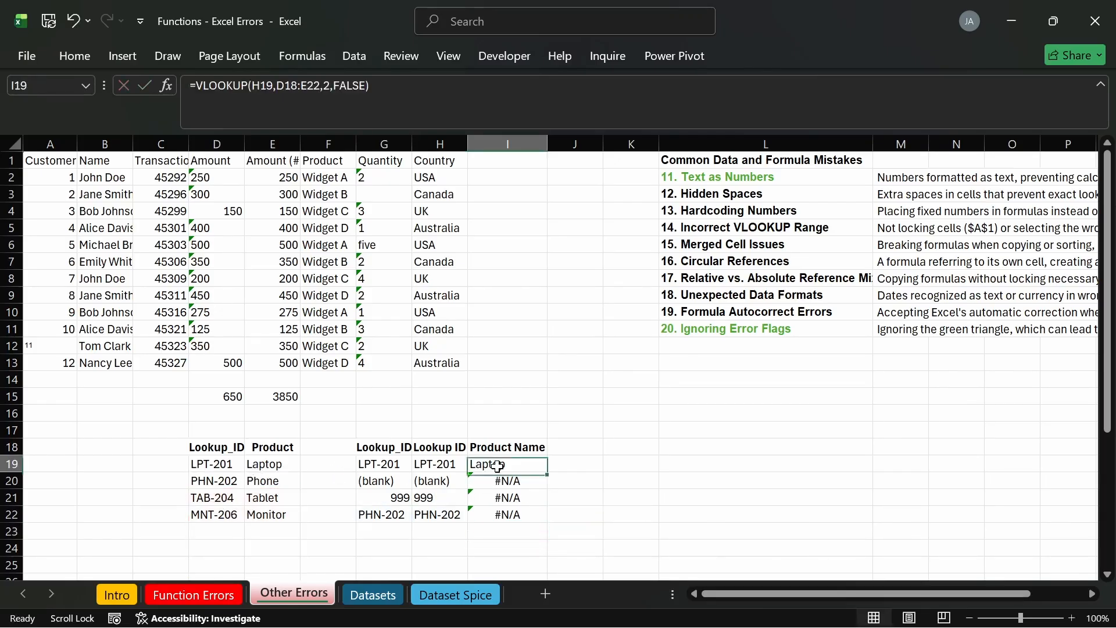
double_click(490, 463)
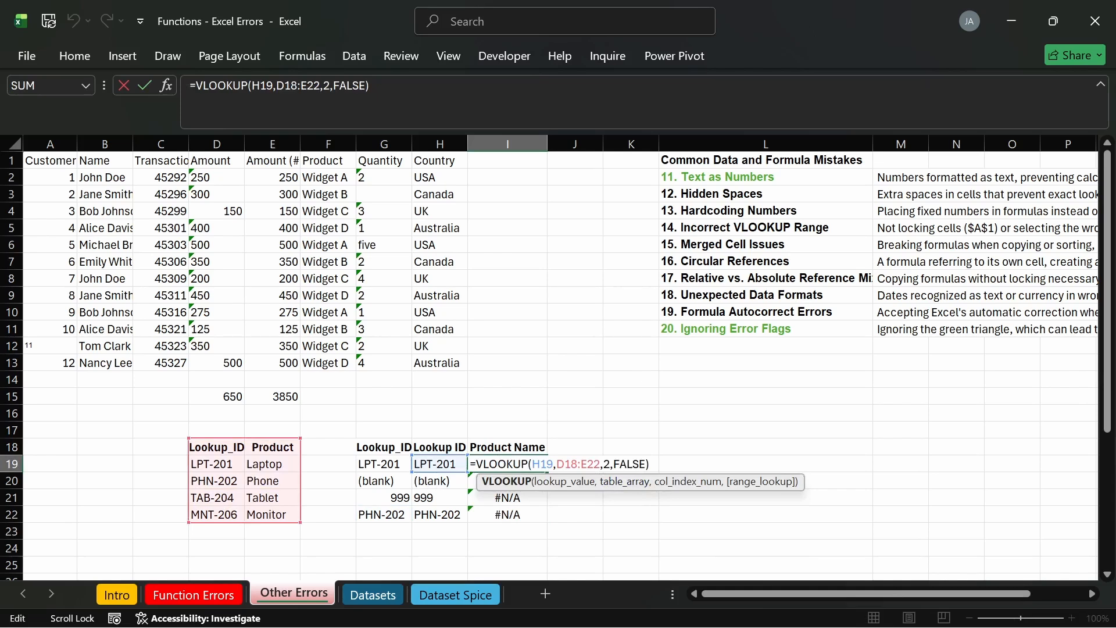
key("Return")
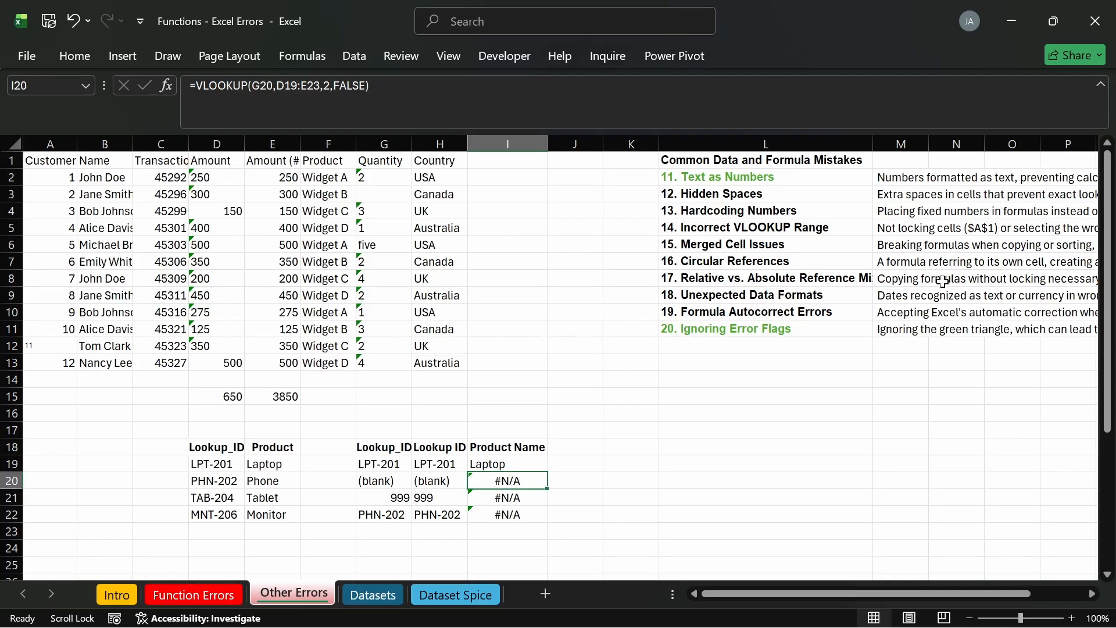
Step: Read the description of mistake 17, Relative vs. Absolute Reference Mix-up, in the list of common mistakes
left_click(752, 278)
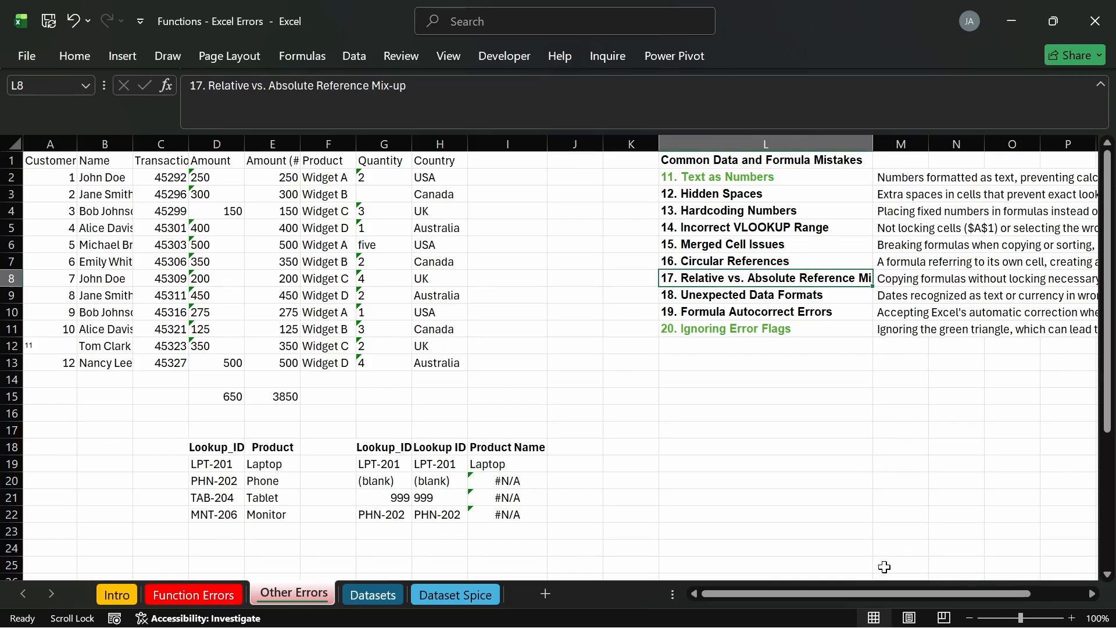
left_click_drag(904, 594, 988, 597)
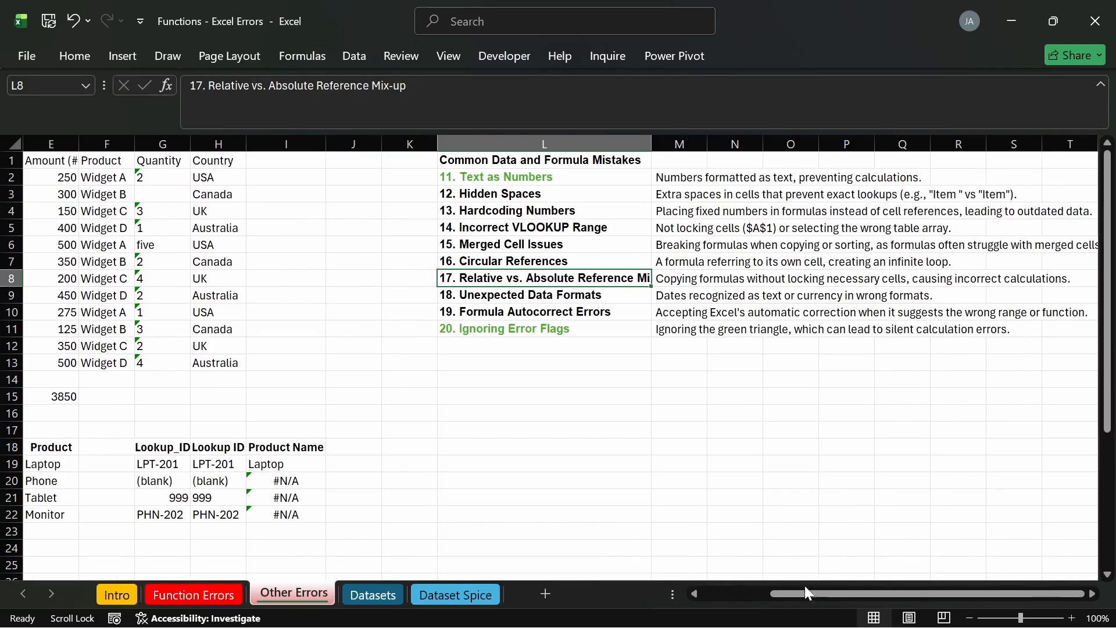
left_click_drag(802, 591, 698, 598)
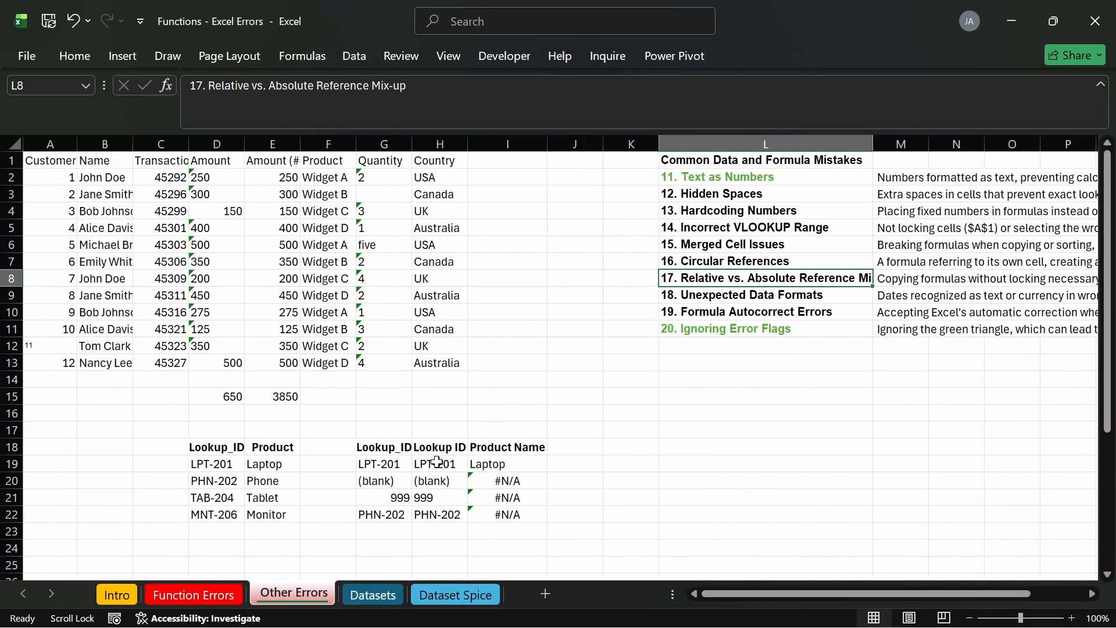
Step: Lock the table range of the VLOOKUP formula in I19 as the absolute reference $D$18:$E$22
double_click(497, 462)
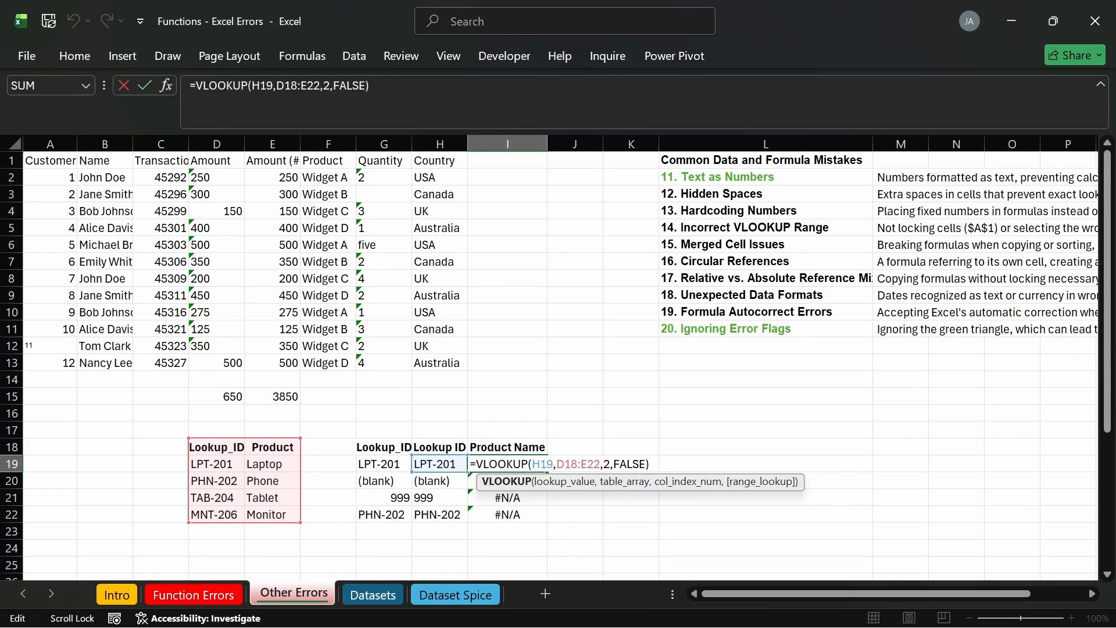
left_click_drag(581, 464, 557, 464)
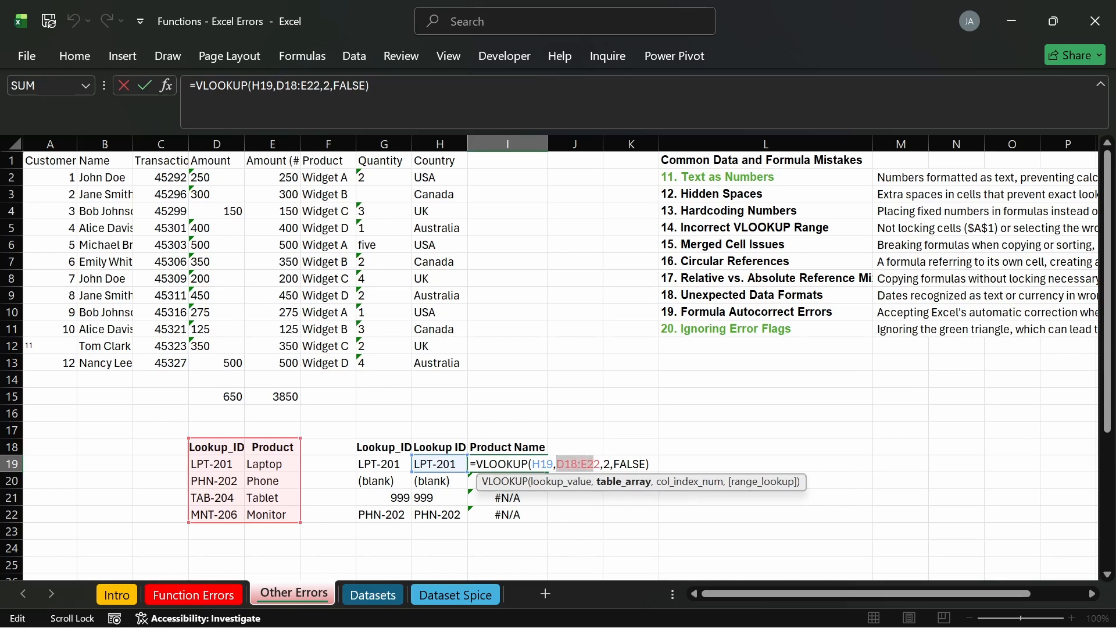
left_click(558, 463)
key("Right")
key("shift+Left")
key("shift+Left")
key("shift+Left")
key("shift+Left")
key("shift+Left")
key("shift+Left")
key("F4")
key("Return")
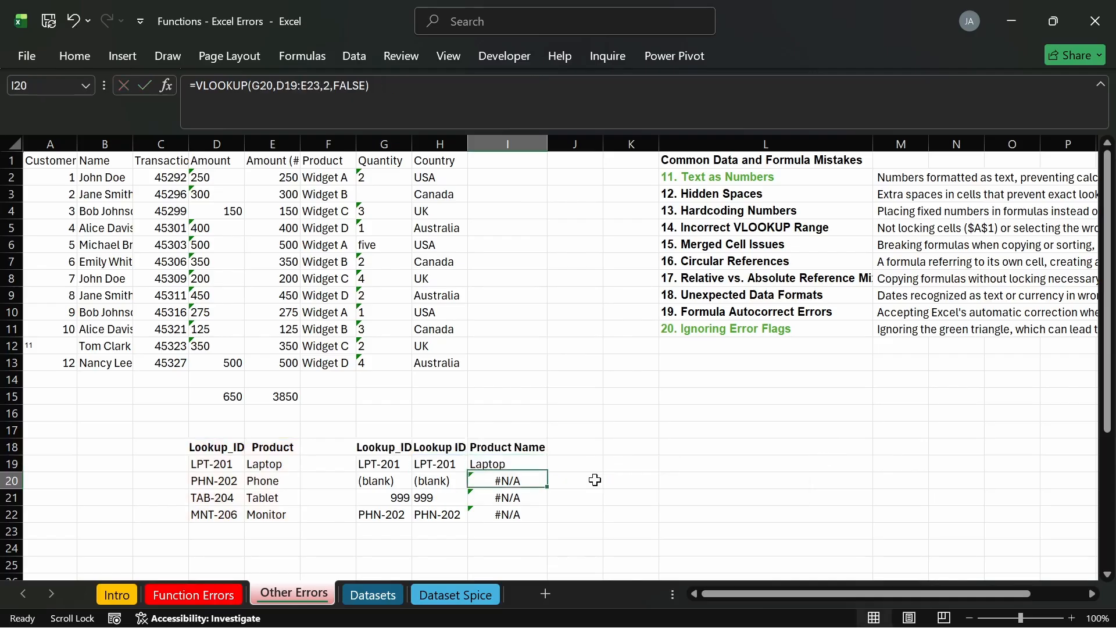
Step: Fill the VLOOKUP formula from I19 down through I22
key("Up")
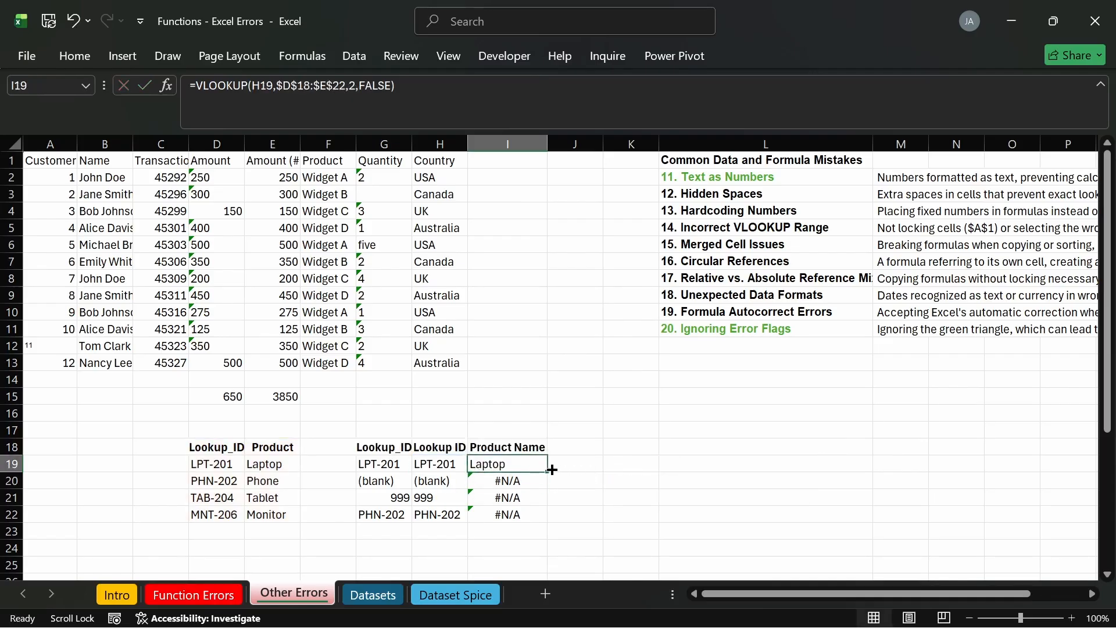
double_click(547, 472)
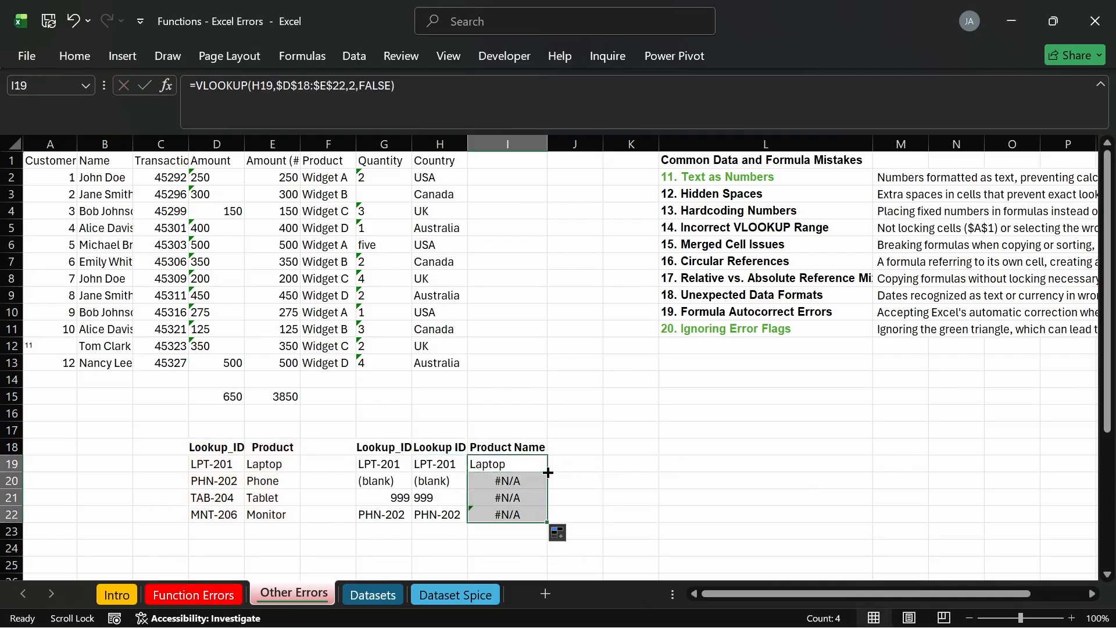
left_click(509, 515)
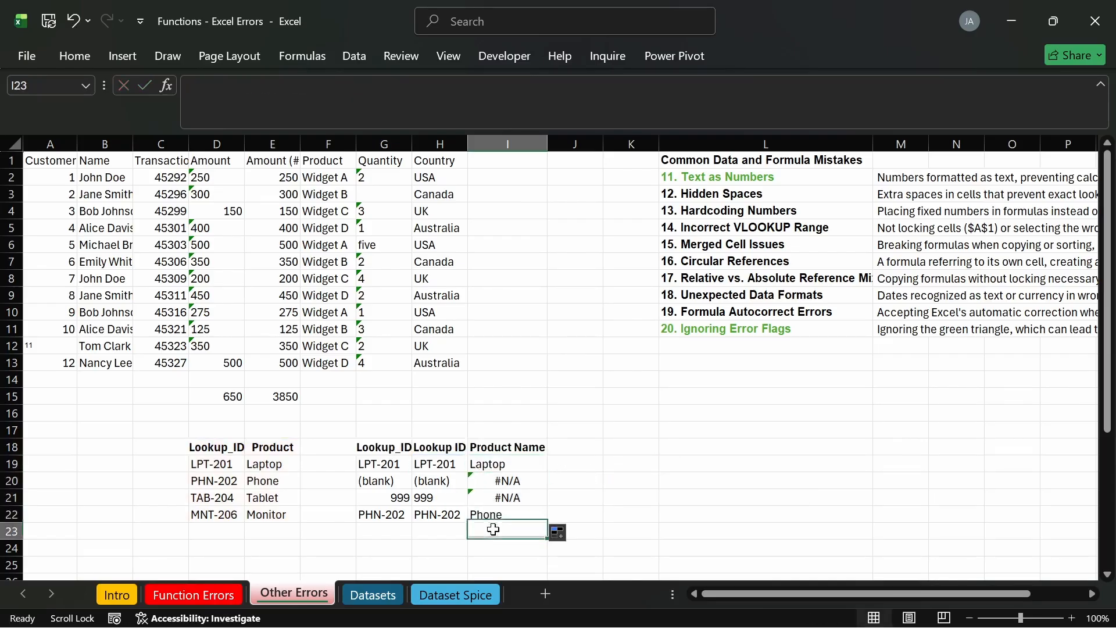
Step: Check the lookup ID in G22, the TRIM formula in H22 and the copied VLOOKUP formula in I20
double_click(406, 515)
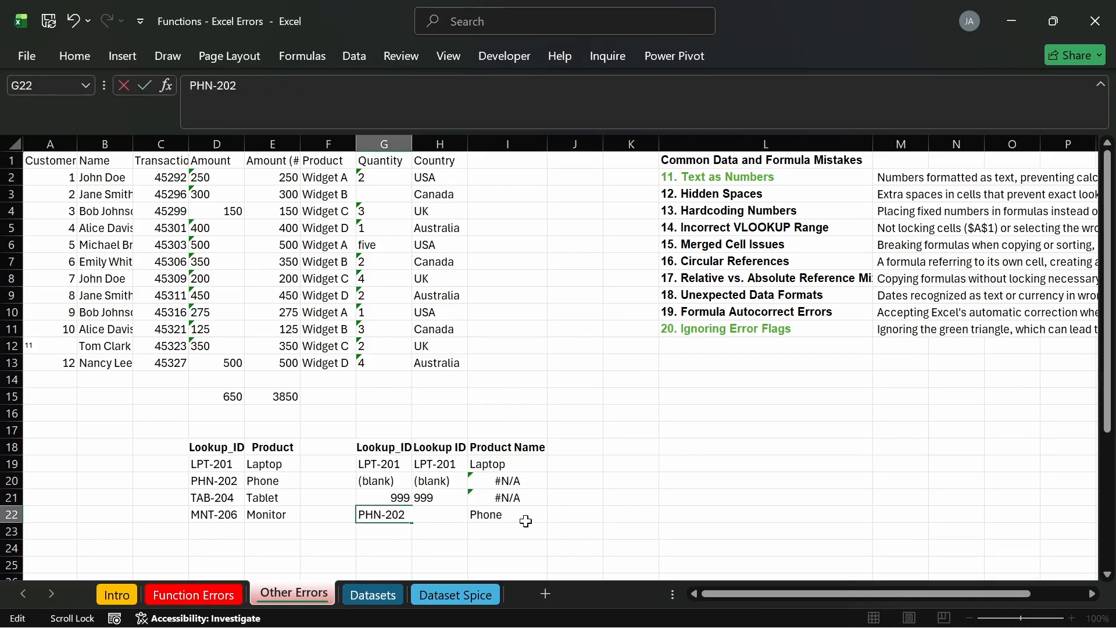
key("Return")
left_click(451, 517)
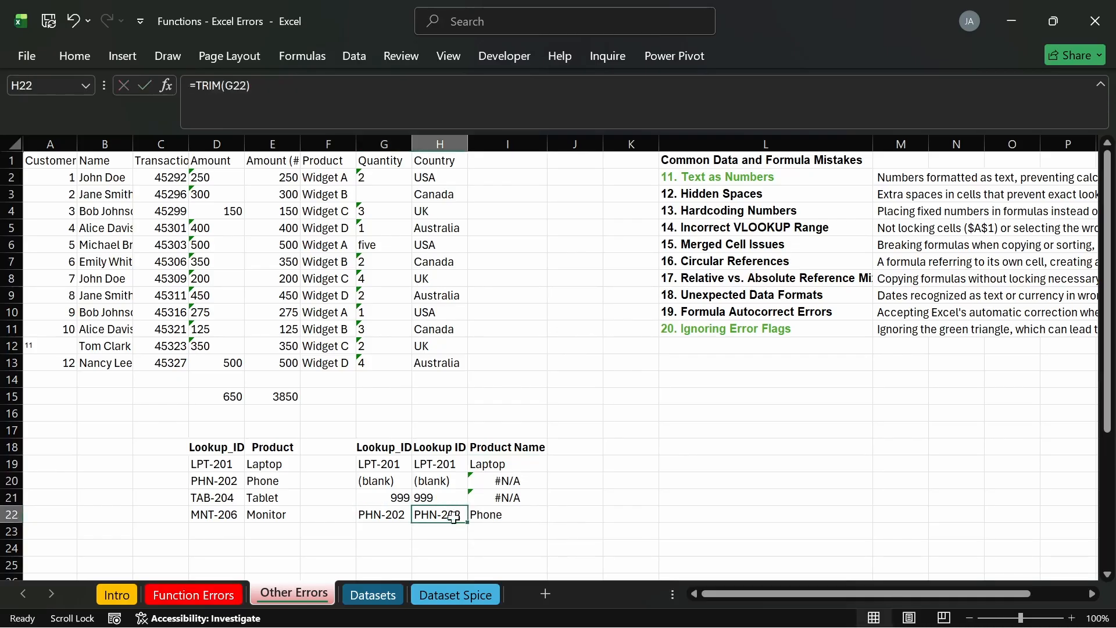
left_click(531, 523)
left_click(515, 480)
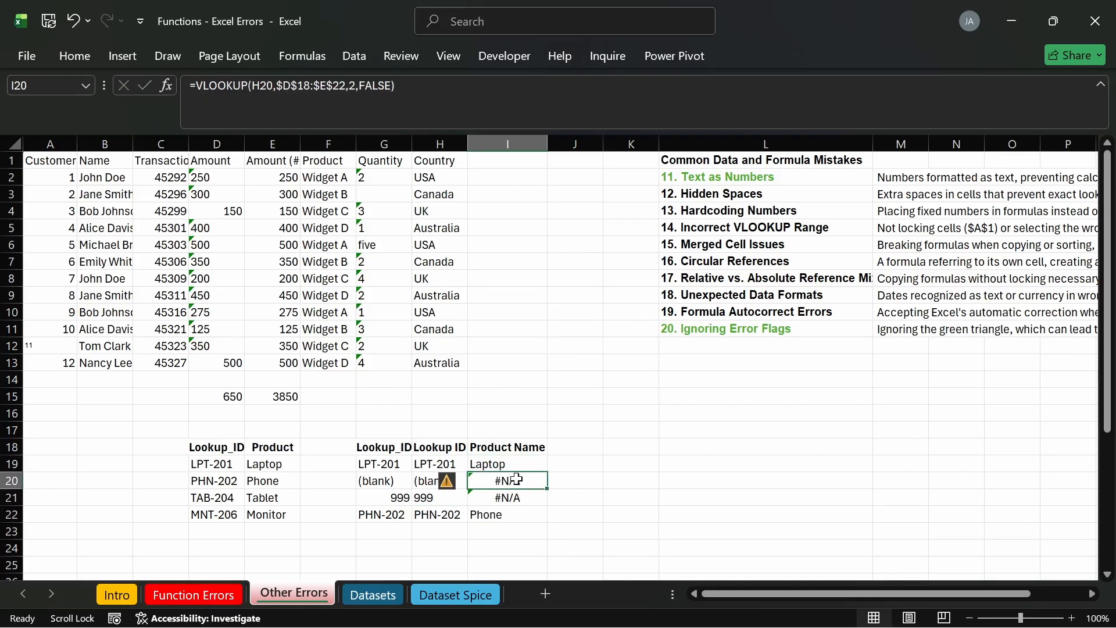
Step: Clear the "(blank)" lookup ID in G20 and check the TRIM formula in H20
left_click(367, 488)
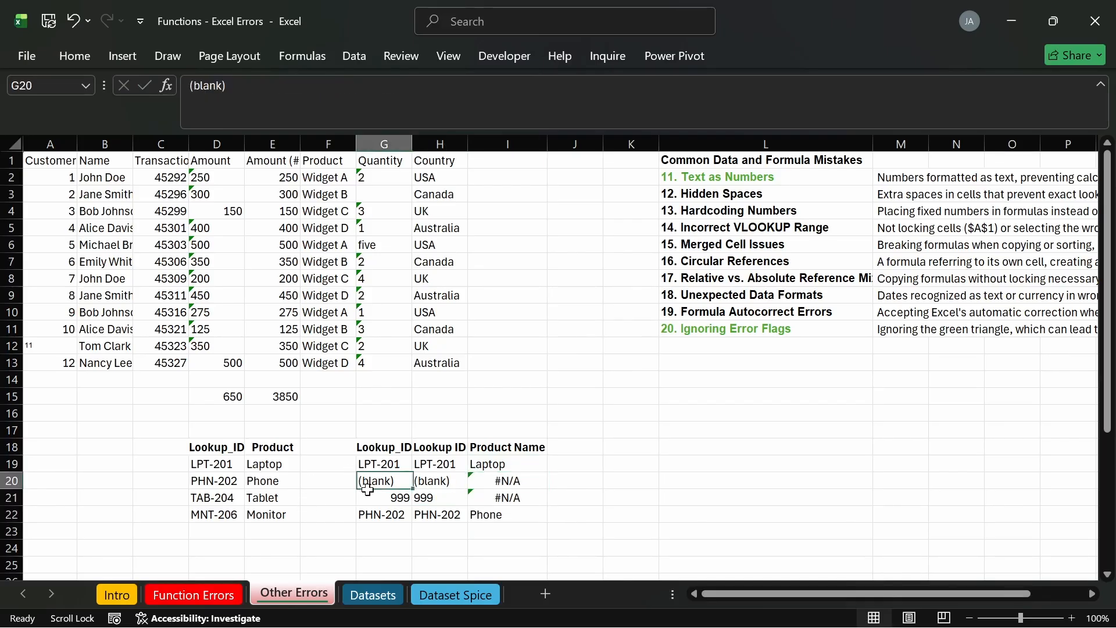
left_click_drag(367, 488, 367, 493)
left_click(369, 483)
key("Delete")
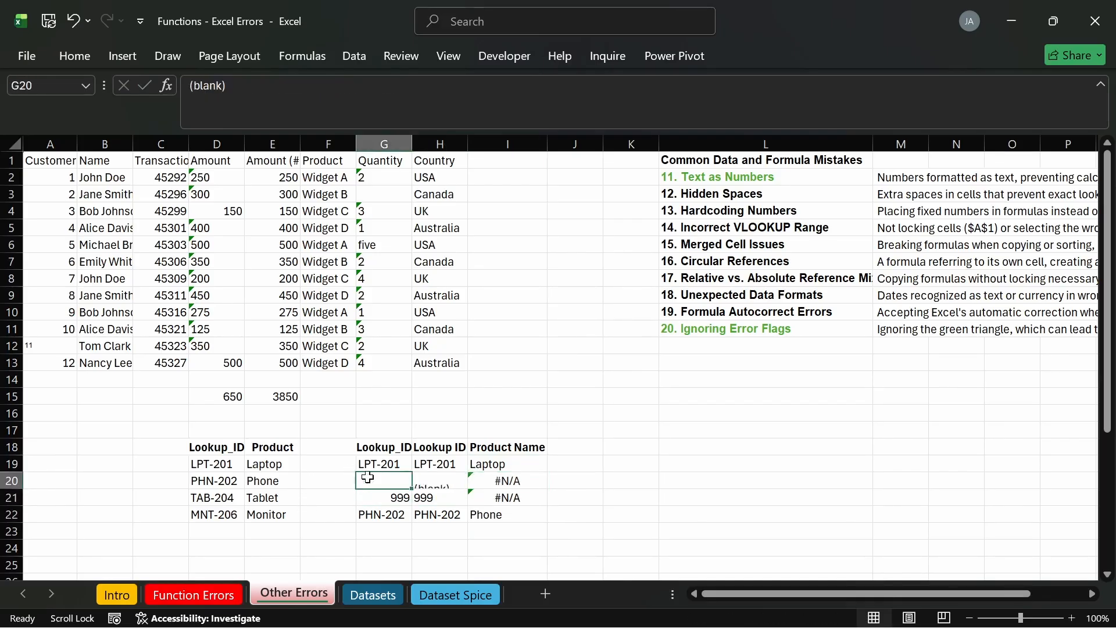
left_click(638, 447)
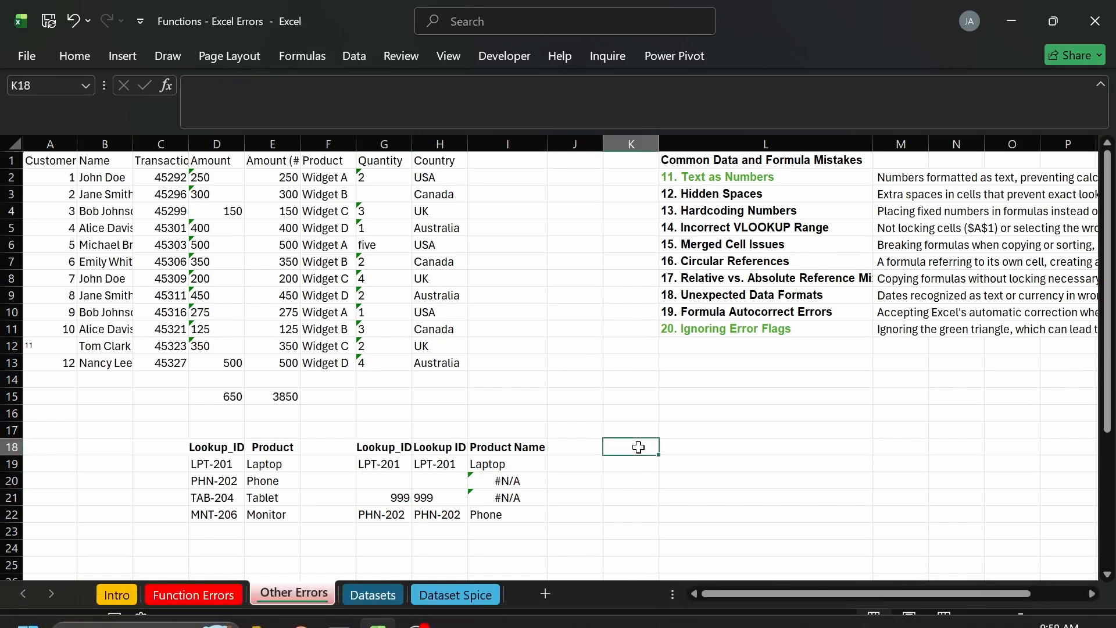
left_click(444, 481)
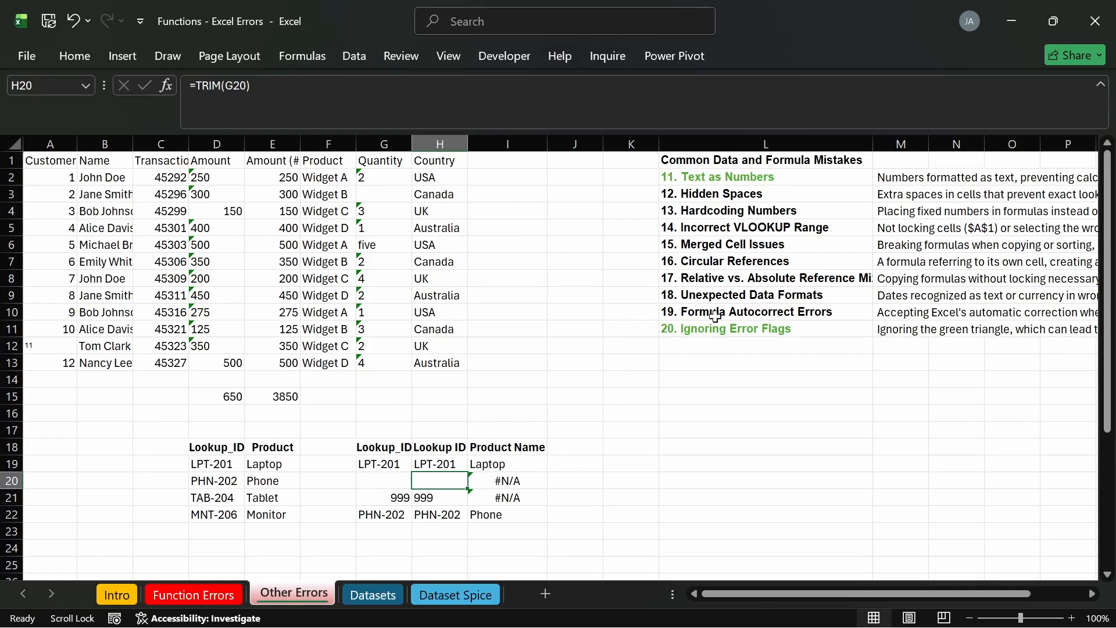
Step: Color the font of list items 17, Relative vs. Absolute Reference Mix-up, and 12, Hidden Spaces, green
left_click(751, 280)
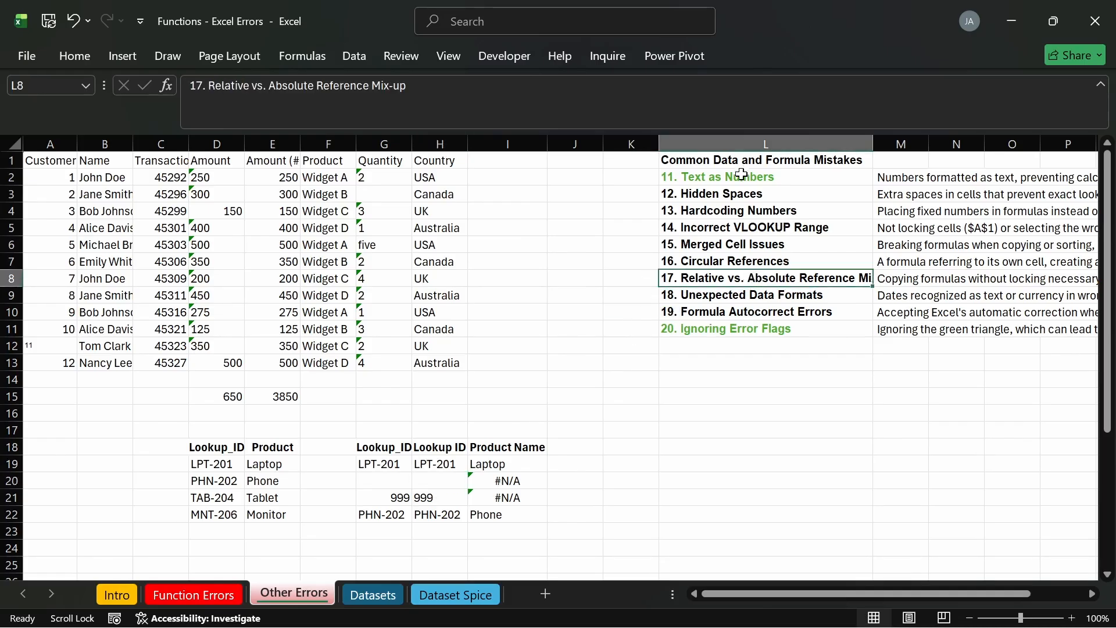
left_click(742, 197, "ctrl")
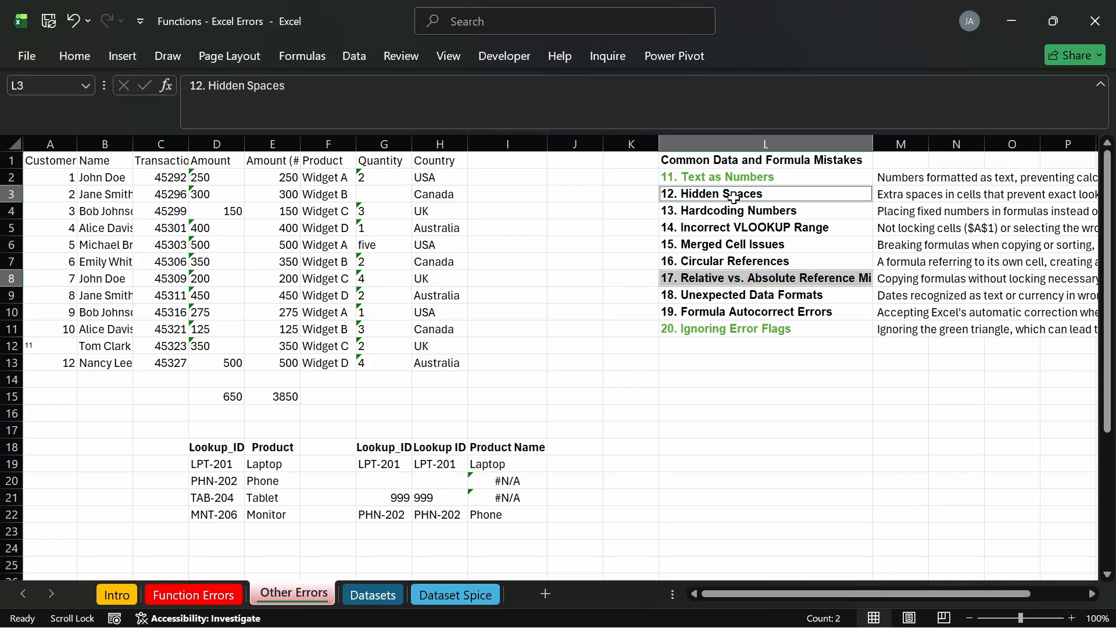
left_click(71, 54)
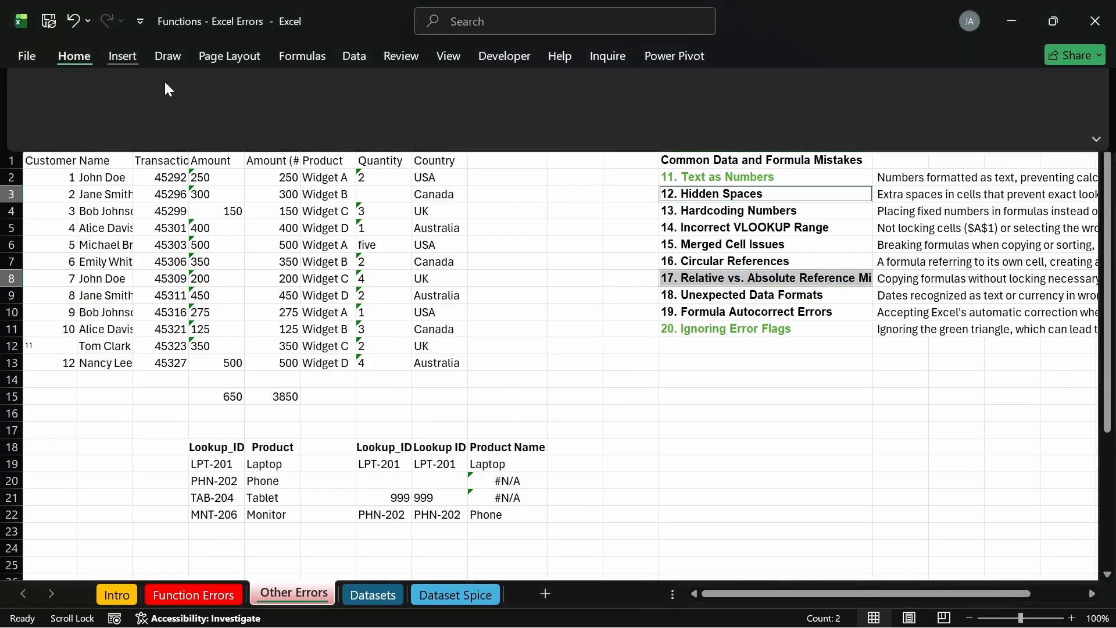
left_click(271, 116)
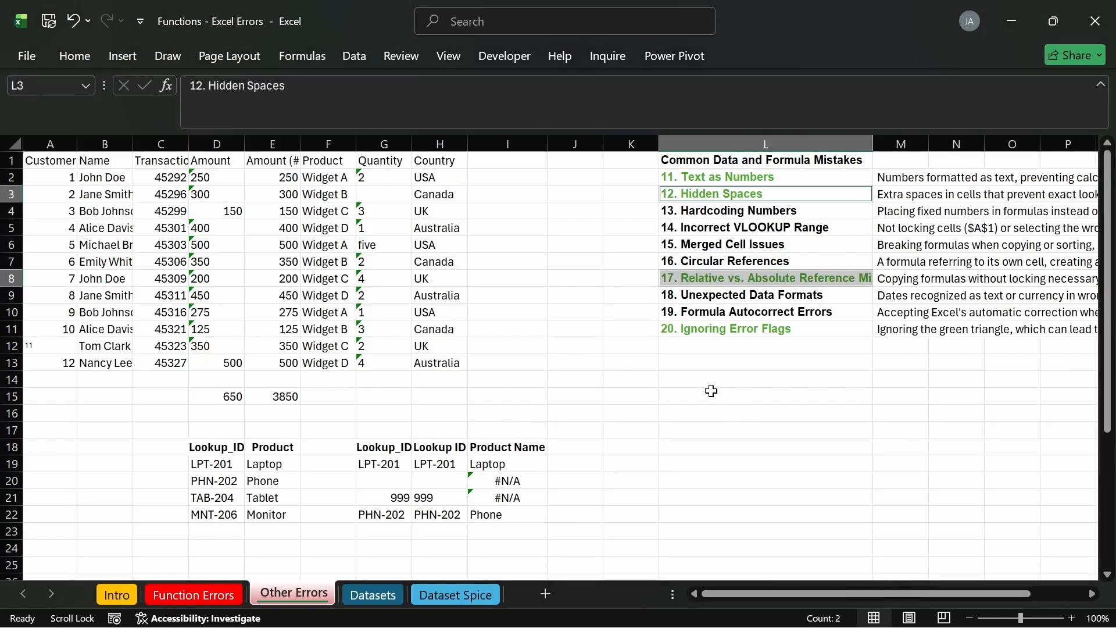
left_click(767, 498)
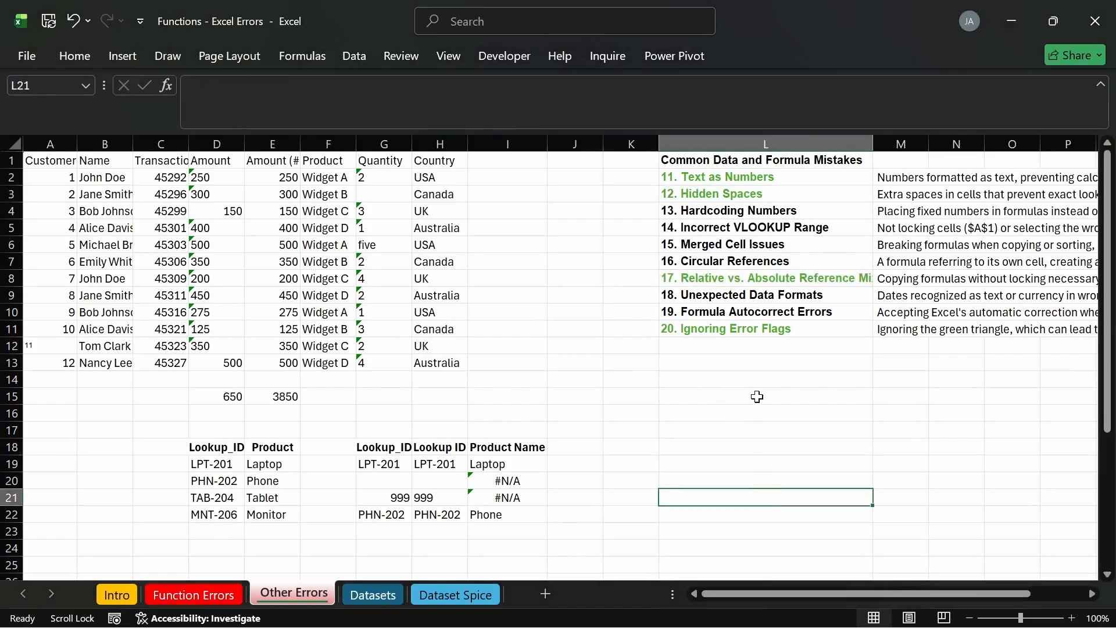
Step: Enter 5/100 in cell I7 without a leading equals sign
left_click_drag(836, 594, 876, 594)
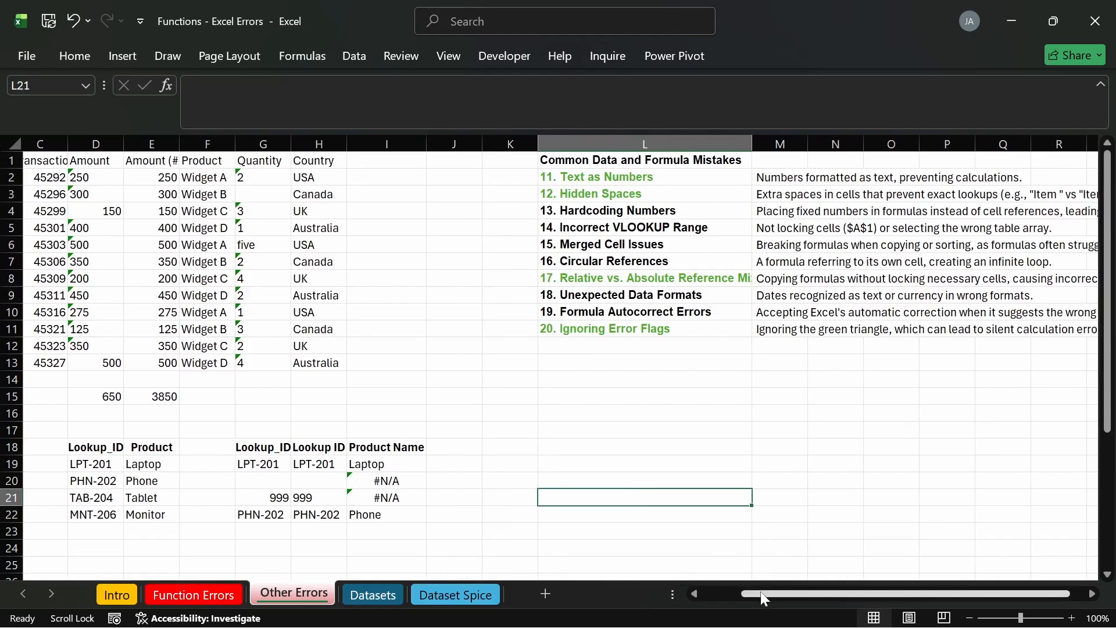
left_click_drag(760, 591, 714, 587)
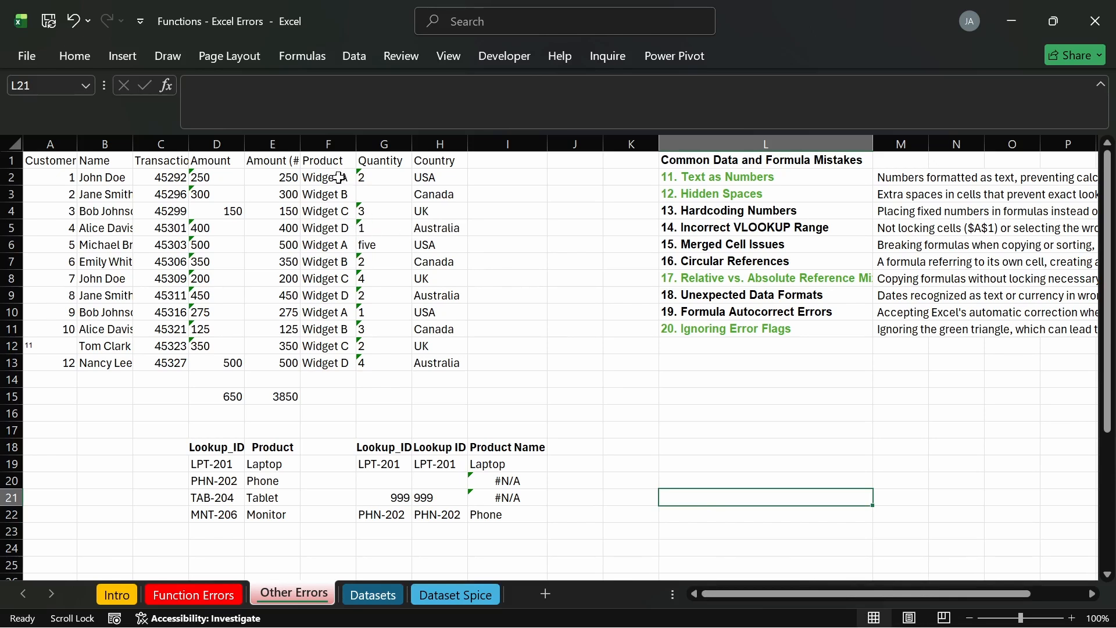
left_click(512, 163)
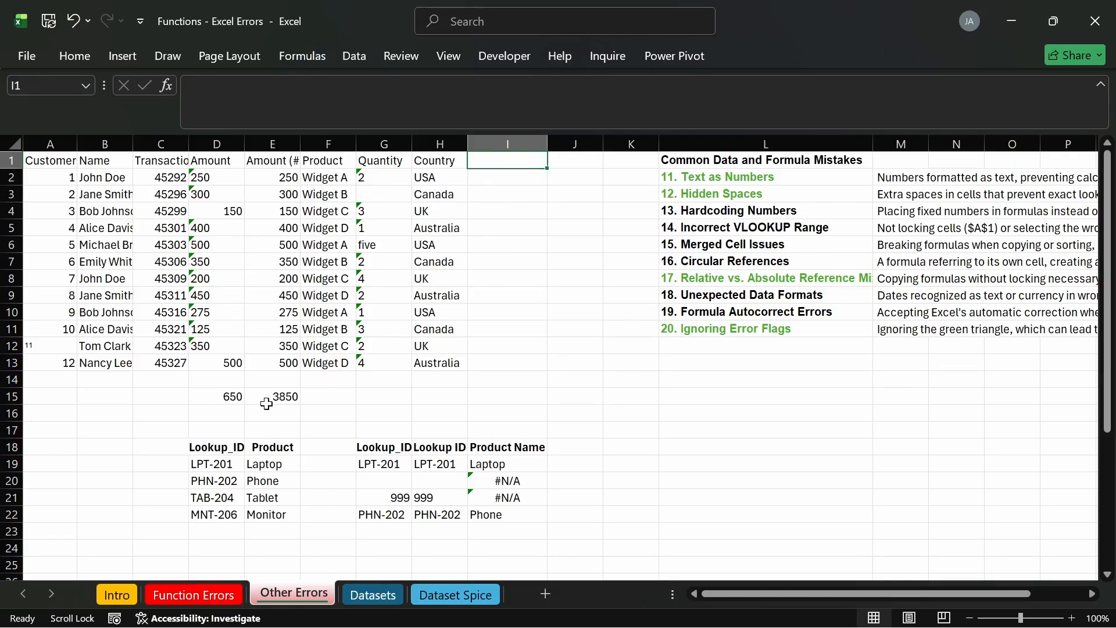
left_click(502, 179)
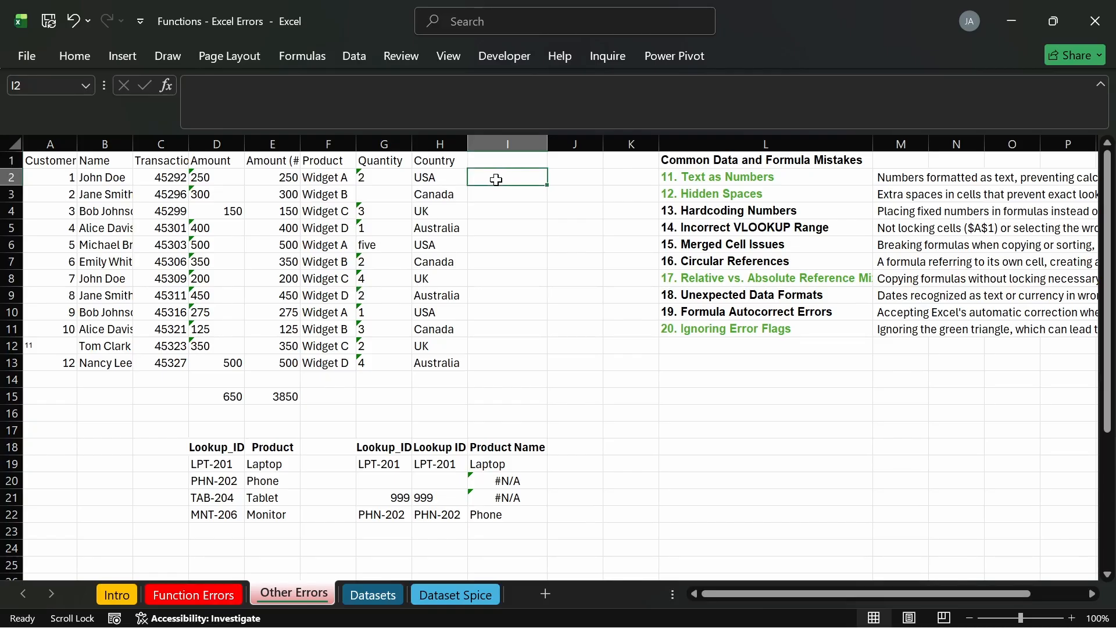
left_click(503, 256)
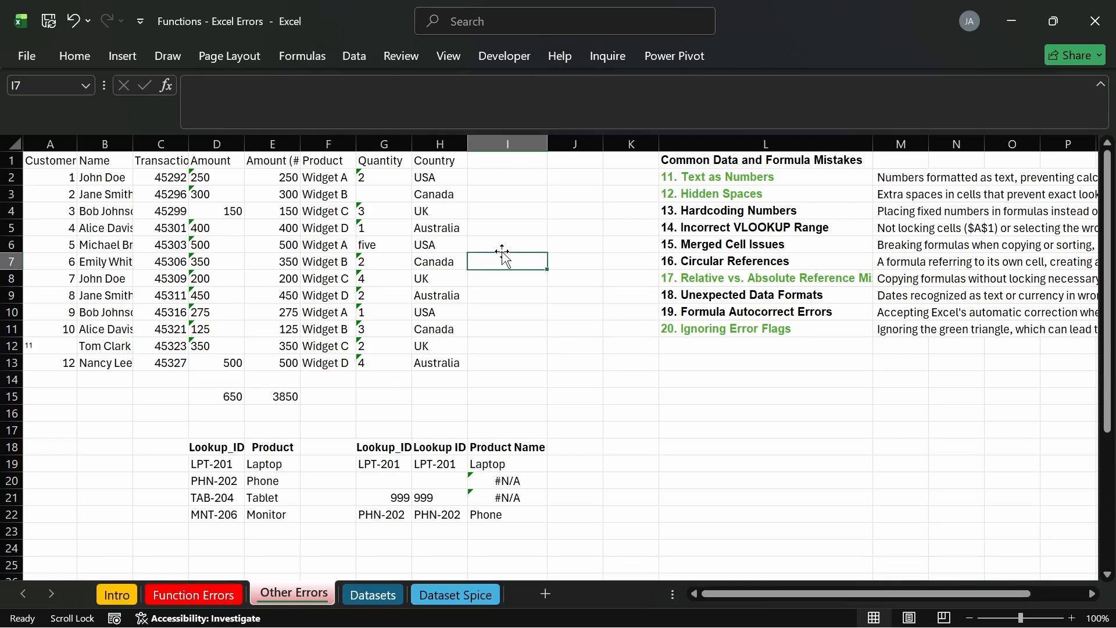
type("5/1")
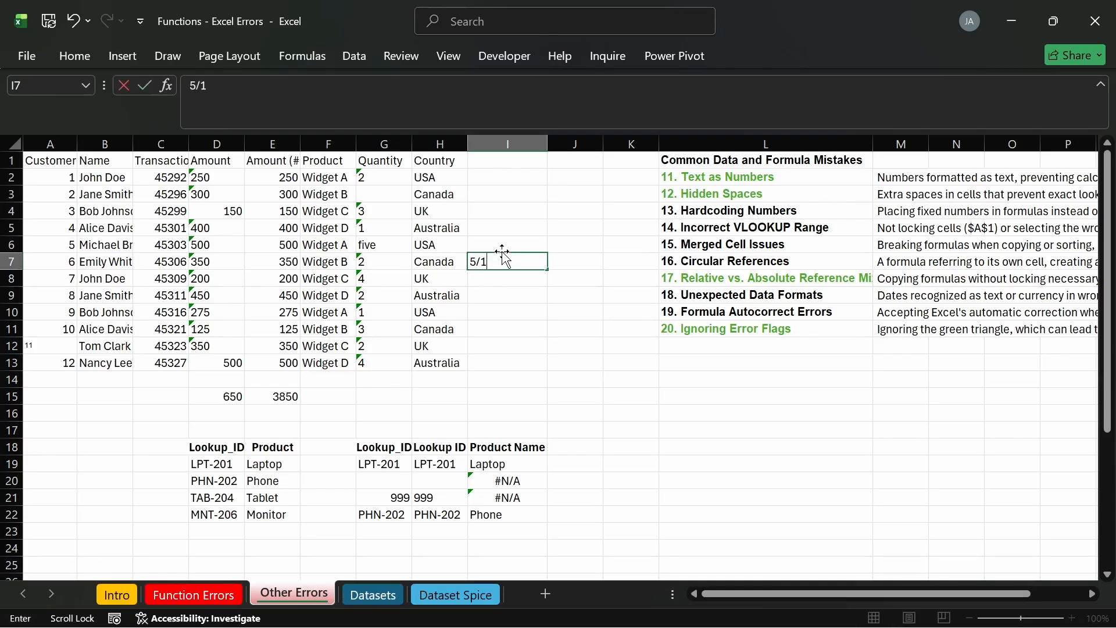
type("00")
key("Return")
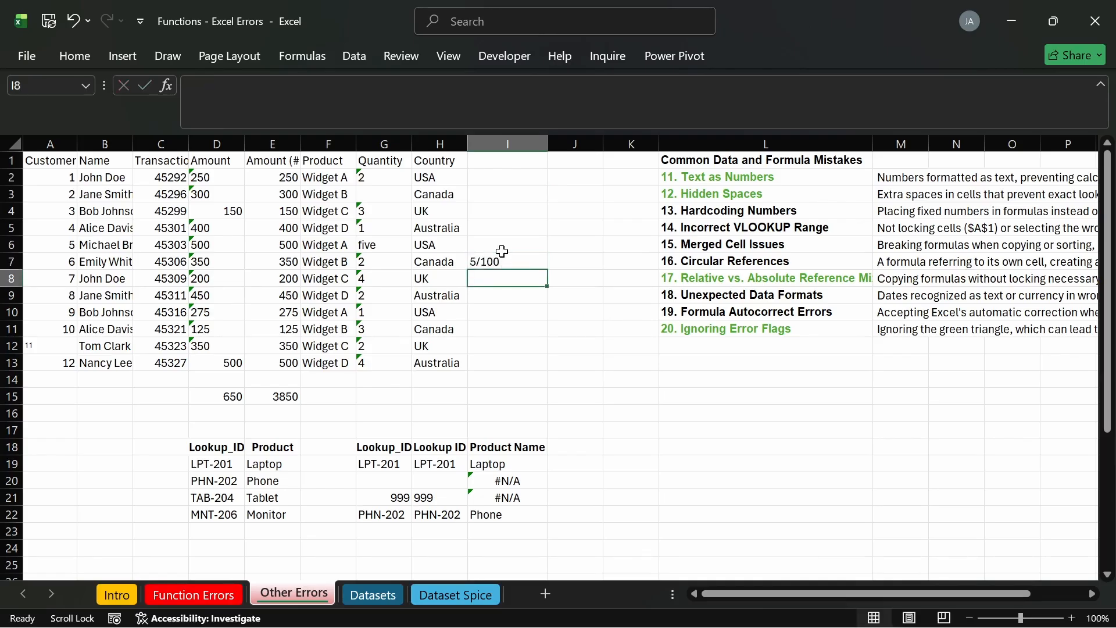
Step: Turn the entry in I7 into the formula =5/100, and clear the cell
double_click(487, 261)
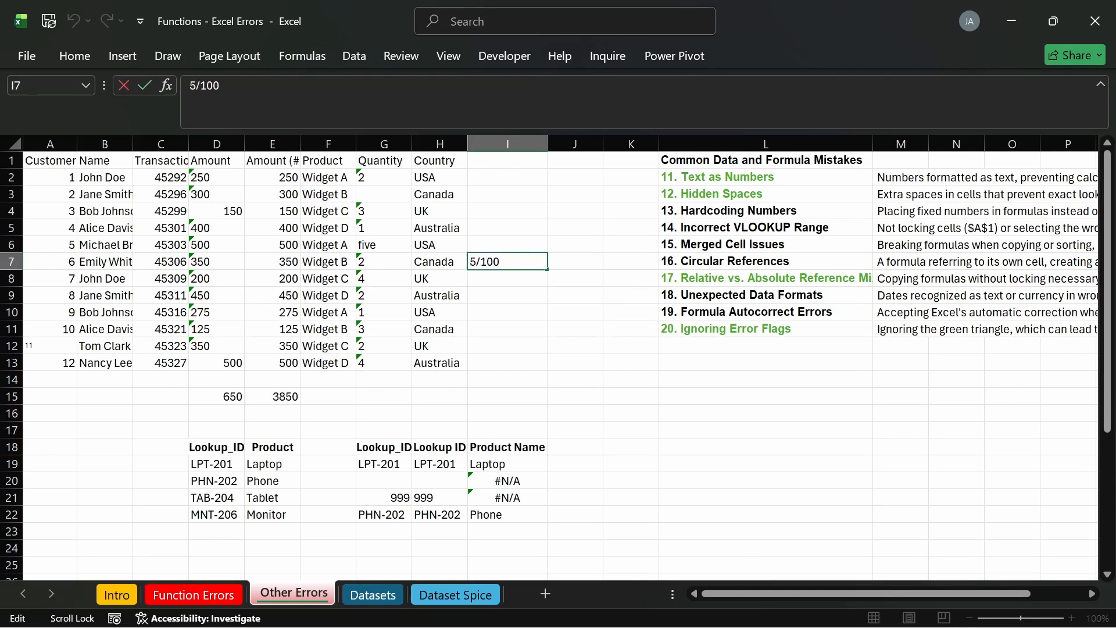
key("Home")
type("=")
key("Return")
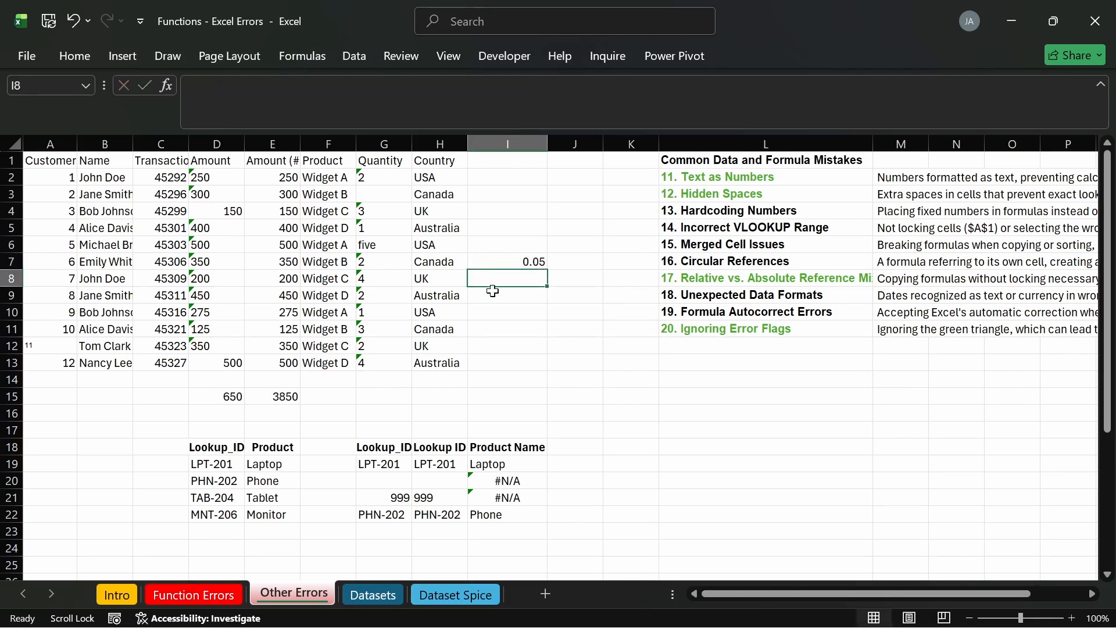
left_click(514, 266)
key("Delete")
left_click(509, 294)
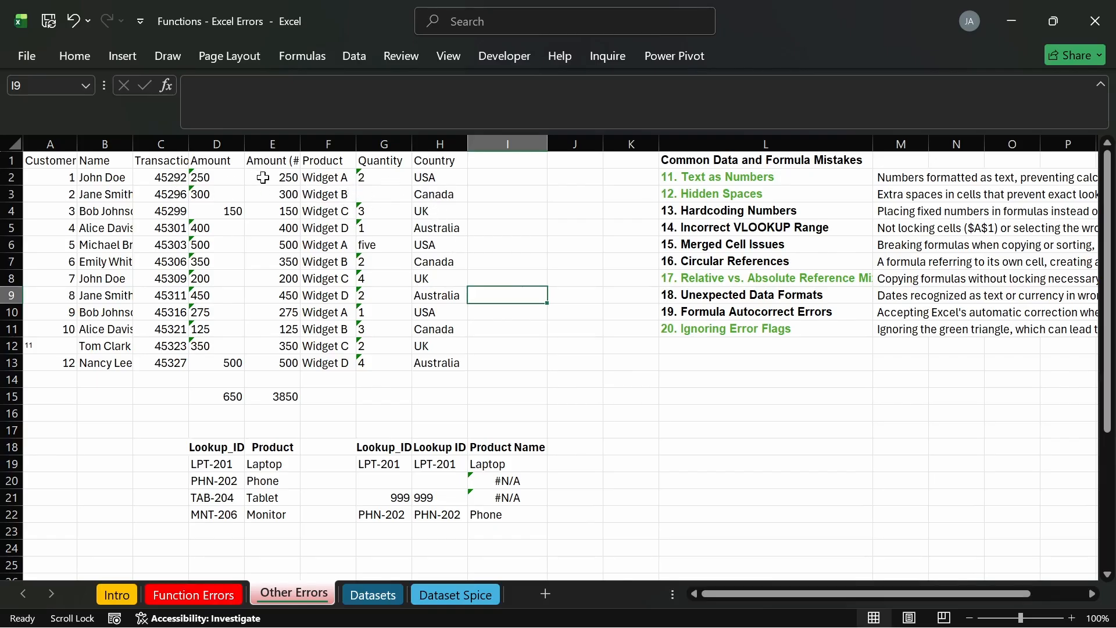
Step: Examine the VALUE formulas in the upper rows of the converted amount column E
left_click(494, 181)
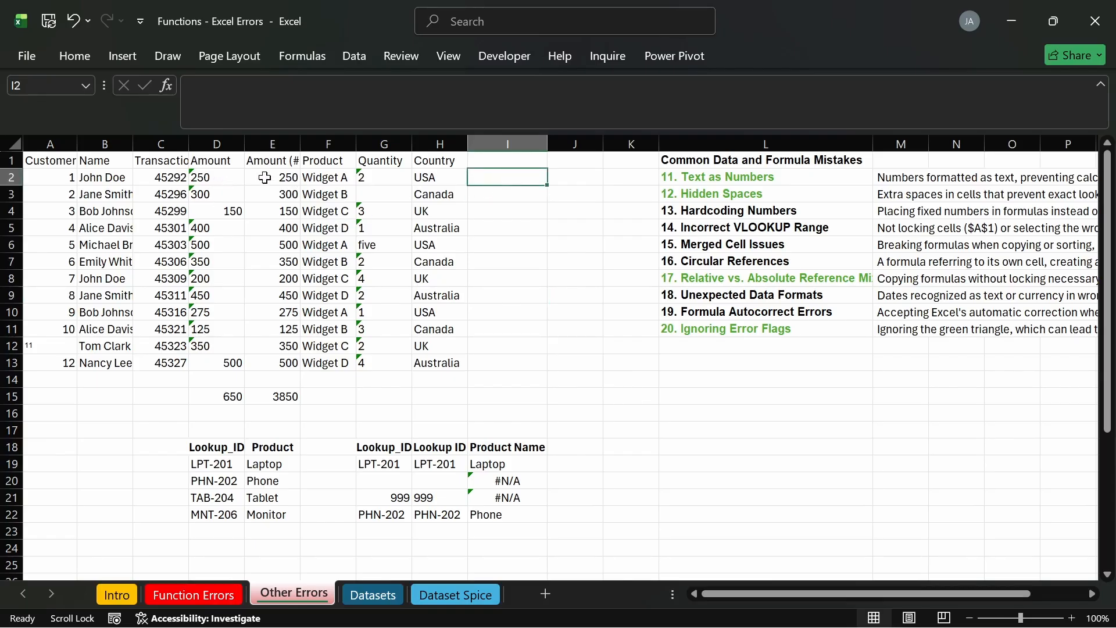
left_click_drag(279, 179, 280, 264)
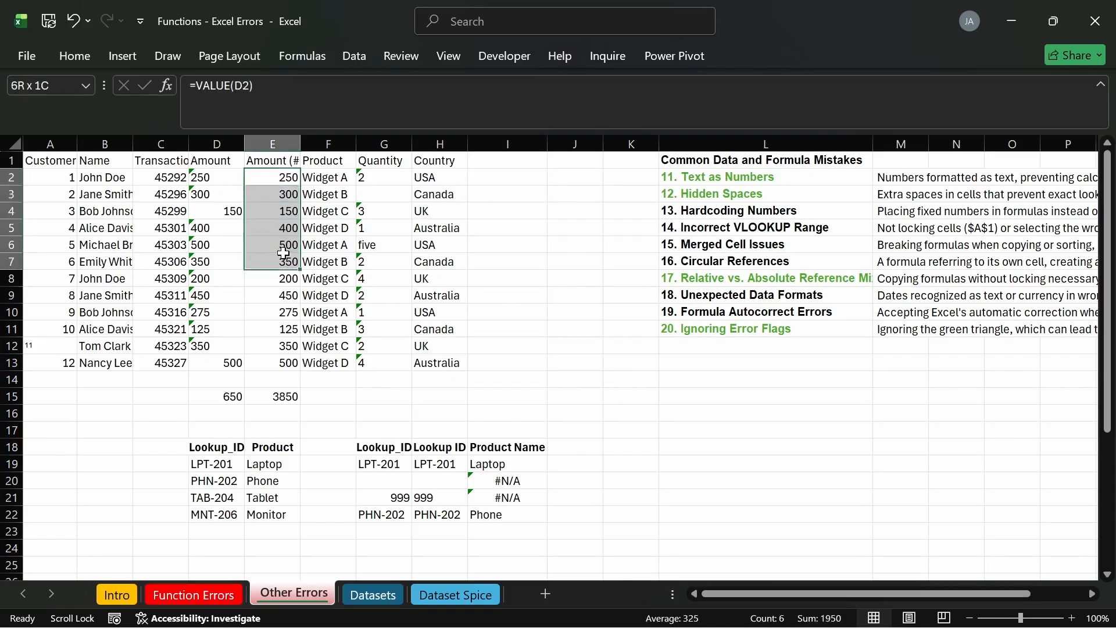
left_click(267, 179)
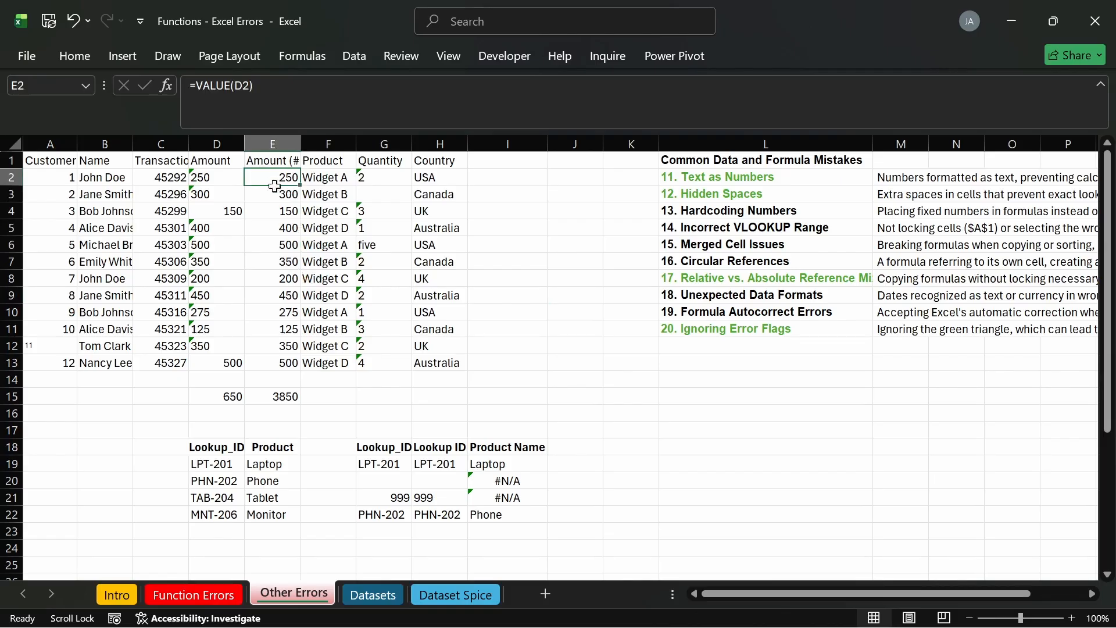
left_click_drag(269, 179, 276, 226)
left_click(276, 225)
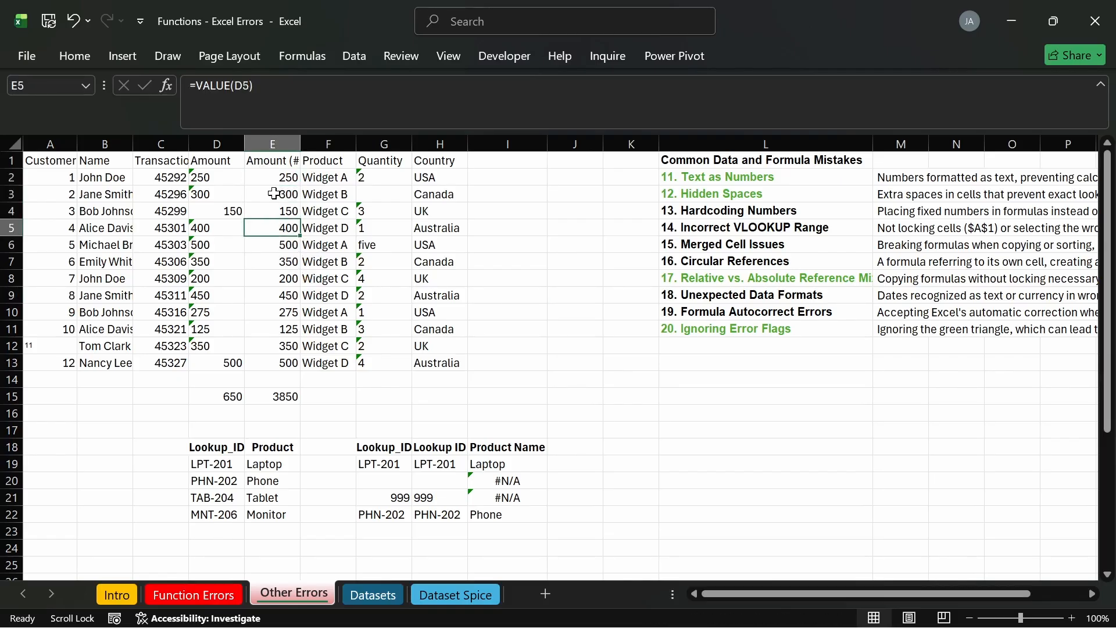
left_click_drag(275, 179, 274, 219)
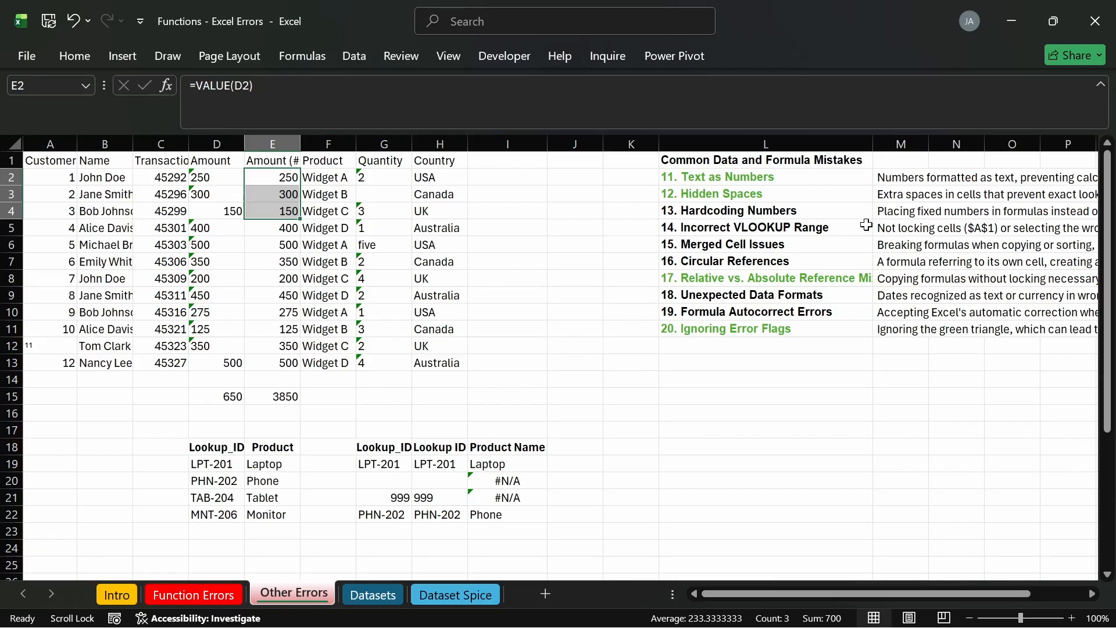
left_click(509, 174)
type("=")
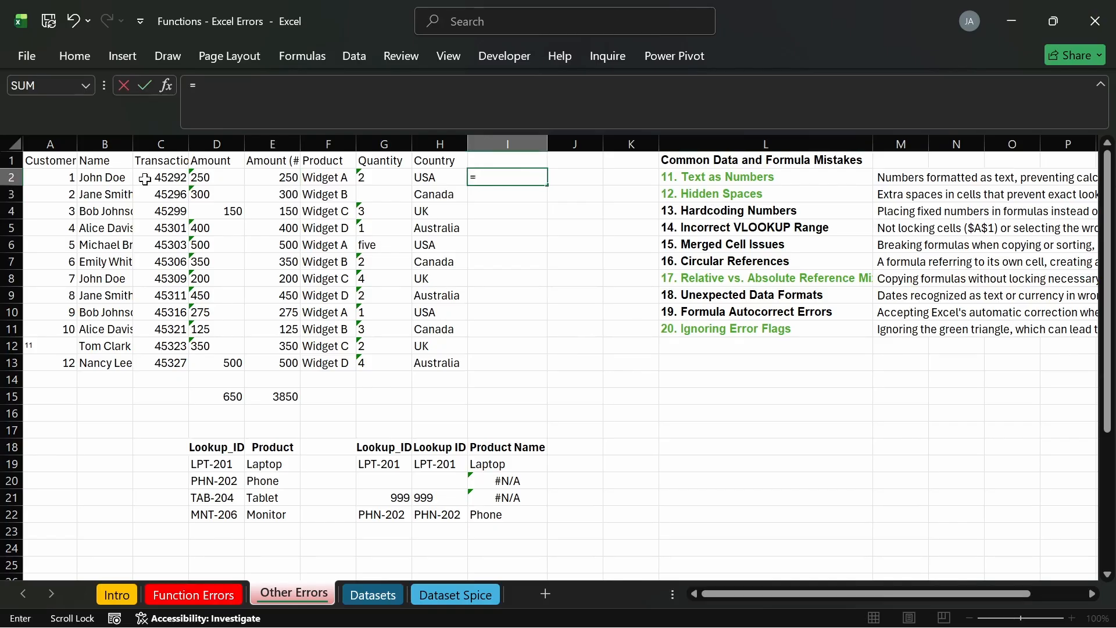
left_click(293, 177)
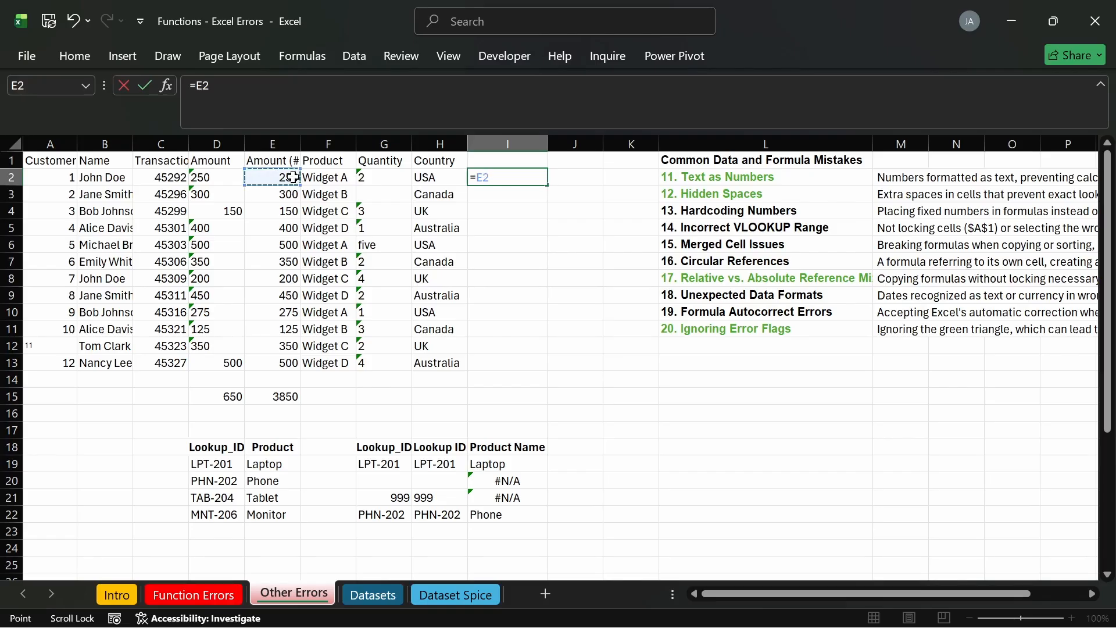
key("BackSpace")
key("BackSpace")
key("BackSpace")
key("Escape")
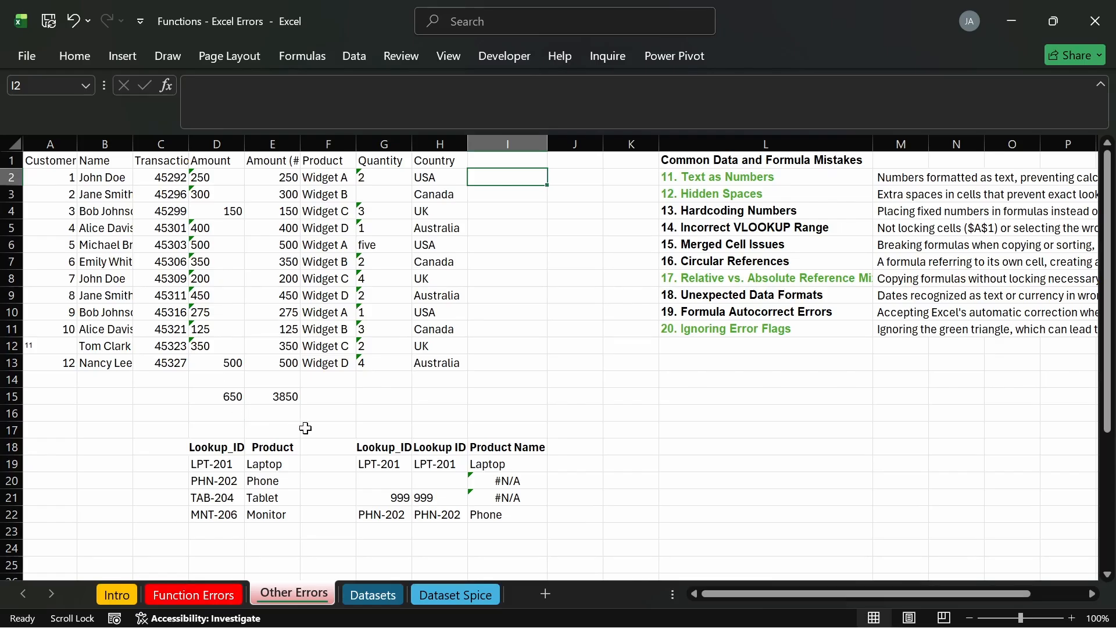
Step: Inspect the TRIM formula in H19 and the column index in the VLOOKUP formula in I19
double_click(459, 465)
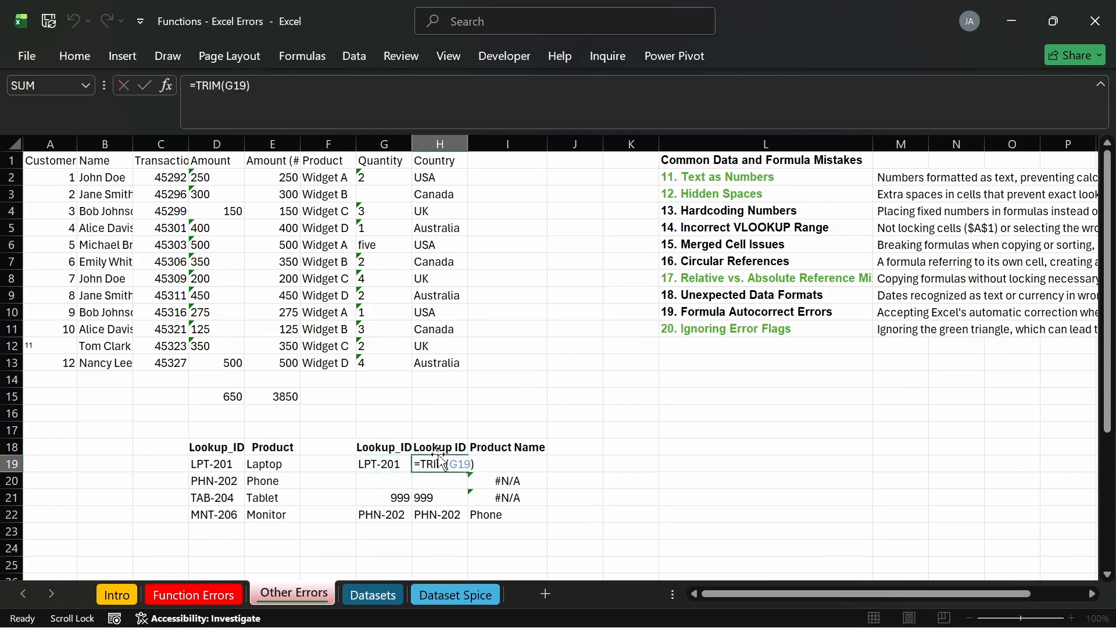
key("Return")
double_click(501, 463)
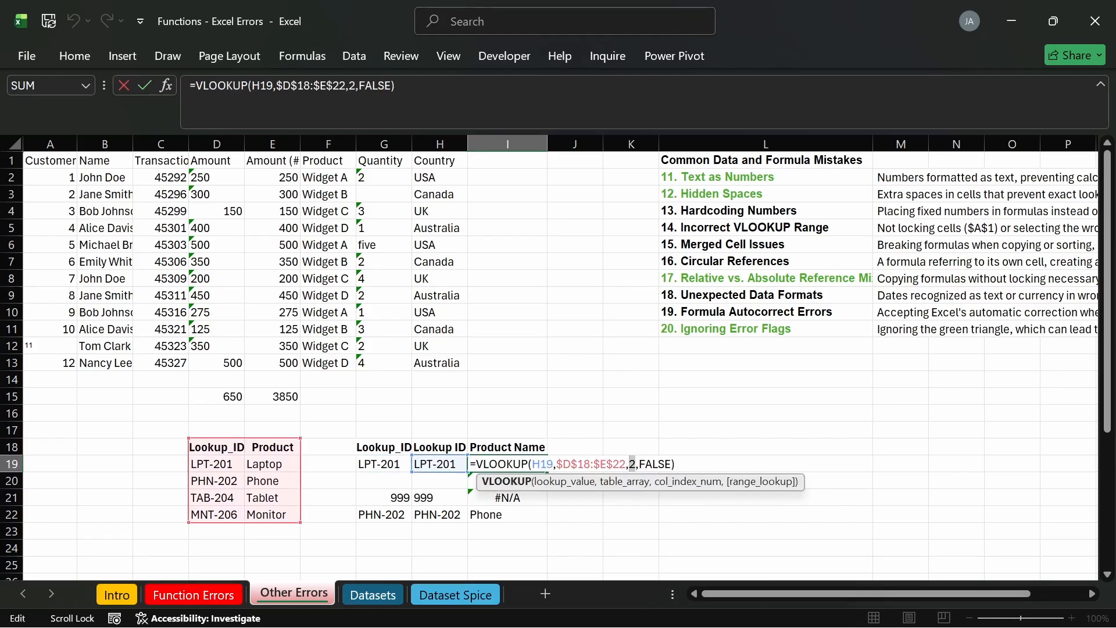
left_click(632, 463)
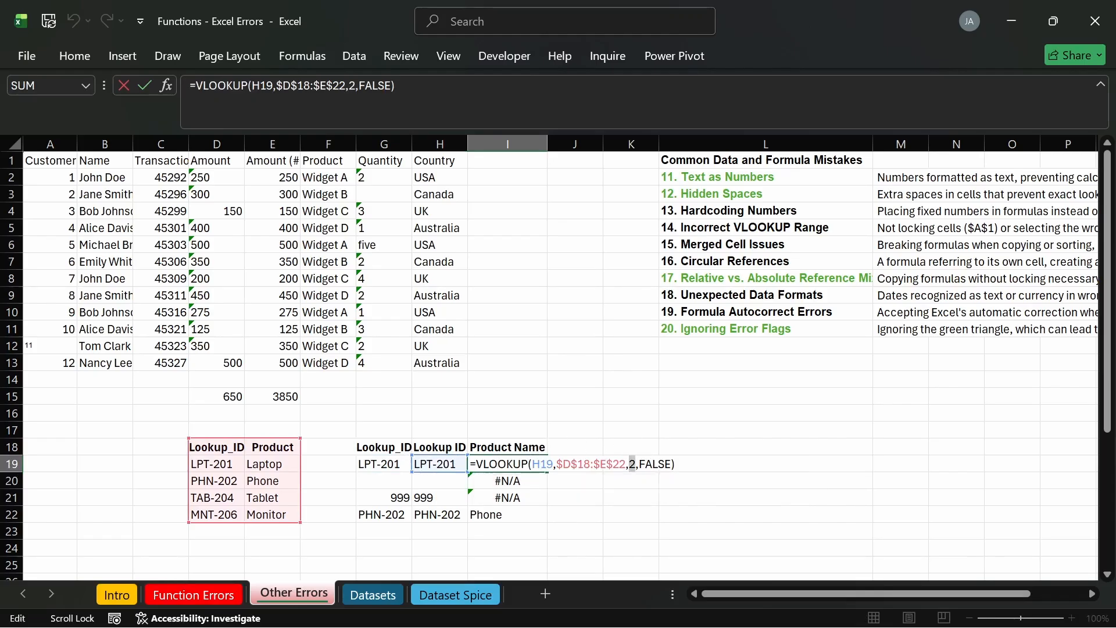
key("Return")
Step: Try inserting a cell at F18 with the cells shifted right, and undo the insertion
left_click(313, 447)
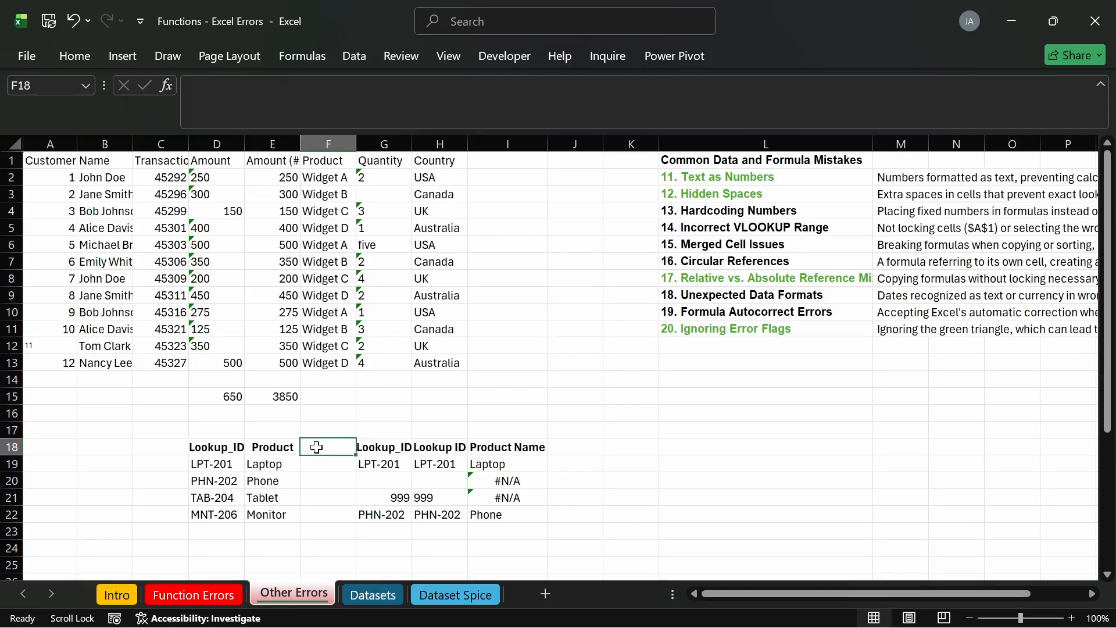
right_click(320, 447)
left_click(365, 291)
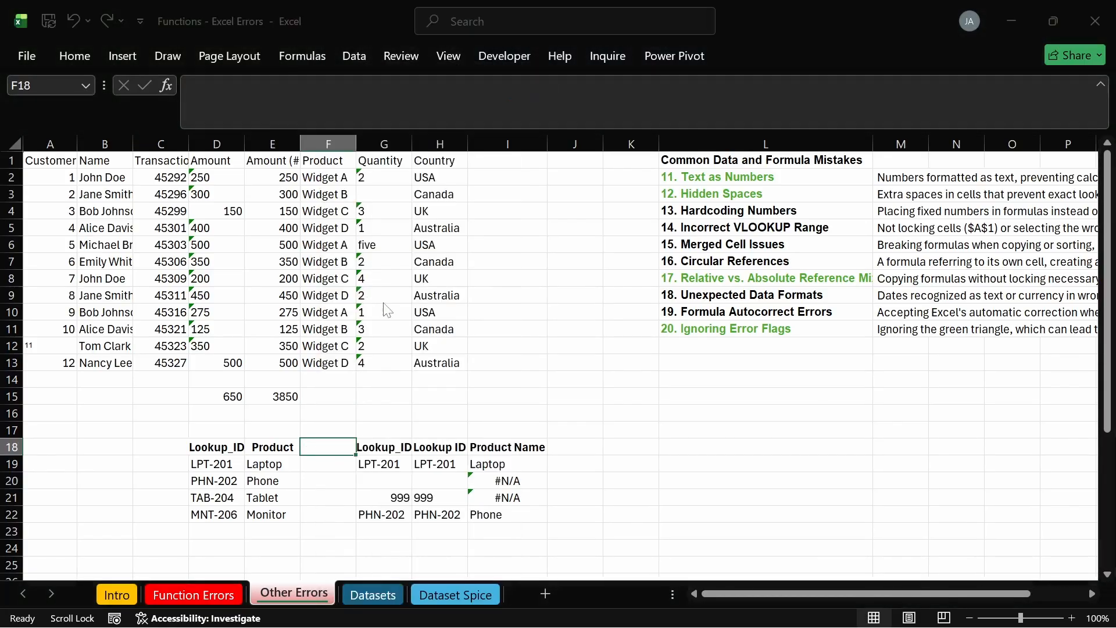
left_click(355, 372)
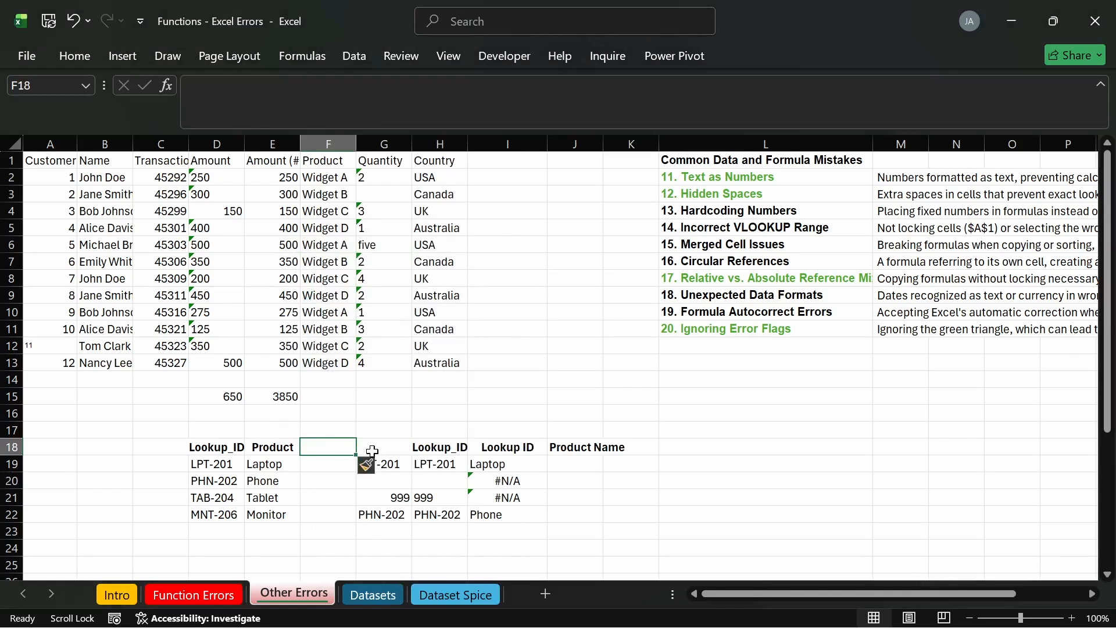
key("ctrl+z")
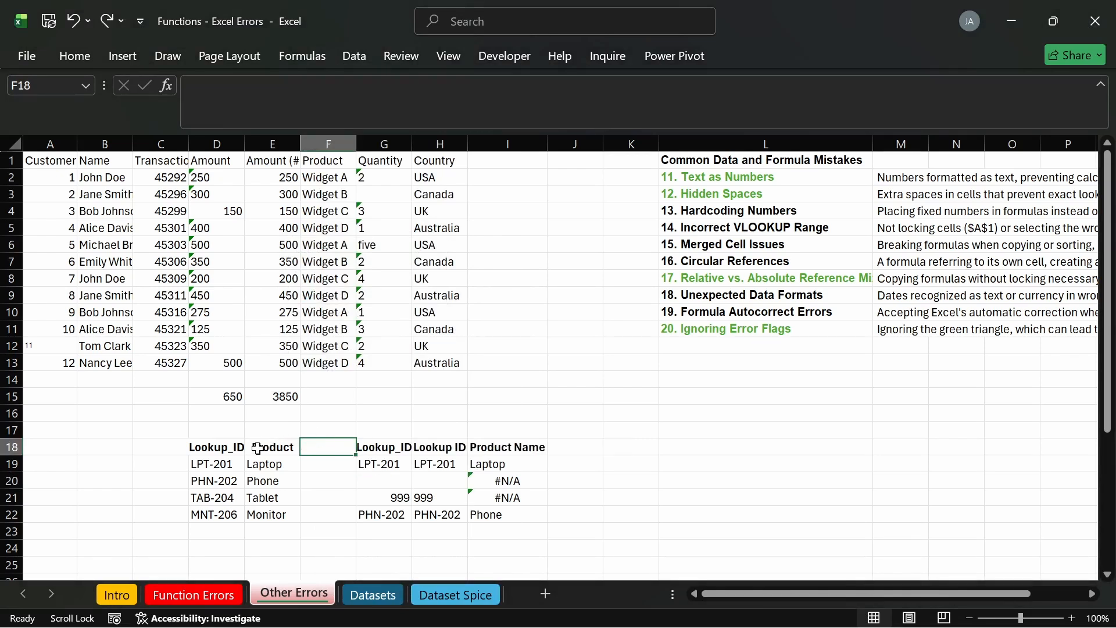
Step: Move the lookup table from D18:E22 to C18:D22 and select cell E18
left_click_drag(259, 448, 183, 484)
left_click(259, 446)
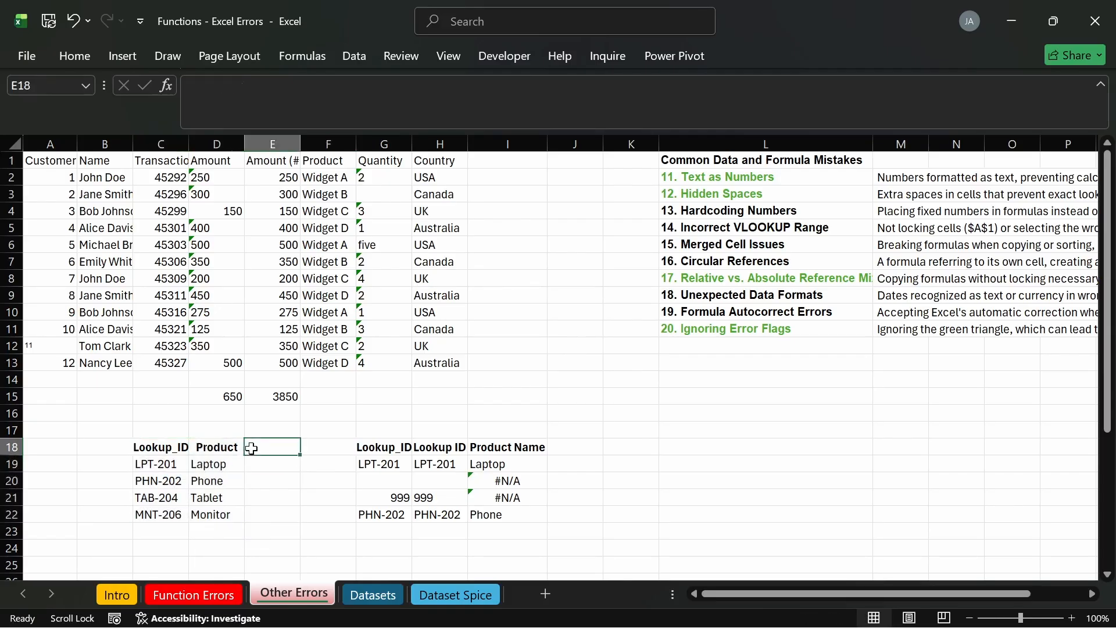
Step: Add the bold header Price in cell E18 of the lookup table
type("pR")
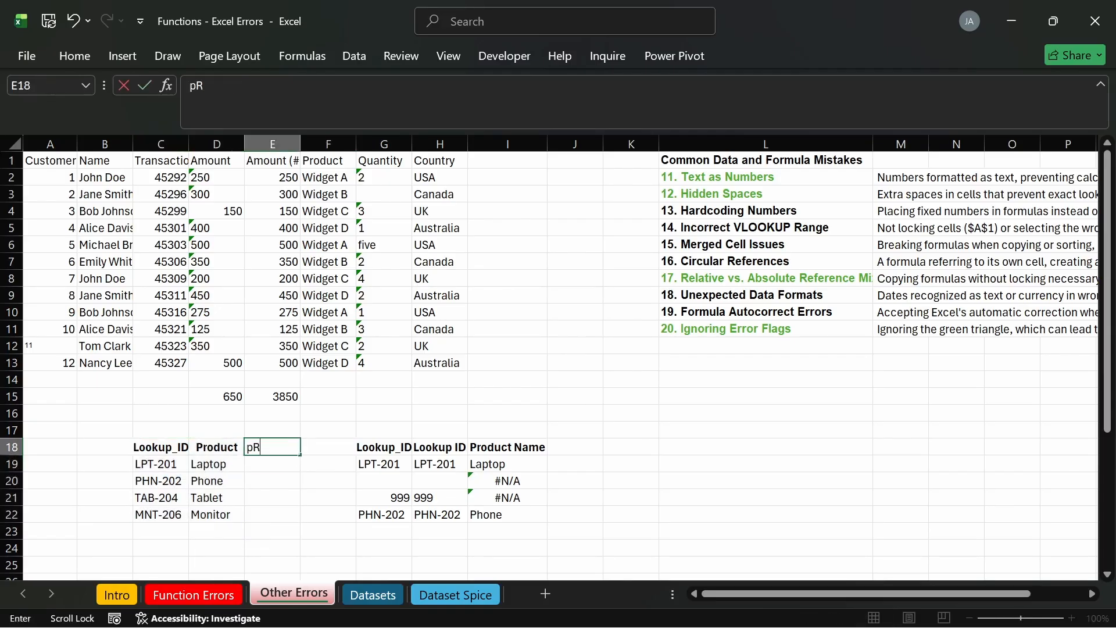
key("BackSpace")
key("BackSpace")
type("Price")
key("Return")
left_click(259, 447)
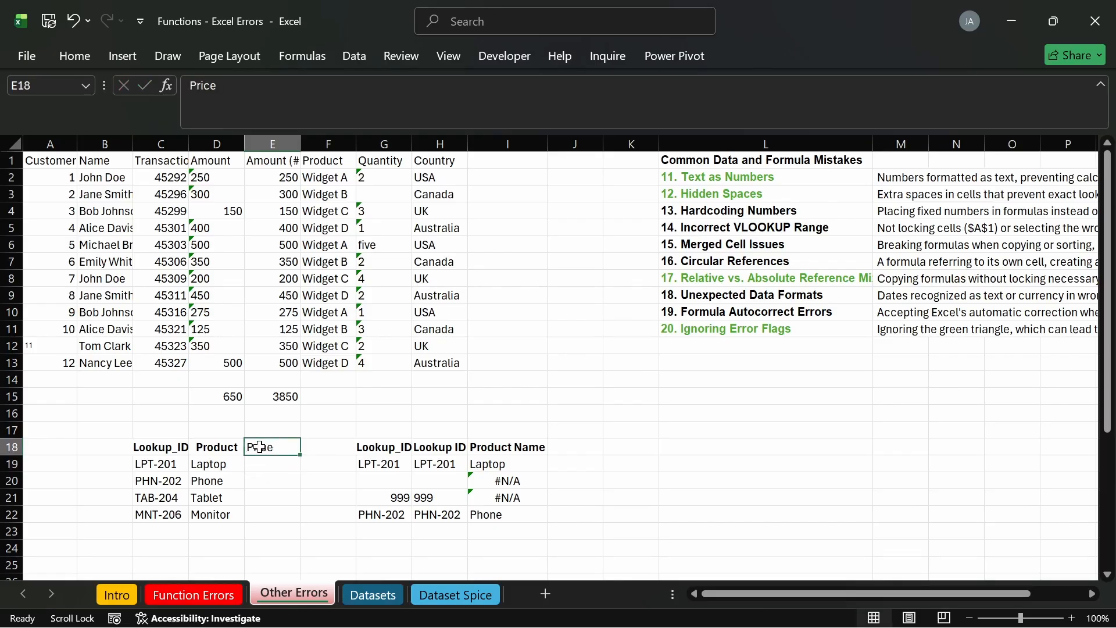
key("ctrl+b")
Step: Enter the formula =RANDBETWEEN(100,500) in E19 to generate a random price for the first product
left_click(271, 464)
type("=rand")
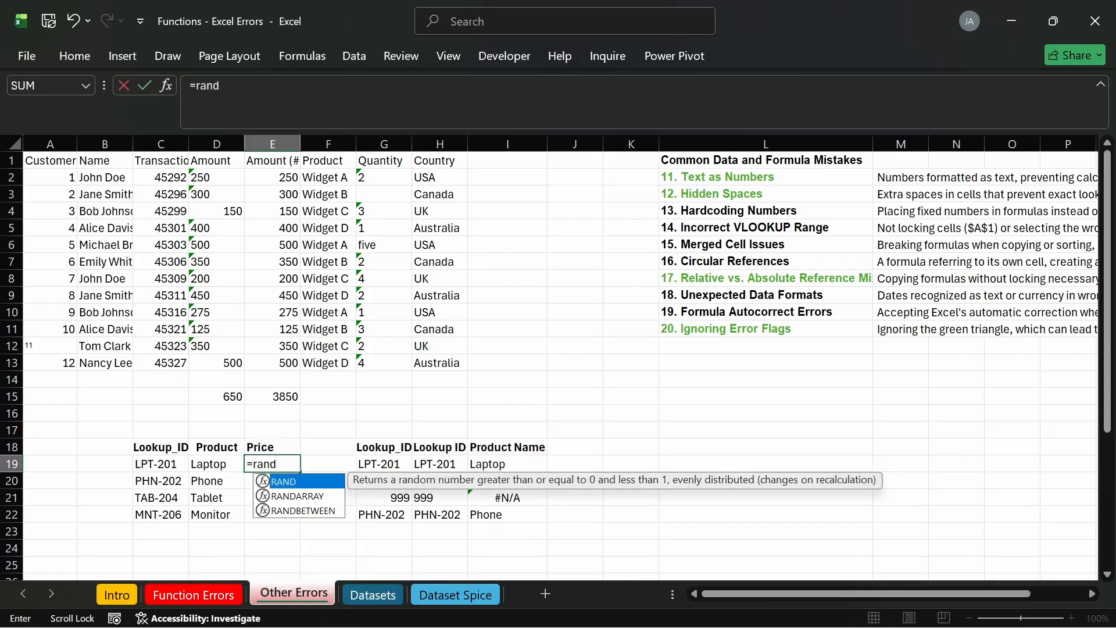
key("Down")
key("Tab")
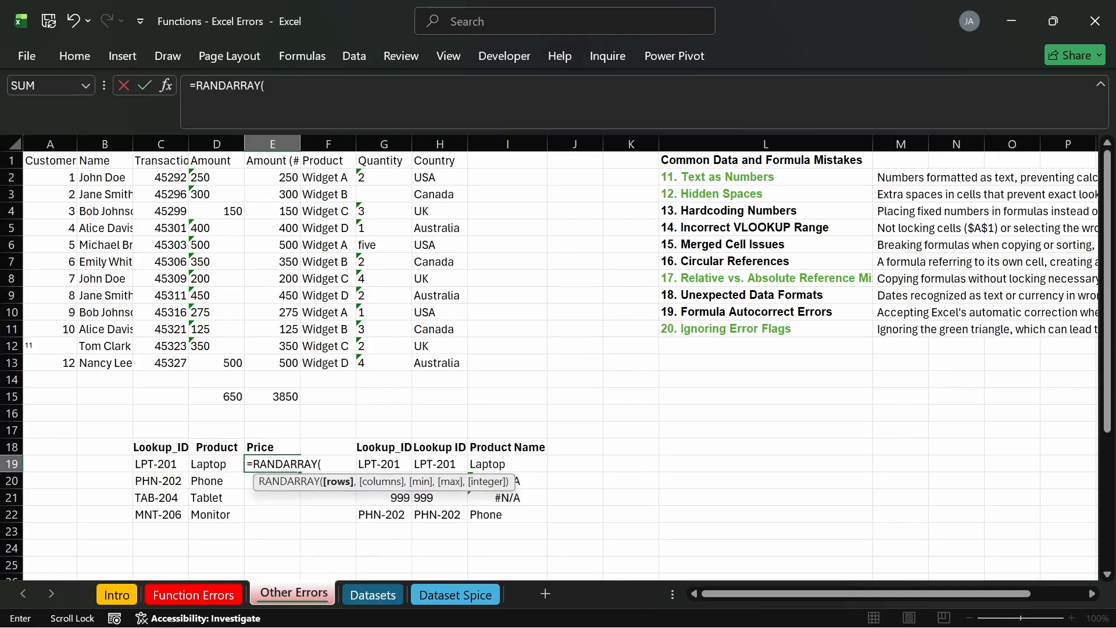
key("BackSpace")
key("BackSpace")
key("BackSpace")
key("BackSpace")
key("BackSpace")
key("BackSpace")
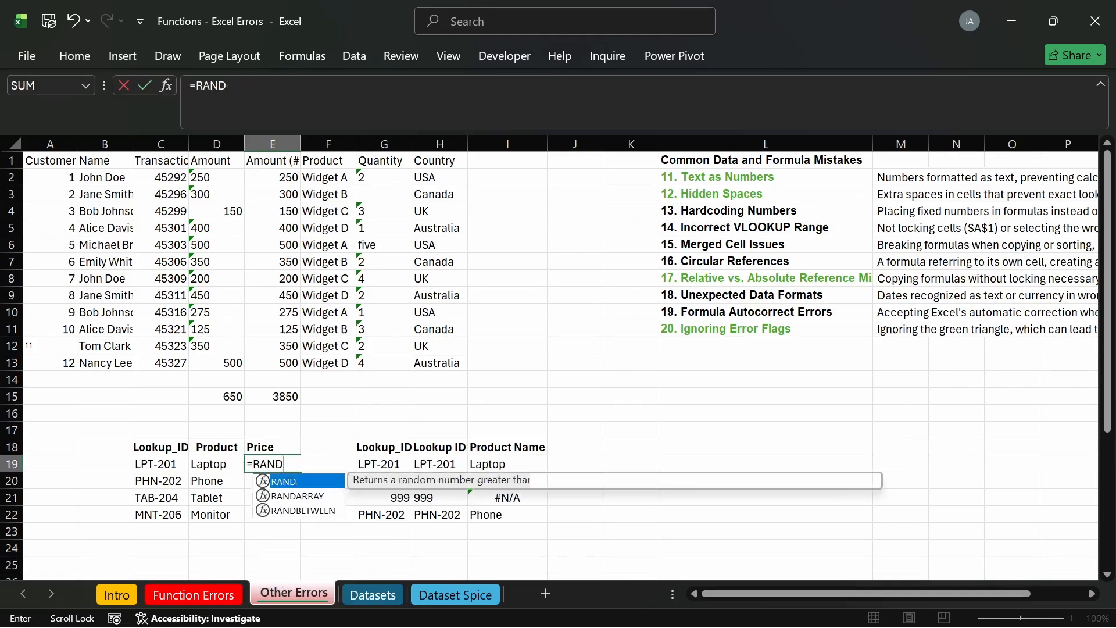
type("b")
key("Tab")
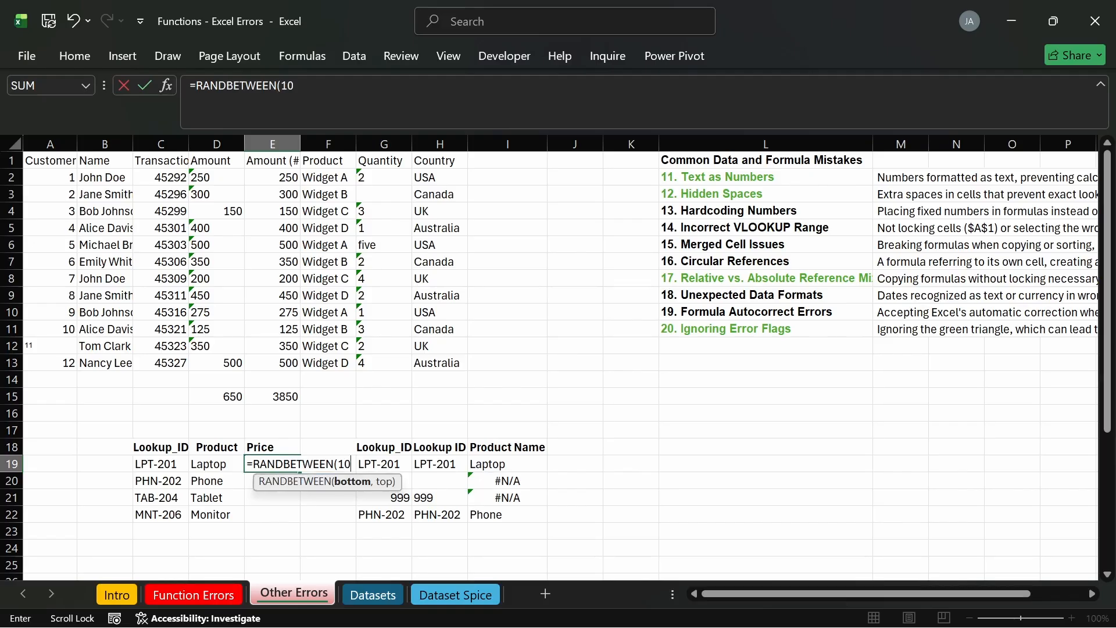
type("100,")
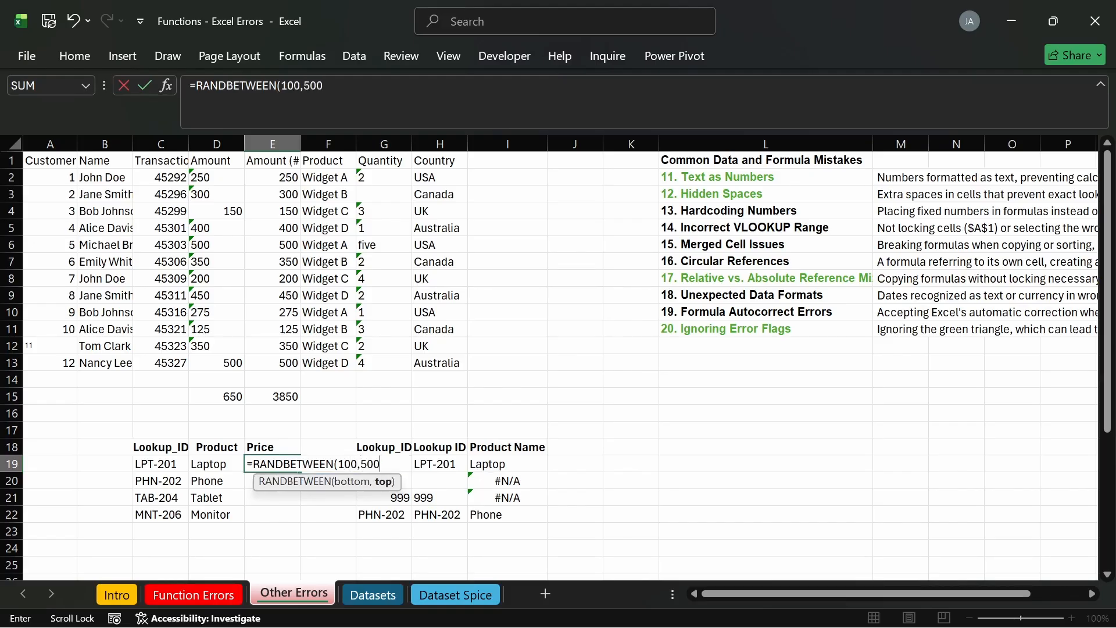
type("500)")
key("Return")
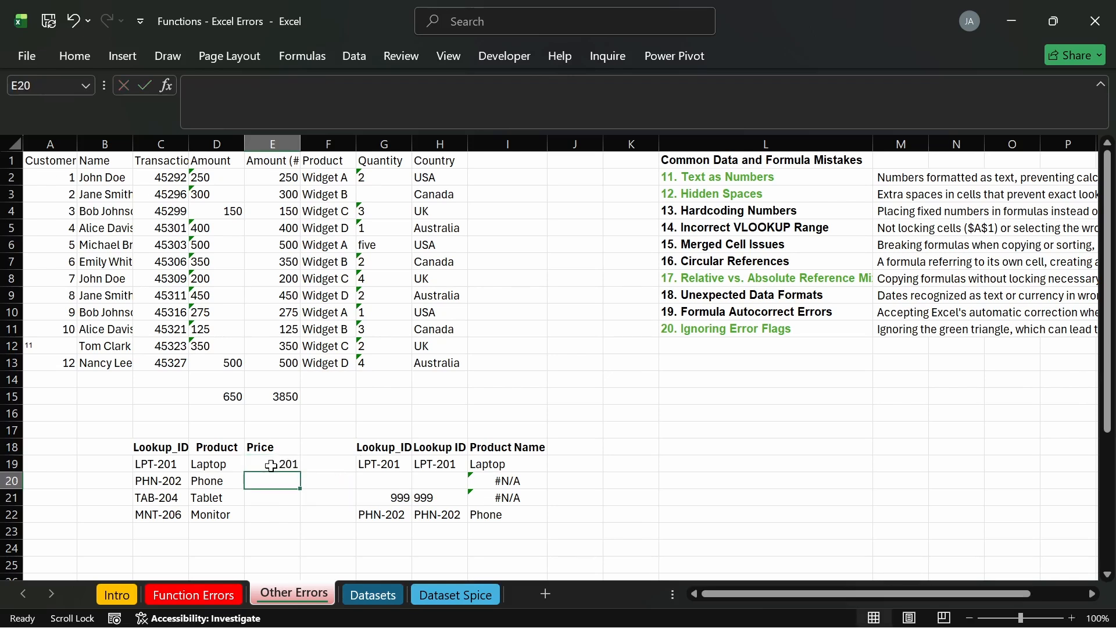
Step: Fill the random price formula down to E22 and convert E19:E22 to static values with Paste Special Values
left_click(272, 465)
double_click(300, 472)
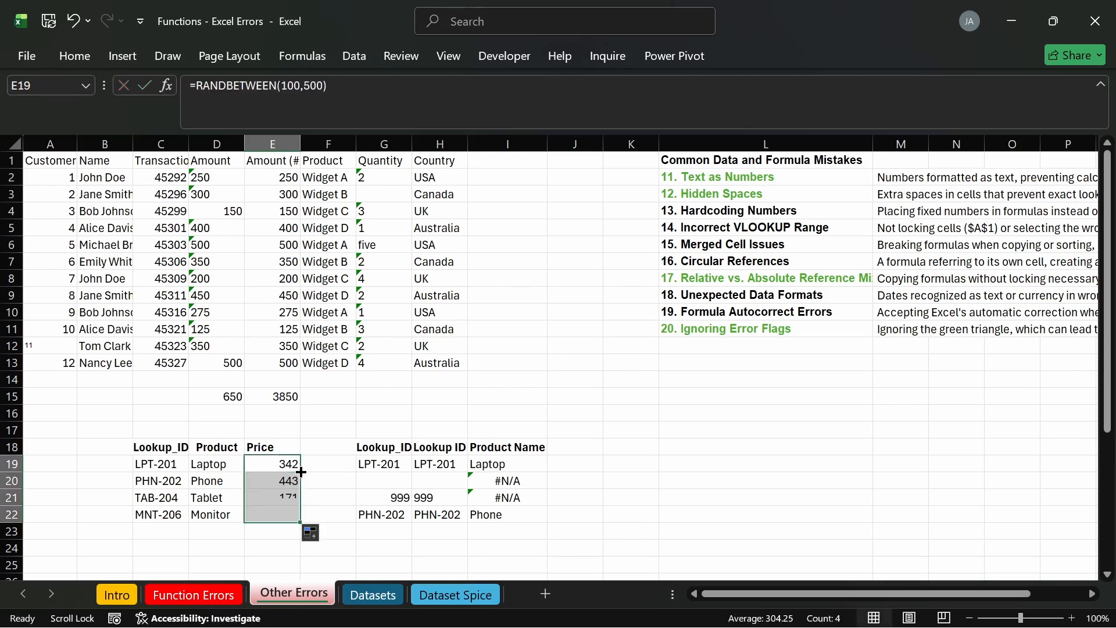
left_click(288, 494)
left_click_drag(283, 462, 285, 510)
key("ctrl+c")
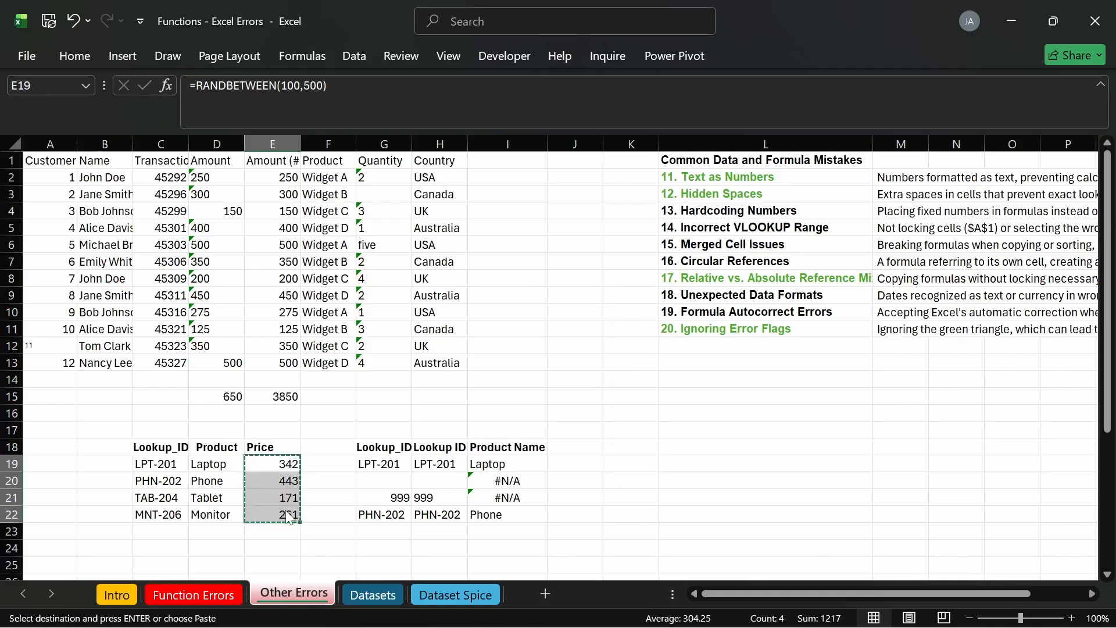
key("ctrl+alt+v")
key("f")
key("v")
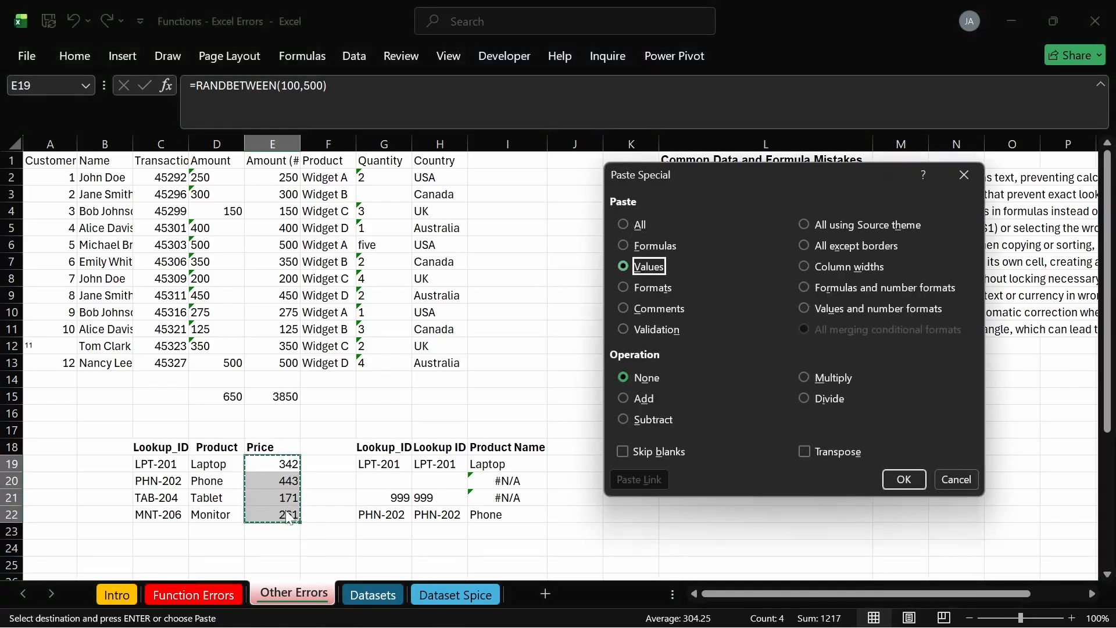
key("Return")
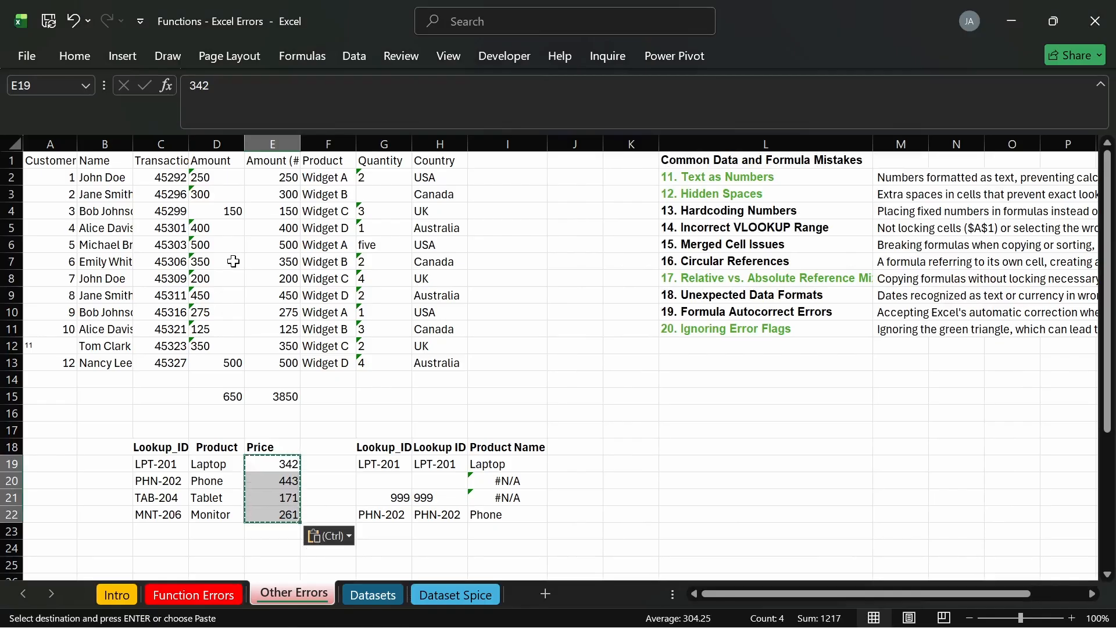
left_click(265, 480)
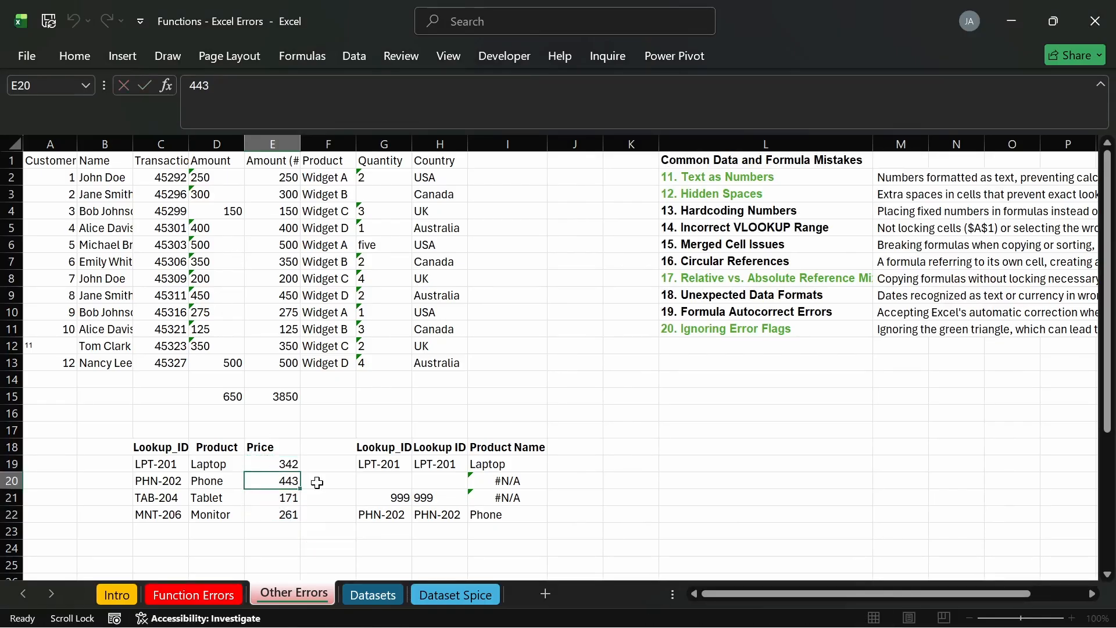
Step: Fill the VLOOKUP formula from I19 across into J19
left_click(325, 464)
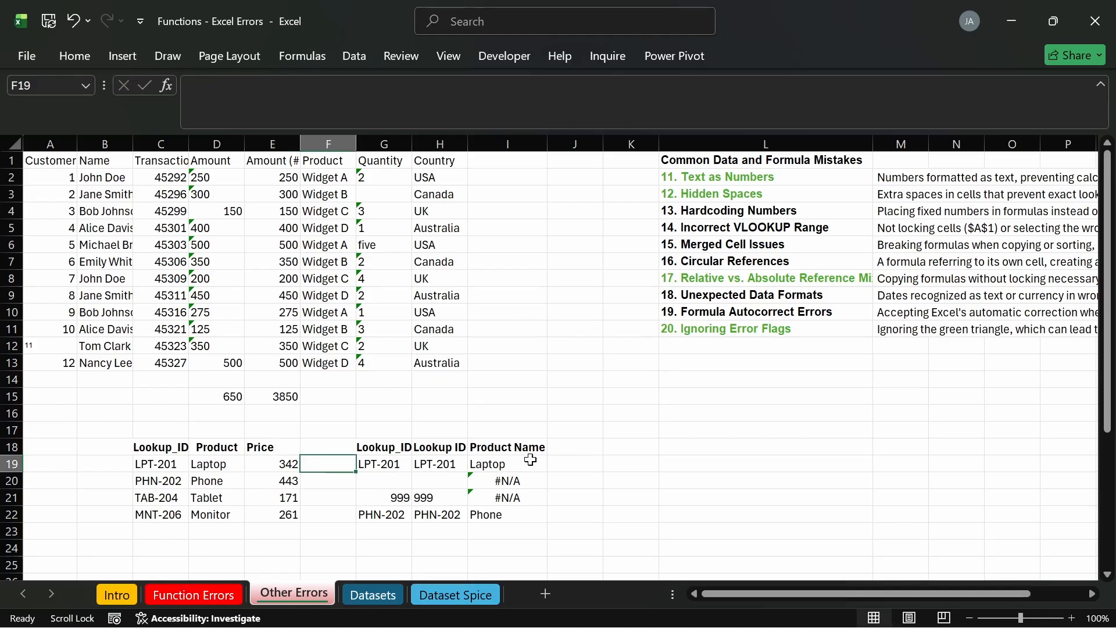
left_click(487, 462)
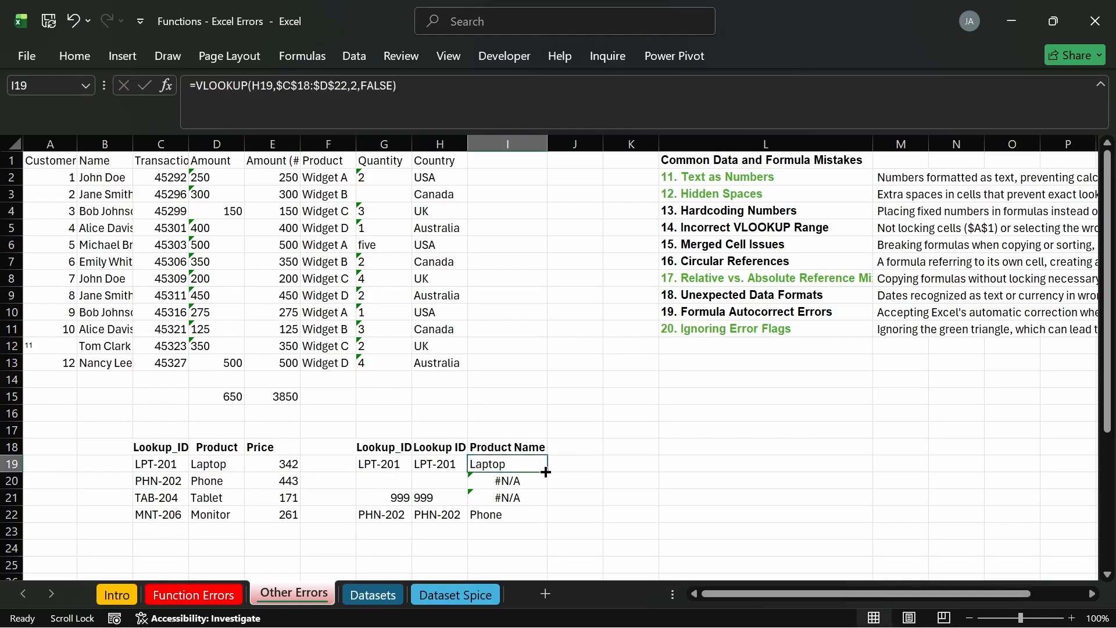
left_click_drag(550, 472, 584, 470)
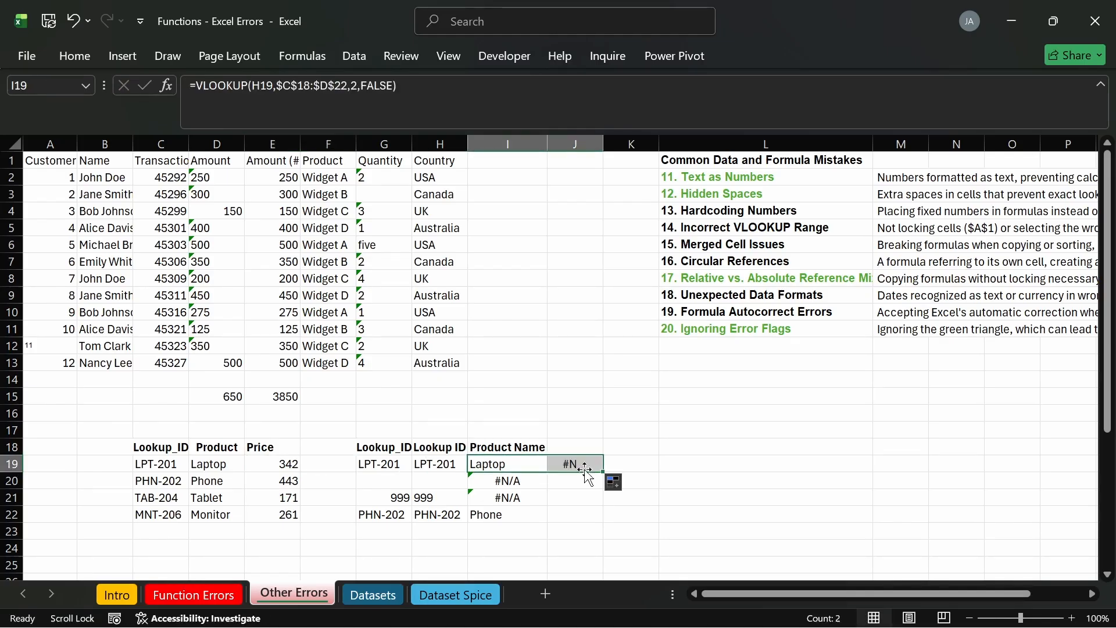
Step: Compare the lookup value and table range references in the VLOOKUP formulas of I19 and J19
left_click(495, 462)
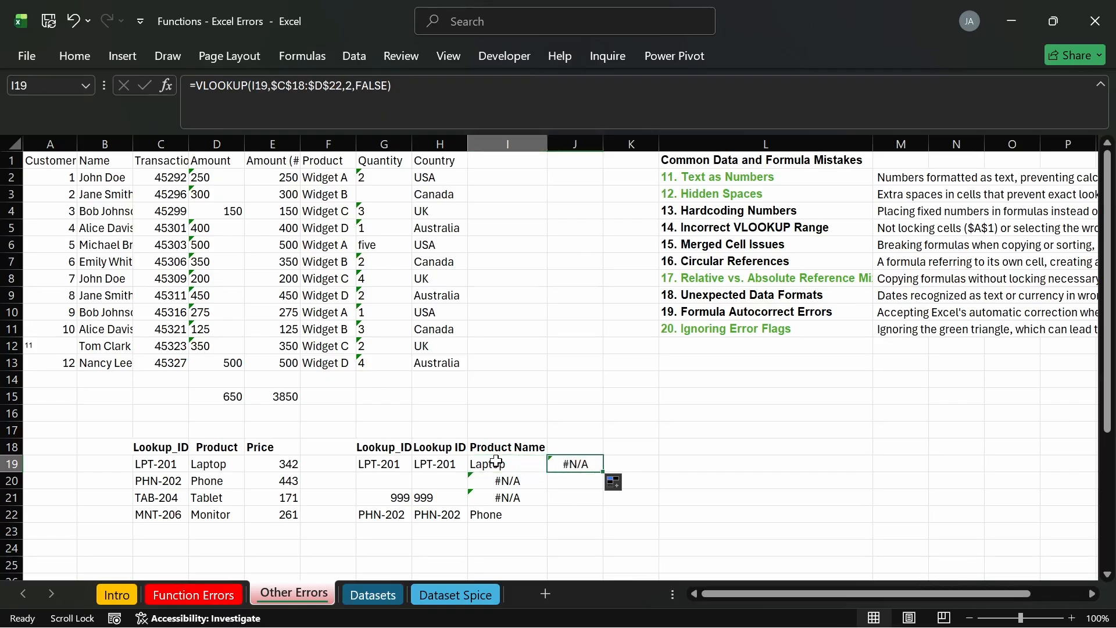
left_click(569, 464)
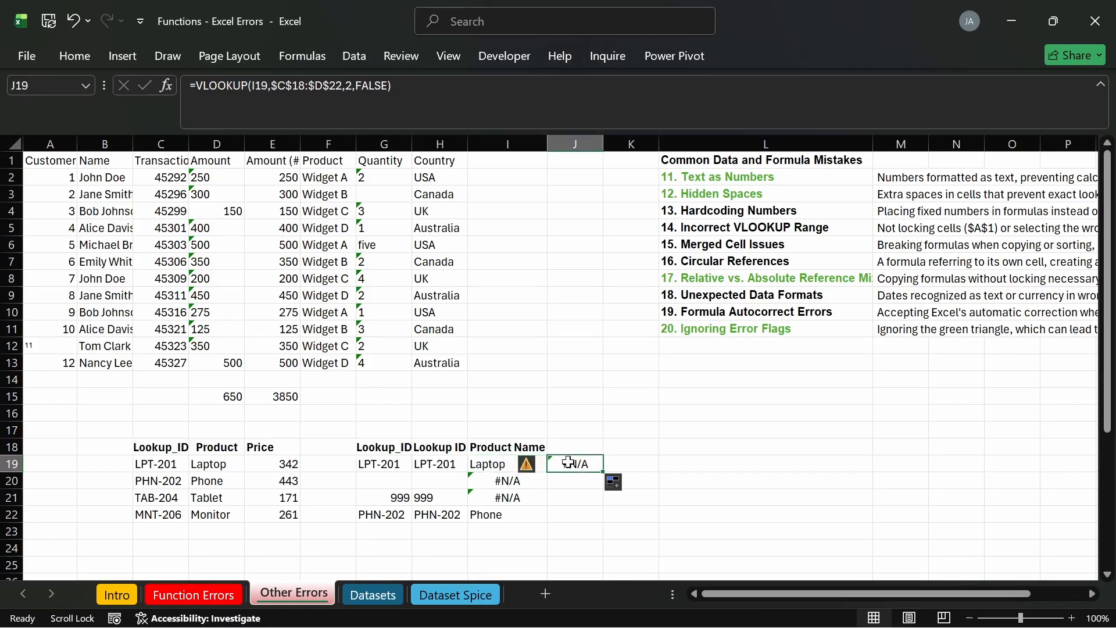
double_click(507, 464)
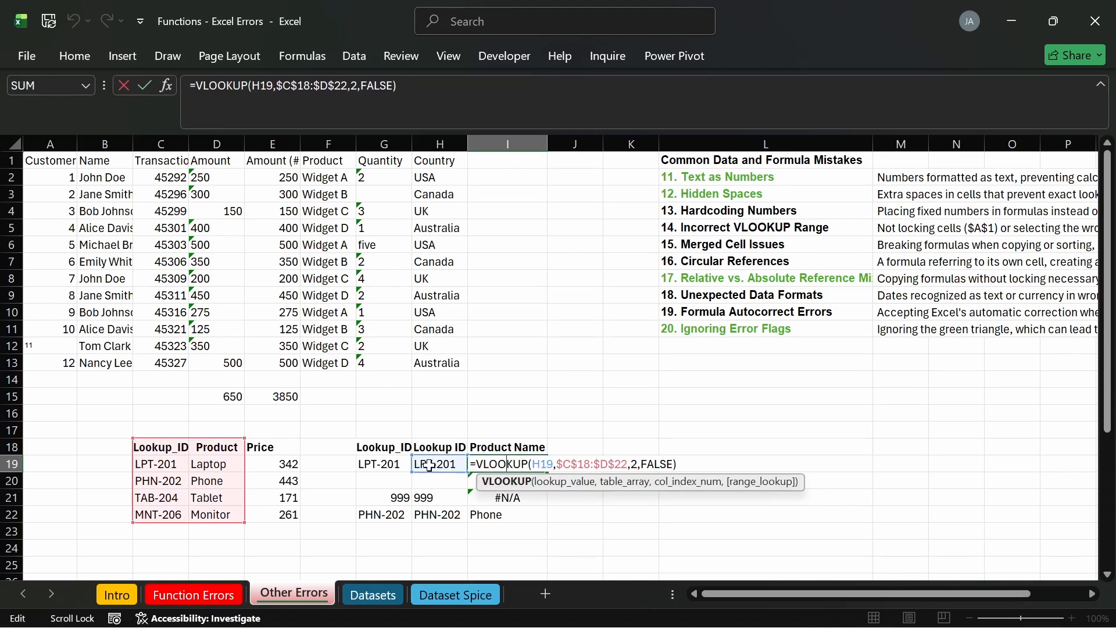
key("Return")
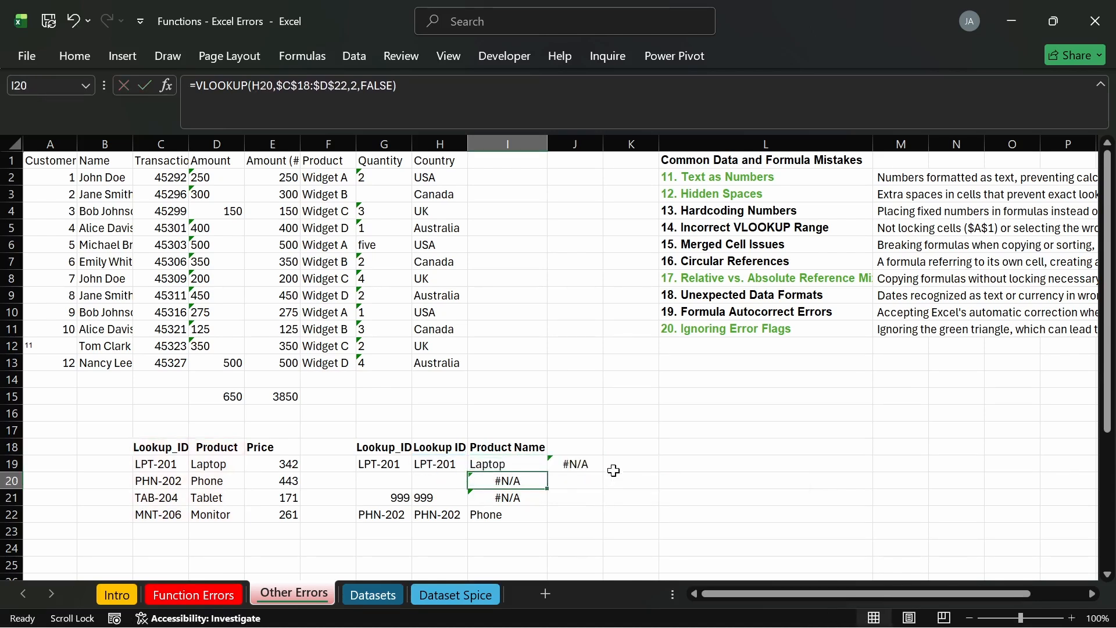
double_click(572, 464)
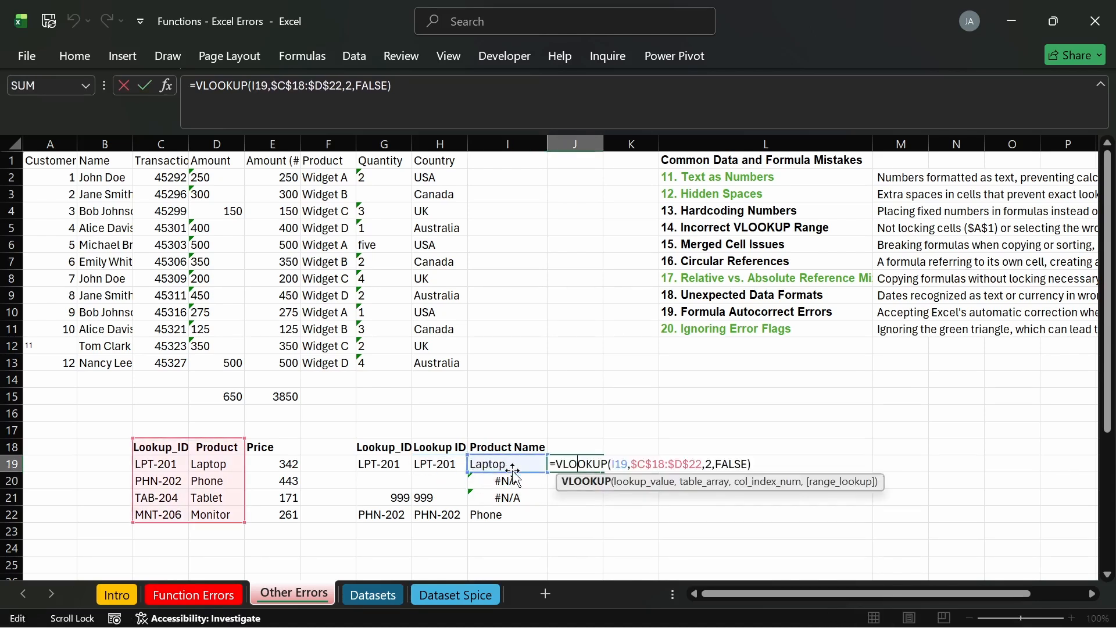
key("Return")
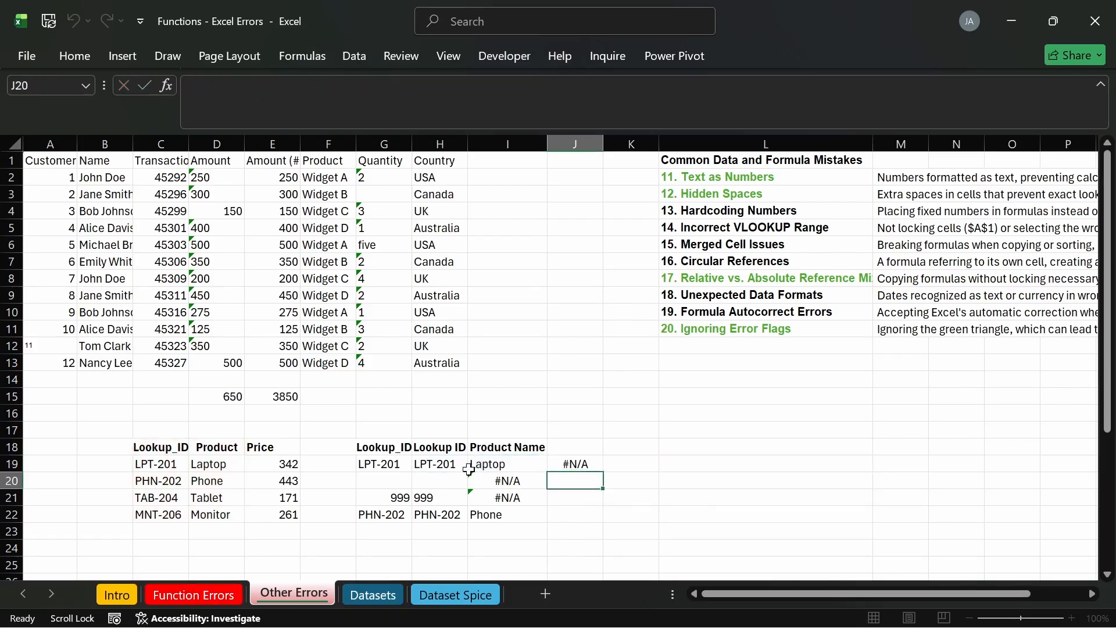
Step: Extend the table range in I19's VLOOKUP formula to $C$18:$E$22 and fill the formula across into J19
double_click(502, 464)
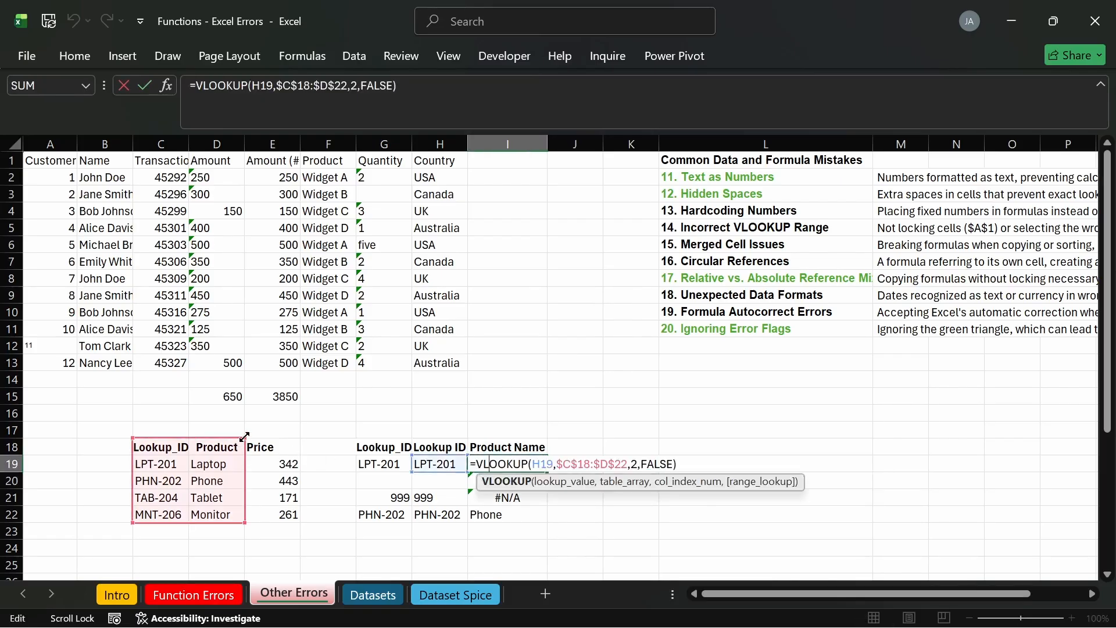
left_click_drag(244, 438, 295, 437)
key("Return")
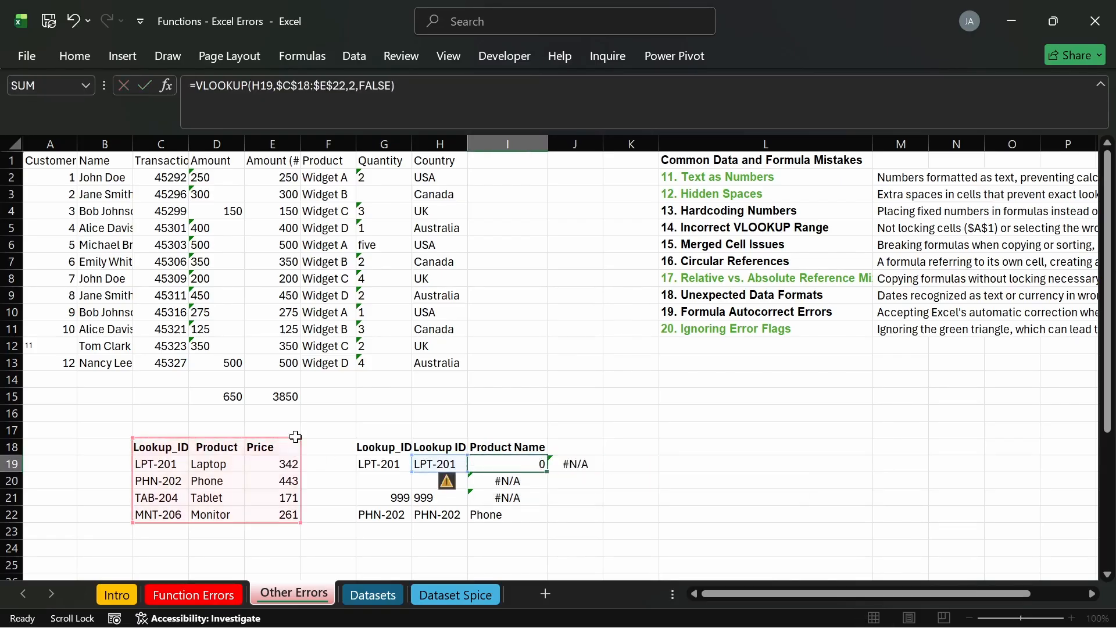
left_click(532, 468)
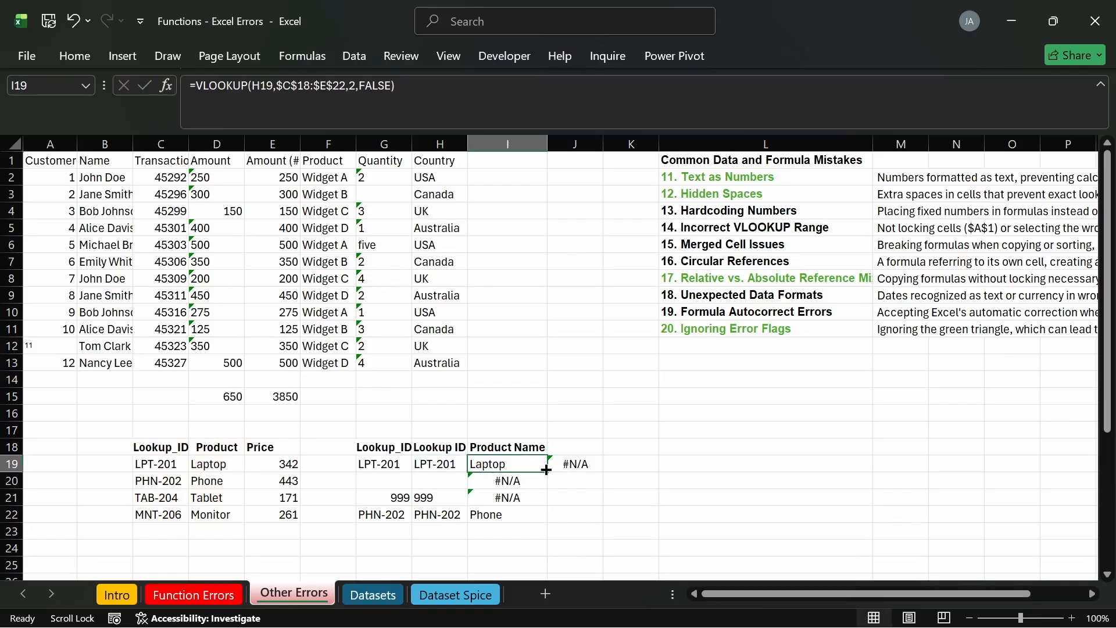
left_click_drag(551, 474, 605, 473)
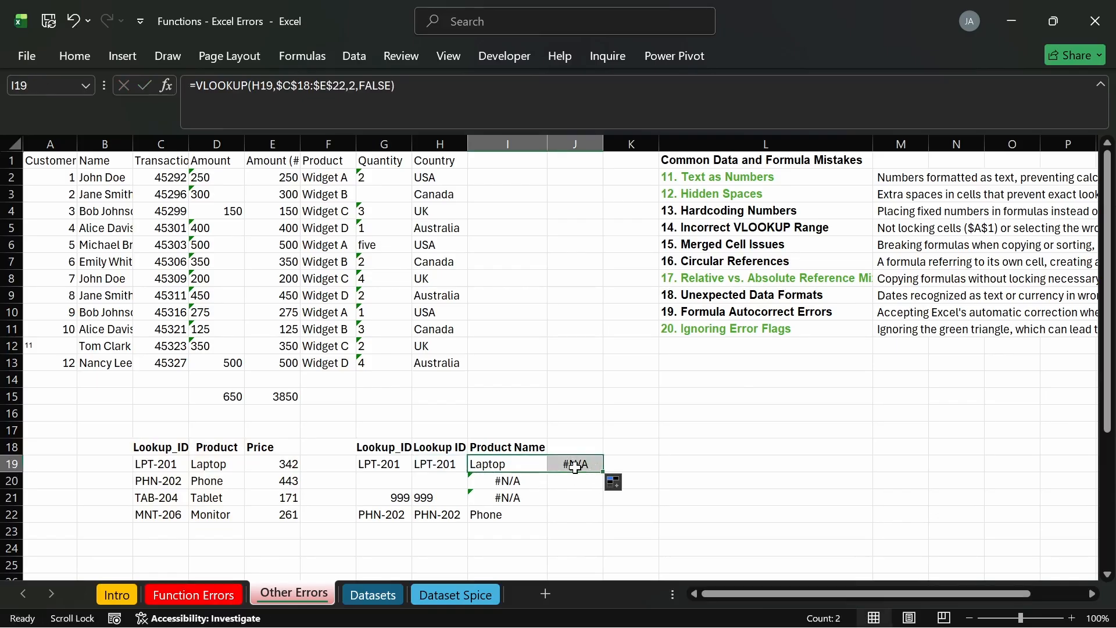
Step: Examine which cells the lookup value and extended table range of I19's VLOOKUP formula refer to
left_click(576, 465)
left_click(513, 467)
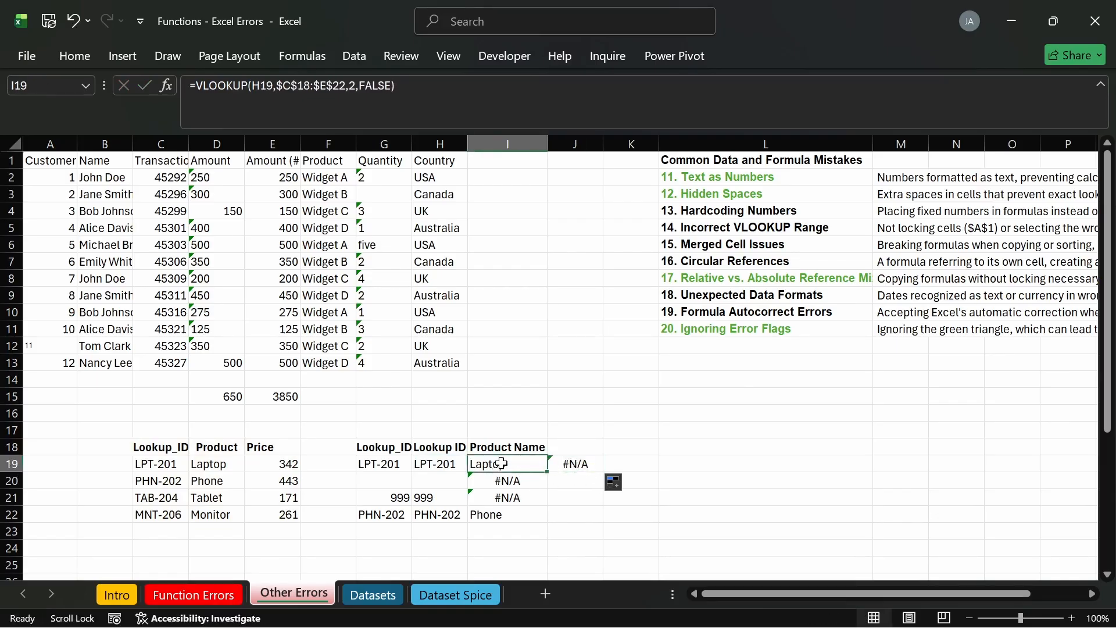
double_click(507, 468)
key("Return")
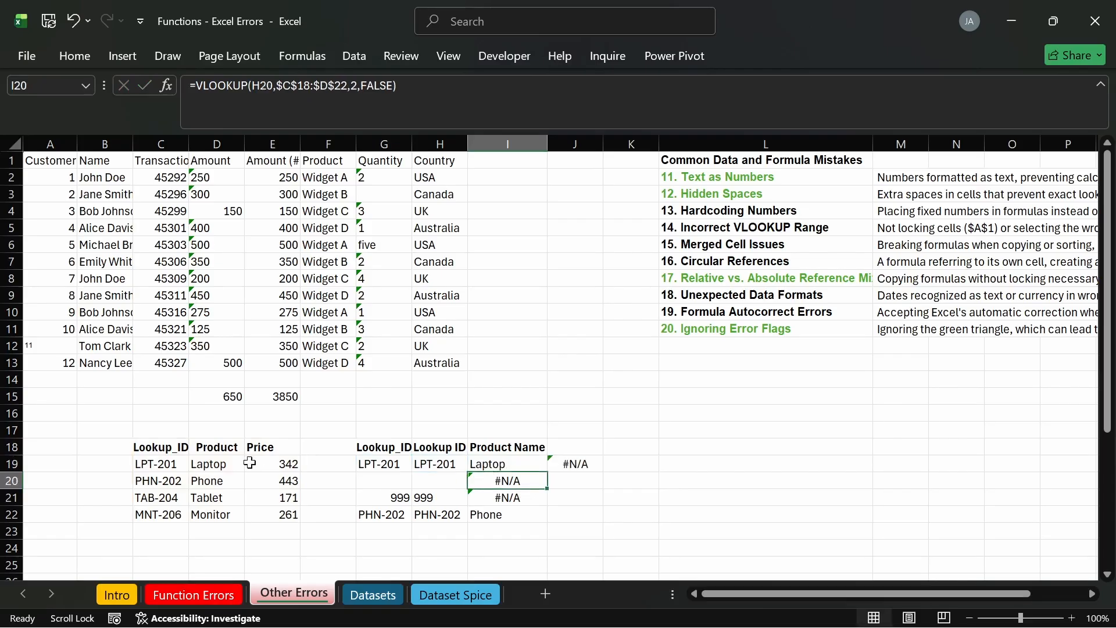
double_click(483, 468)
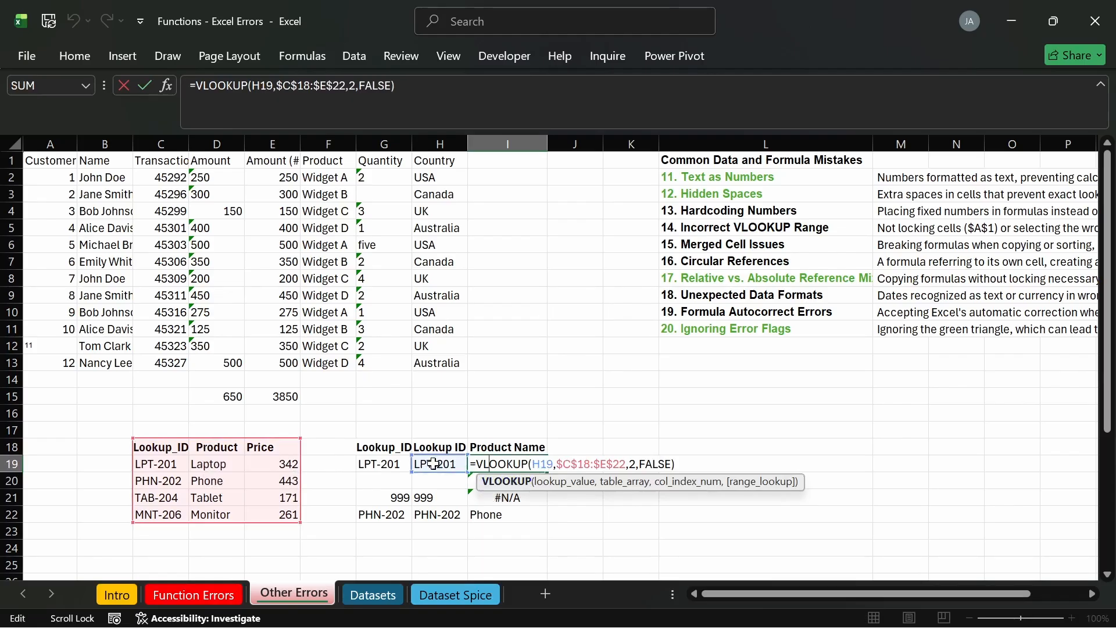
key("Return")
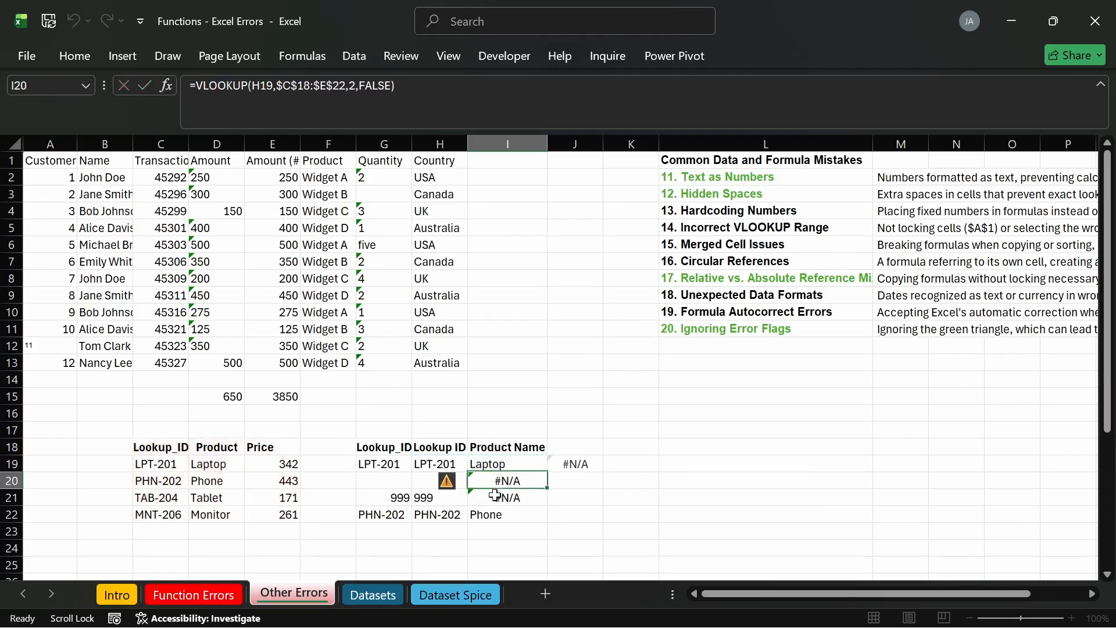
Step: Examine which cells J19's VLOOKUP formula refers to and compare them with the Lookup ID in H19
left_click(572, 469)
double_click(574, 465)
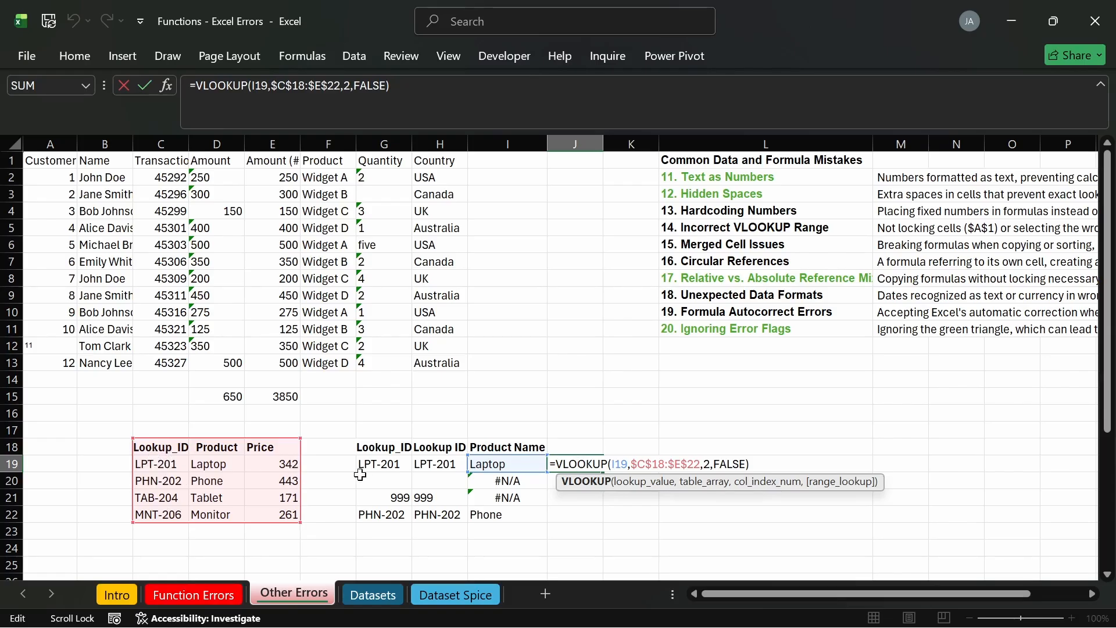
key("Return")
left_click(564, 459)
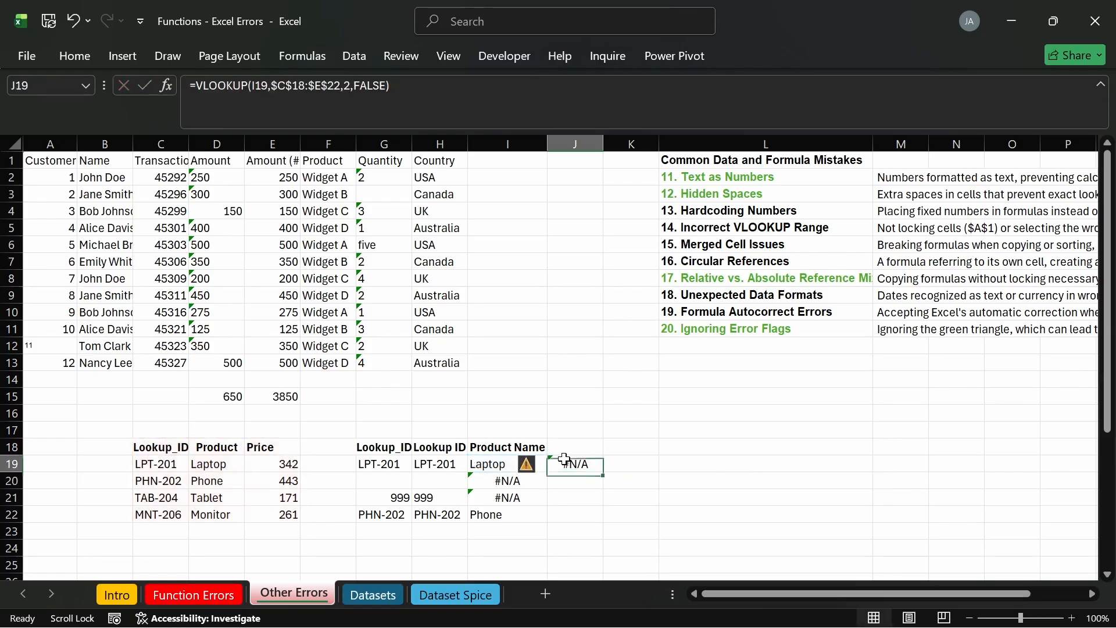
double_click(564, 460)
left_click(450, 465)
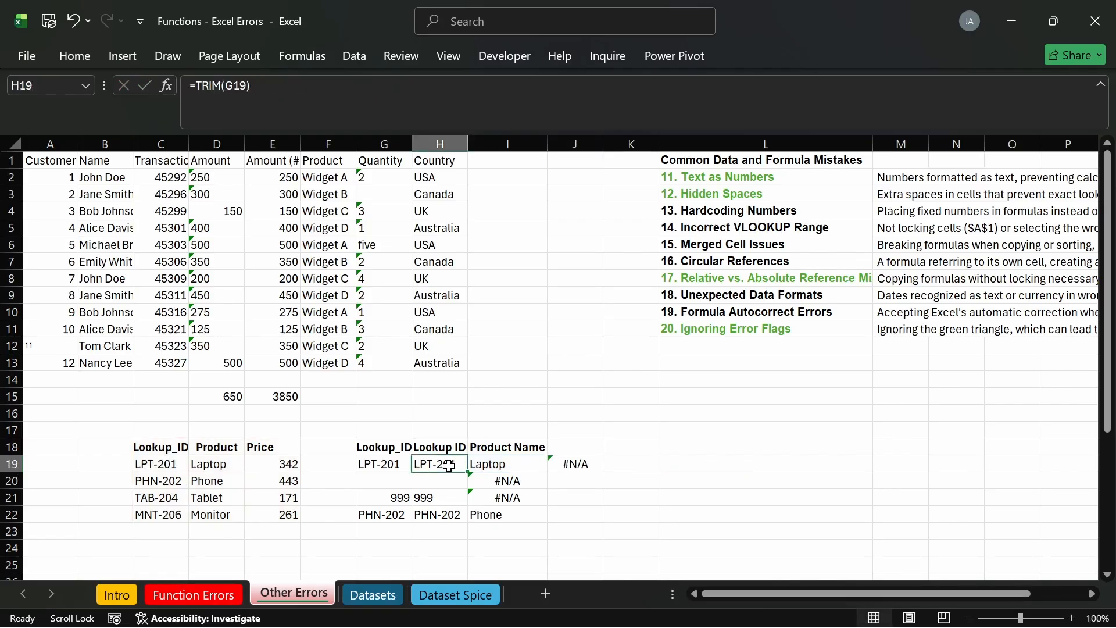
double_click(573, 464)
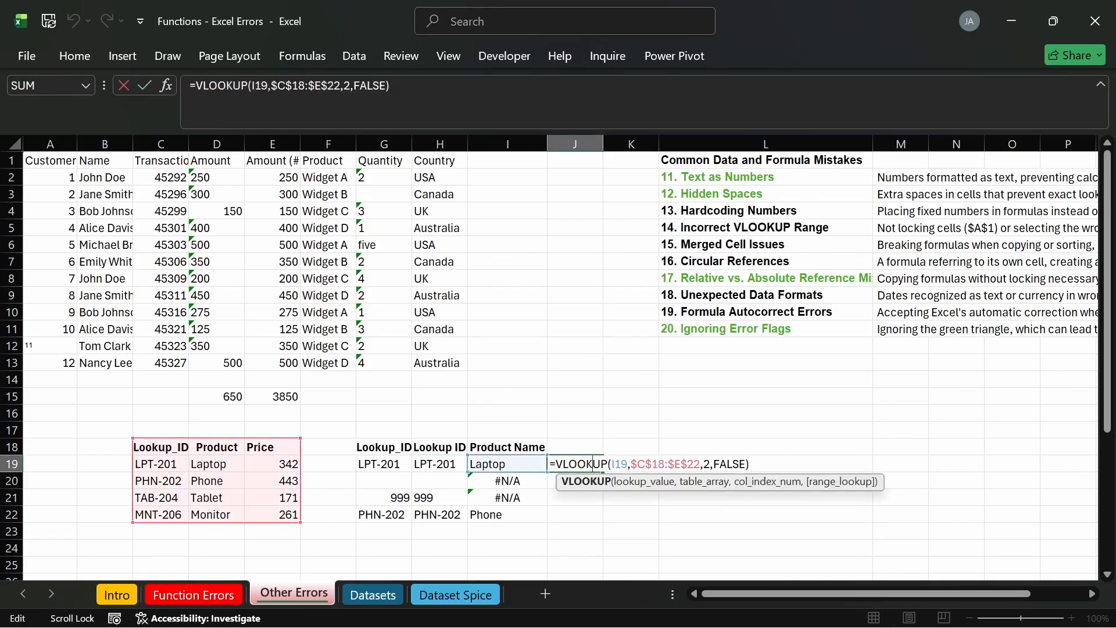
key("Return")
Step: Lock the column in H19's TRIM formula so it reads =TRIM($G19), and fill it across through J19
double_click(440, 464)
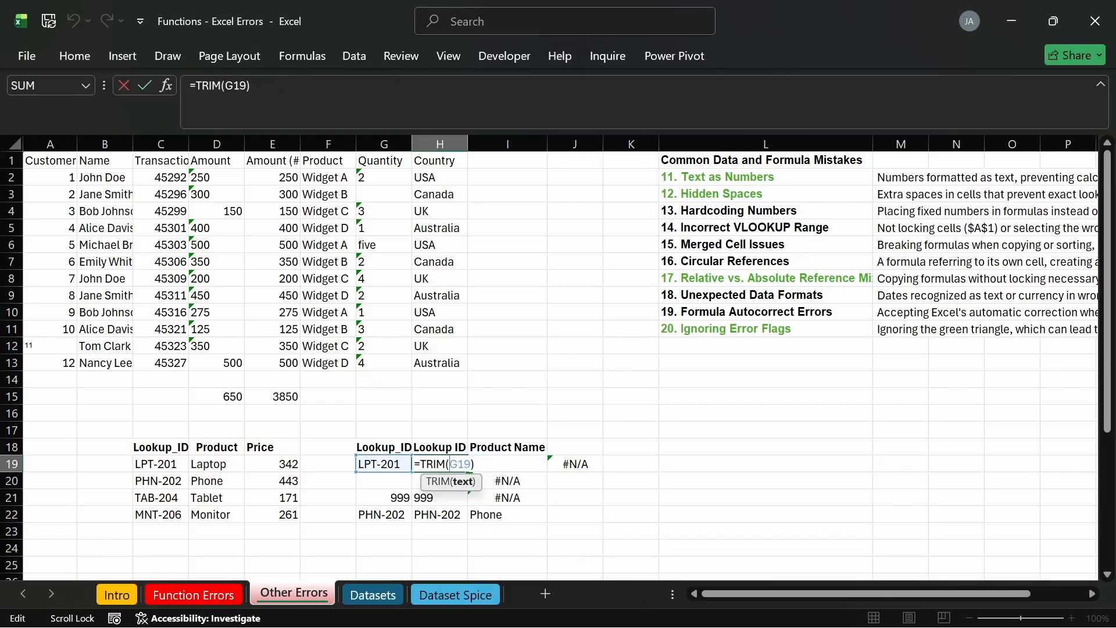
type("$")
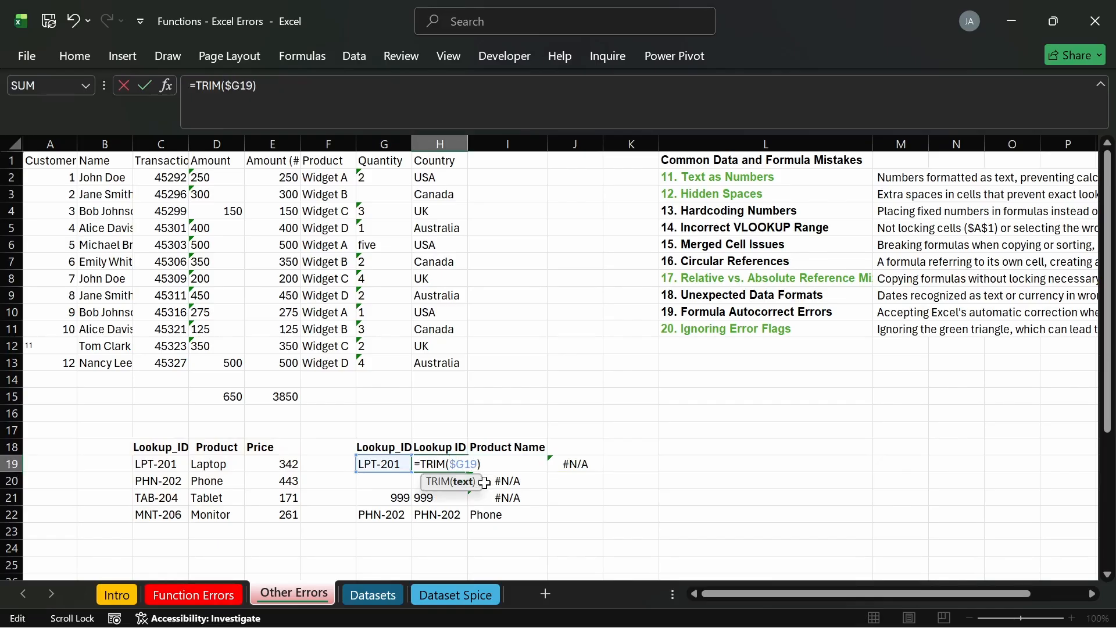
key("Return")
left_click(463, 463)
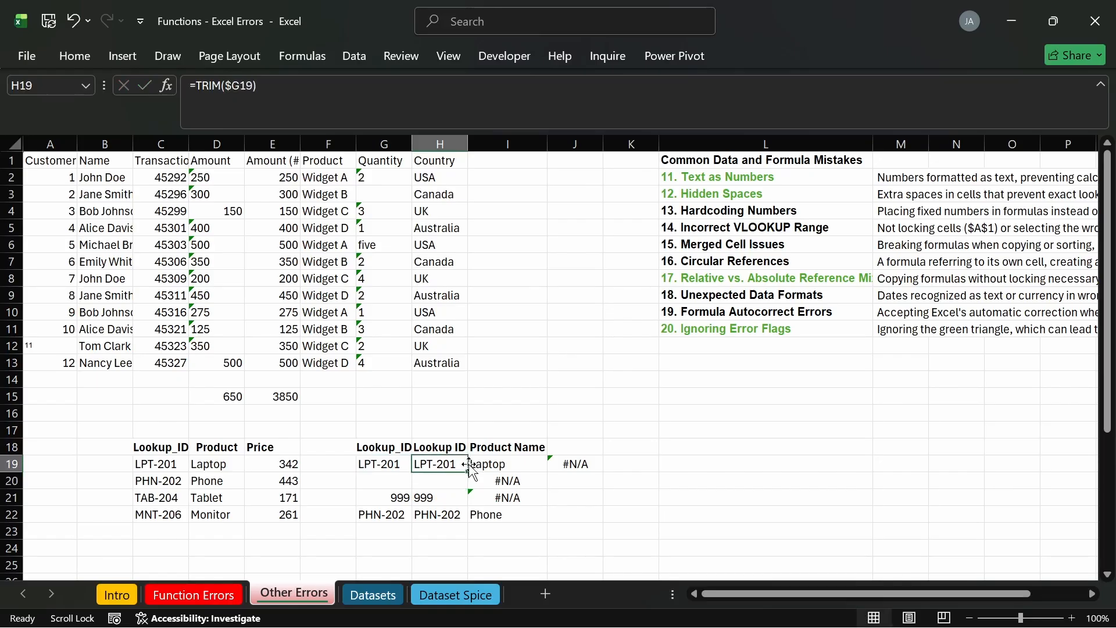
left_click_drag(468, 472, 575, 472)
left_click(557, 478)
left_click(567, 463)
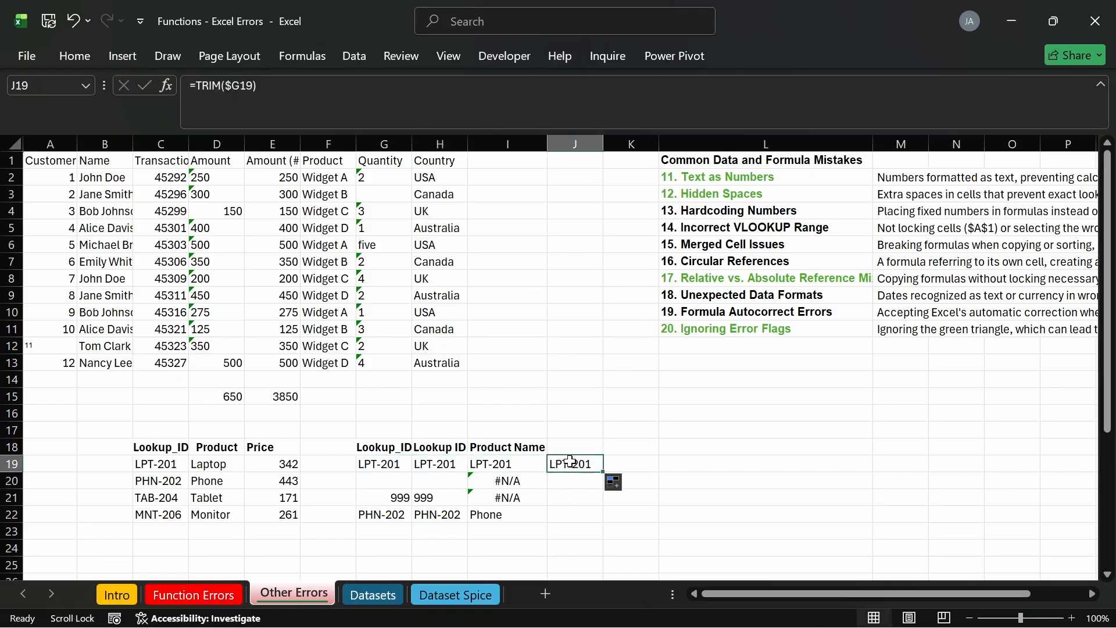
Step: Compare the locked $G19 reference in the TRIM formulas of J19 and H19
double_click(569, 463)
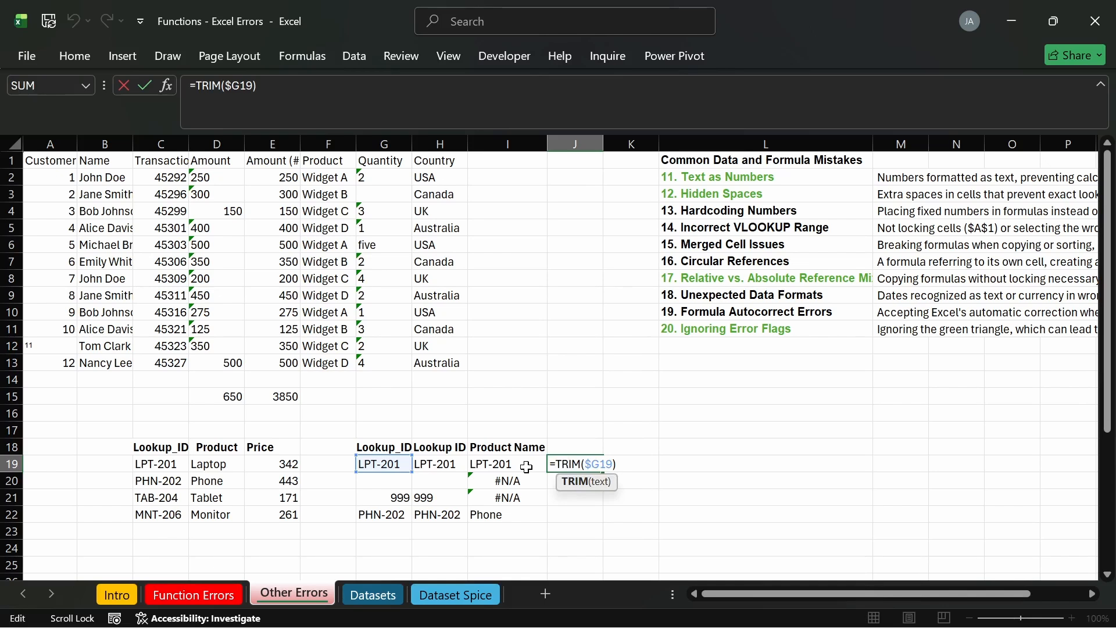
key("Return")
double_click(564, 465)
key("Escape")
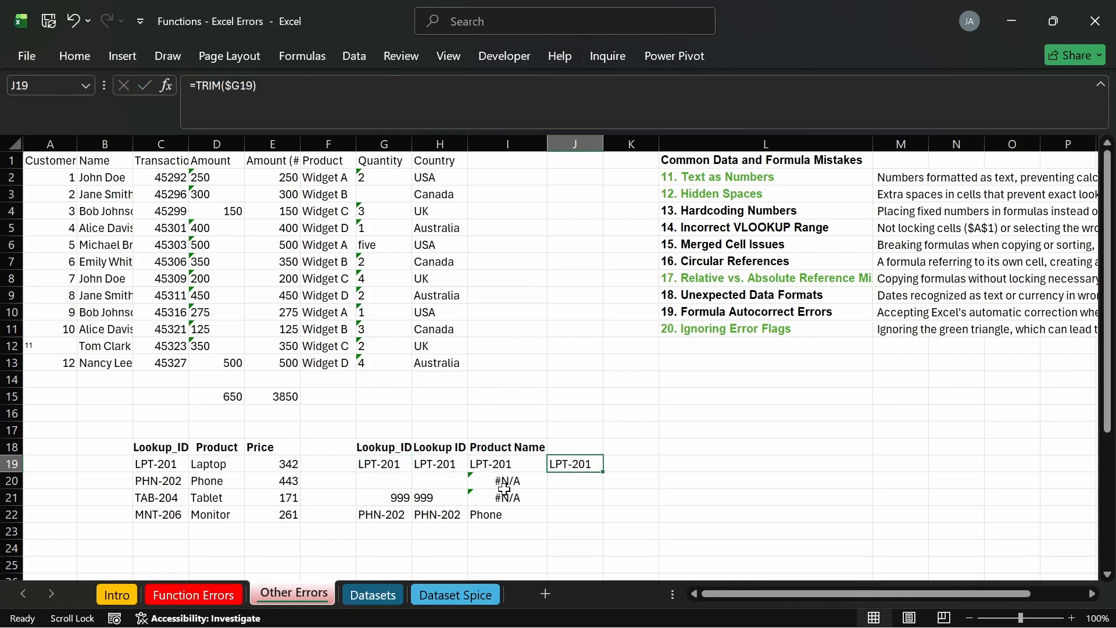
double_click(464, 467)
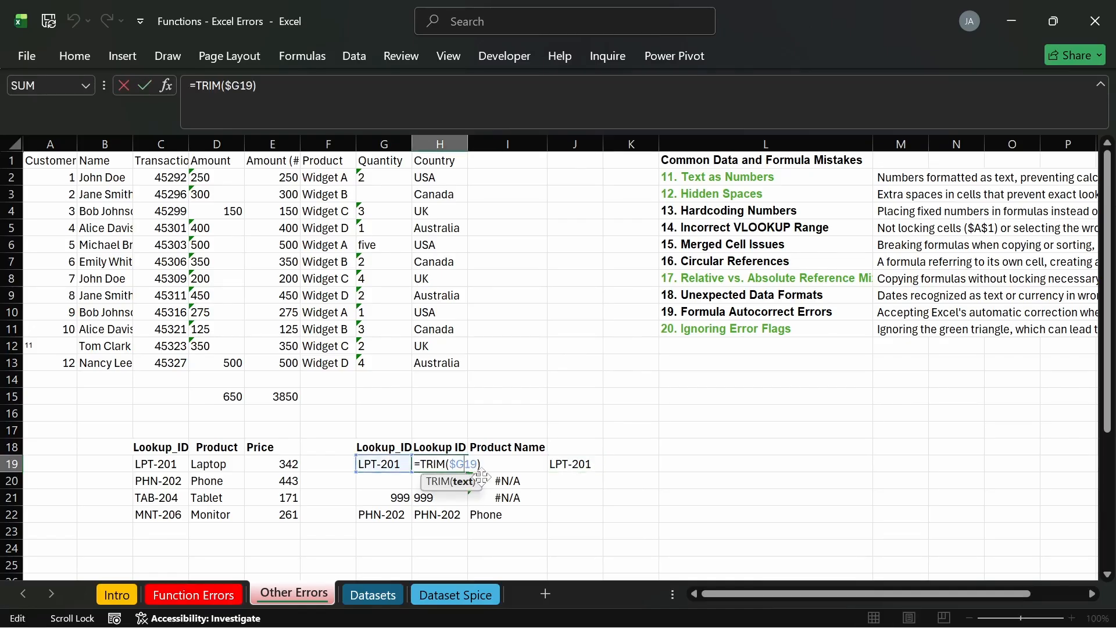
key("Escape")
key("Right")
key("Right")
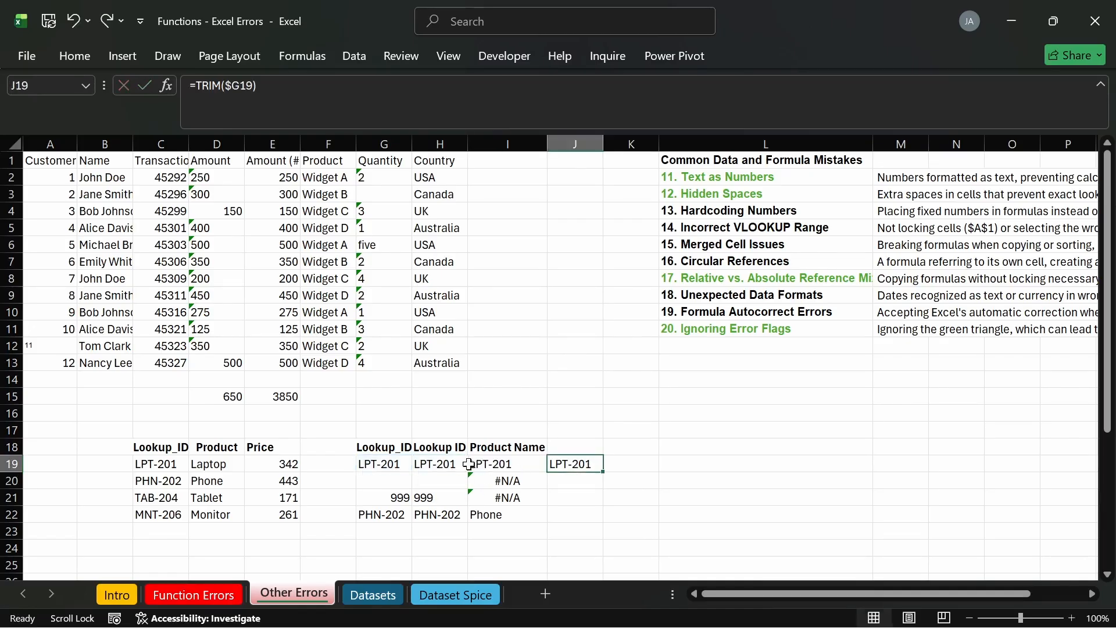
Step: Undo the fill across row 19 and the column lock in H19's TRIM formula
left_click(424, 462)
left_click(579, 465)
key("ctrl+z")
key("ctrl+z")
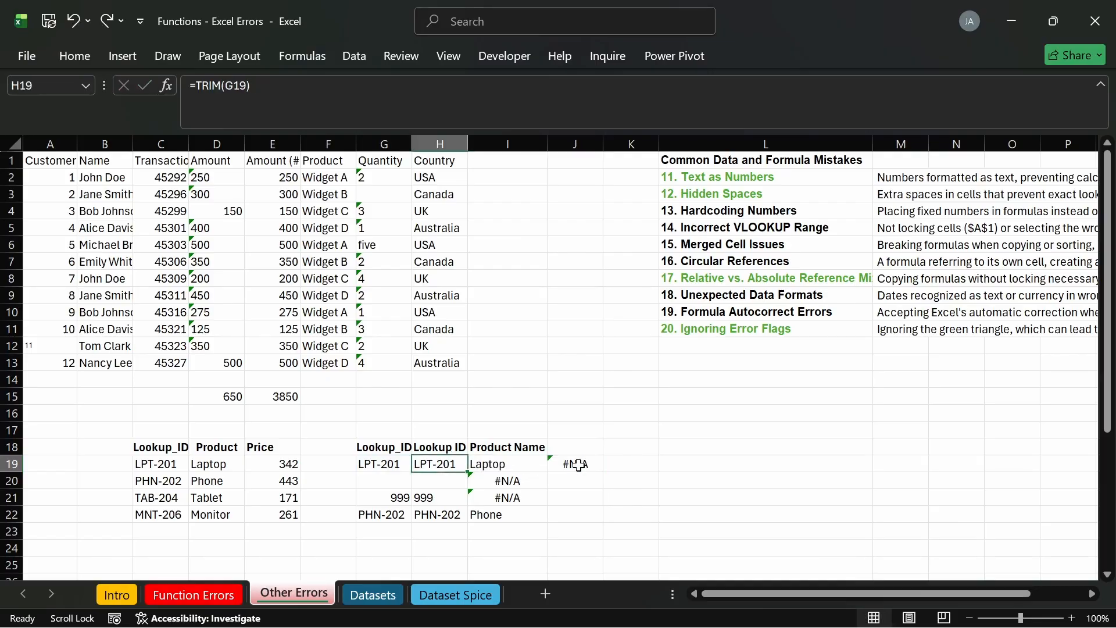
left_click(595, 464)
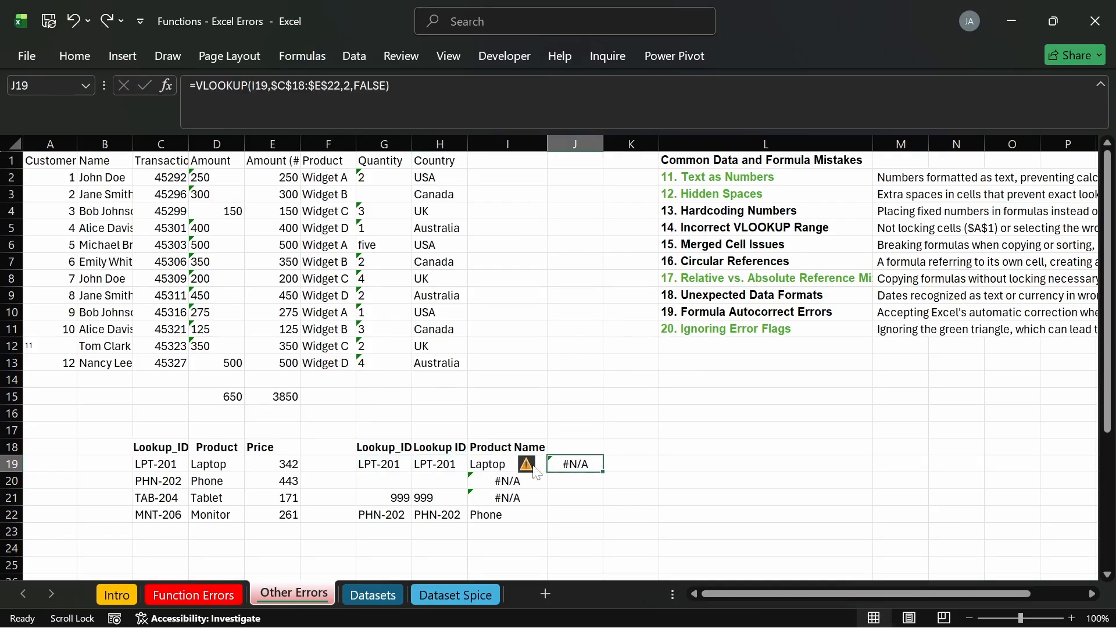
Step: Change H19's formula to =TRIM($G19) again and fill it down through H22
double_click(449, 464)
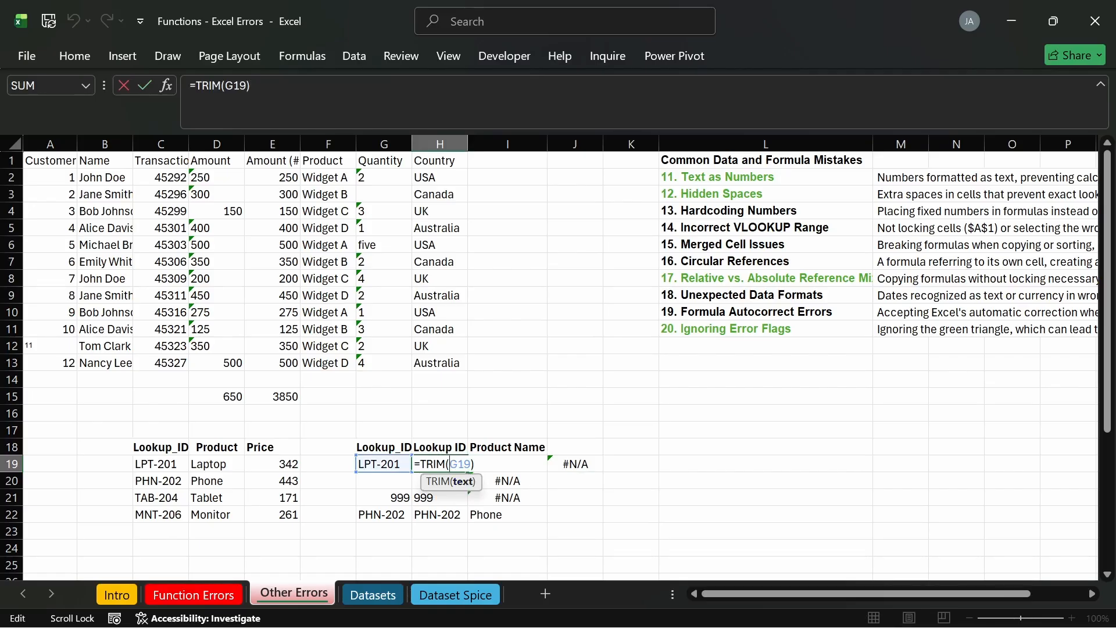
type("$")
key("Return")
left_click(458, 464)
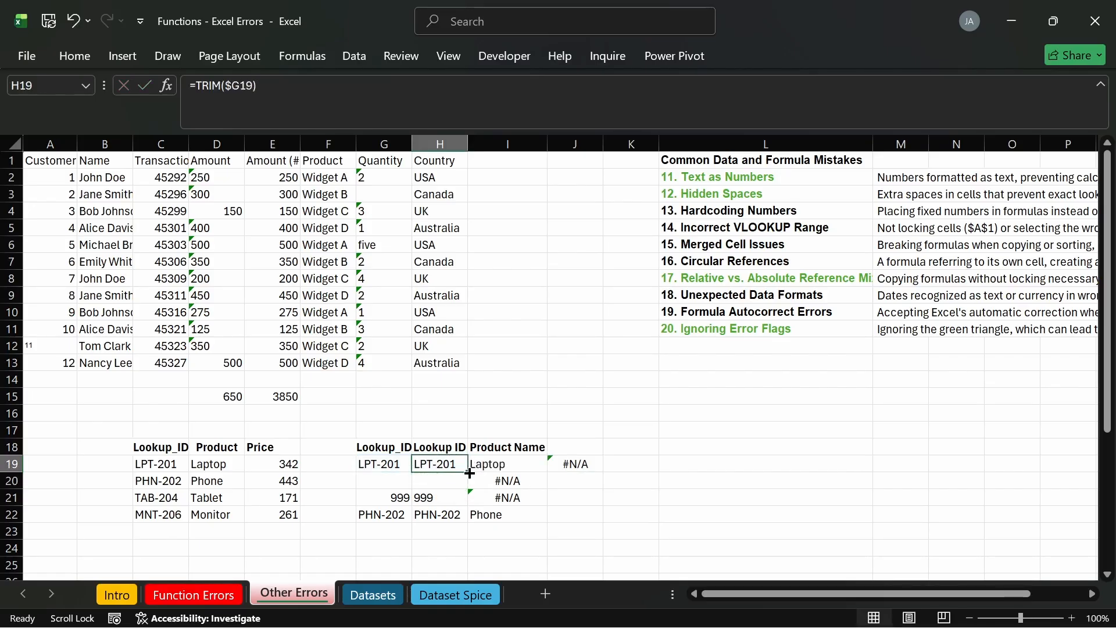
left_click_drag(469, 472, 467, 520)
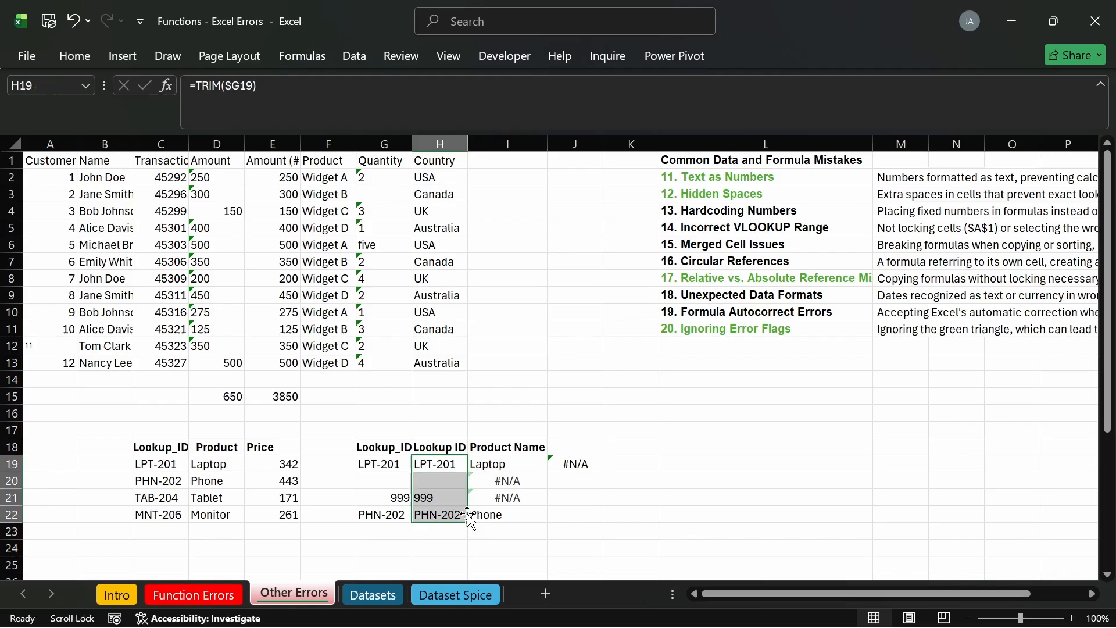
Step: Check the lookup value references in the VLOOKUP formulas of I19 and J19 against H19's TRIM formula
left_click(438, 512)
left_click(504, 464)
left_click(574, 469)
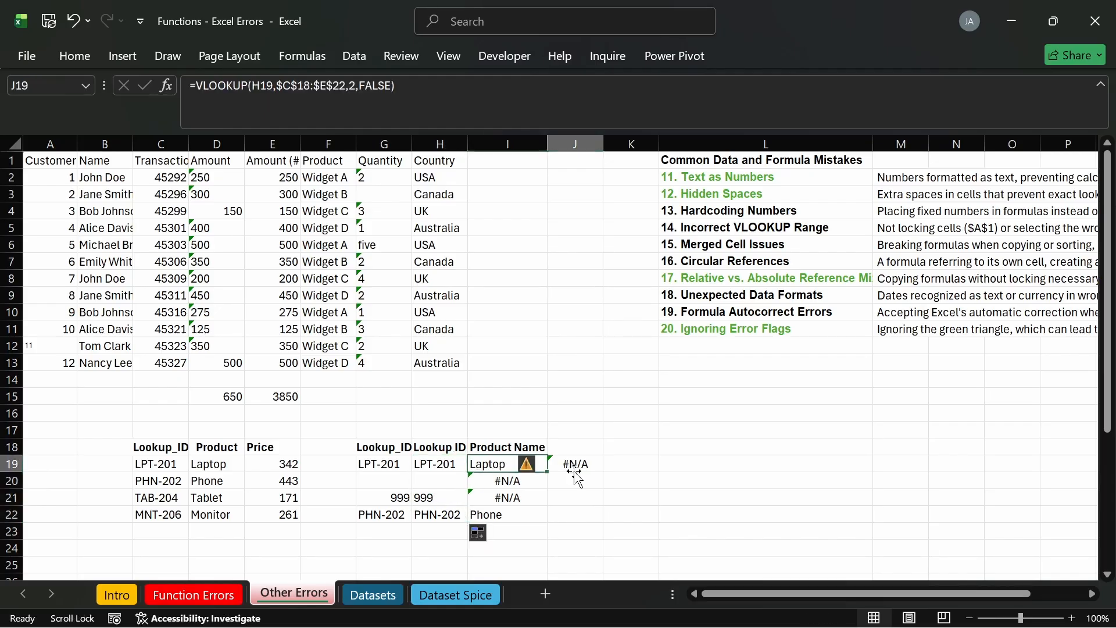
double_click(578, 470)
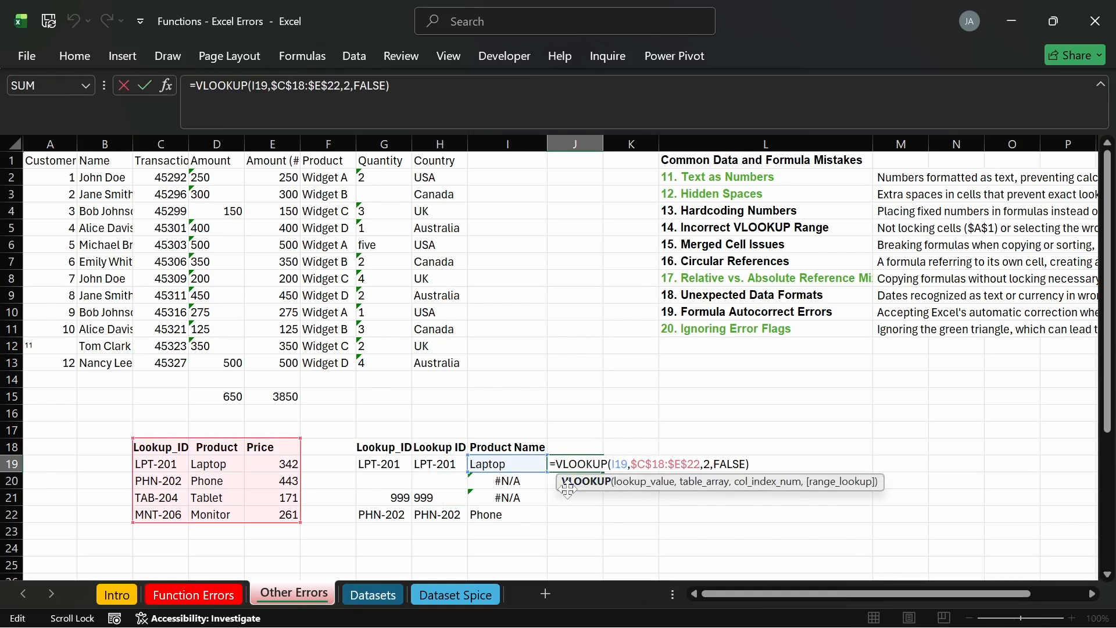
key("Return")
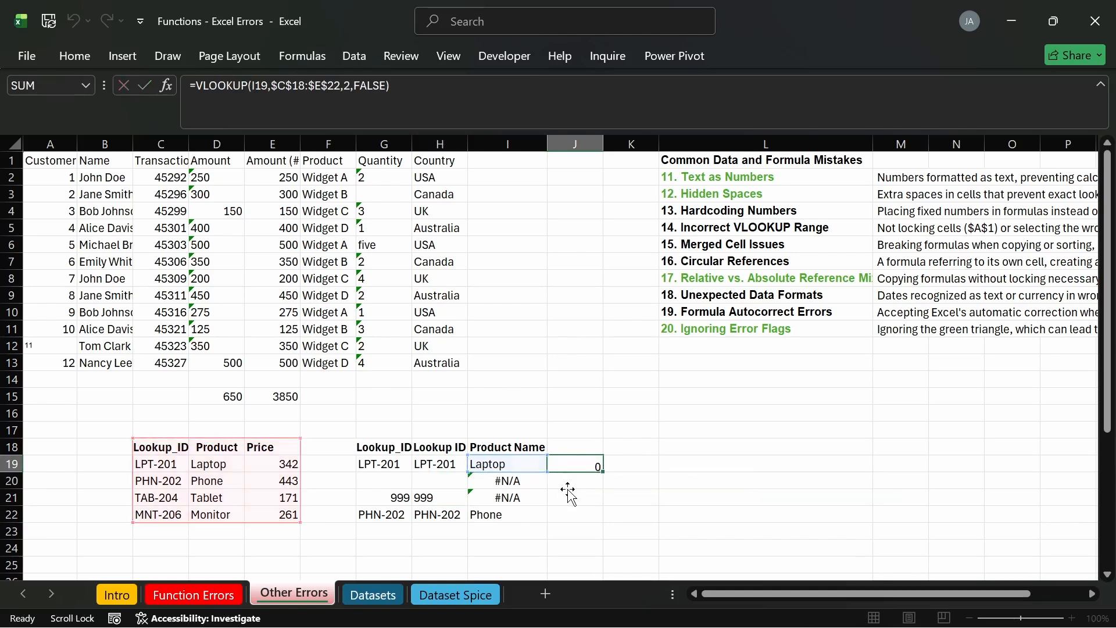
key("Up")
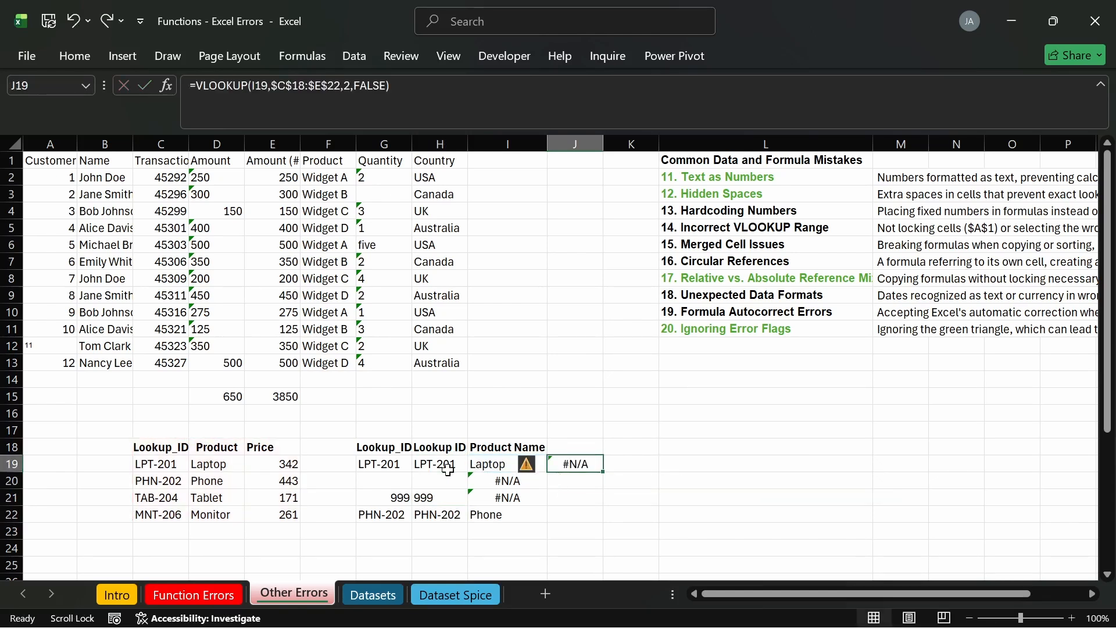
left_click(448, 467)
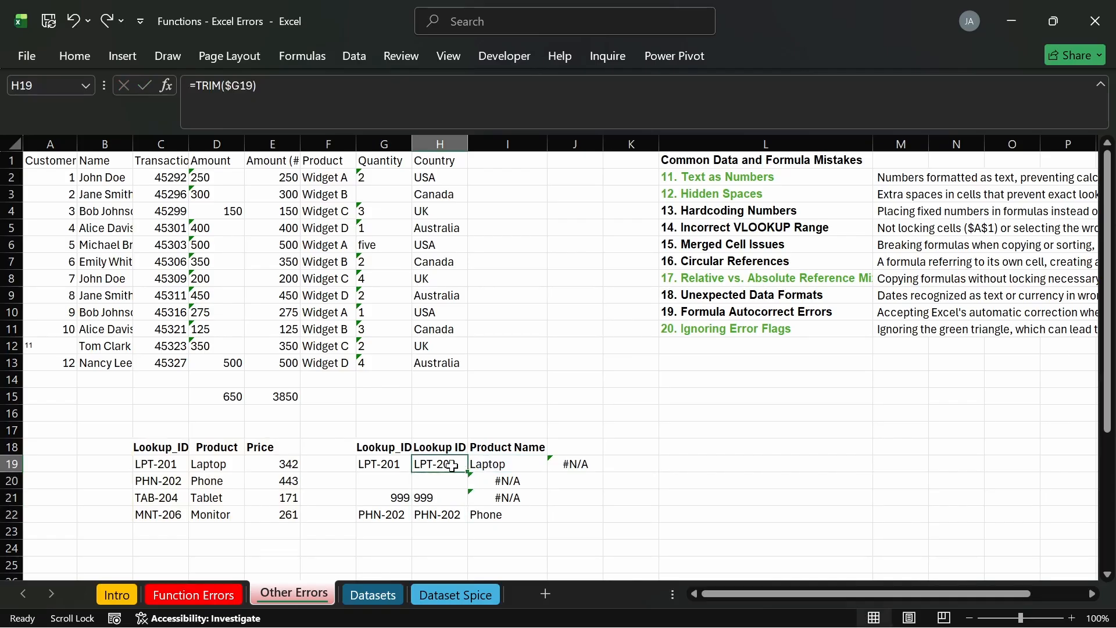
Step: Lock the lookup value column in I19's VLOOKUP formula as $H19 and fill the formula across into J19
double_click(482, 464)
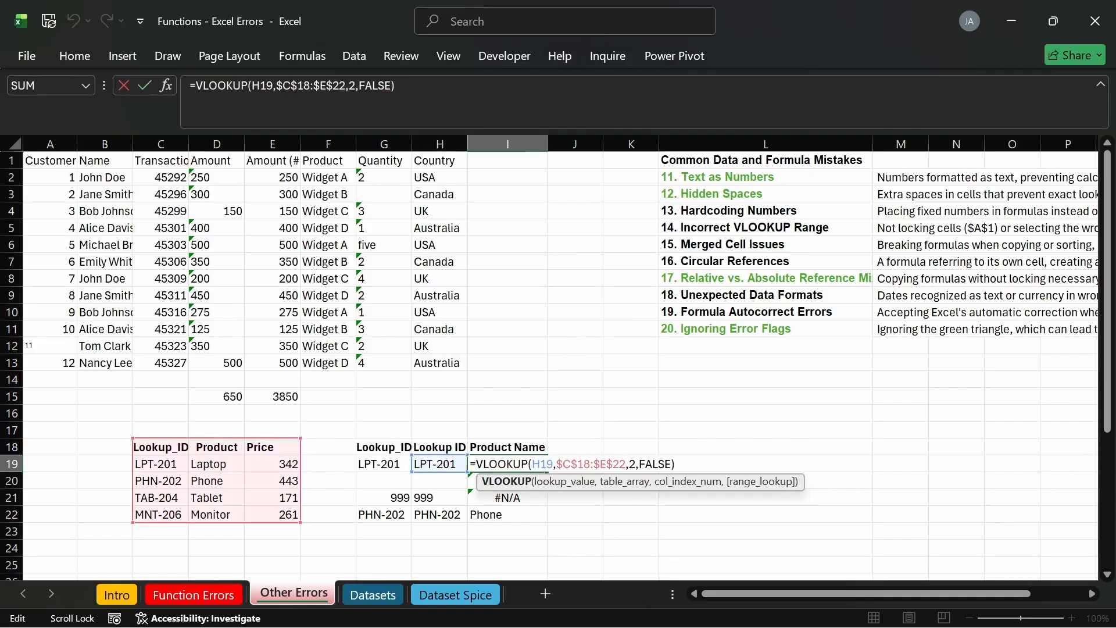
left_click(585, 482)
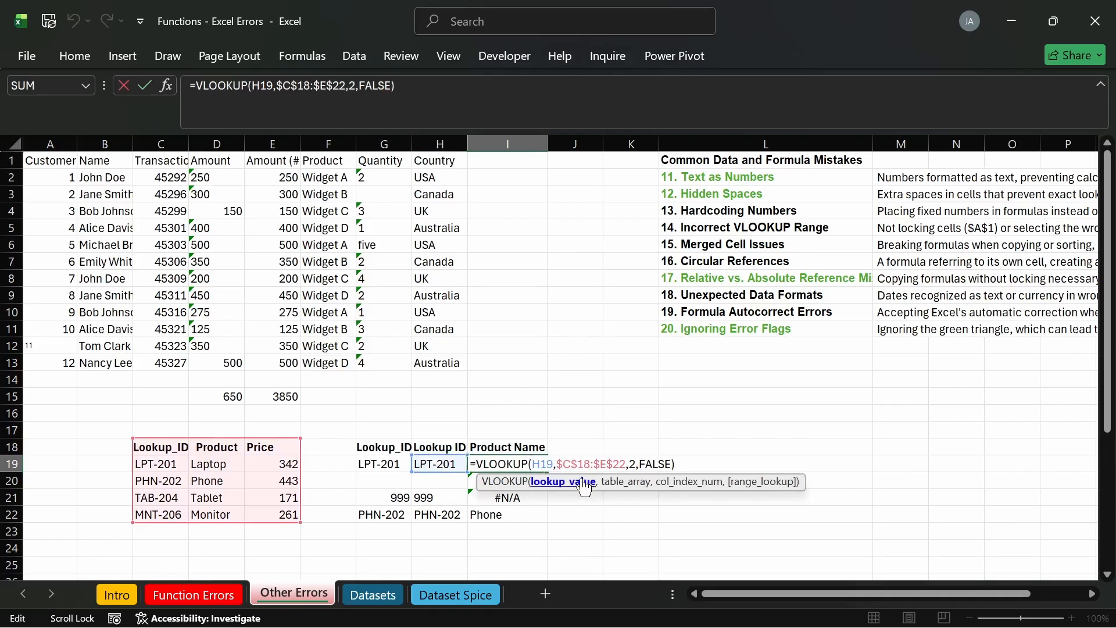
key("Return")
left_click(532, 463)
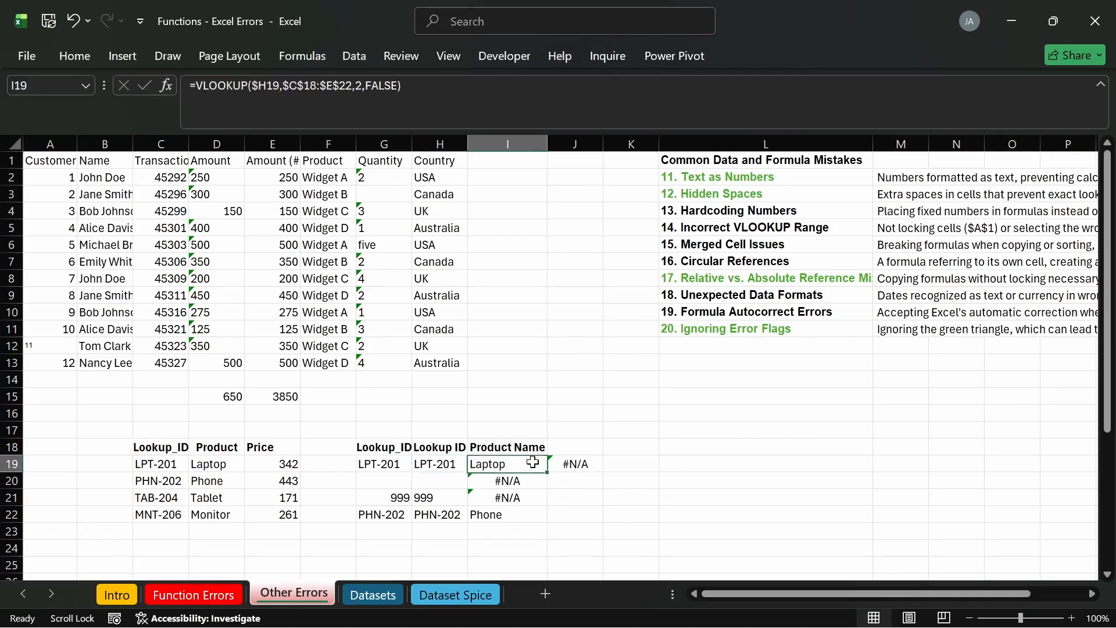
left_click_drag(547, 472, 587, 472)
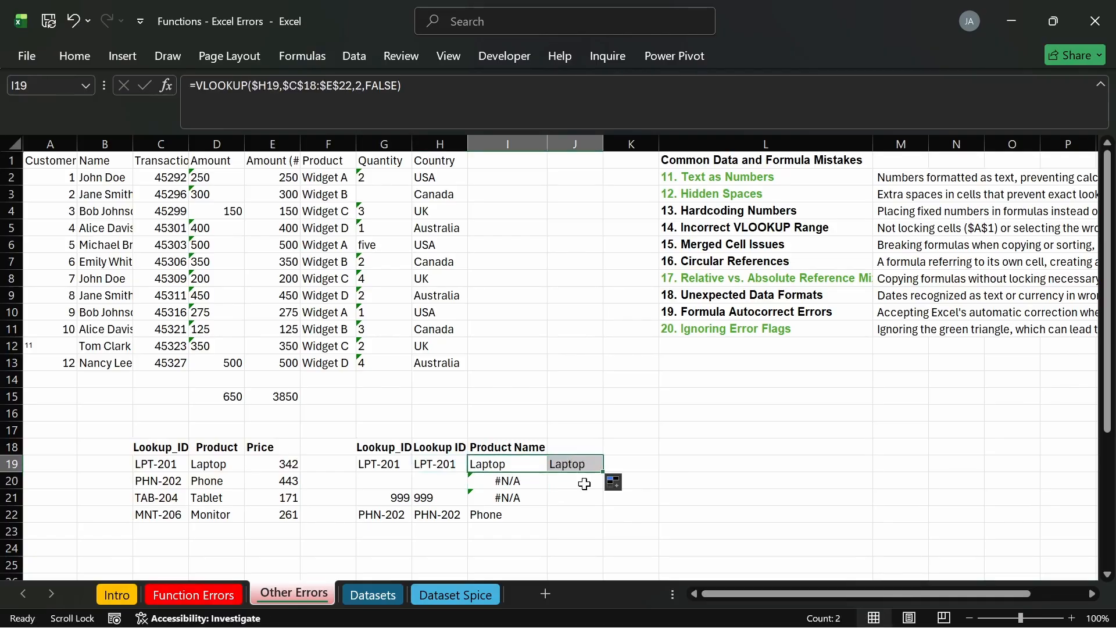
left_click(562, 482)
Step: Verify the $H19 lookup value and table range in the VLOOKUP formulas of I19 and J19, and review H19's TRIM formula
left_click(572, 465)
left_click(514, 465)
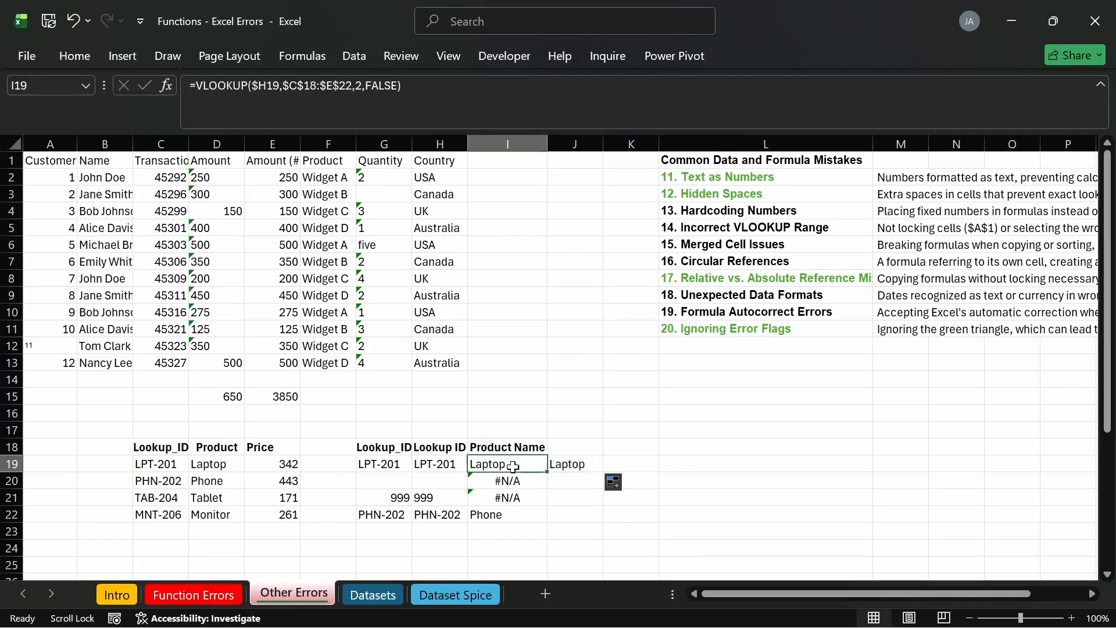
double_click(555, 466)
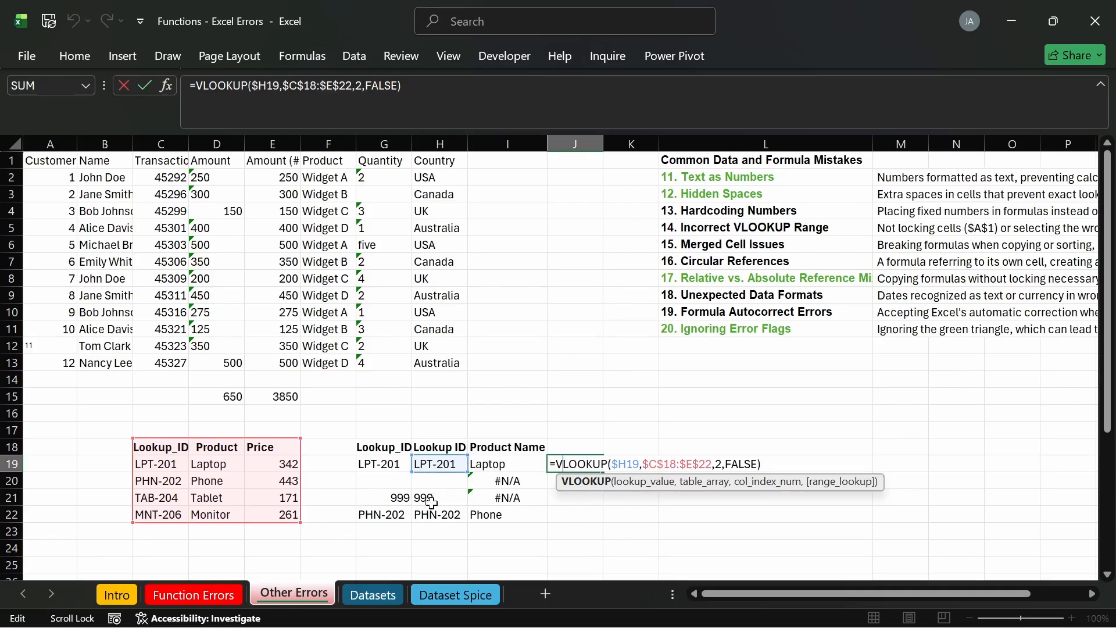
key("Return")
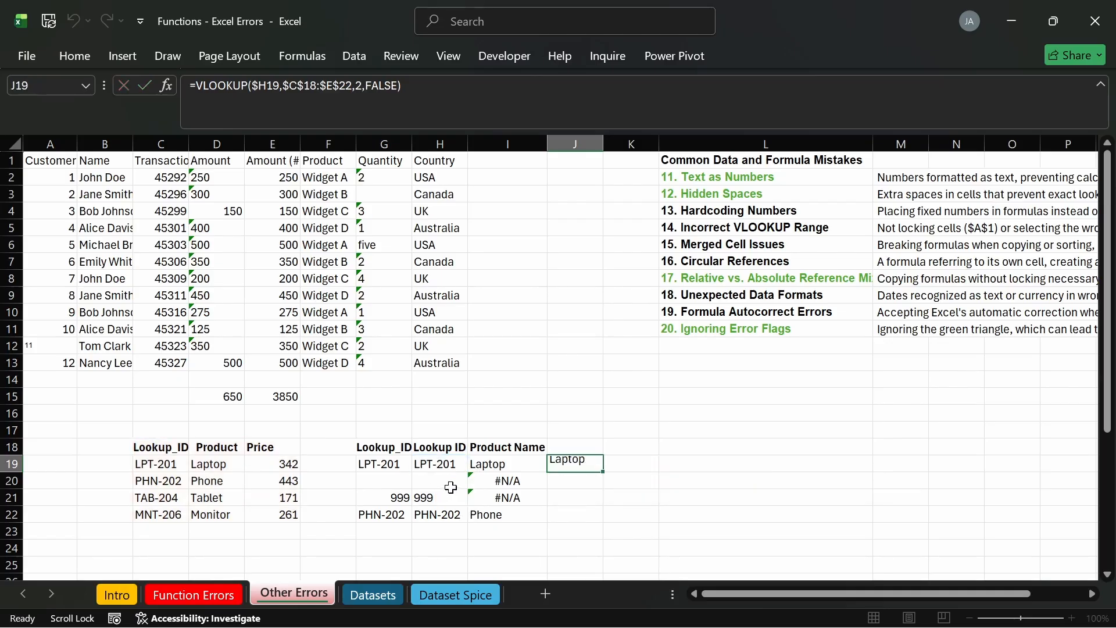
left_click(443, 459)
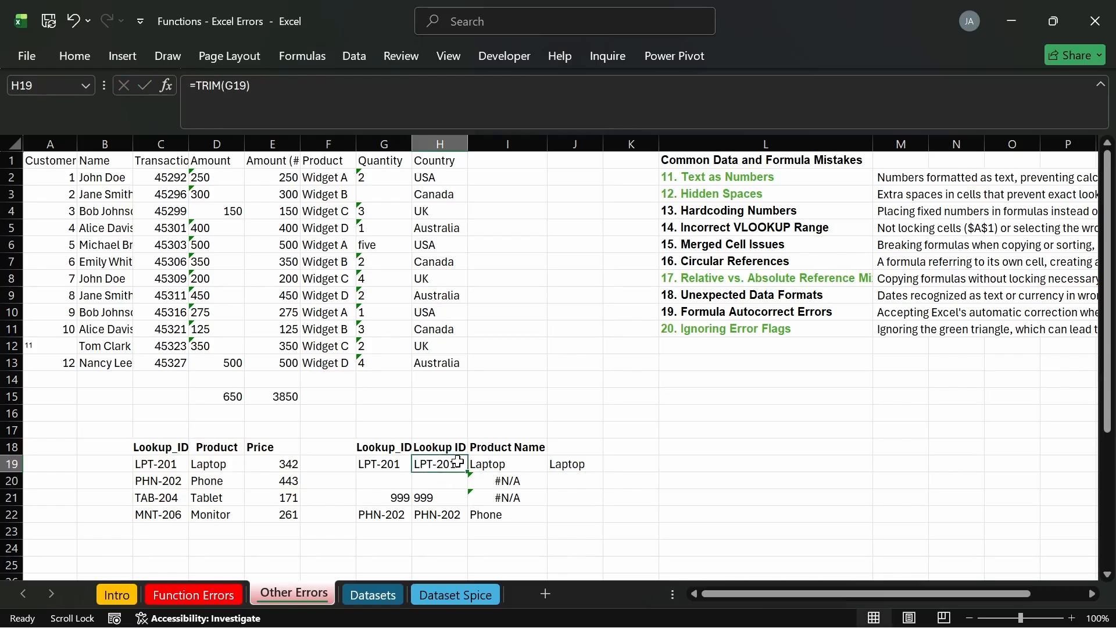
left_click(477, 477)
left_click(456, 465)
Step: Inspect the column index argument in J19's VLOOKUP formula and the Product column it points to in the lookup table
double_click(568, 464)
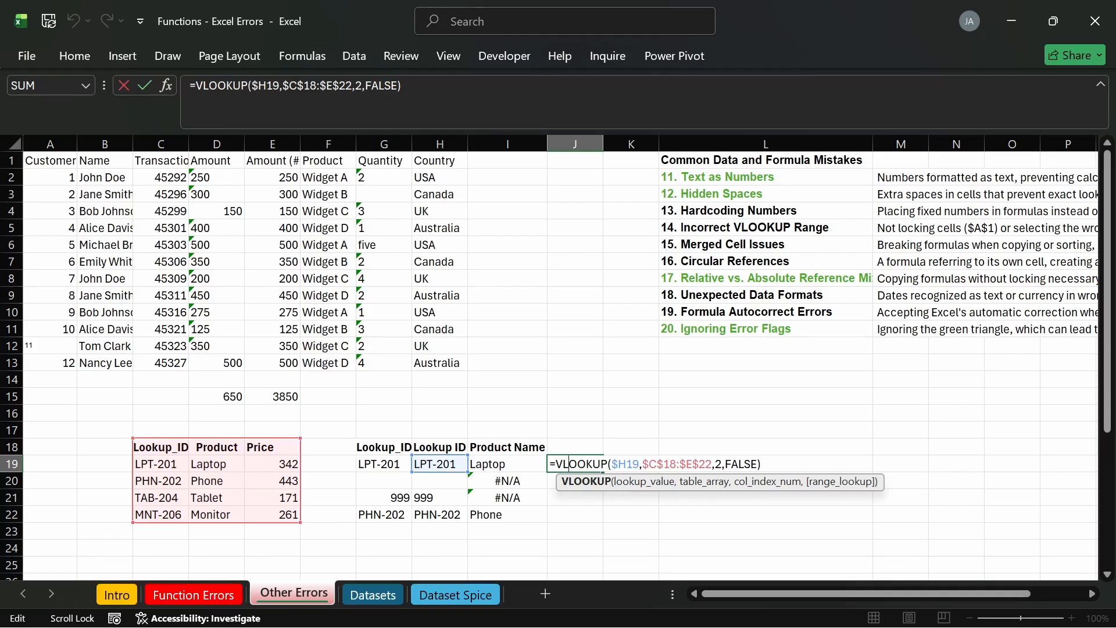
double_click(719, 464)
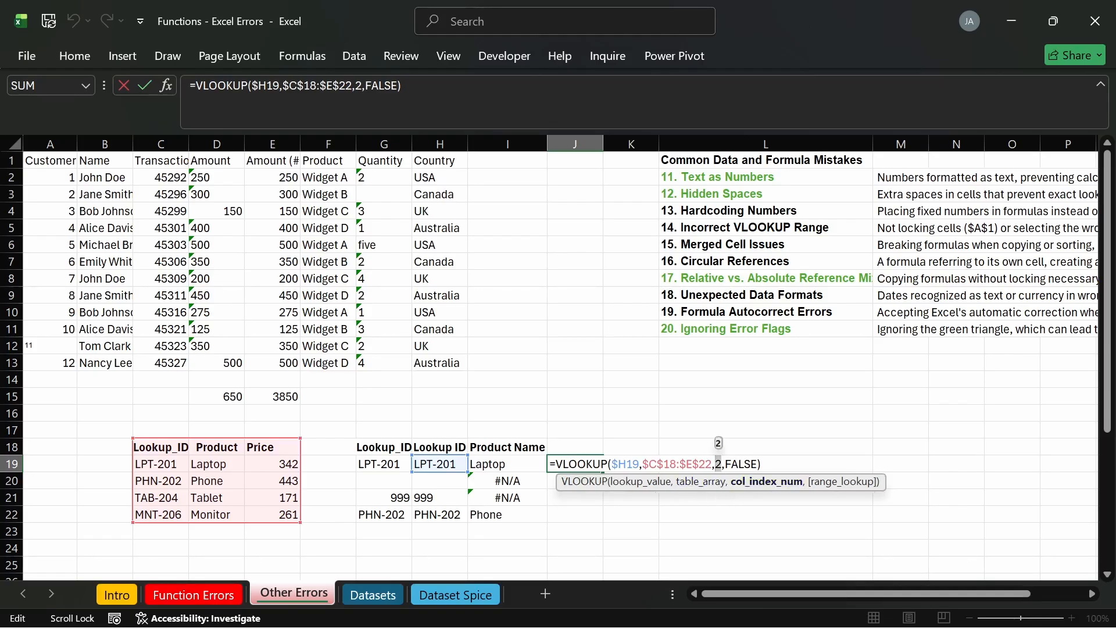
key("Return")
left_click(568, 462)
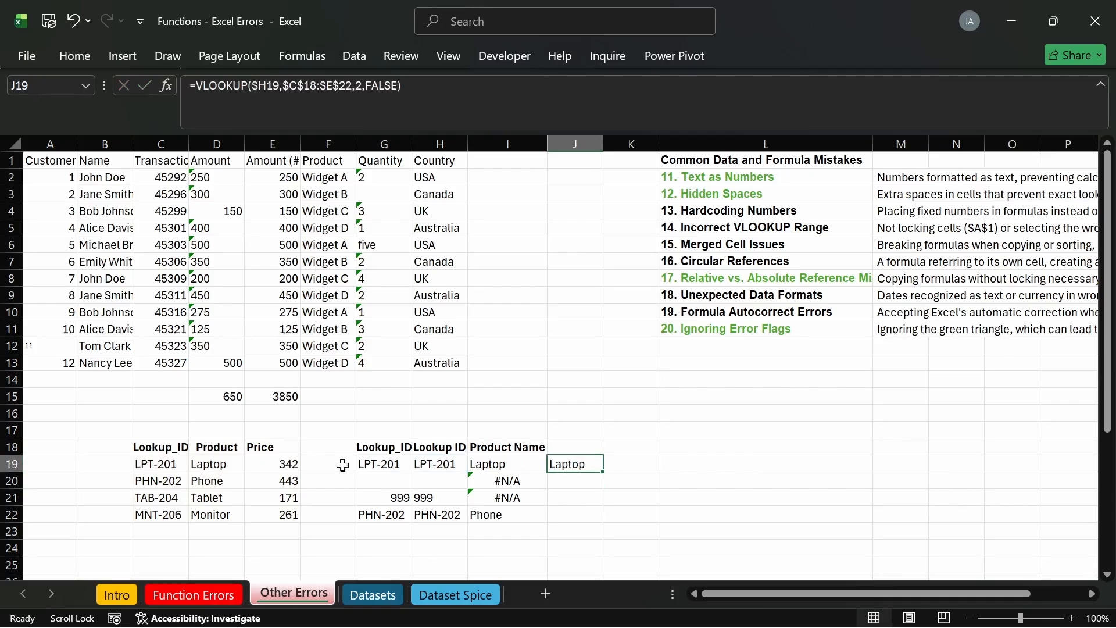
left_click_drag(208, 464, 218, 497)
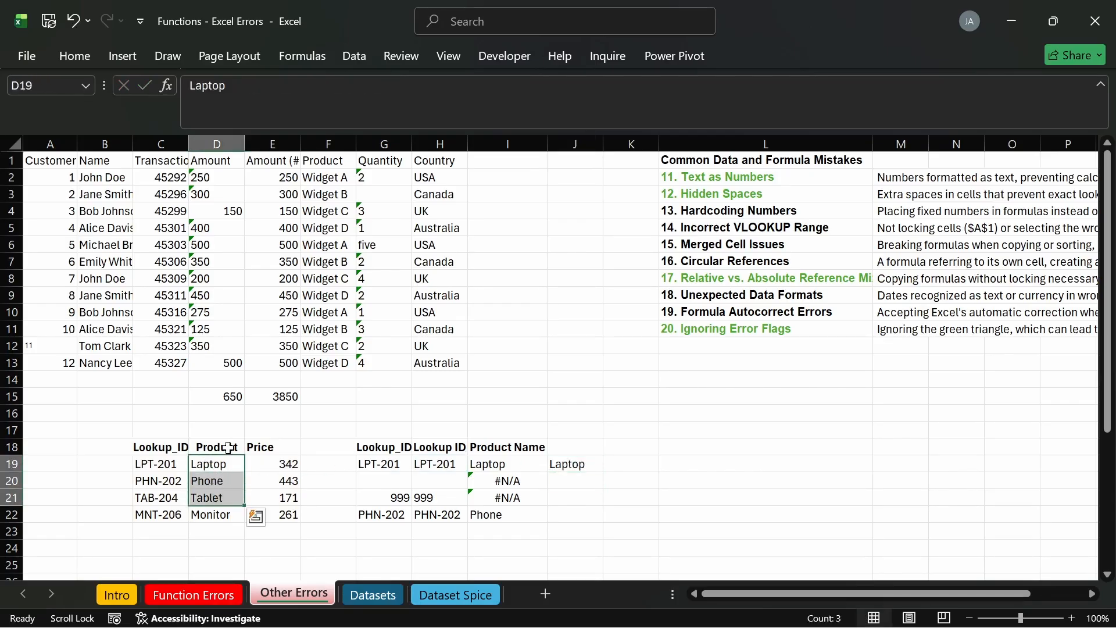
left_click(228, 448)
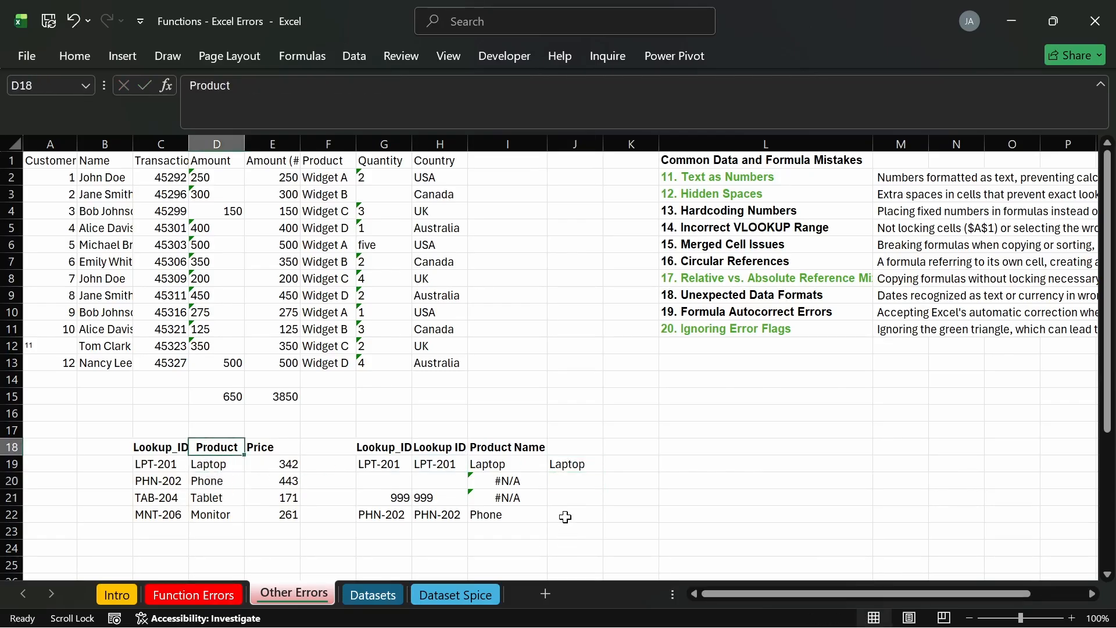
Step: Fill the bold Product Name header from I18 across to J18 and replace J18's text with Price
left_click(568, 451)
left_click(541, 450)
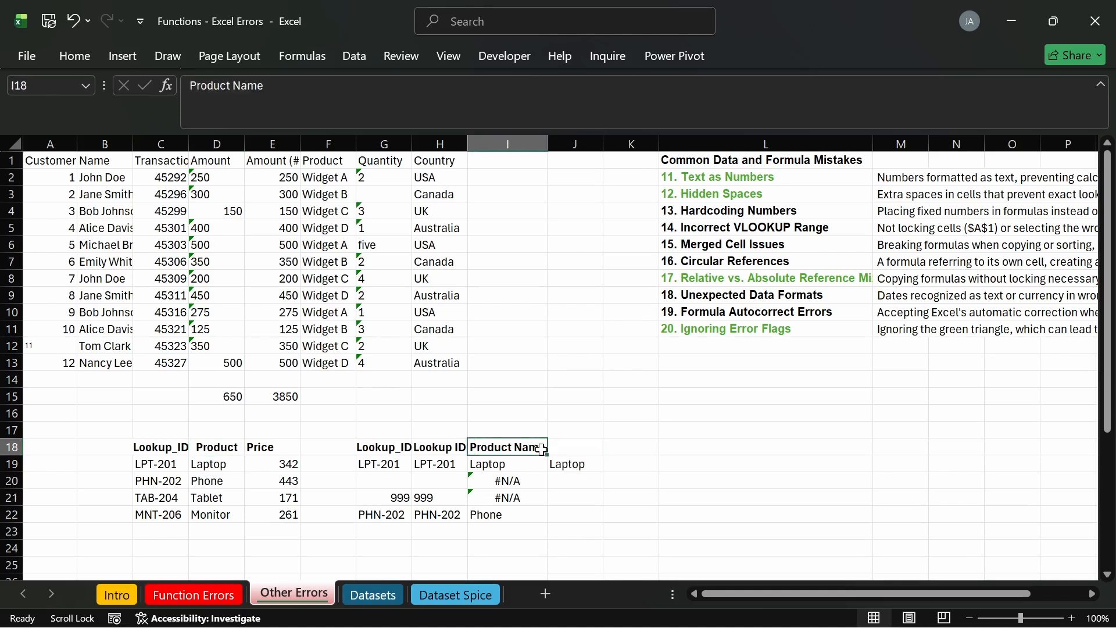
left_click_drag(541, 449, 588, 446)
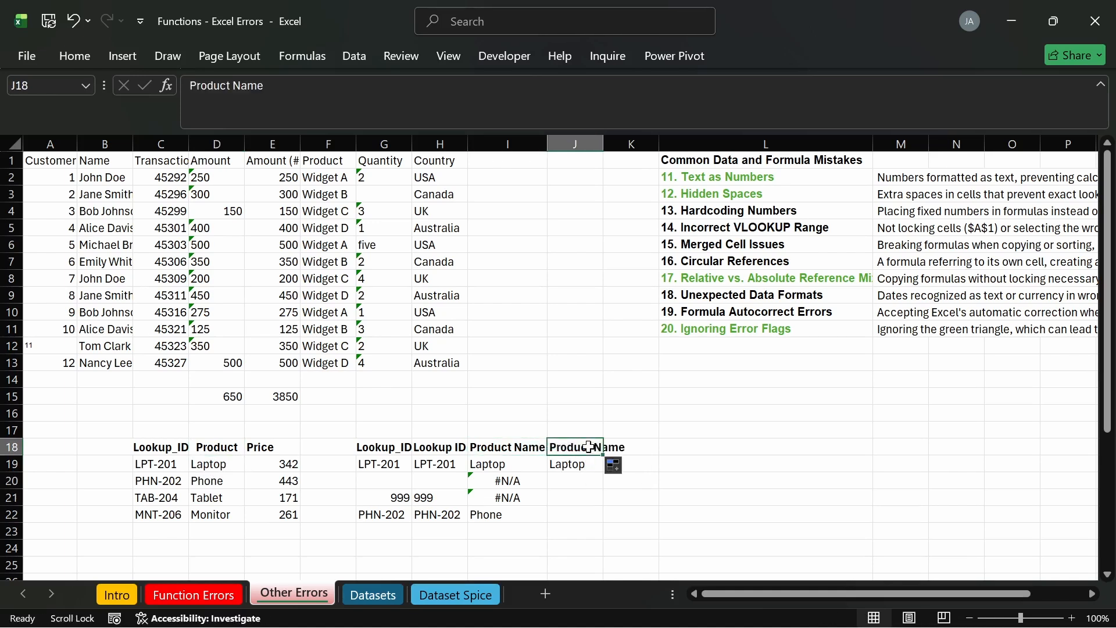
type("Price")
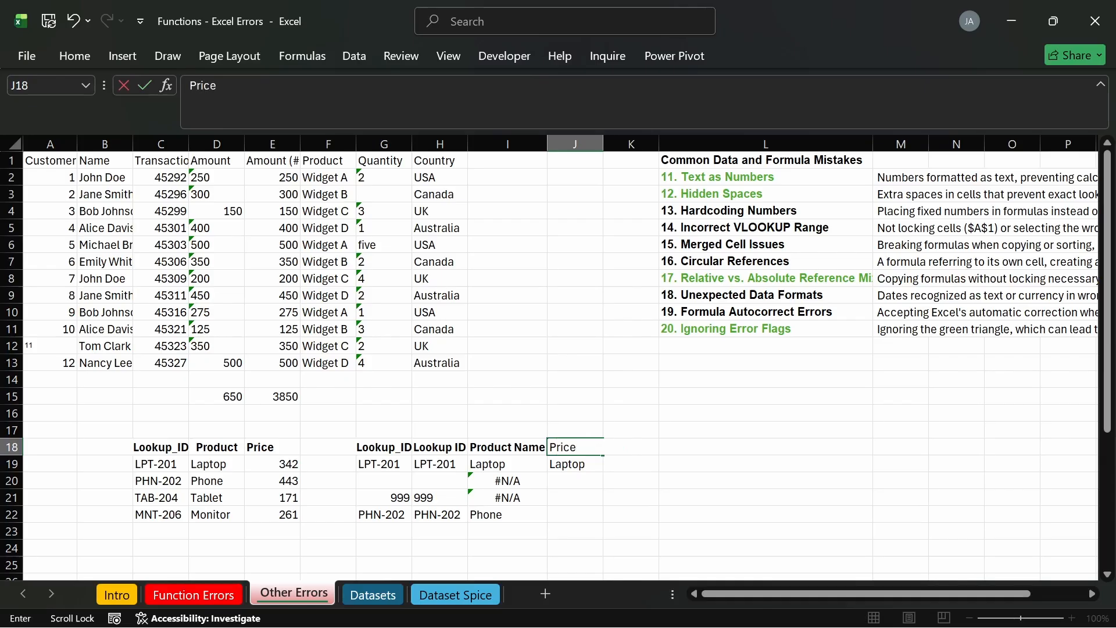
key("Return")
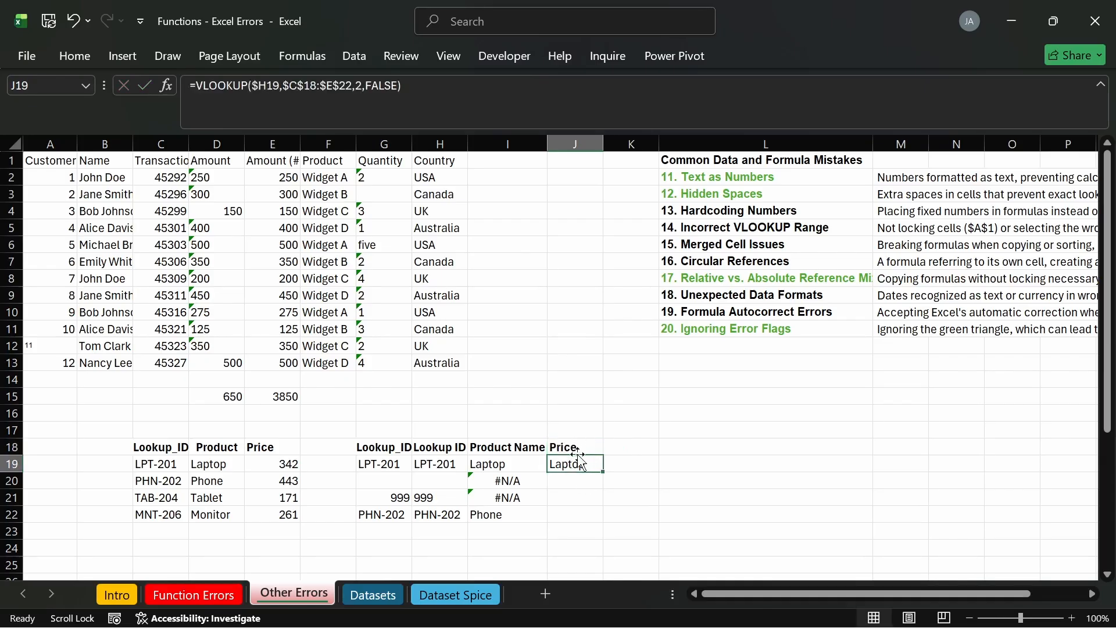
Step: Set the column index in J19's VLOOKUP formula to 3 after checking the matching argument in I19
double_click(498, 464)
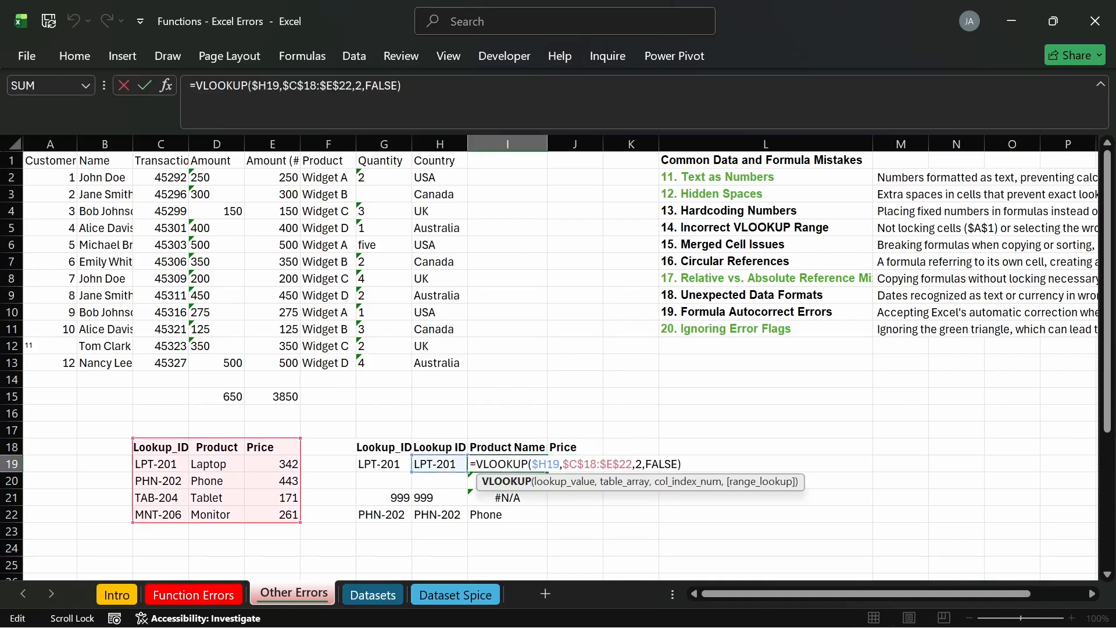
key("Return")
double_click(561, 464)
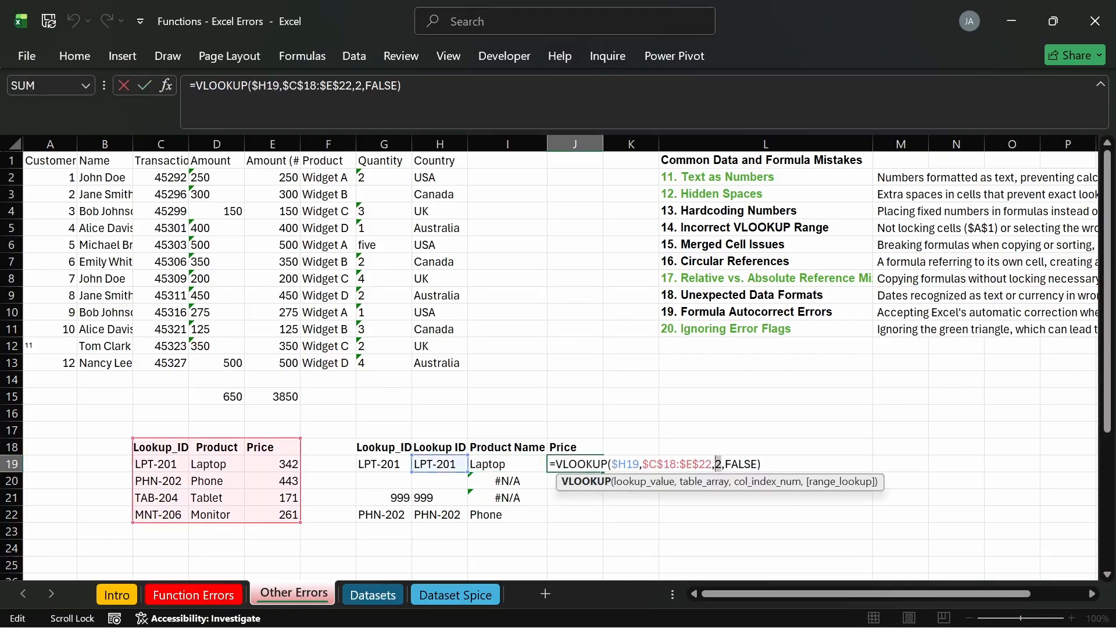
type("3")
key("Return")
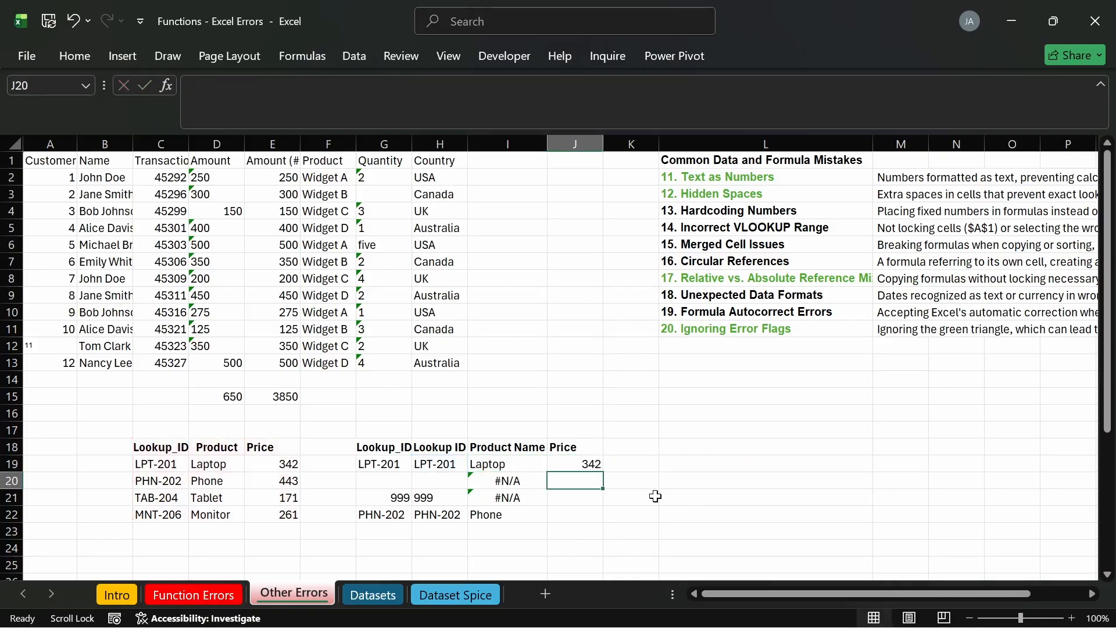
Step: Compare the VLOOKUP formulas in I19 and J19 with the lookup table's price in E19, and inspect I19's column index argument
left_click(291, 464)
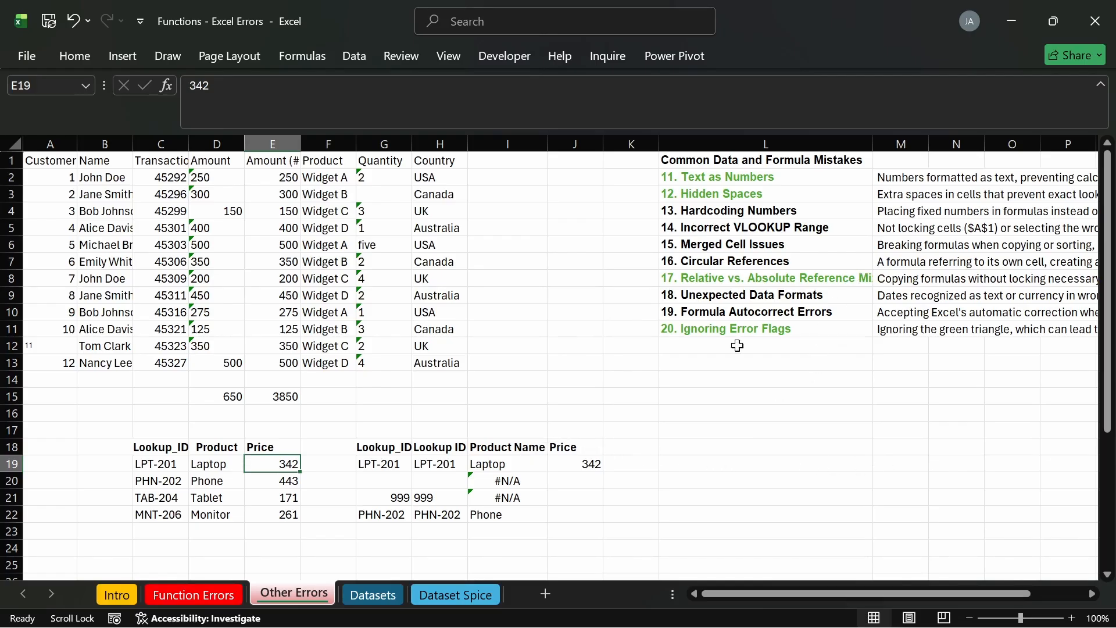
left_click(522, 464)
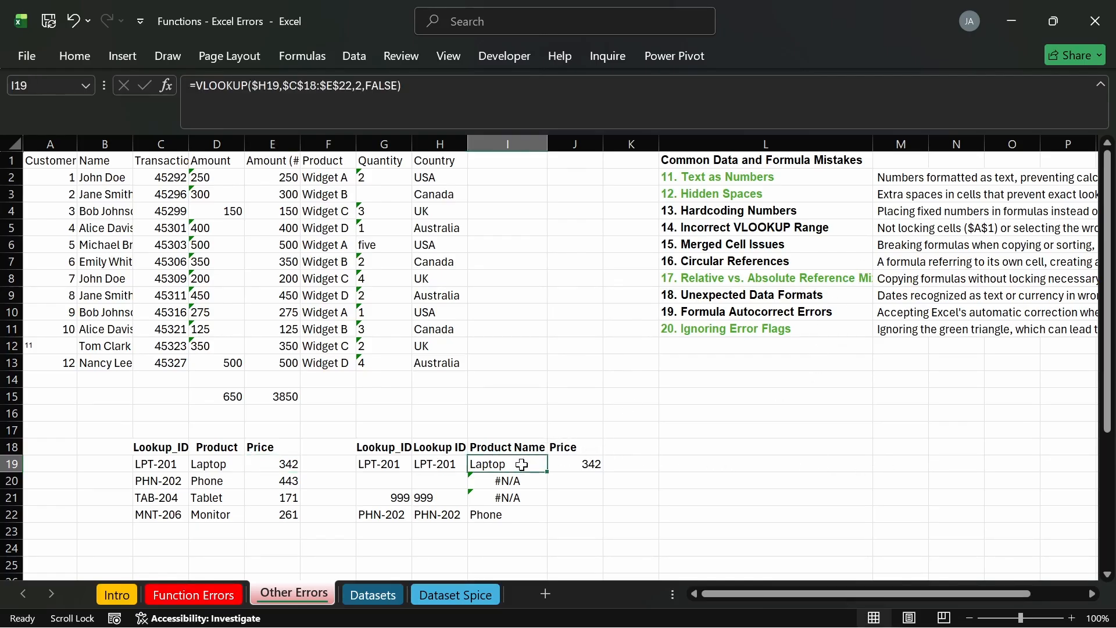
left_click(564, 468)
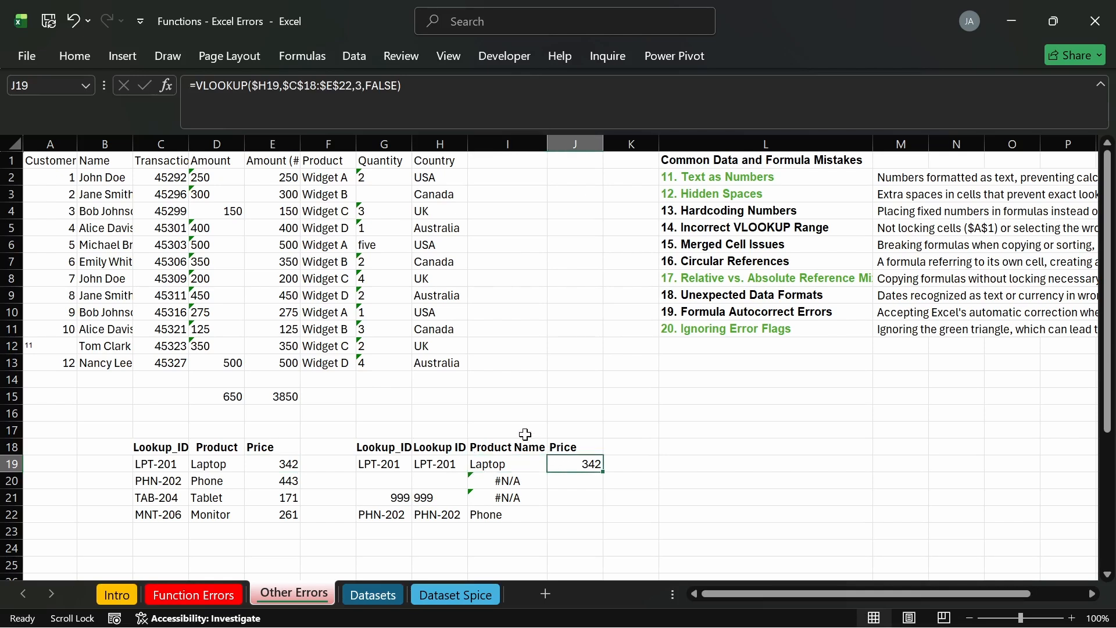
left_click(235, 428)
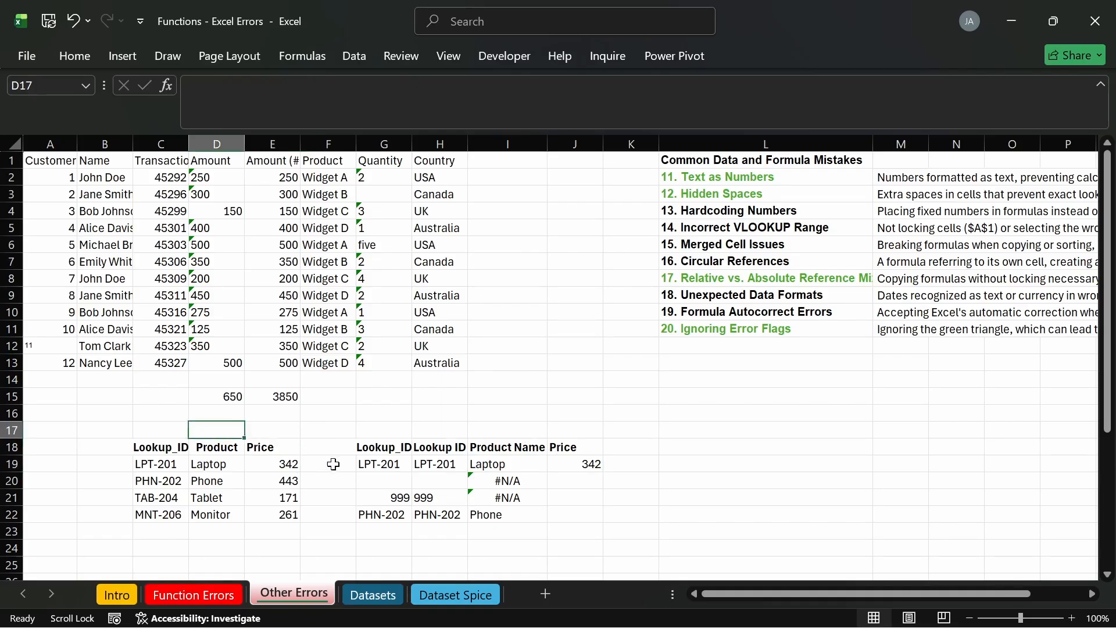
double_click(506, 463)
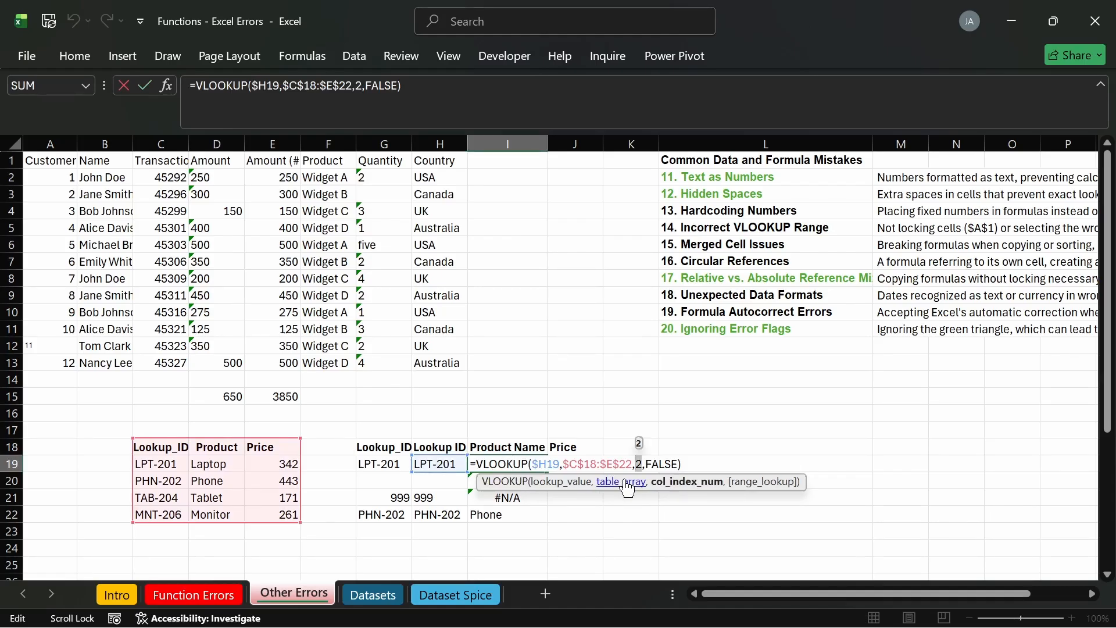
key("Return")
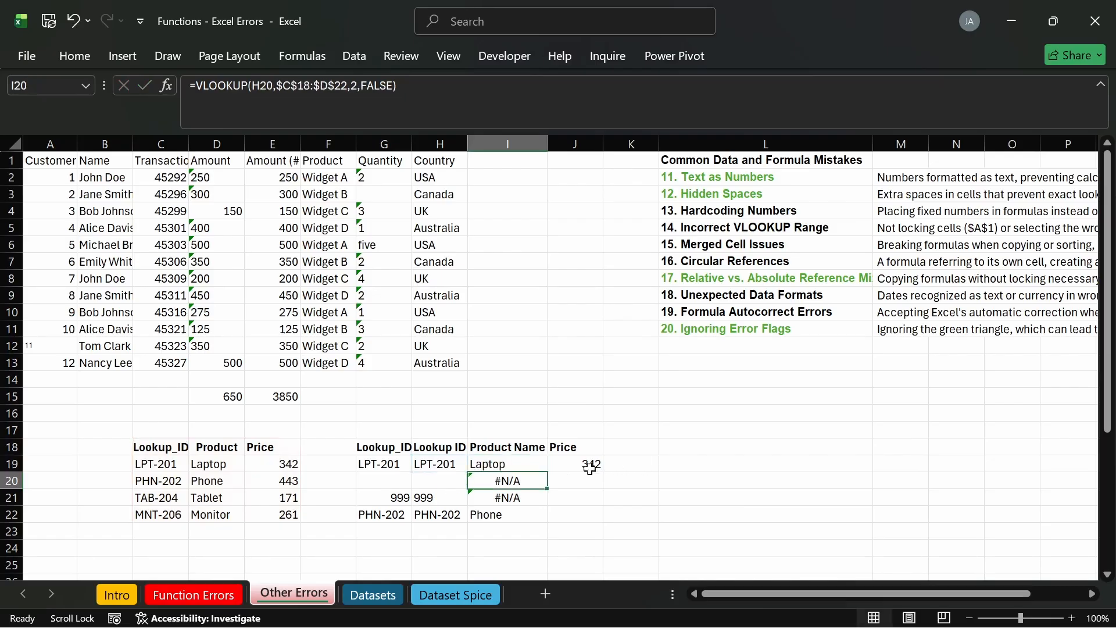
Step: Number the lookup table's columns above their headers by entering 1 in C17, 2 in D17 and 3 in E17
left_click(221, 429)
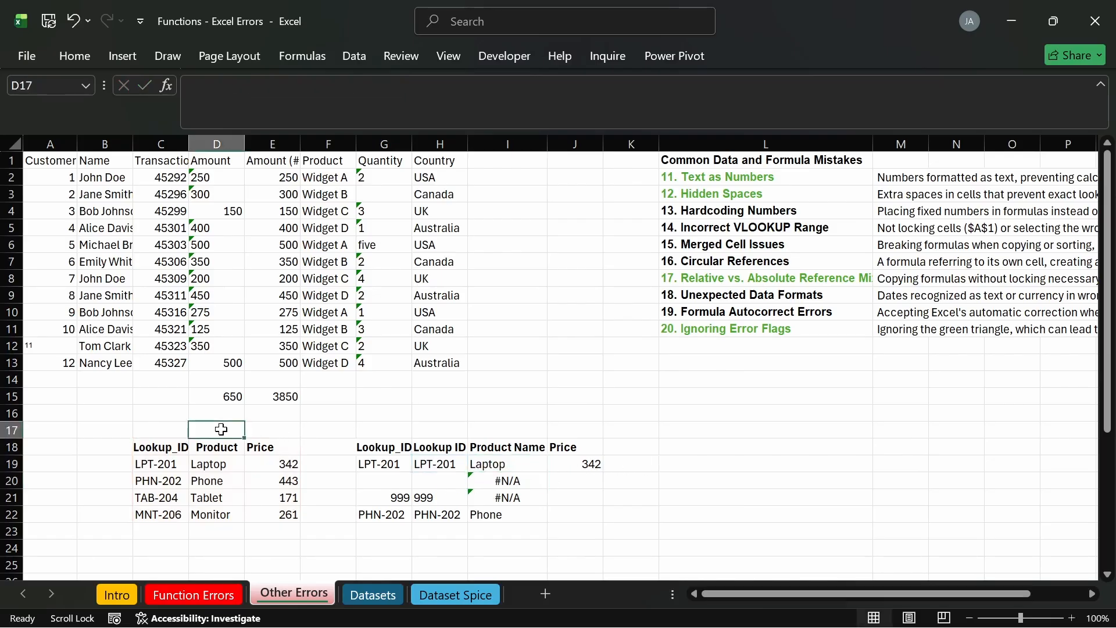
type("2")
key("Tab")
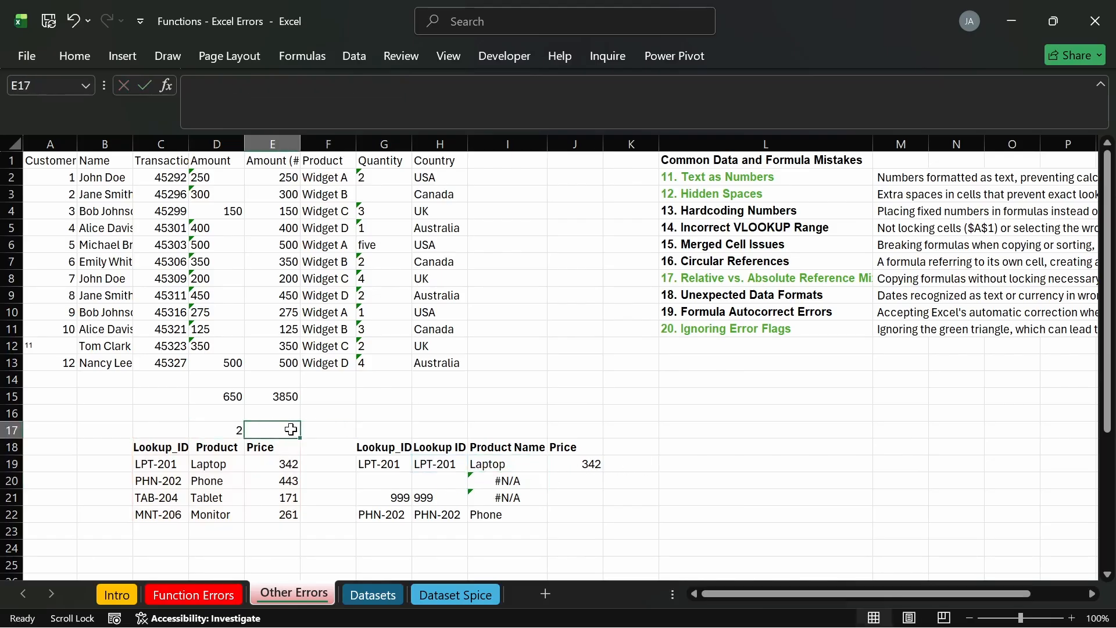
type("3")
key("Return")
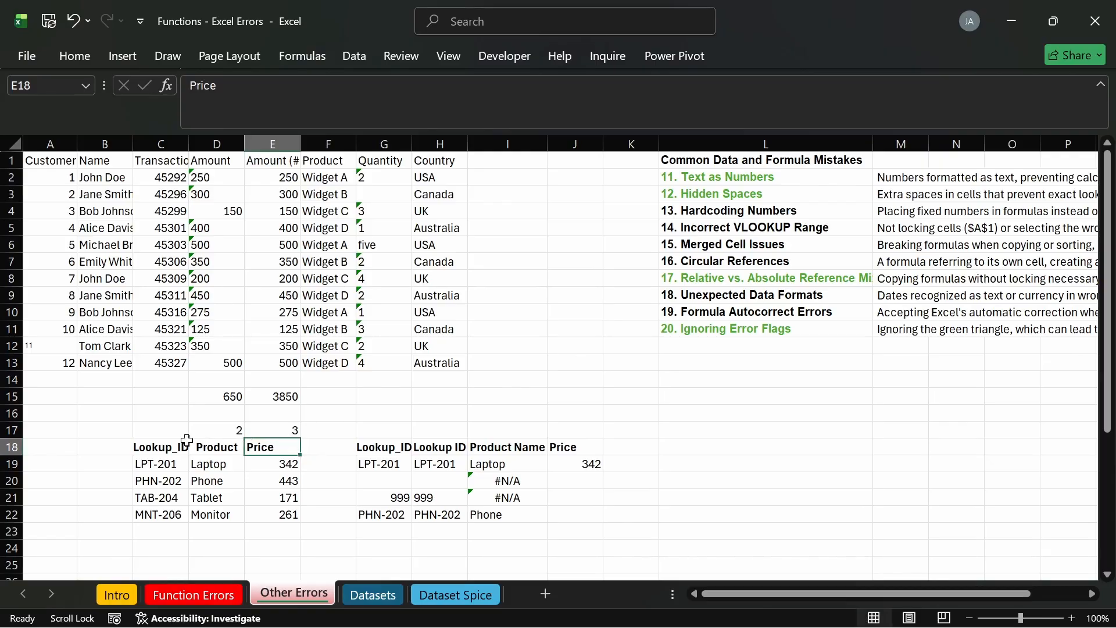
left_click(166, 429)
type("1")
key("Return")
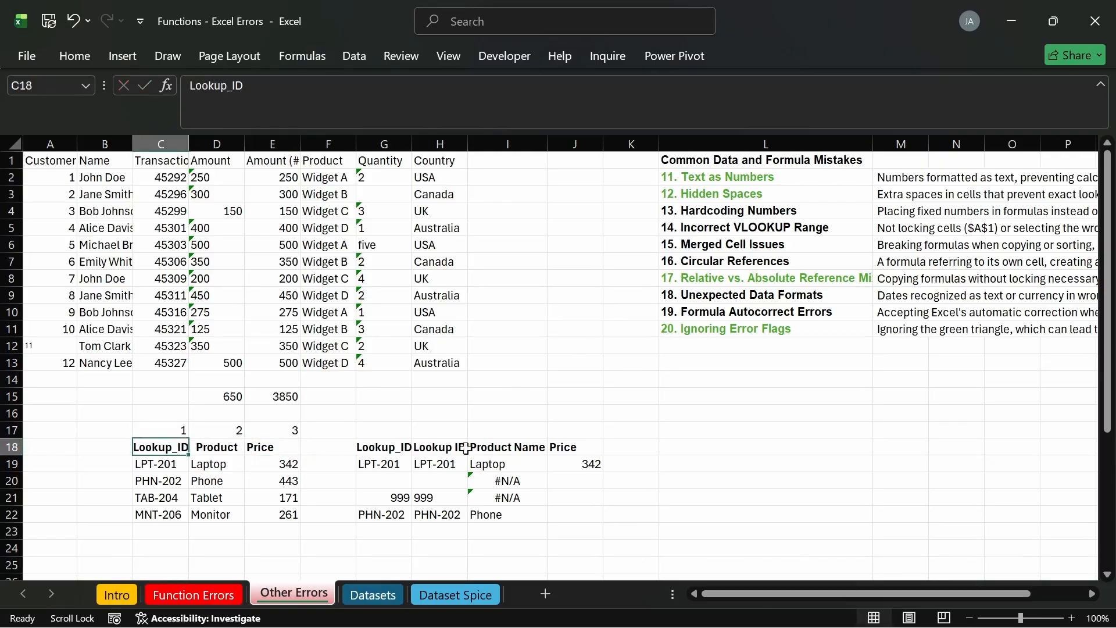
Step: Replace the hardcoded column index in I19's VLOOKUP formula with a reference to D17
double_click(491, 458)
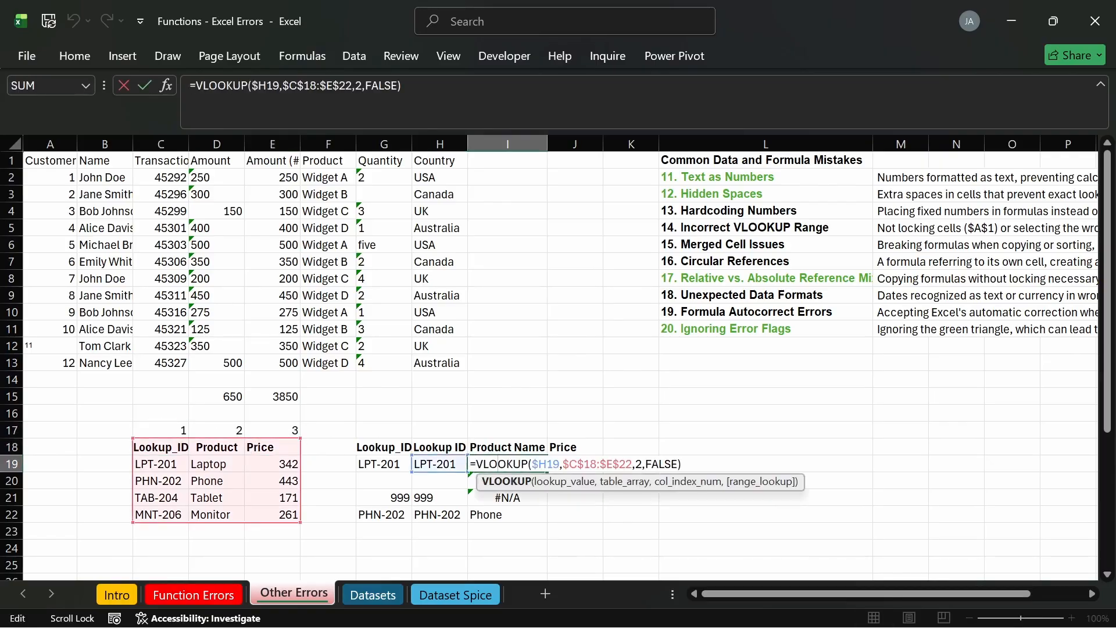
left_click_drag(642, 465, 633, 465)
left_click(234, 431)
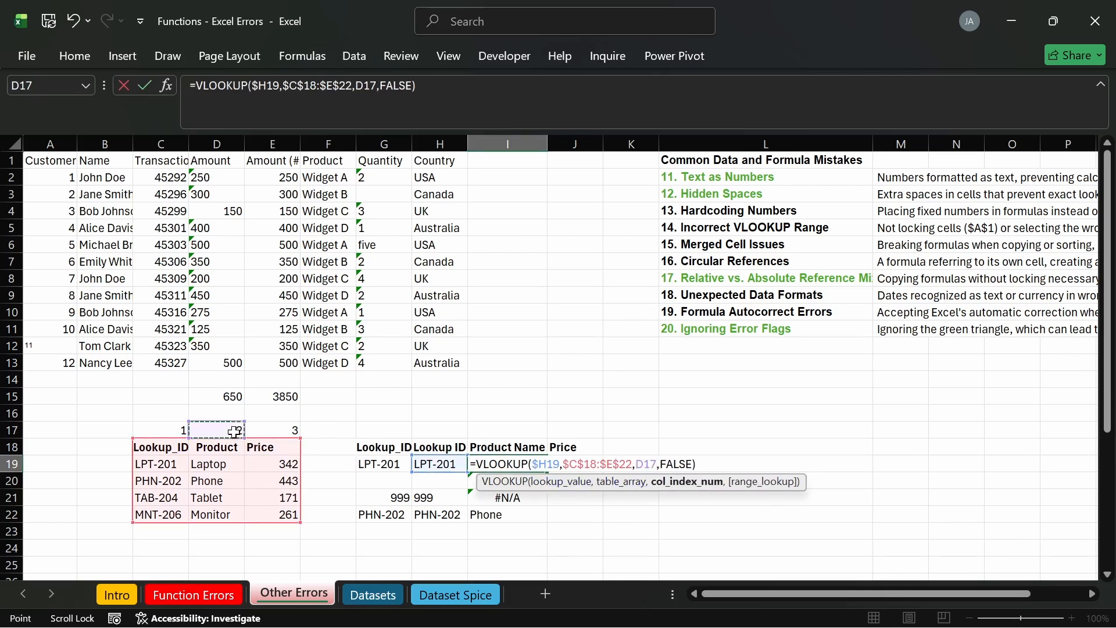
key("Return")
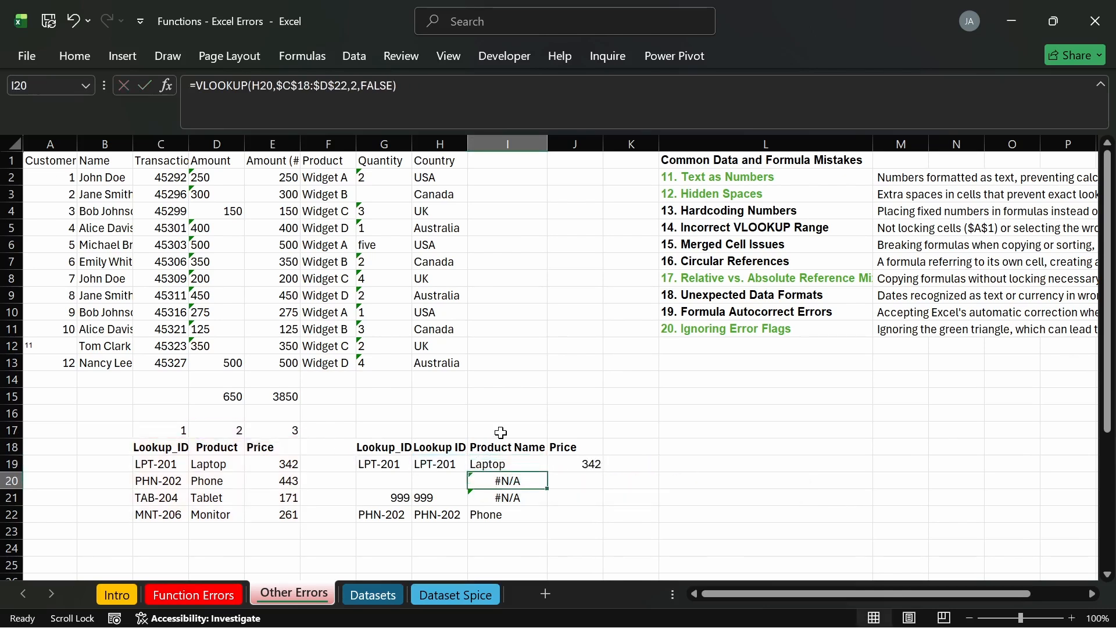
Step: Fill I19's VLOOKUP formula across into J19 and check its column index reference
left_click(519, 465)
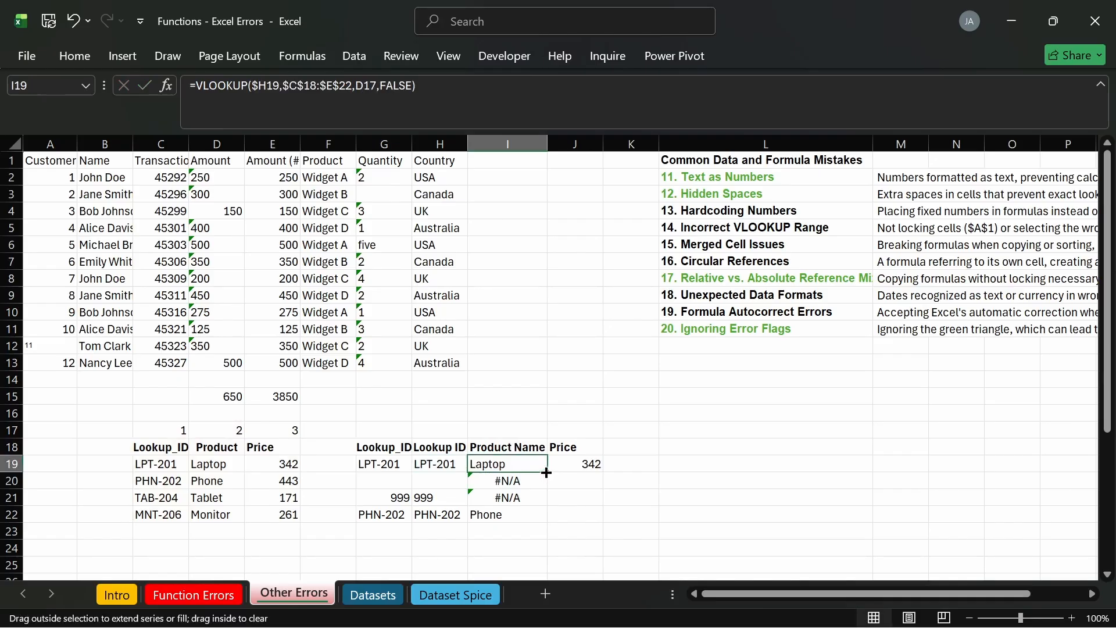
left_click_drag(546, 472, 591, 465)
double_click(587, 464)
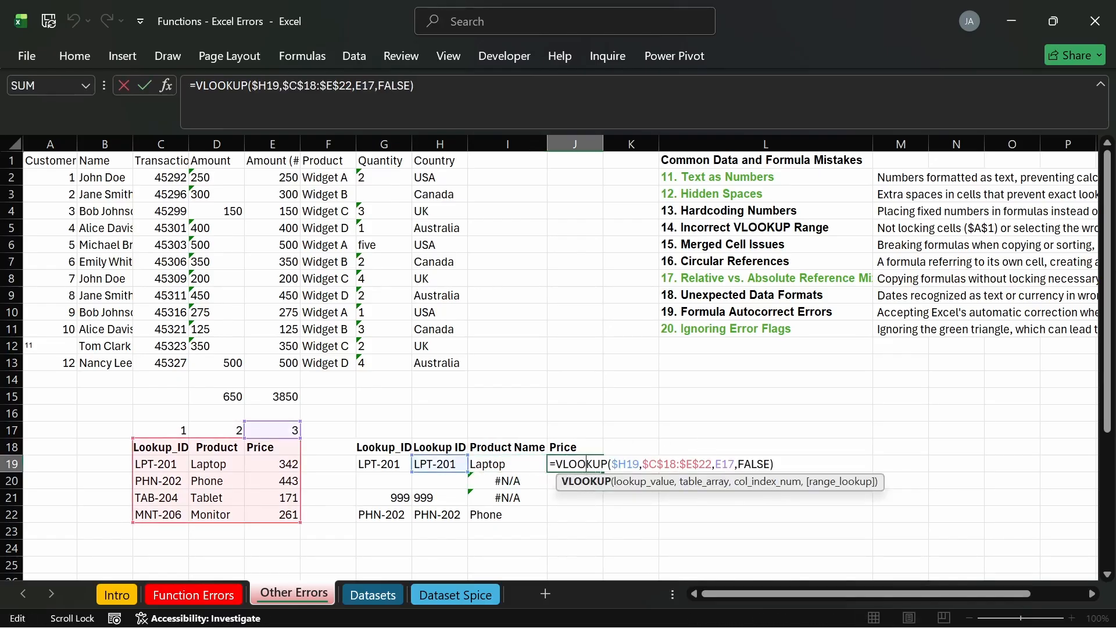
key("Return")
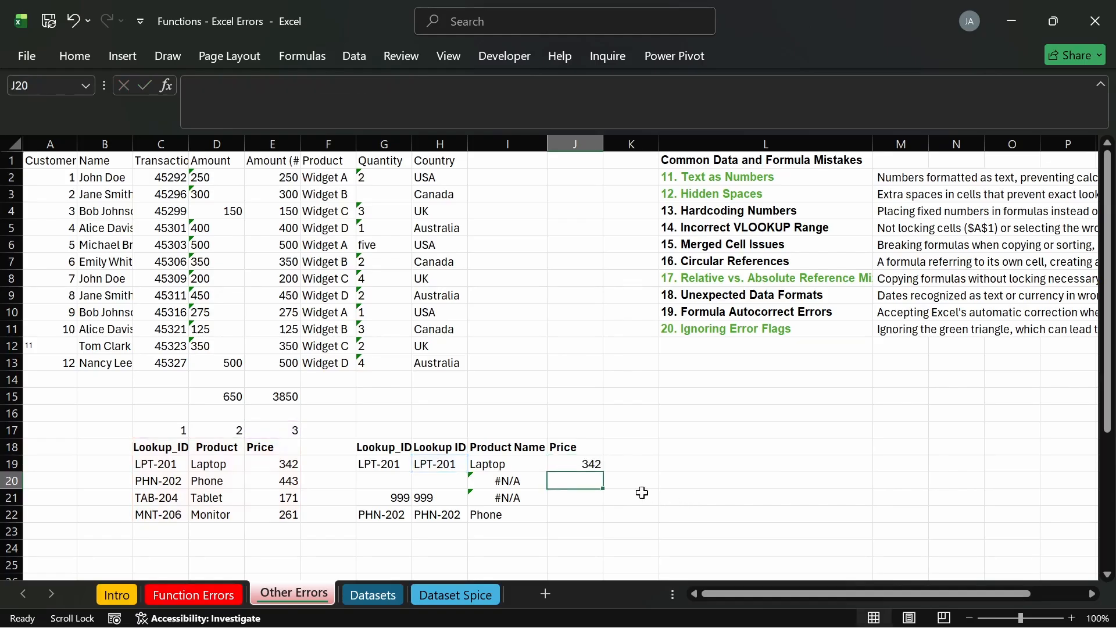
Step: Fill I19's VLOOKUP formula down to I22 and inspect the shifted column index reference in I22
left_click(525, 463)
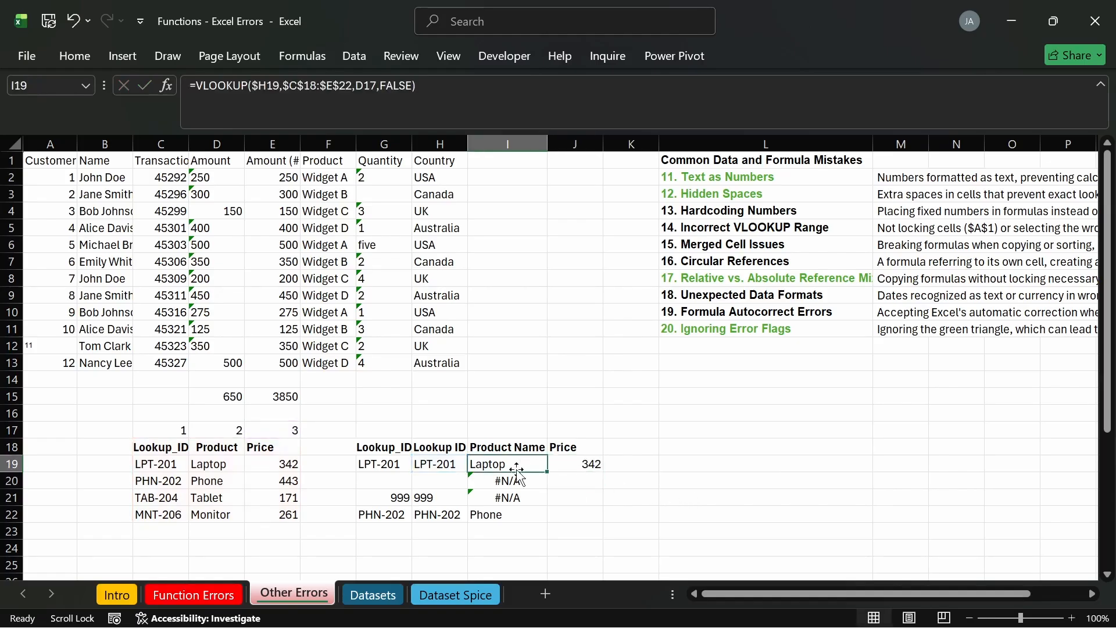
left_click_drag(548, 476, 547, 522)
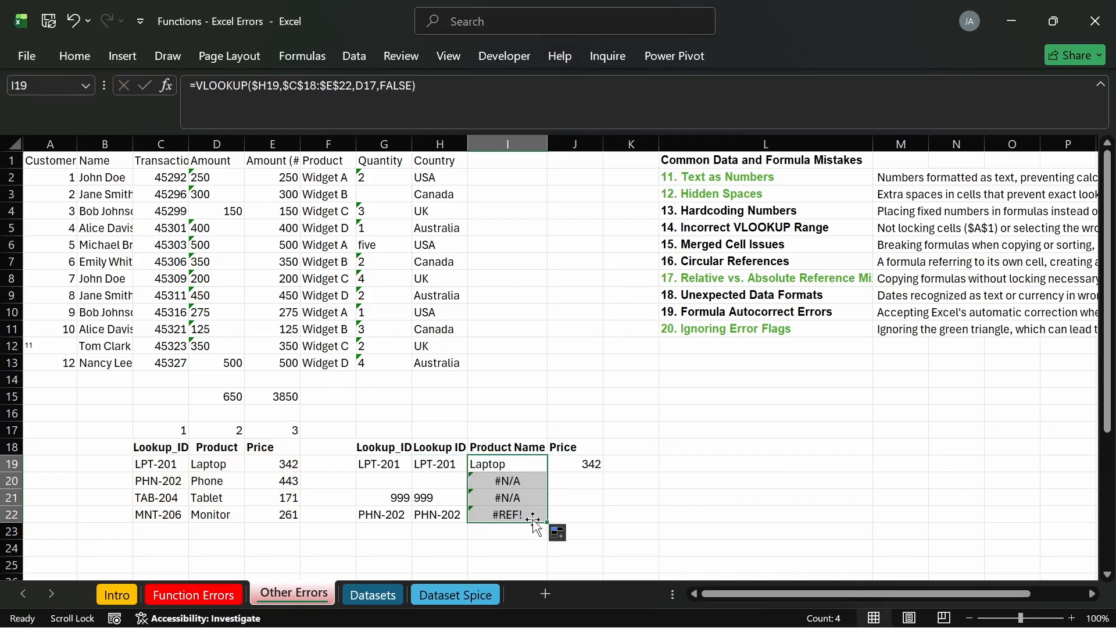
left_click(528, 509)
double_click(526, 516)
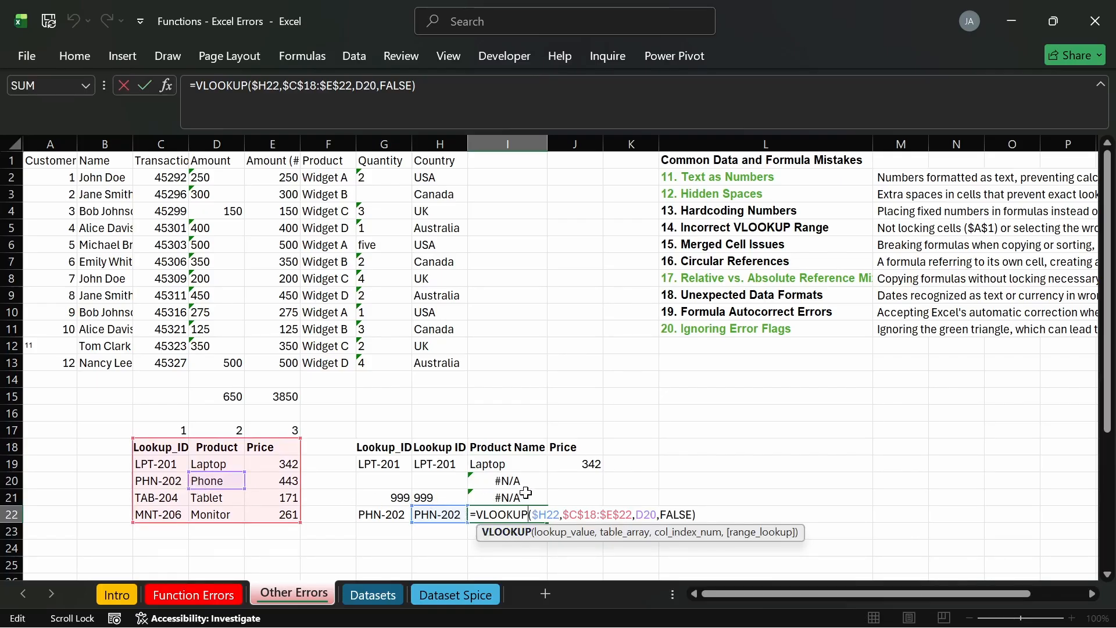
key("Return")
Step: Make the column index reference in I19's VLOOKUP formula fully absolute as $D$17
double_click(519, 468)
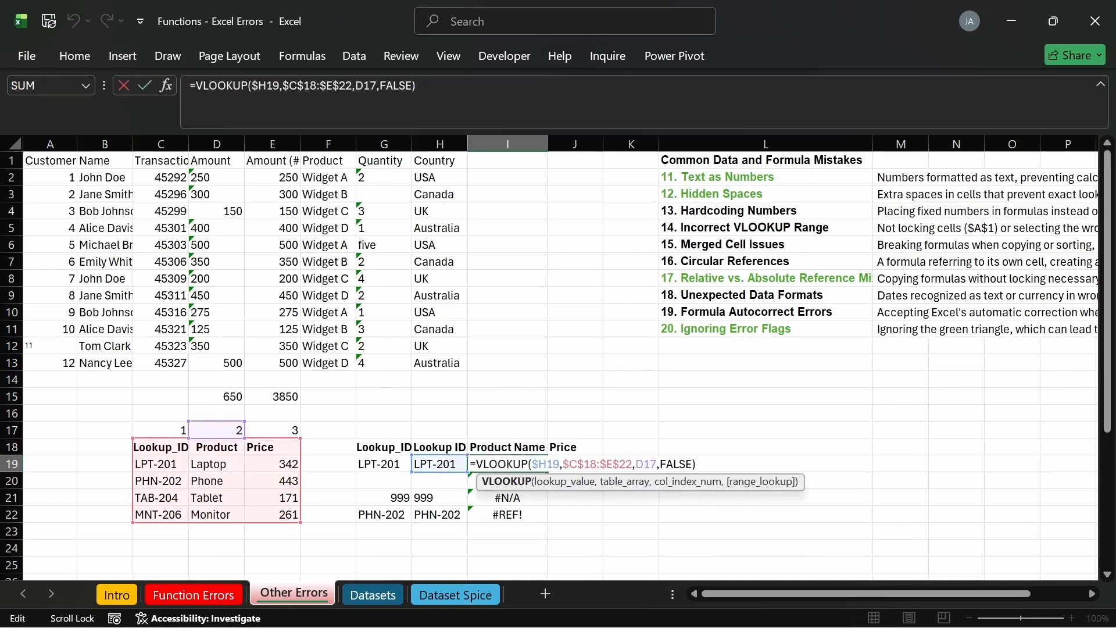
left_click_drag(657, 465, 636, 464)
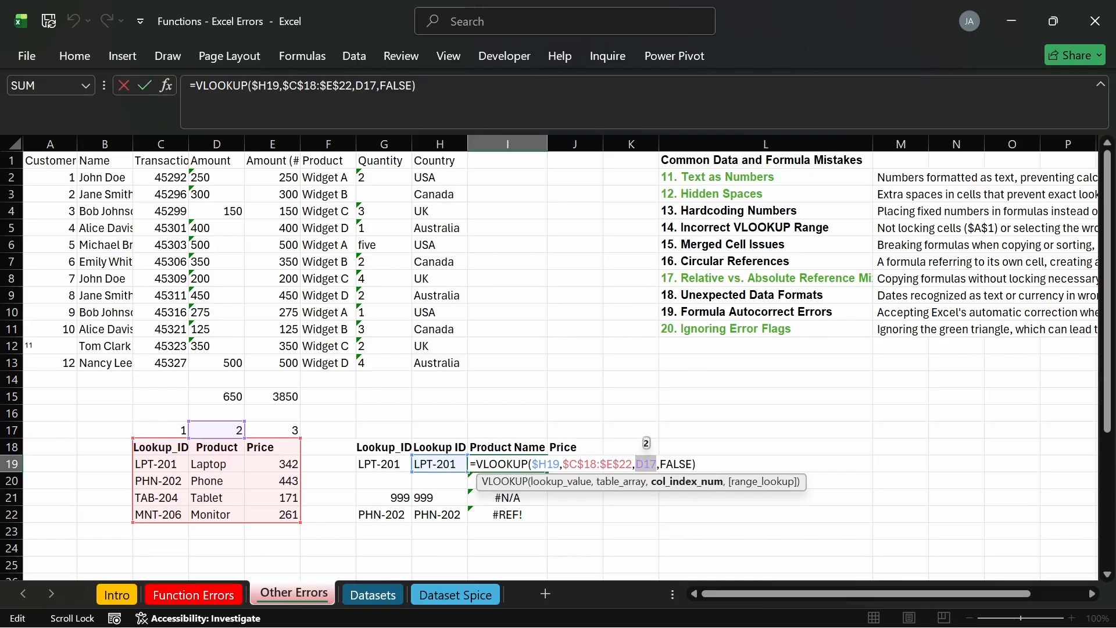
key("F4")
key("Return")
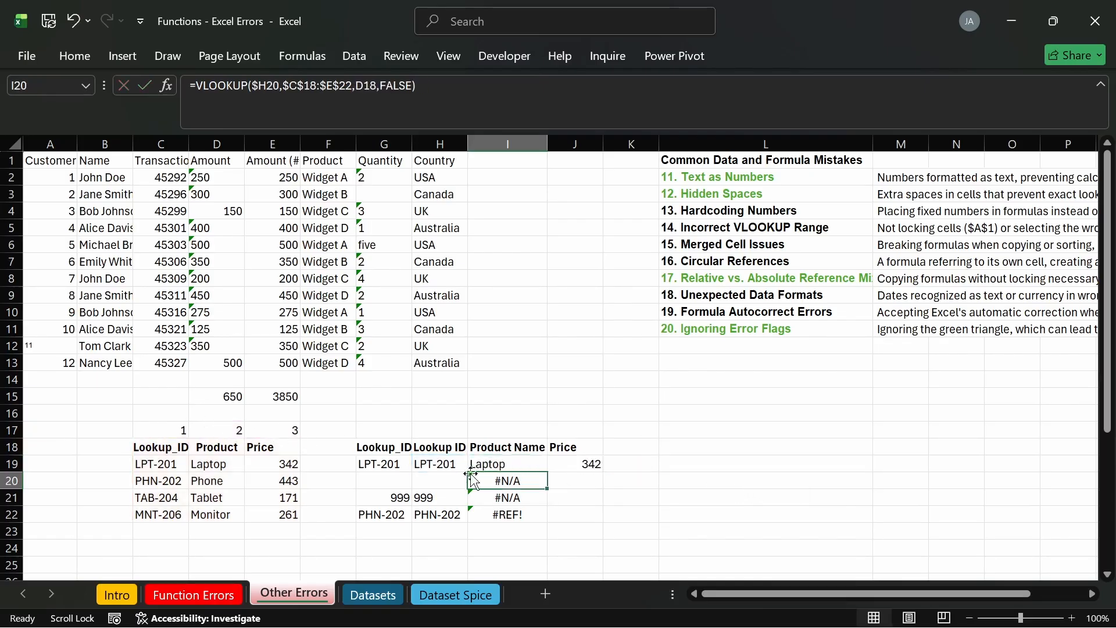
Step: Change the column index reference in I19's VLOOKUP formula to D$17 so only the row is locked
double_click(493, 463)
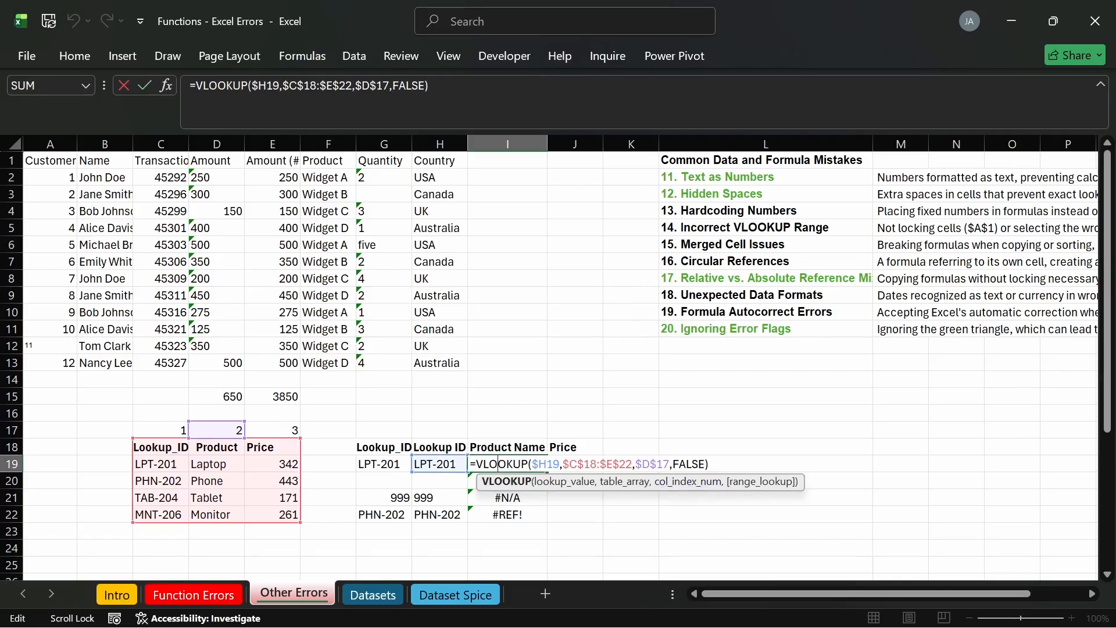
left_click(674, 482)
key("F4")
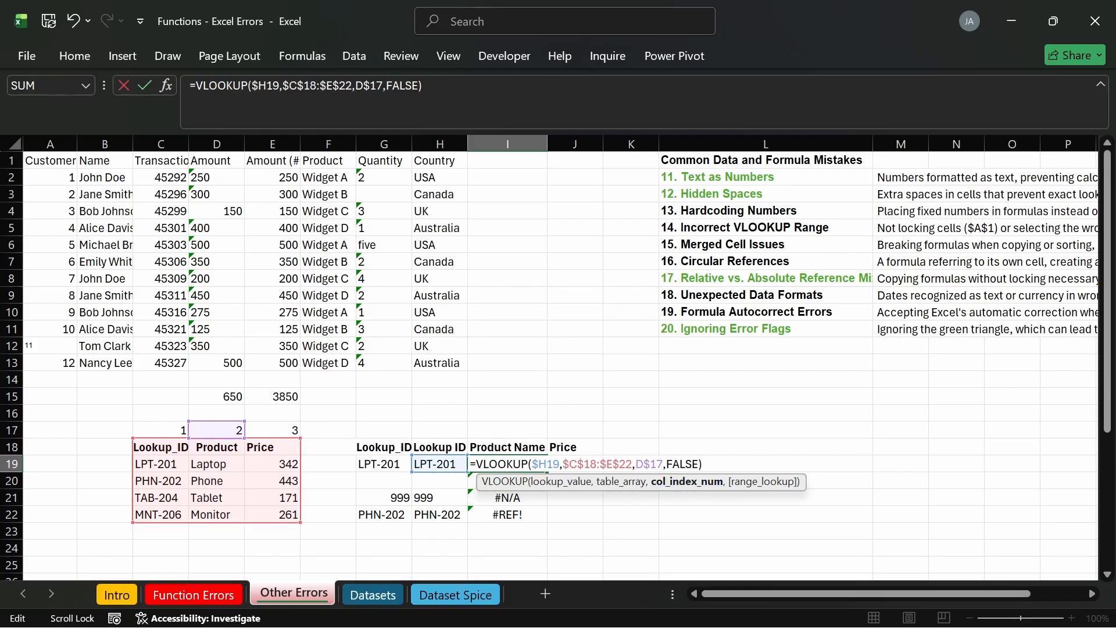
key("Return")
Step: Fill the VLOOKUP formula with the row-locked column index from I19 down through I22
left_click(537, 465)
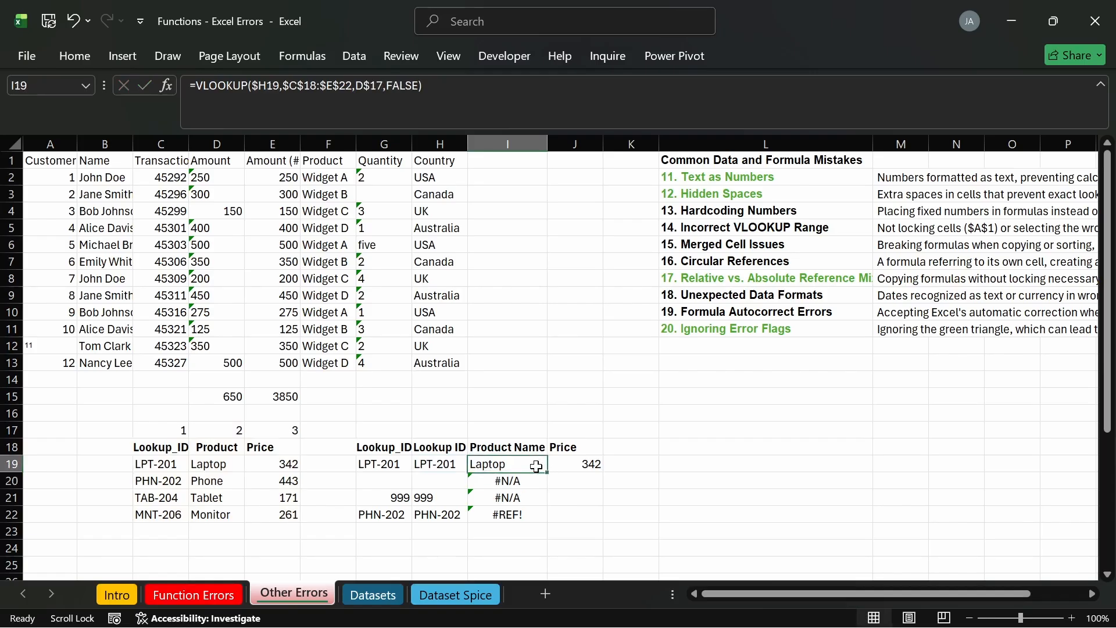
key("ctrl+shift+Down")
key("ctrl+d")
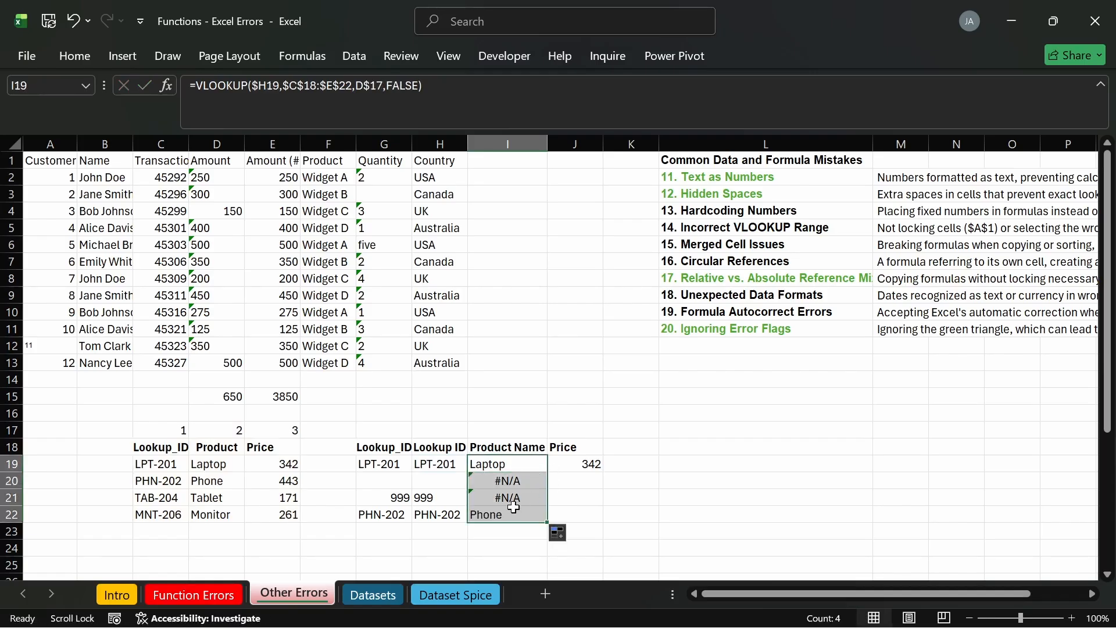
key("ctrl+Down")
Step: Fill I19's row-locked VLOOKUP formula across into the Price cell J19 and check the resulting formula
left_click(531, 468)
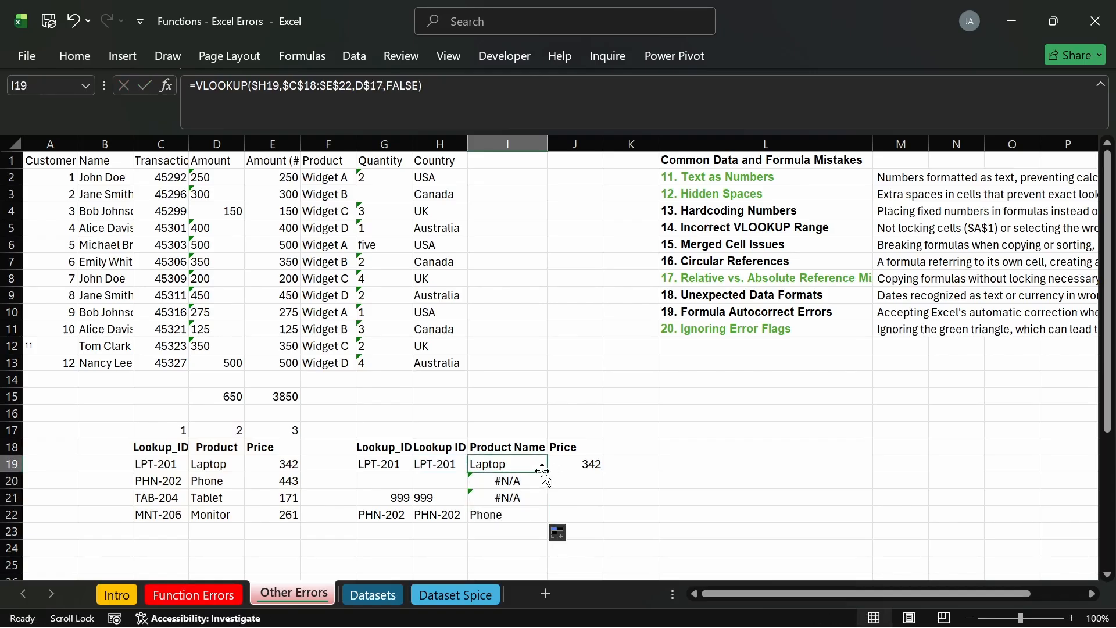
left_click_drag(547, 472, 595, 468)
left_click(591, 465)
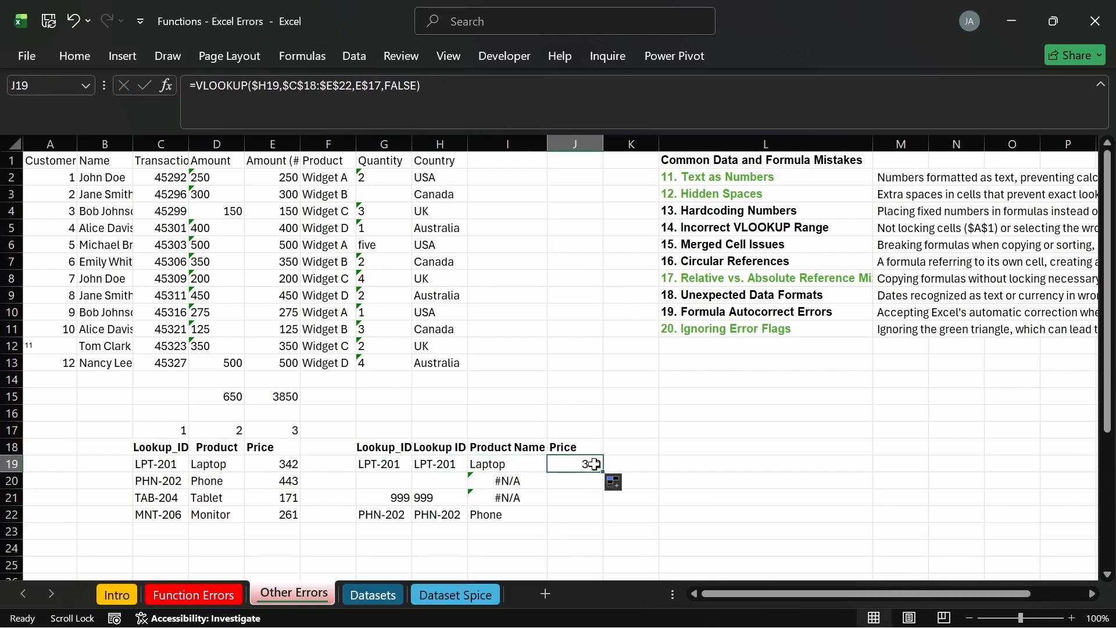
Step: Fill the Price VLOOKUP formula from J19 down through J22 and review the mixed references in I19 and J19
double_click(603, 473)
left_click(592, 514)
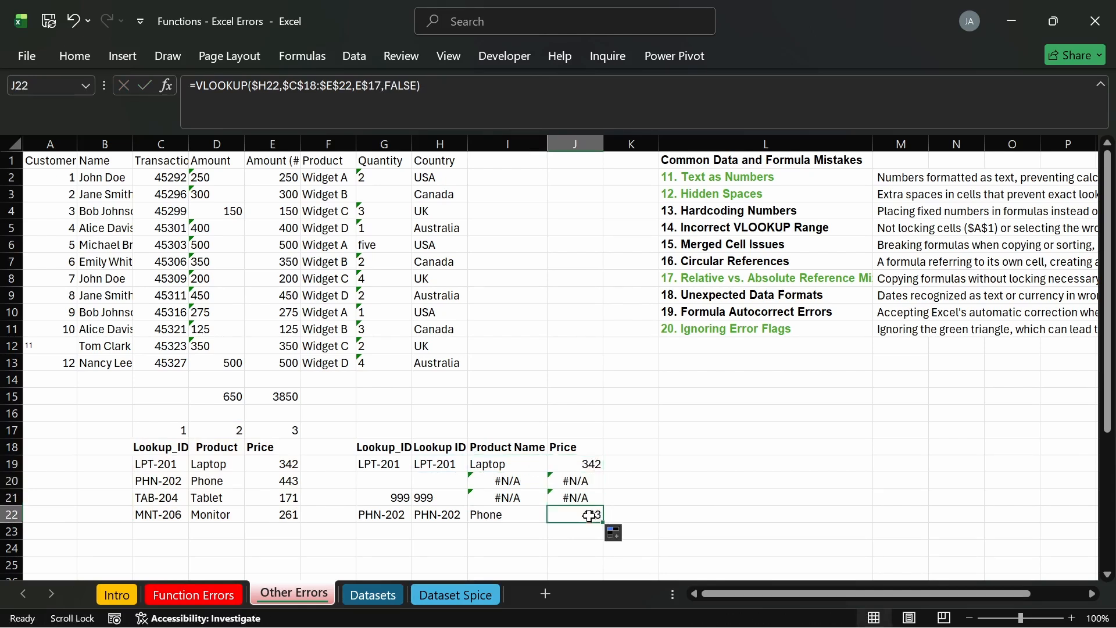
left_click(517, 467)
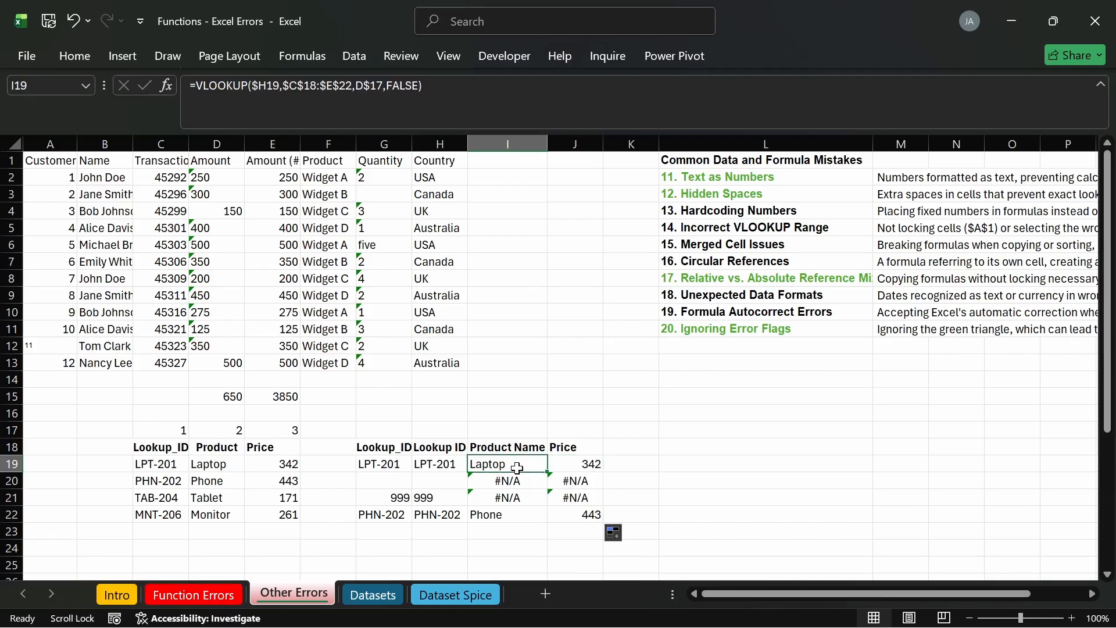
double_click(519, 465)
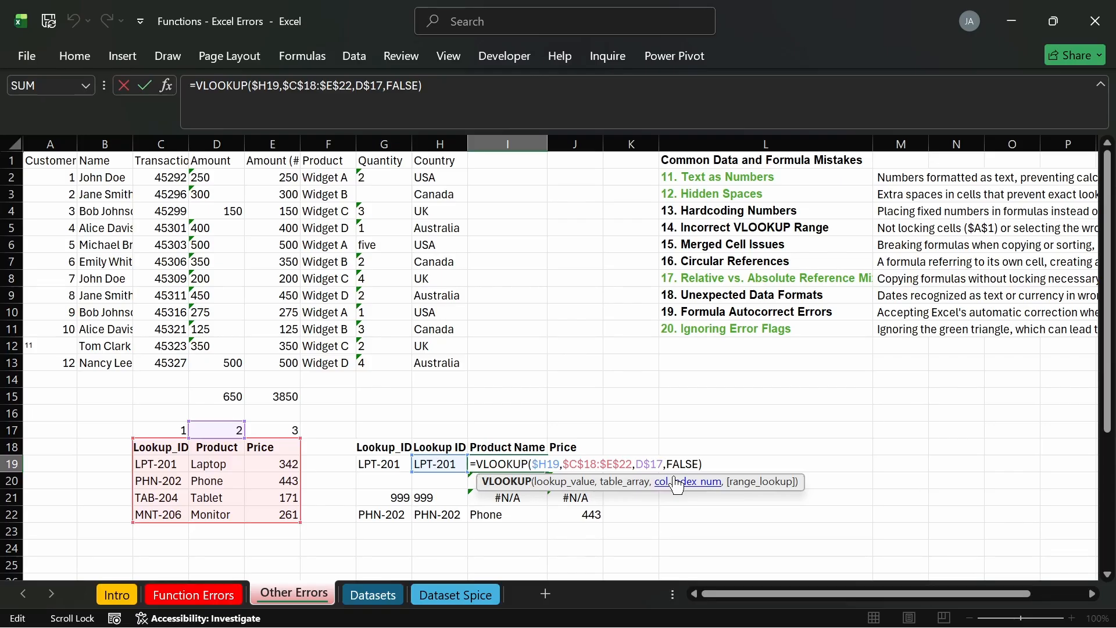
key("Return")
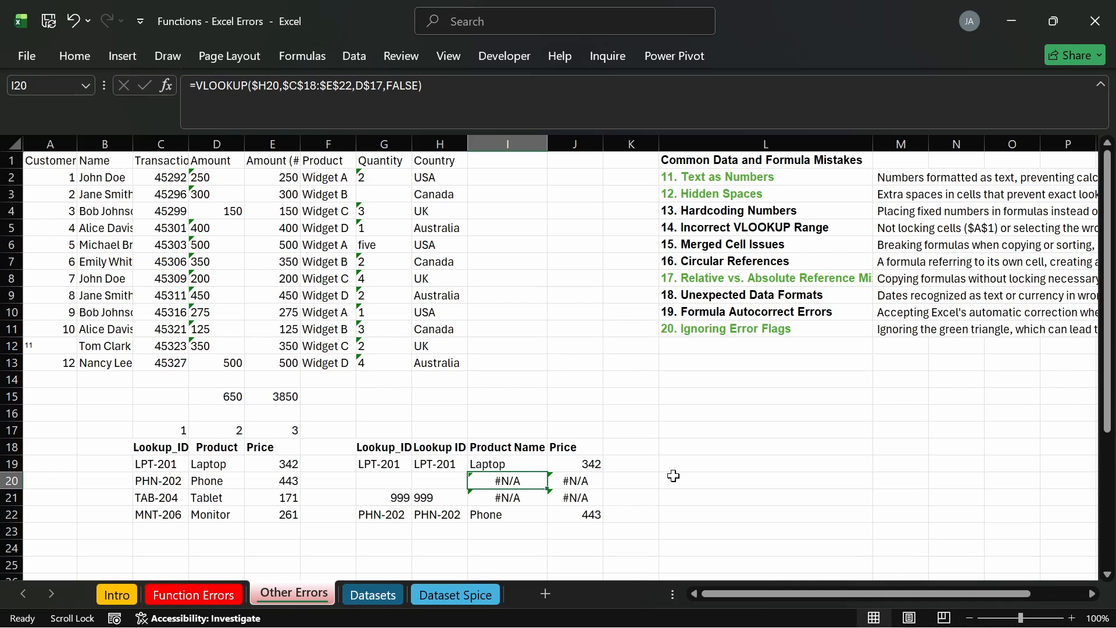
left_click(567, 461)
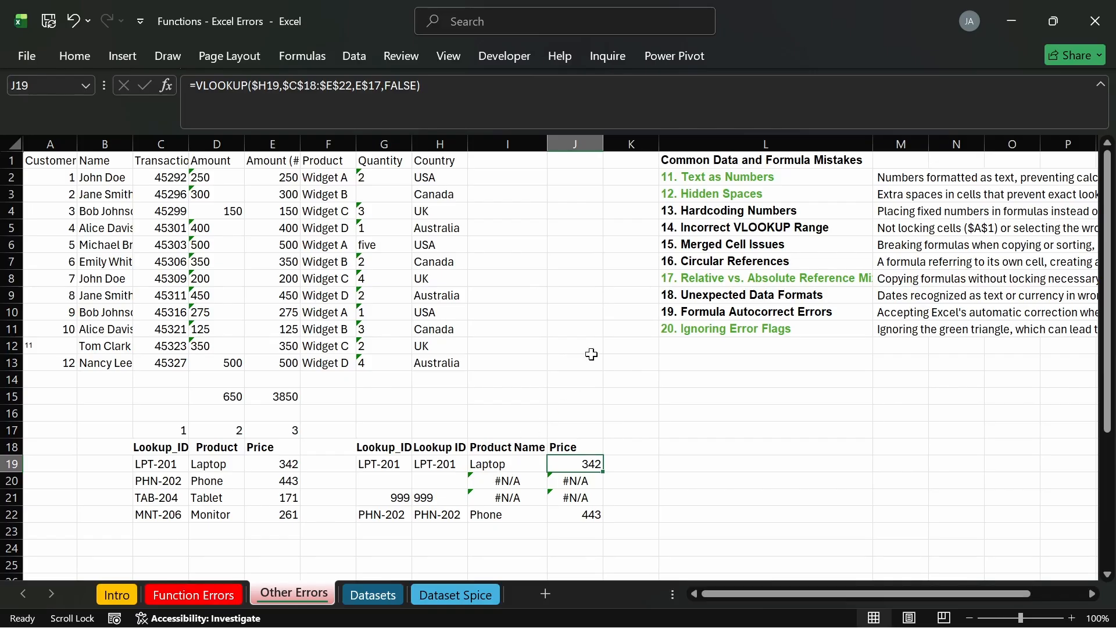
Step: Mark the list item "13. Hardcoding Numbers" in L4 as covered by colouring its text green
left_click(721, 215)
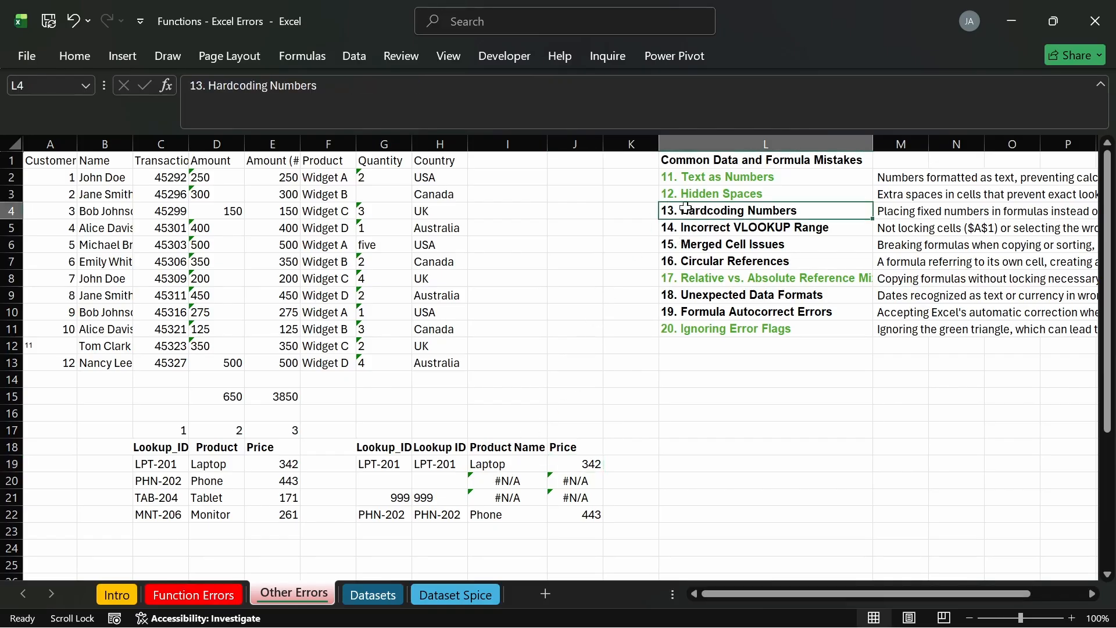
left_click_drag(795, 590, 872, 594)
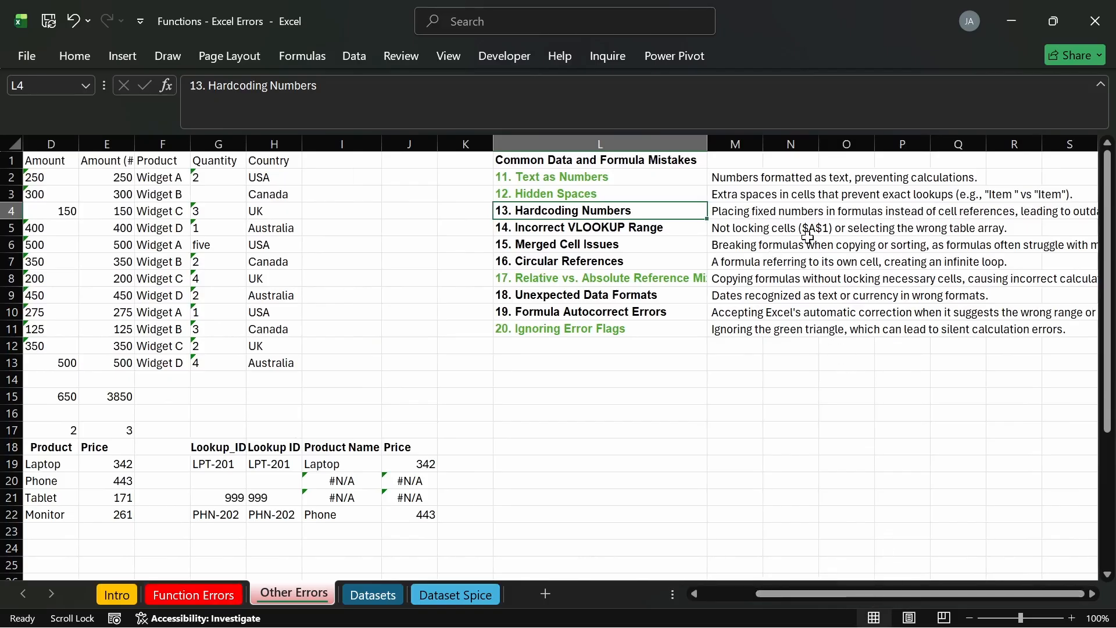
scroll(752, 212, "right", 3)
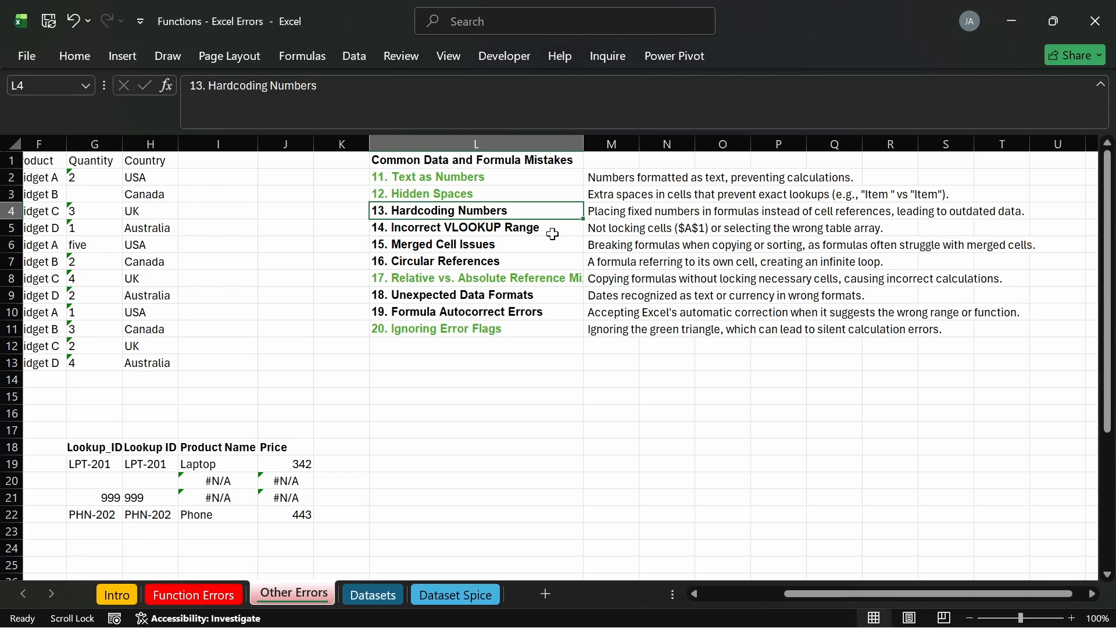
scroll(553, 234, "left", 3)
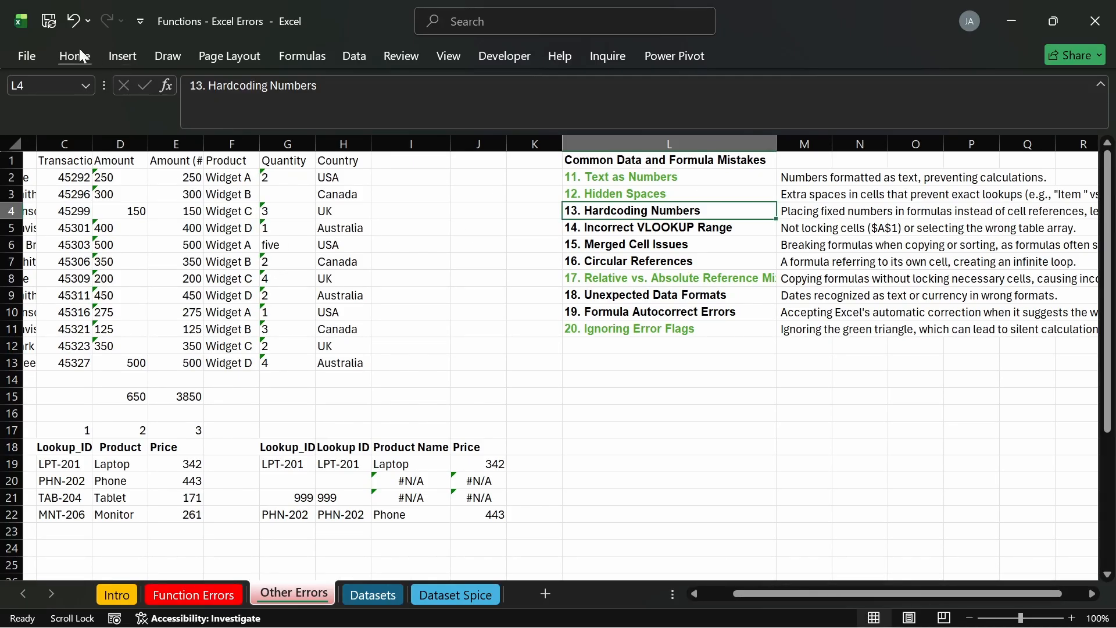
left_click(80, 52)
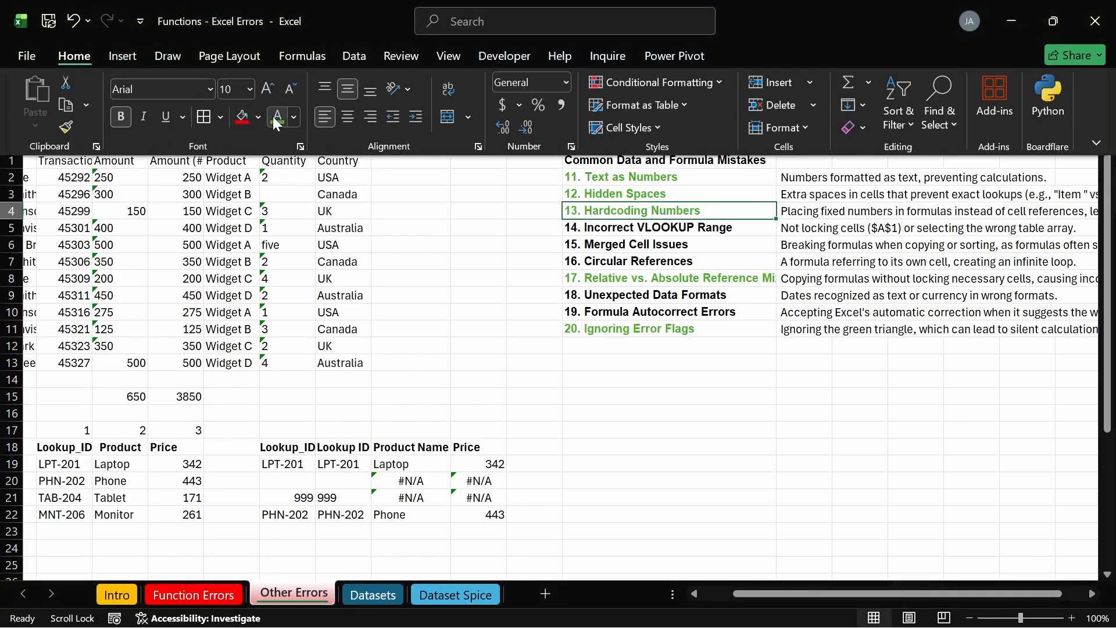
left_click(404, 391)
left_click(407, 395)
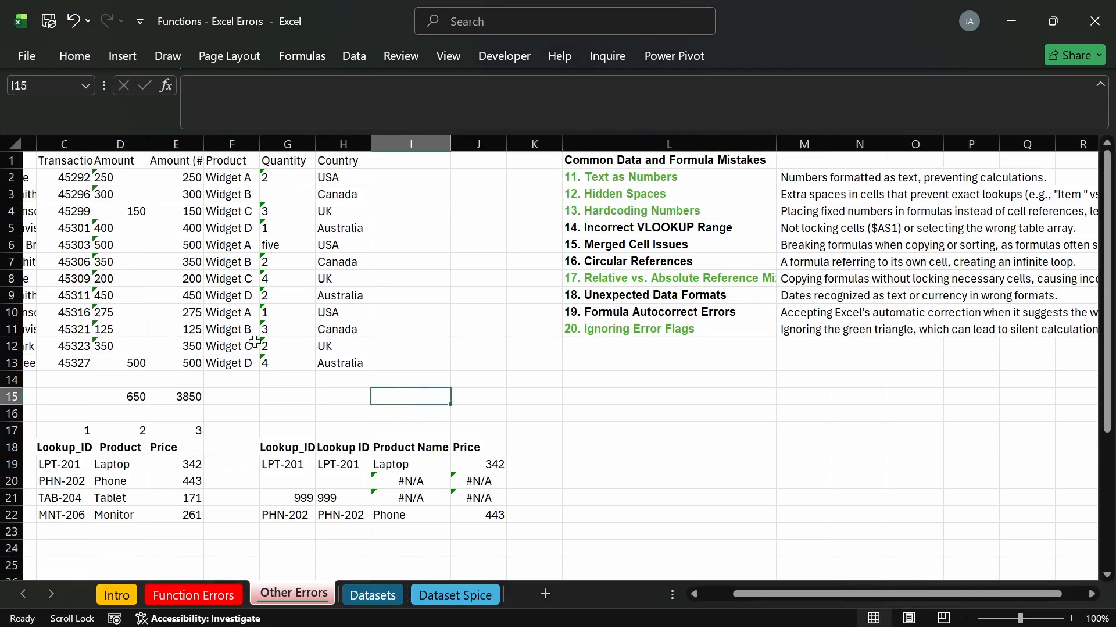
Step: Examine the #N/A lookup results in I20:J21 and the VLOOKUP formulas behind I20 and I21
left_click(413, 481)
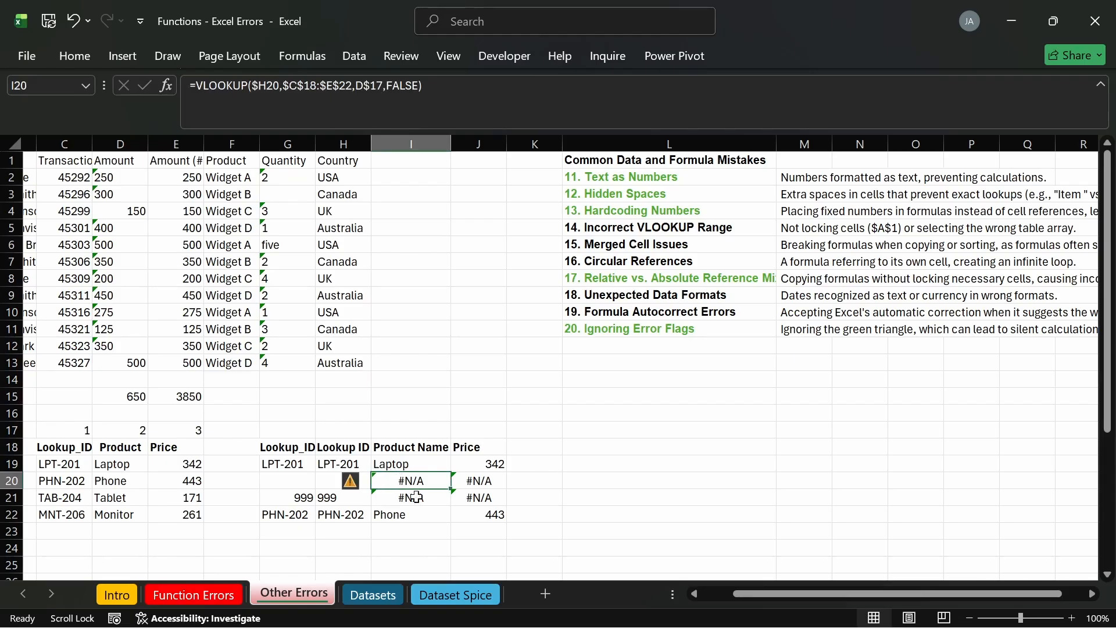
left_click_drag(413, 484, 481, 498)
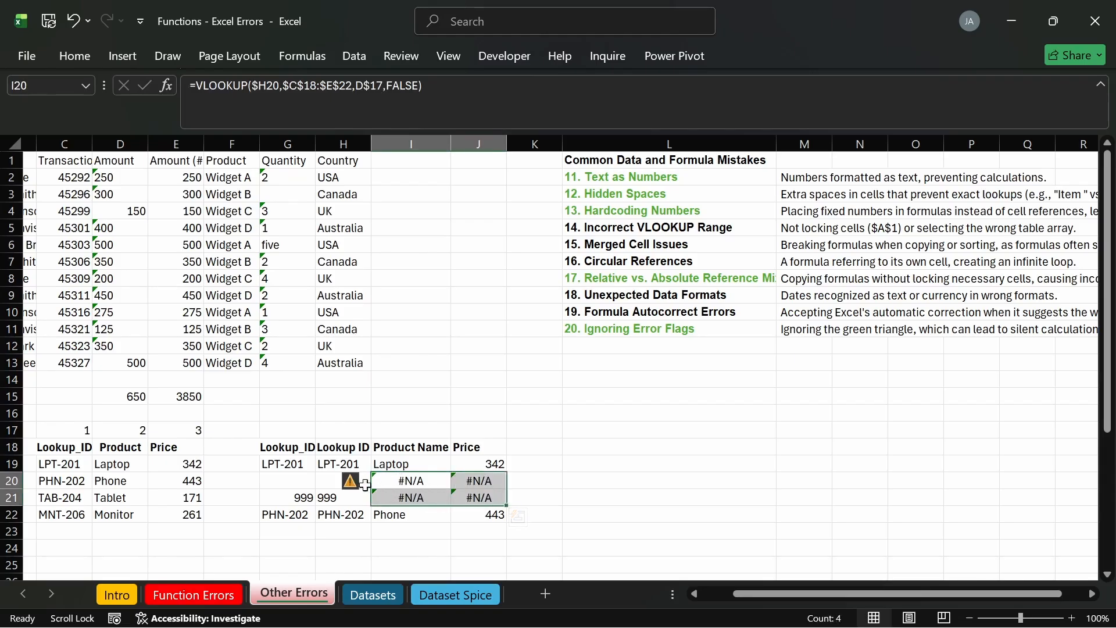
left_click(396, 480)
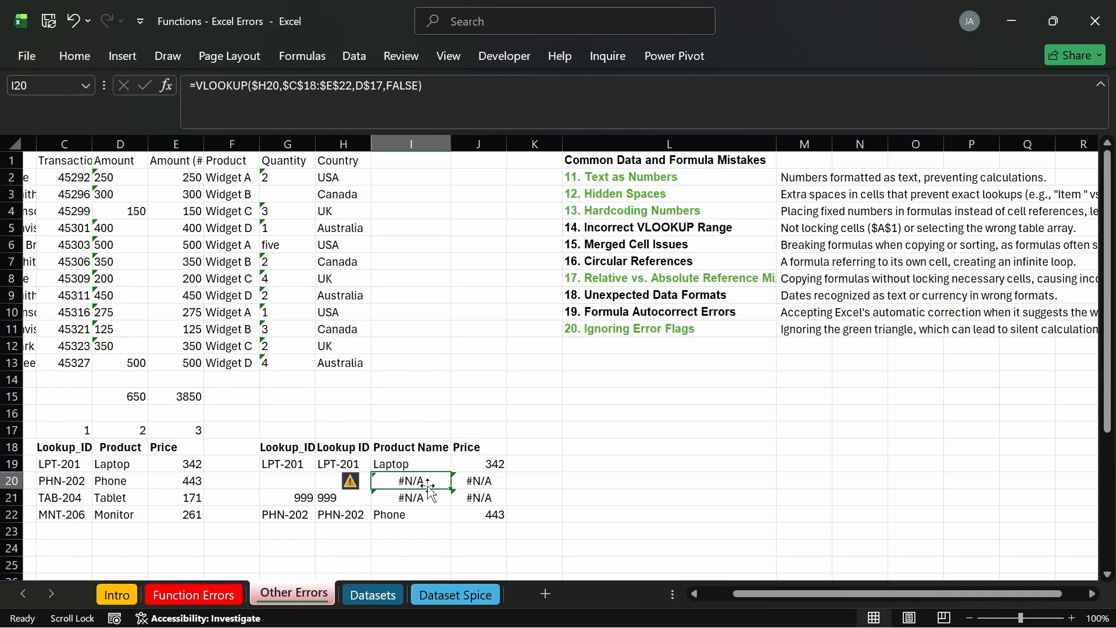
left_click(418, 501)
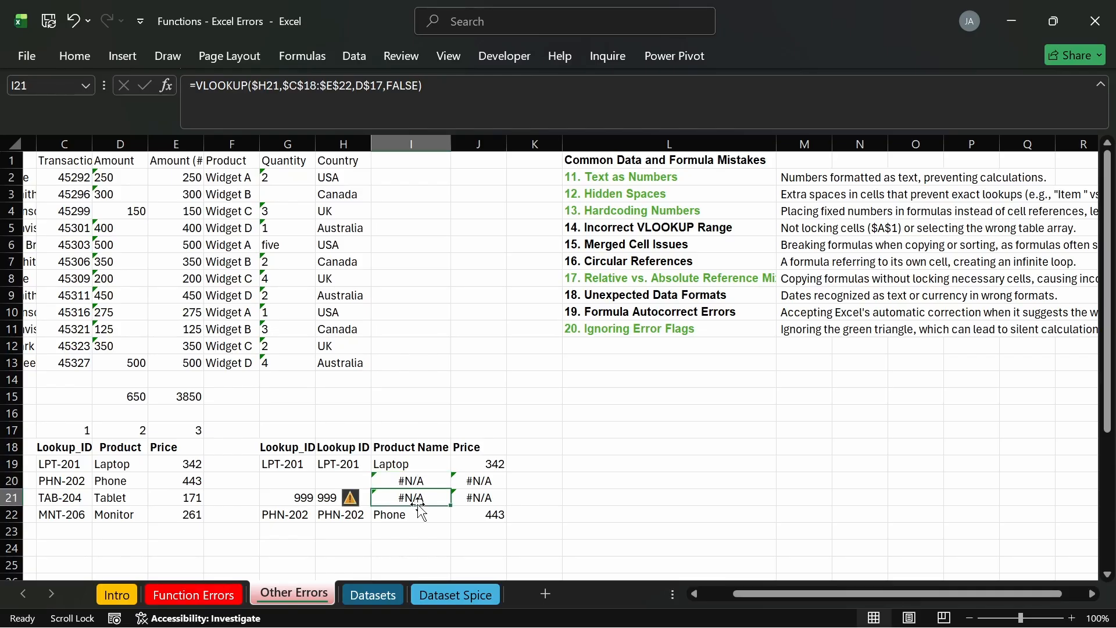
left_click(433, 482)
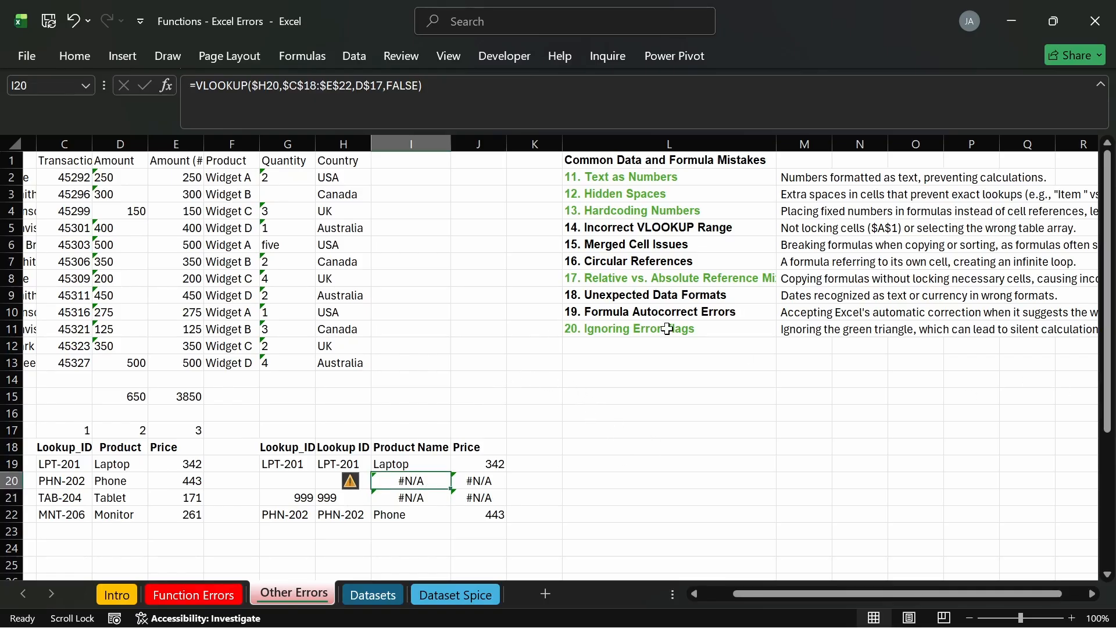
Step: Read the description of "14. Incorrect VLOOKUP Range" and inspect the table array references in the I19 and I22 formulas
left_click(654, 227)
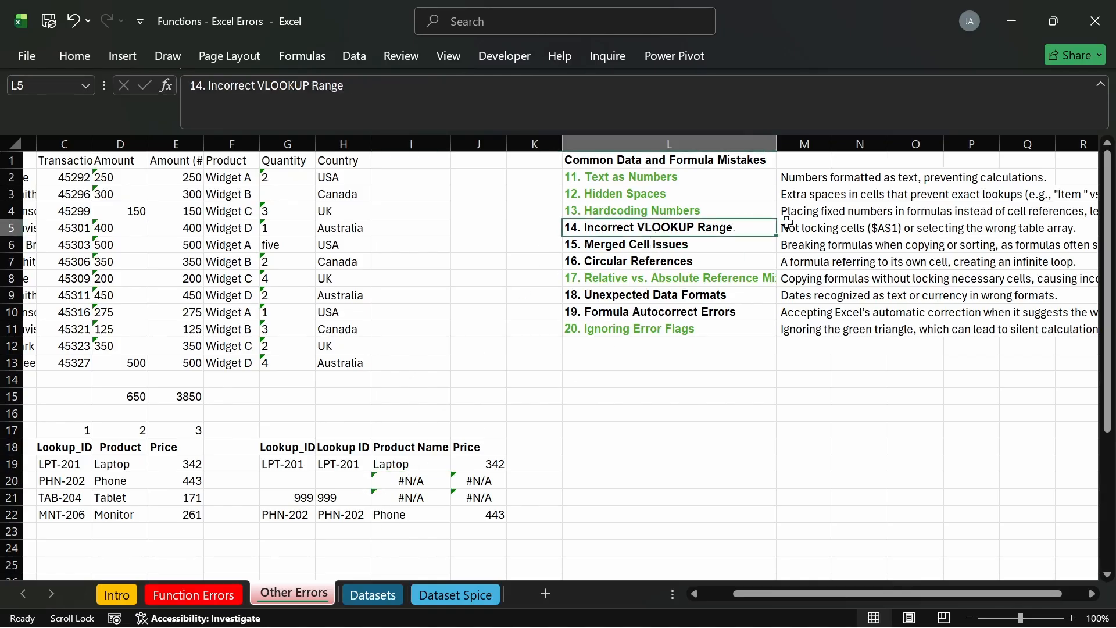
left_click(836, 230)
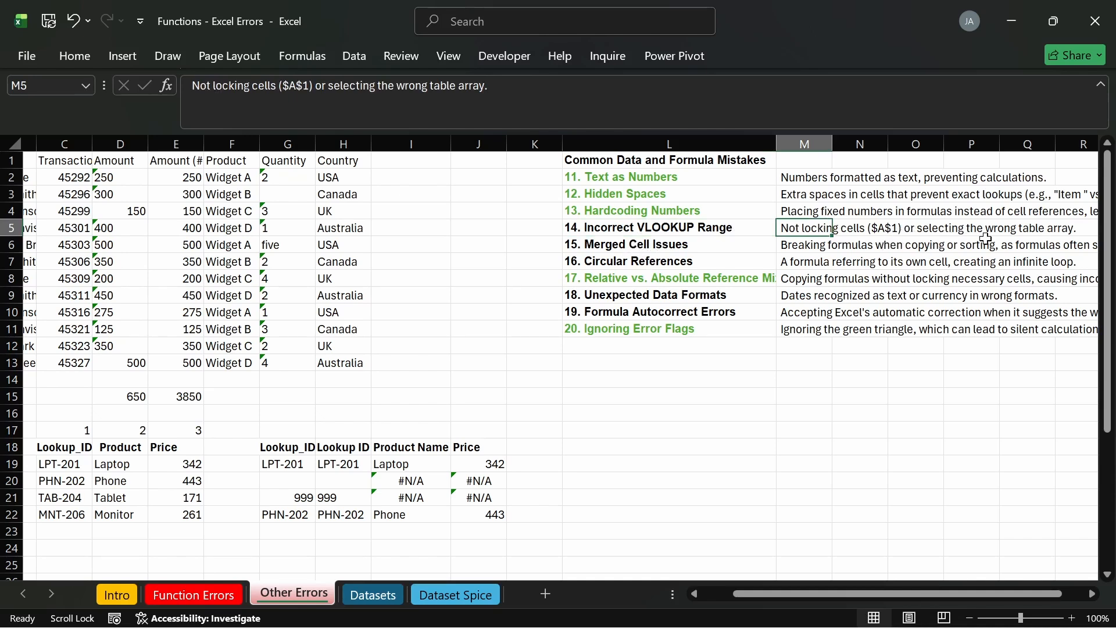
double_click(412, 465)
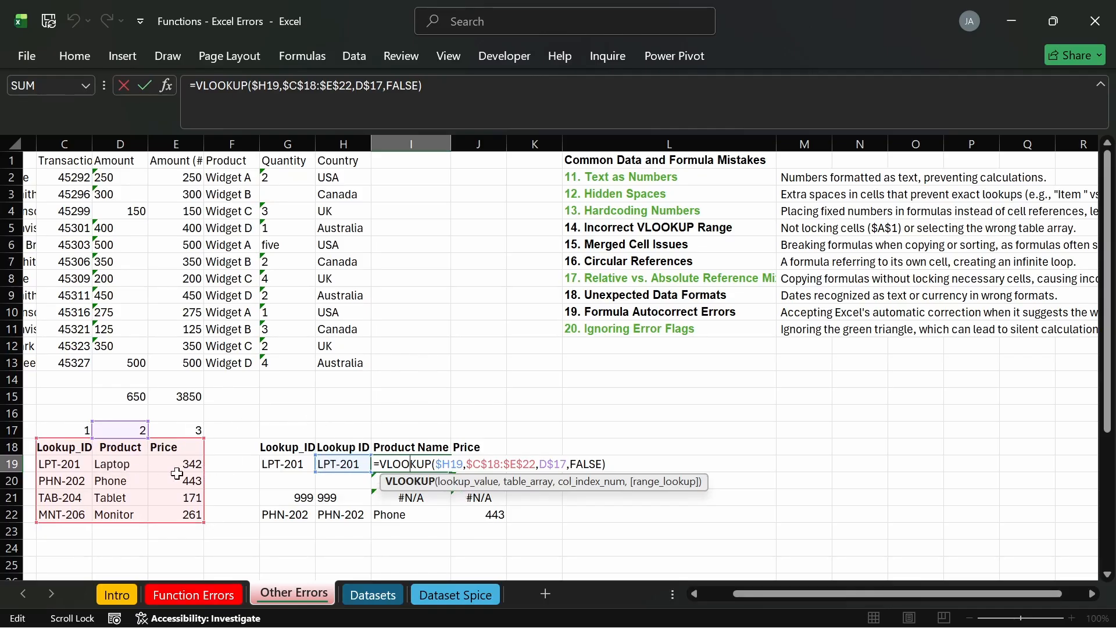
key("Return")
double_click(411, 514)
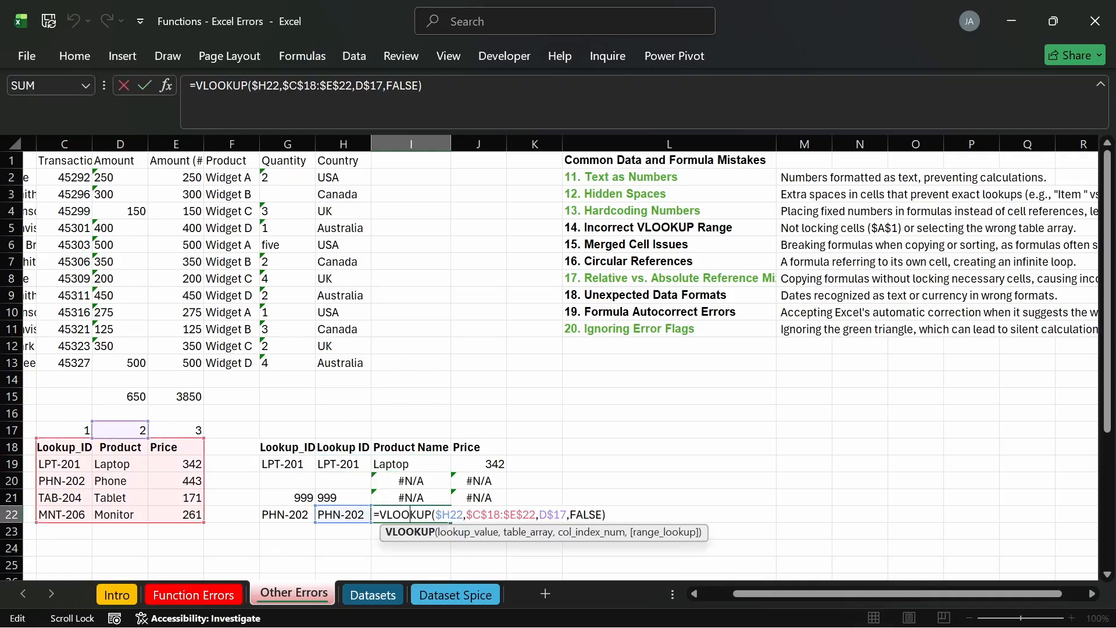
key("Return")
Step: Change the table array in I19's VLOOKUP formula to the fully relative range C18:E22
double_click(416, 464)
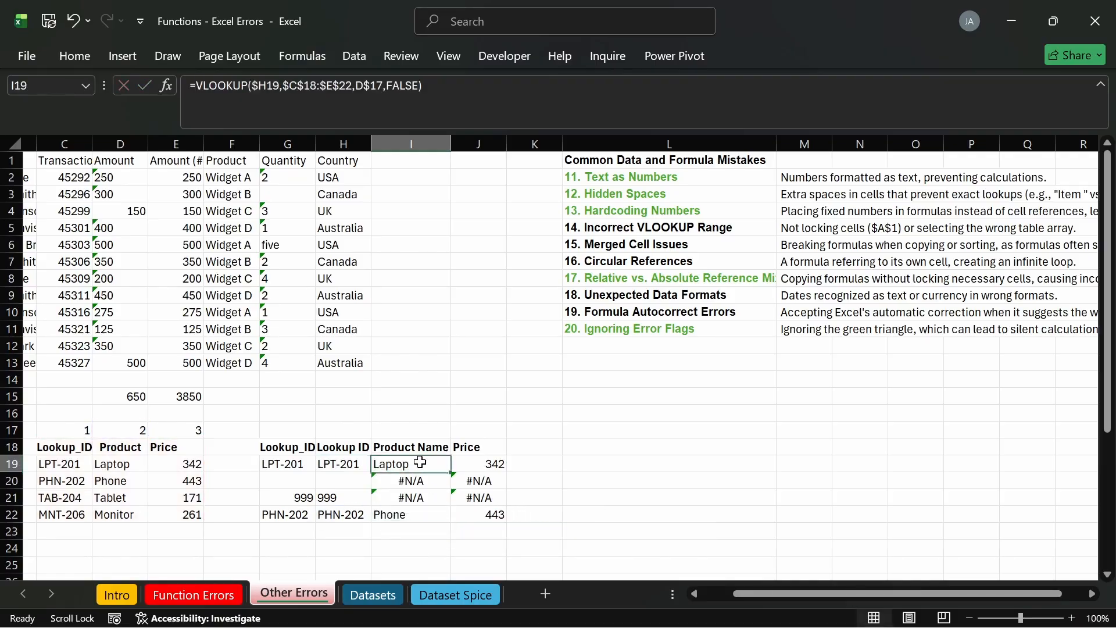
left_click_drag(535, 464, 457, 464)
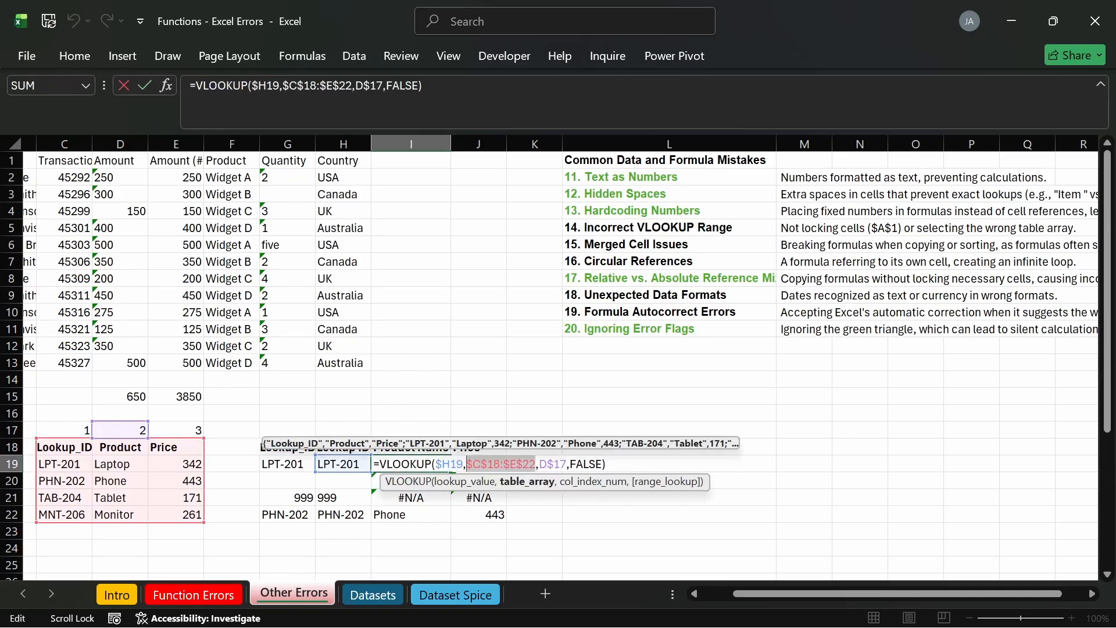
key("F4")
key("F4")
key("F4")
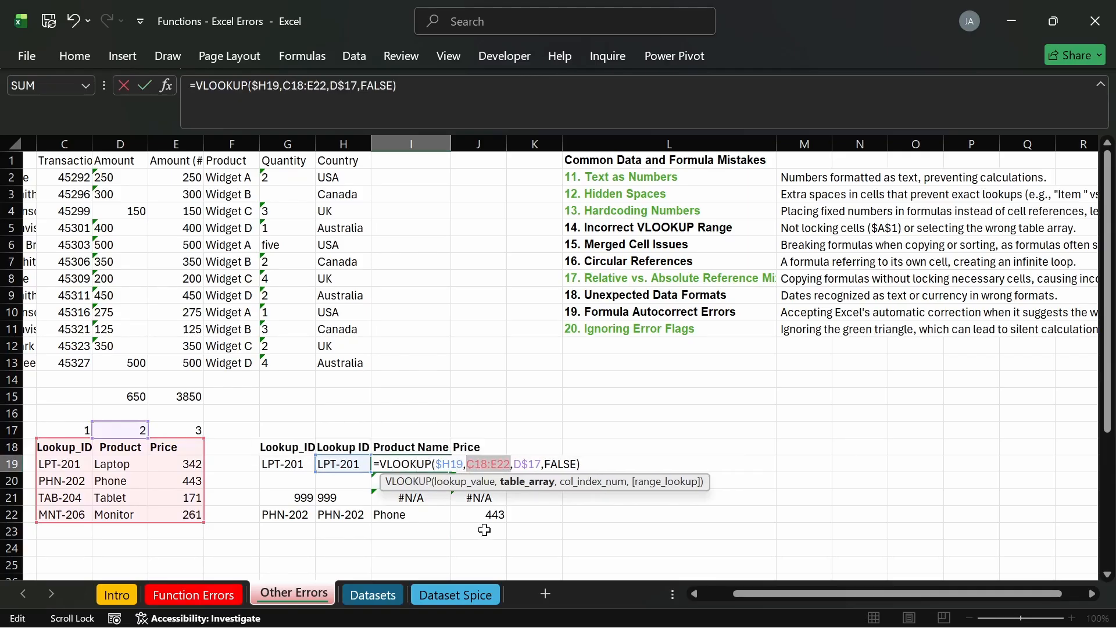
key("Return")
Step: Fill I19's VLOOKUP with the unlocked table range down through I22 and inspect the table array reference in I22
left_click(444, 467)
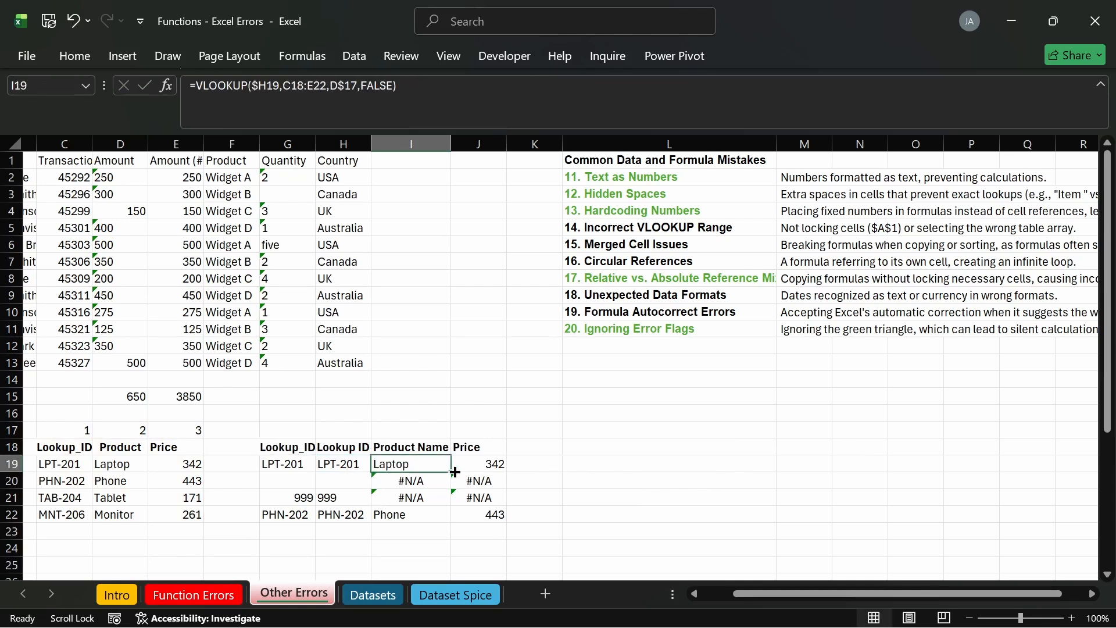
left_click_drag(448, 472, 448, 520)
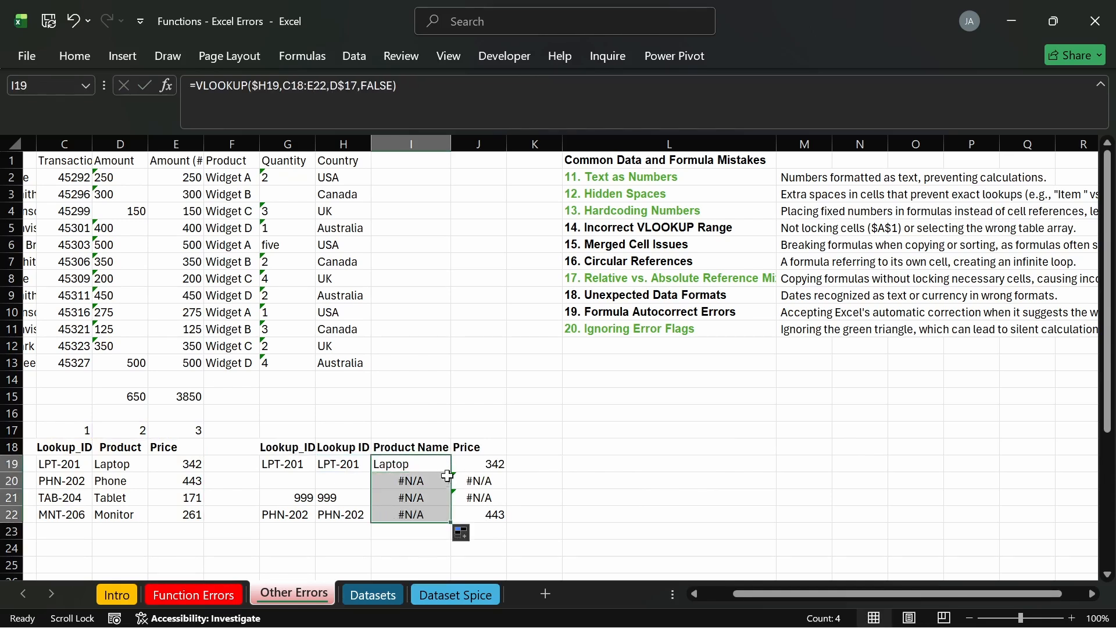
left_click(413, 516)
double_click(414, 516)
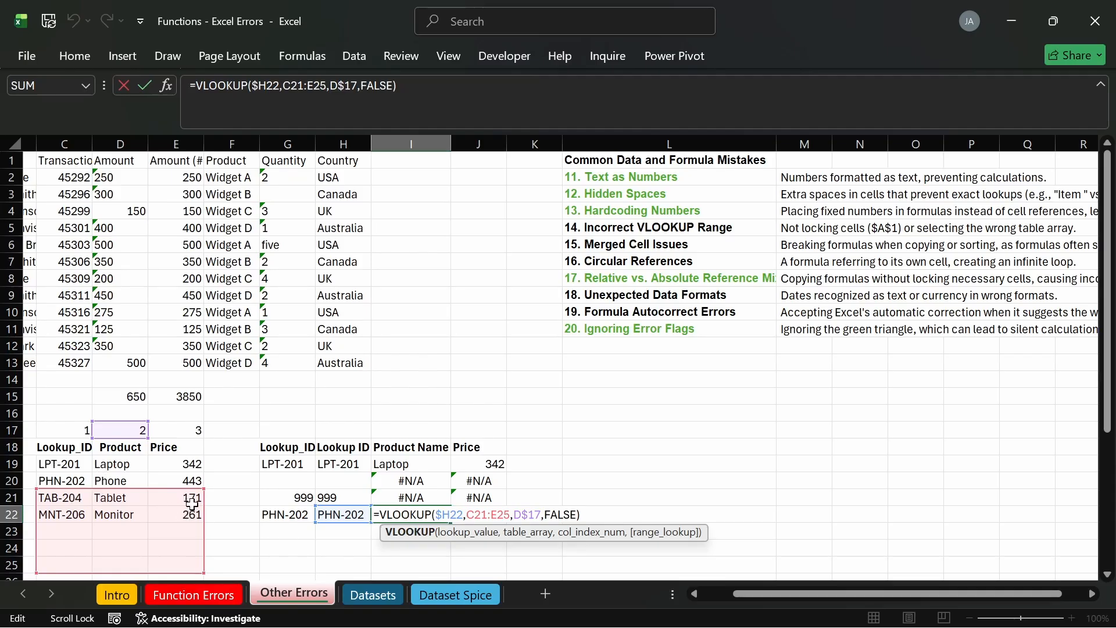
key("Return")
Step: Lock the table array in I19's VLOOKUP formula as $C$18:$E$22 and refill the formula down through I22
double_click(395, 465)
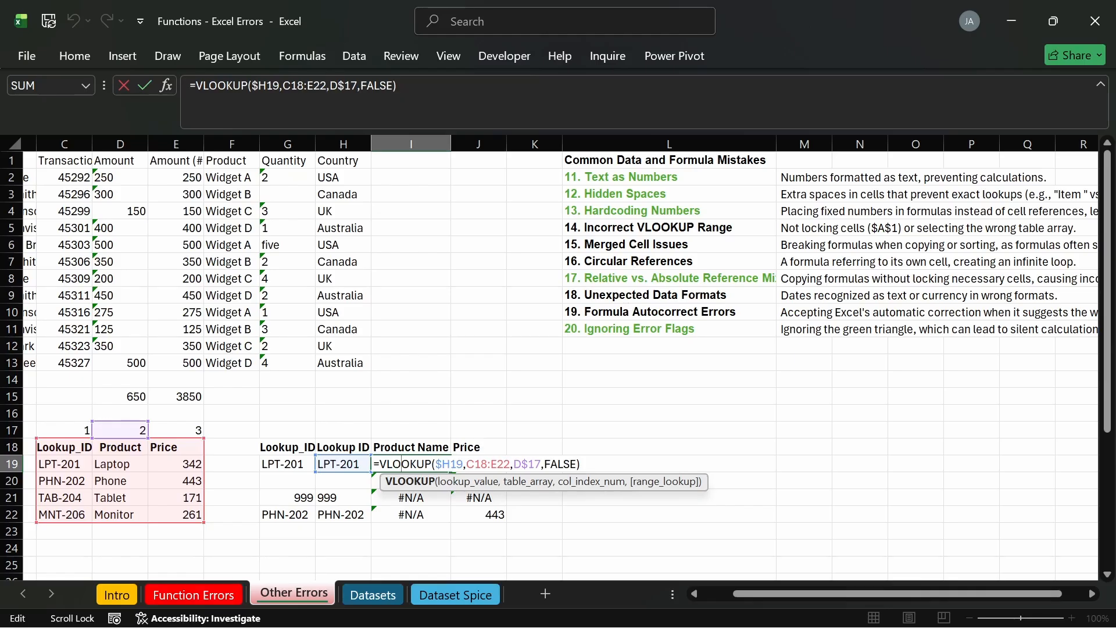
left_click_drag(508, 463, 475, 464)
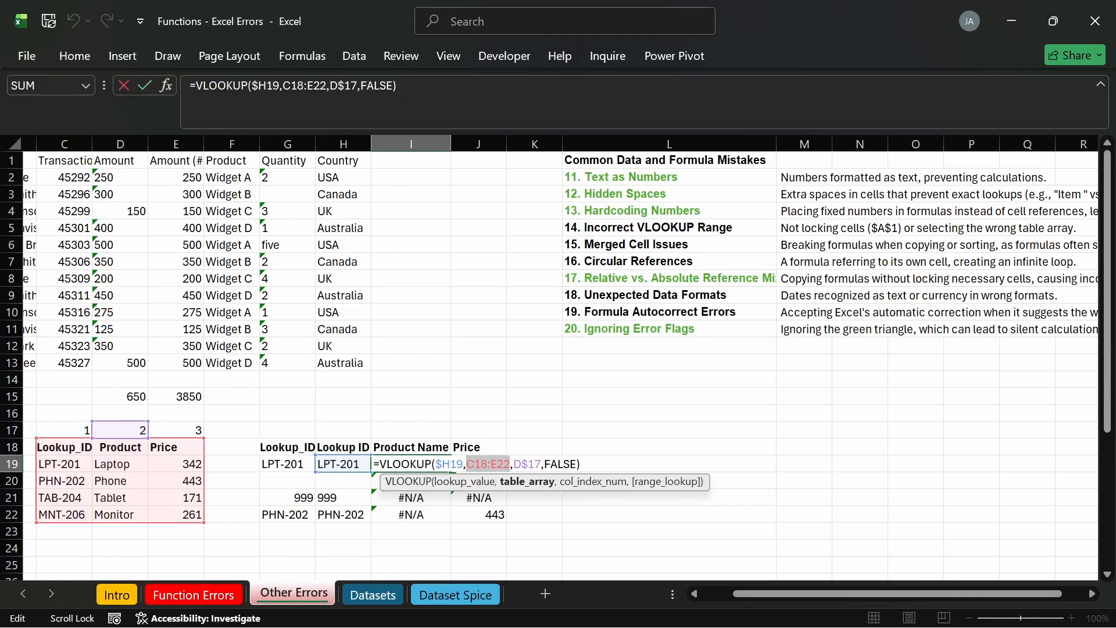
key("F4")
key("Return")
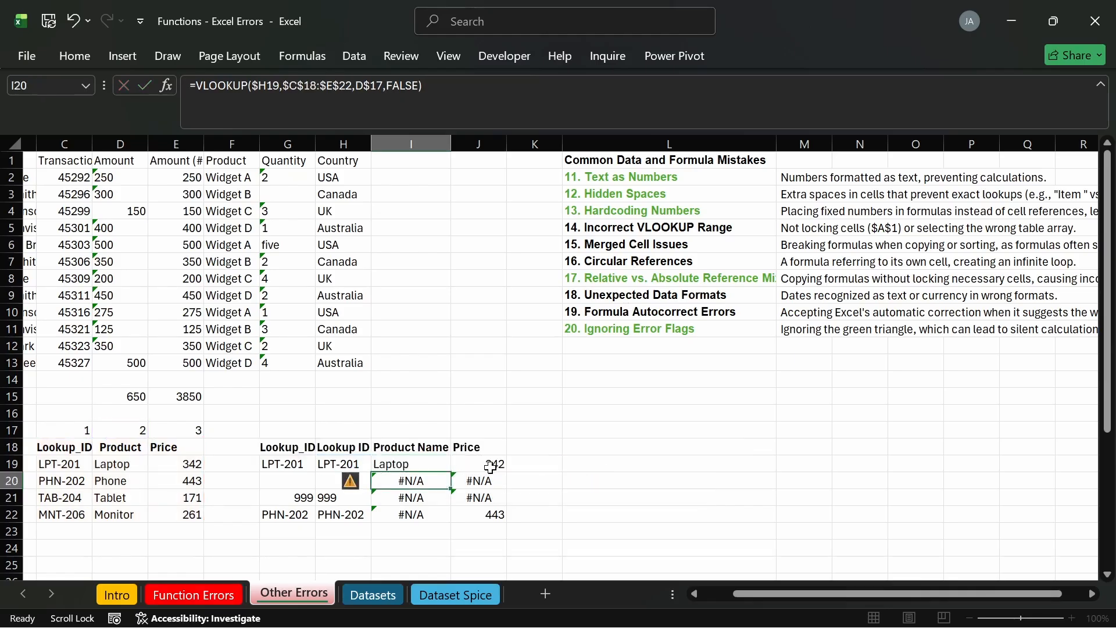
left_click(445, 463)
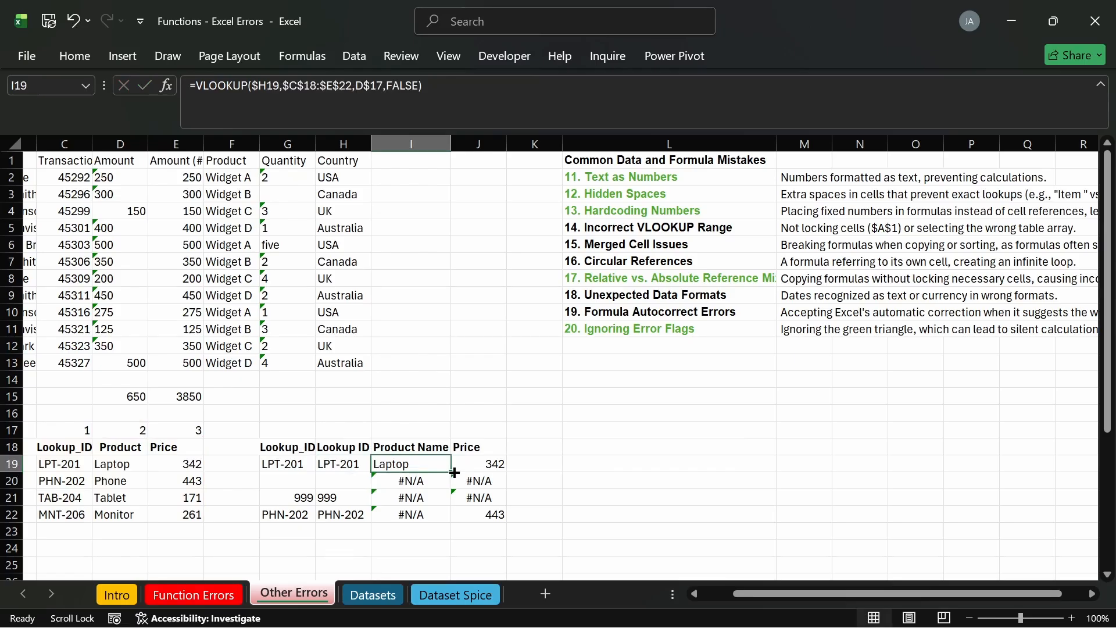
left_click_drag(454, 472, 454, 522)
left_click(386, 515)
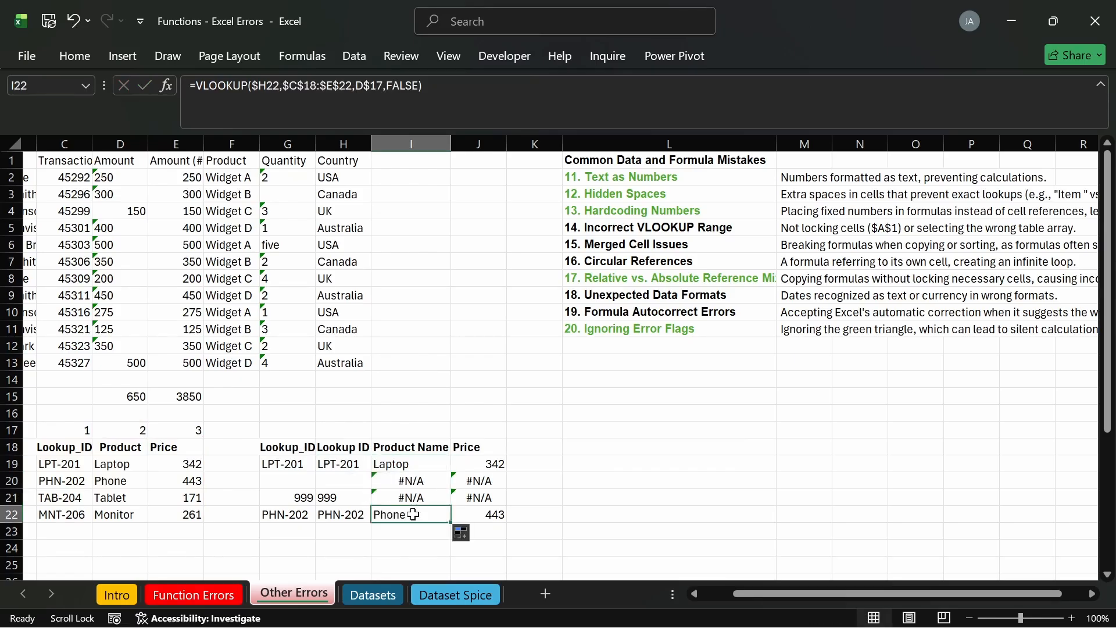
Step: Enter MNT-206 as the Lookup_ID in the empty cell G20
left_click(323, 485)
left_click(275, 481)
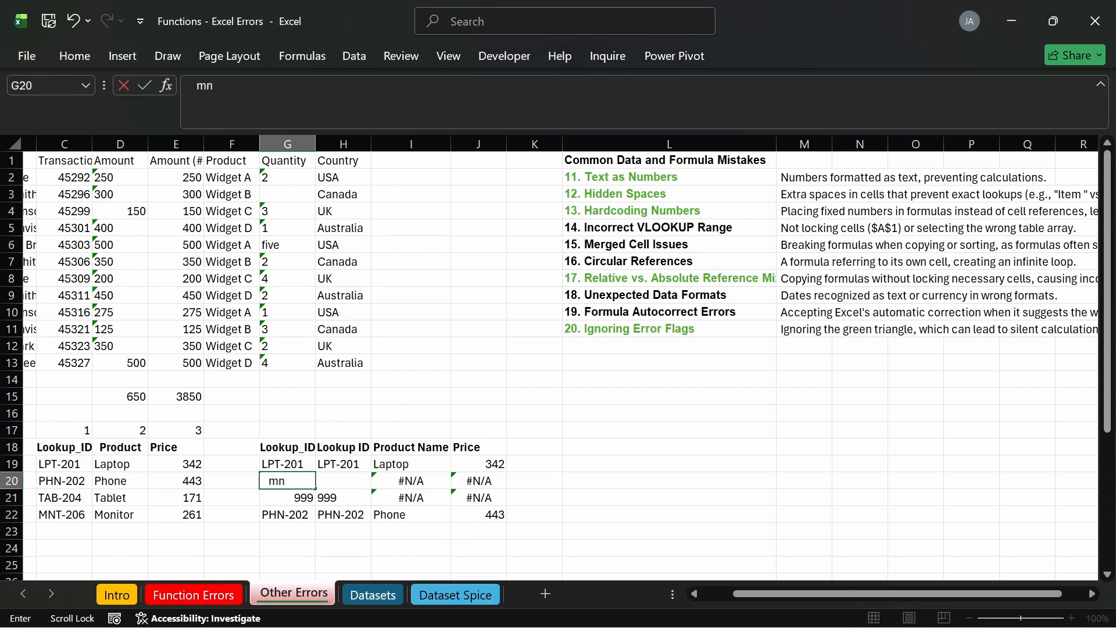
type("N")
type("MNT")
type("-206")
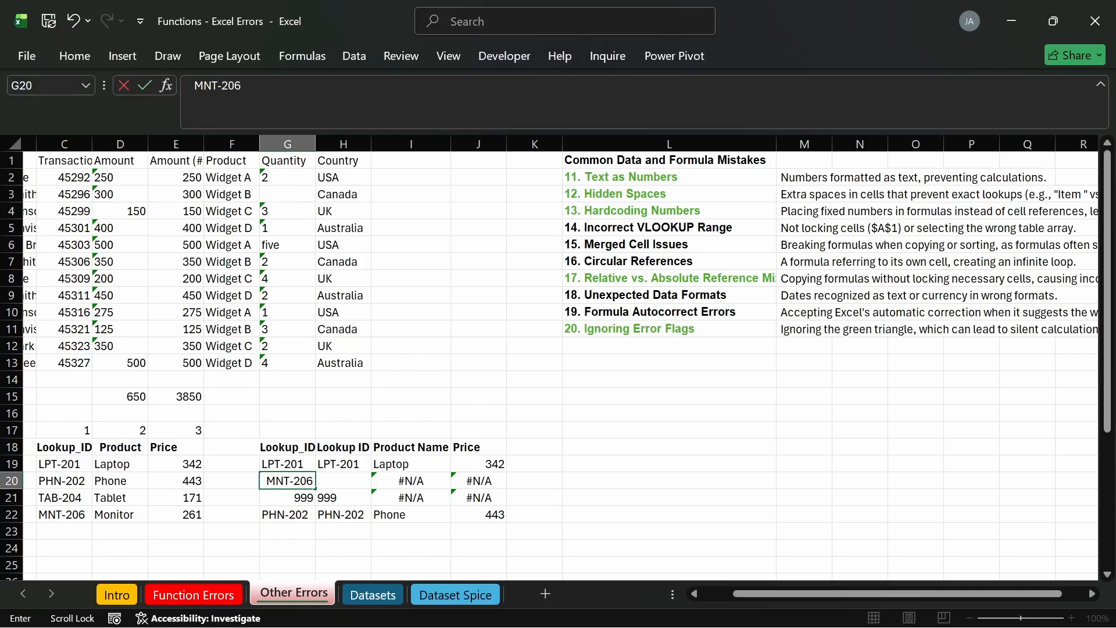
key("Return")
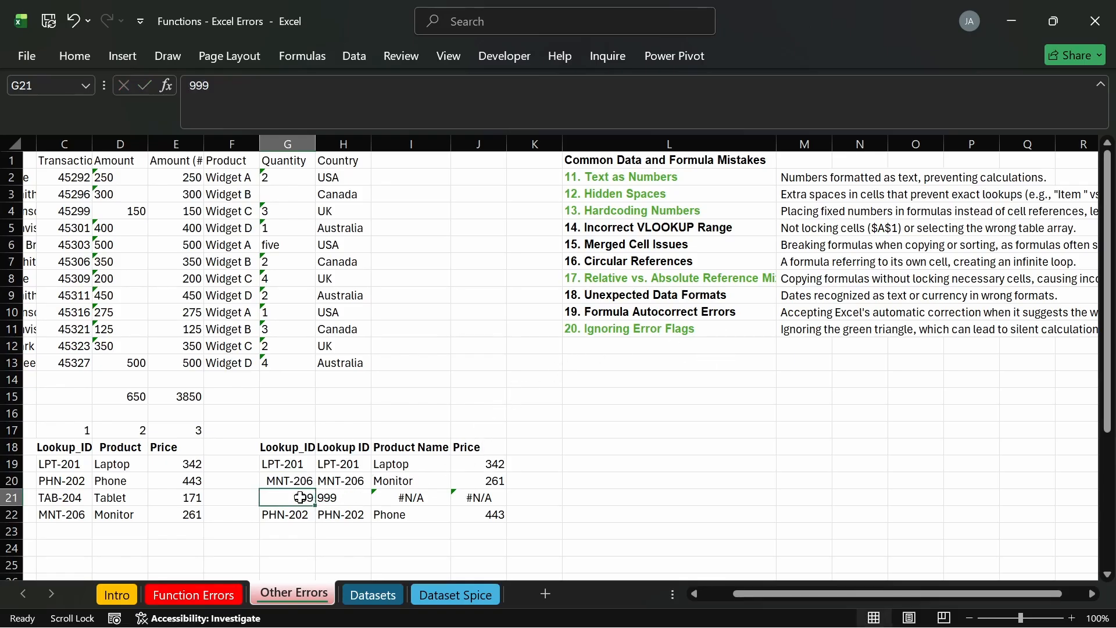
Step: Enter TAB204 as the Lookup_ID in G21 and inspect the formulas in J21 and H21
type("TAB")
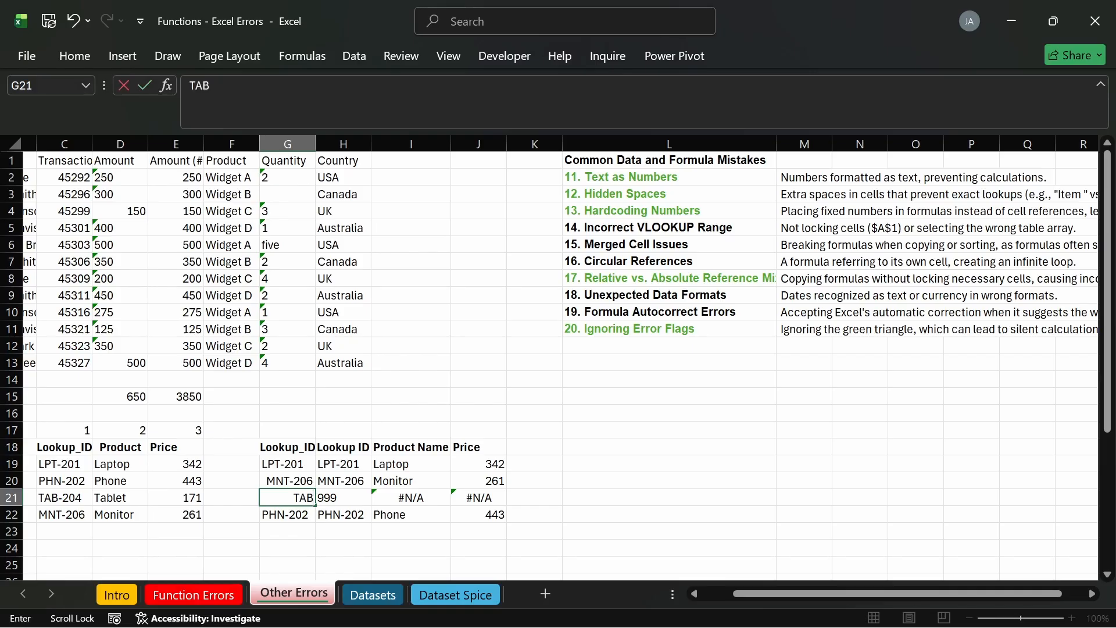
type("204")
key("Return")
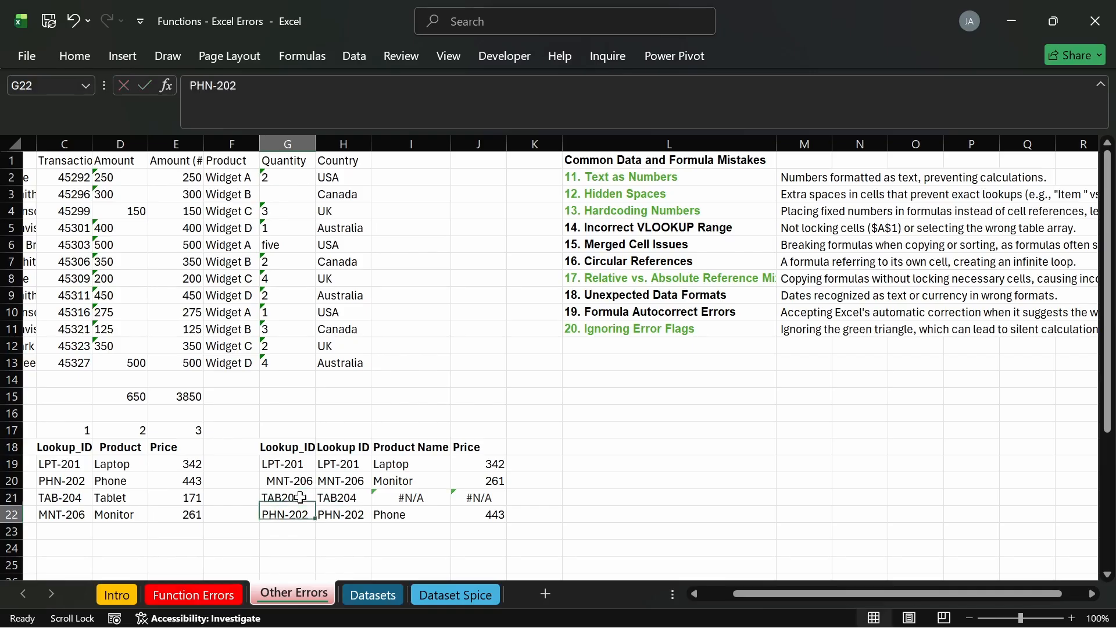
left_click(465, 498)
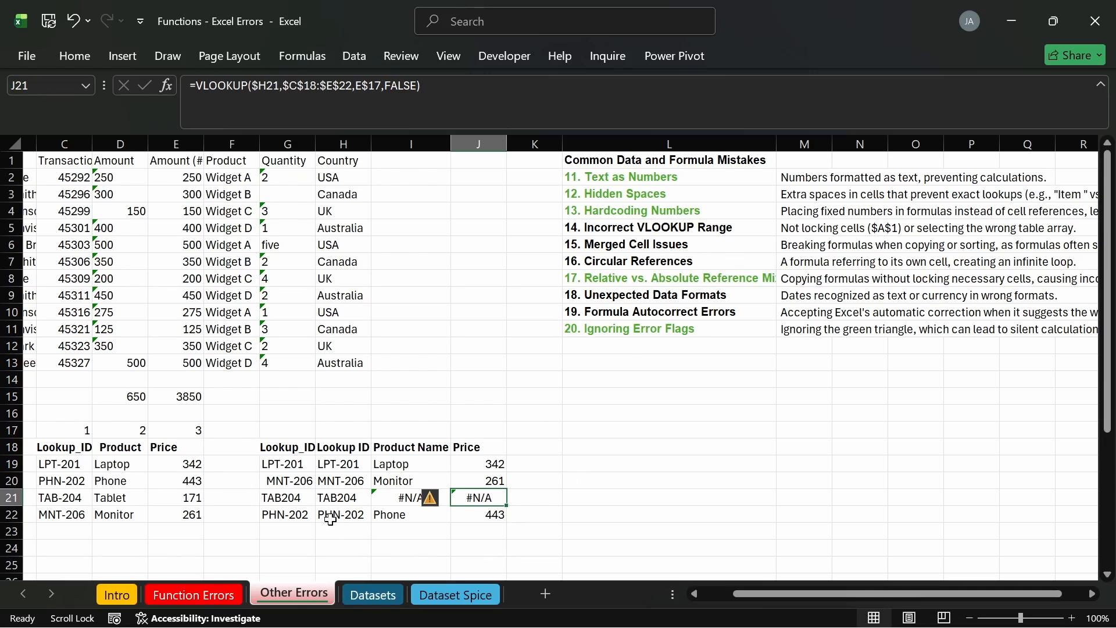
left_click(289, 497)
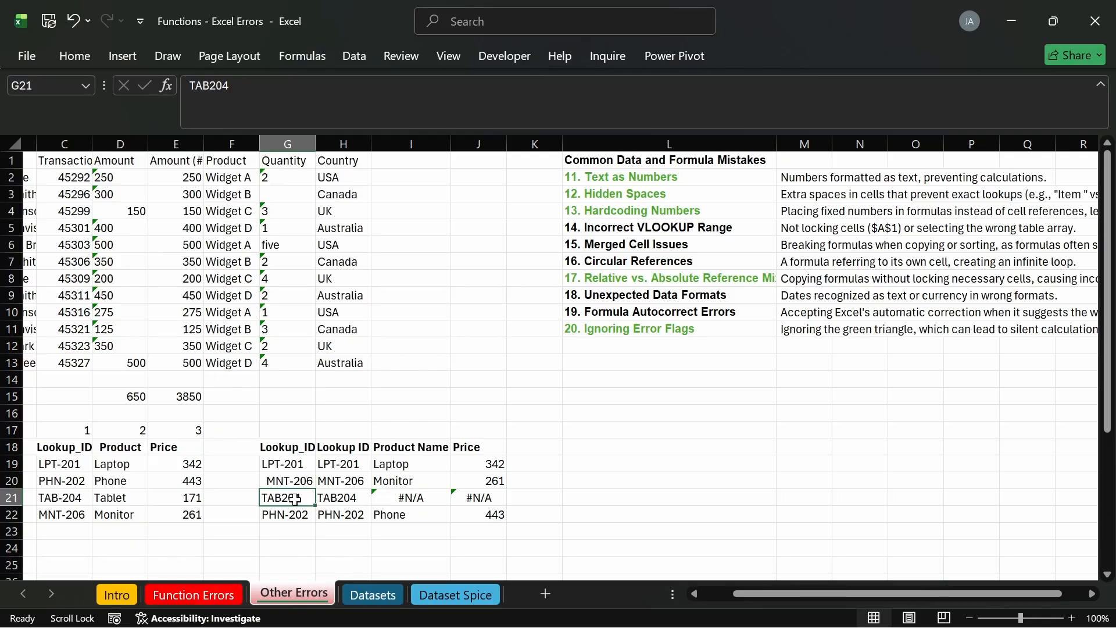
left_click(340, 499)
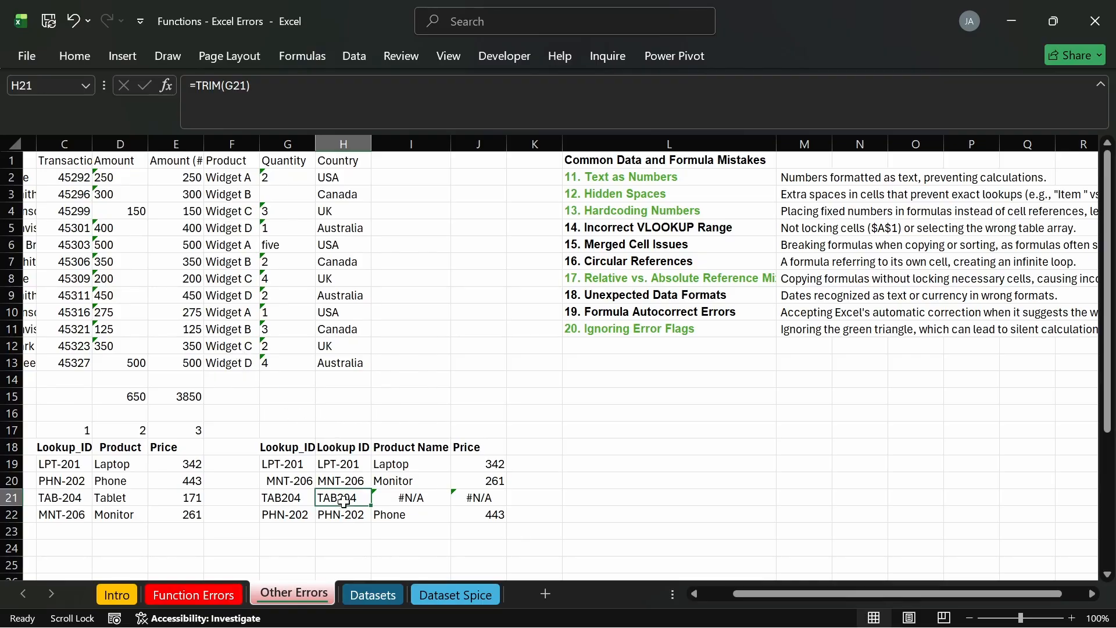
left_click(339, 549)
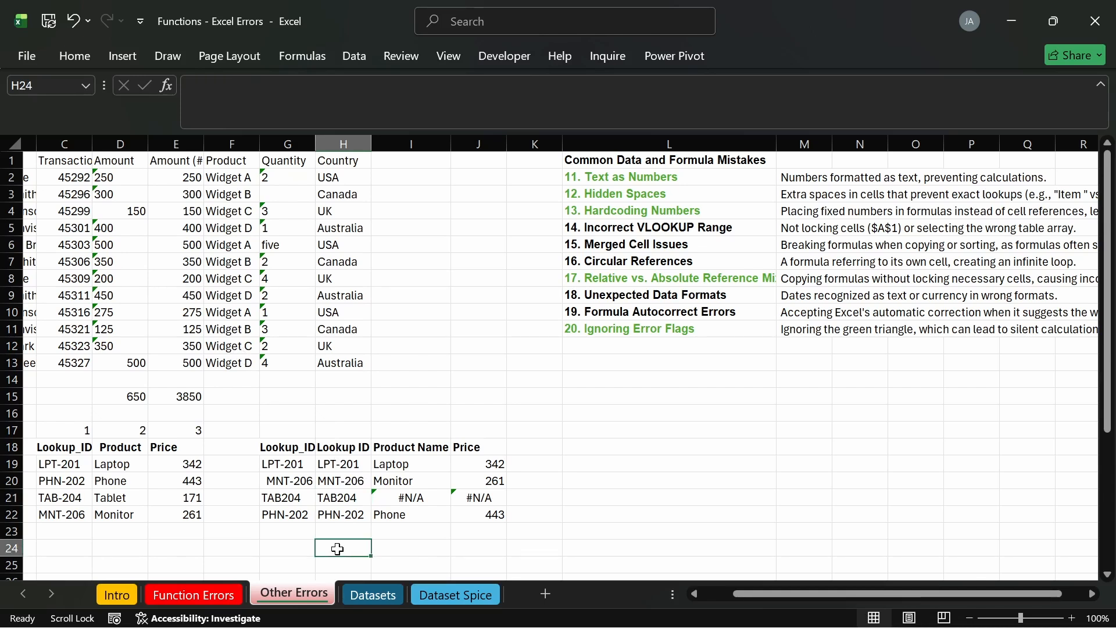
Step: Replace H21's formula with =LEFT(G21,3)&"-"&RIGHT(G21,3) to insert the missing hyphen in the lookup ID
left_click(351, 495)
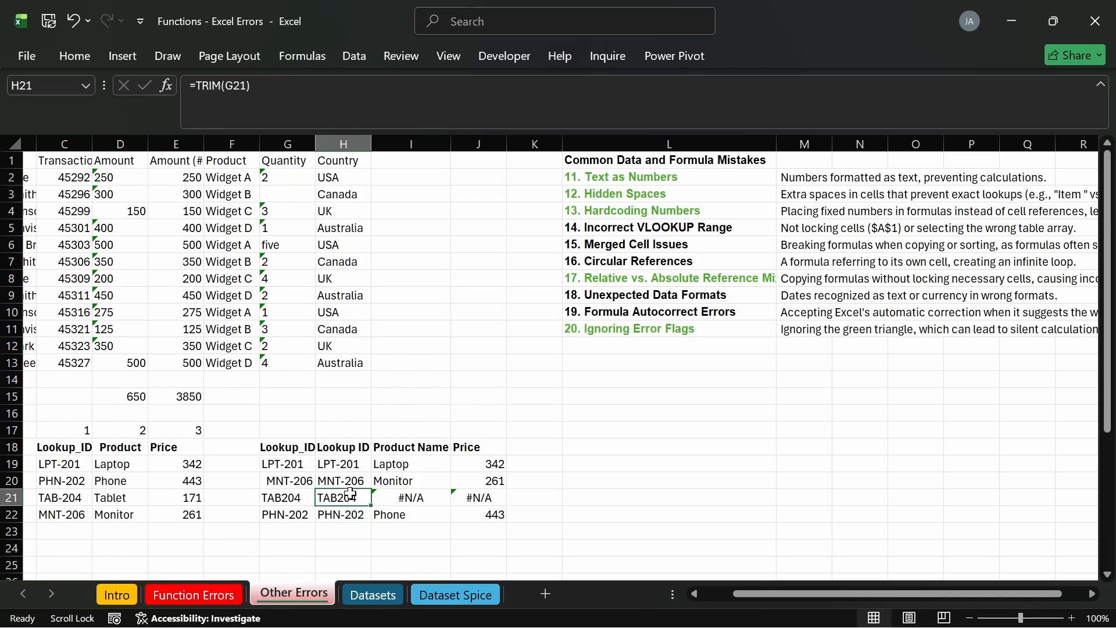
type("=LEFT")
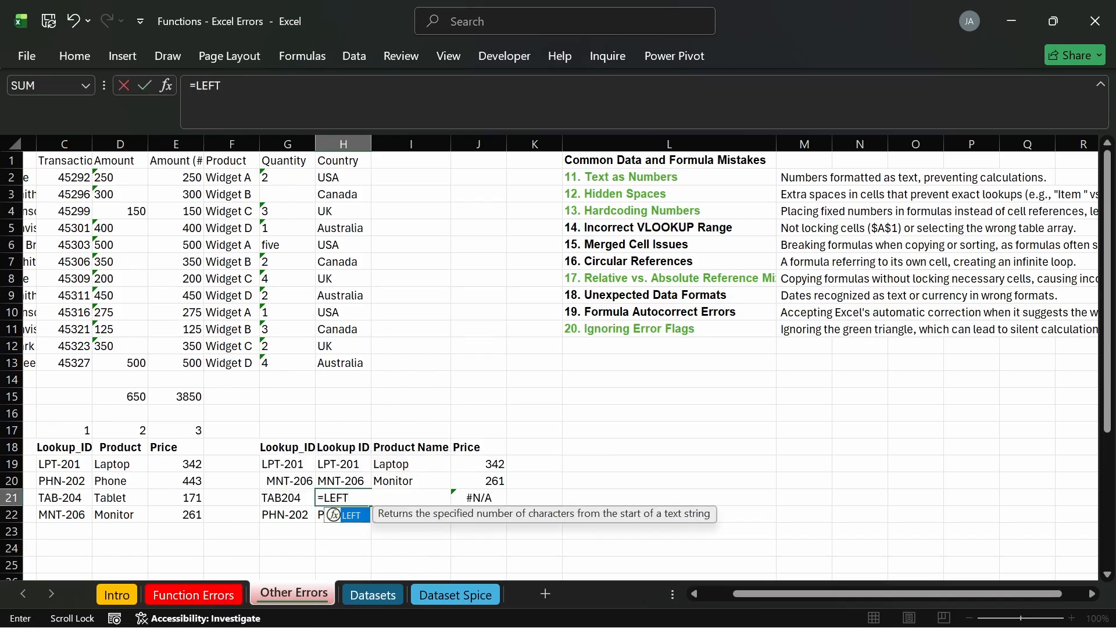
type("(")
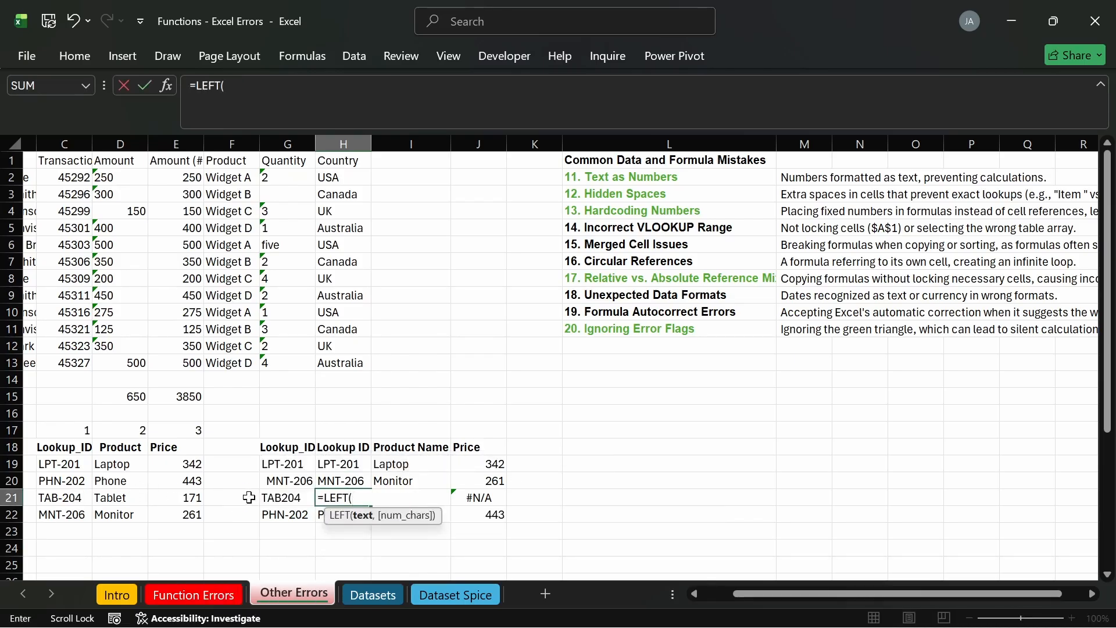
left_click(278, 498)
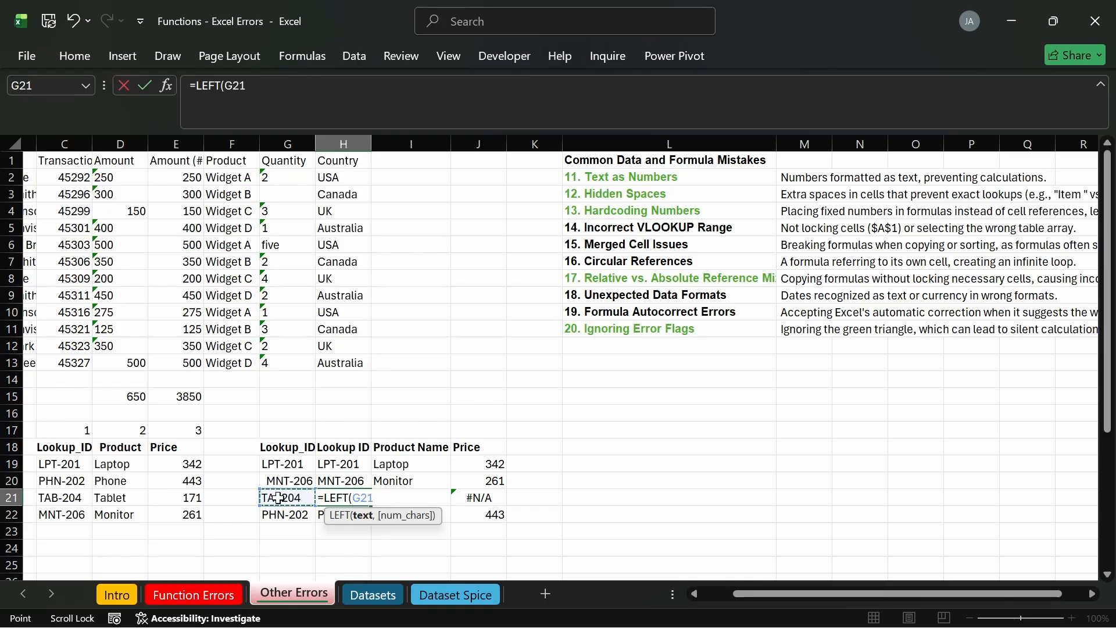
type(",3")
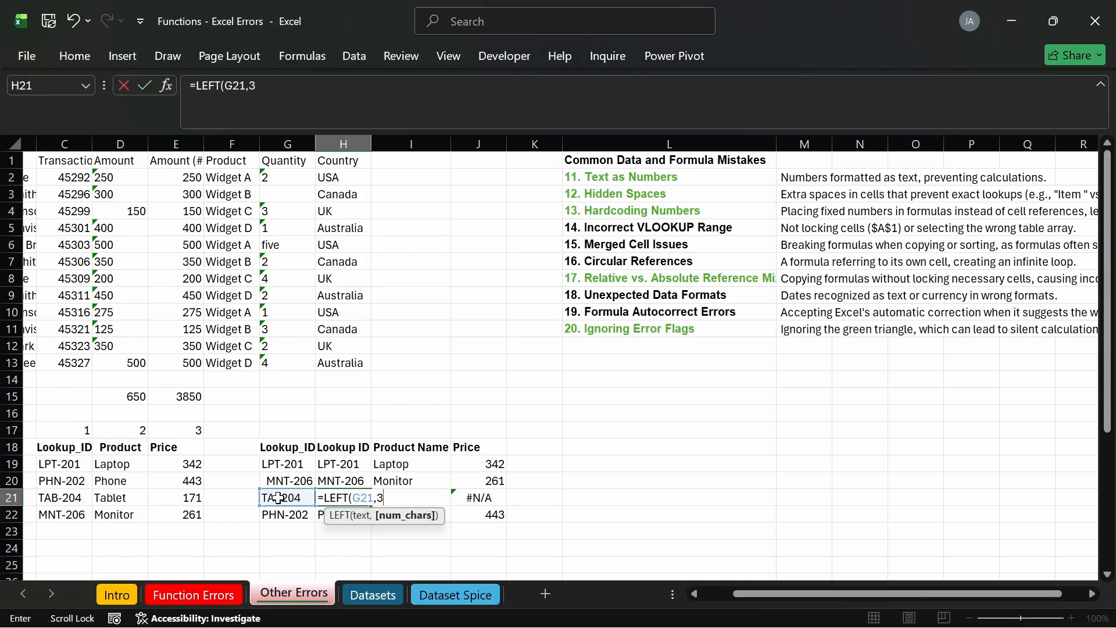
type(")")
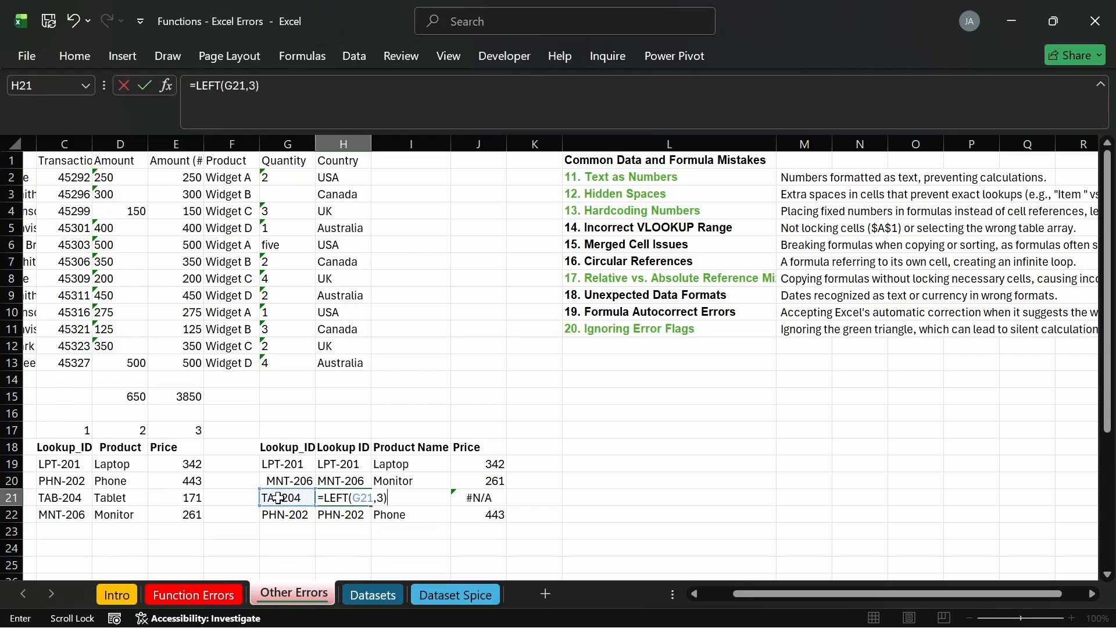
type("&\"-\"&")
type("RIGHT(")
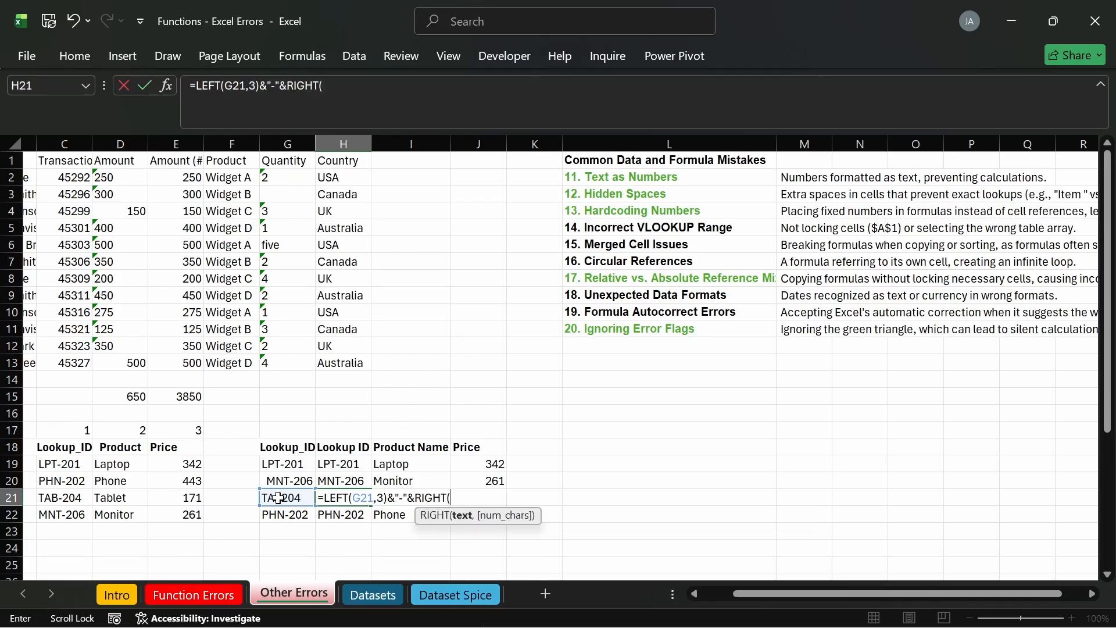
left_click(280, 498)
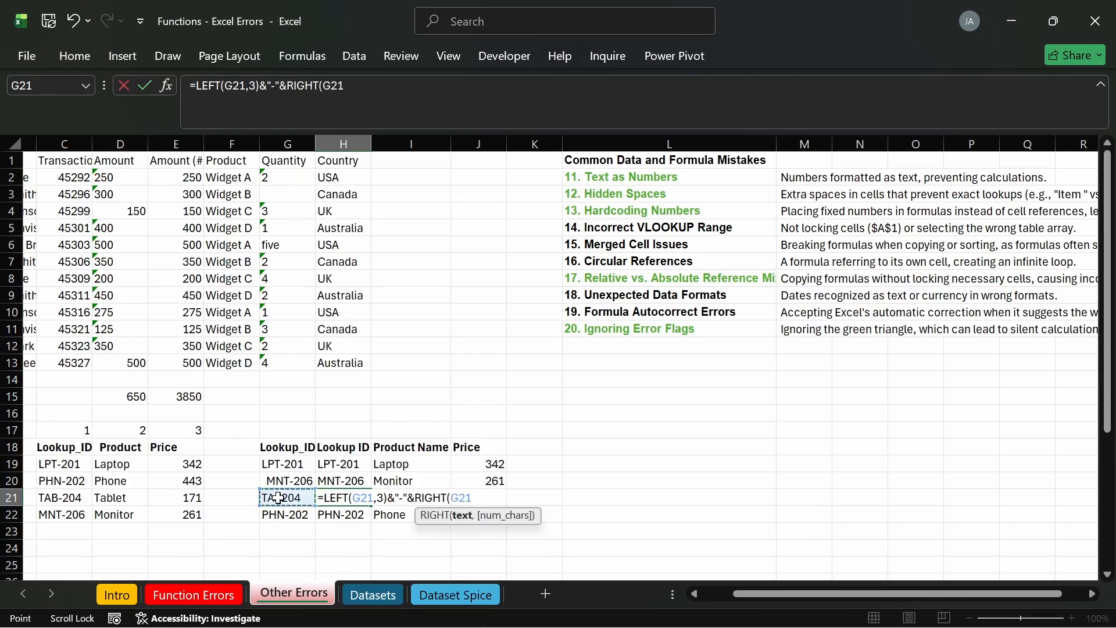
type(",3)")
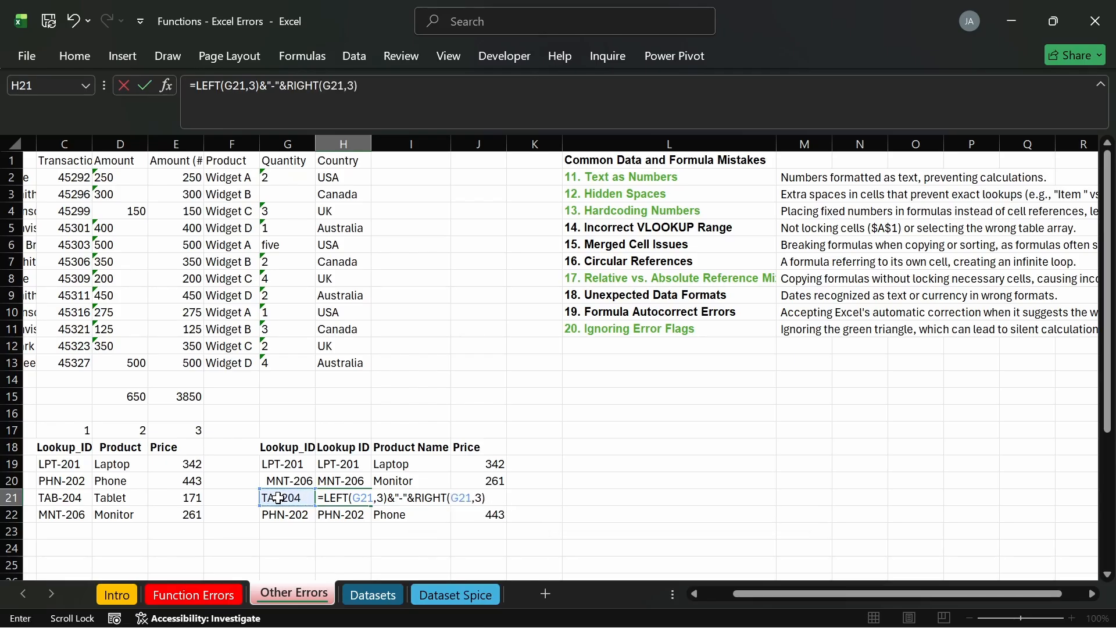
key("Return")
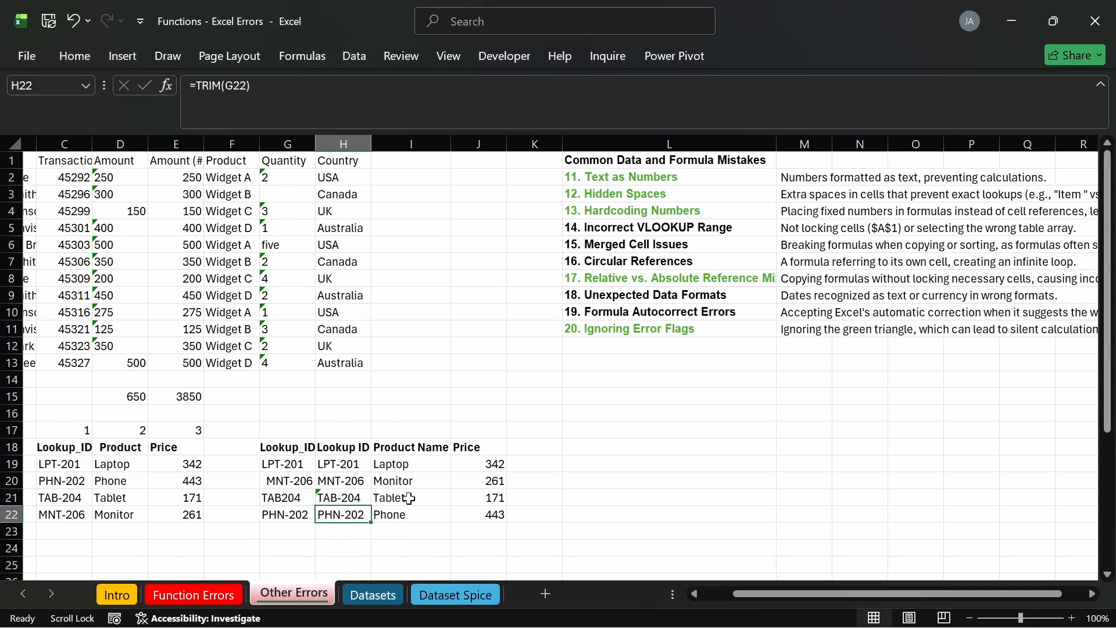
Step: Review the Inconsistent Formula flag on H21 and set it to be ignored
left_click(326, 495)
left_click(295, 495)
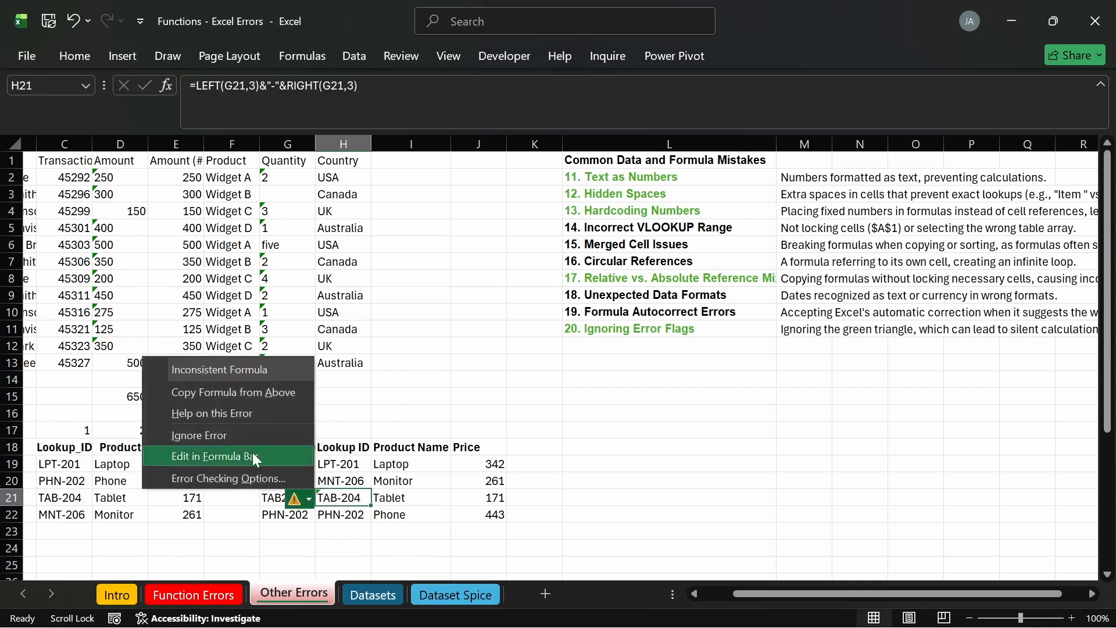
left_click(342, 515)
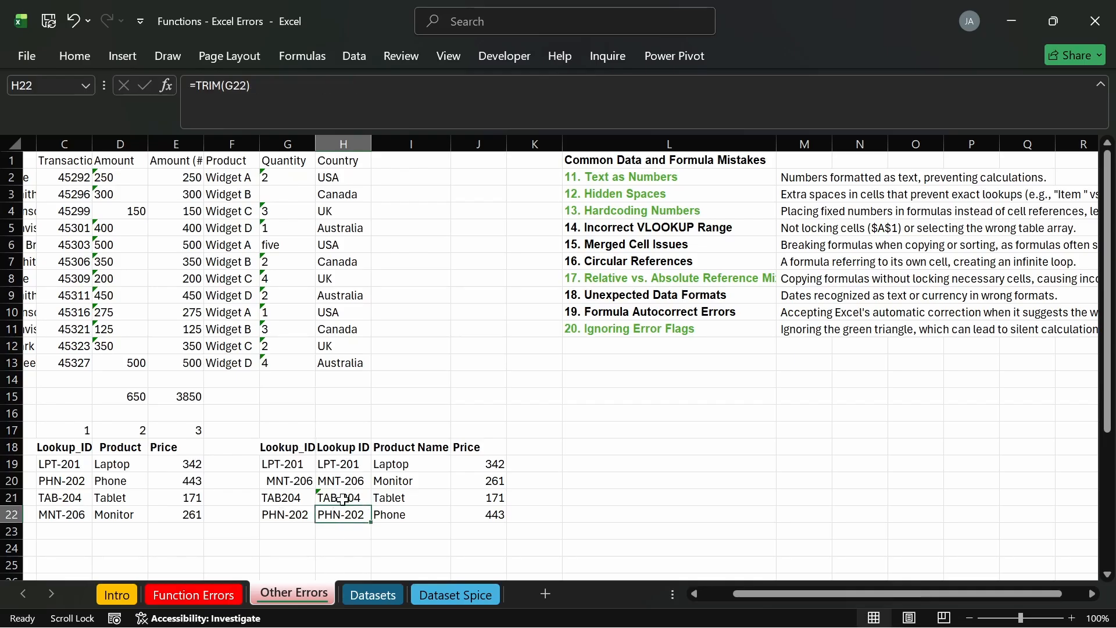
left_click(265, 516)
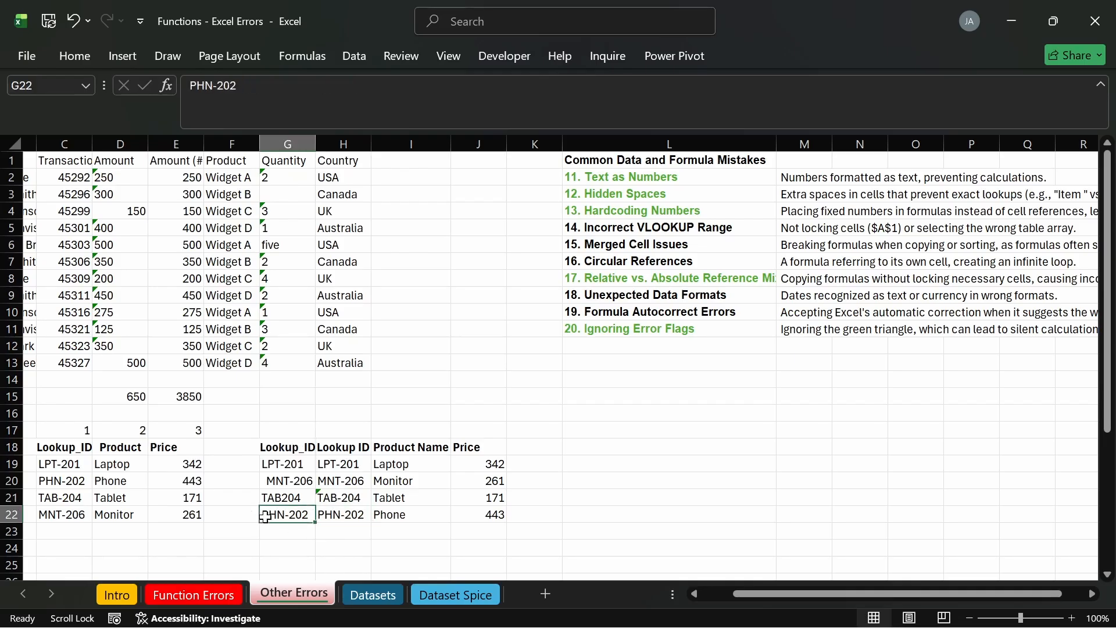
left_click(347, 497)
left_click(306, 495)
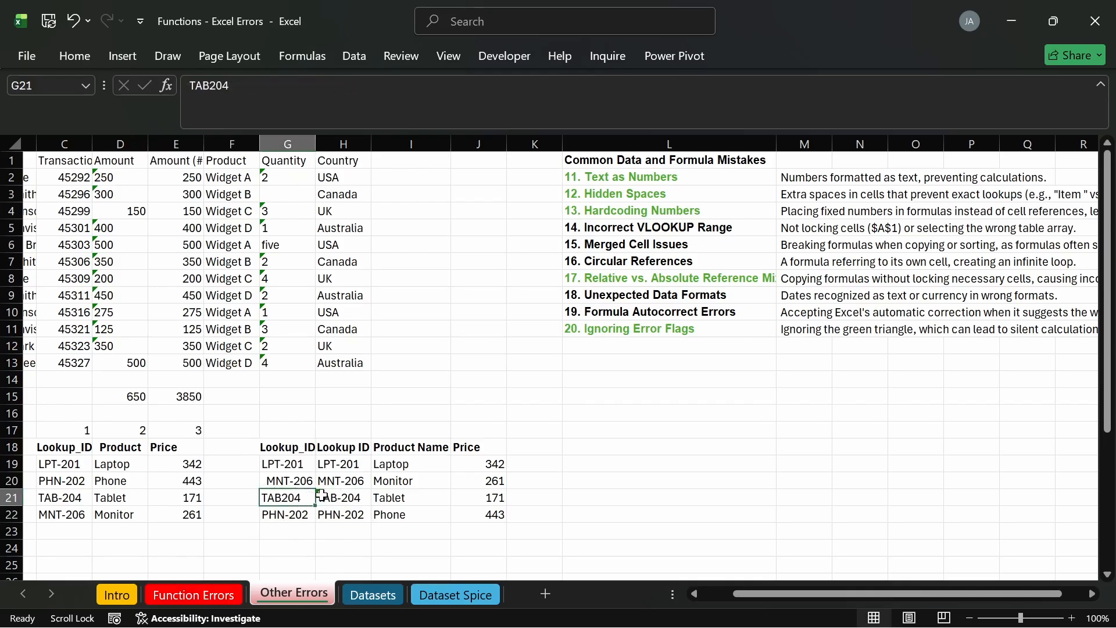
left_click(319, 497)
left_click(297, 498)
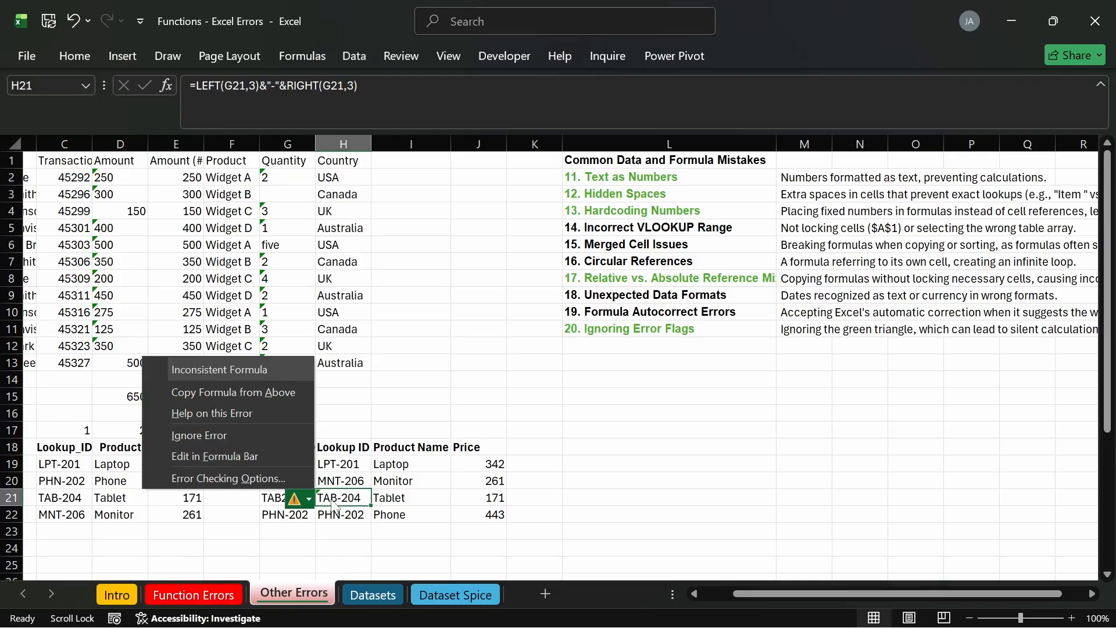
left_click(229, 433)
left_click(424, 513)
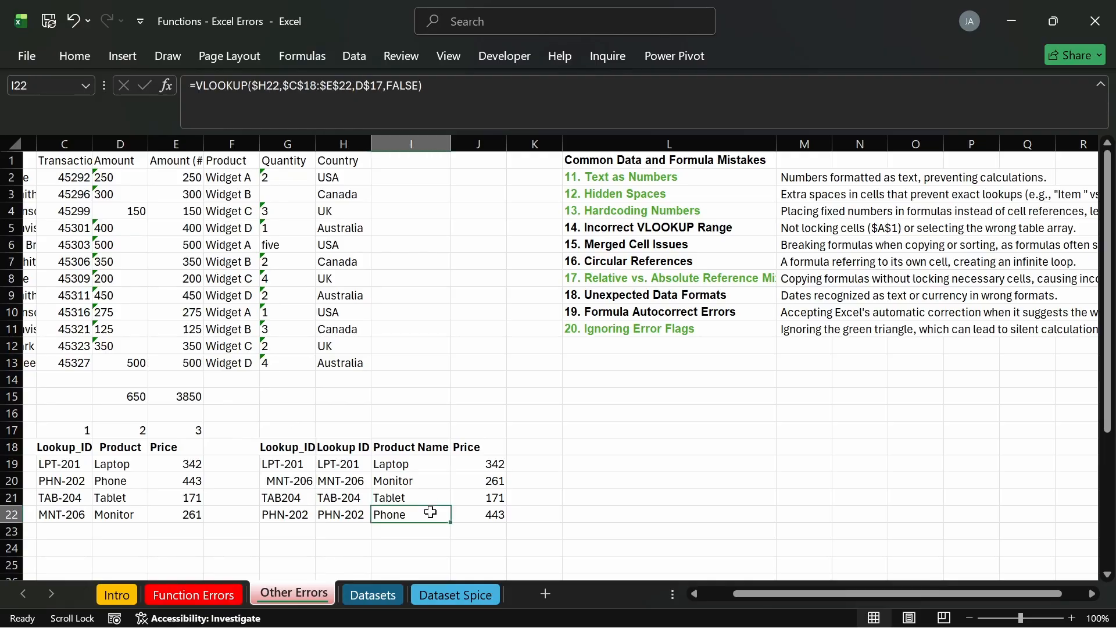
left_click(356, 503)
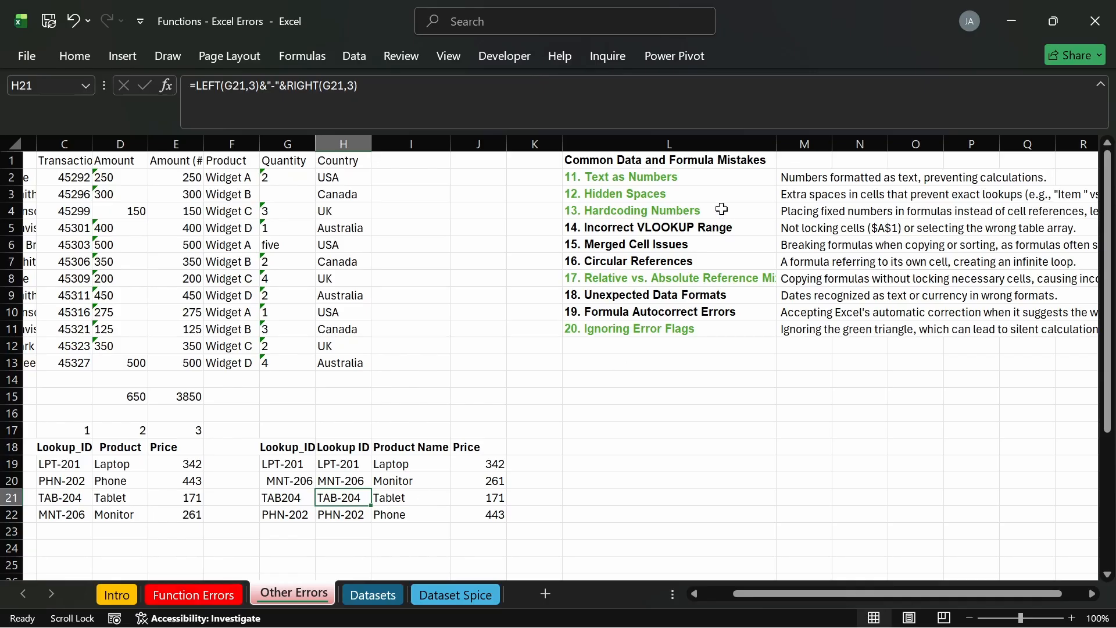
Step: Color the "14. Incorrect VLOOKUP Range" entry in L5 green to mark it as covered
left_click(695, 227)
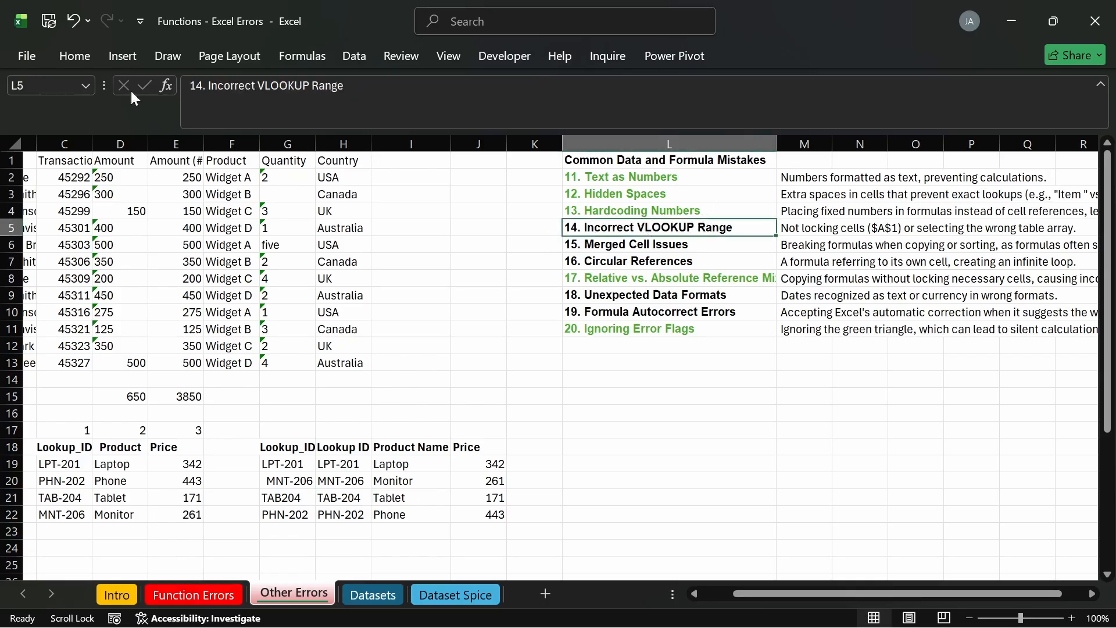
left_click(83, 56)
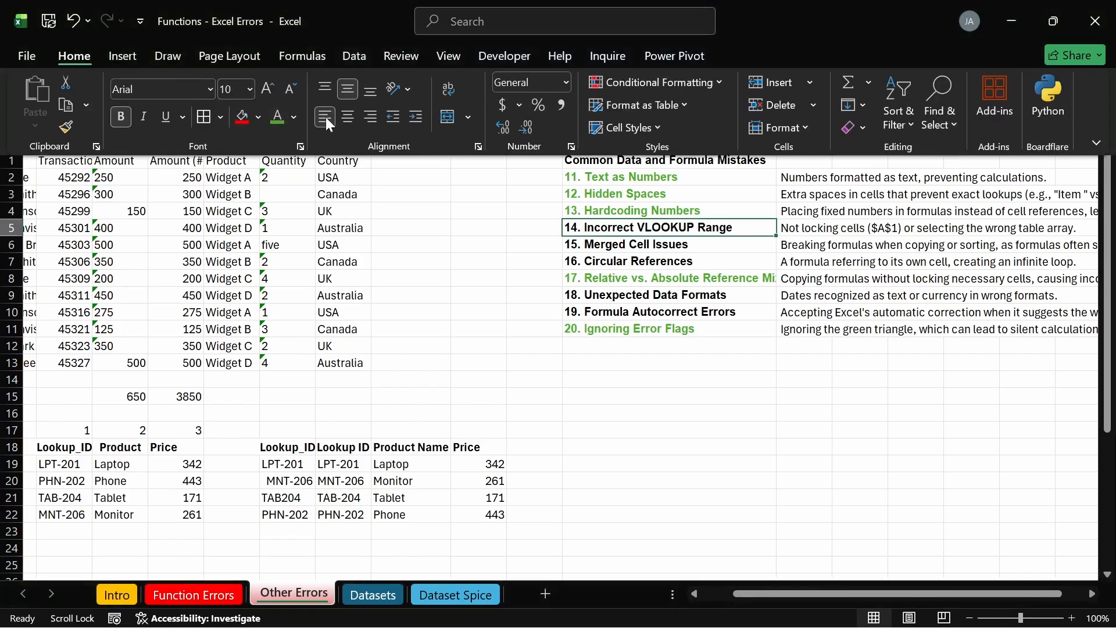
left_click(277, 118)
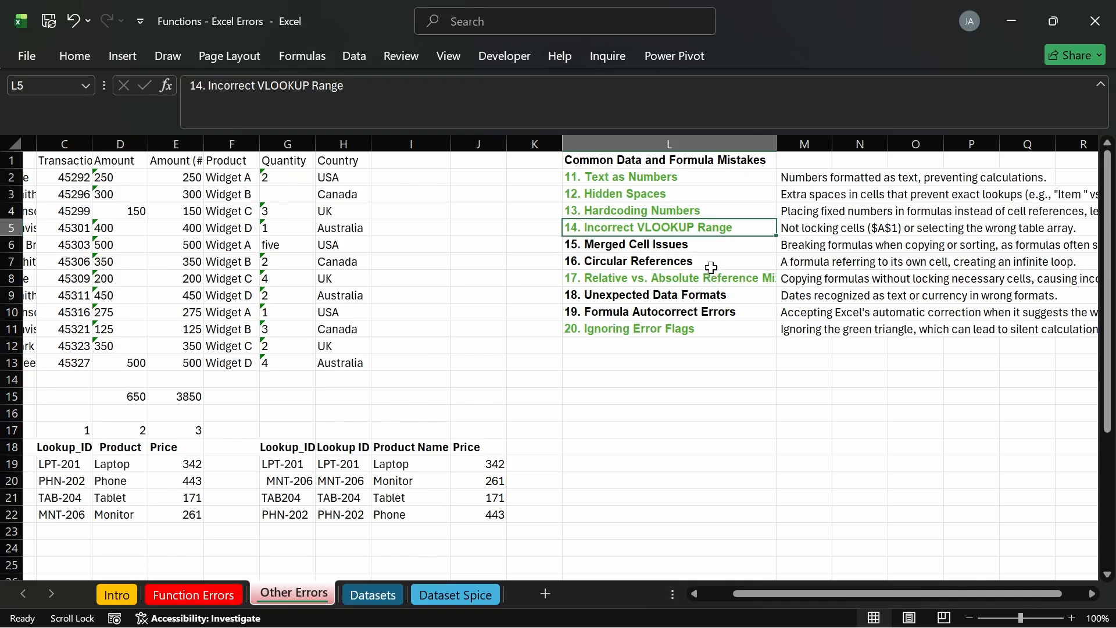
left_click(765, 260)
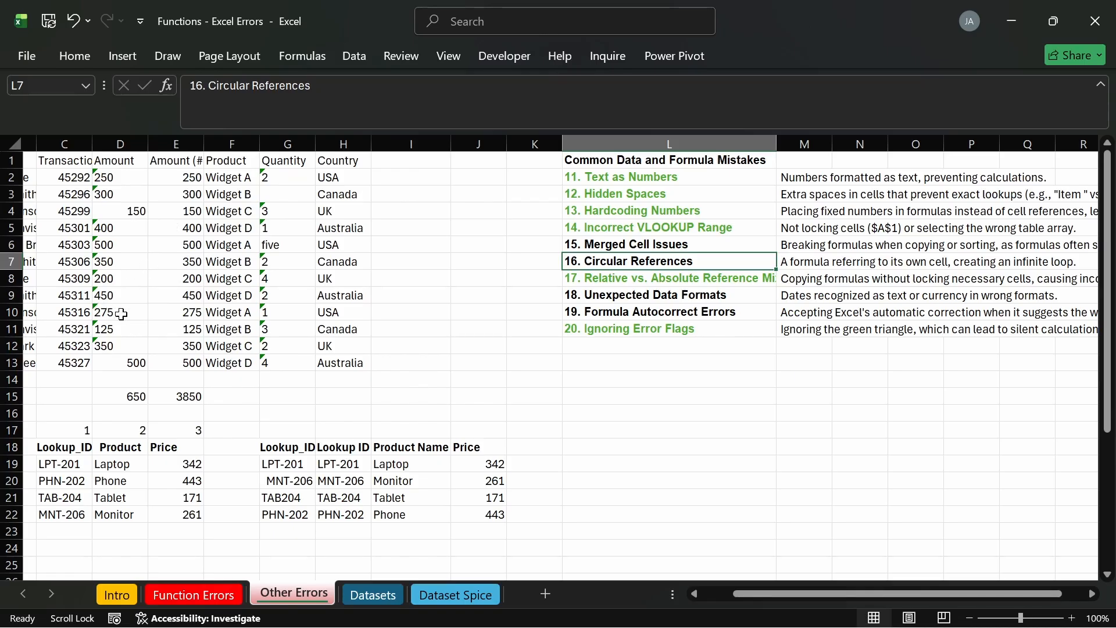
left_click(128, 297)
left_click(126, 366)
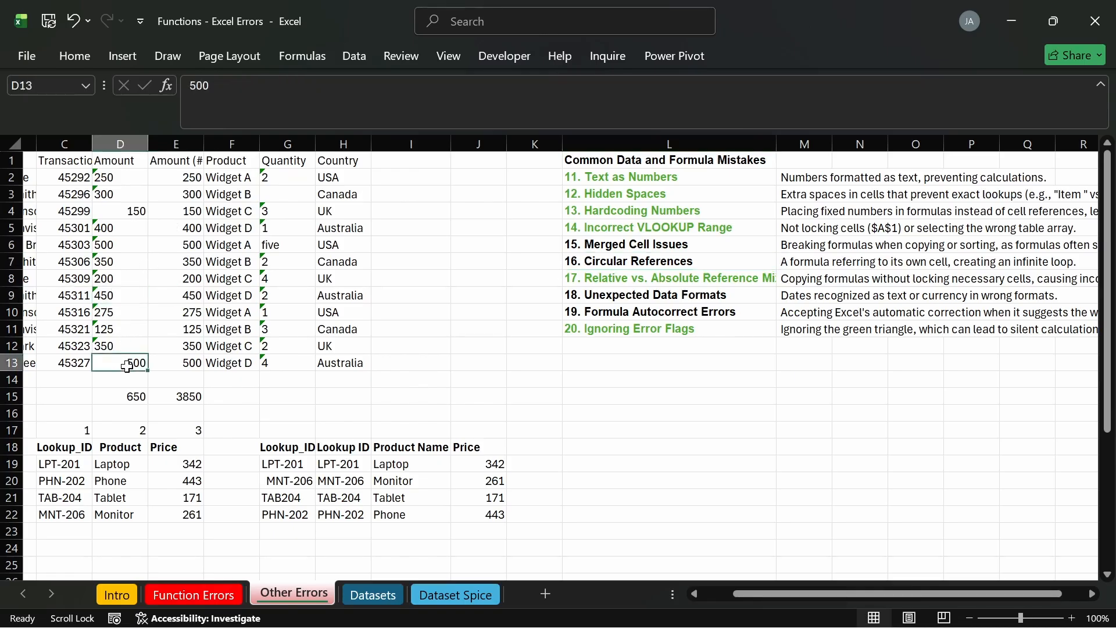
key("Delete")
type("=")
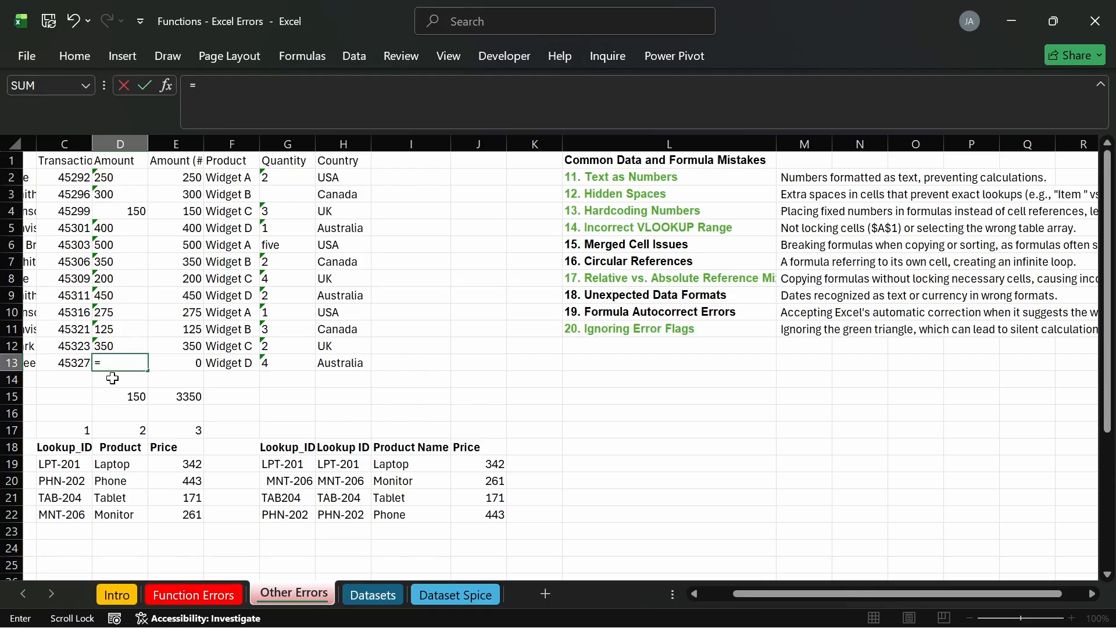
key("Escape")
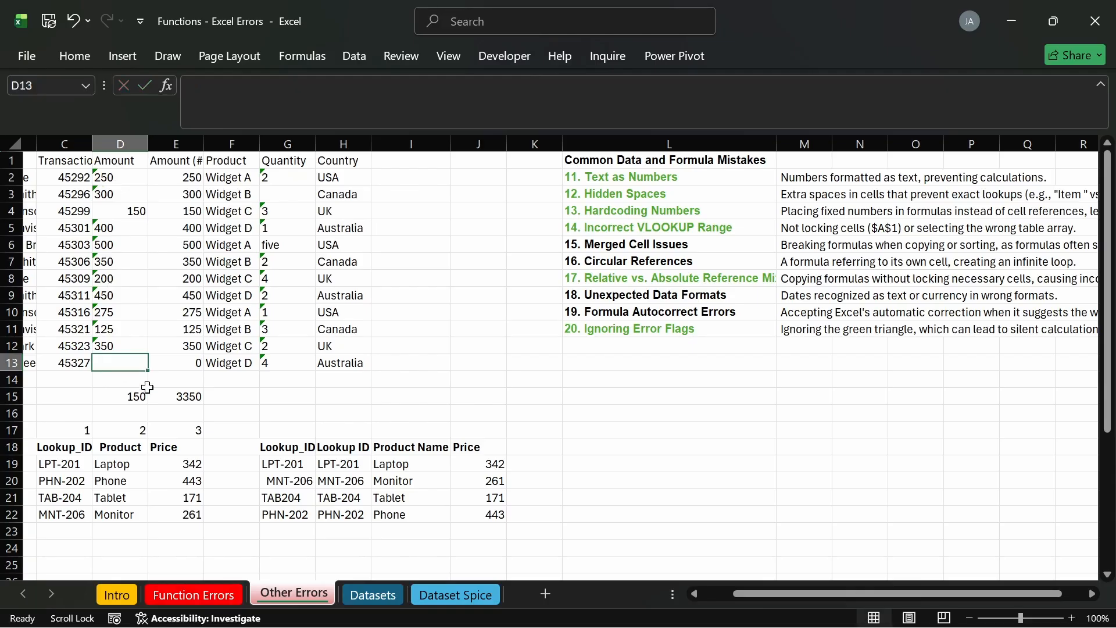
key("ctrl+z")
left_click(123, 283)
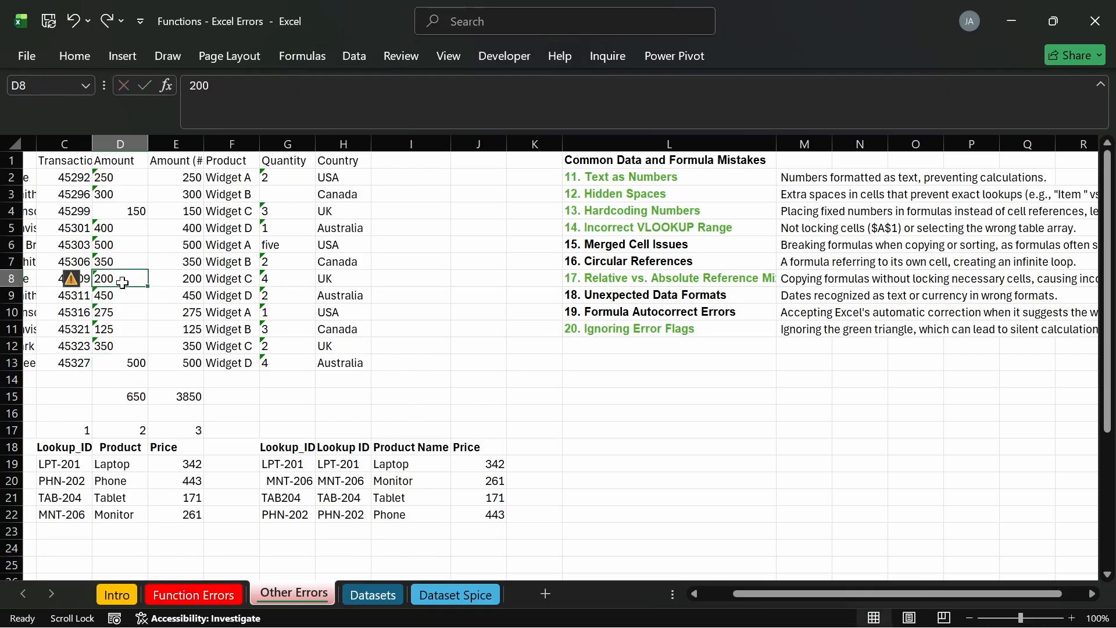
key("Delete")
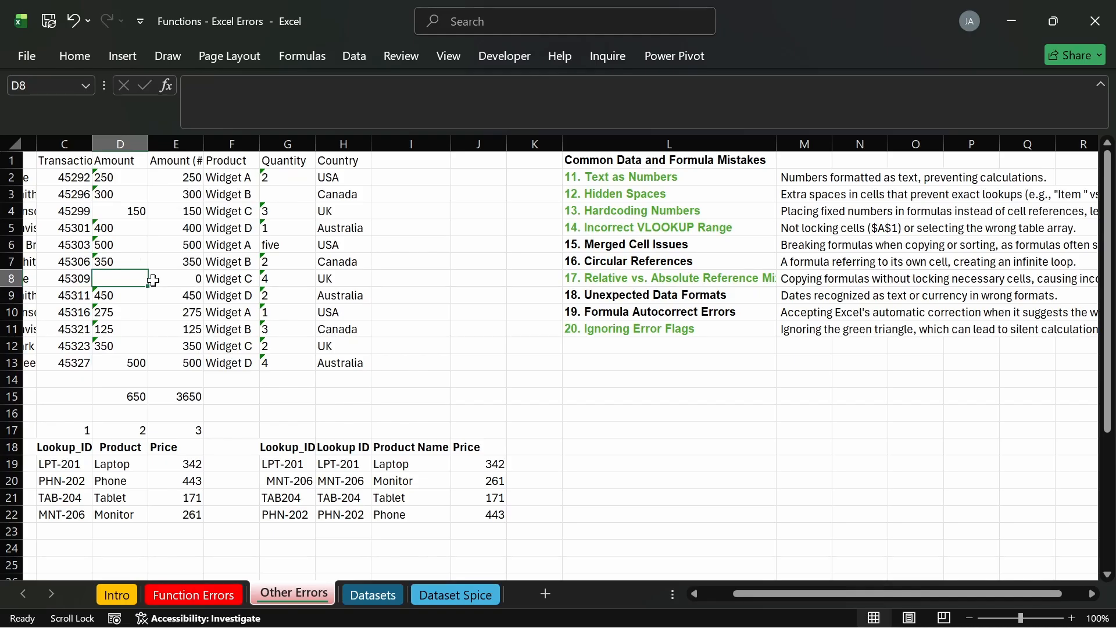
key("ctrl+z")
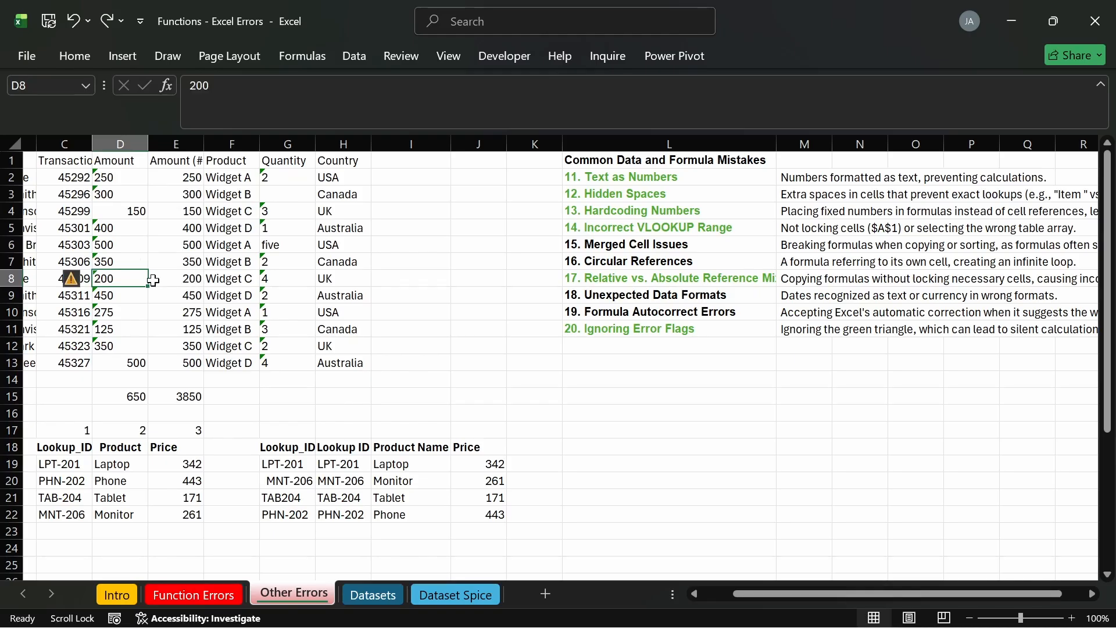
Step: Clear the amount in D8 and enter =AVERAGE(E2:E13) in E8 to create a circular reference, dismissing the warning
key("Delete")
left_click(189, 279)
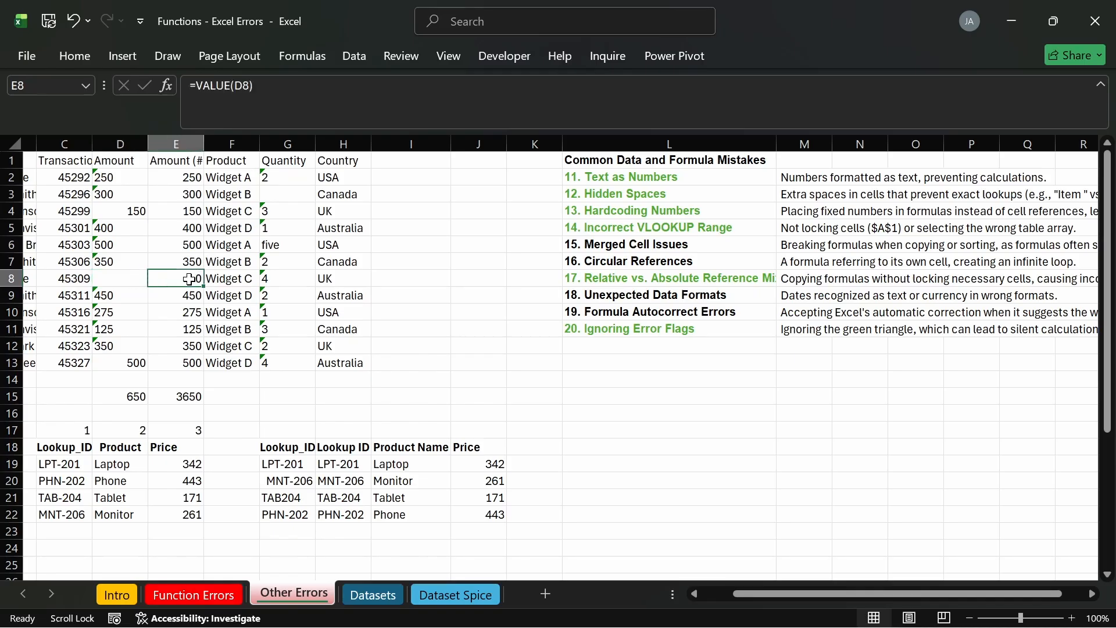
type("=")
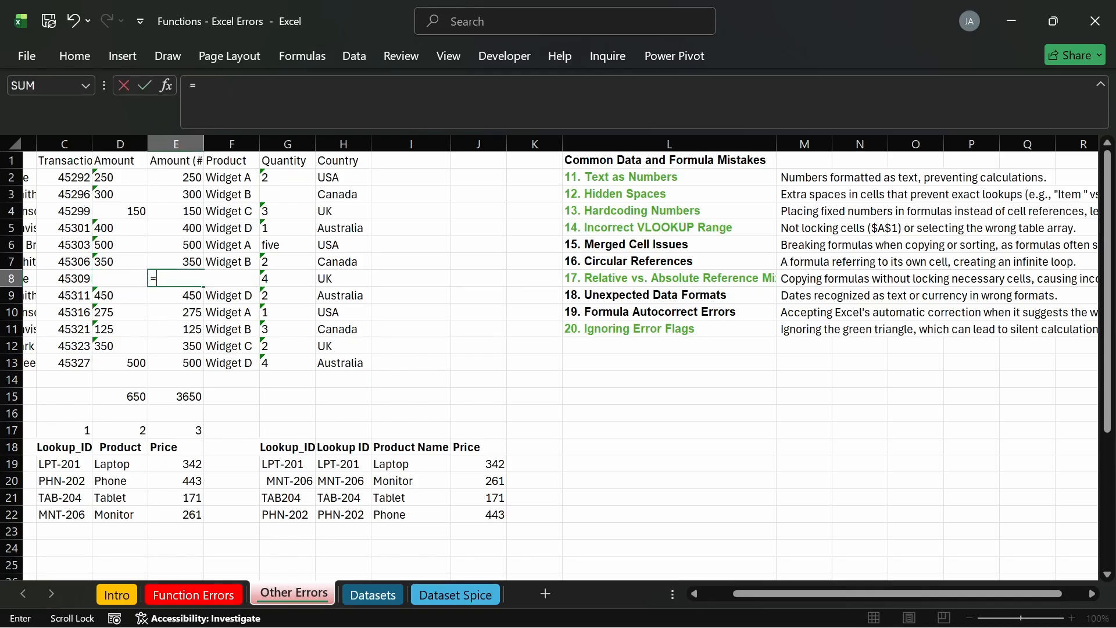
type("AV")
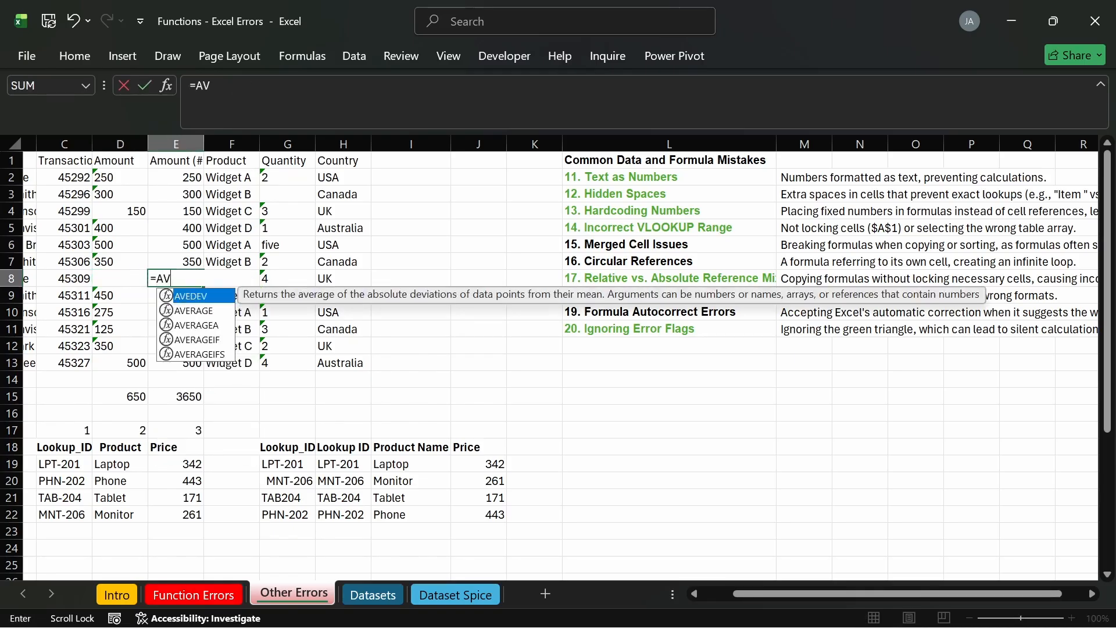
type("E")
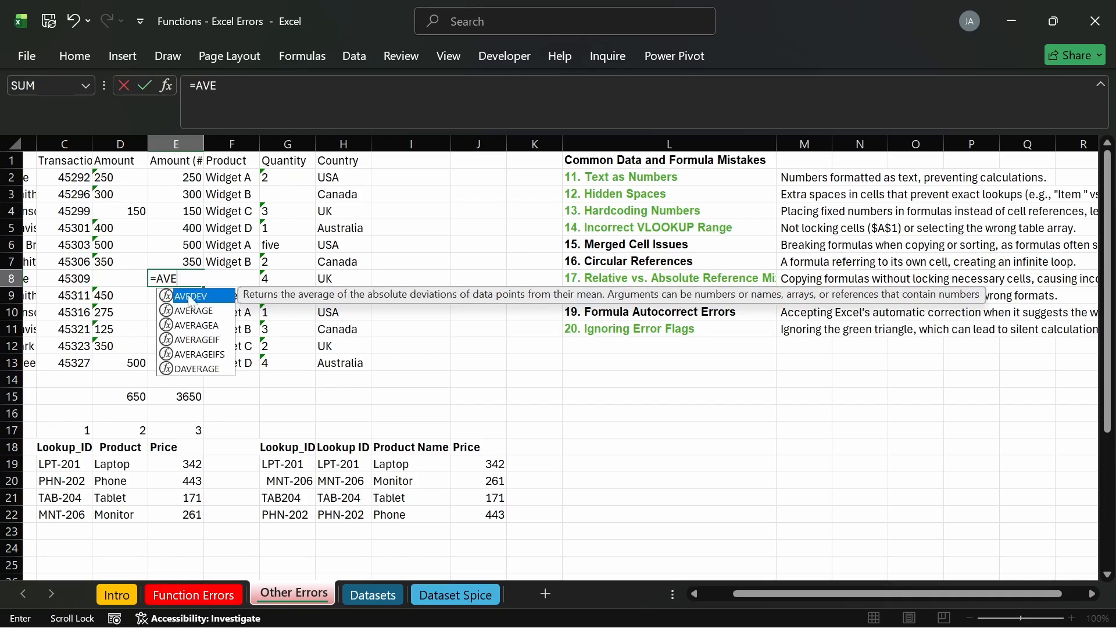
key("Down")
key("Tab")
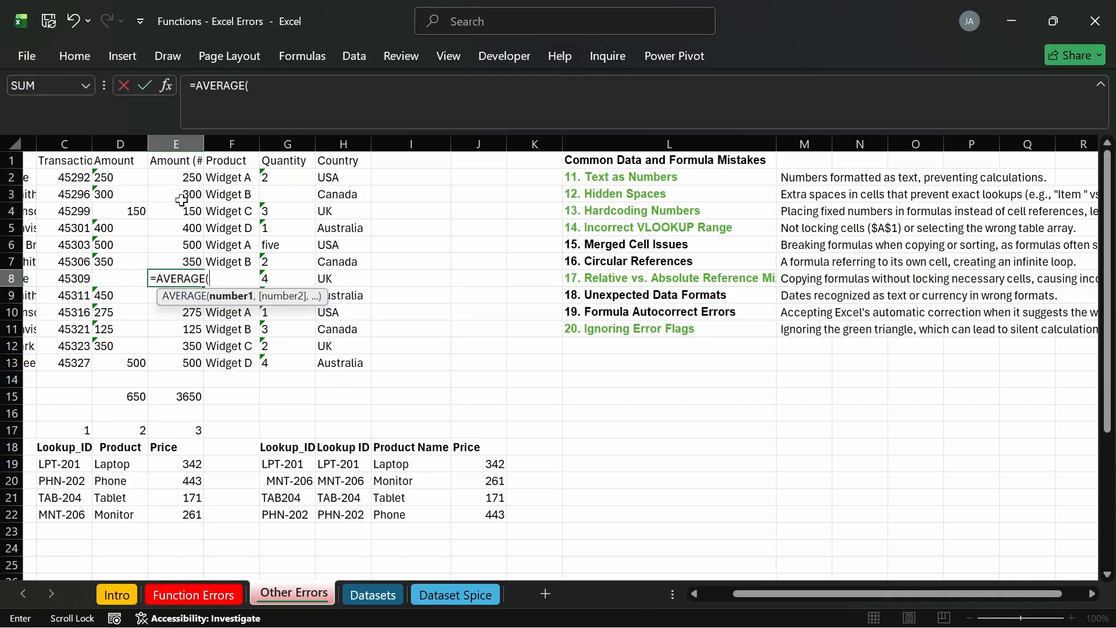
left_click_drag(181, 177, 179, 365)
key("Return")
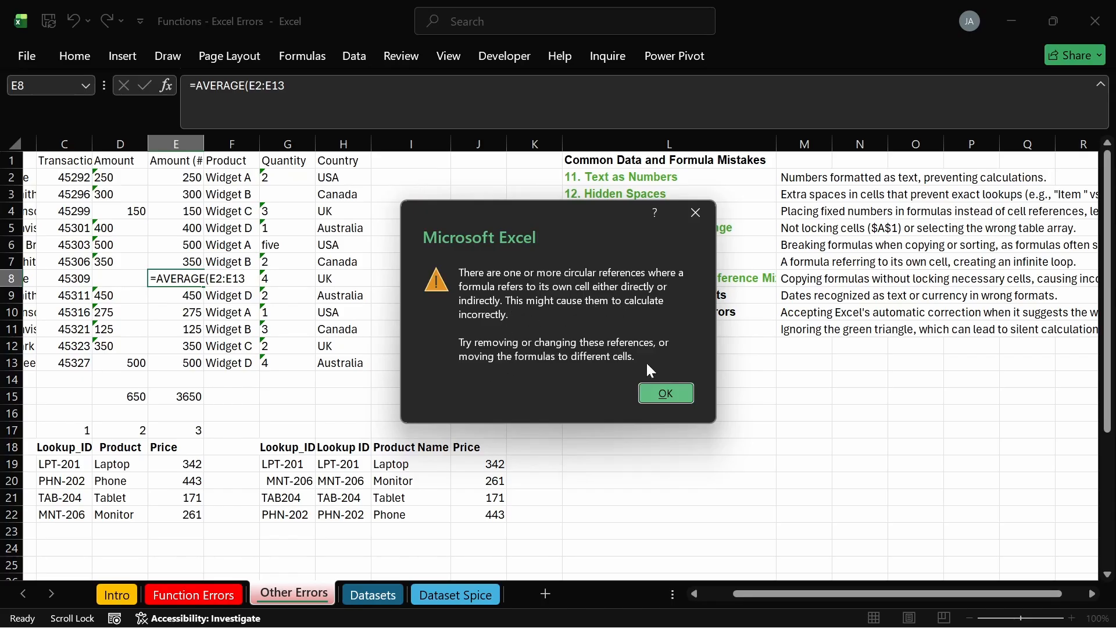
left_click(657, 395)
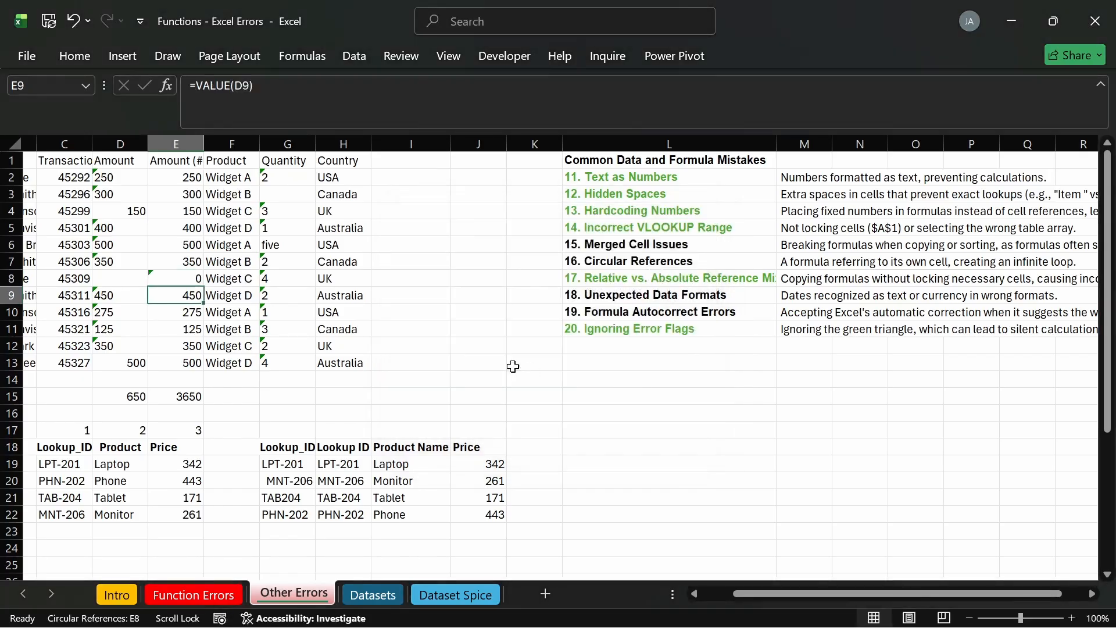
left_click(189, 278)
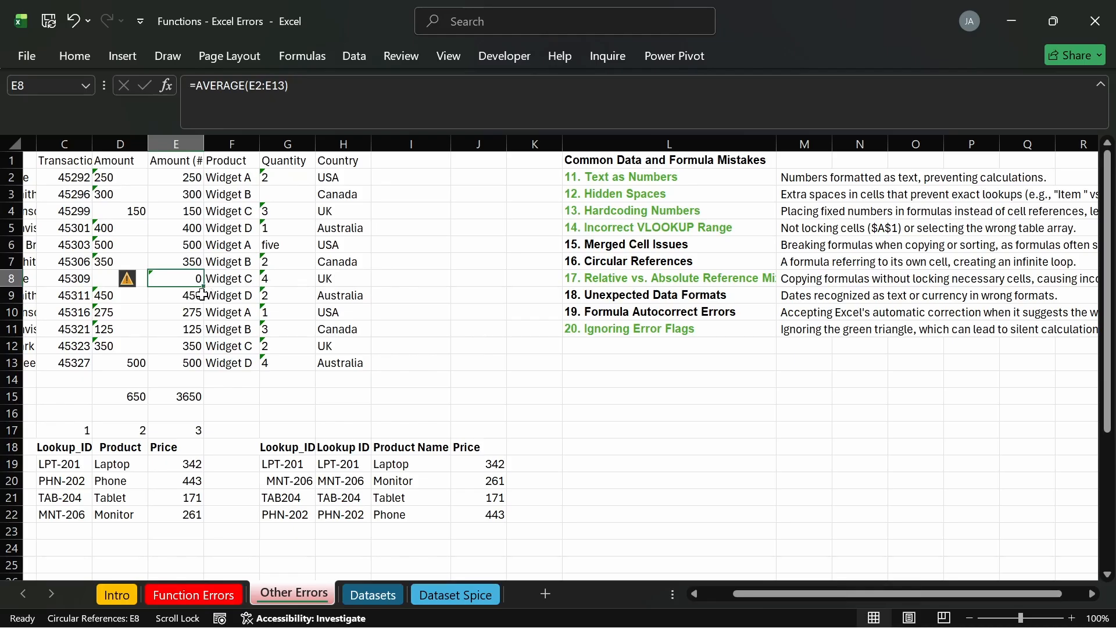
left_click(615, 266)
left_click(162, 281)
left_click(406, 278)
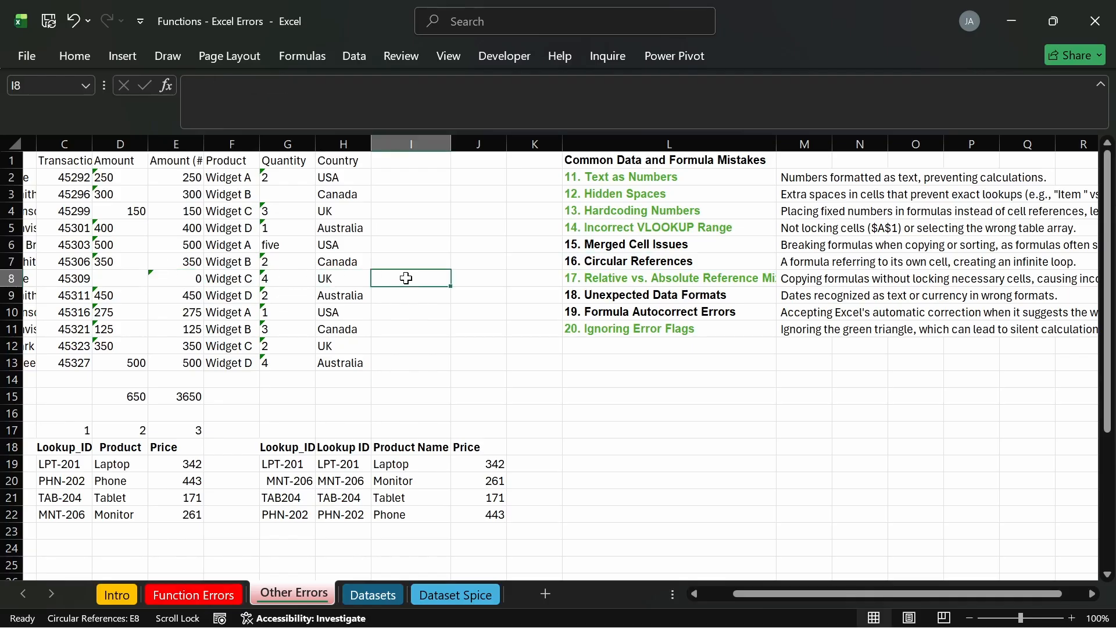
type("=A")
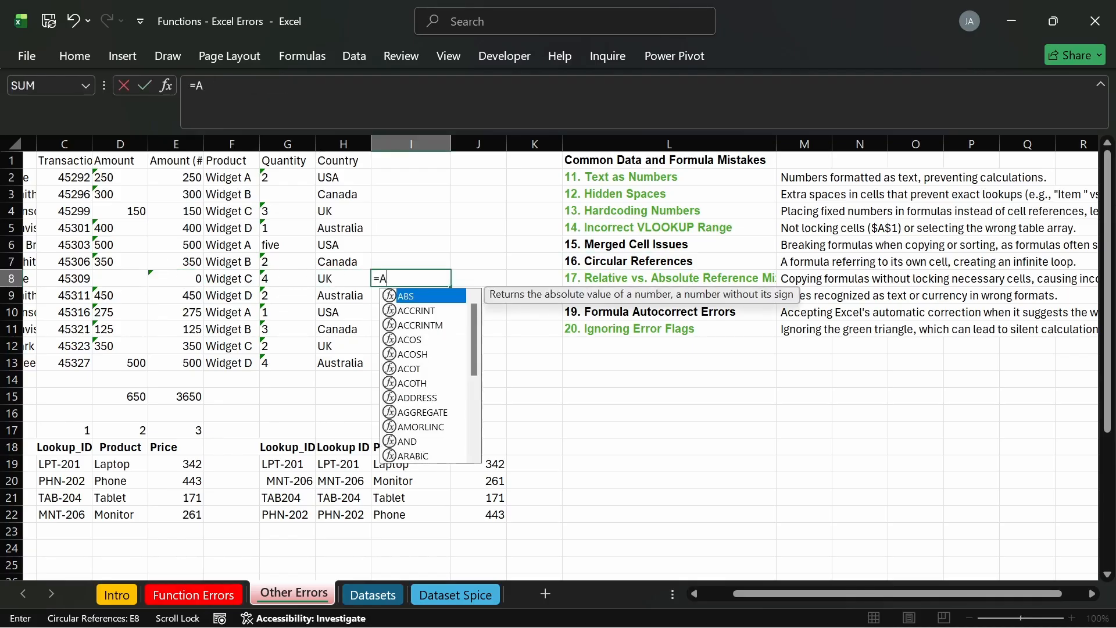
key("Escape")
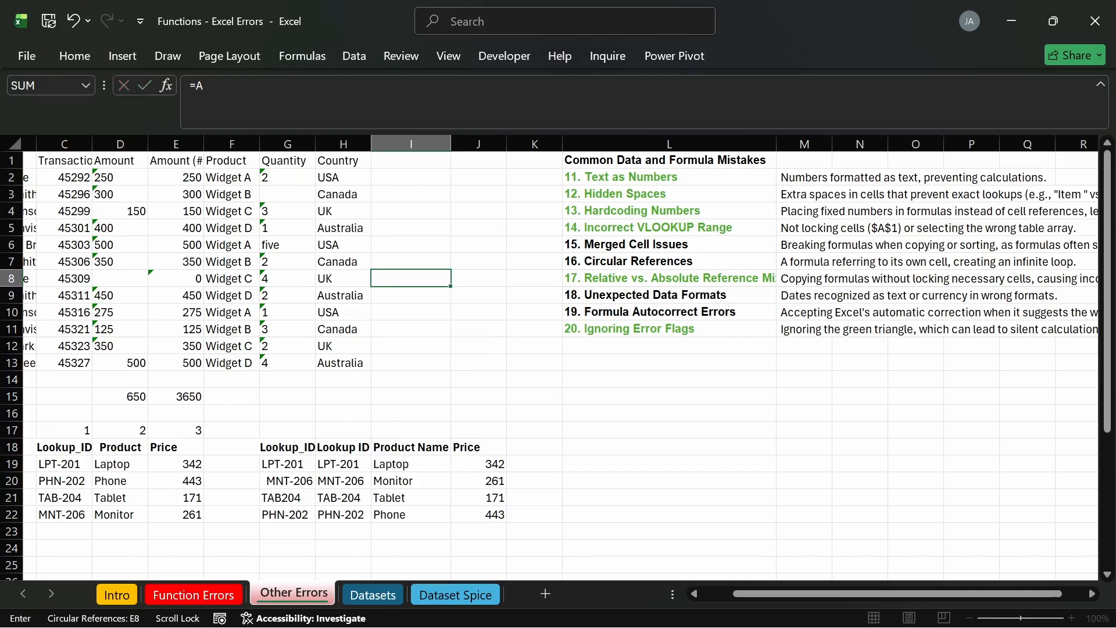
key("Escape")
Step: Replace the circular formula in E8 with a reference to I8, =I8
left_click(165, 279)
type("=")
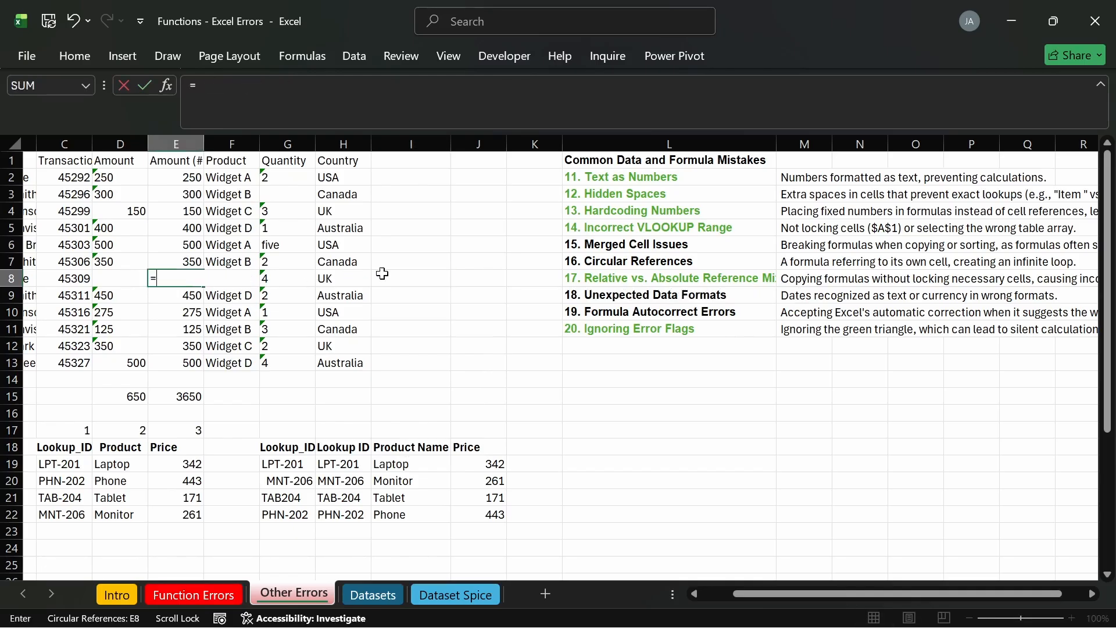
left_click(430, 279)
key("Return")
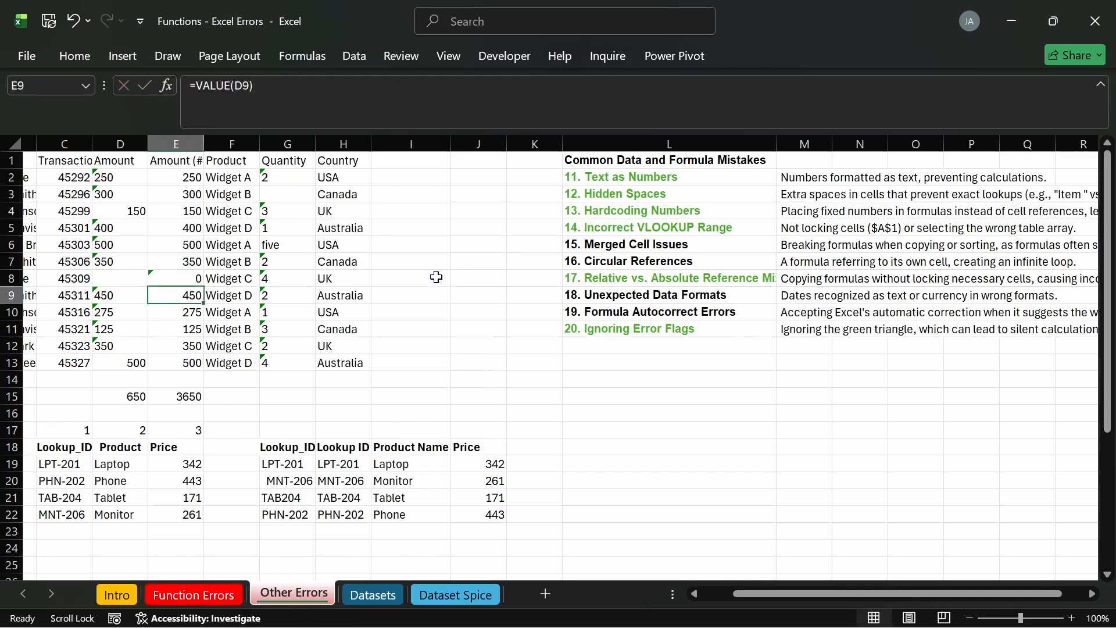
Step: Enter an AVERAGE formula in I8 over E2:E7 and E9:E13, leaving out E8
left_click(436, 277)
type("=AVER")
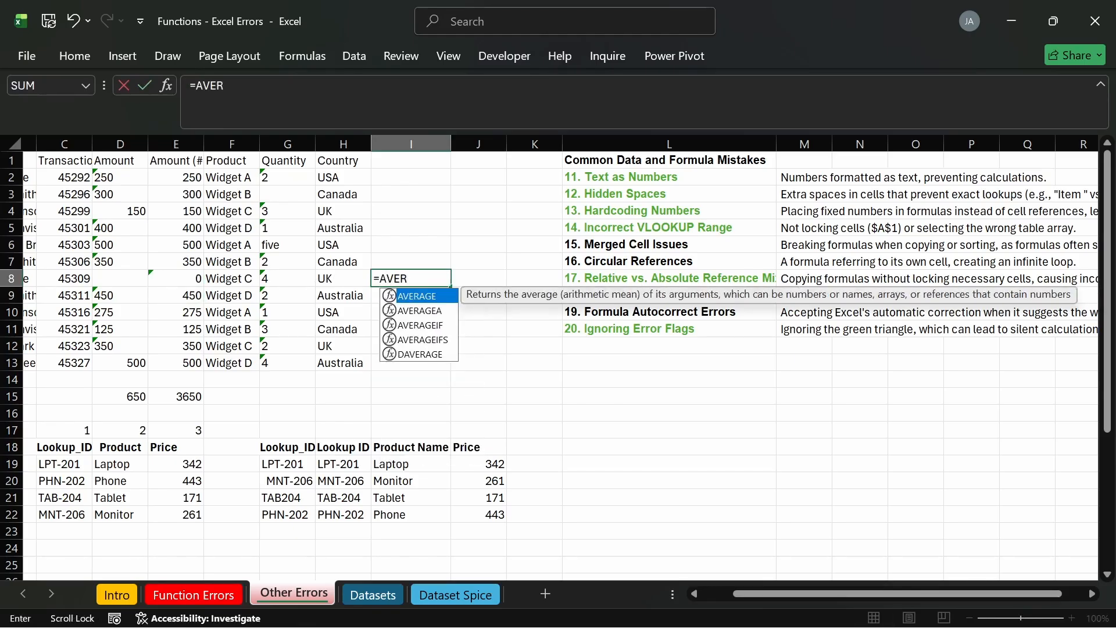
key("Tab")
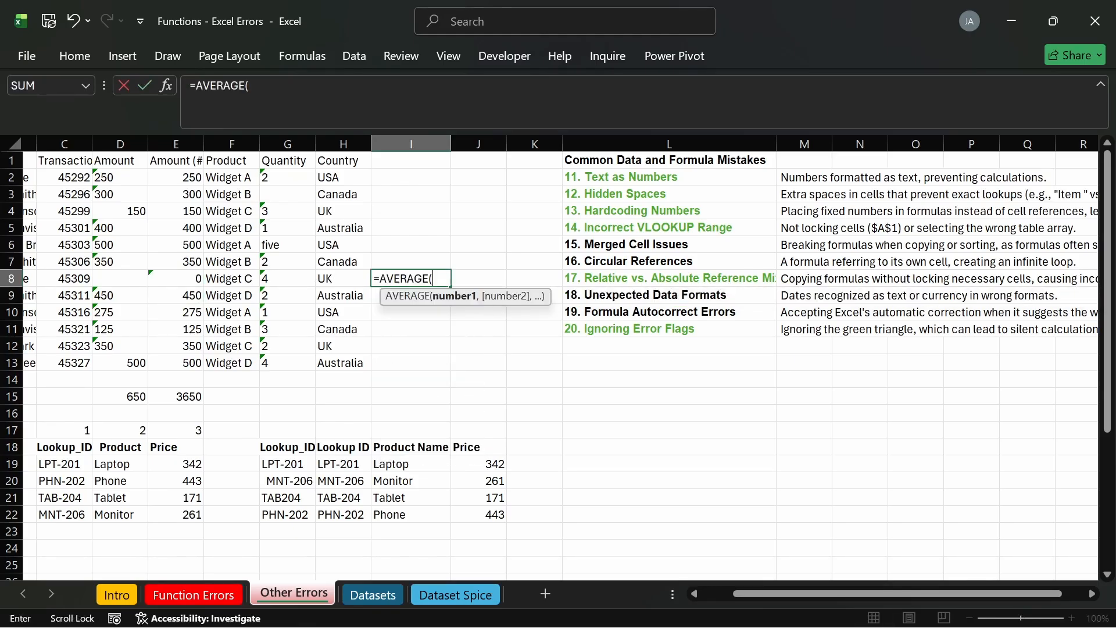
left_click_drag(185, 177, 188, 254)
type(",")
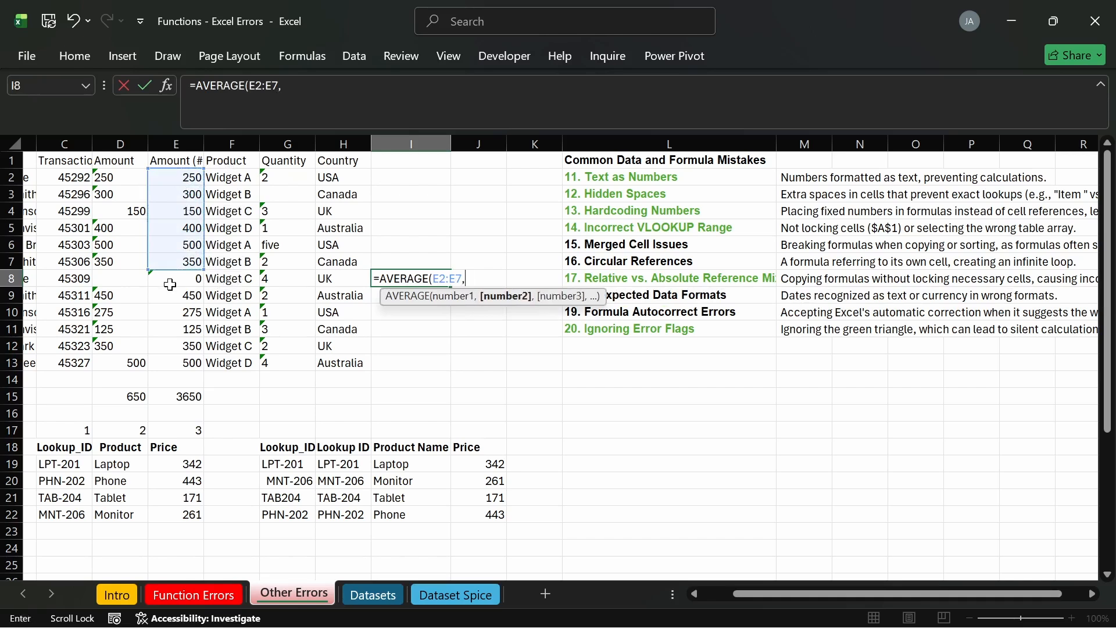
left_click_drag(165, 296, 173, 359)
type(",")
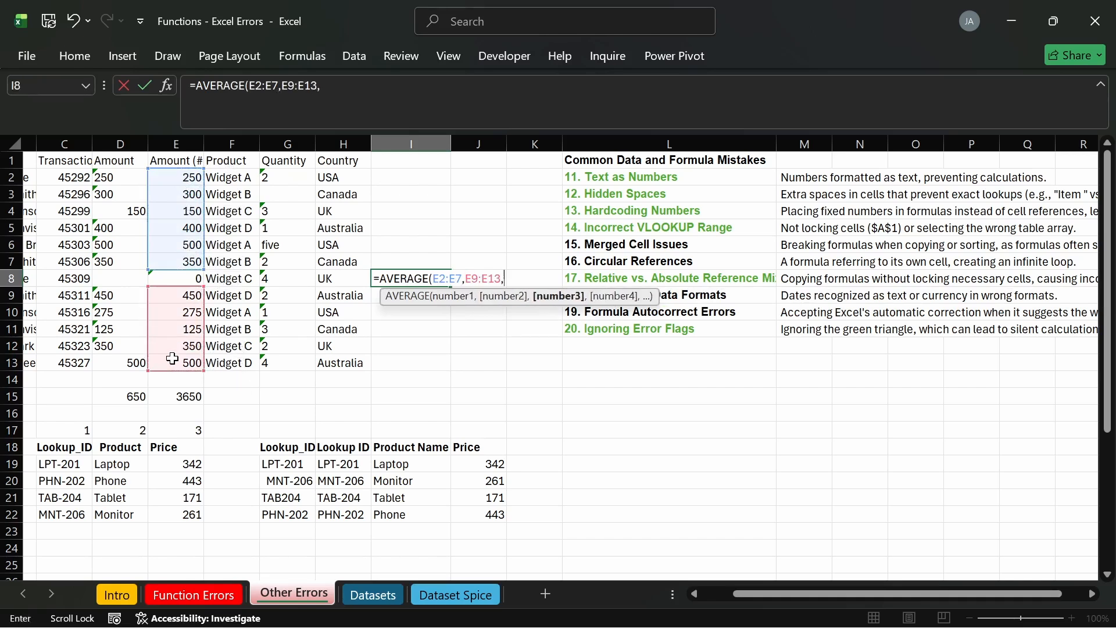
key("Return")
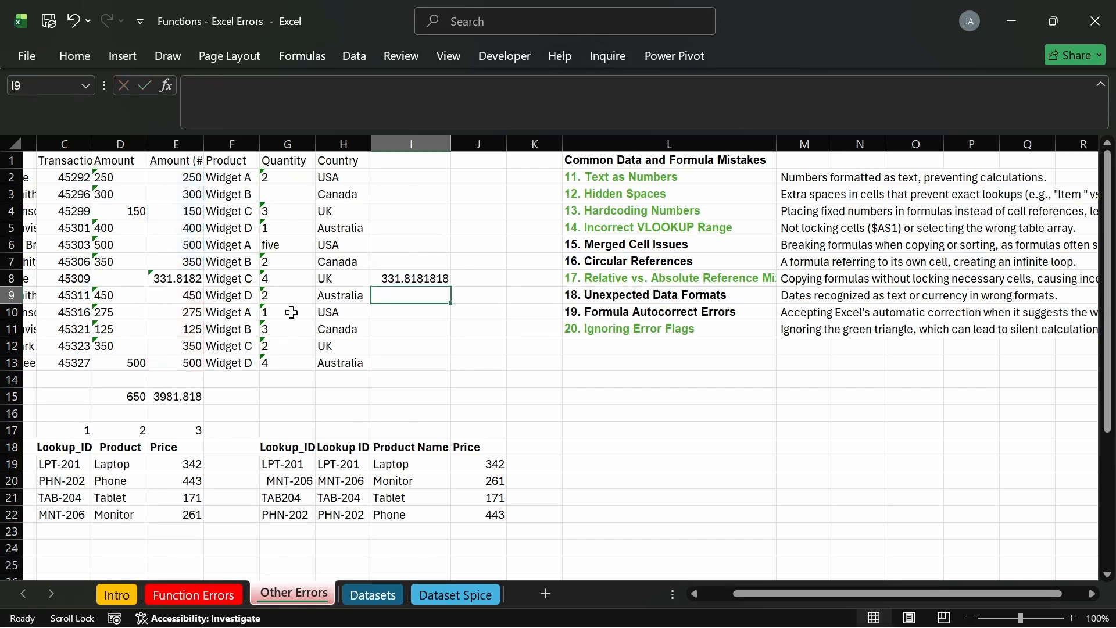
Step: Replace the formula in E8 with =AVERAGE(E2:E7,E9:E13) so it excludes its own cell
double_click(192, 279)
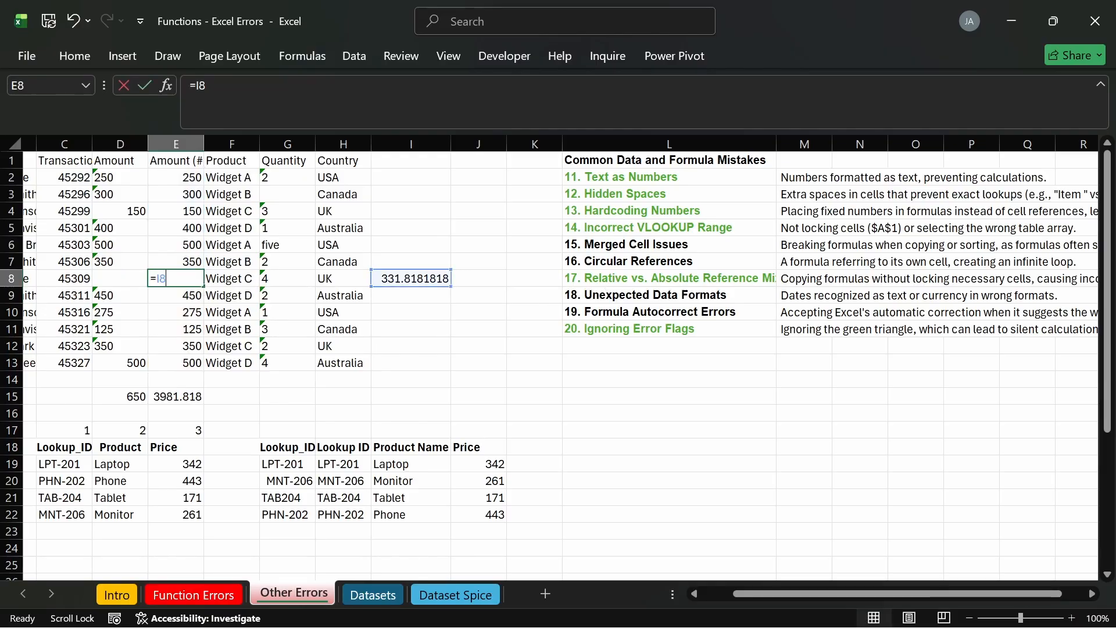
key("shift+Left")
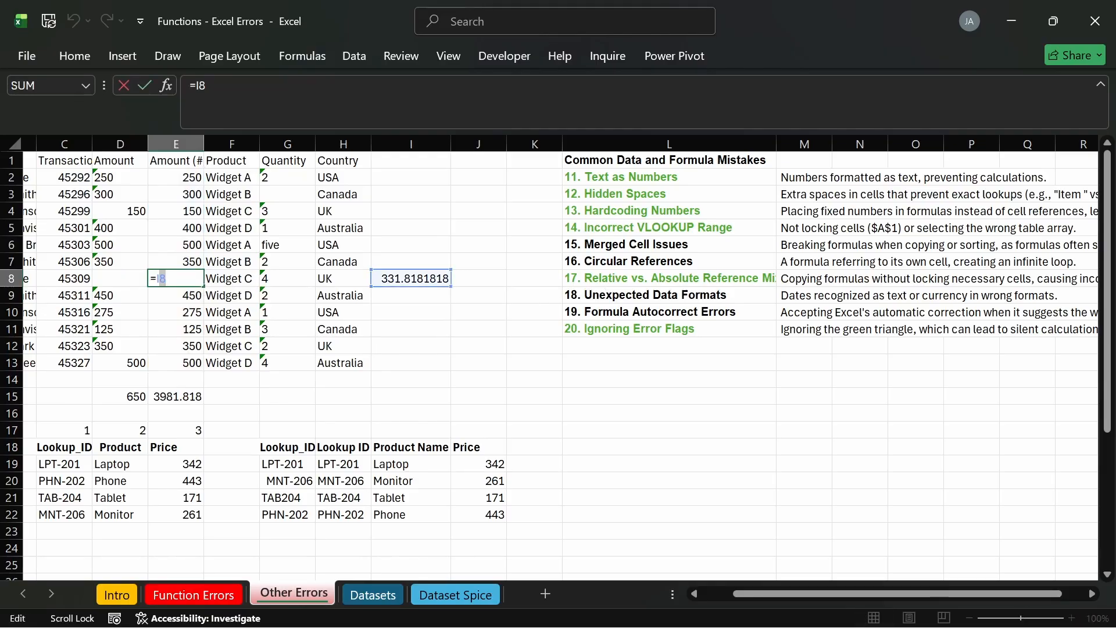
key("shift+Left")
key("BackSpace")
type("i")
key("BackSpace")
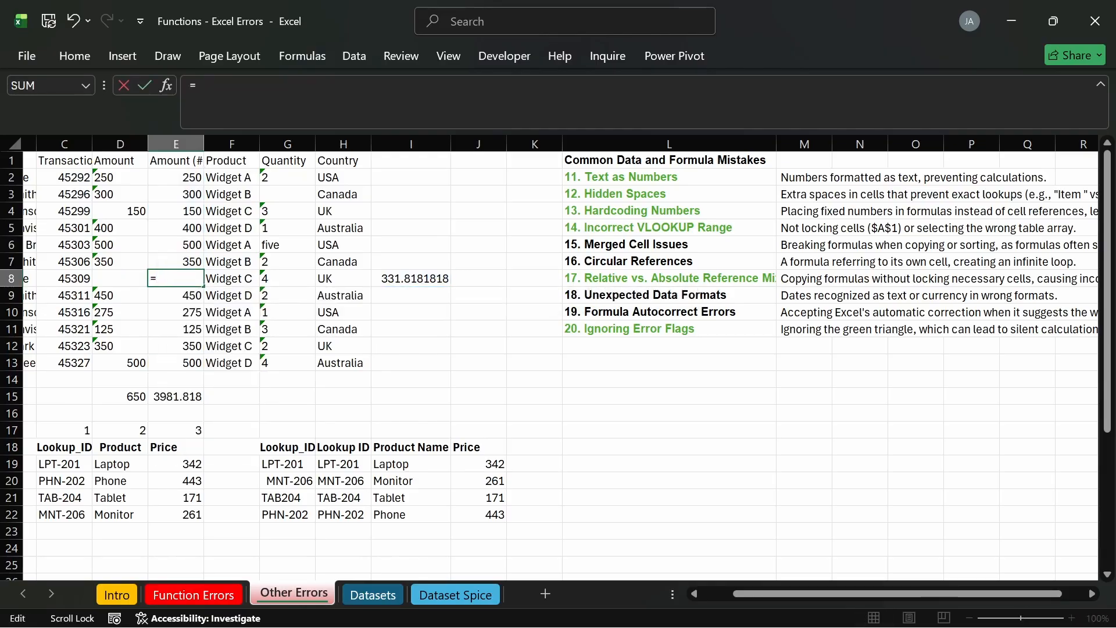
type("AVERAGE(")
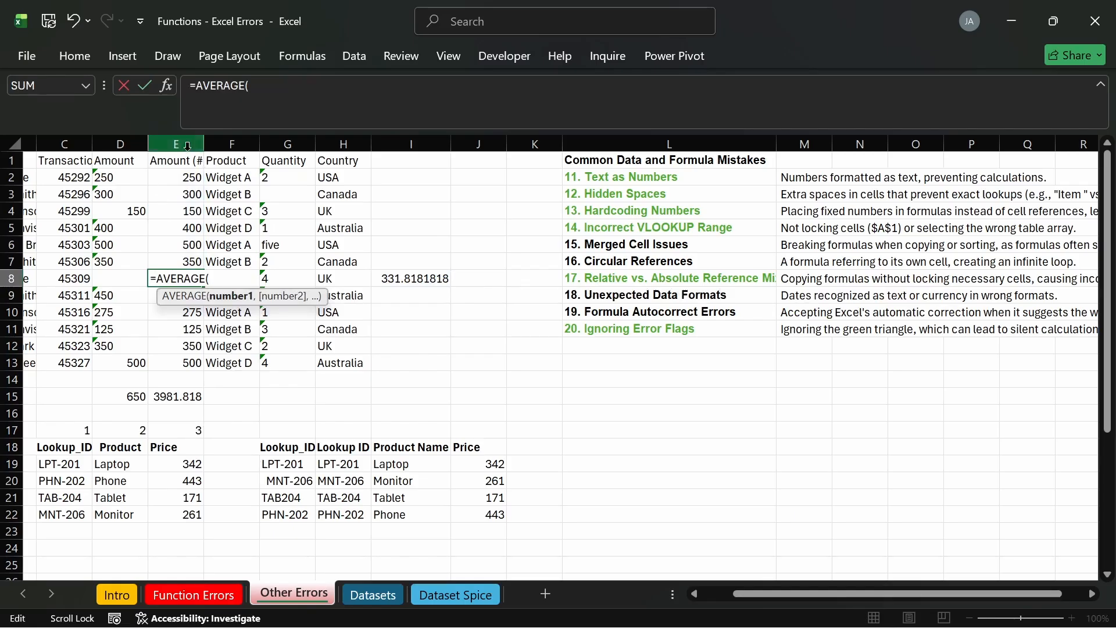
left_click_drag(183, 177, 184, 259)
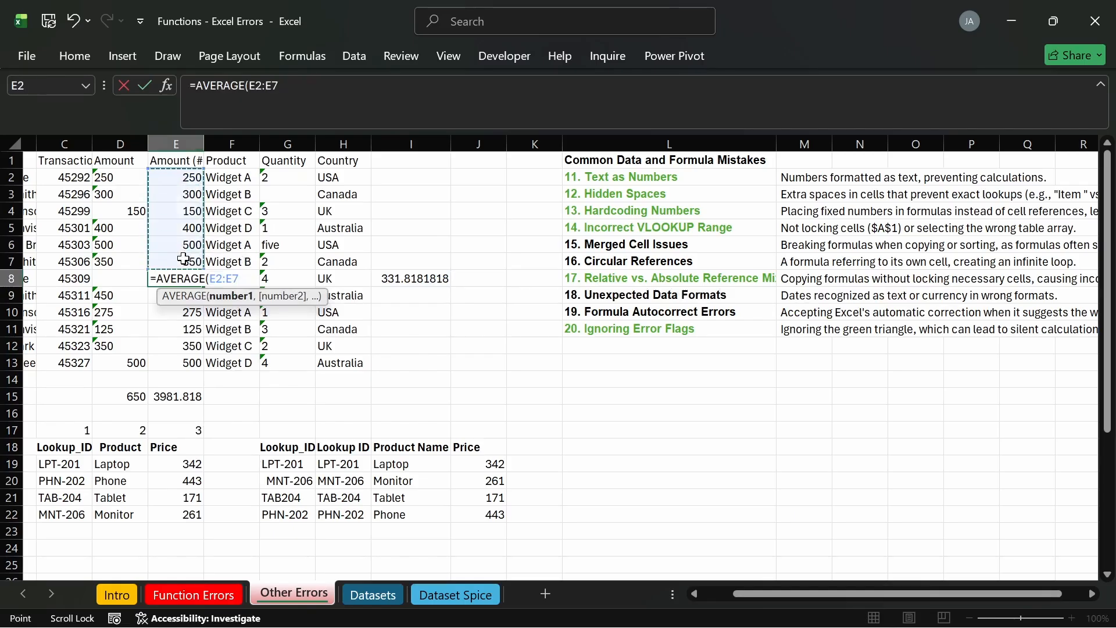
type(",")
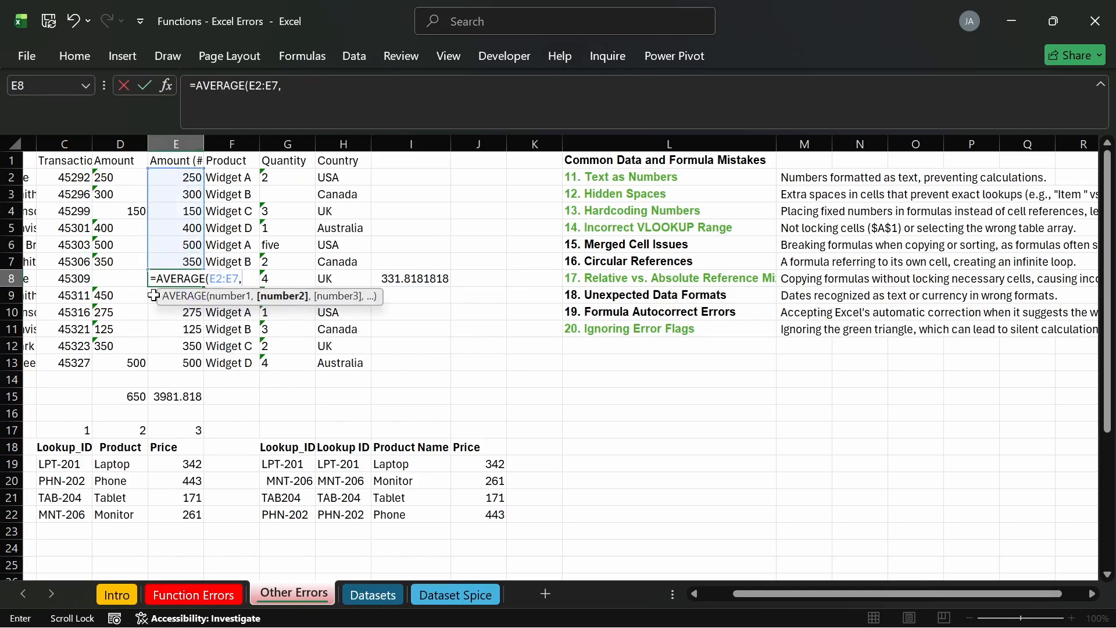
left_click_drag(153, 295, 167, 360)
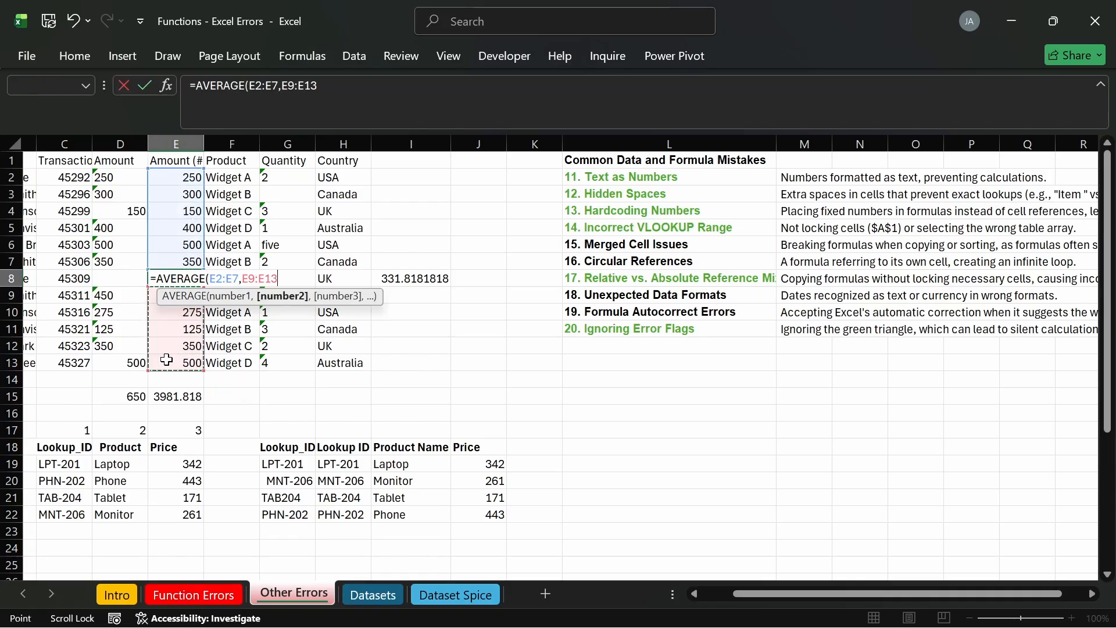
type(")")
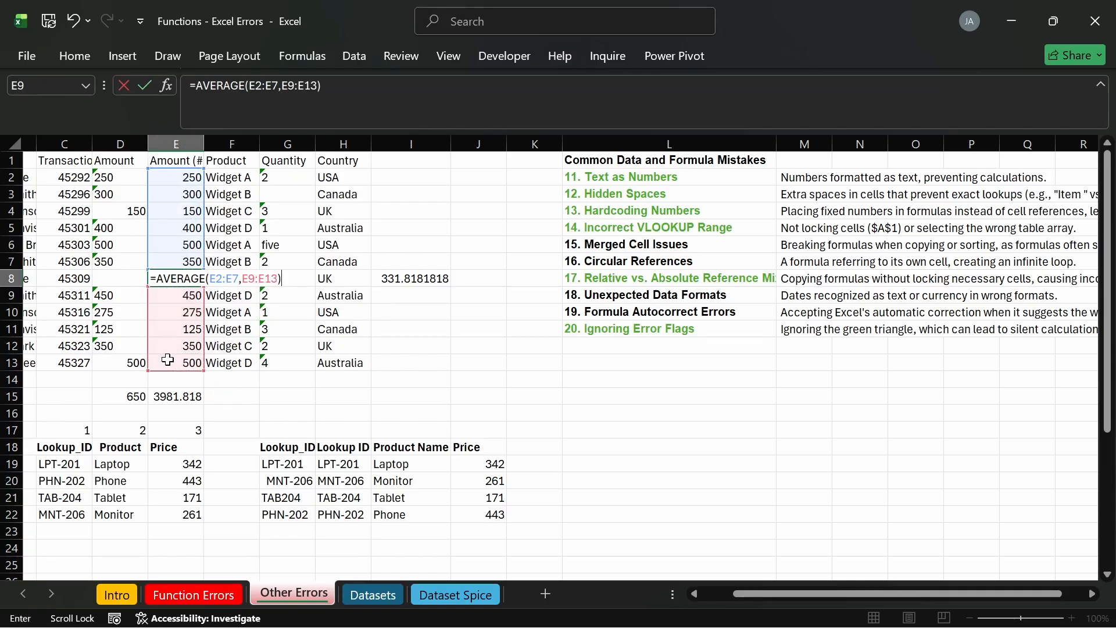
key("Return")
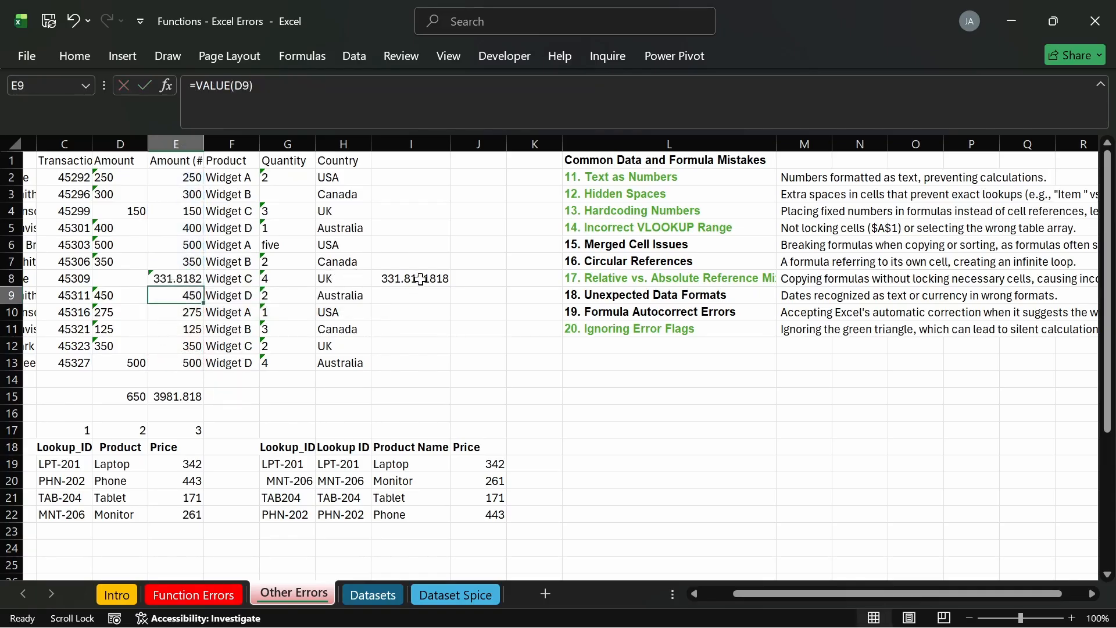
Step: Clear the helper average from I8 and check the formula in E8
left_click(421, 280)
key("Delete")
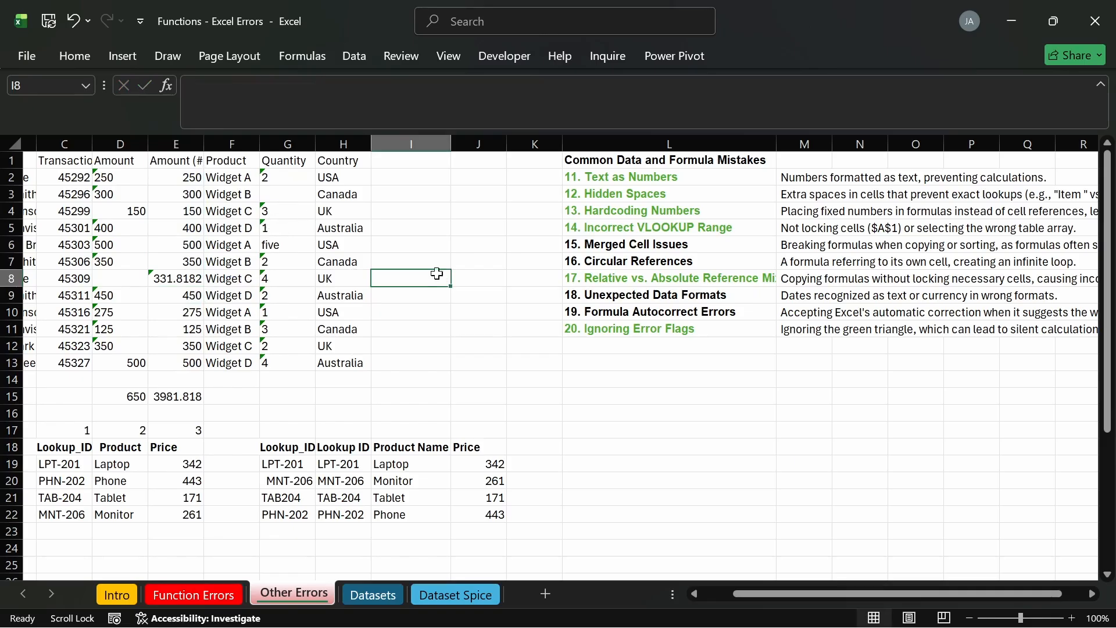
left_click(195, 280)
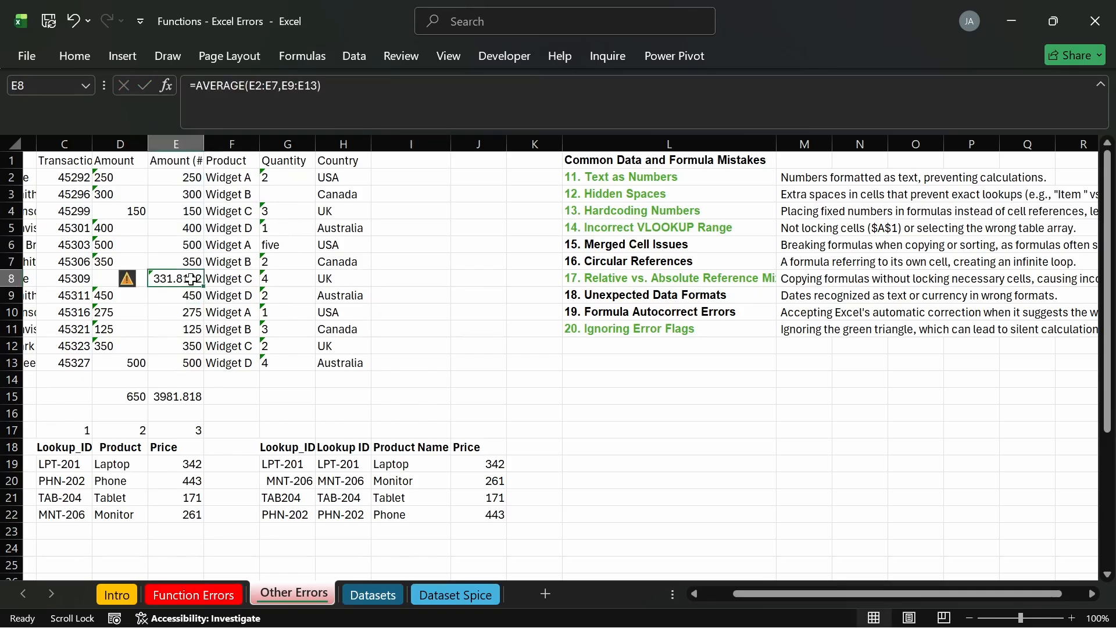
Step: Color the "16. Circular References" entry in L7 green to mark it as covered
left_click(627, 264)
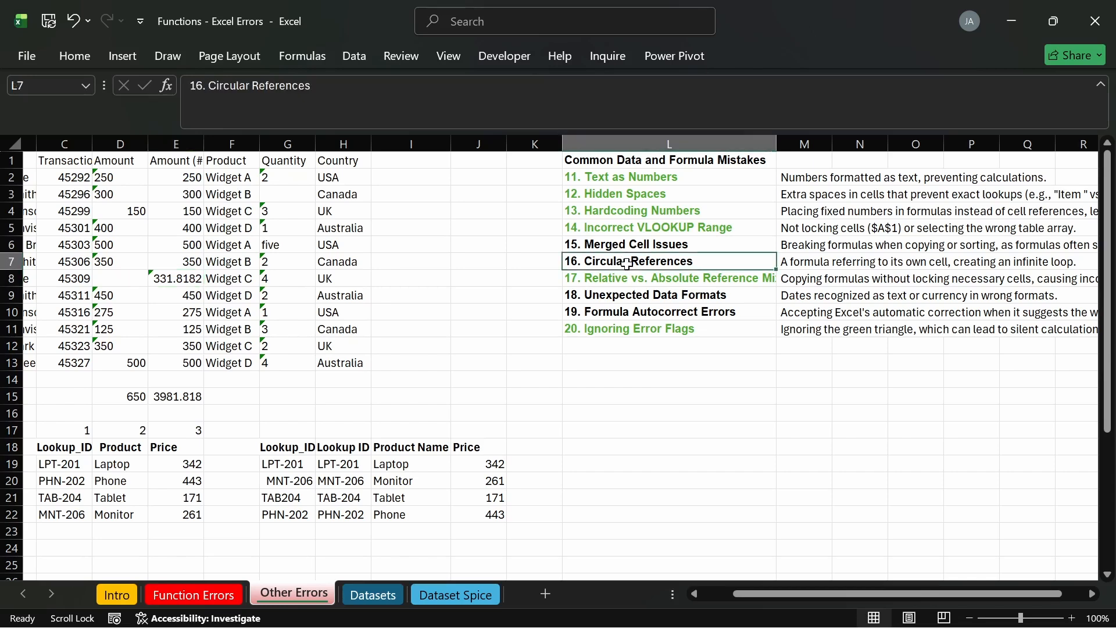
left_click(86, 58)
left_click(279, 117)
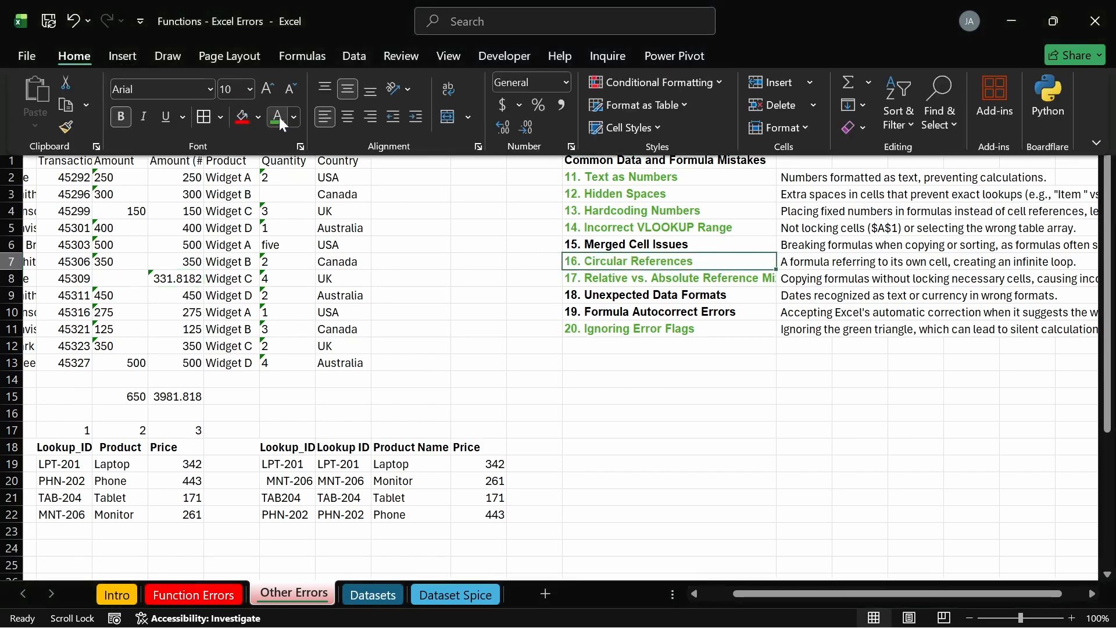
Step: Select the "19. Formula Autocorrect Errors" entry in L10 and read its description, returning to the data table
left_click(588, 323)
left_click(701, 314)
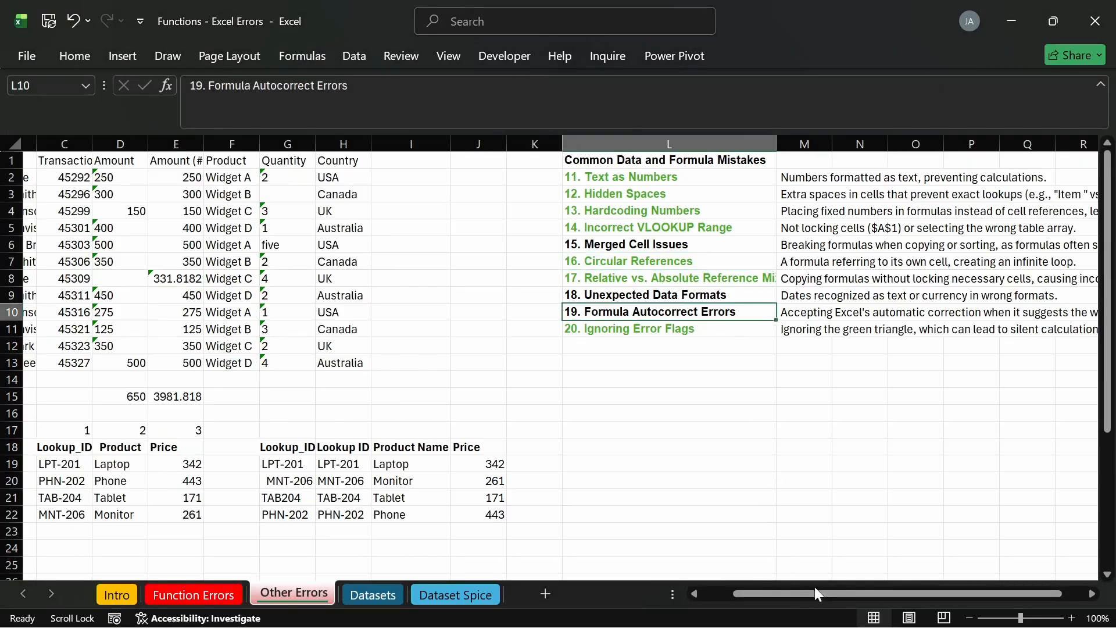
left_click_drag(814, 587, 860, 597)
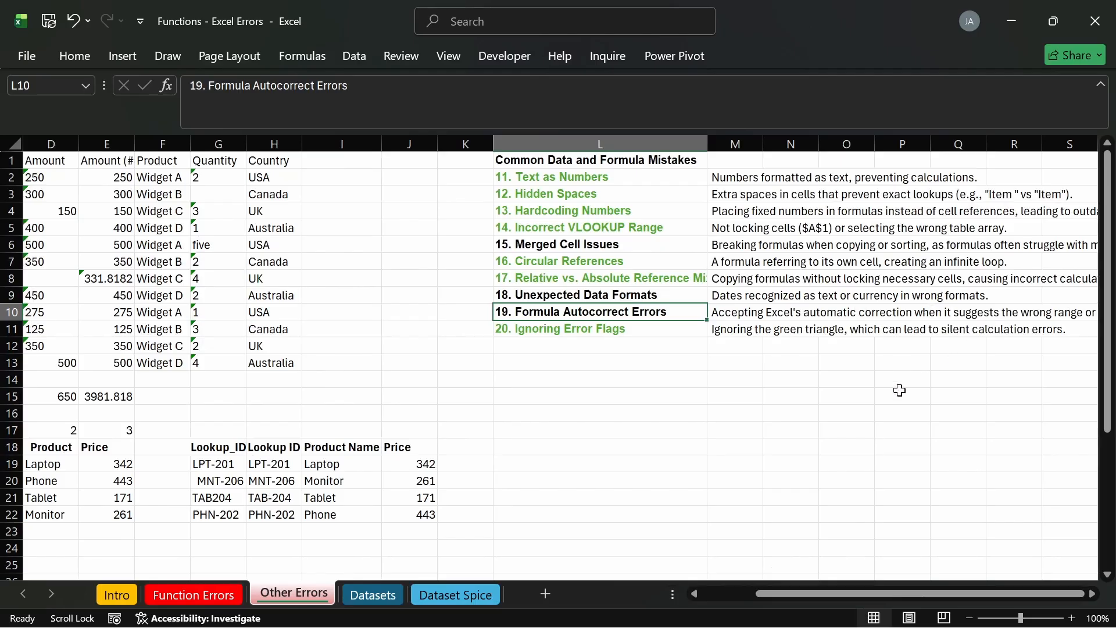
scroll(859, 326, "right", 2)
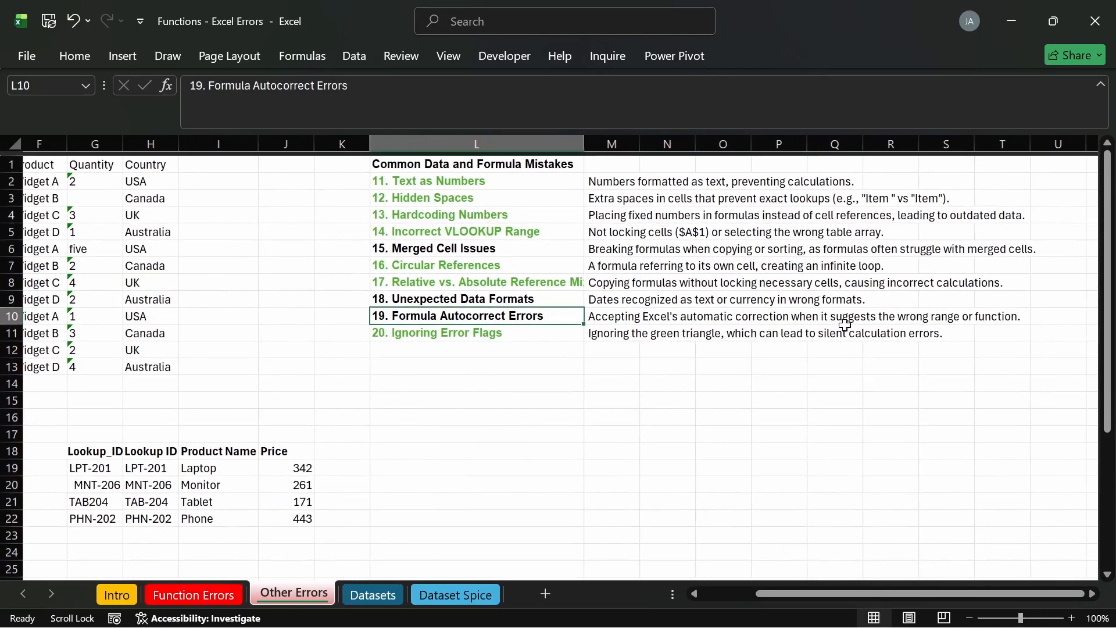
scroll(967, 327, "left", 5)
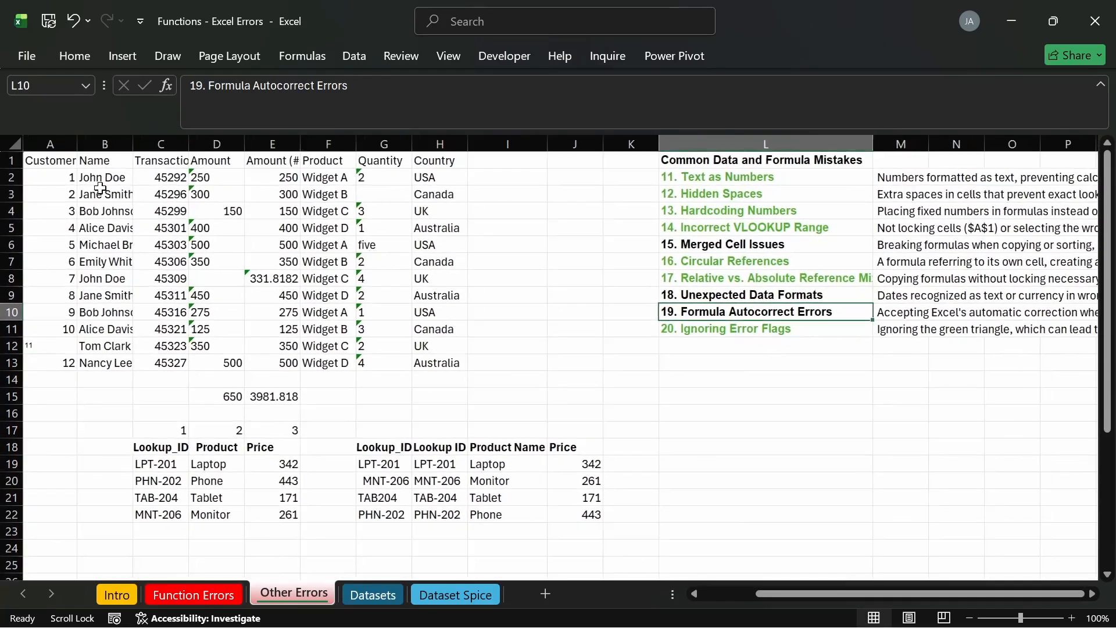
Step: Insert a blank row above the data table's header row and enter the title "Orders Table" in A1
left_click(6, 156)
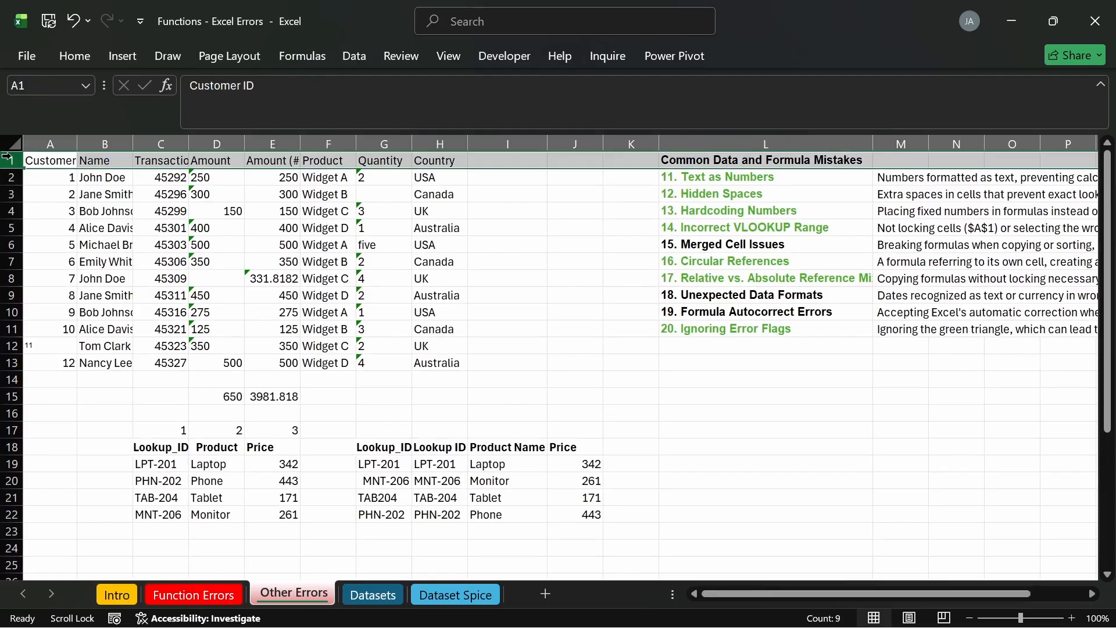
key("ctrl+shift+plus")
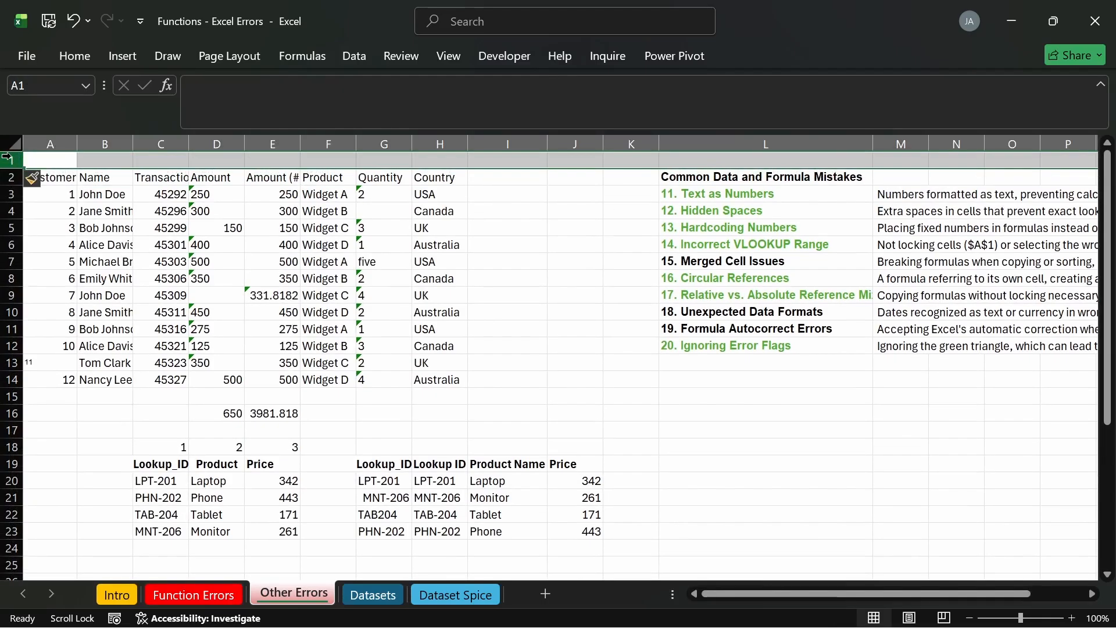
left_click(65, 158)
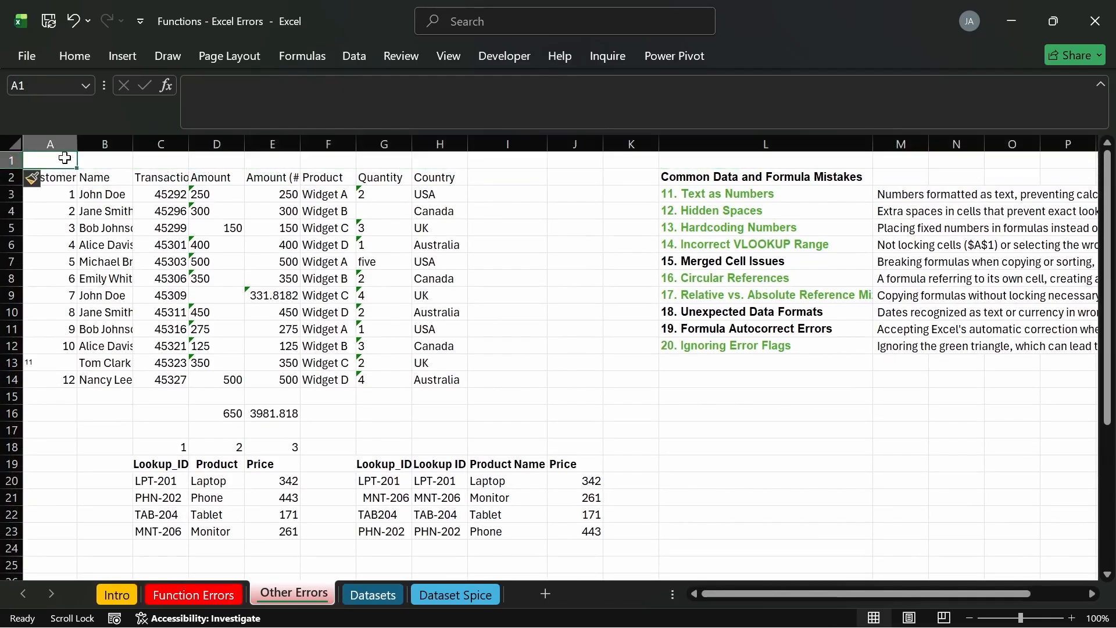
type("dd")
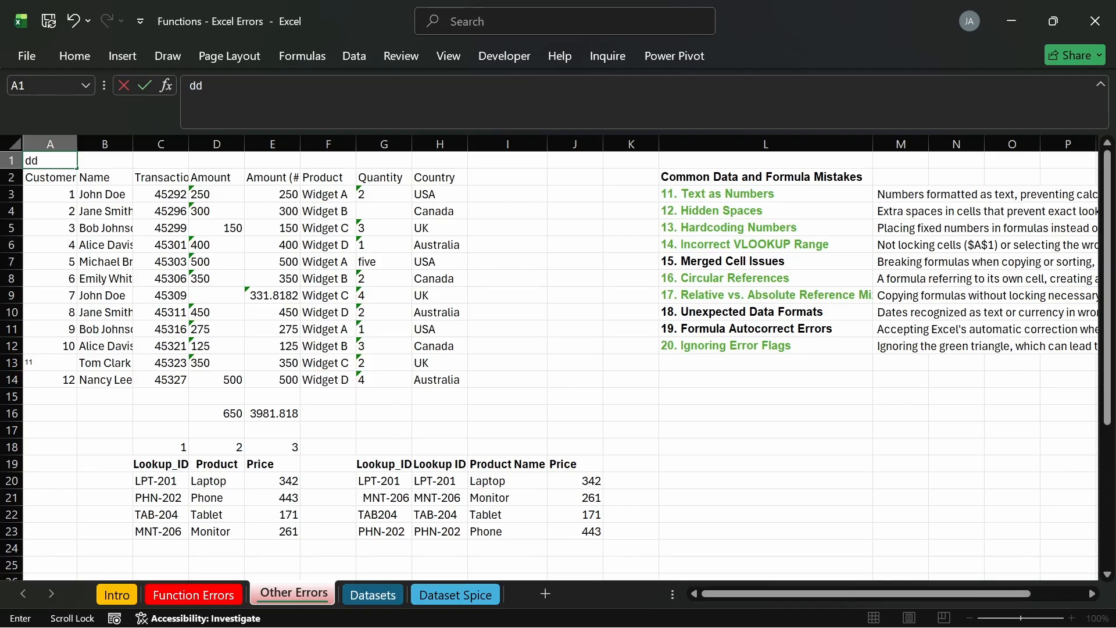
key("BackSpace")
key("BackSpace")
type("Orders Table")
key("Return")
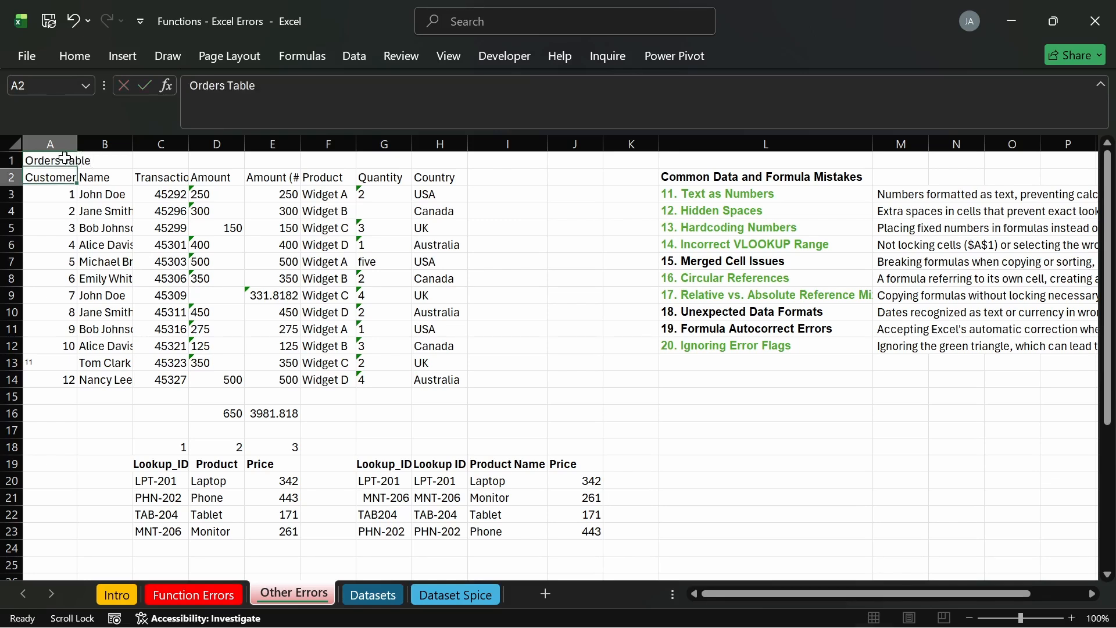
Step: Set the horizontal alignment of the title range A1:H1 to Center Across Selection, without merging the cells
left_click_drag(65, 157, 420, 161)
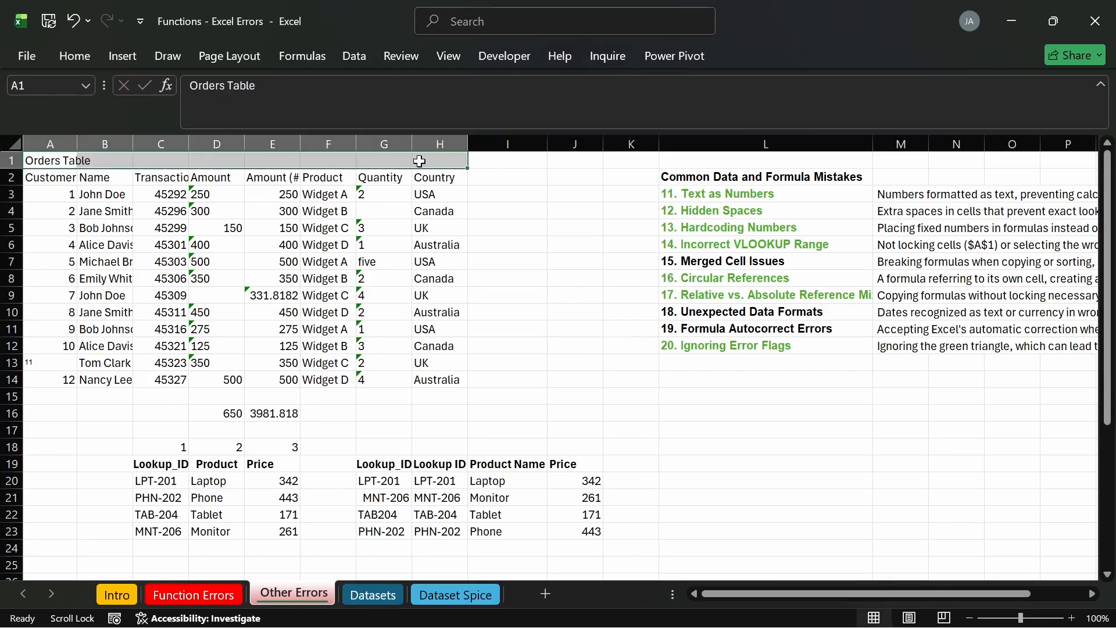
key("ctrl+1")
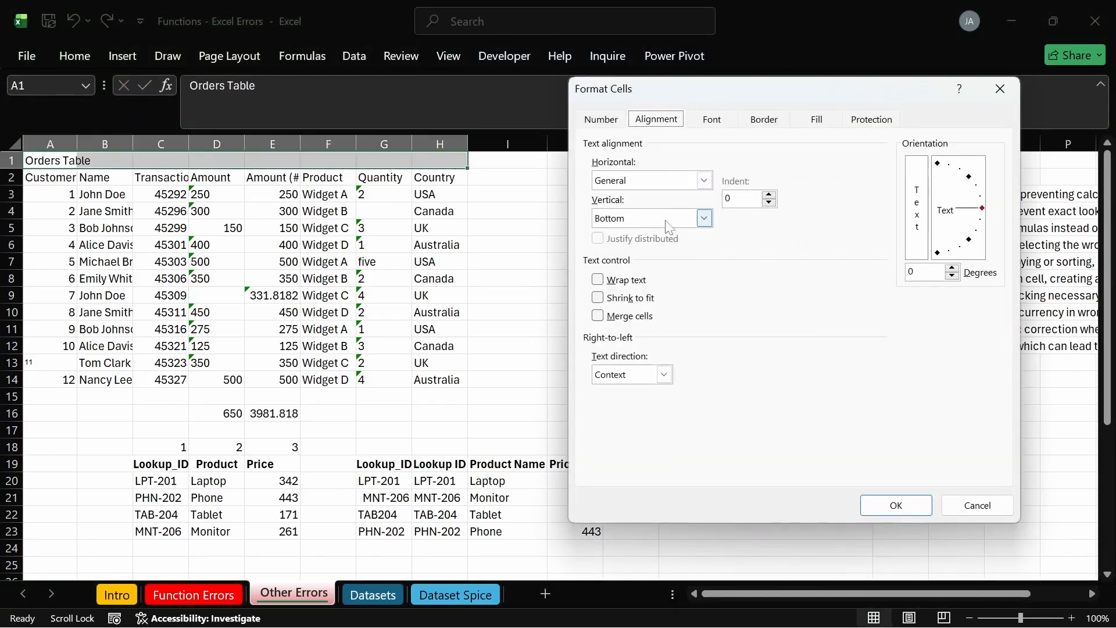
left_click(704, 180)
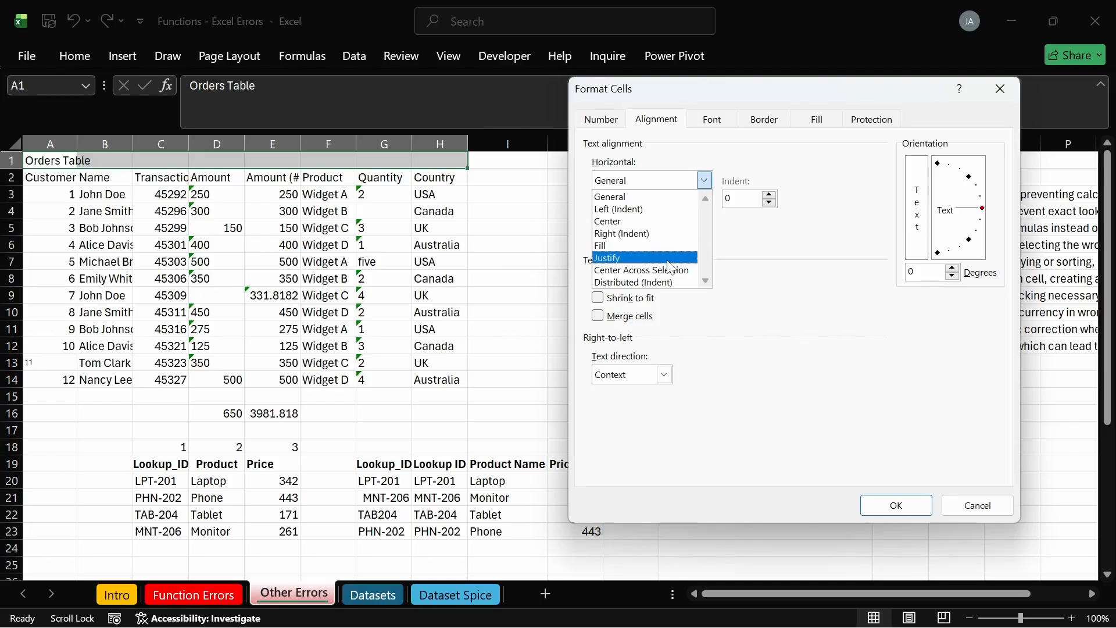
left_click(672, 258)
left_click(704, 181)
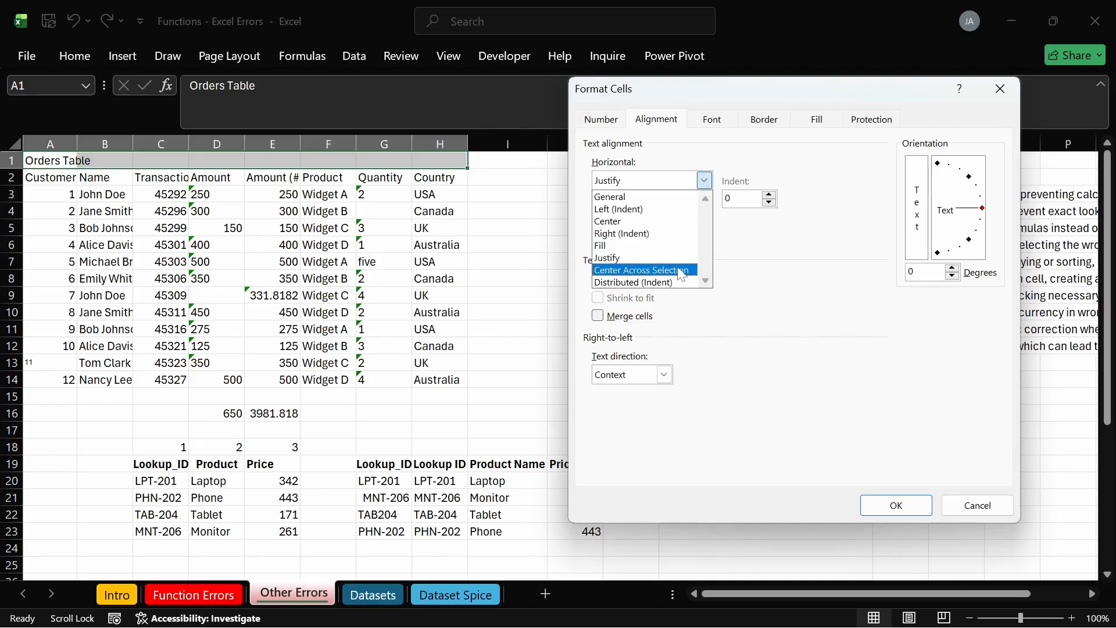
left_click(641, 270)
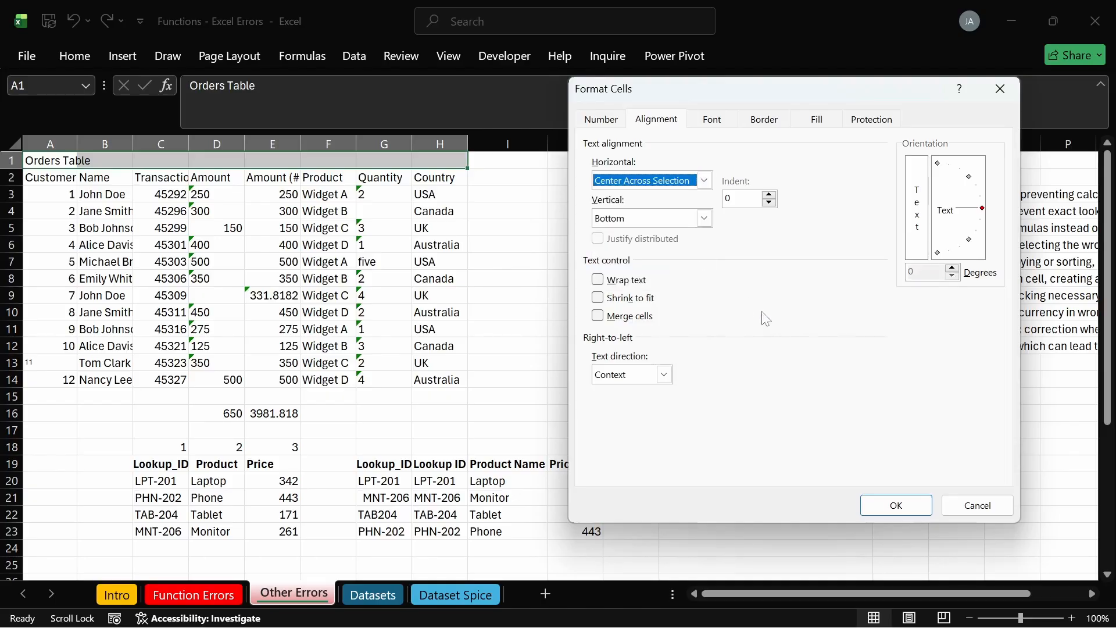
left_click(894, 505)
left_click(422, 197)
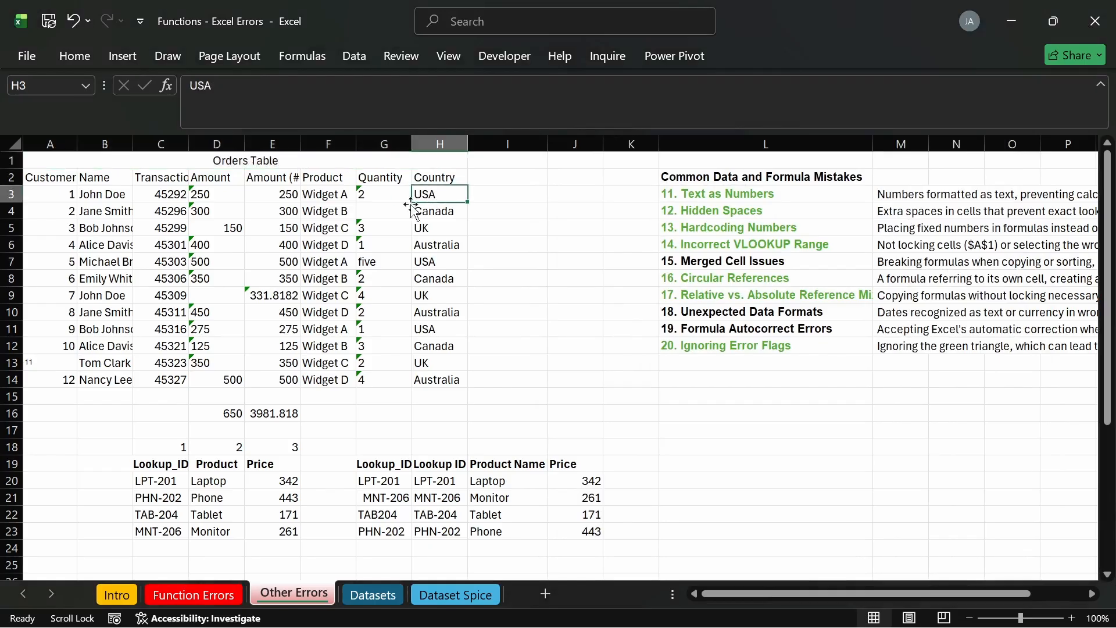
Step: Try converting A1:H14, including the title row, to a table with headers, inspect its header row and undo the conversion
left_click(180, 225)
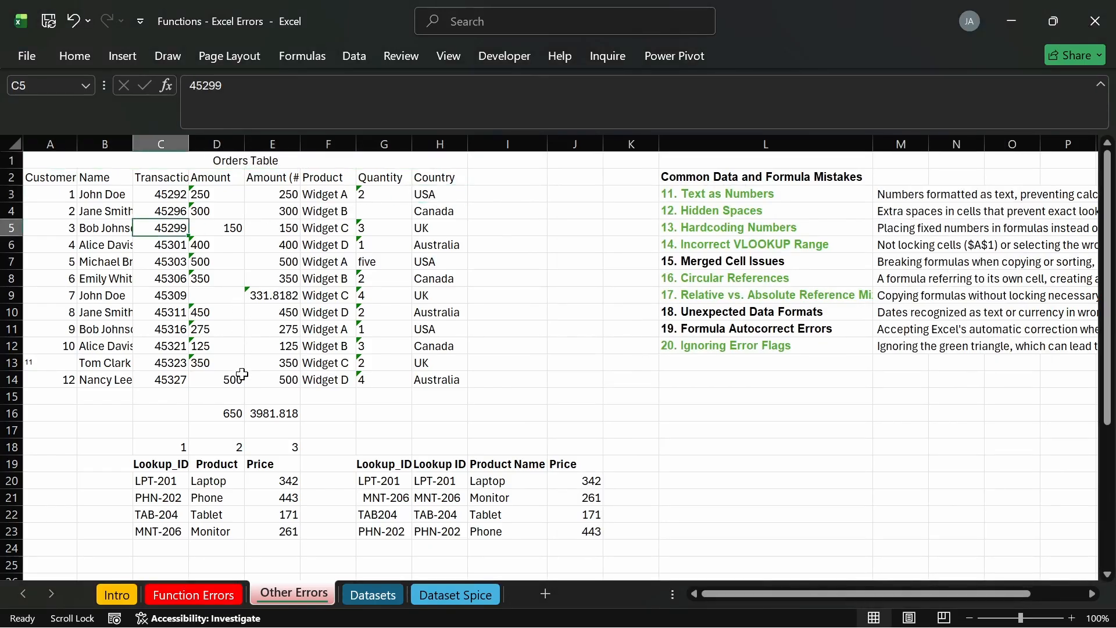
key("ctrl+t")
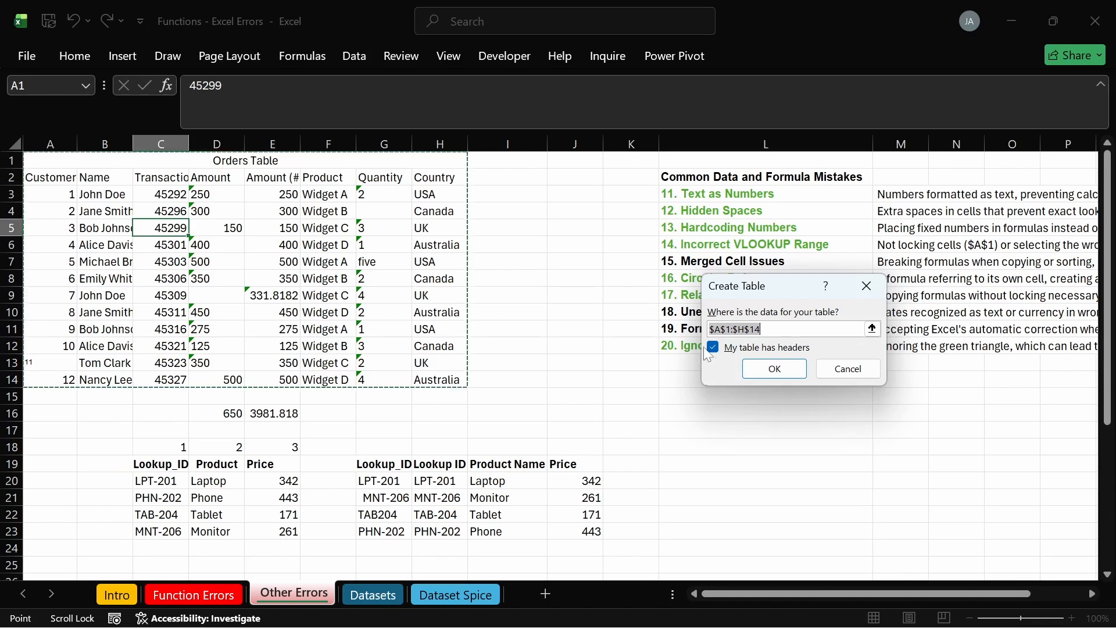
left_click(775, 369)
left_click(405, 245)
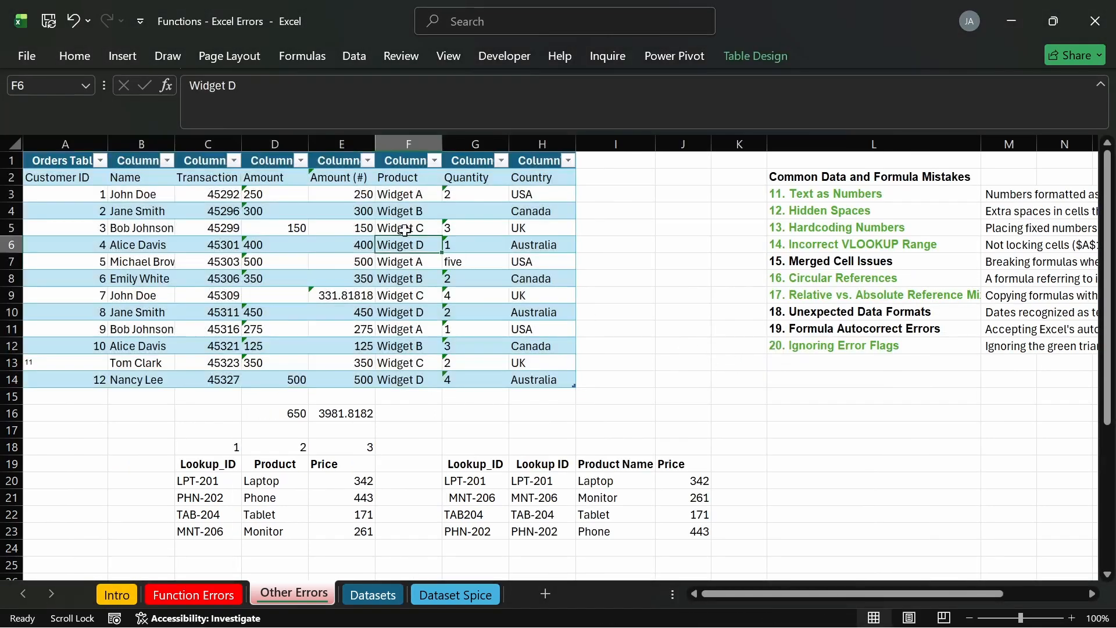
left_click_drag(85, 160, 220, 161)
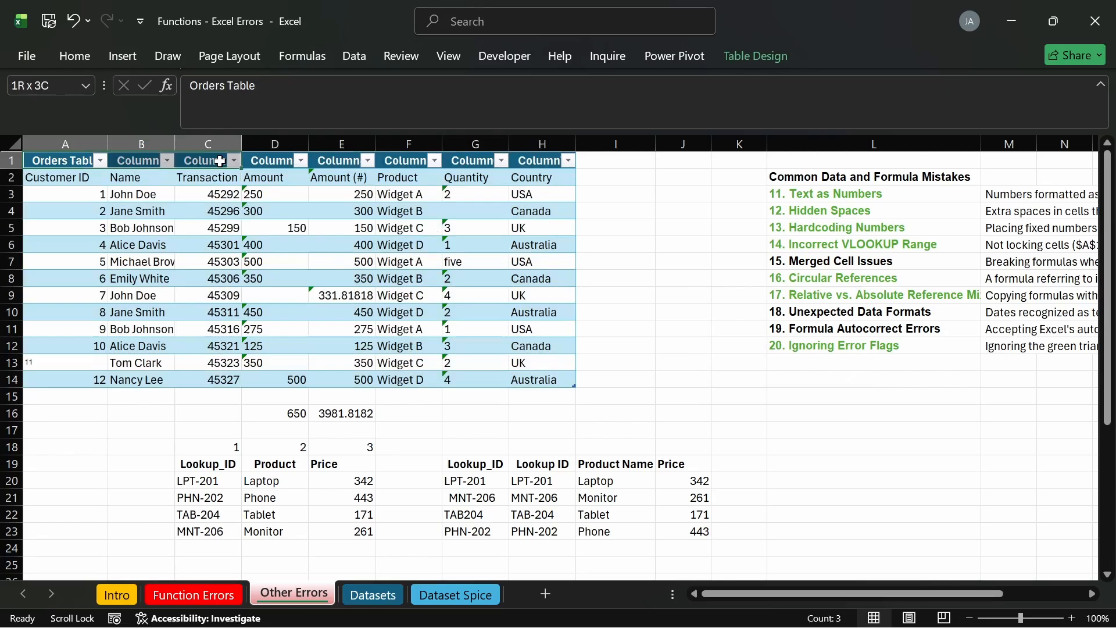
left_click(84, 160)
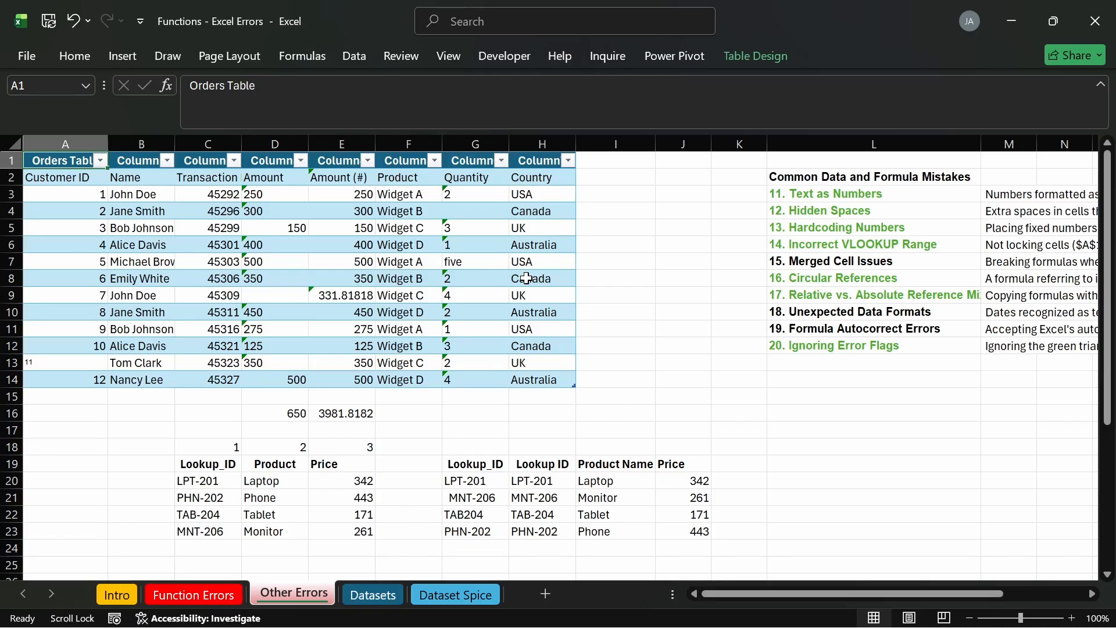
key("ctrl+z")
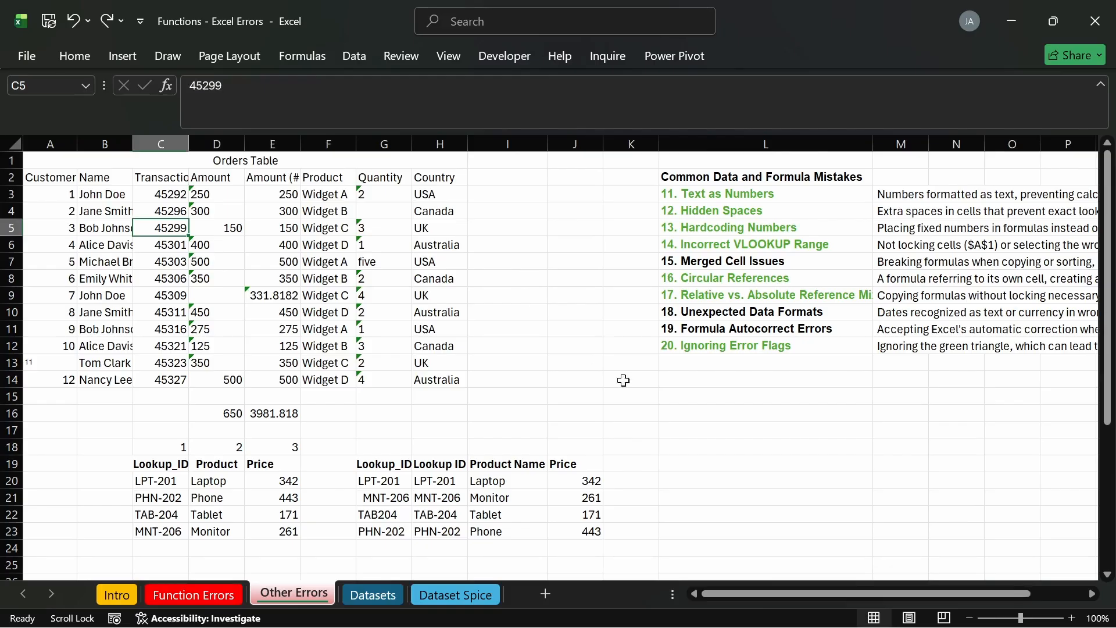
Step: Color the "19. Formula Autocorrect Errors" entry in L11 green to mark it as covered
left_click(645, 395)
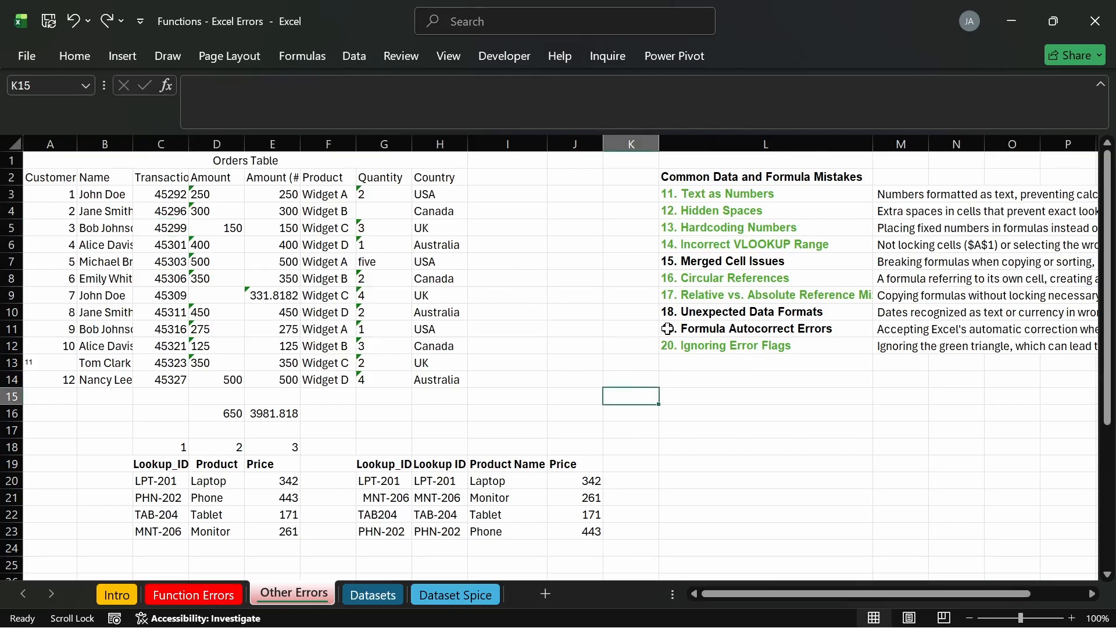
left_click(750, 329)
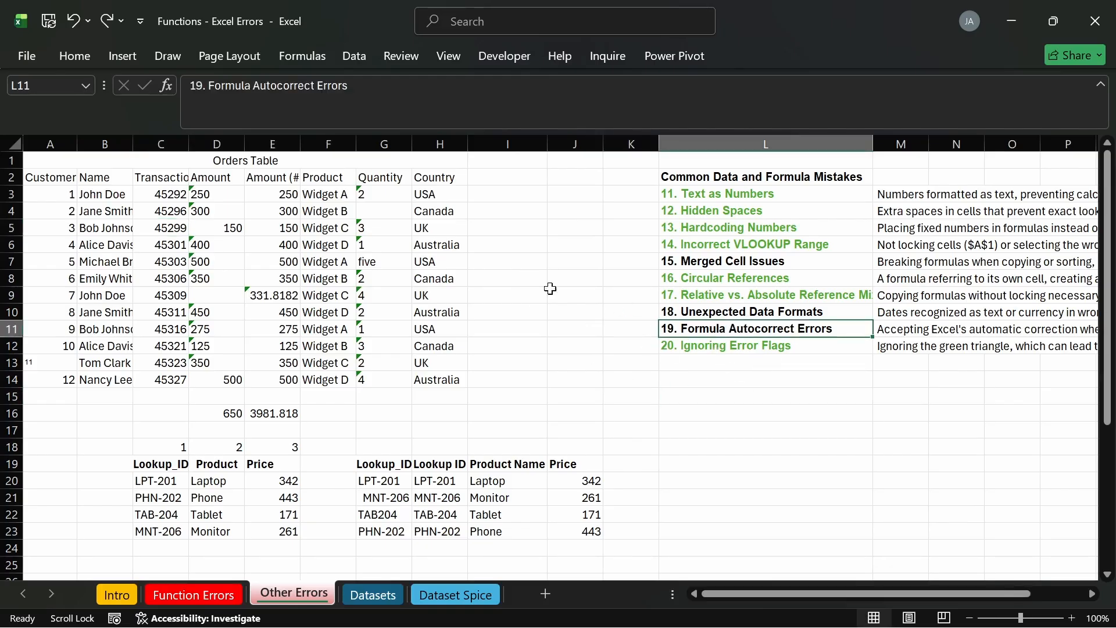
left_click(83, 53)
left_click(282, 113)
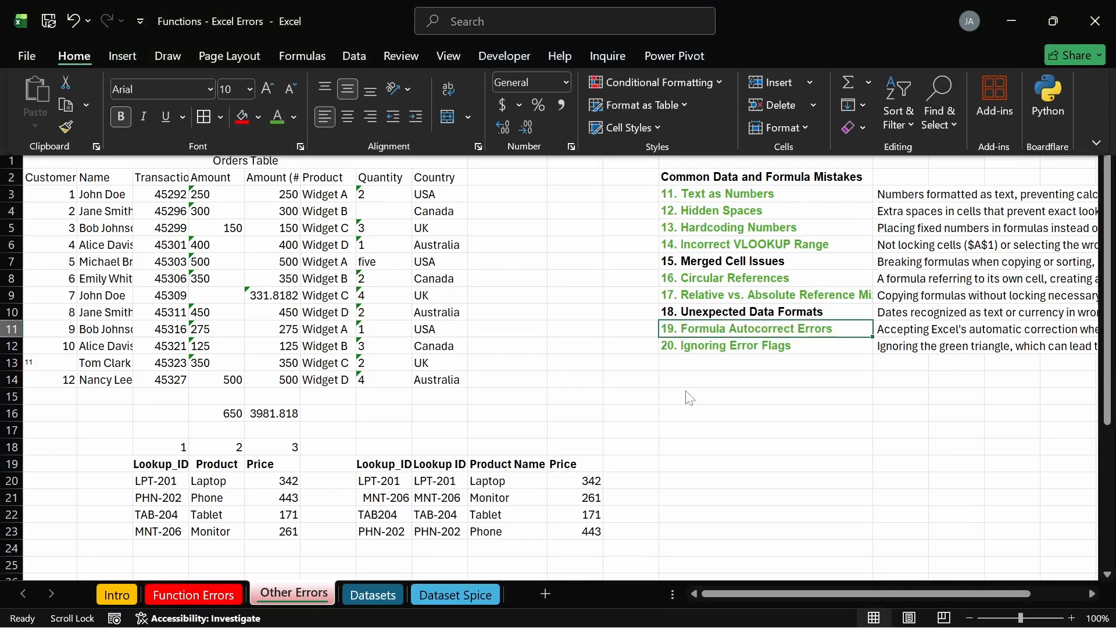
left_click(752, 426)
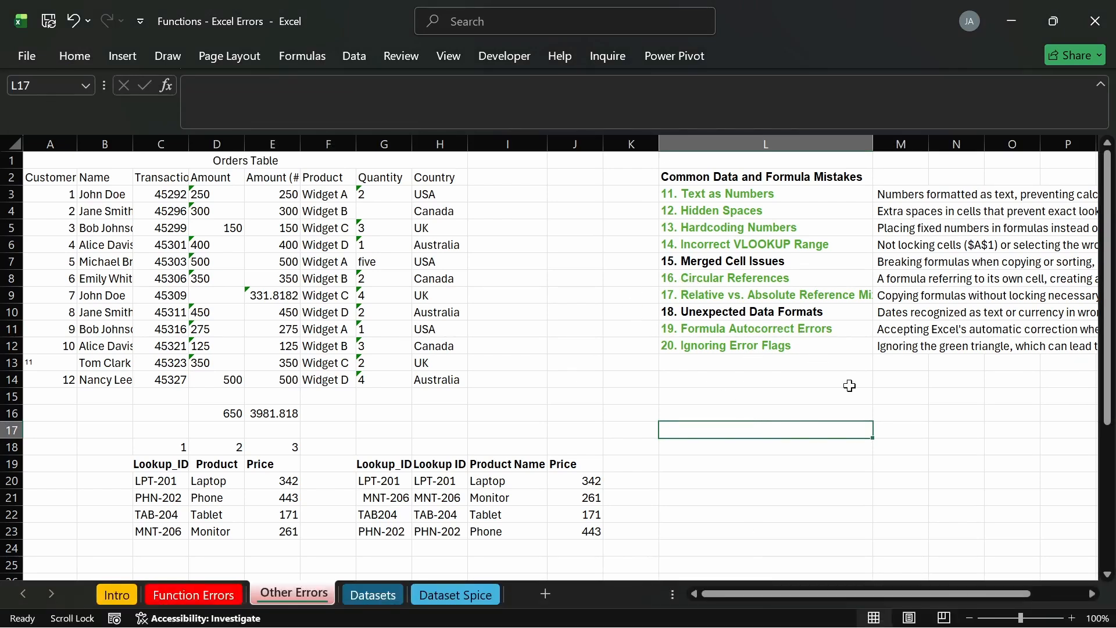
Step: Read the descriptions of the uncovered entries "15. Merged Cell Issues" in L7 and "18. Unexpected Data Formats" in L10
scroll(855, 574, "right", 3)
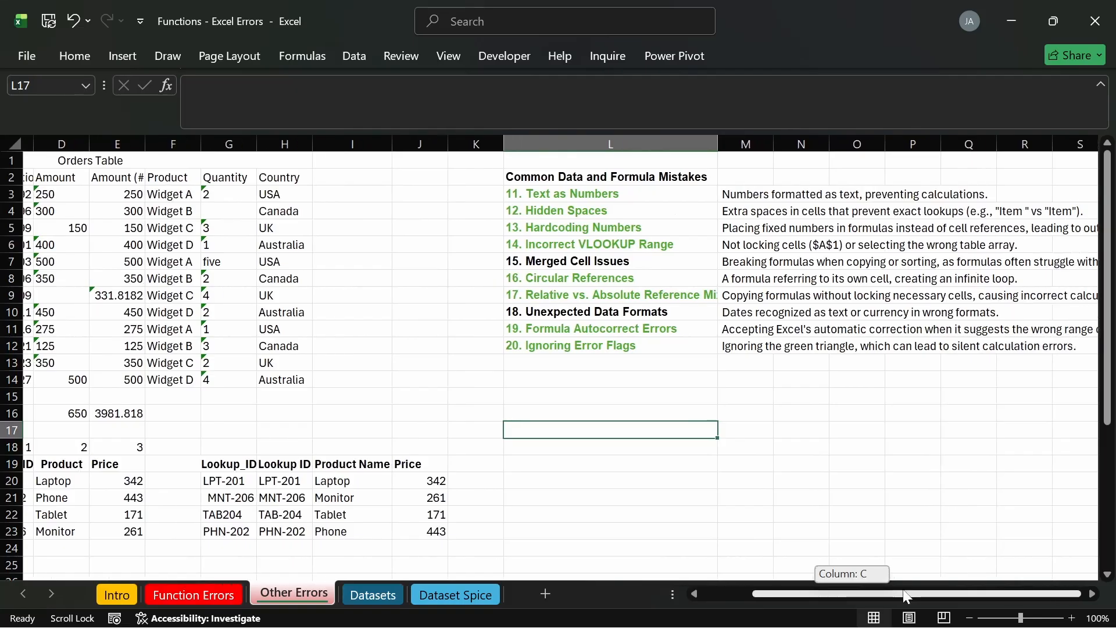
left_click(608, 265)
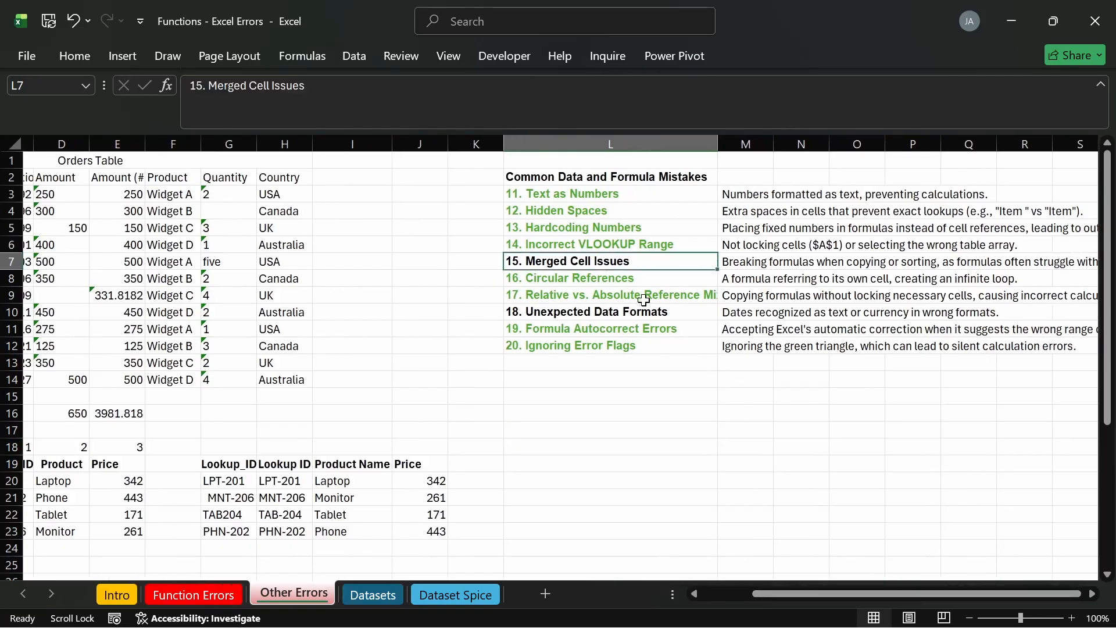
left_click(603, 321)
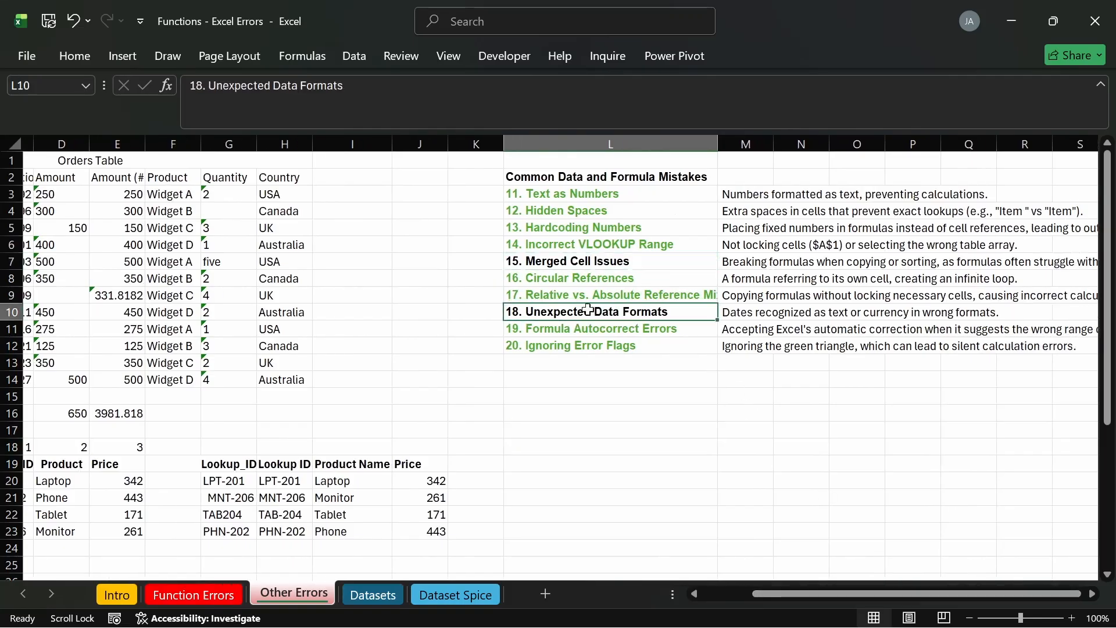
left_click(81, 160)
key("BackSpace")
key("Escape")
left_click(363, 266)
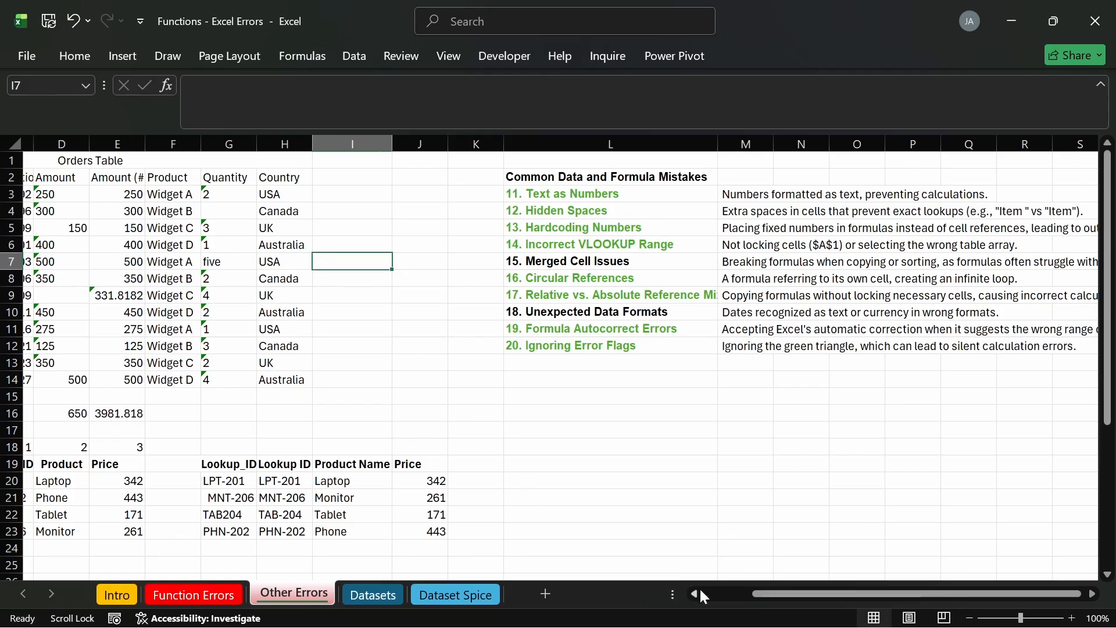
Step: Check the title row's cells from A1 across to G1 individually to see which one holds the "Orders Table" text
left_click_drag(758, 598, 692, 597)
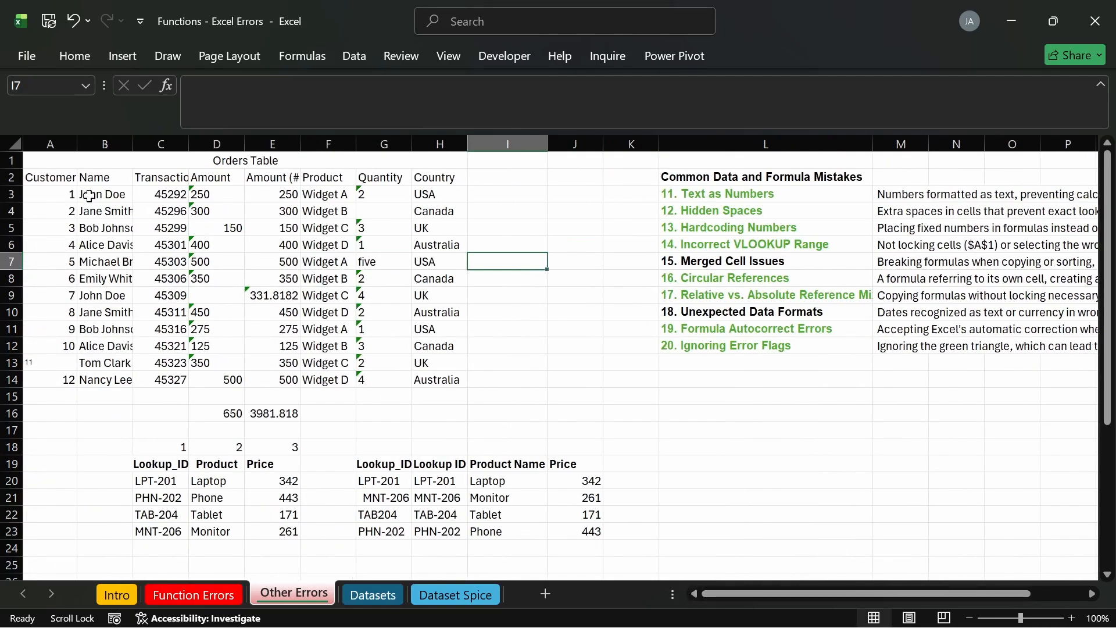
left_click_drag(74, 162, 110, 163)
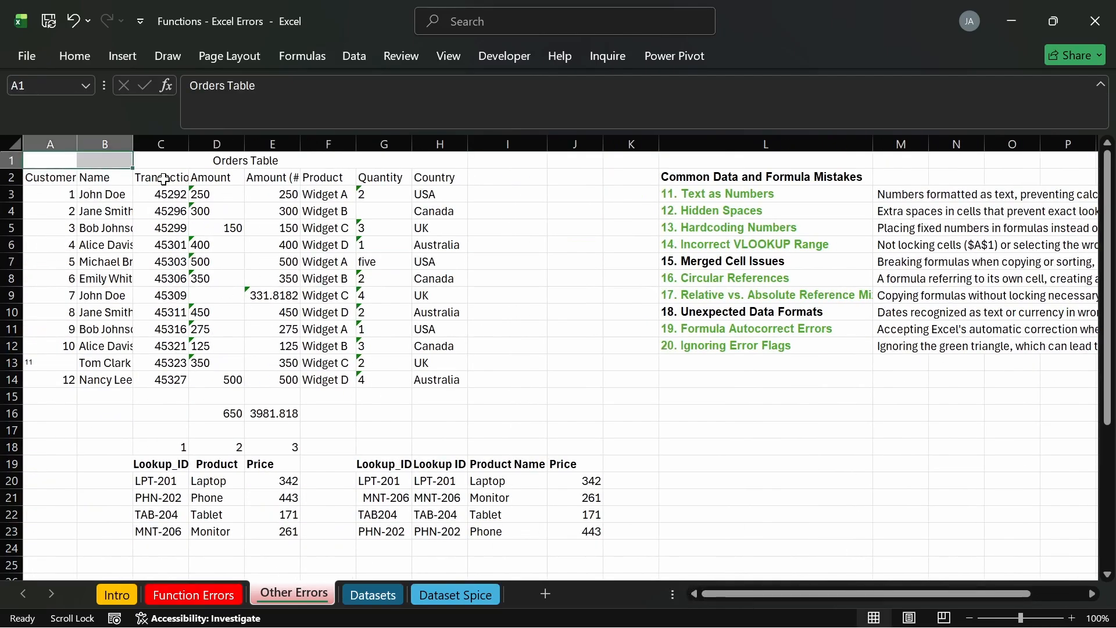
left_click(295, 211)
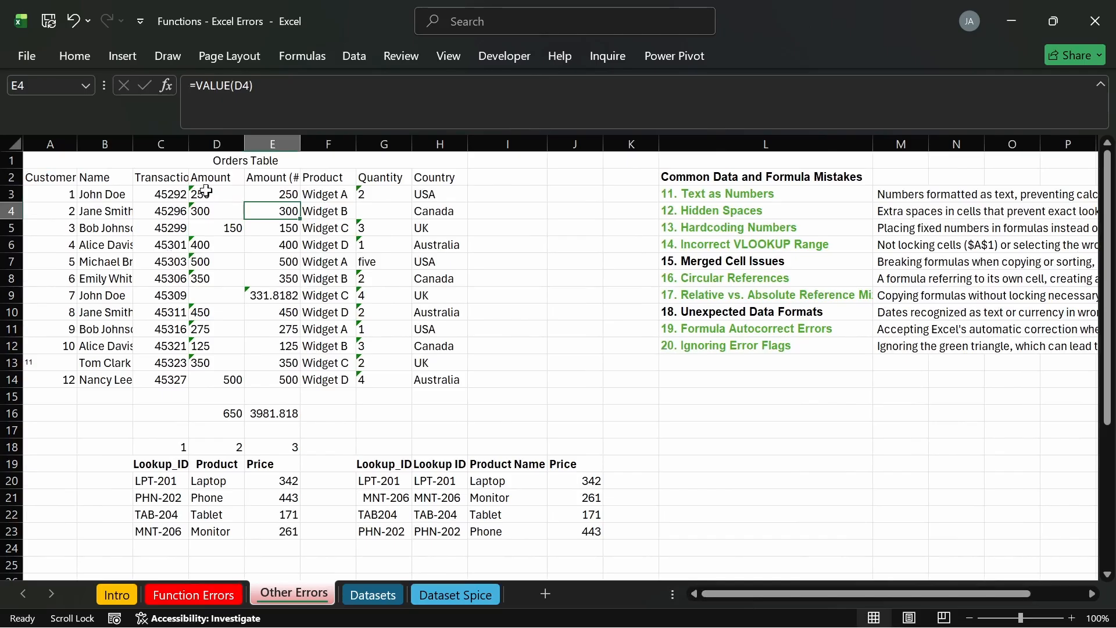
double_click(68, 164)
left_click_drag(213, 161, 282, 161)
left_click(207, 202)
left_click(126, 163)
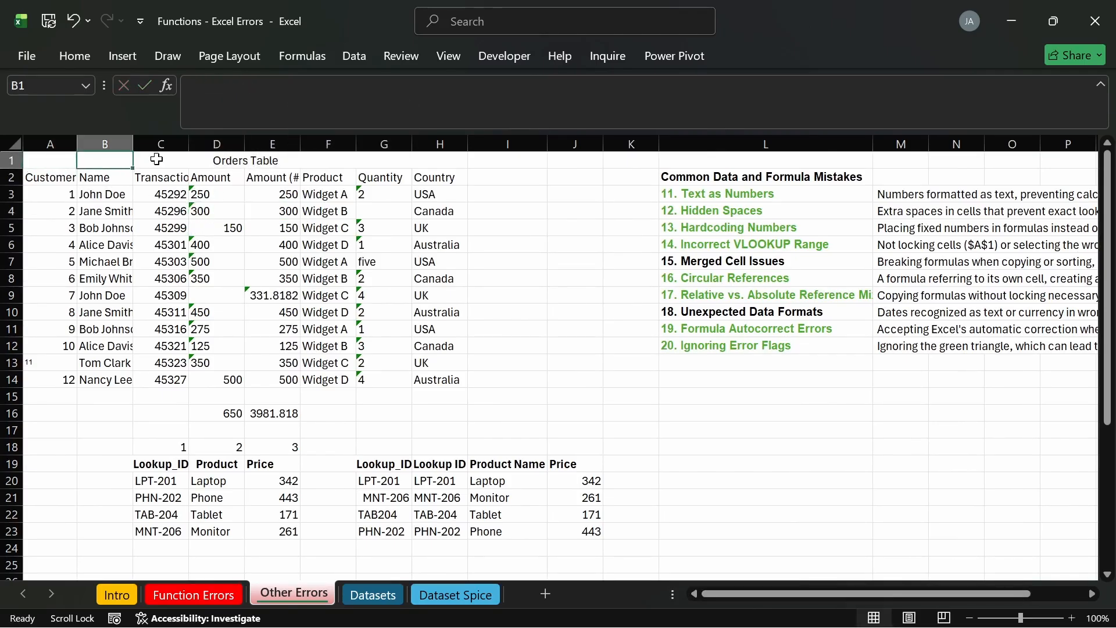
left_click(71, 157)
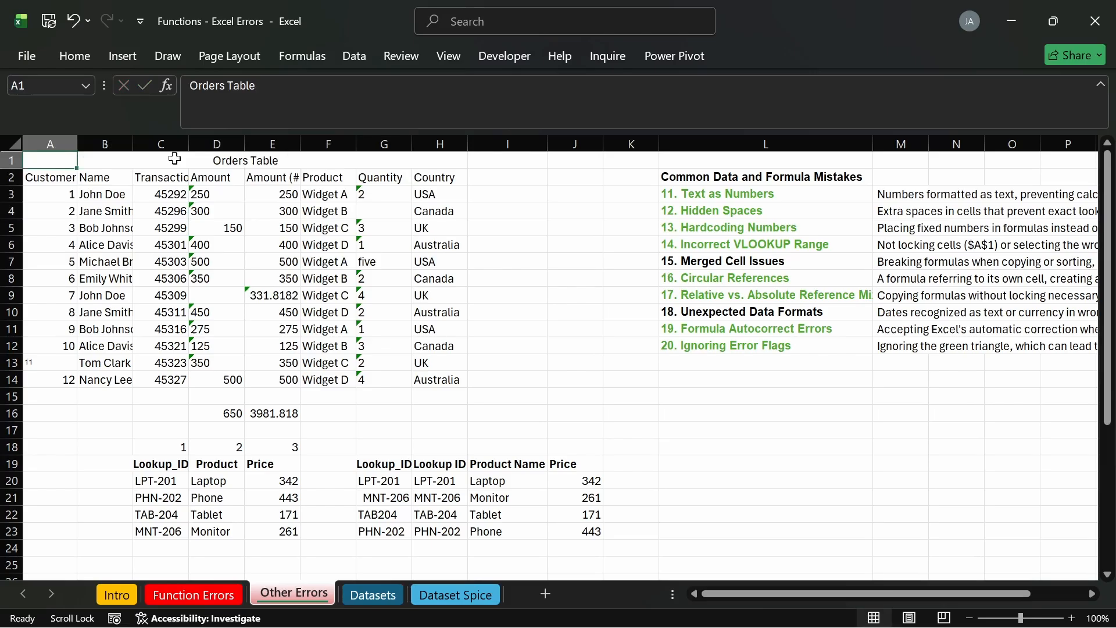
left_click(224, 157)
left_click(277, 160)
left_click(329, 161)
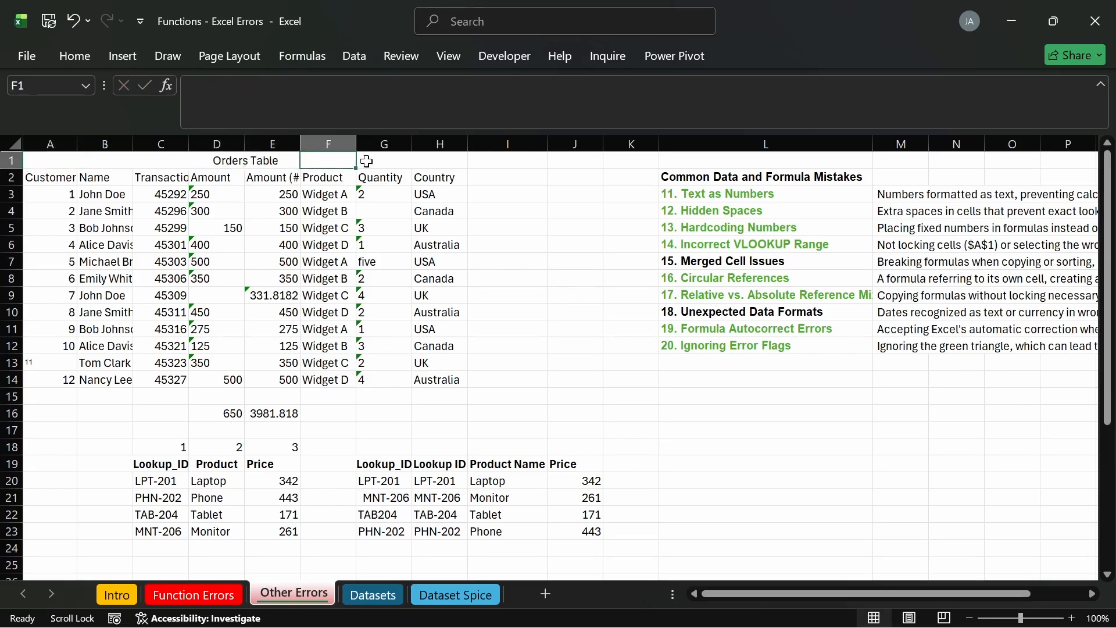
left_click(366, 161)
left_click(265, 162)
left_click(195, 161)
left_click(153, 162)
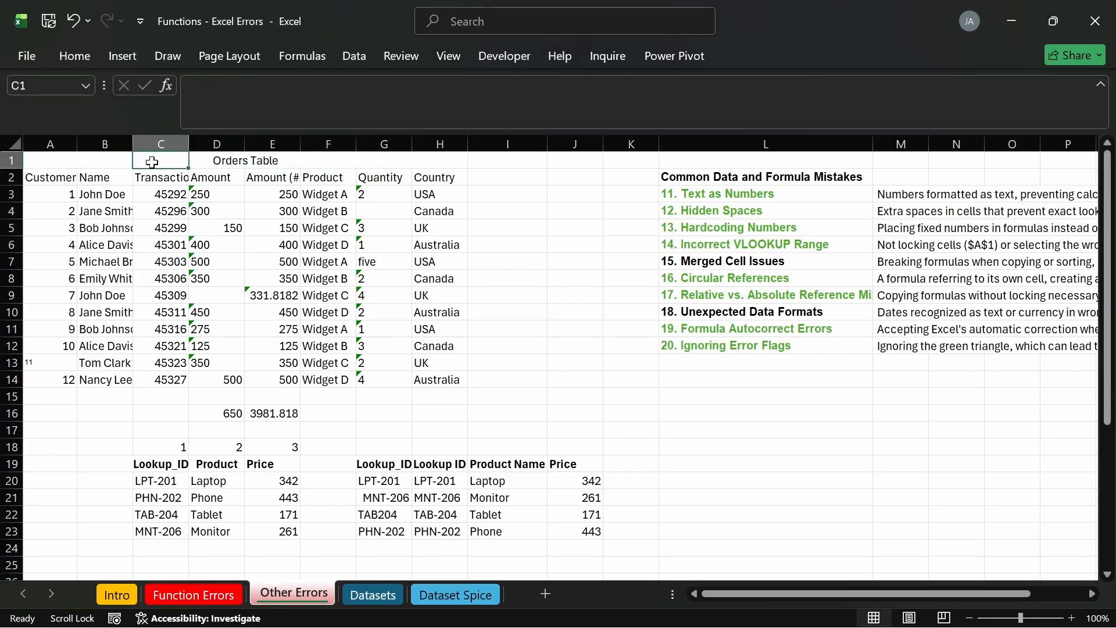
left_click(114, 163)
left_click(51, 158)
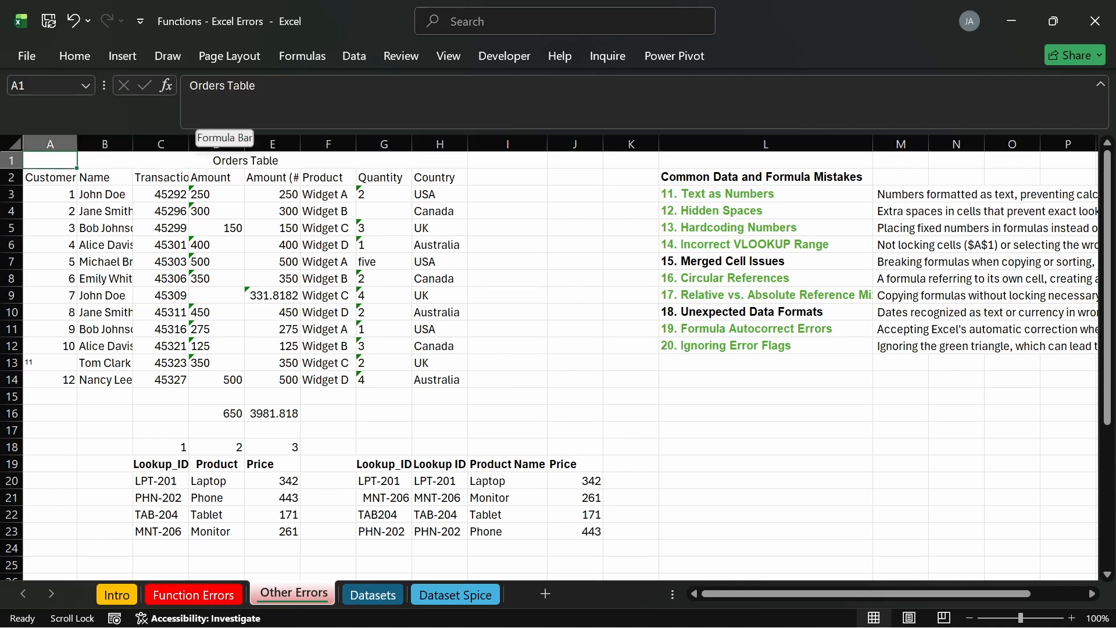
left_click(119, 158)
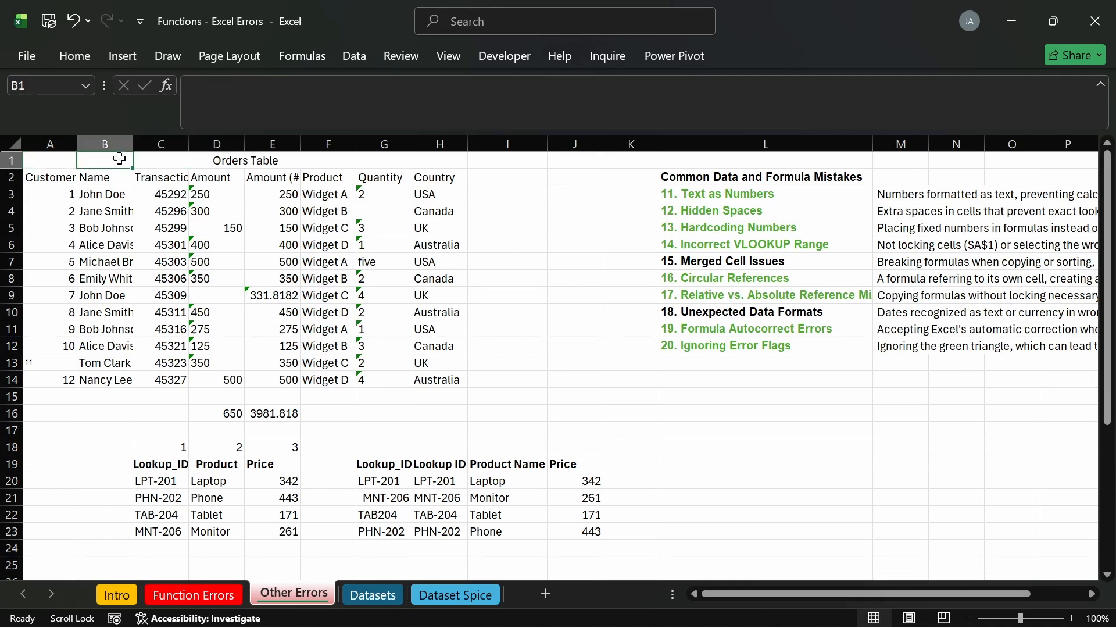
left_click(162, 160)
left_click(228, 161)
left_click(285, 161)
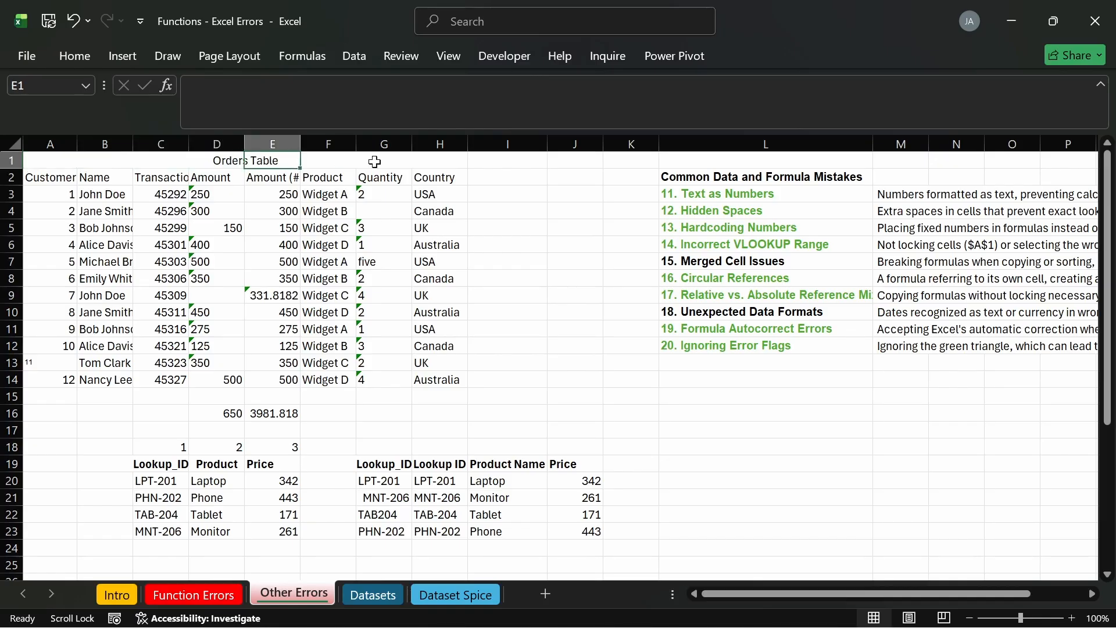
Step: Recheck title row cells G1, H1, E1 and D1 for the "Orders Table" text
left_click(375, 161)
left_click(430, 162)
left_click(256, 161)
left_click(228, 160)
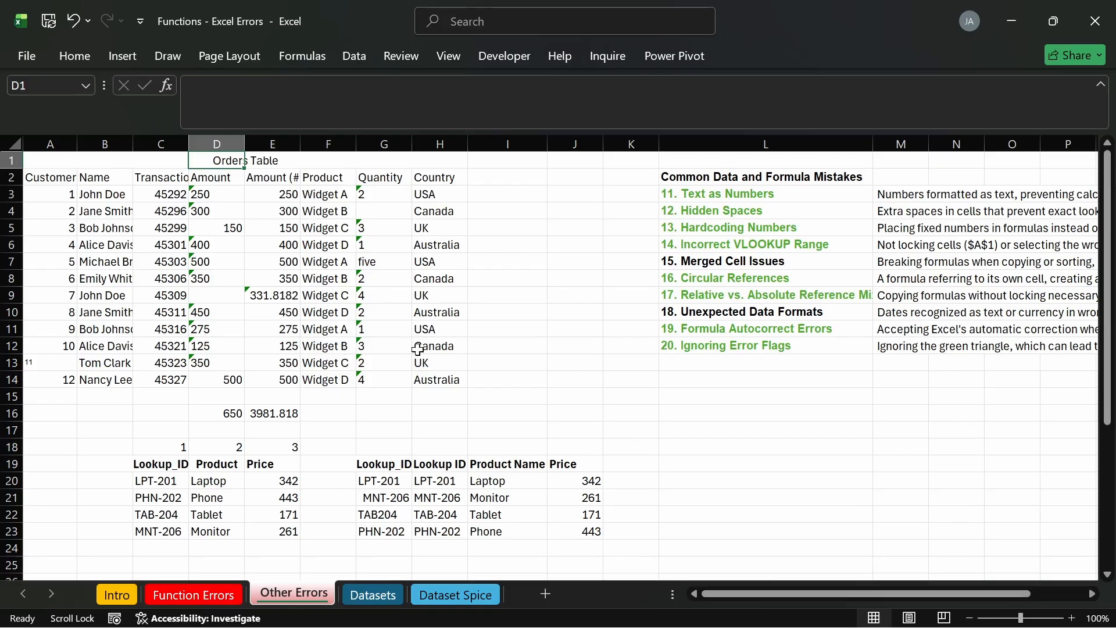
left_click(440, 350)
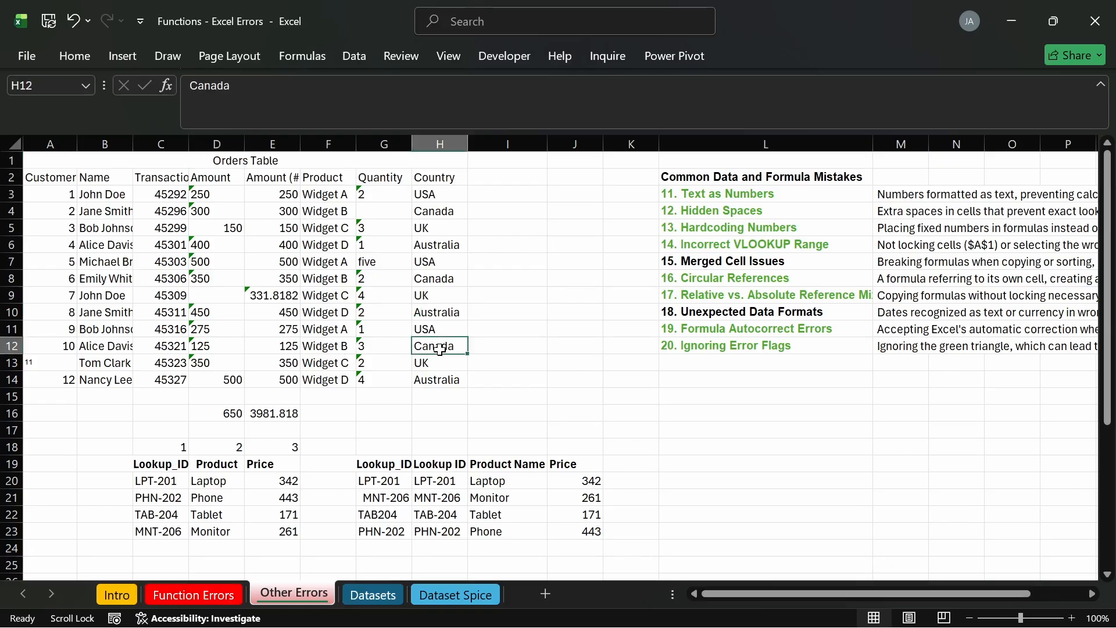
Step: Read the full description of "18. Unexpected Data Formats" in row 10
left_click(713, 314)
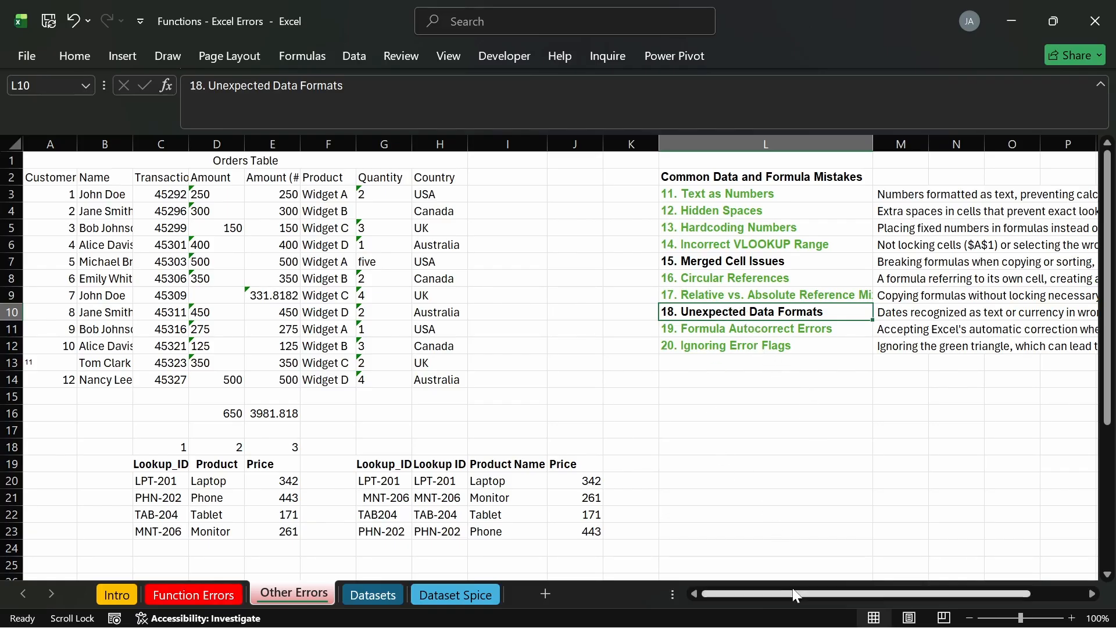
left_click_drag(800, 593, 861, 592)
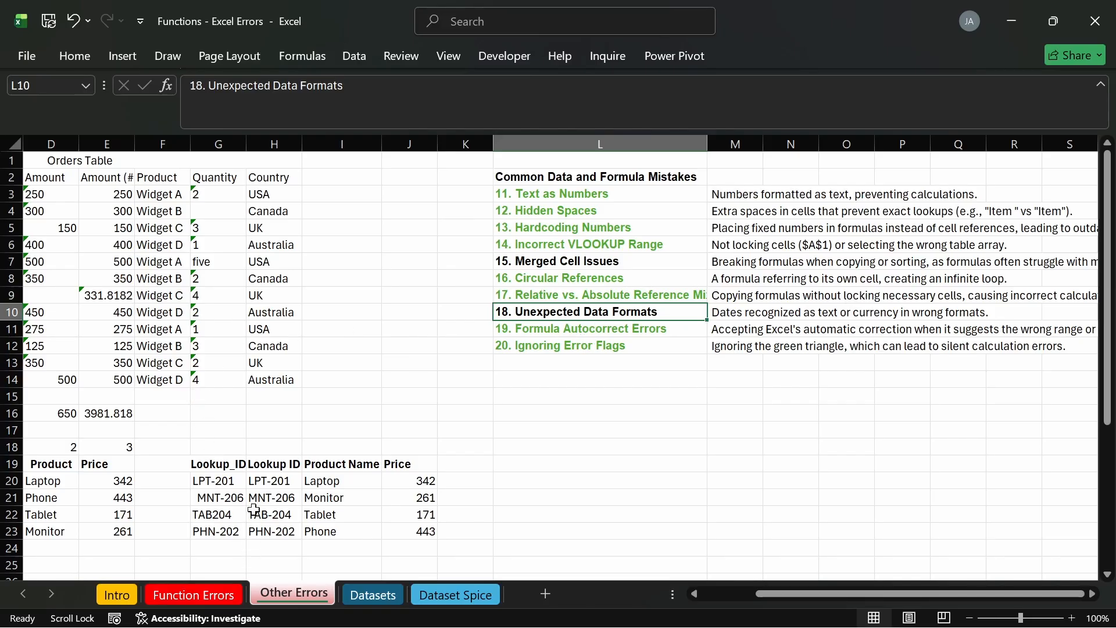
scroll(182, 334, "left", 3)
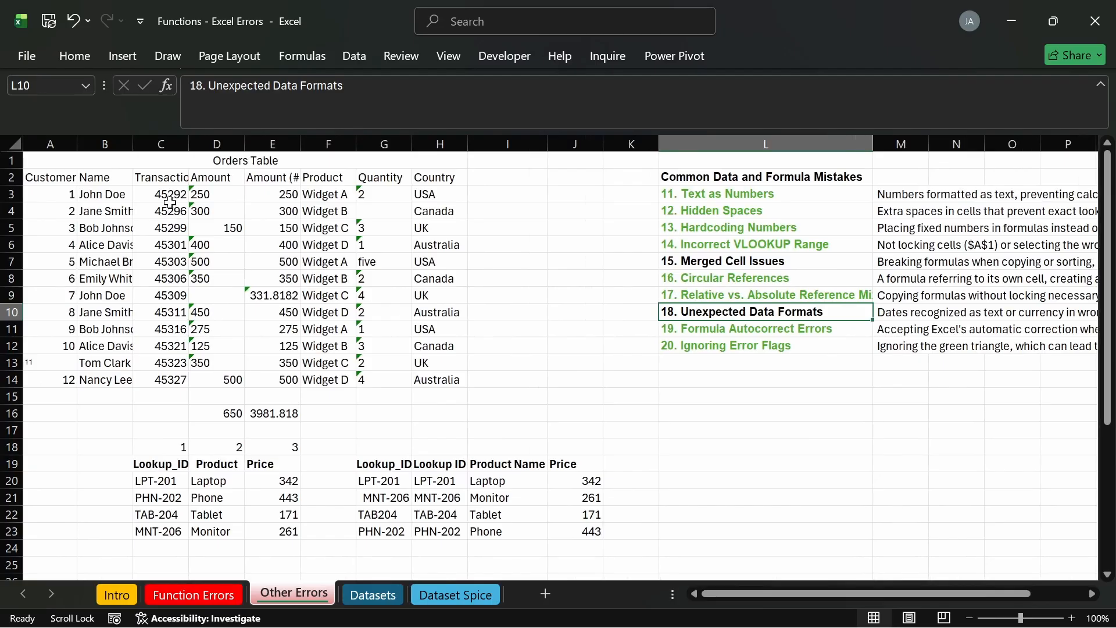
Step: Examine the Transaction Date header in C2 and the unformatted values in C3:C14
left_click(167, 178)
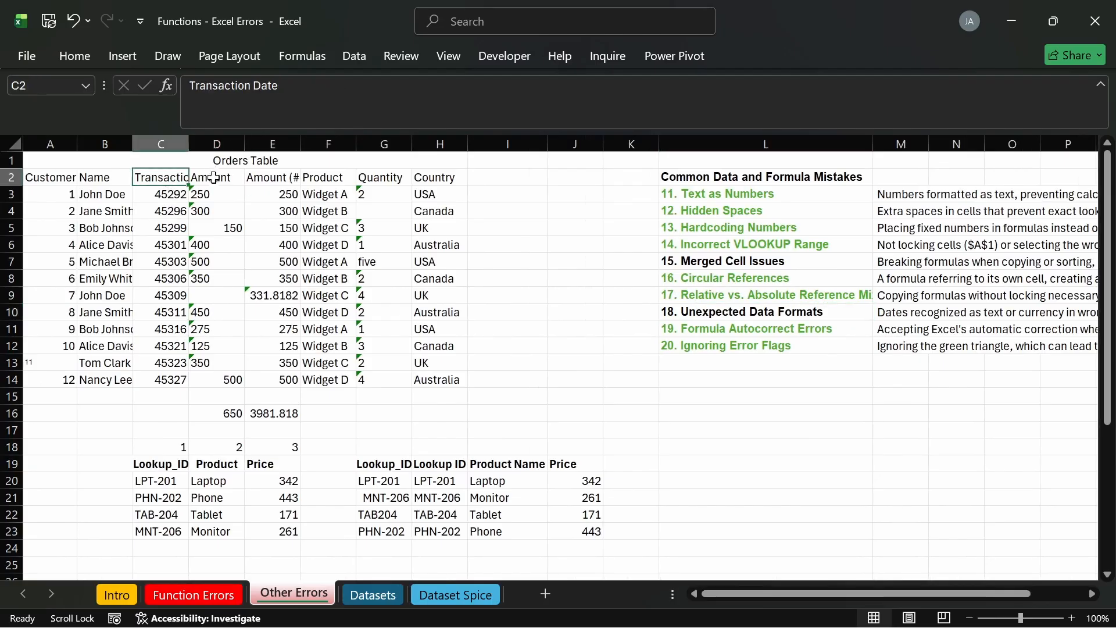
left_click_drag(169, 195, 166, 371)
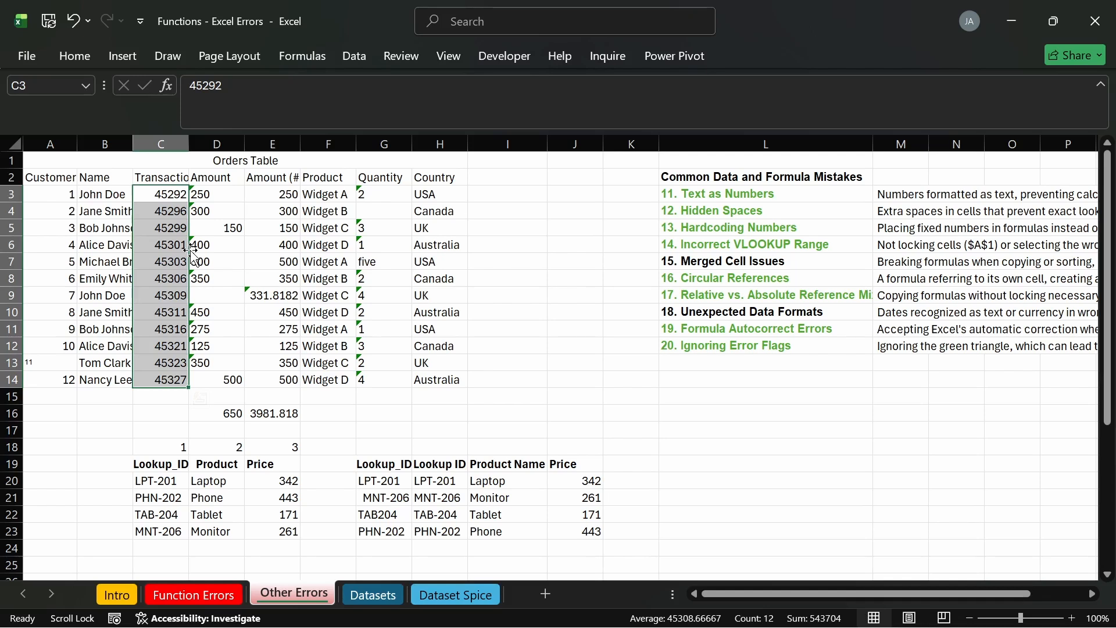
left_click(166, 195)
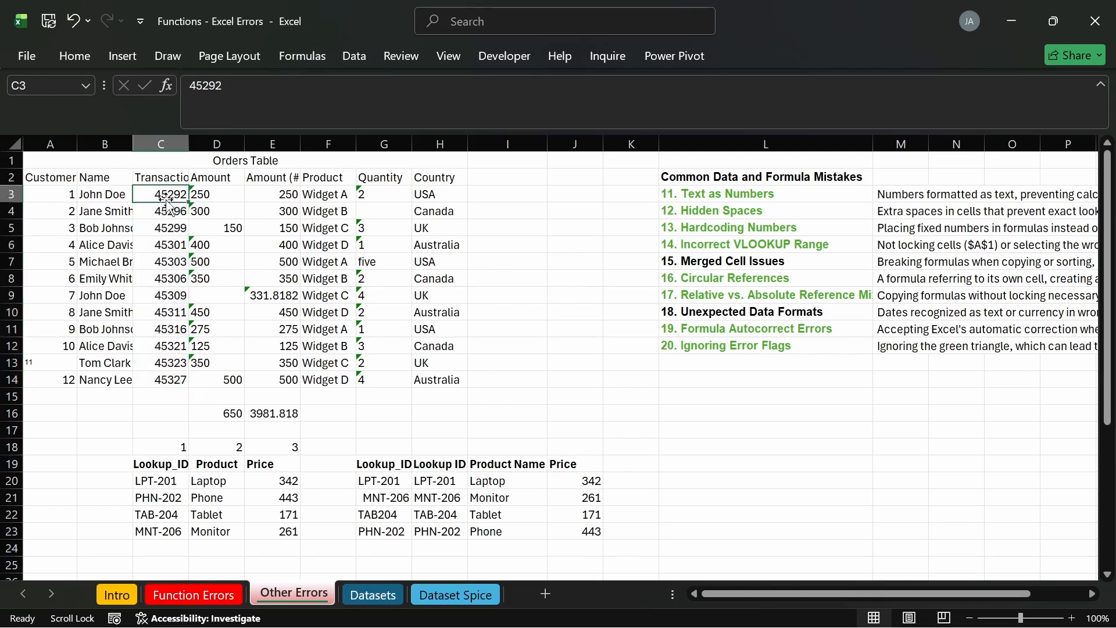
left_click(162, 394)
left_click(168, 347)
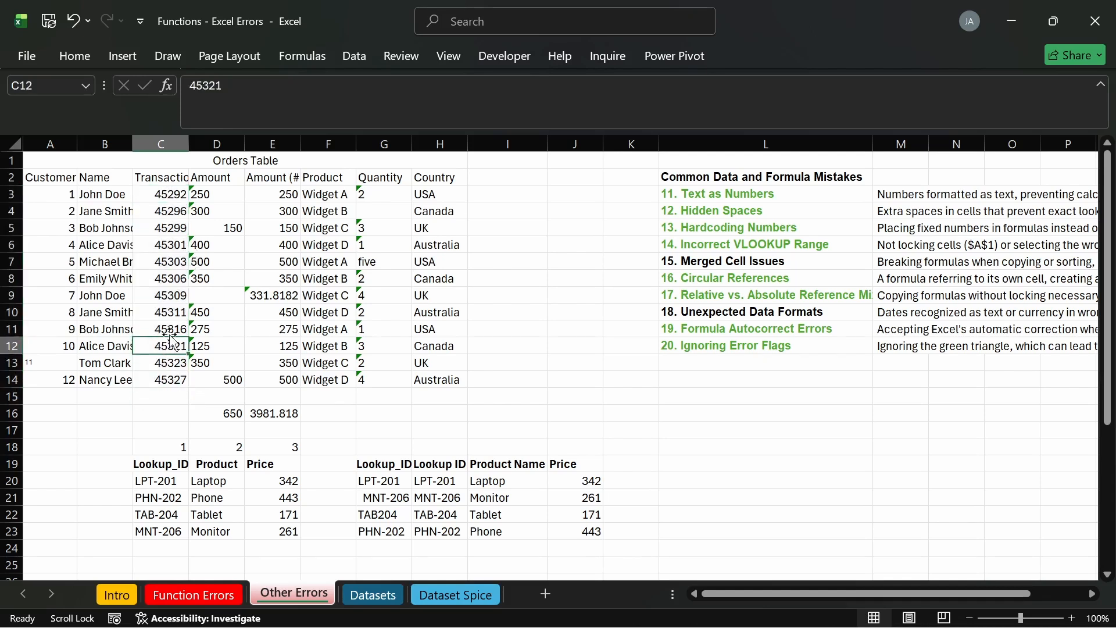
left_click(173, 263)
left_click_drag(180, 194, 174, 381)
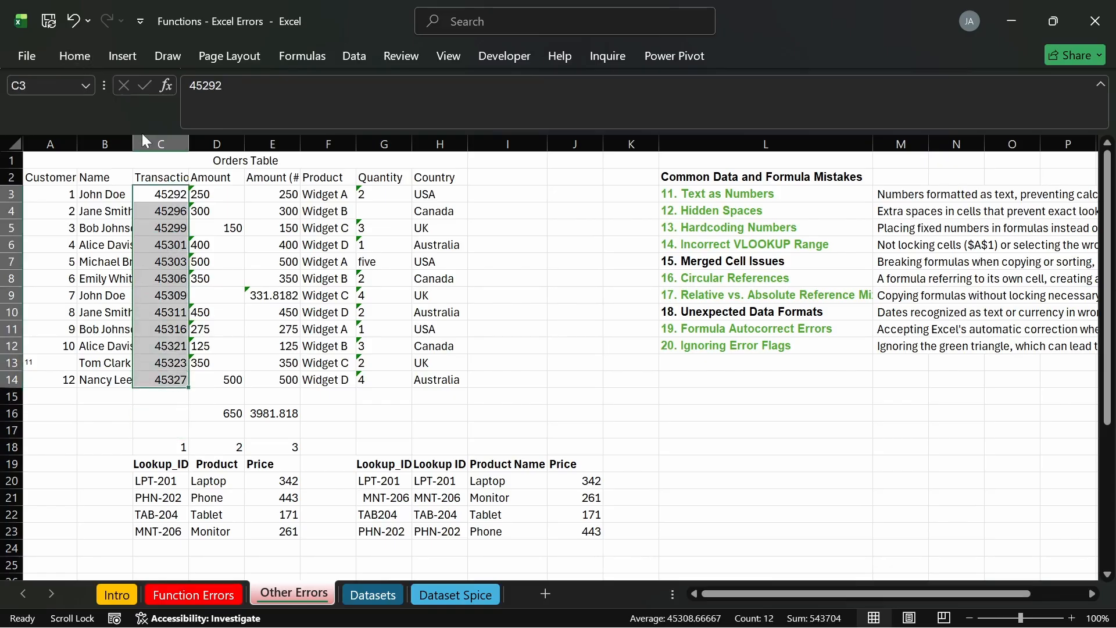
Step: Try converting the first transaction date with =DATEVALUE(C3) in C16 and clear the cell again
left_click(170, 412)
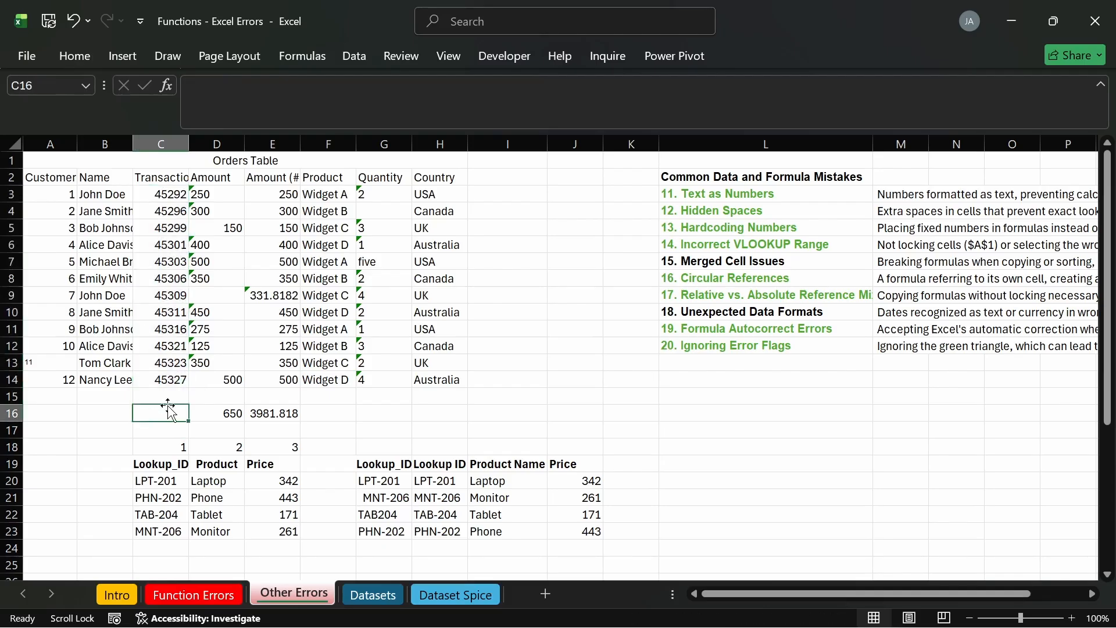
type("=dat")
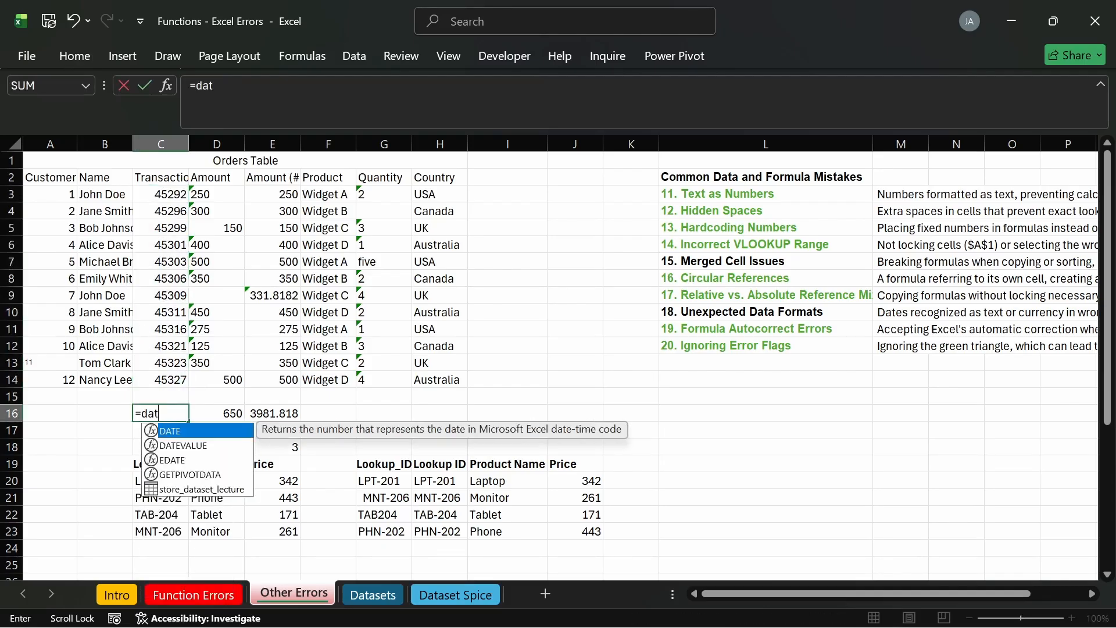
key("Down")
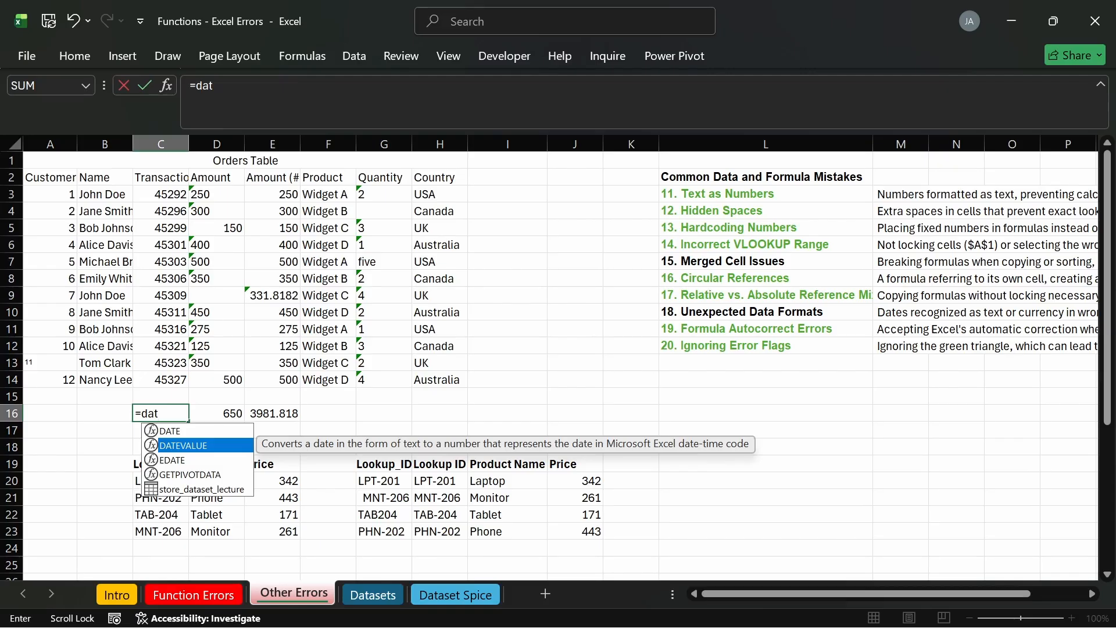
key("Tab")
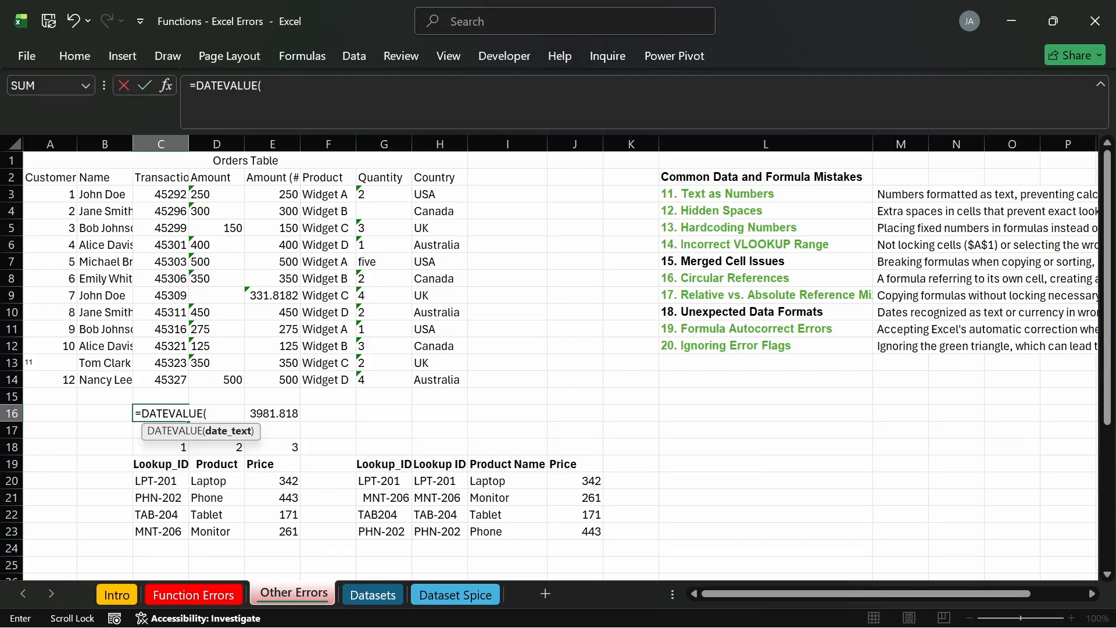
left_click(168, 193)
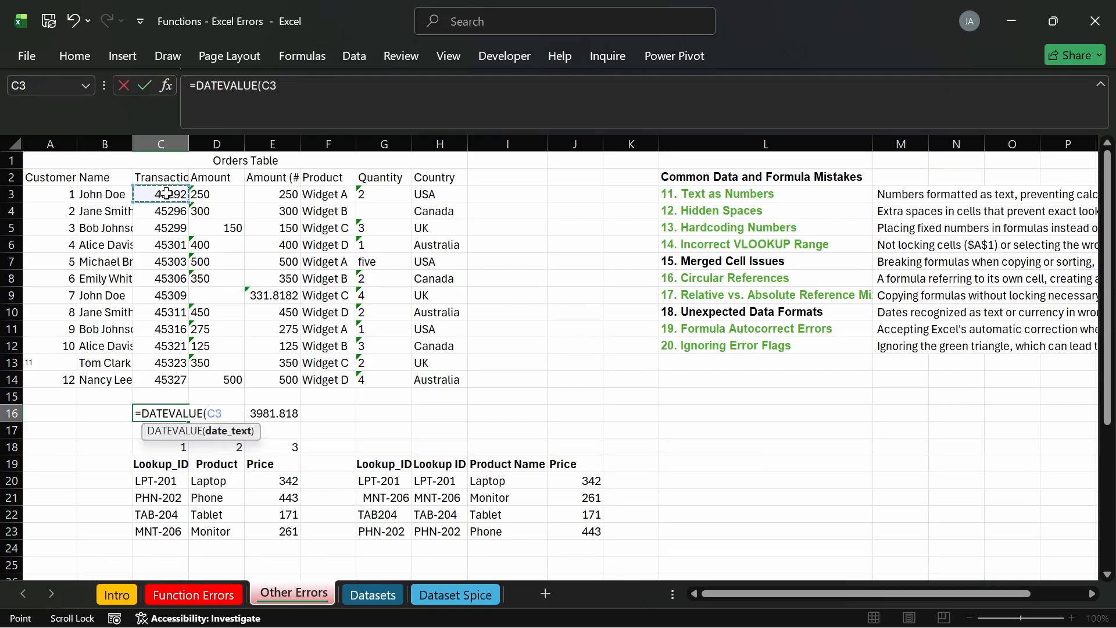
key("Return")
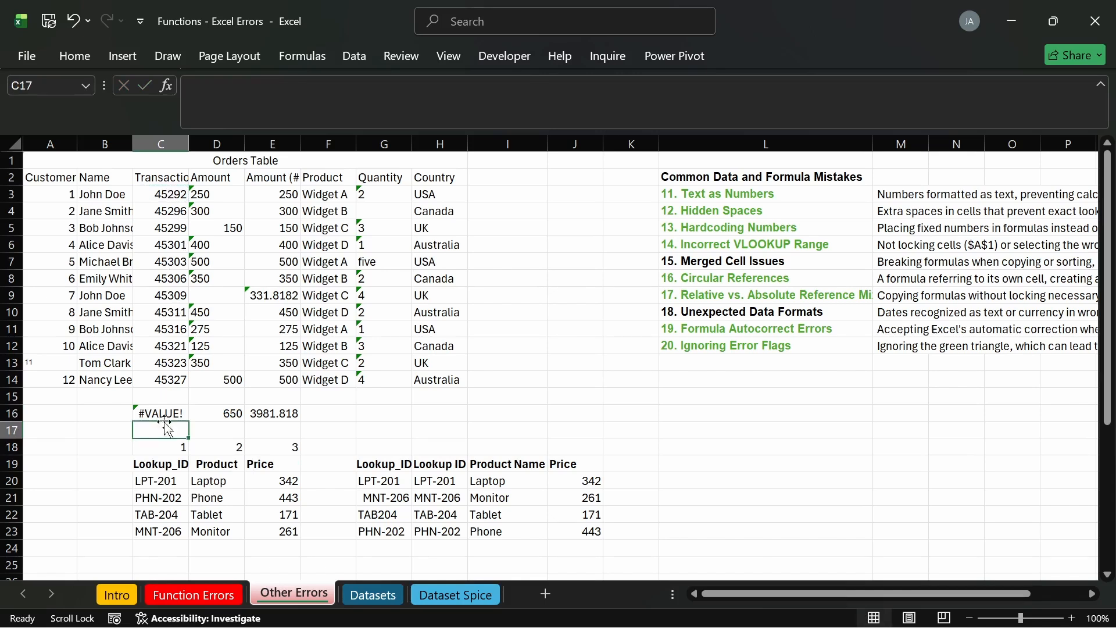
left_click(166, 416)
key("Delete")
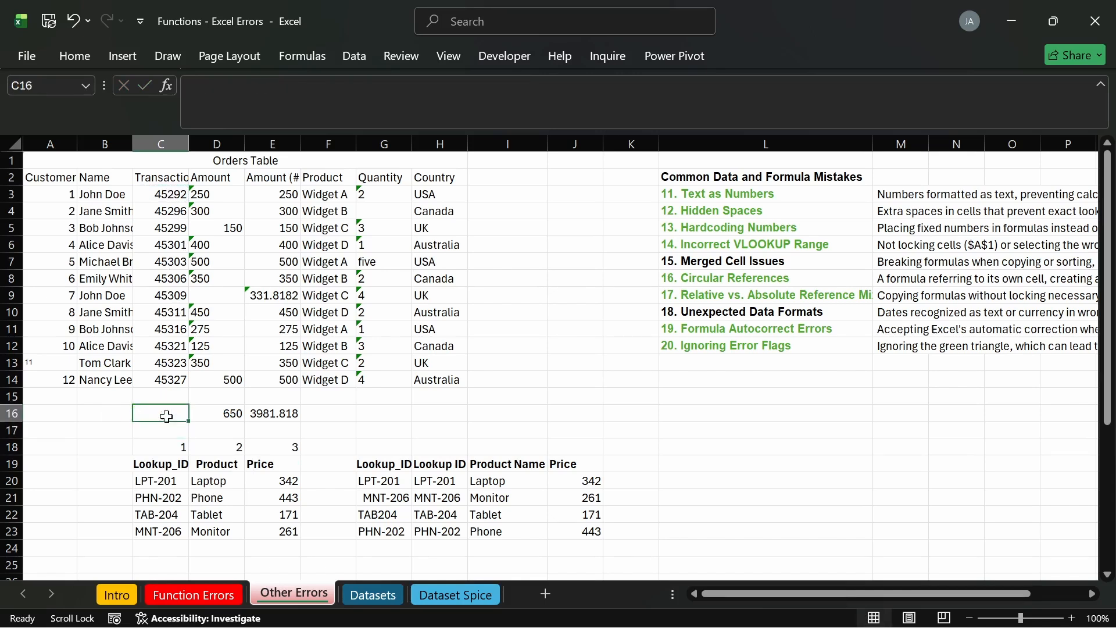
Step: Format the Transaction Date values in C3:C14 as Short Date and check the first date
left_click_drag(178, 193, 177, 381)
left_click(79, 54)
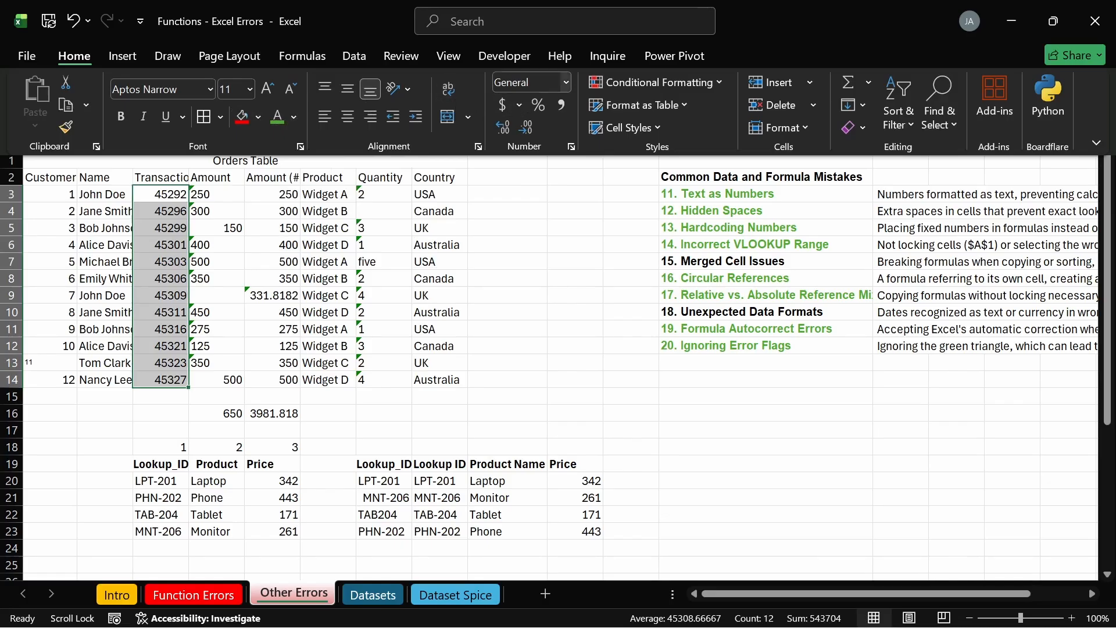
left_click(563, 84)
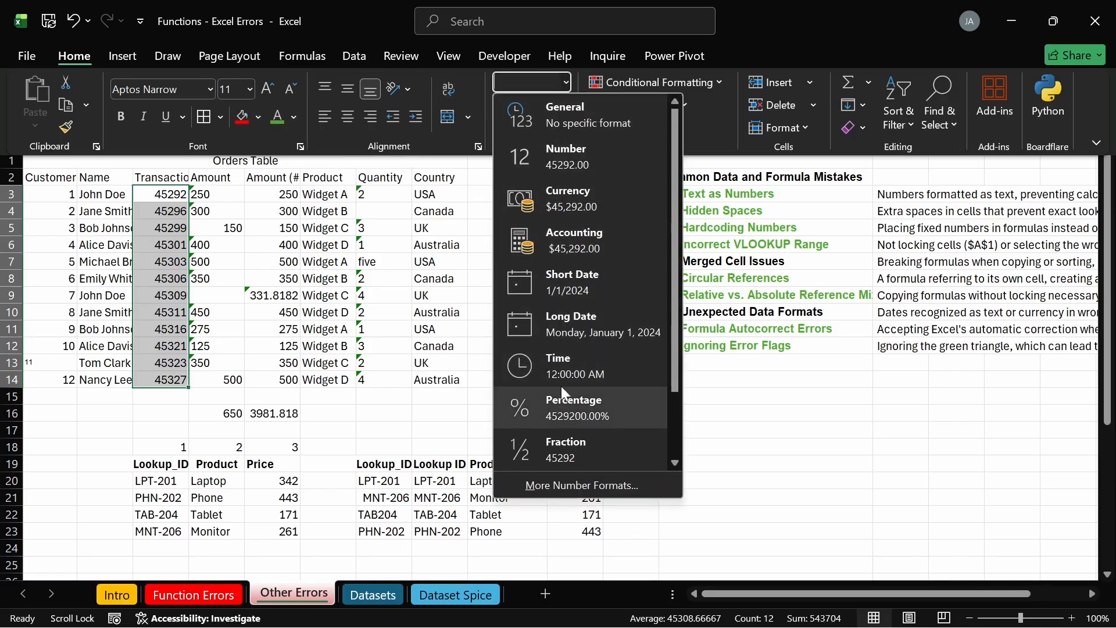
scroll(555, 293, "down", 1)
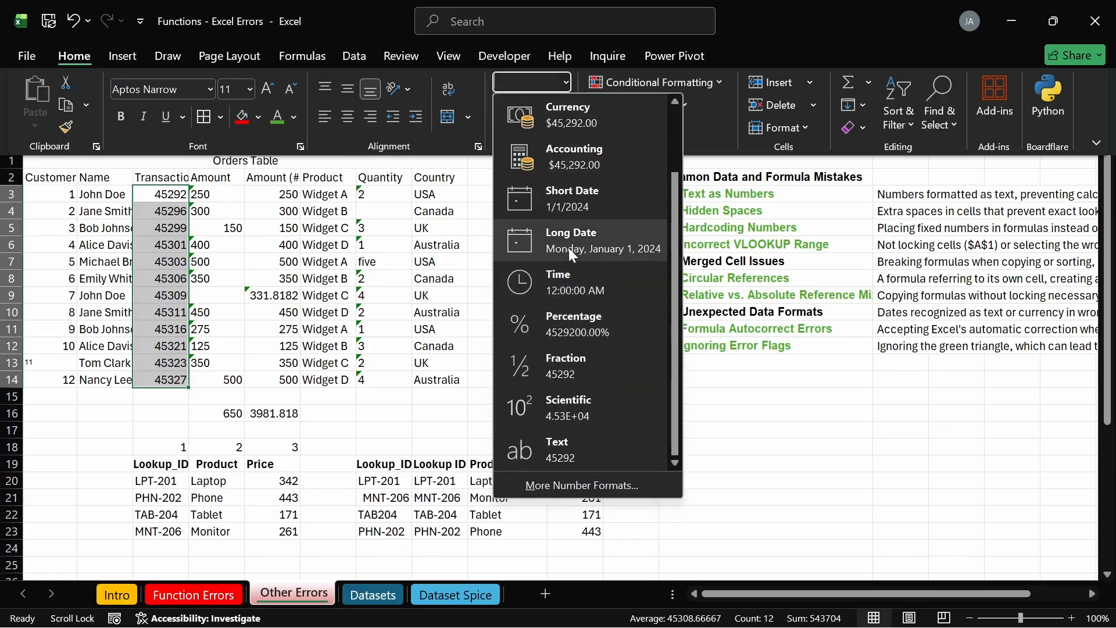
left_click(573, 206)
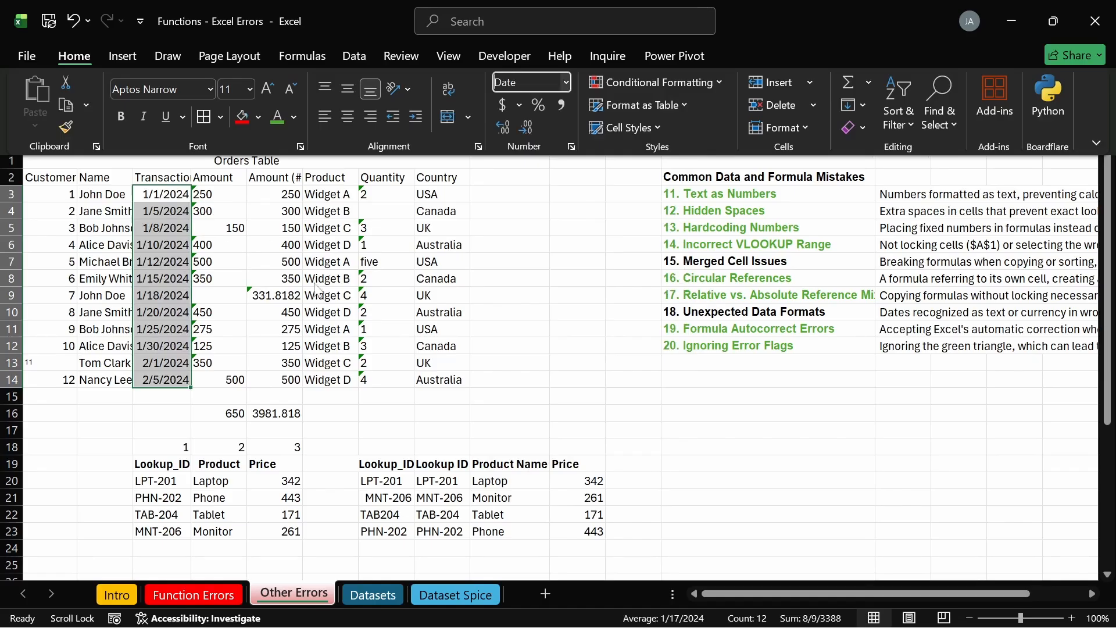
left_click(587, 424)
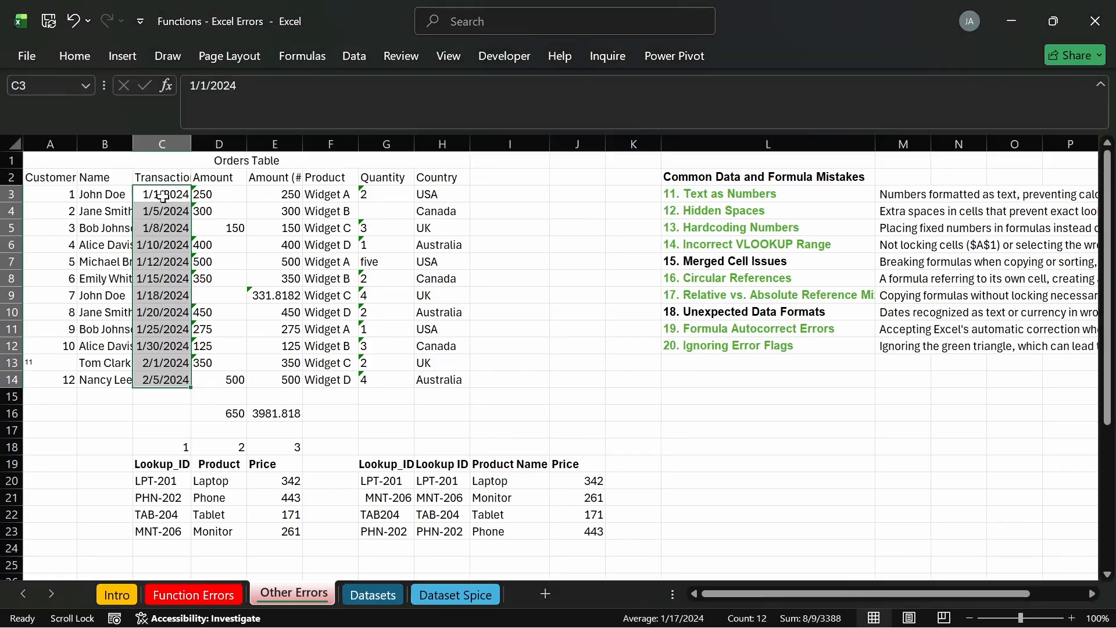
left_click(163, 192)
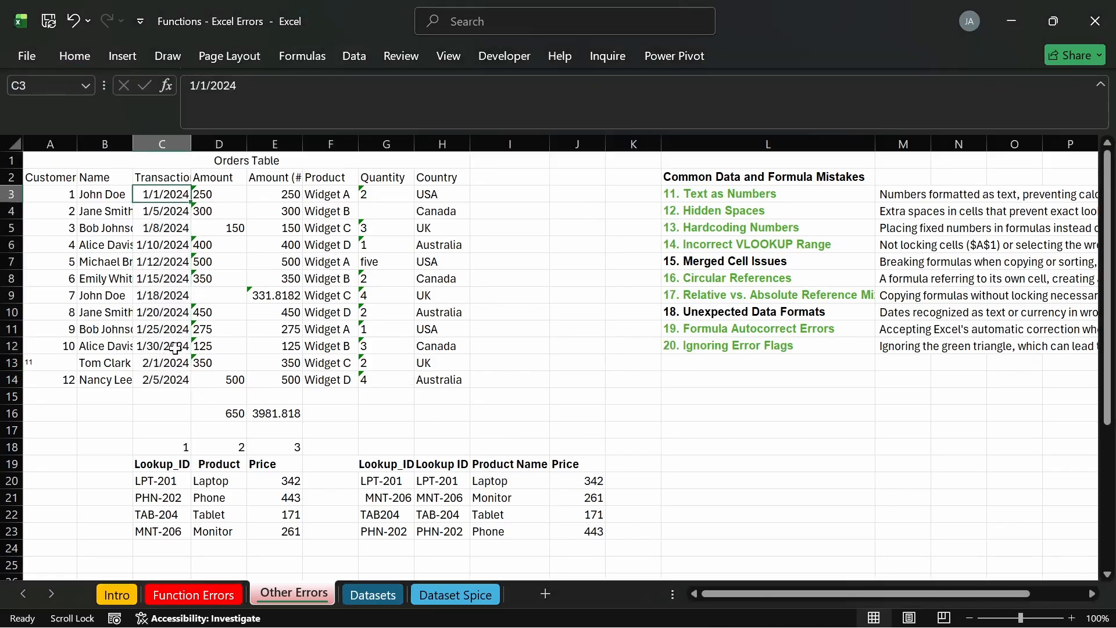
left_click(173, 394)
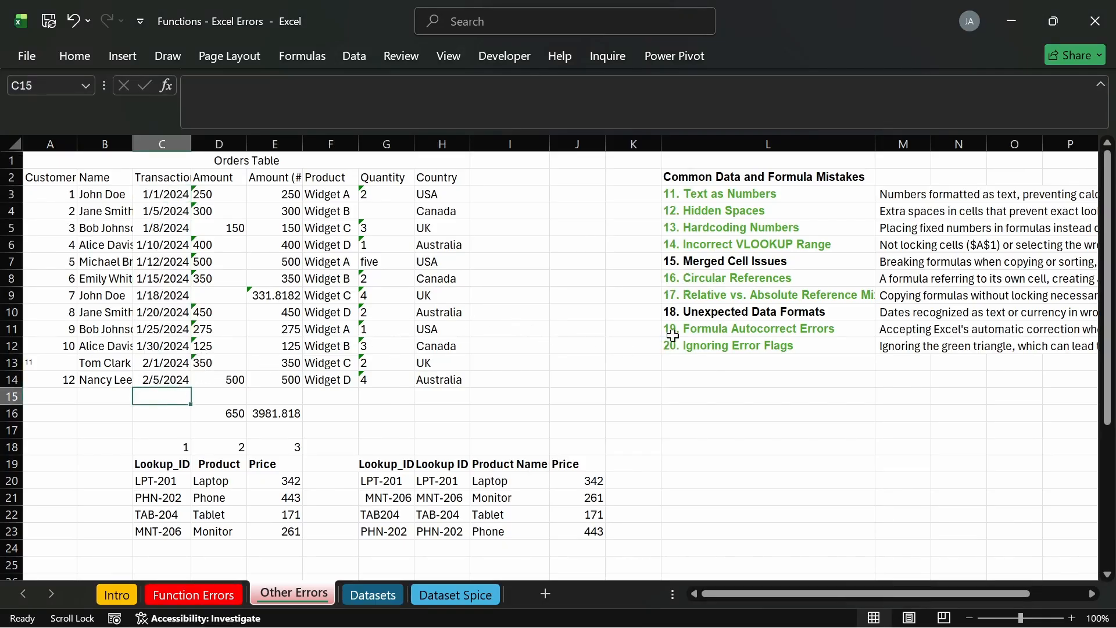
Step: Enter $-200 in I16 as a test of automatic currency formatting, inspect its stored value and clear the cell
left_click(706, 314)
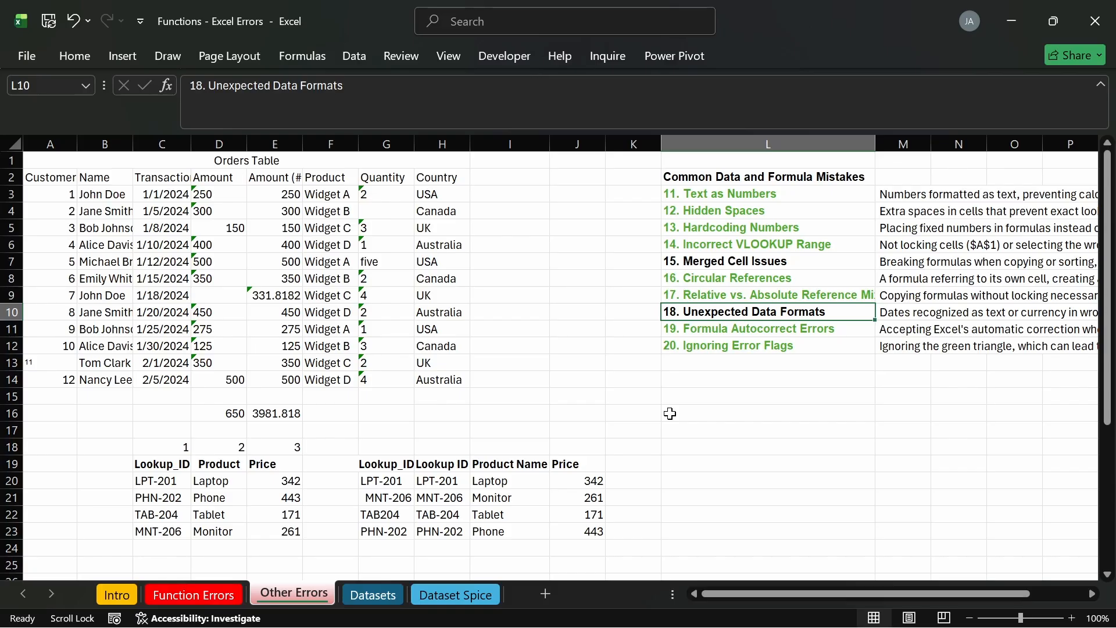
left_click(511, 415)
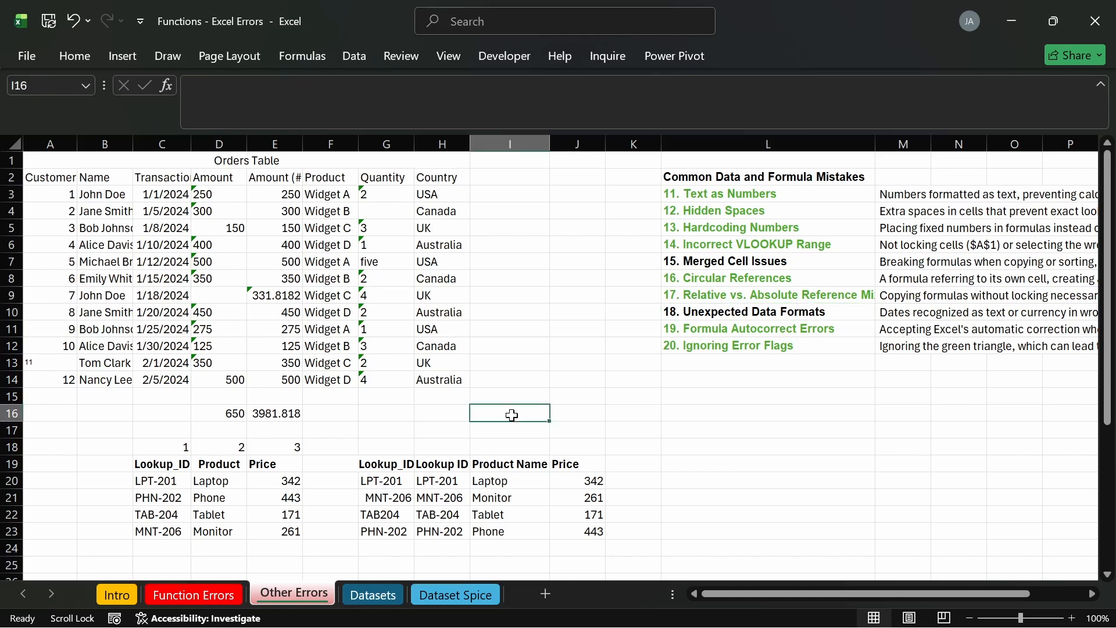
type("$-")
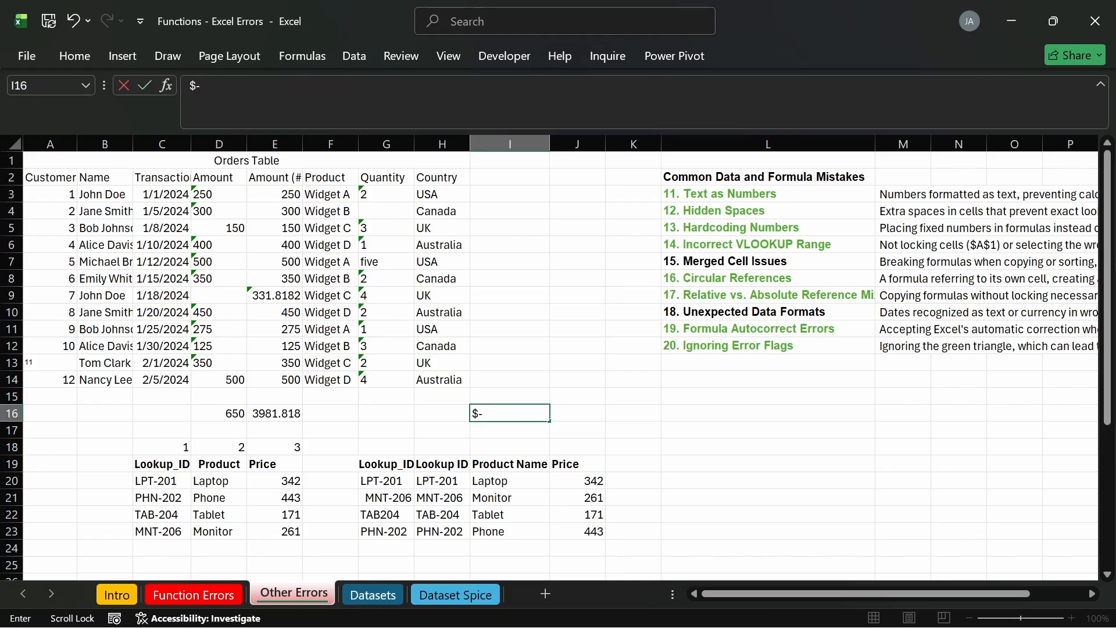
type("200")
key("Return")
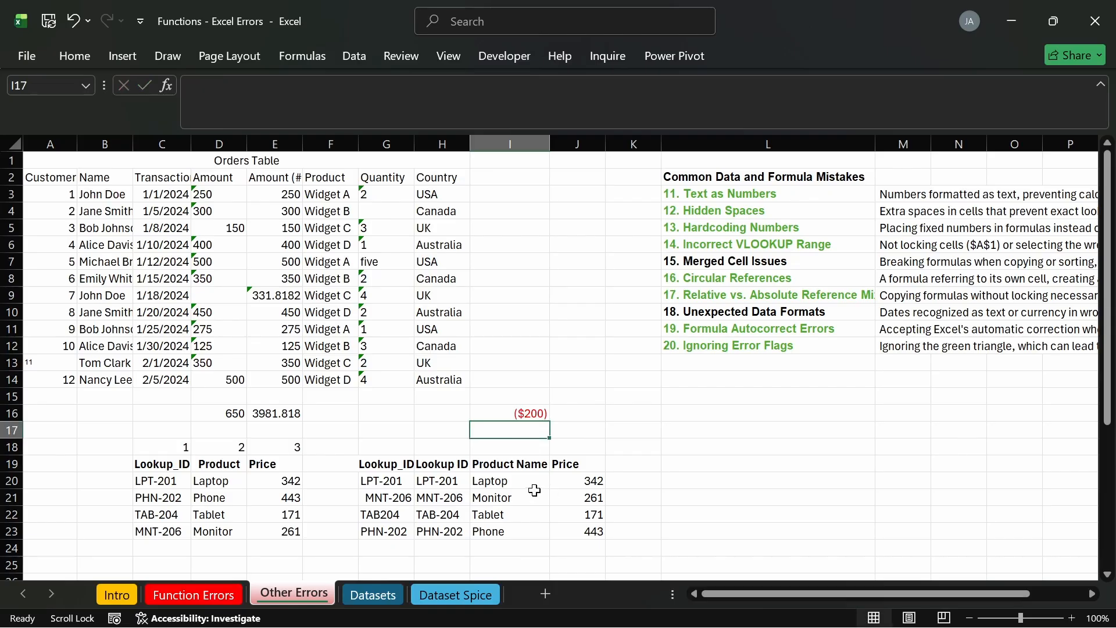
left_click(521, 410)
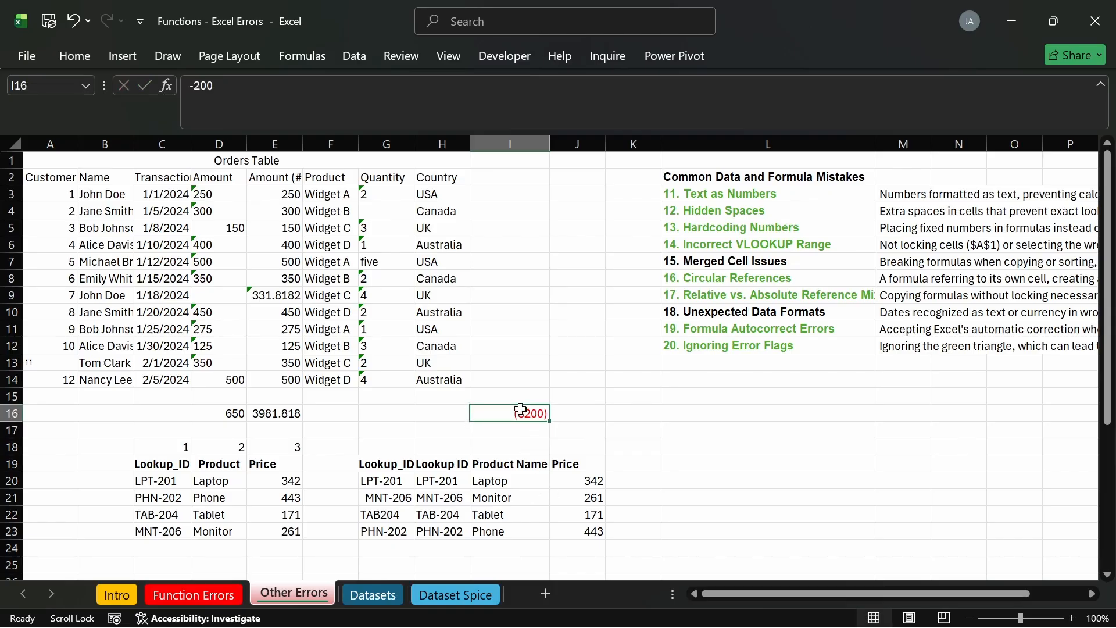
key("Delete")
Step: Compare the Amount column with Amount (#) and inspect the conversion formula in E6
left_click(281, 183)
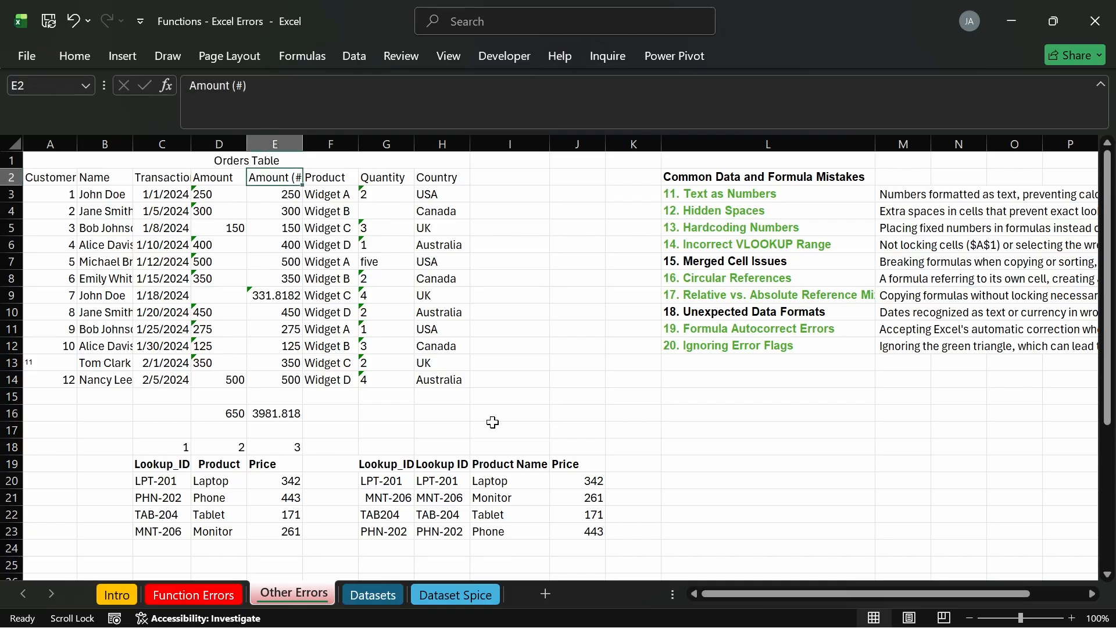
left_click(314, 396)
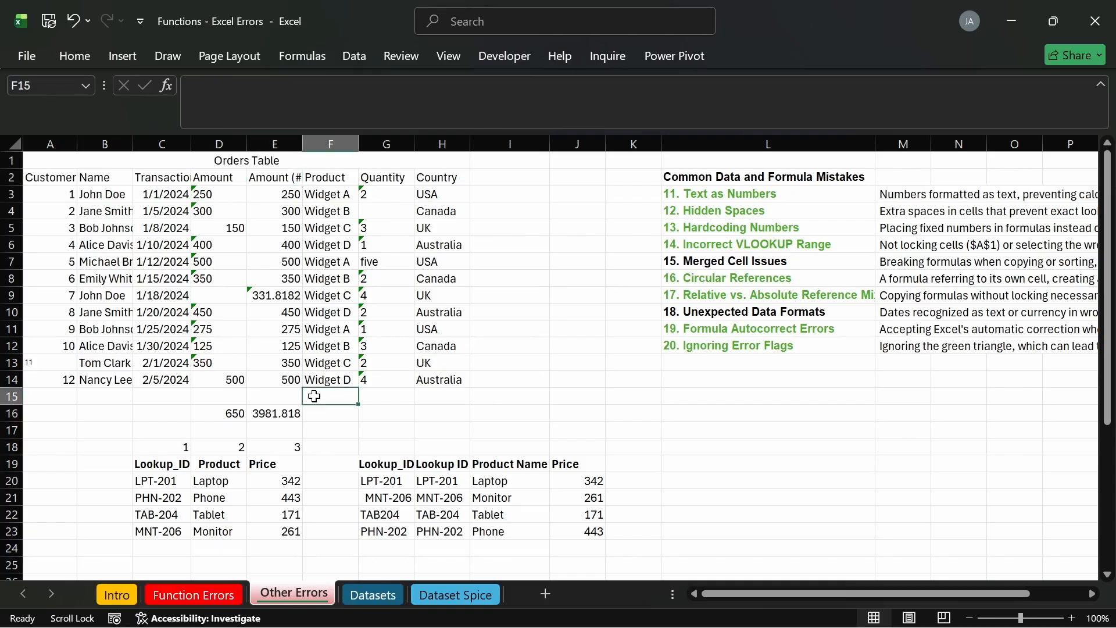
left_click_drag(251, 184, 232, 188)
left_click(285, 185)
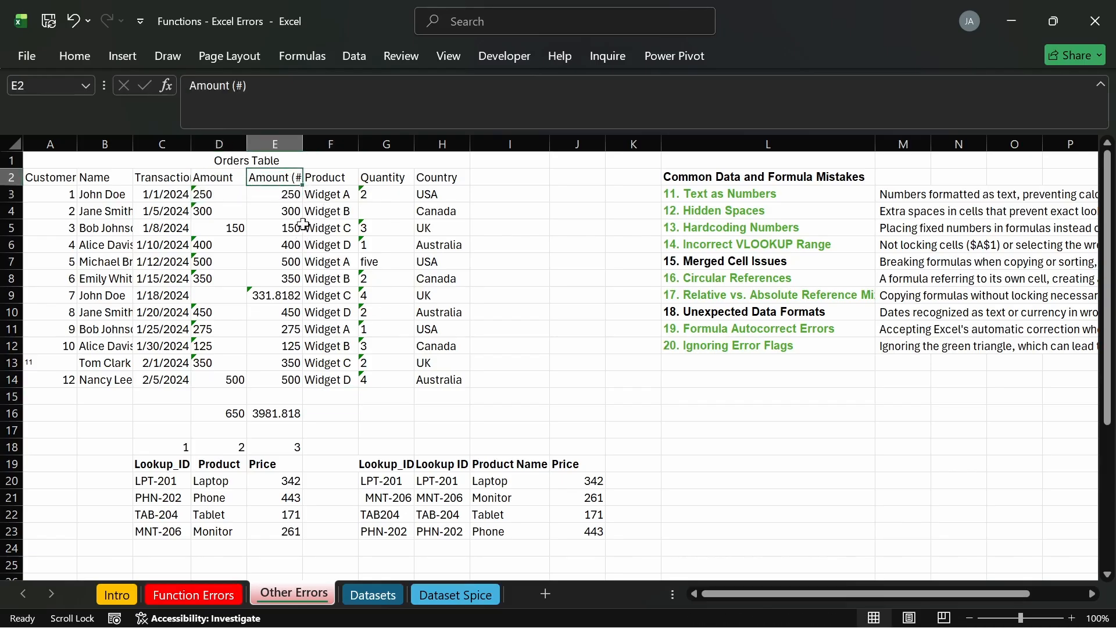
left_click(272, 241)
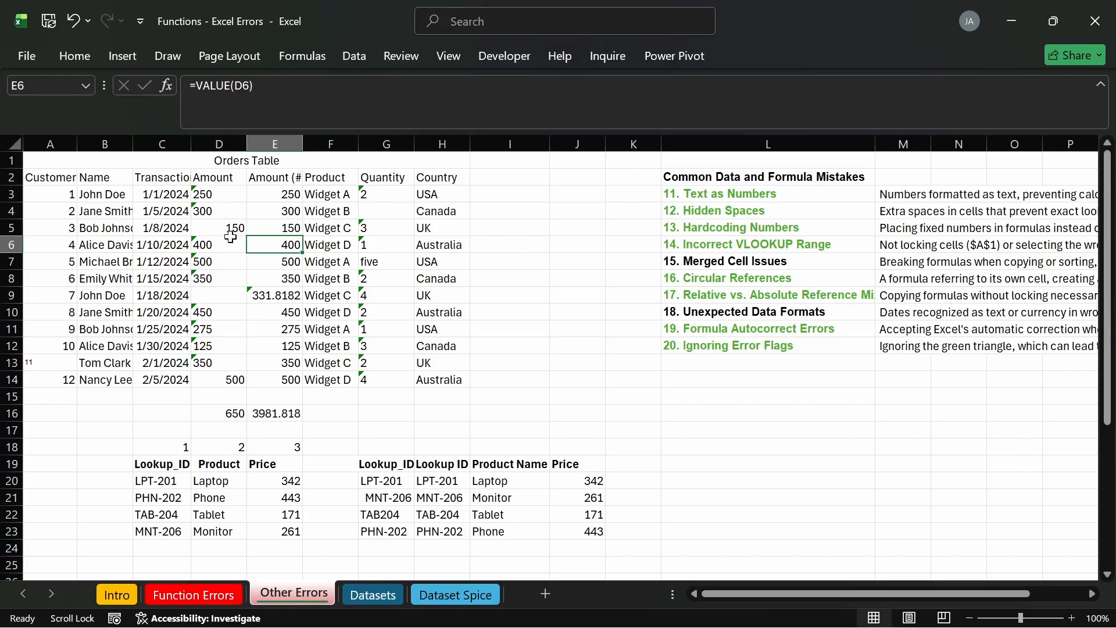
Step: Color the list entries "18. Unexpected Data Formats" and "15. Merged Cell Issues" green
left_click(718, 314)
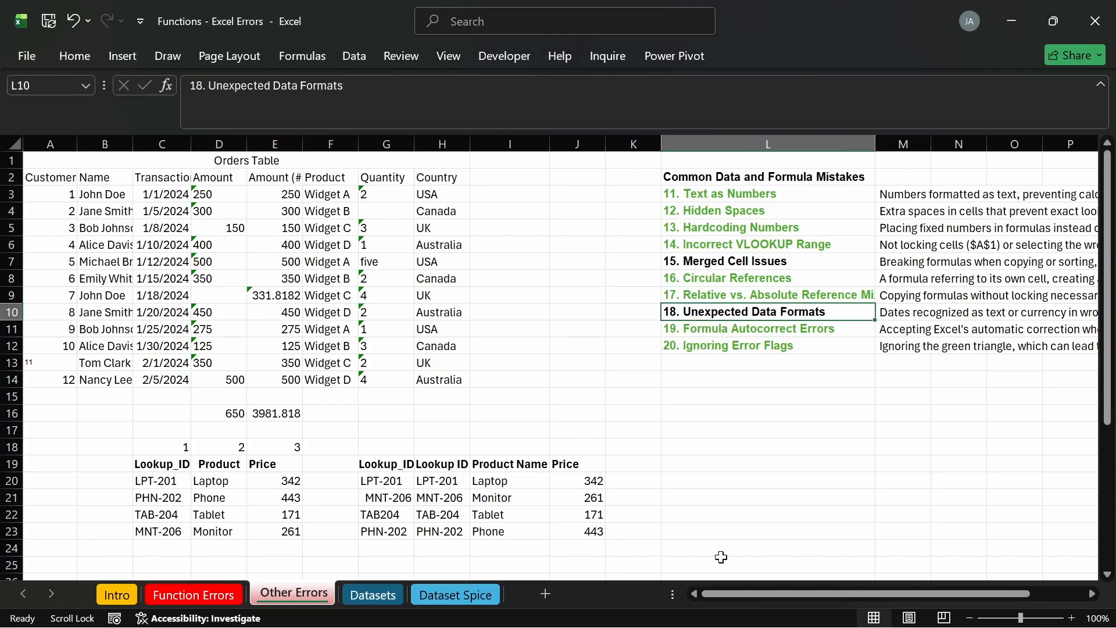
left_click(62, 50)
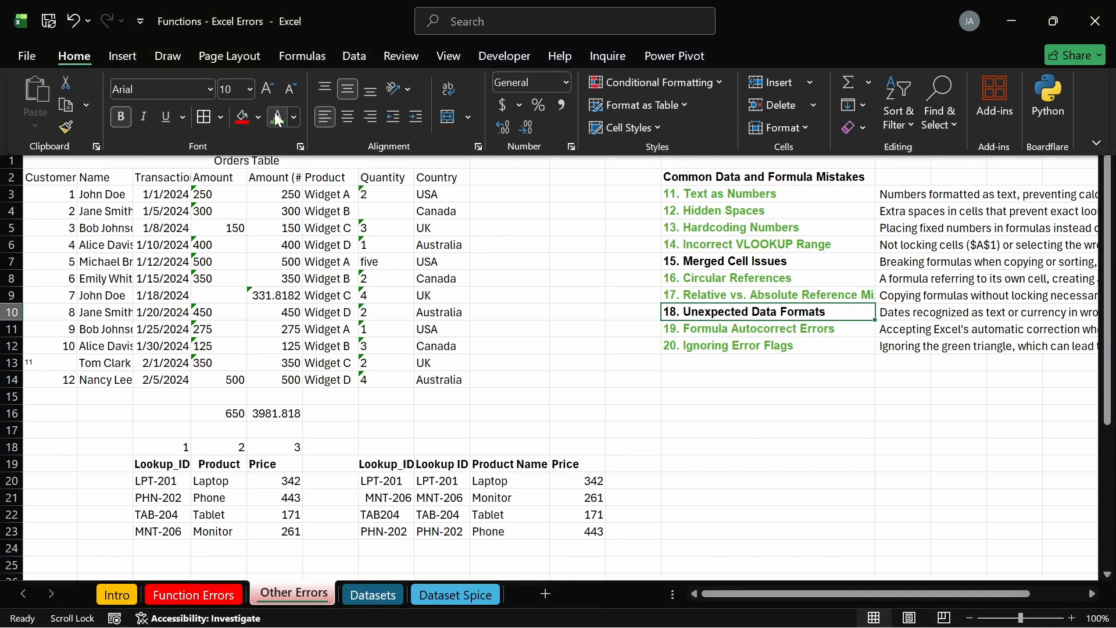
left_click(766, 266)
left_click(766, 266)
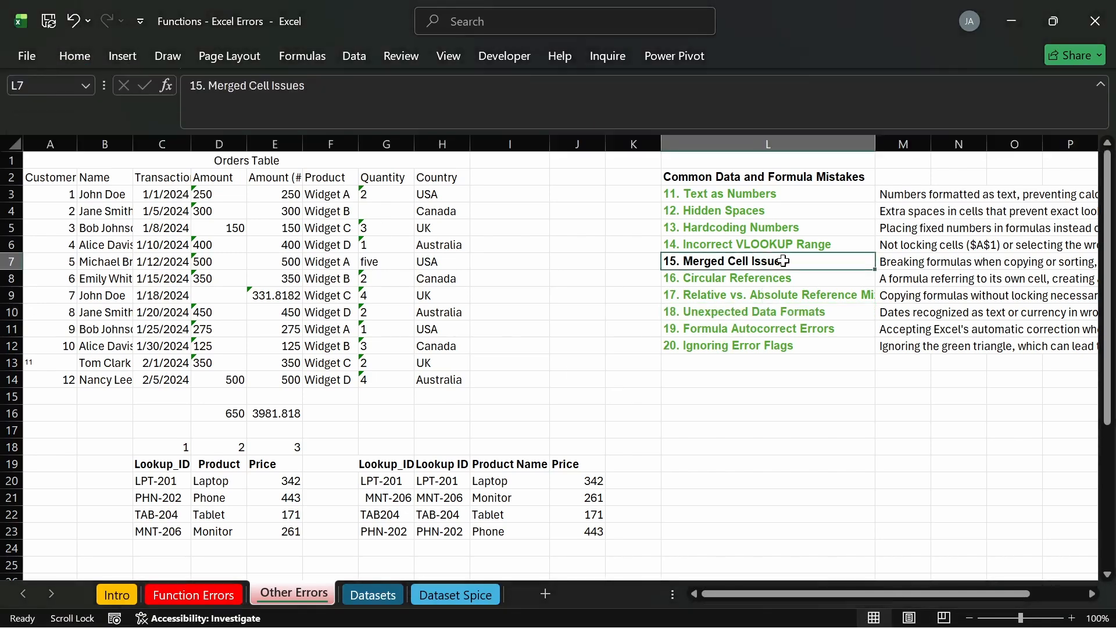
left_click(88, 54)
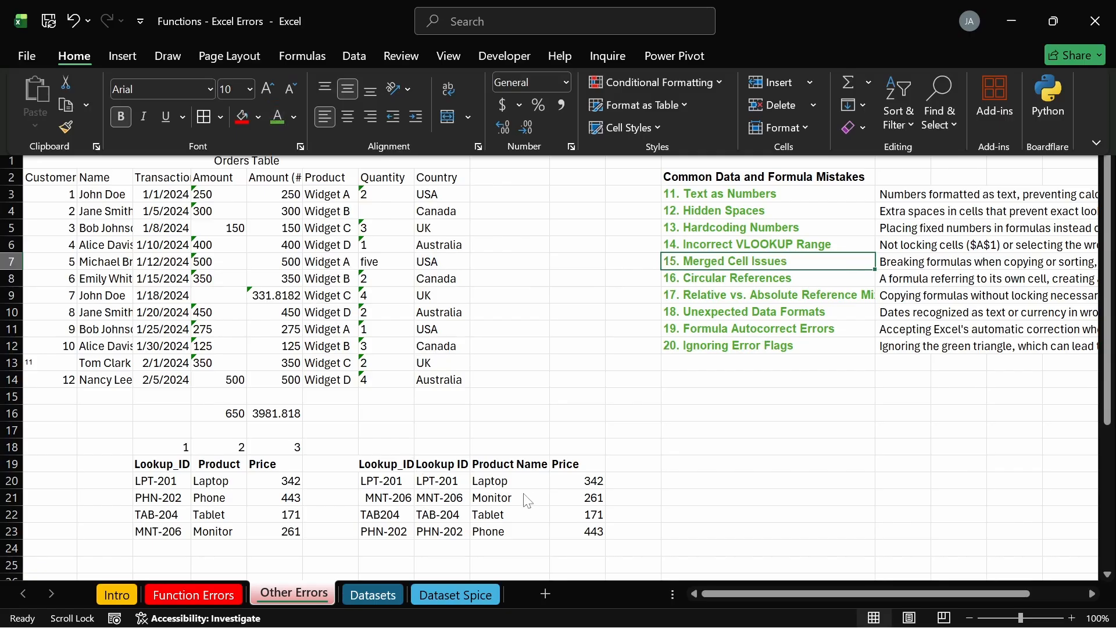
left_click(556, 493)
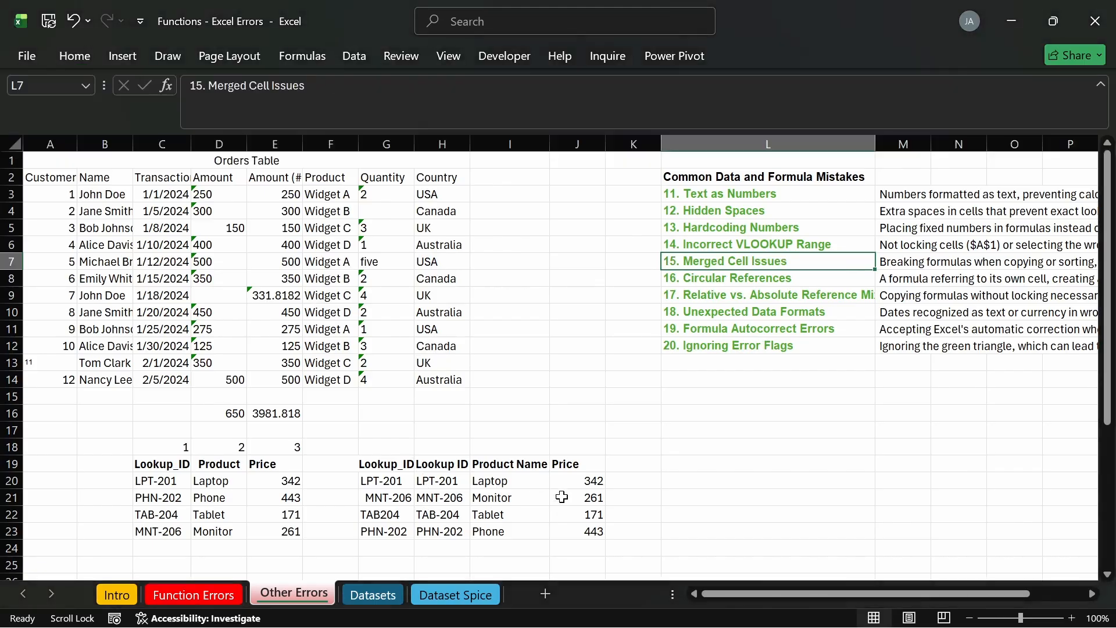
Step: Try to merge and center the filled Price cells J21:J22 and cancel the merge
left_click_drag(565, 498, 566, 515)
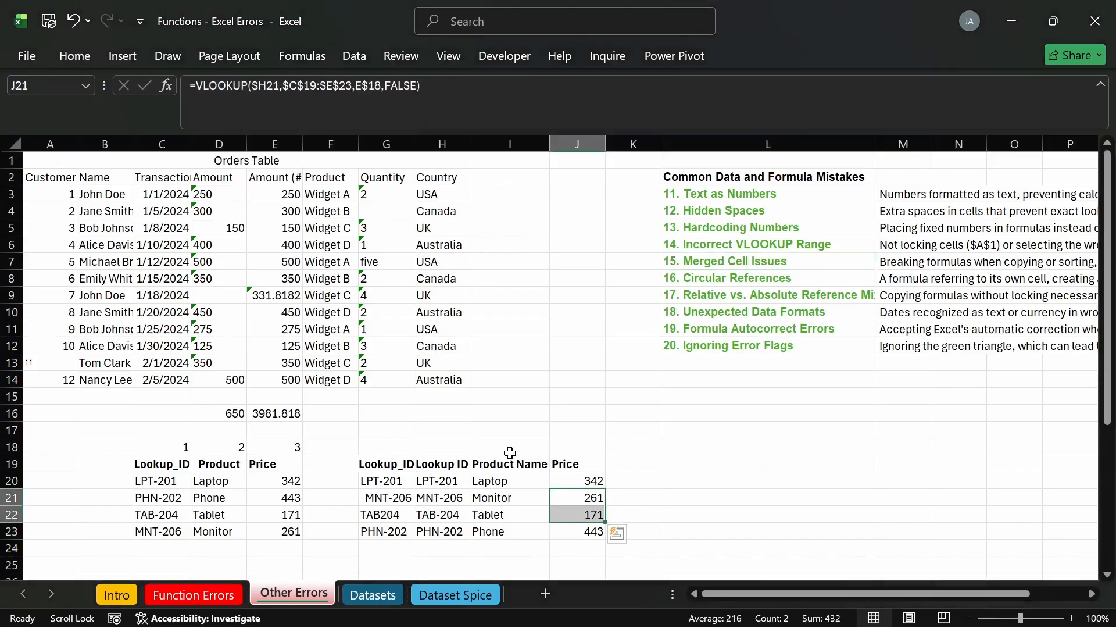
key("alt")
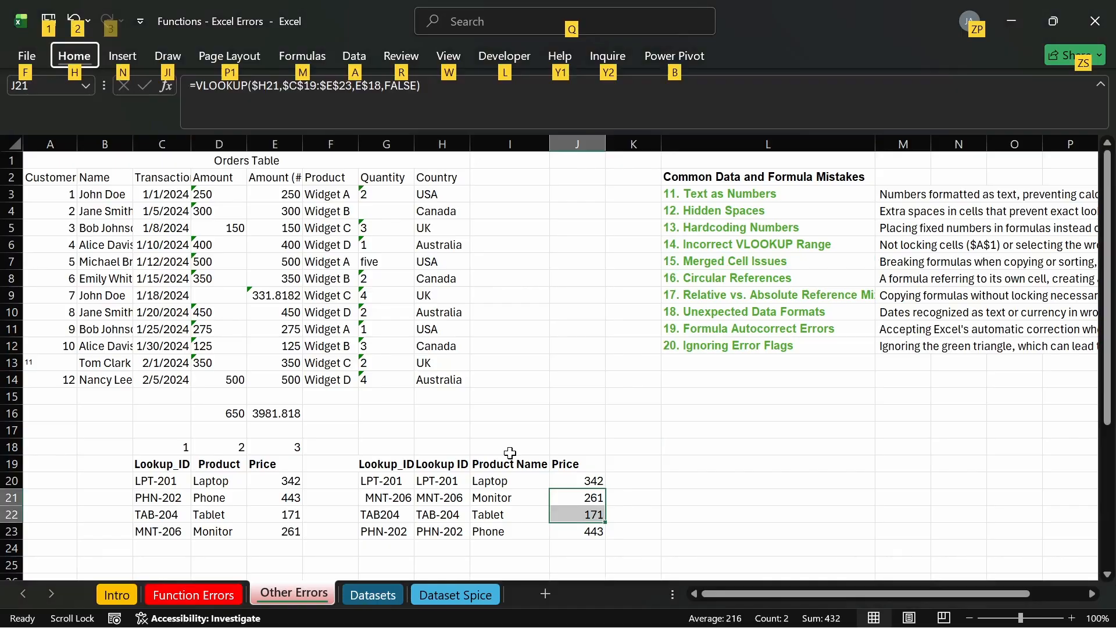
key("h")
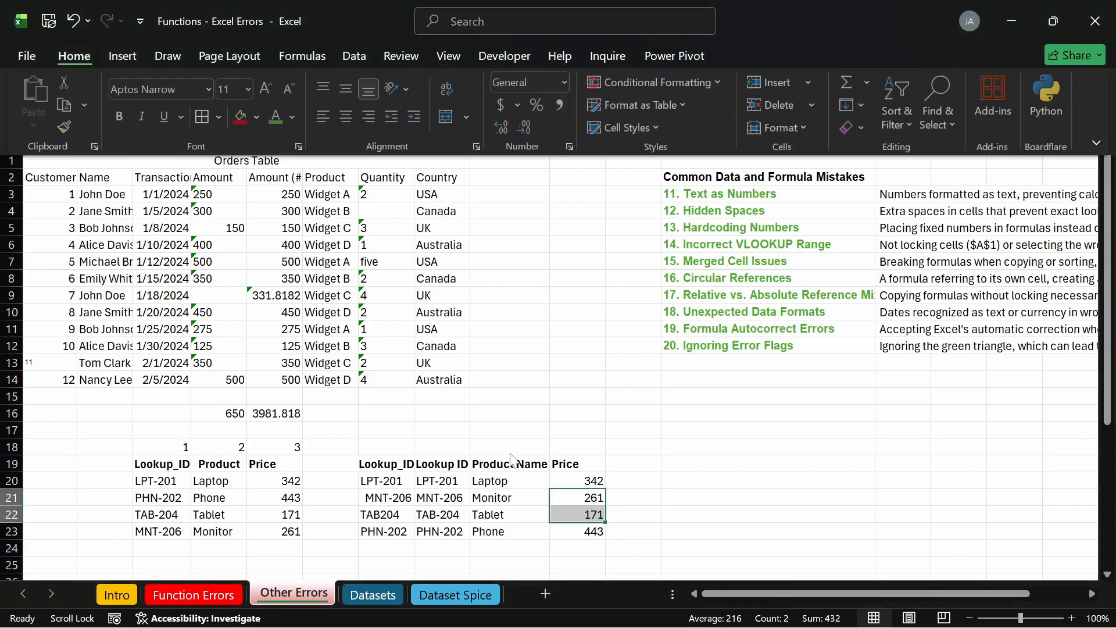
key("c")
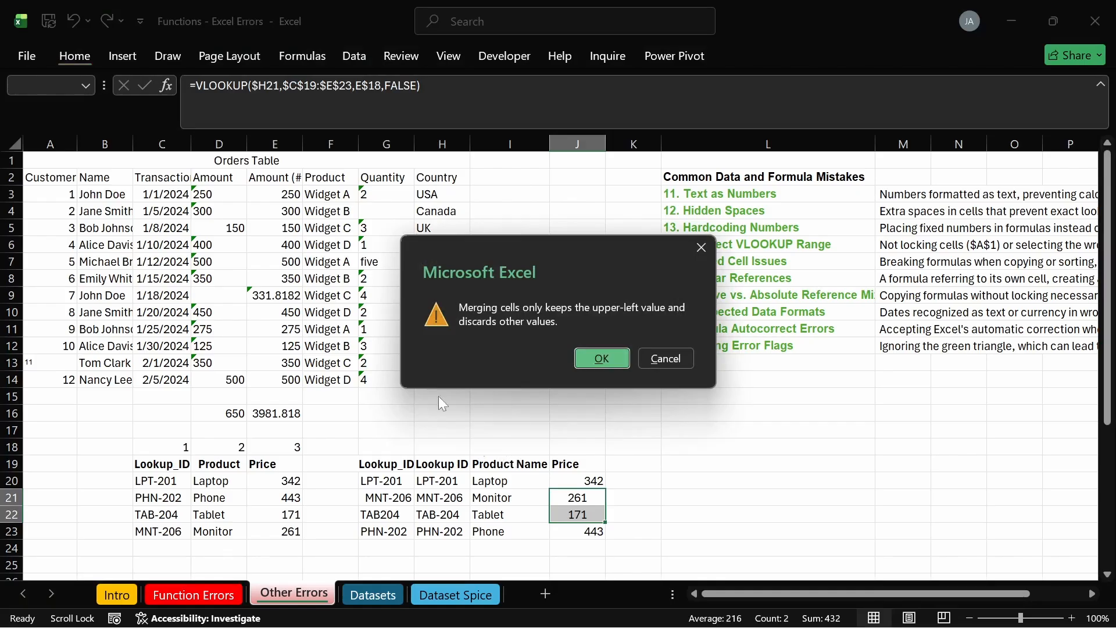
left_click(662, 358)
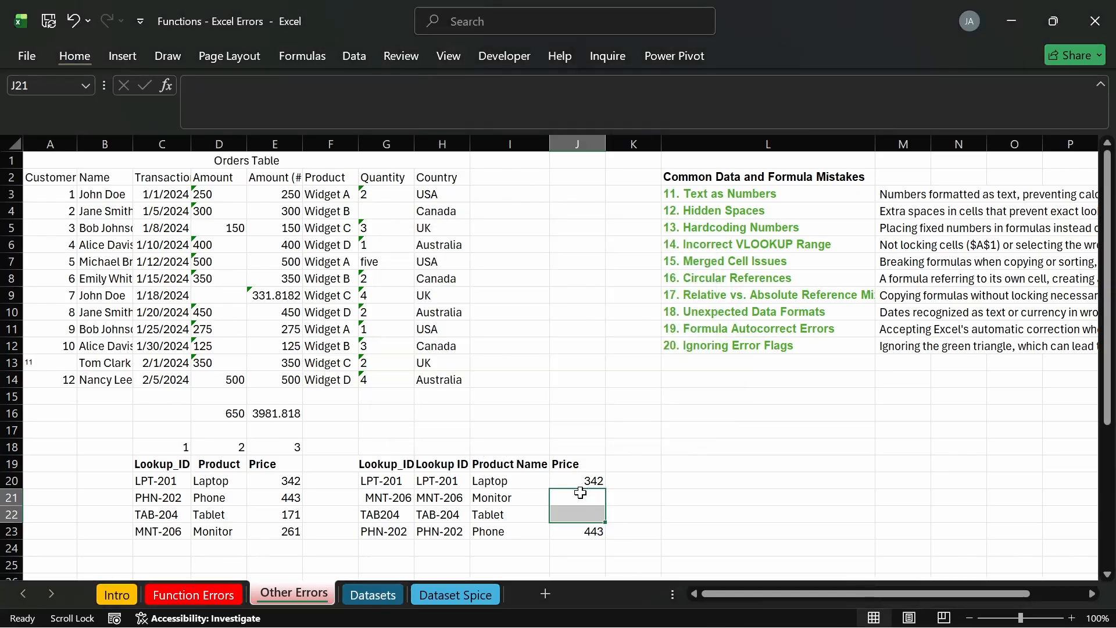
Step: Clear the prices in J21:J22 and merge and center the two empty cells
key("alt+h")
key("m")
key("c")
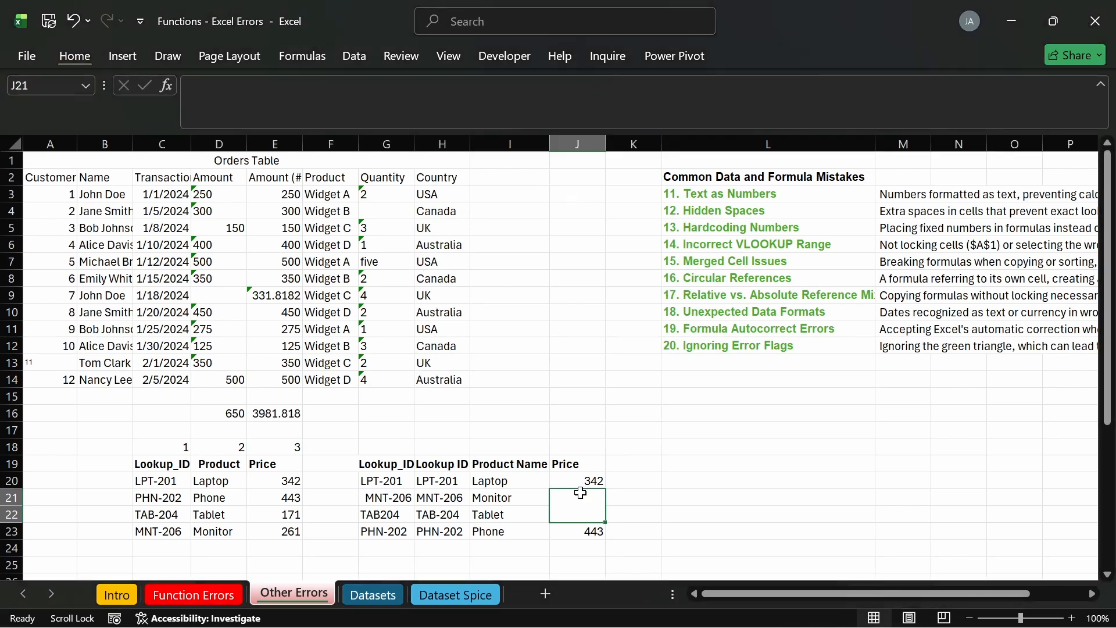
Step: Fill the VLOOKUP price formula from J20 down to J23, across the merged cell
left_click(665, 508)
left_click(587, 496)
left_click(591, 480)
left_click_drag(606, 488, 578, 511)
left_click(592, 481)
left_click(634, 507)
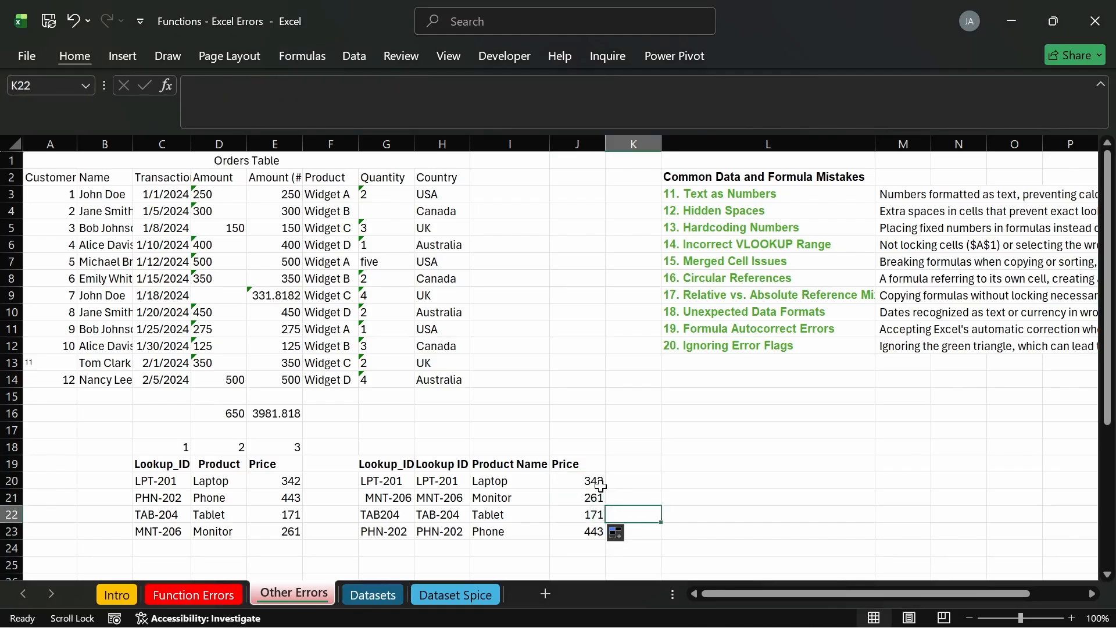
Step: Check the VLOOKUP formulas row by row in the refilled Price cells J21:J23
left_click(600, 484)
left_click(574, 510)
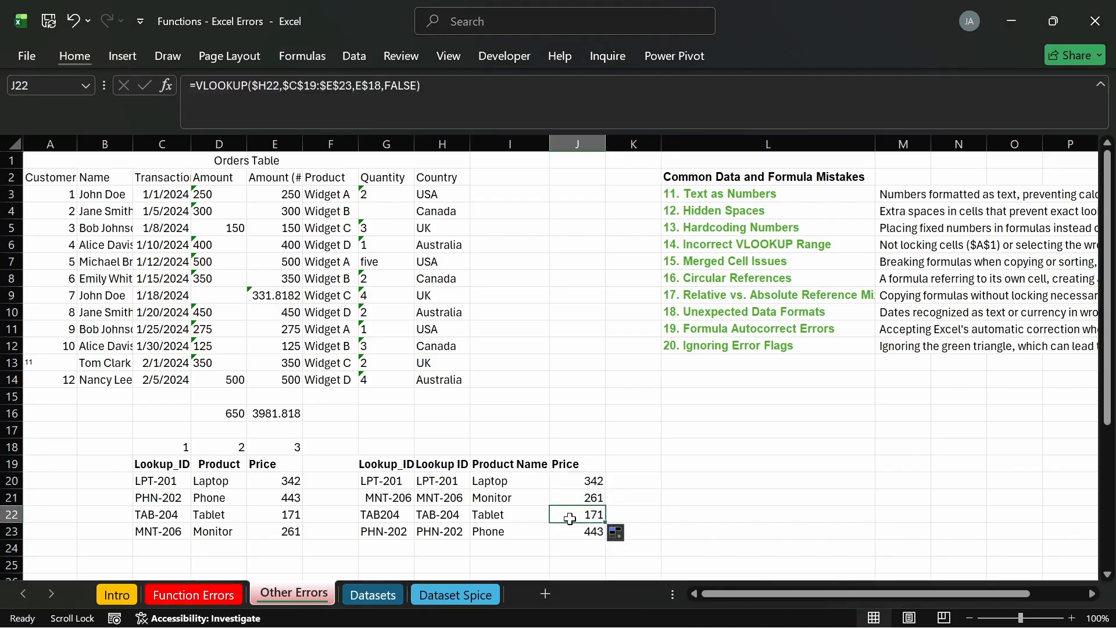
left_click(567, 529)
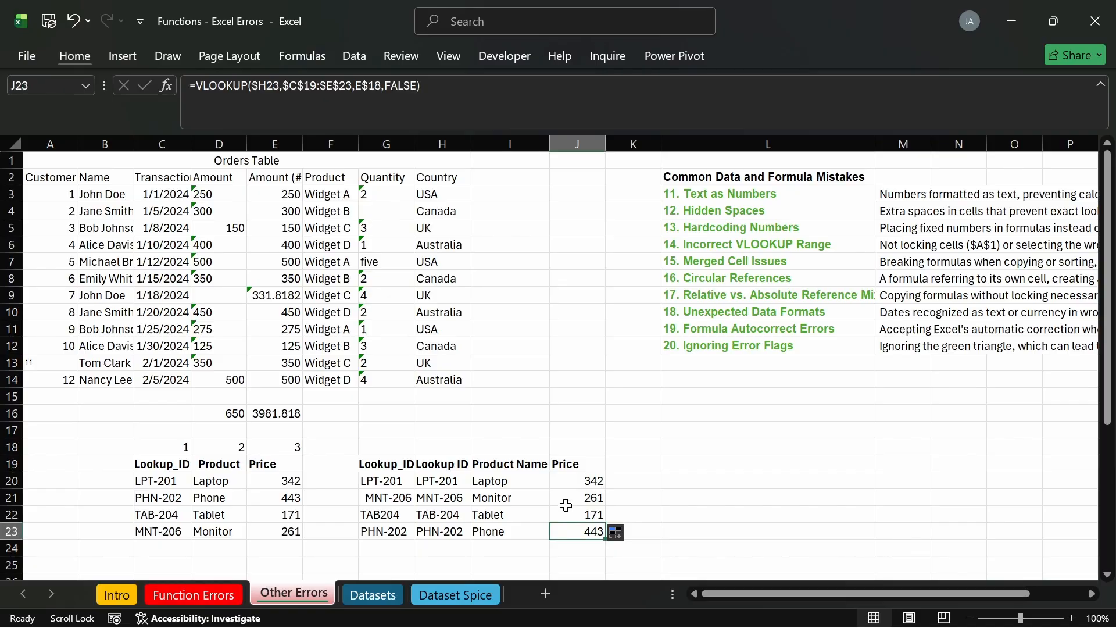
left_click(566, 505)
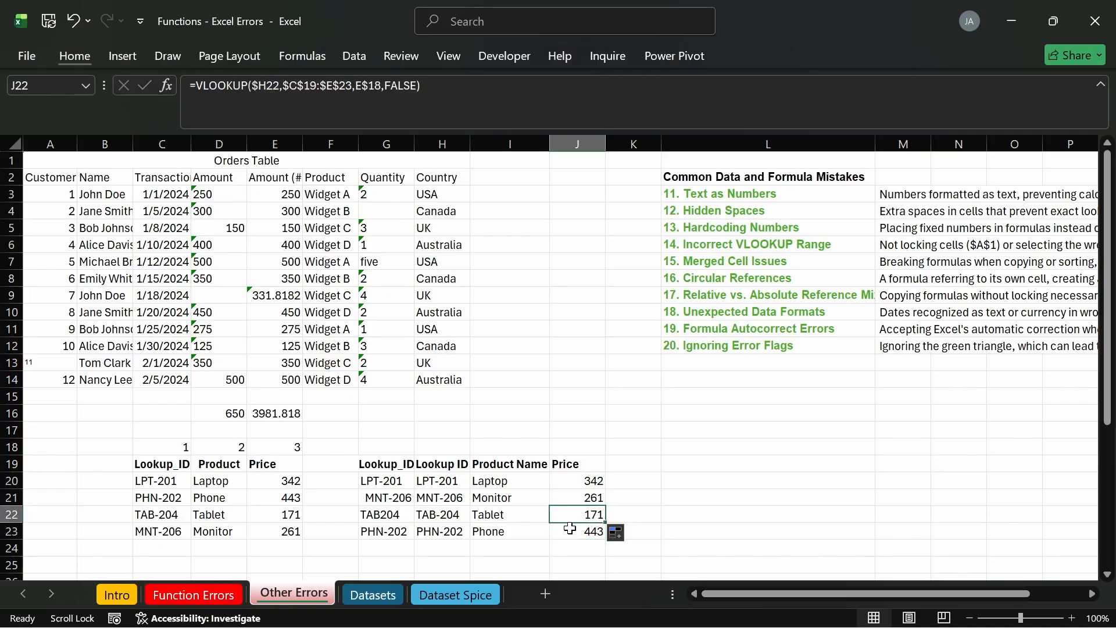
left_click(570, 531)
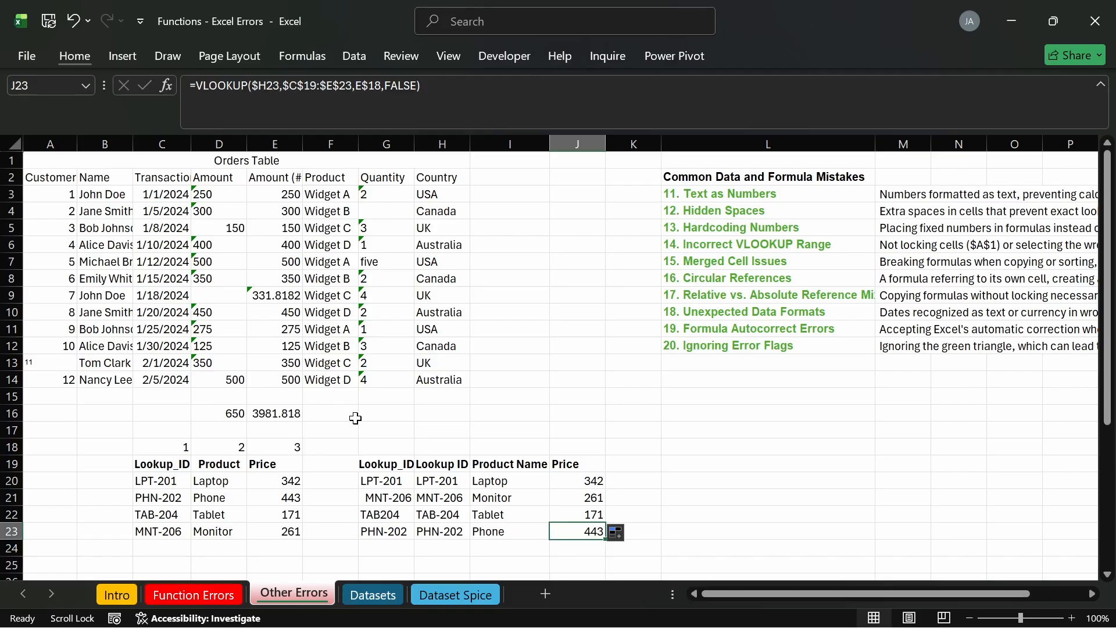
left_click(565, 502)
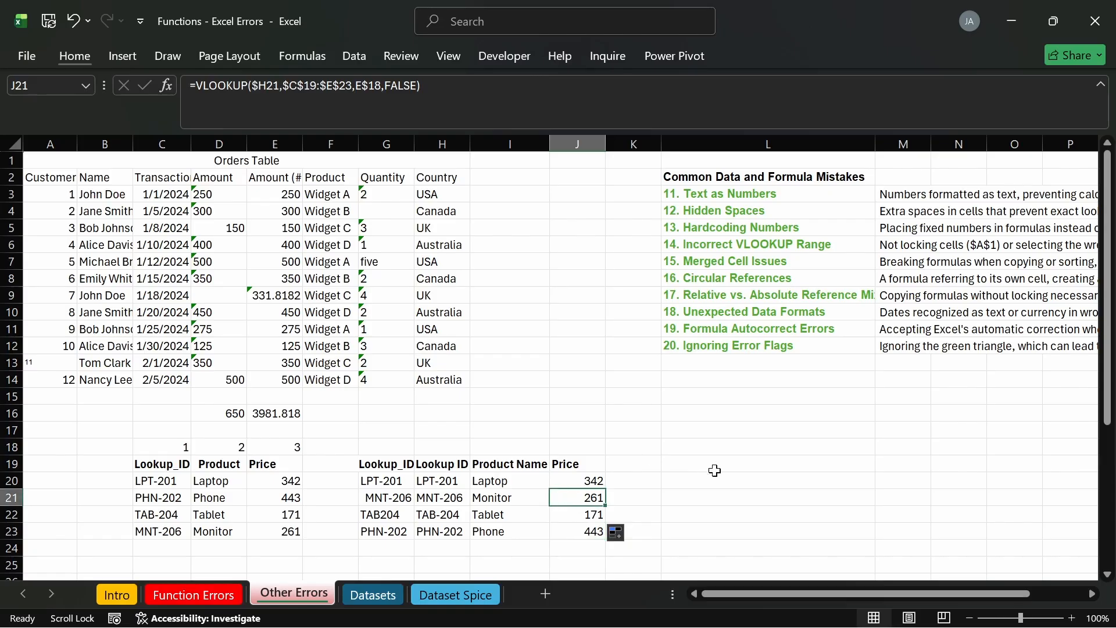
Step: Undo the last price fill and inspect the merged empty cell at J21
key("ctrl+z")
left_click(687, 513)
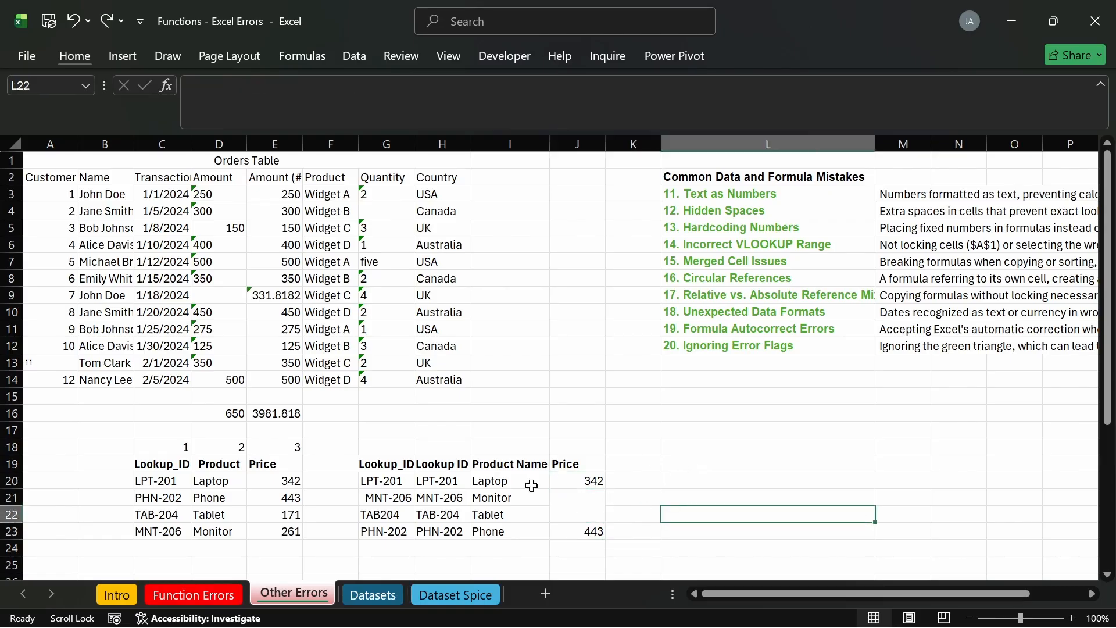
left_click(557, 496)
double_click(572, 507)
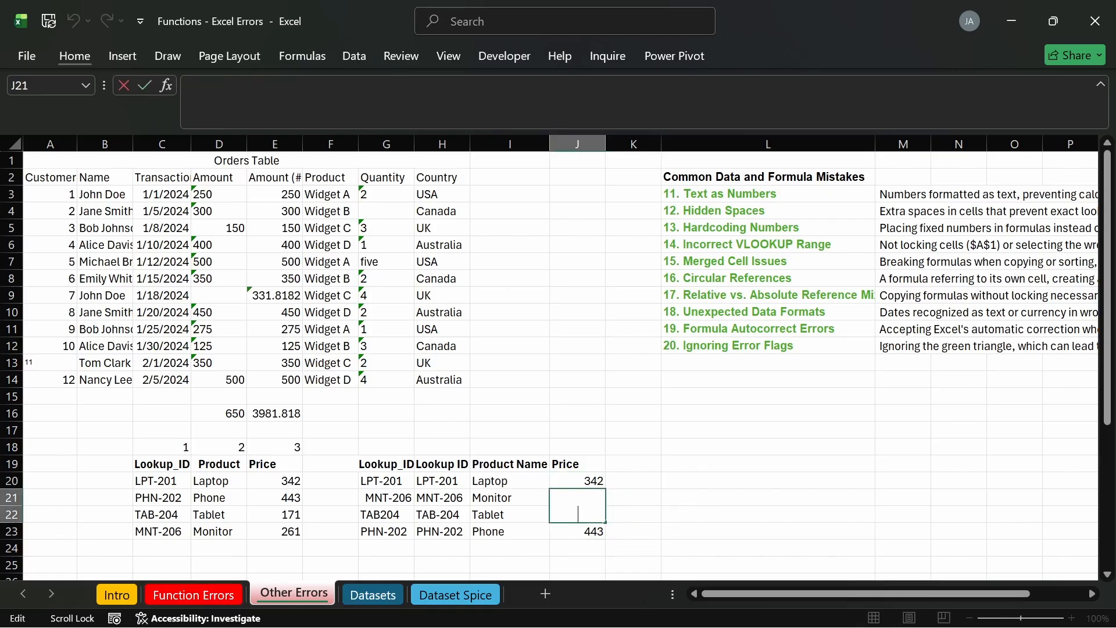
left_click(727, 529)
Step: Refill the Price column J21:J23 over the merged cell with J20's VLOOKUP formula and check the formulas in J21 and J22
left_click(599, 483)
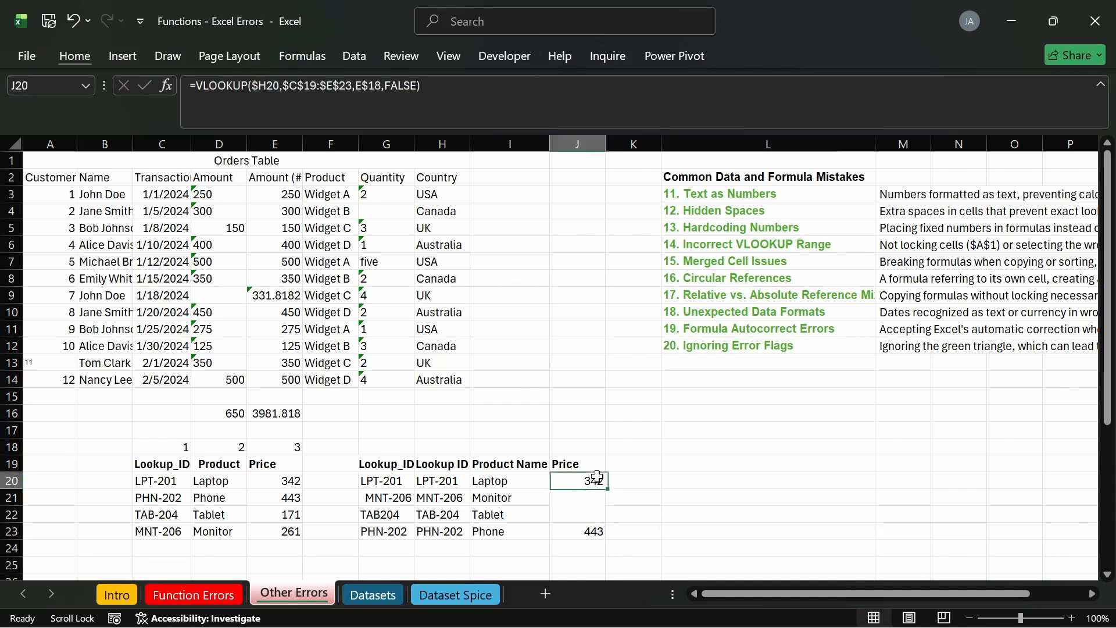
left_click_drag(608, 494, 602, 520)
left_click(595, 481)
left_click(581, 502)
left_click(594, 481)
left_click_drag(604, 490, 604, 489)
left_click_drag(604, 488, 578, 511)
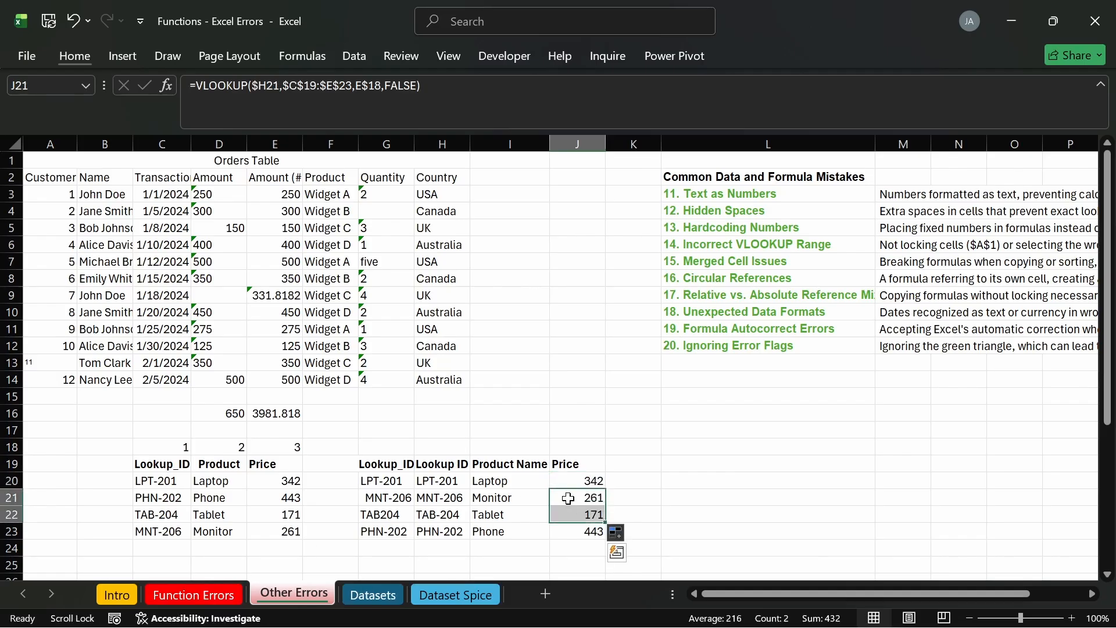
left_click(569, 497)
left_click(581, 510)
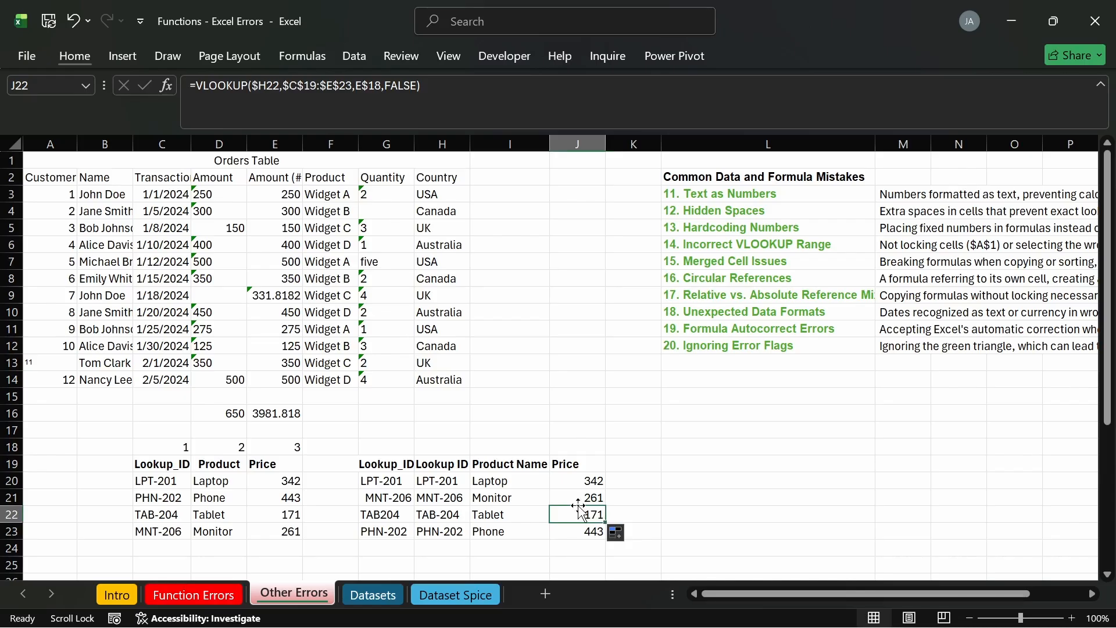
left_click(472, 433)
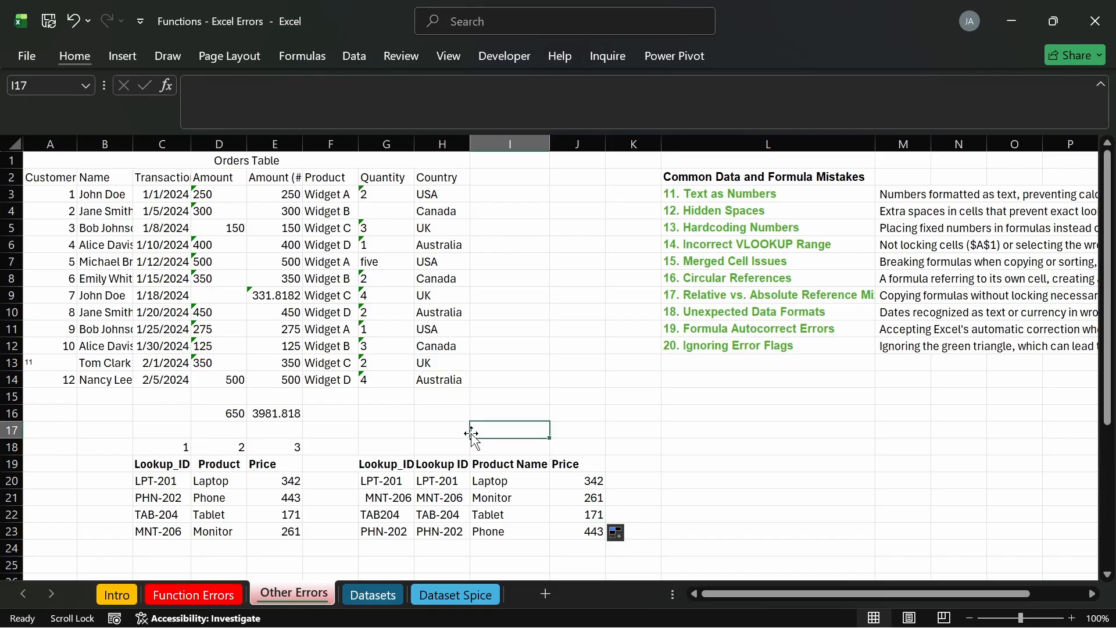
left_click(714, 262)
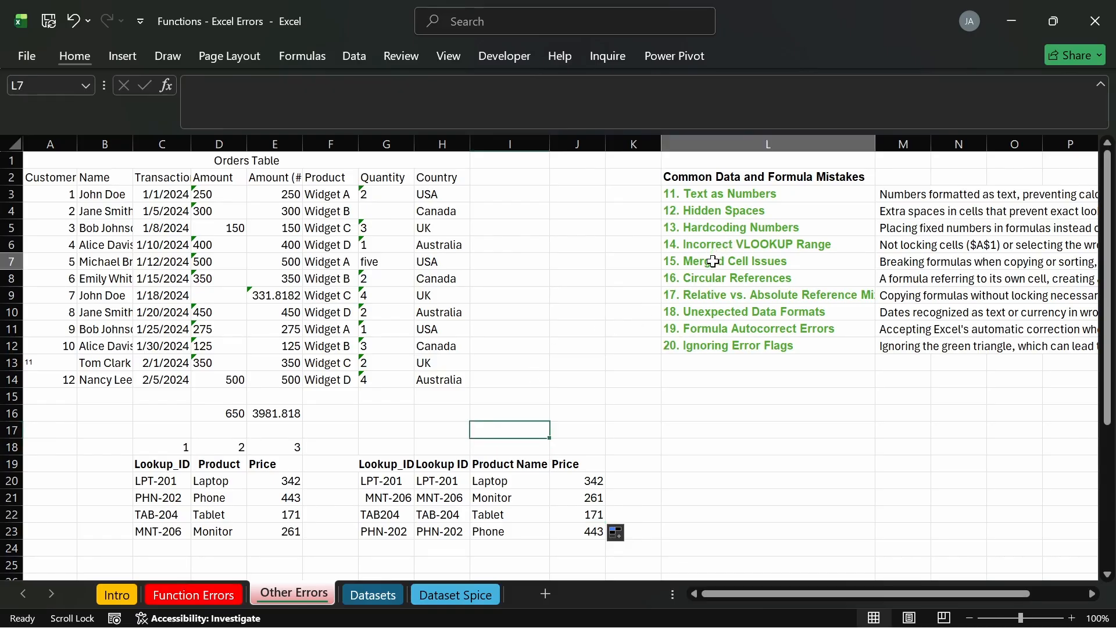
scroll(460, 232, "down", 1)
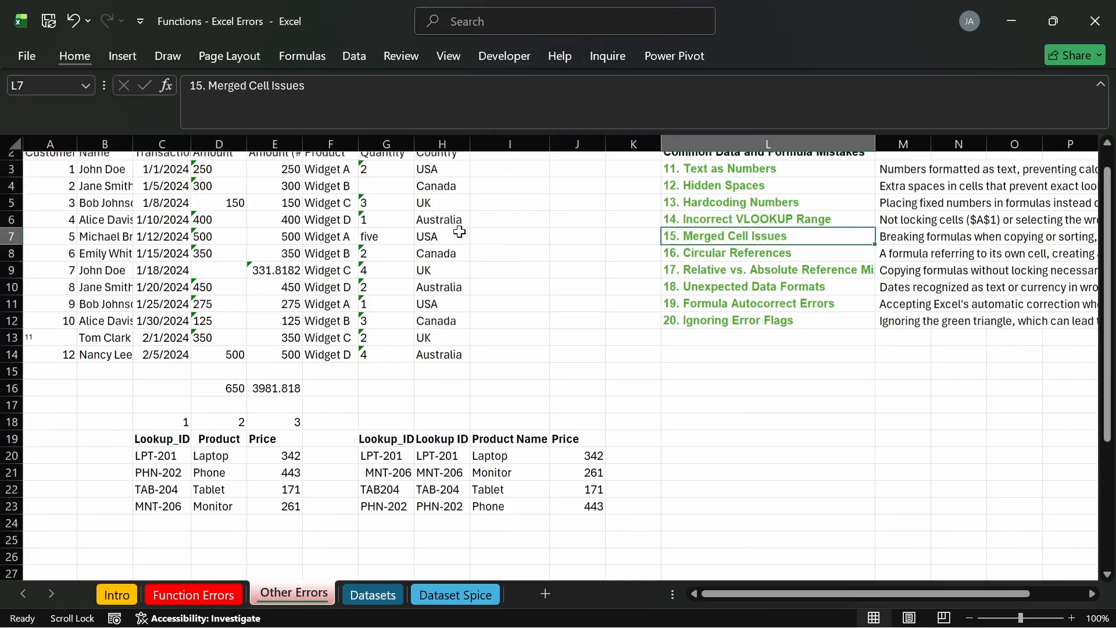
scroll(460, 232, "up", 1)
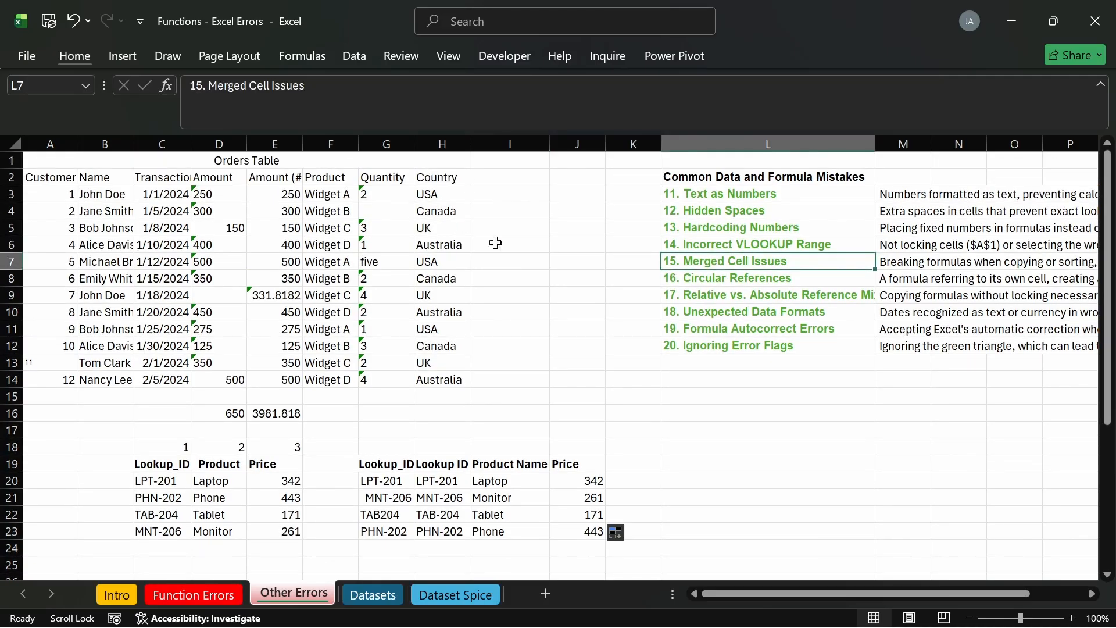
left_click(560, 244)
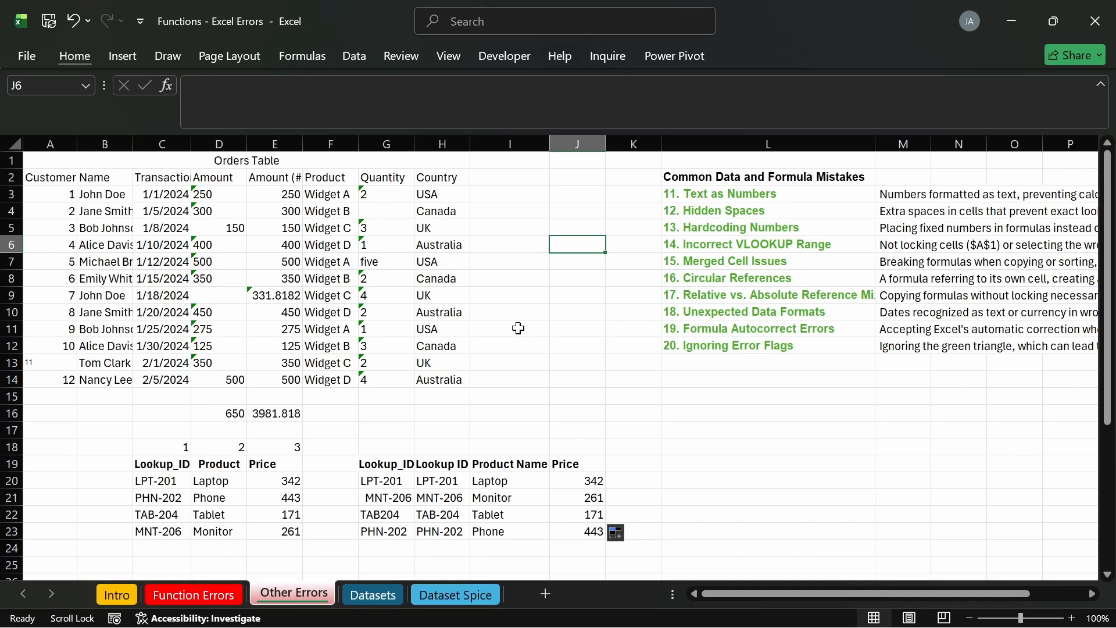
left_click(482, 357)
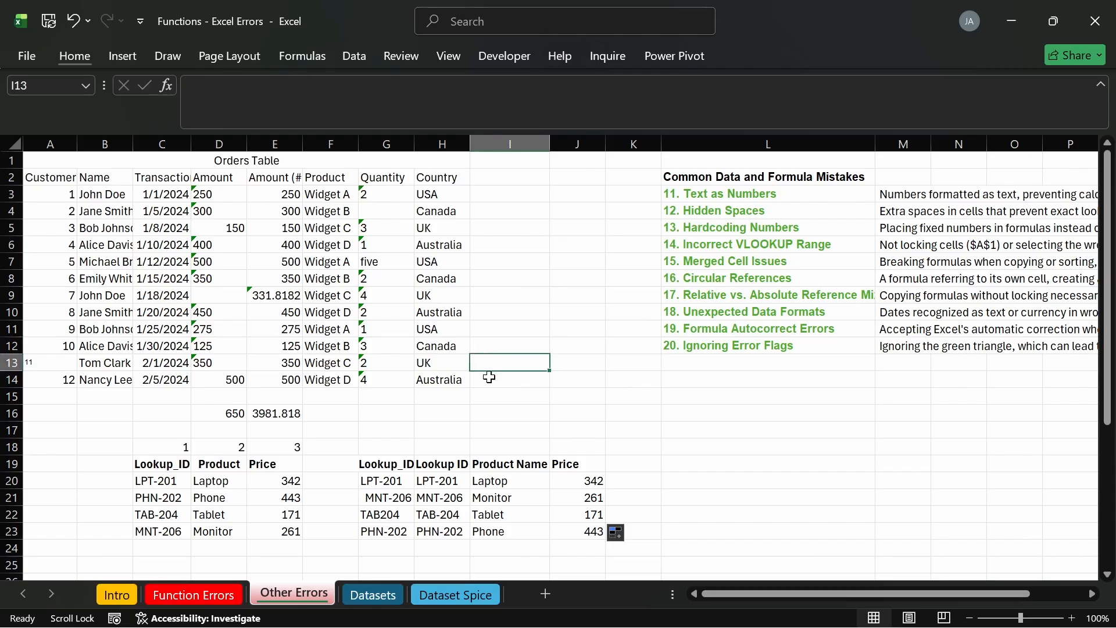
left_click(490, 384)
left_click(495, 393)
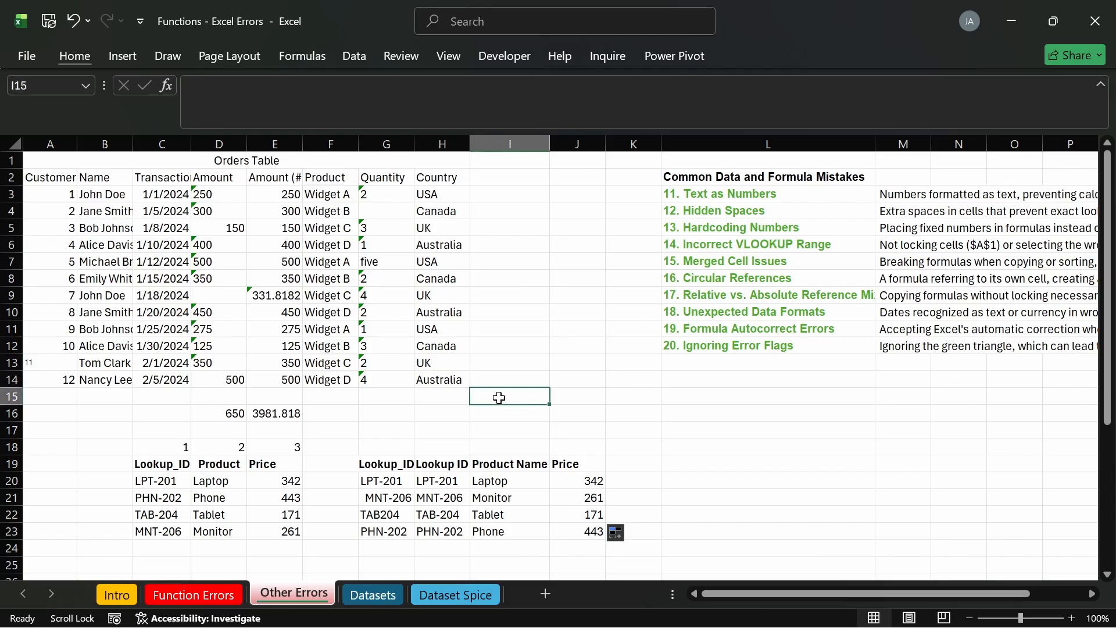